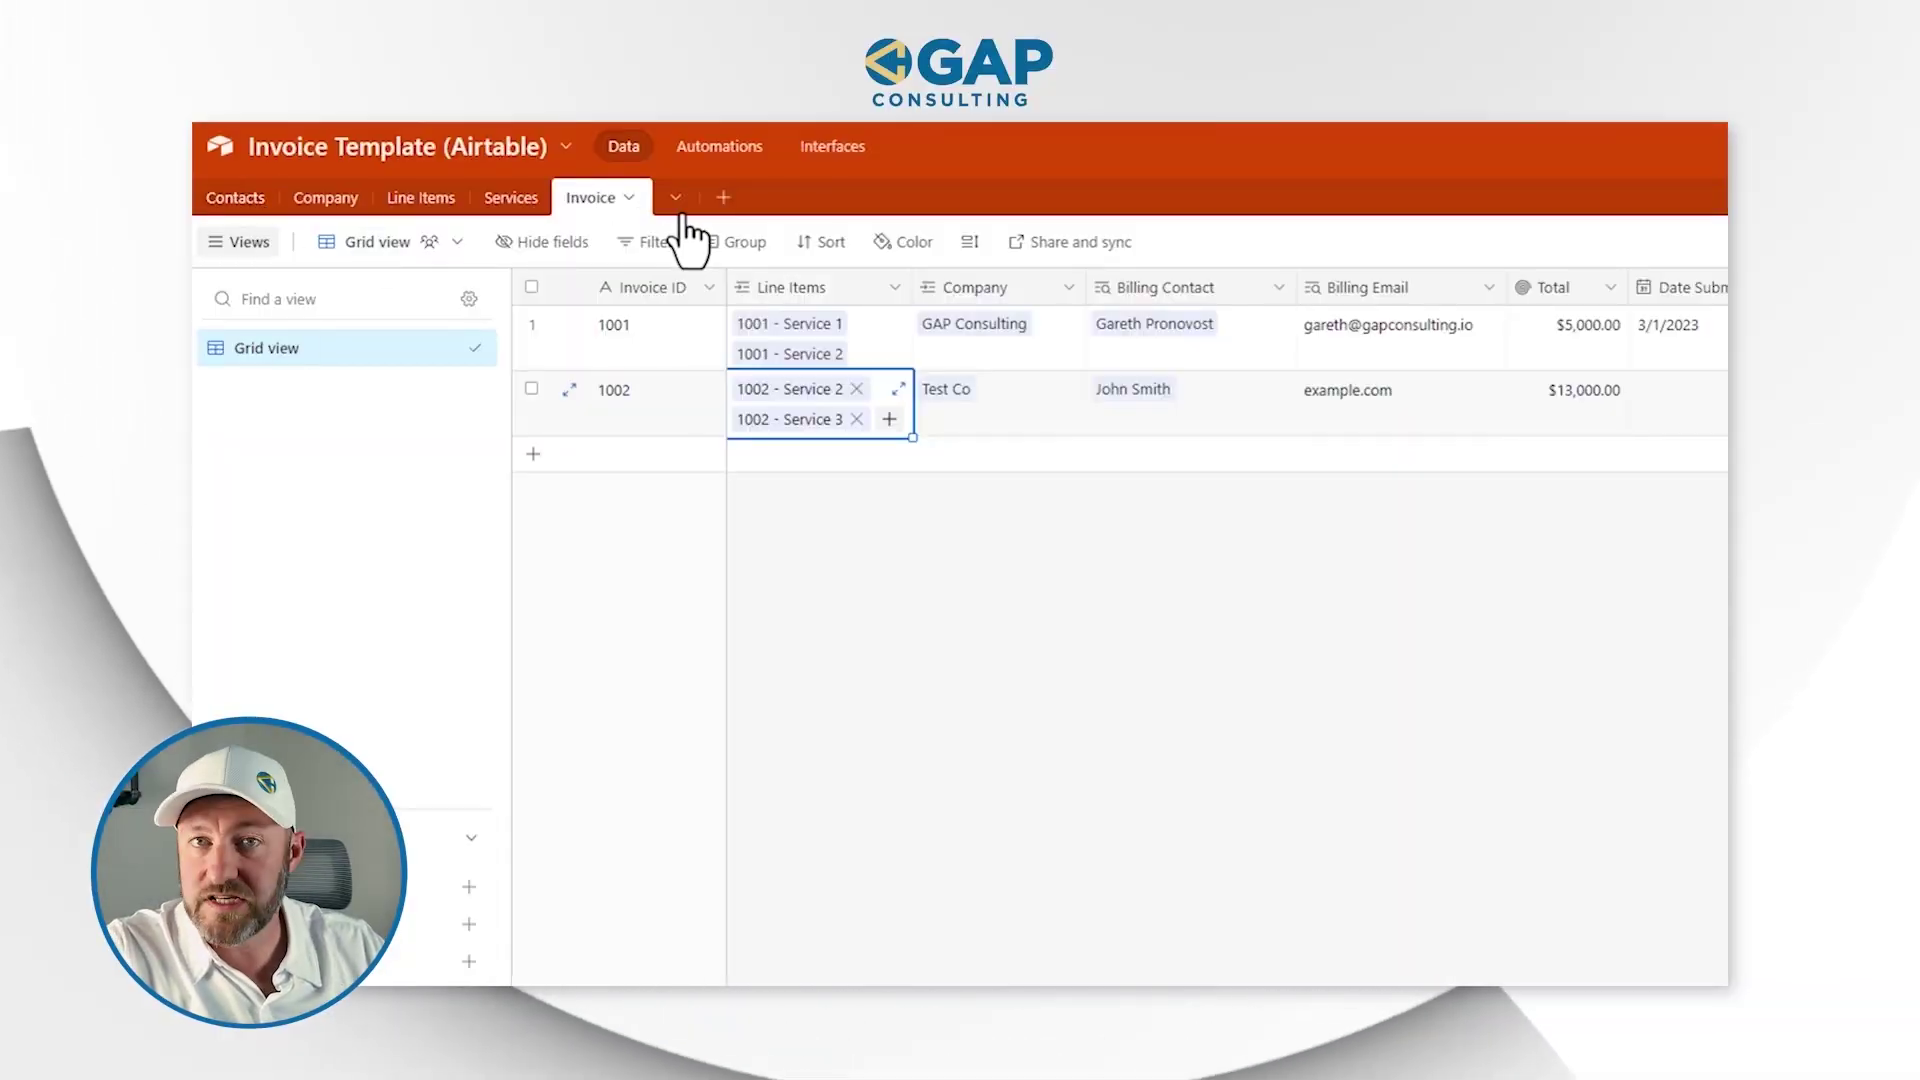
# Add an invoice record with the ID 1003 and create a new line item linked to it
pyautogui.click(632, 456)
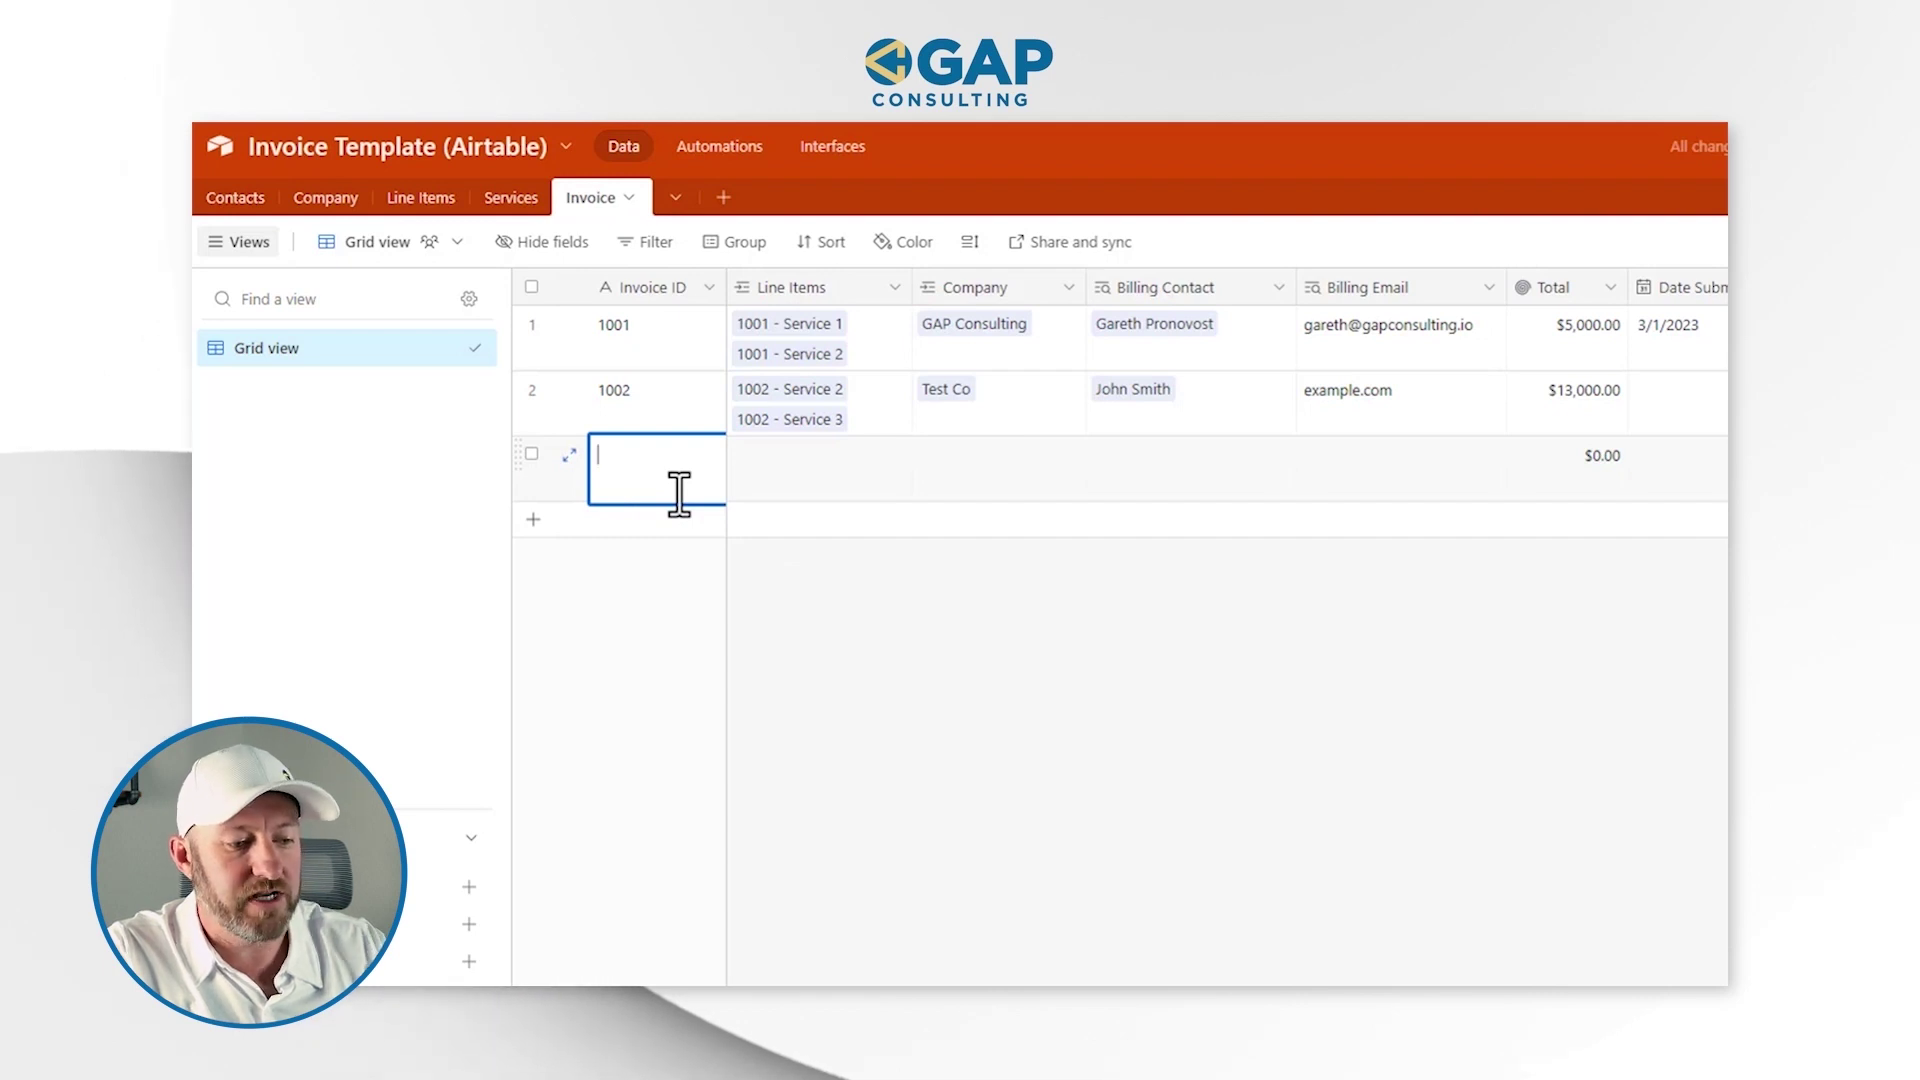
pyautogui.write('1003')
pyautogui.click(814, 466)
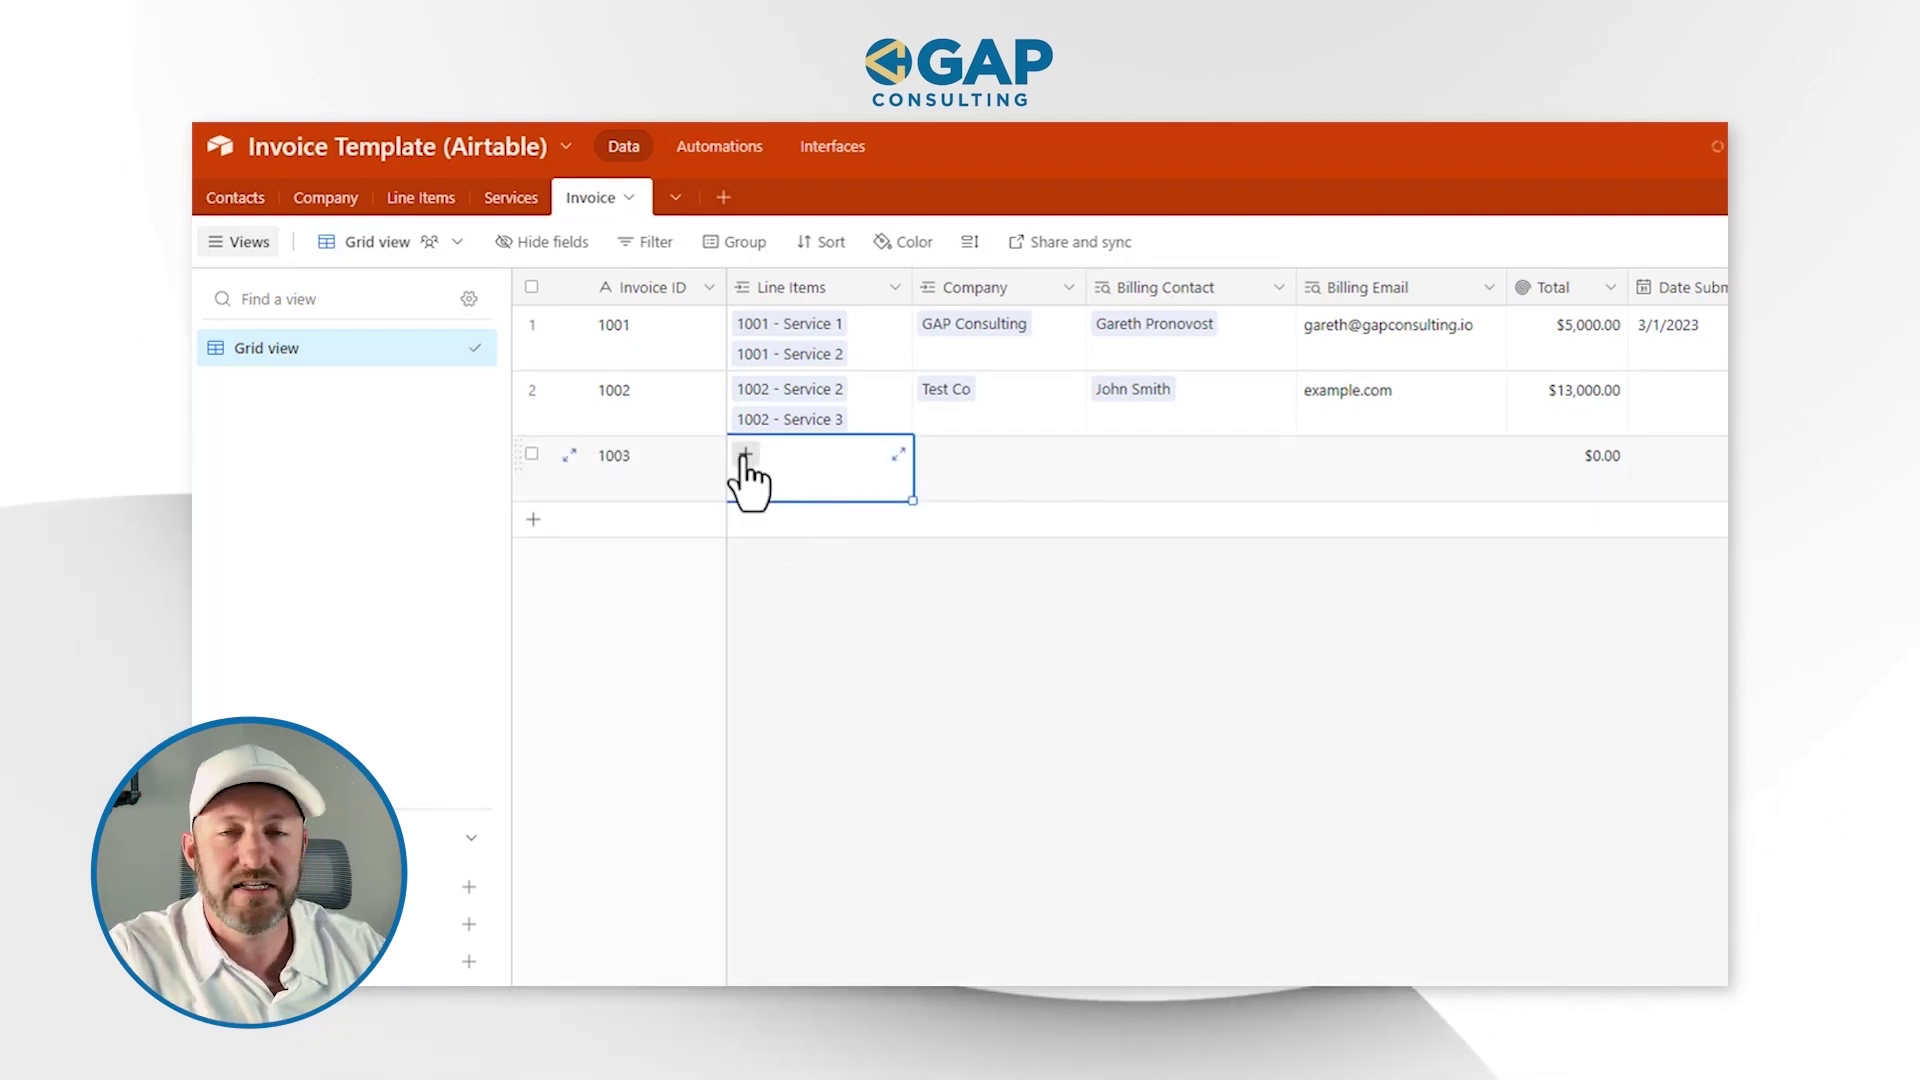
pyautogui.click(745, 456)
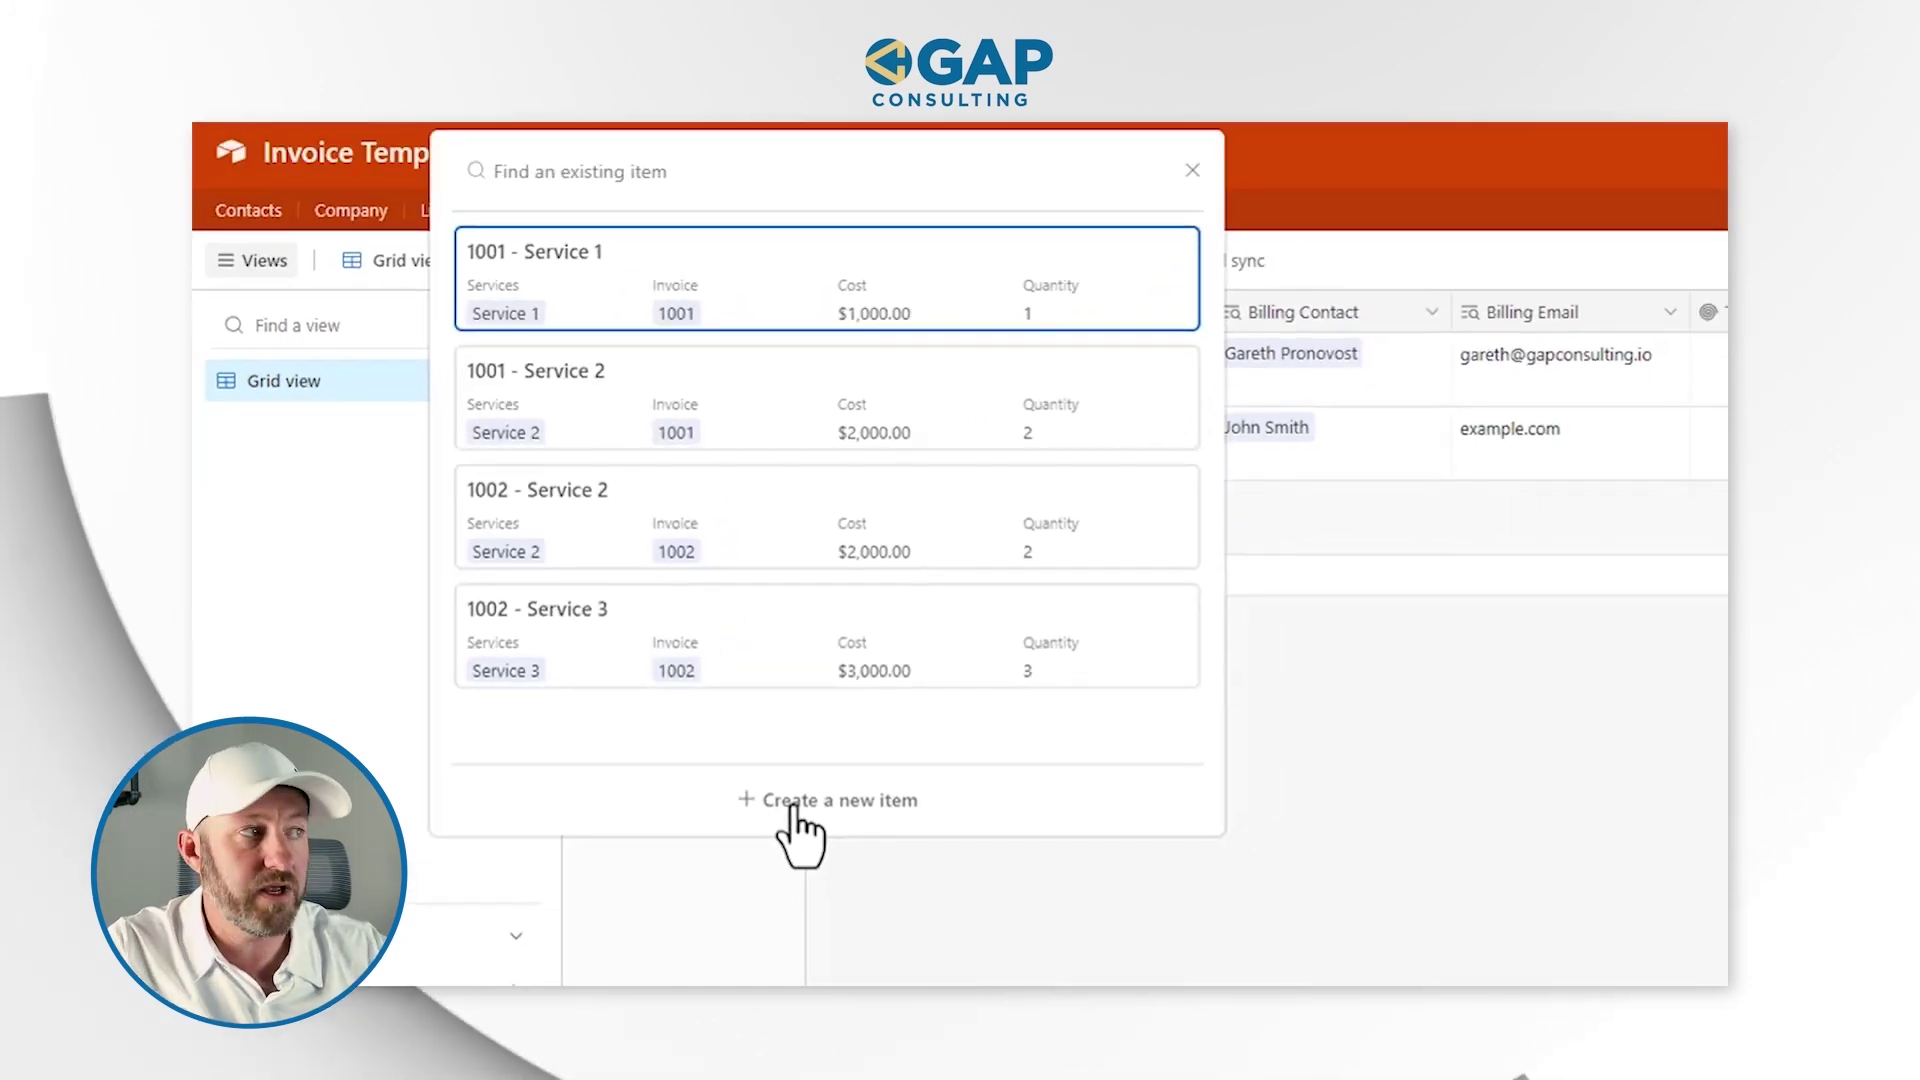
pyautogui.click(795, 805)
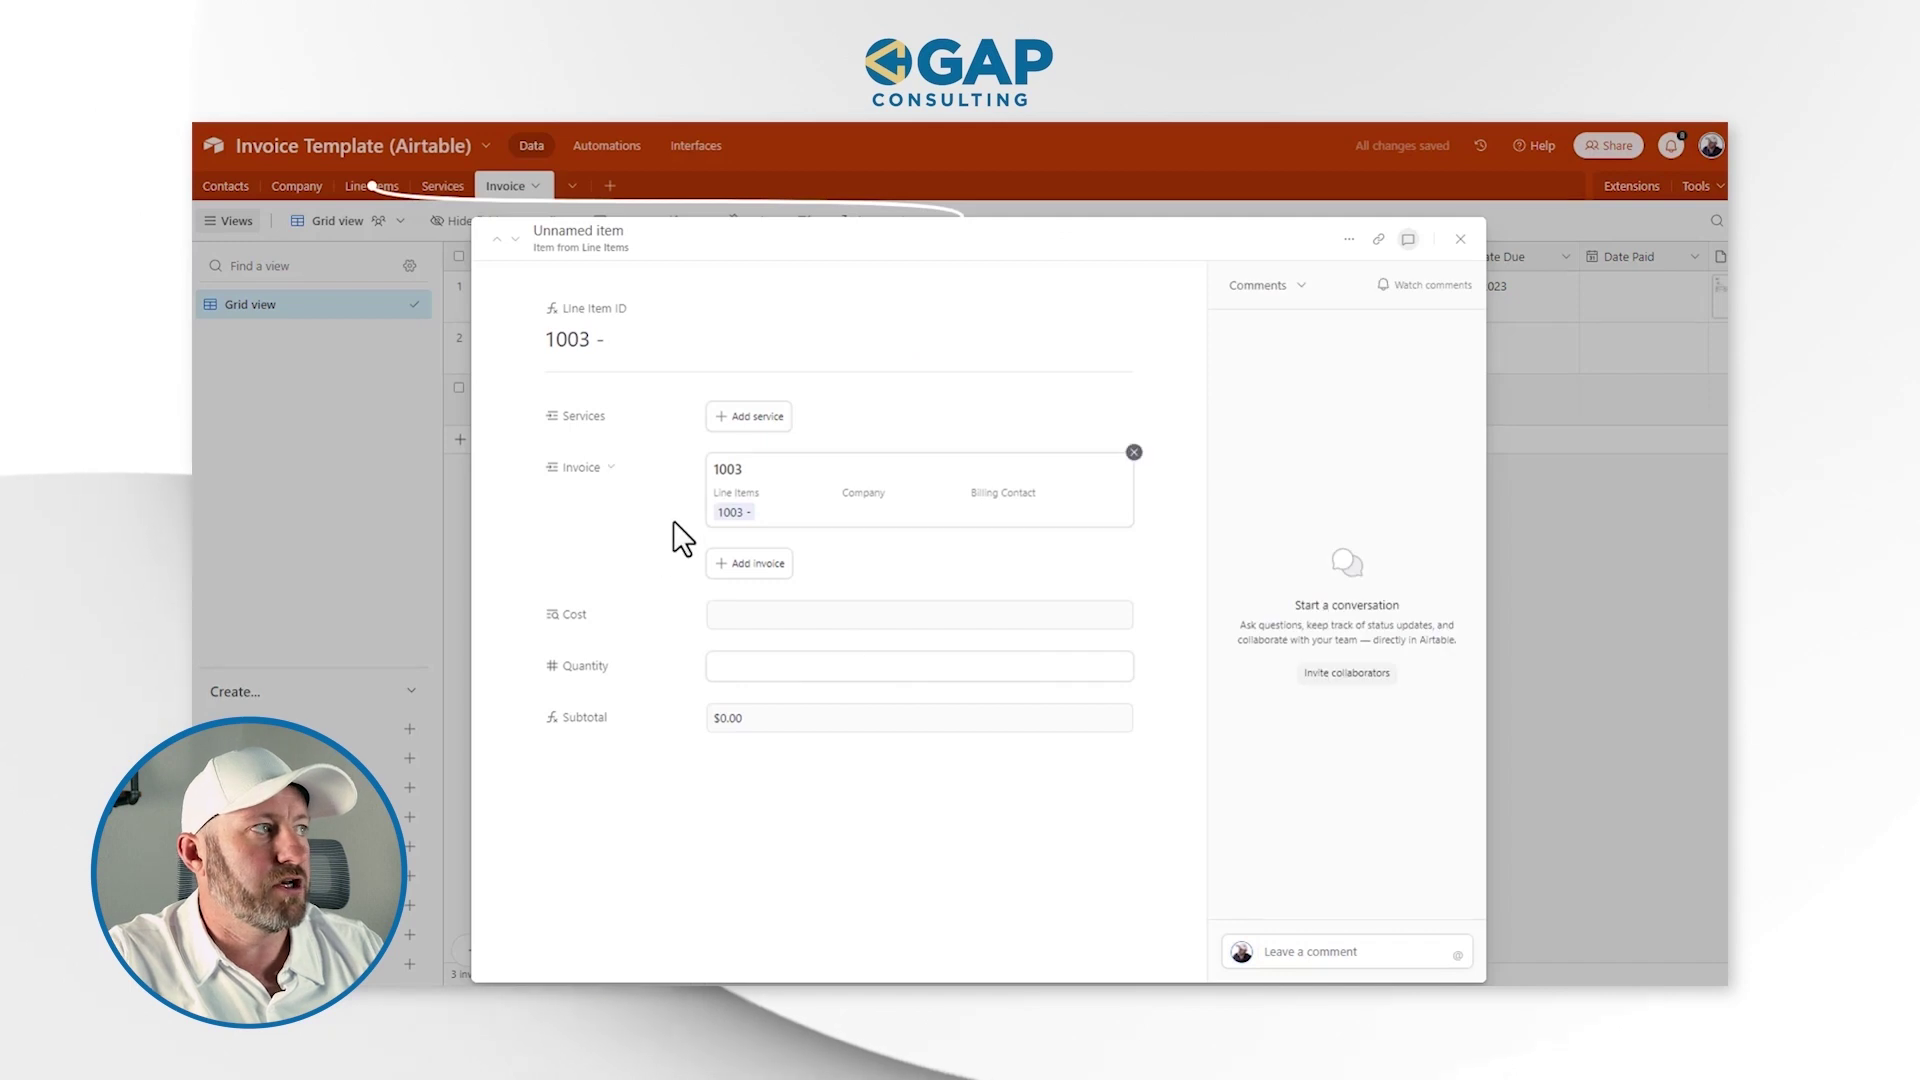
# Link Service 3 to the new line item, set its quantity to 2, and close the item's record
pyautogui.click(752, 416)
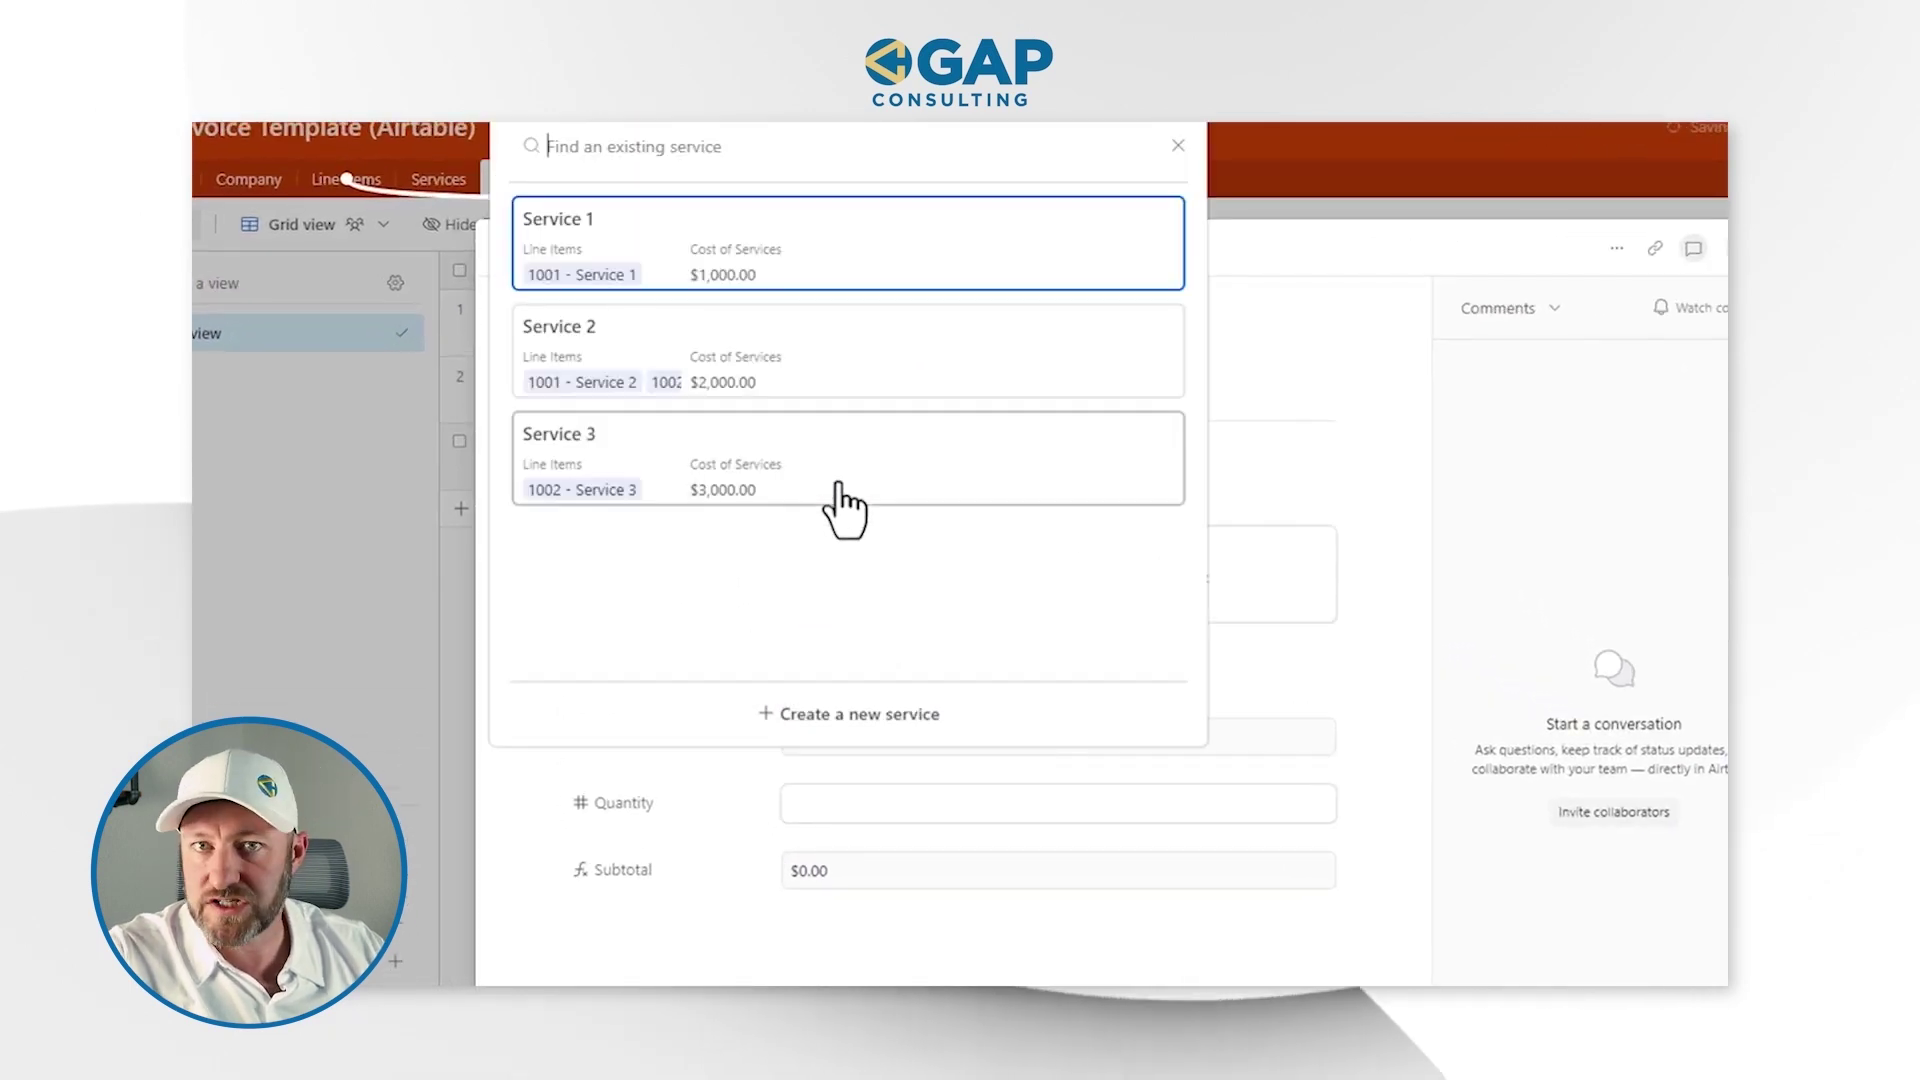
pyautogui.click(787, 490)
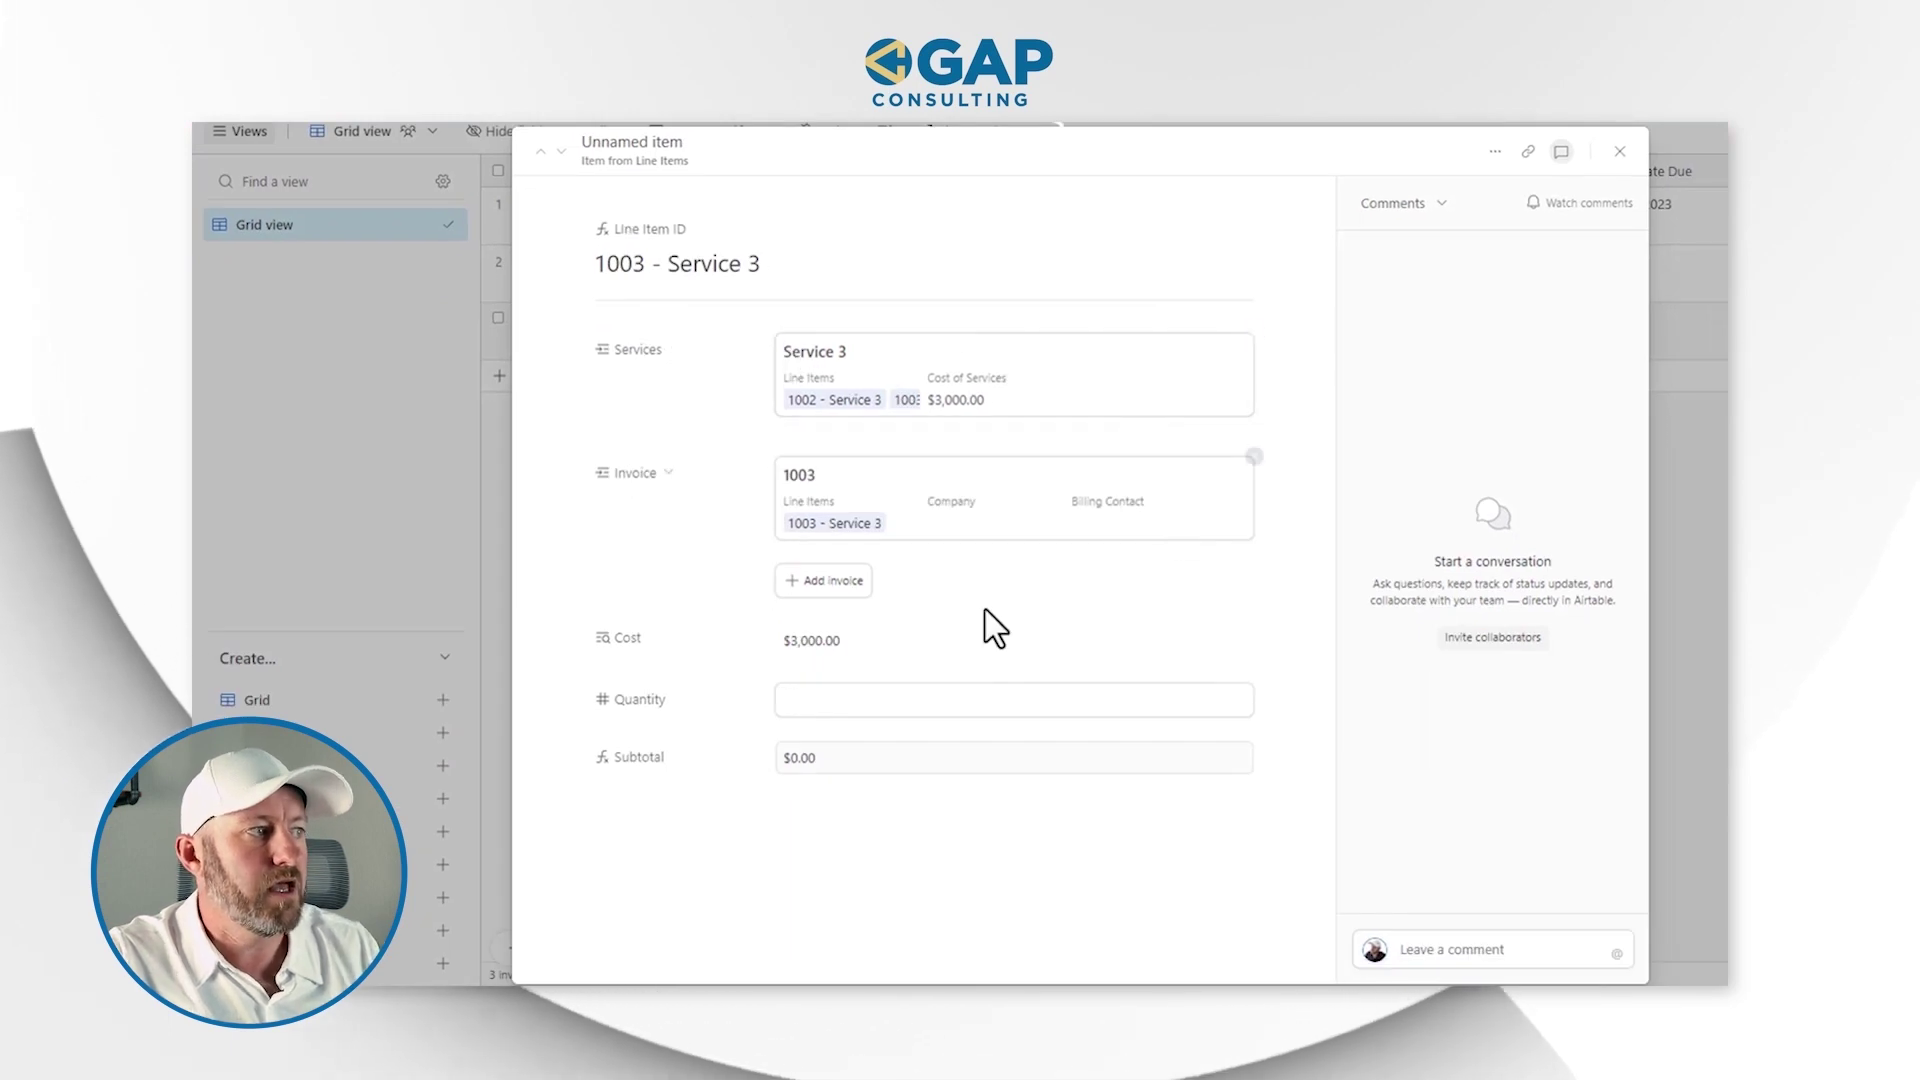
pyautogui.click(974, 711)
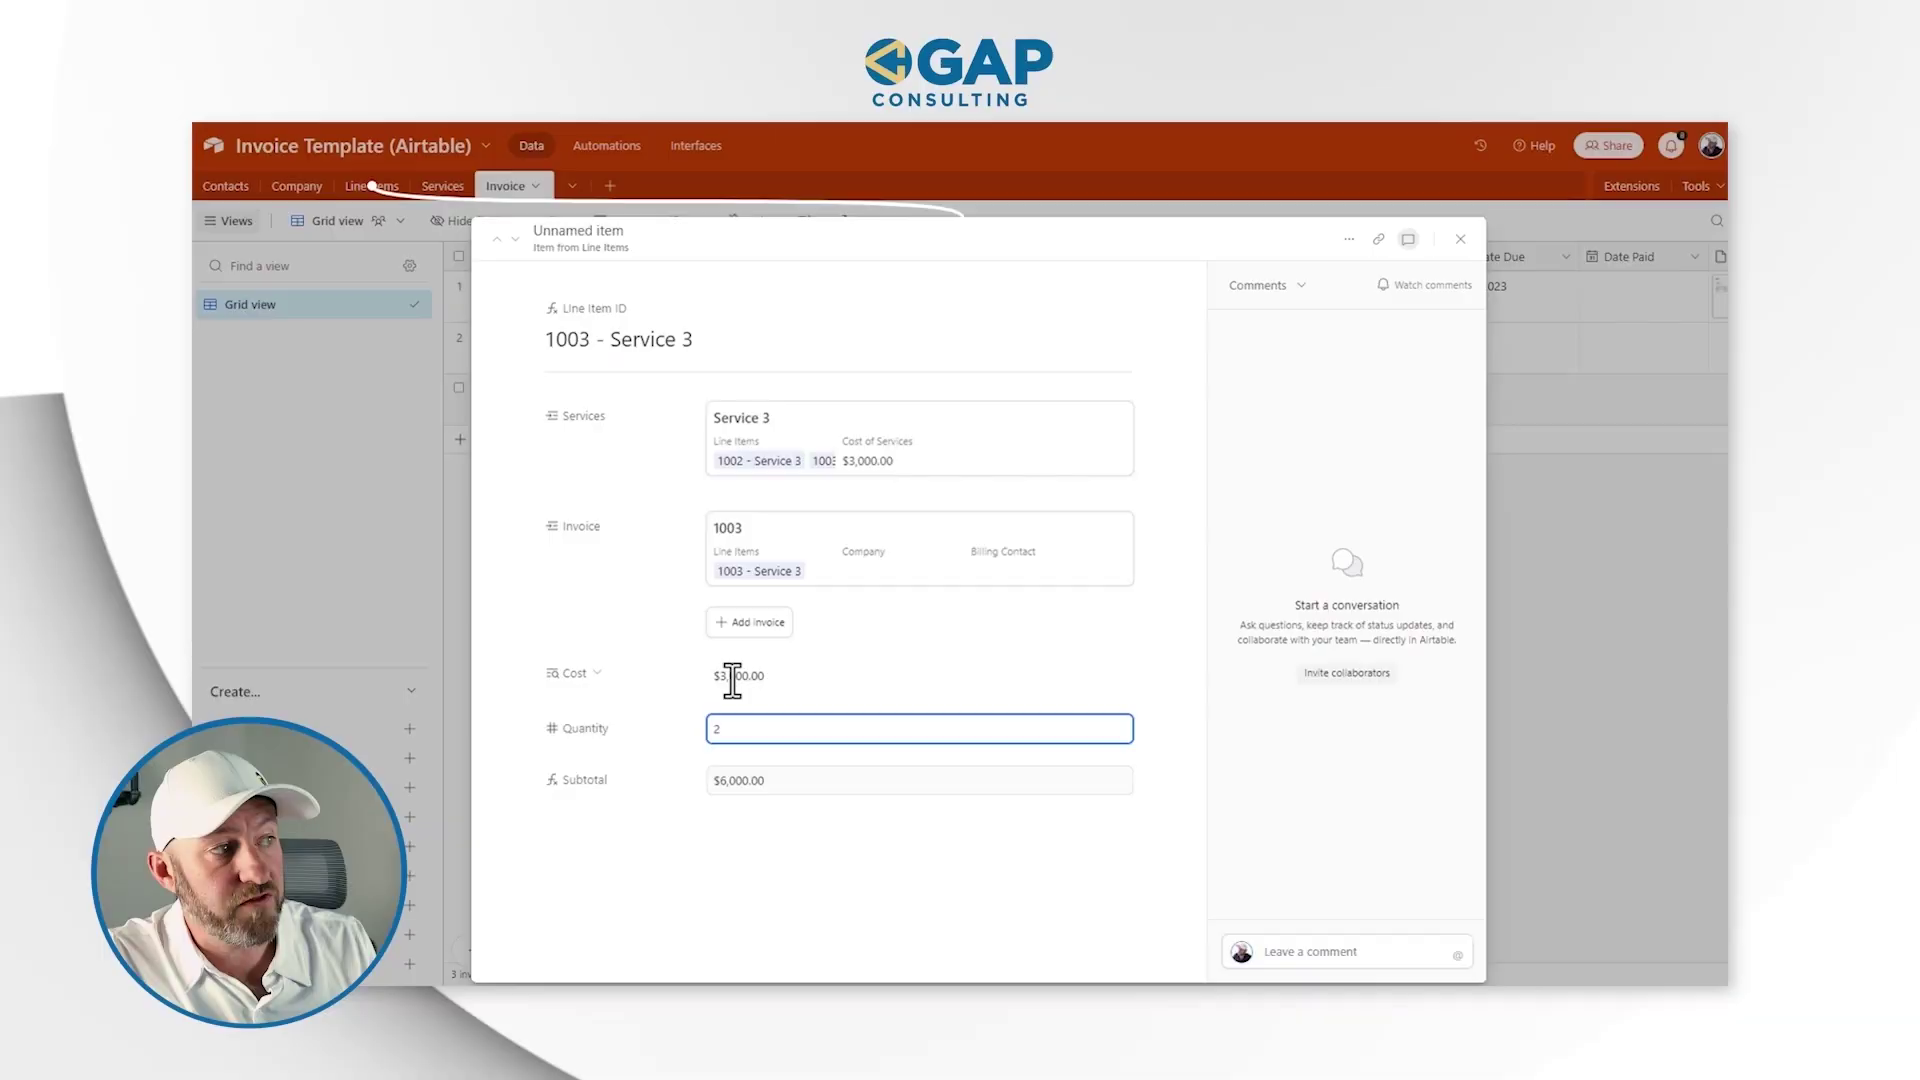
pyautogui.moveTo(707, 667); pyautogui.dragTo(770, 681)
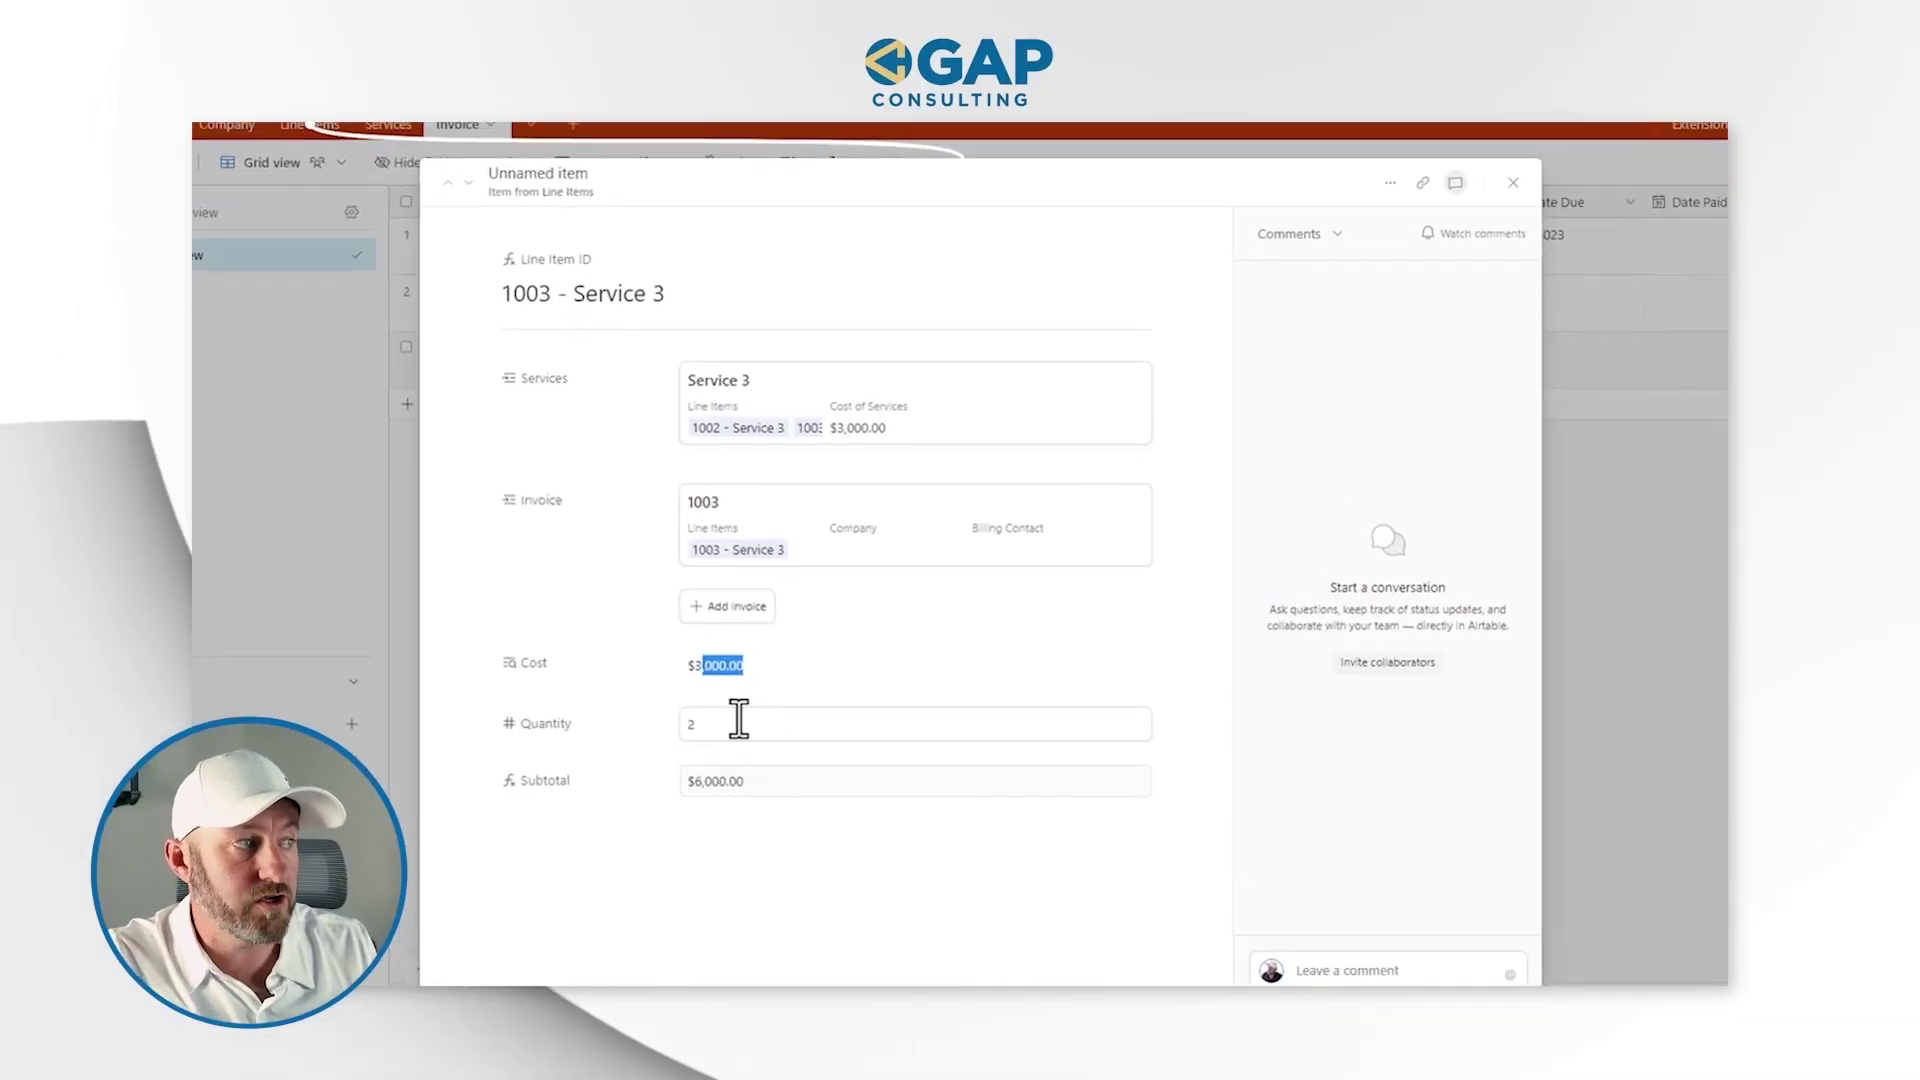
pyautogui.click(747, 778)
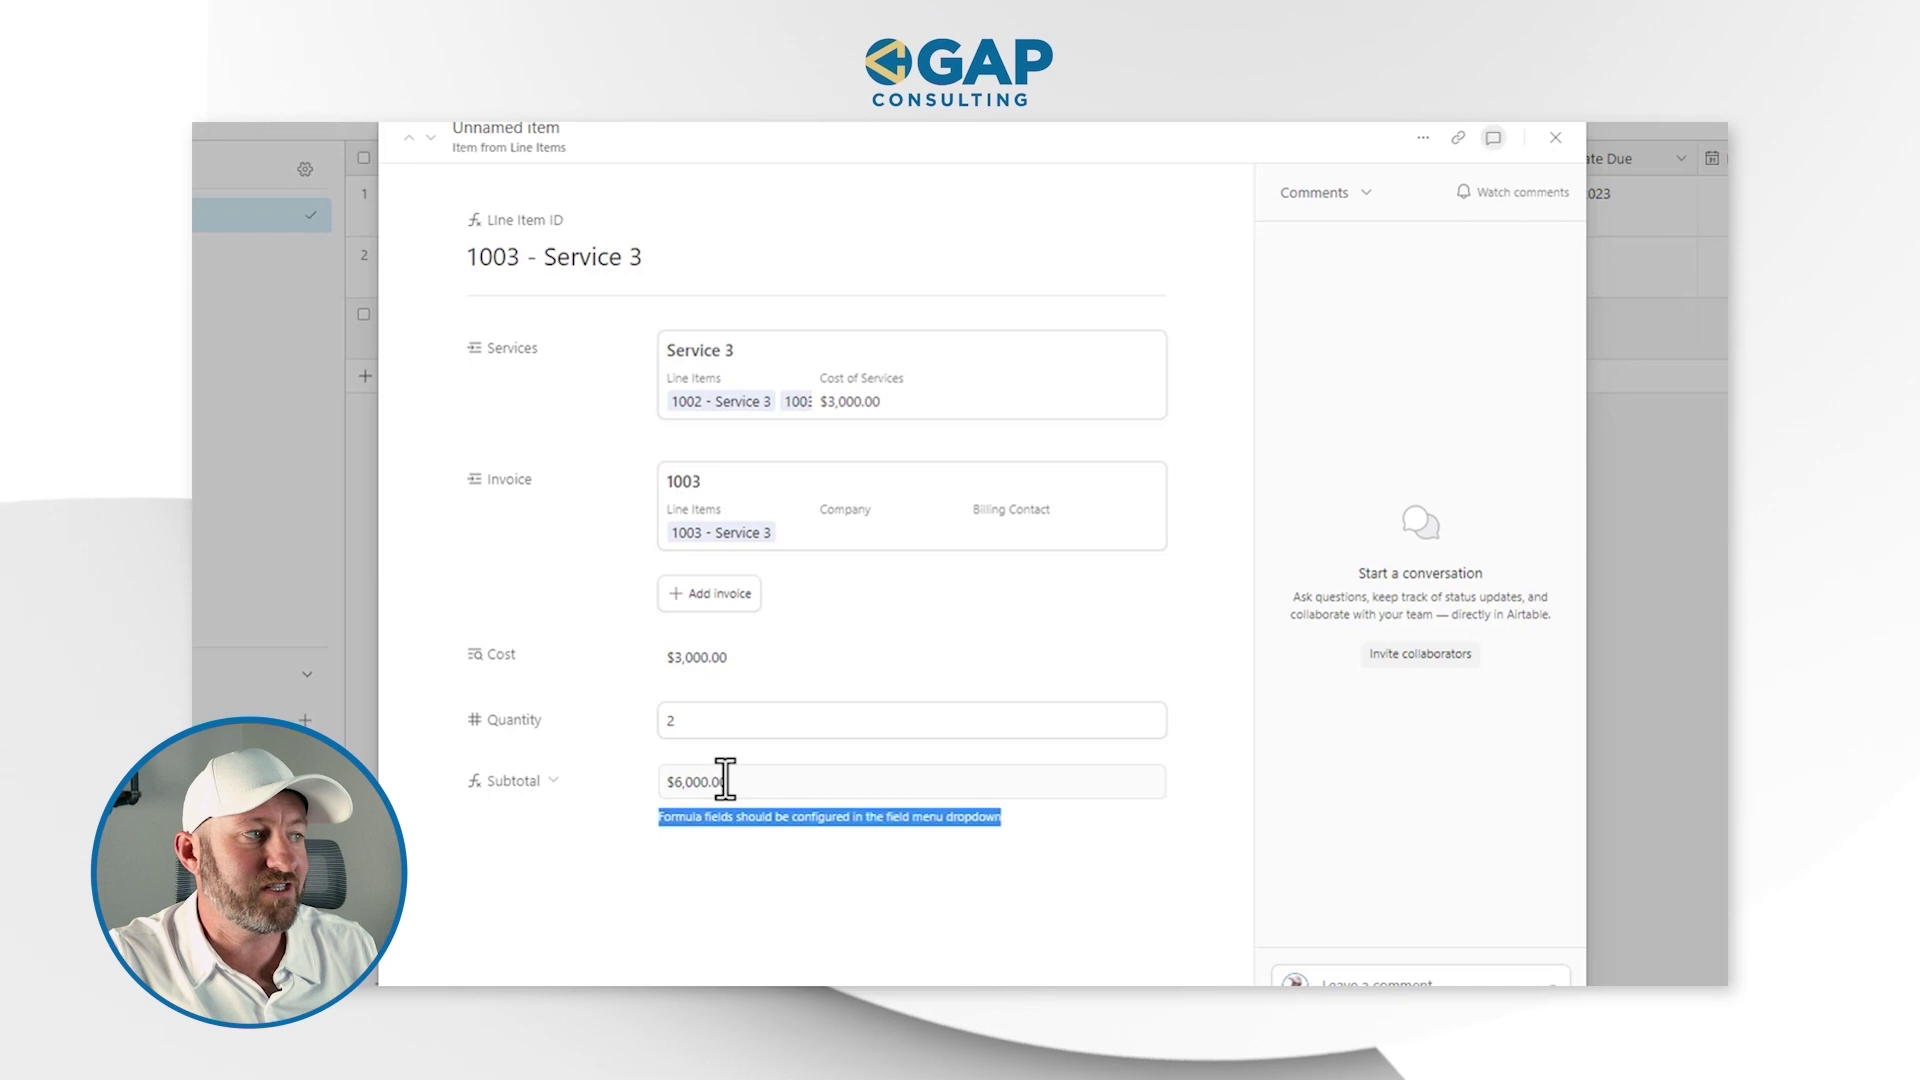
pyautogui.doubleClick(724, 779)
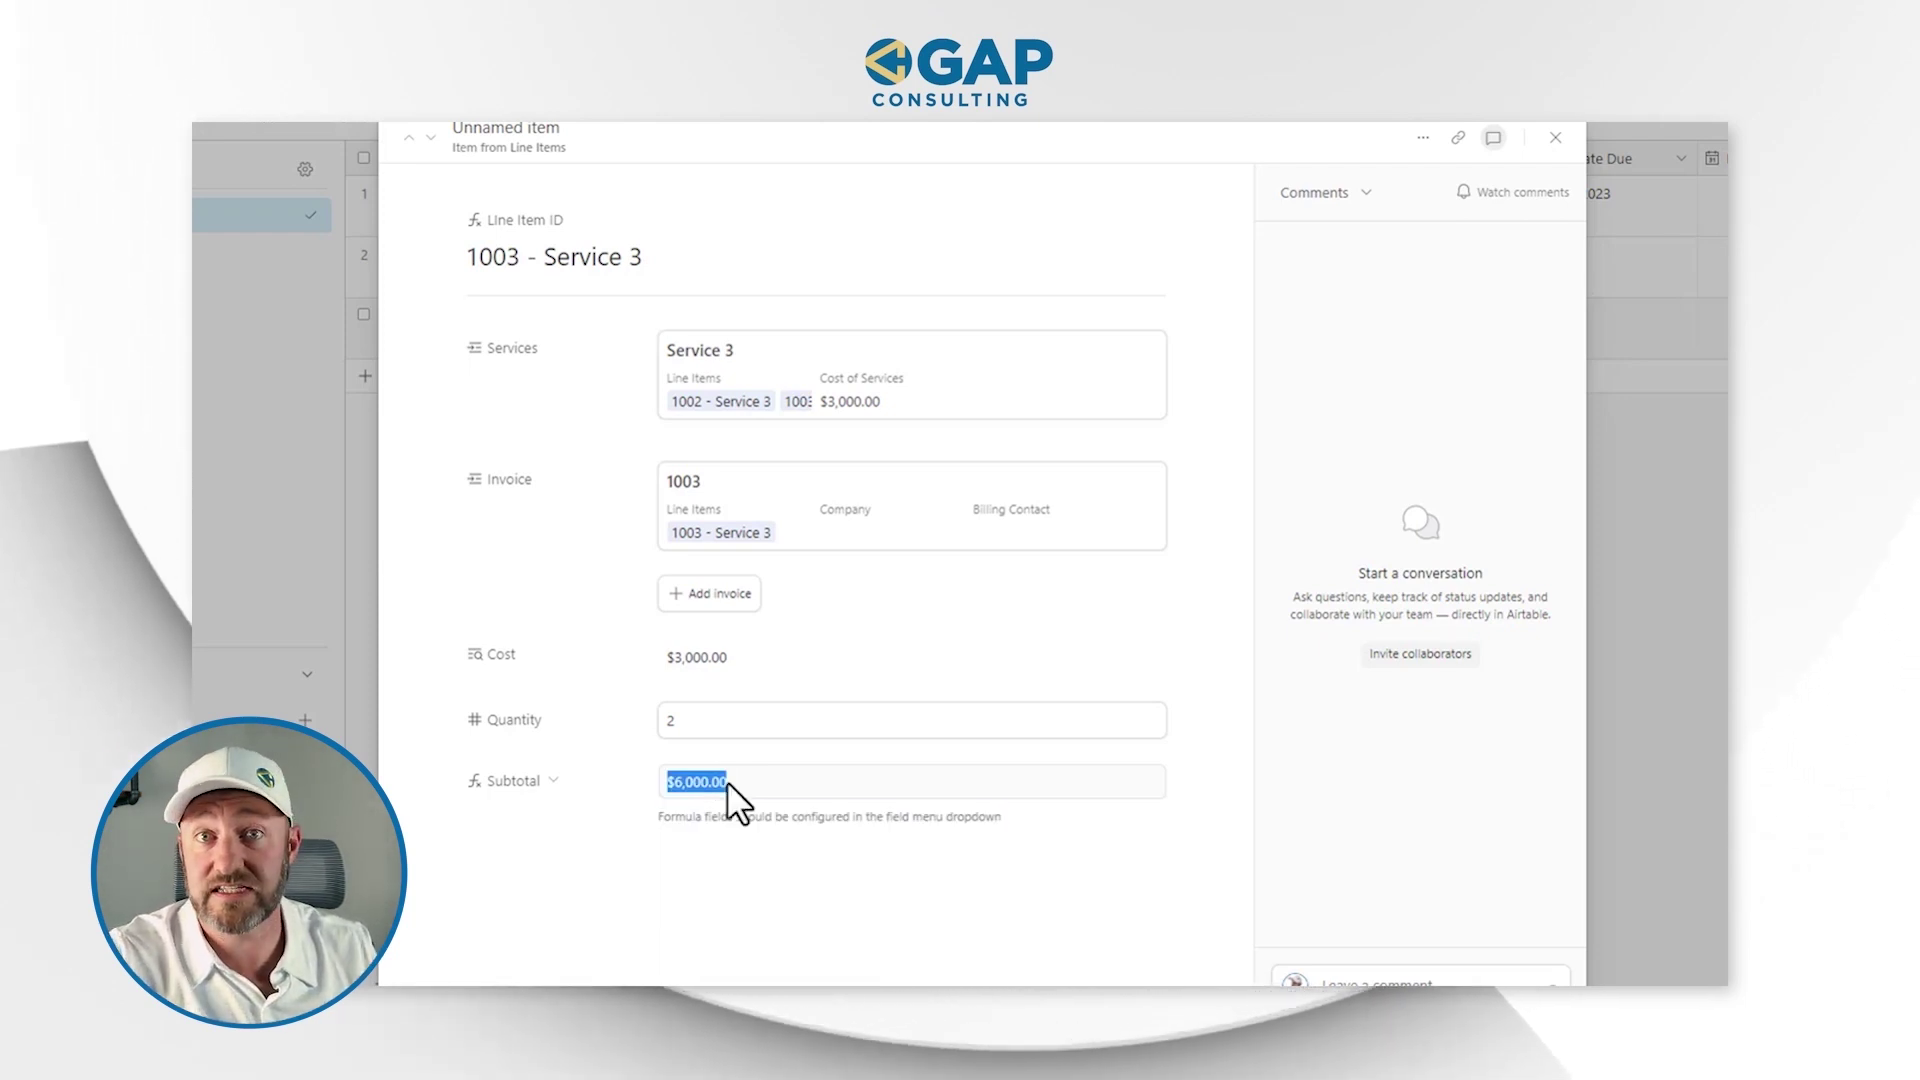
pyautogui.click(1590, 132)
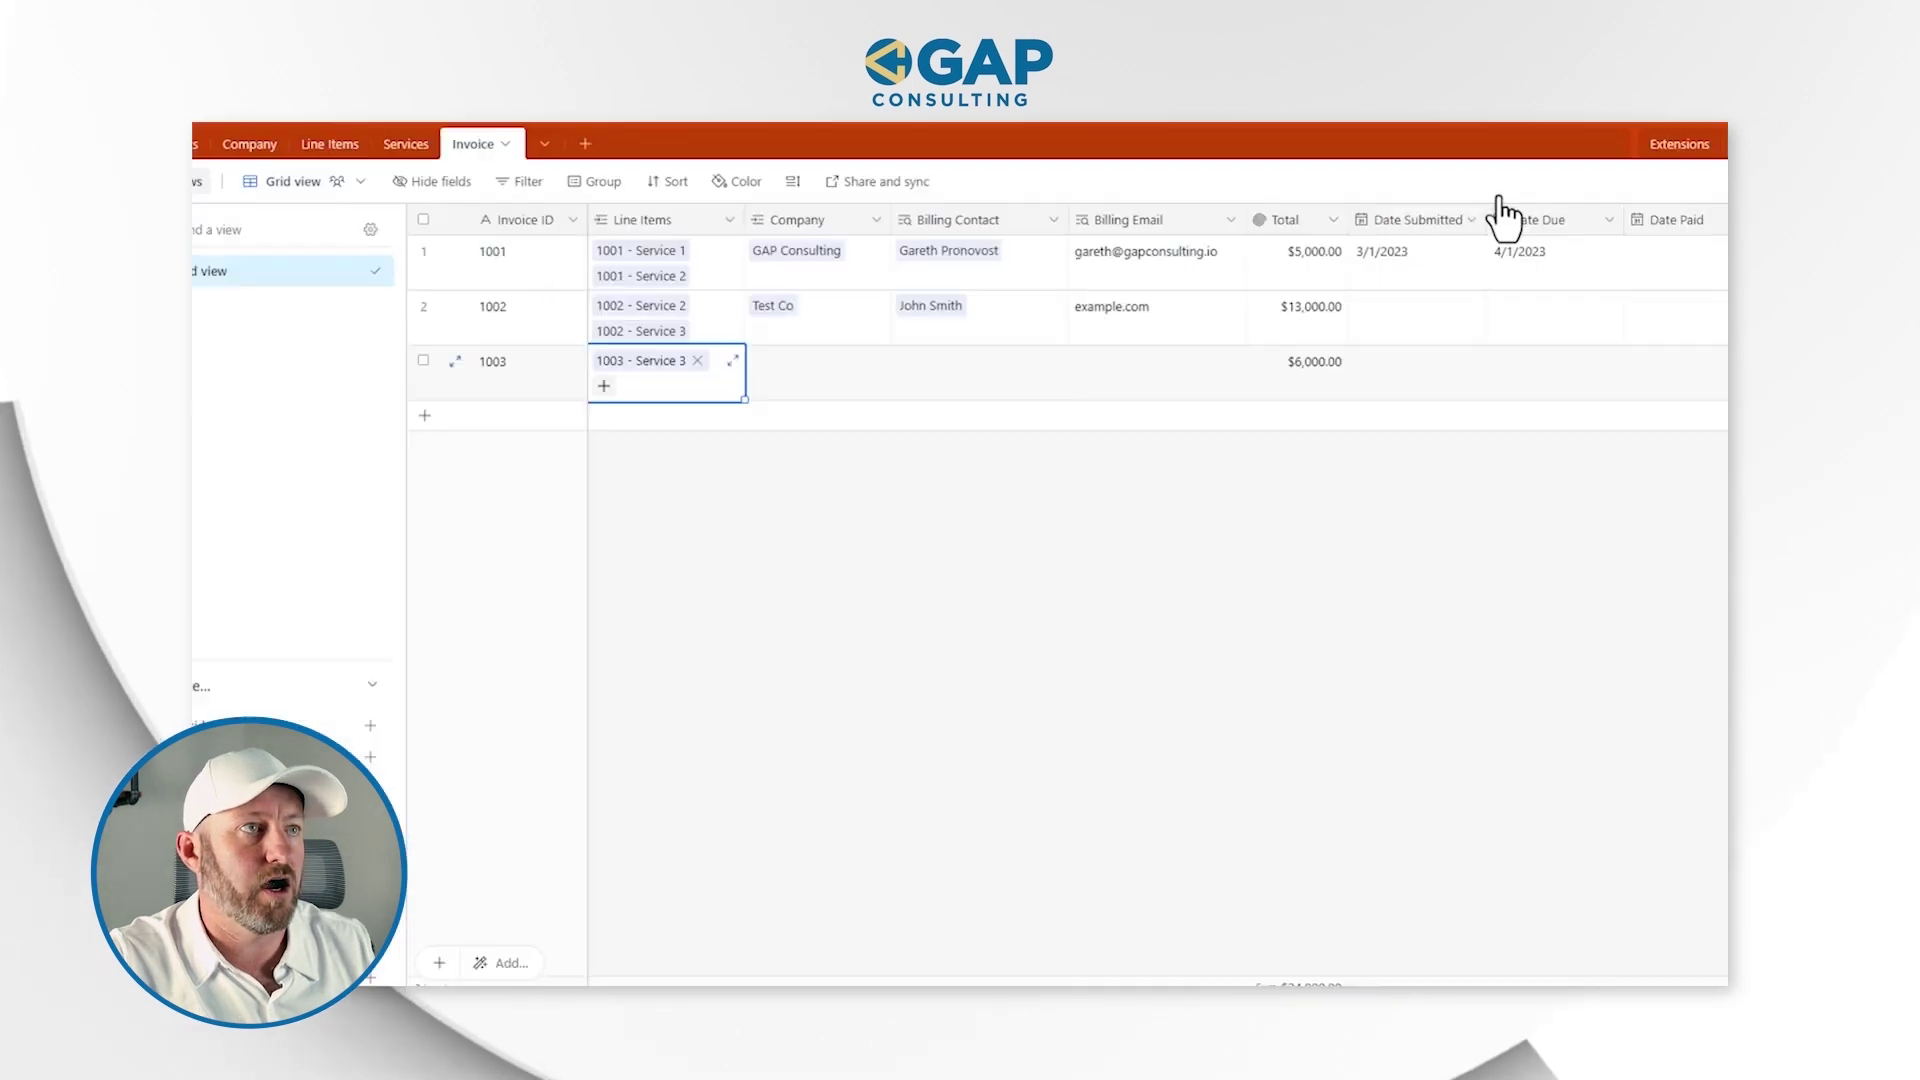
# Link GAP Consulting as the company of invoice 1003 and check the billing contact and email fields
pyautogui.click(678, 410)
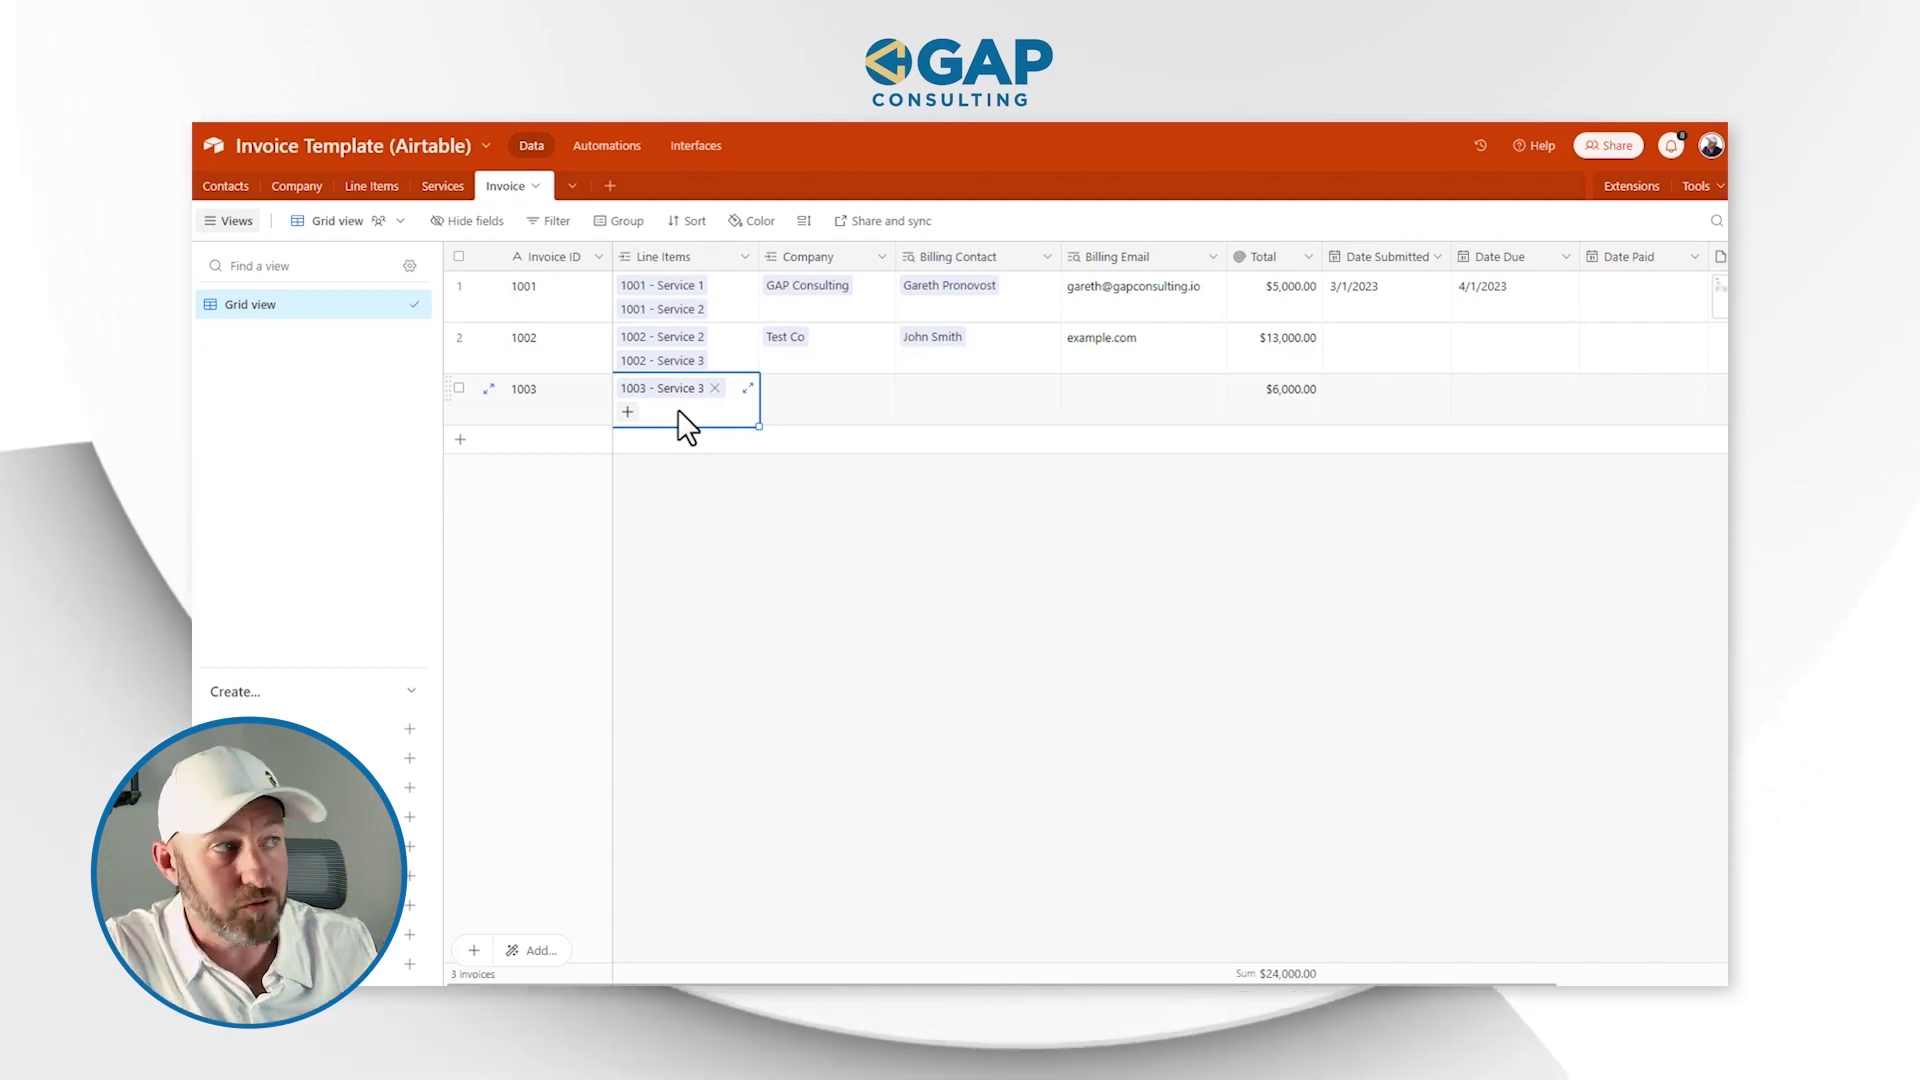
pyautogui.click(766, 400)
pyautogui.click(773, 390)
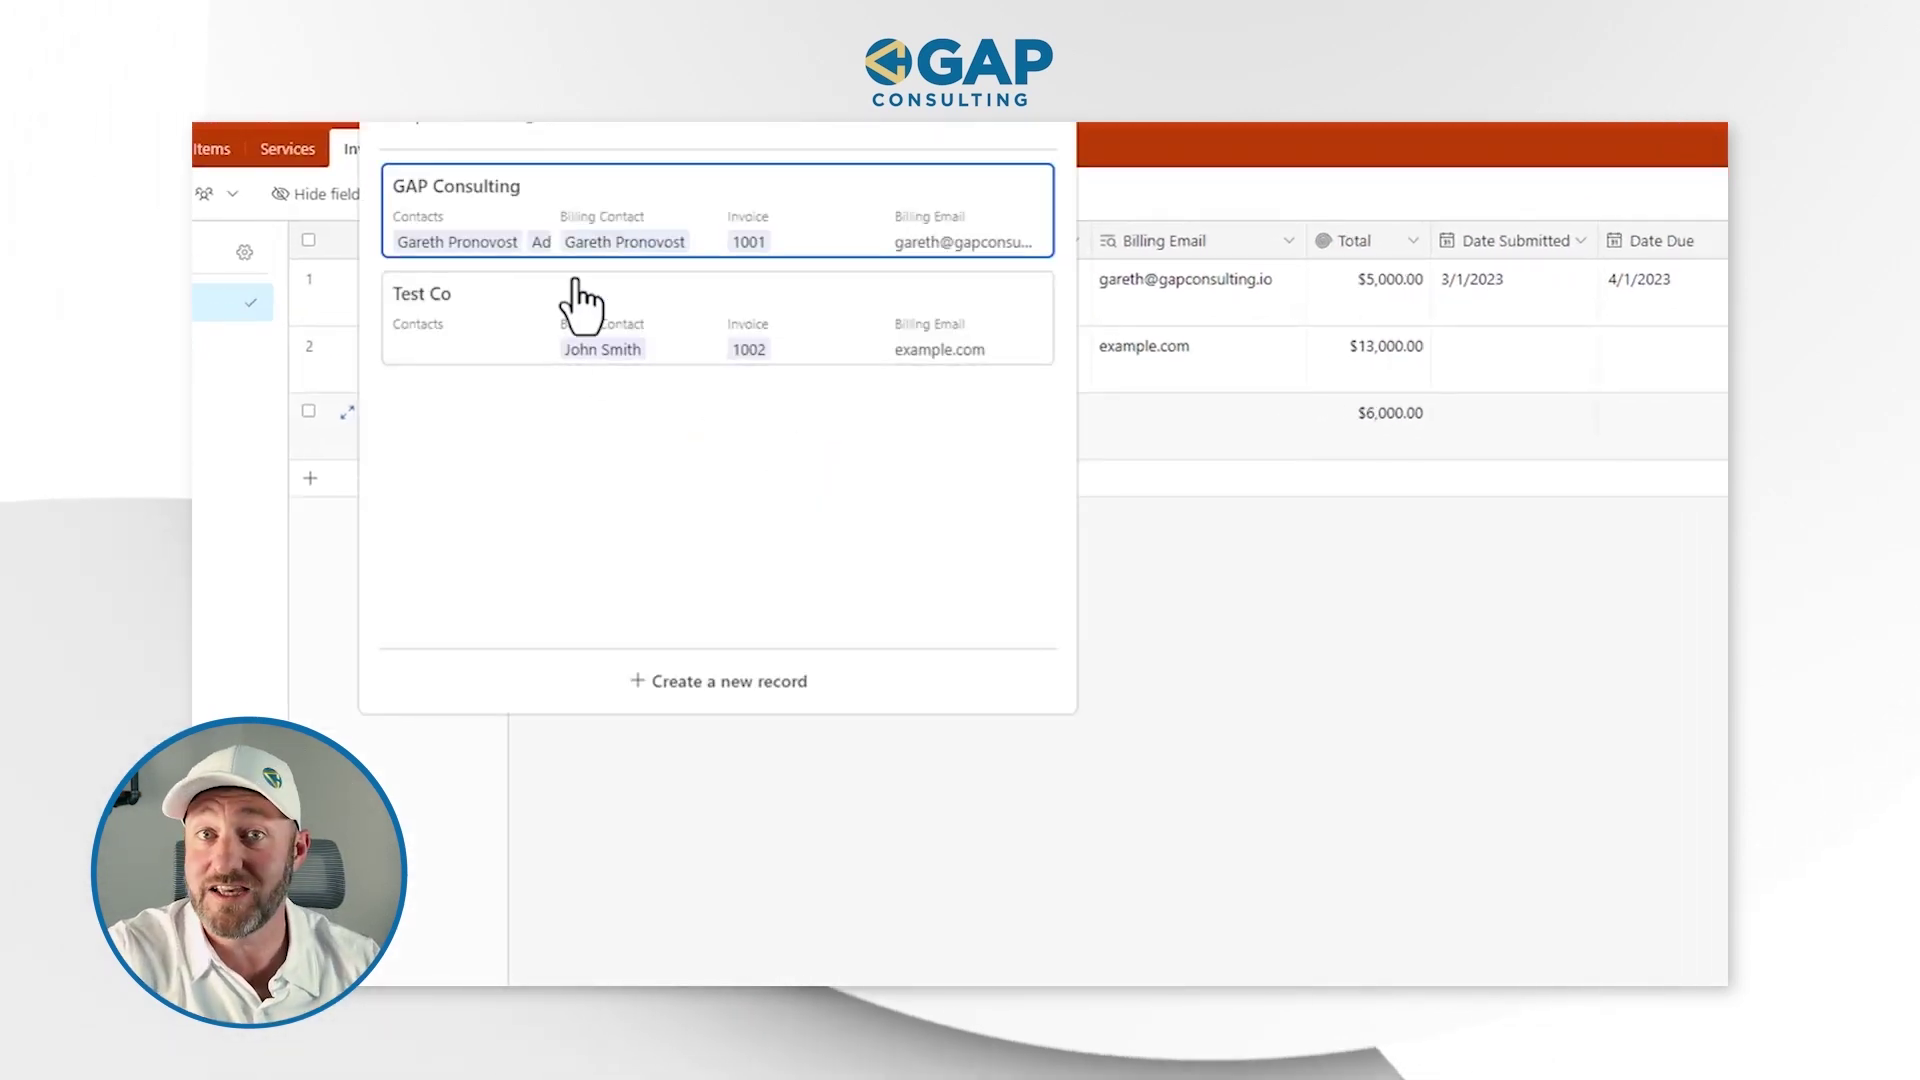
pyautogui.click(520, 222)
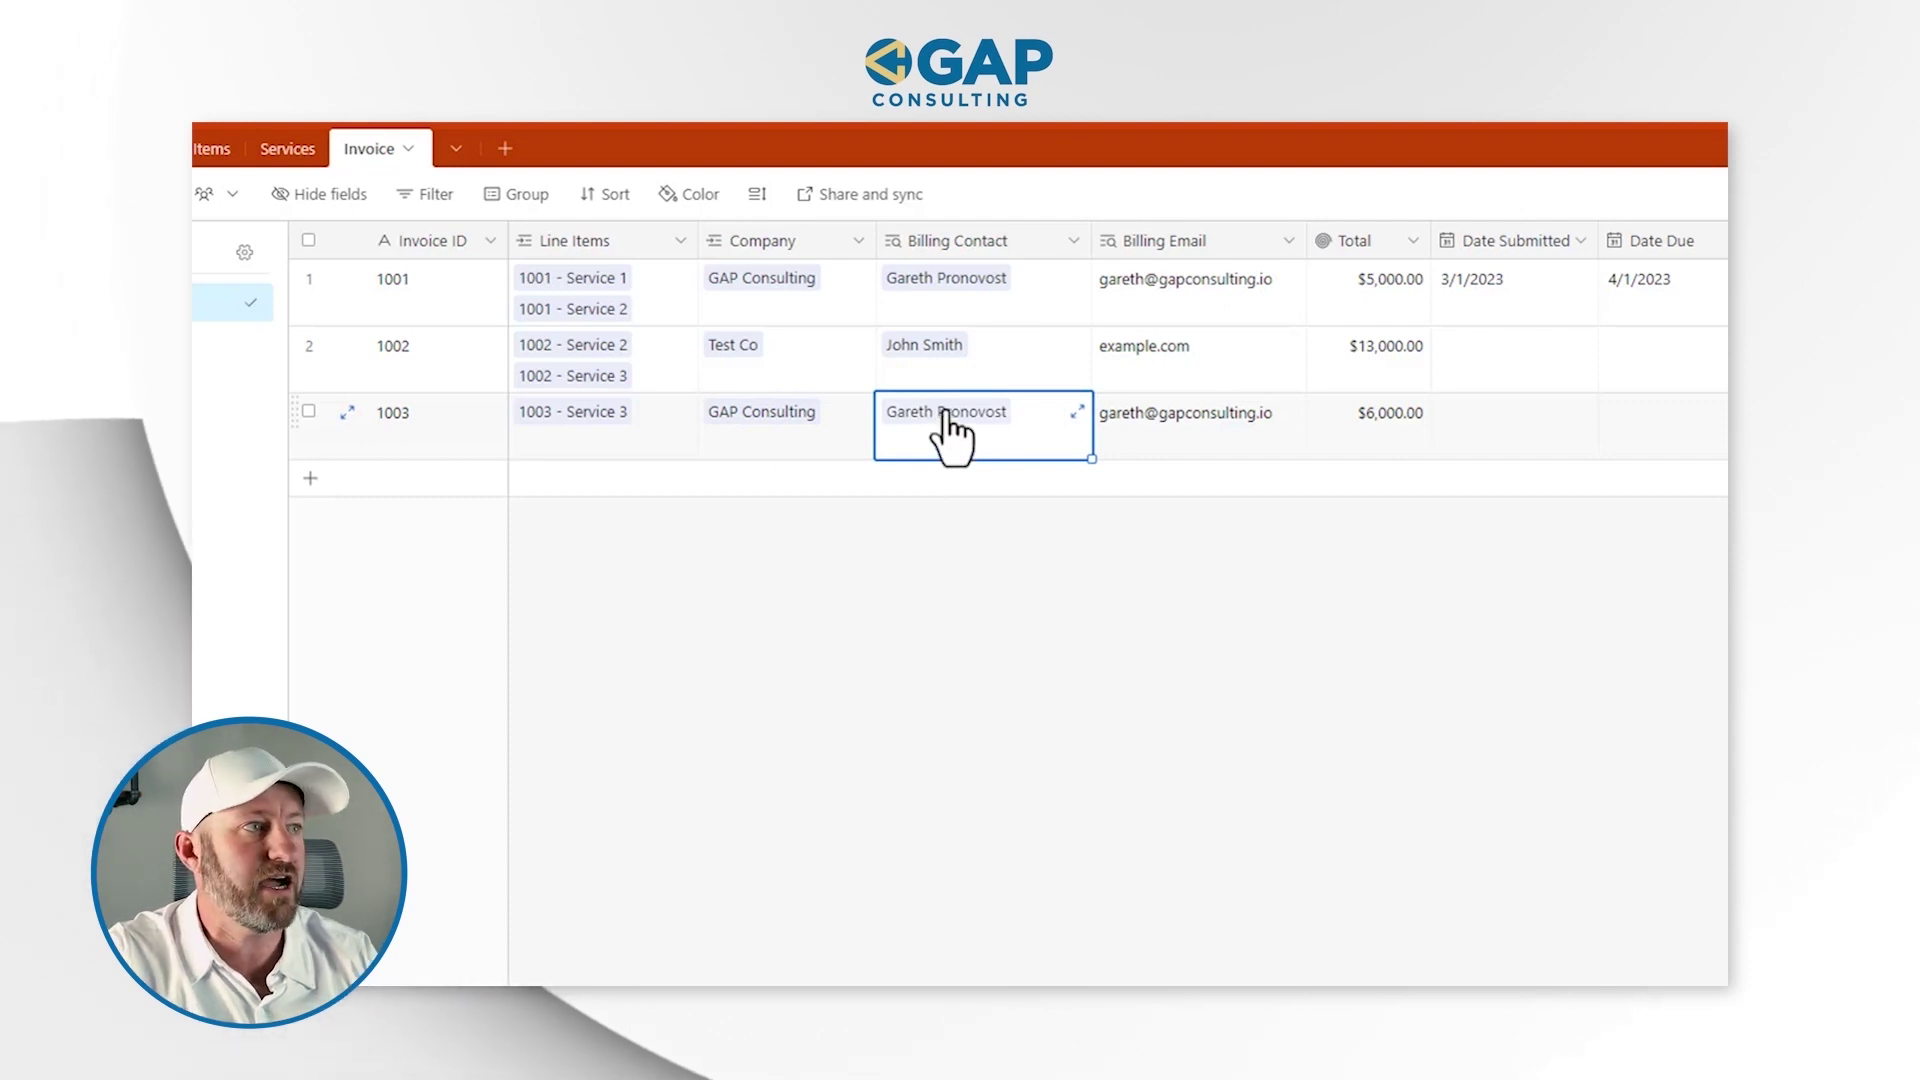
pyautogui.click(1212, 430)
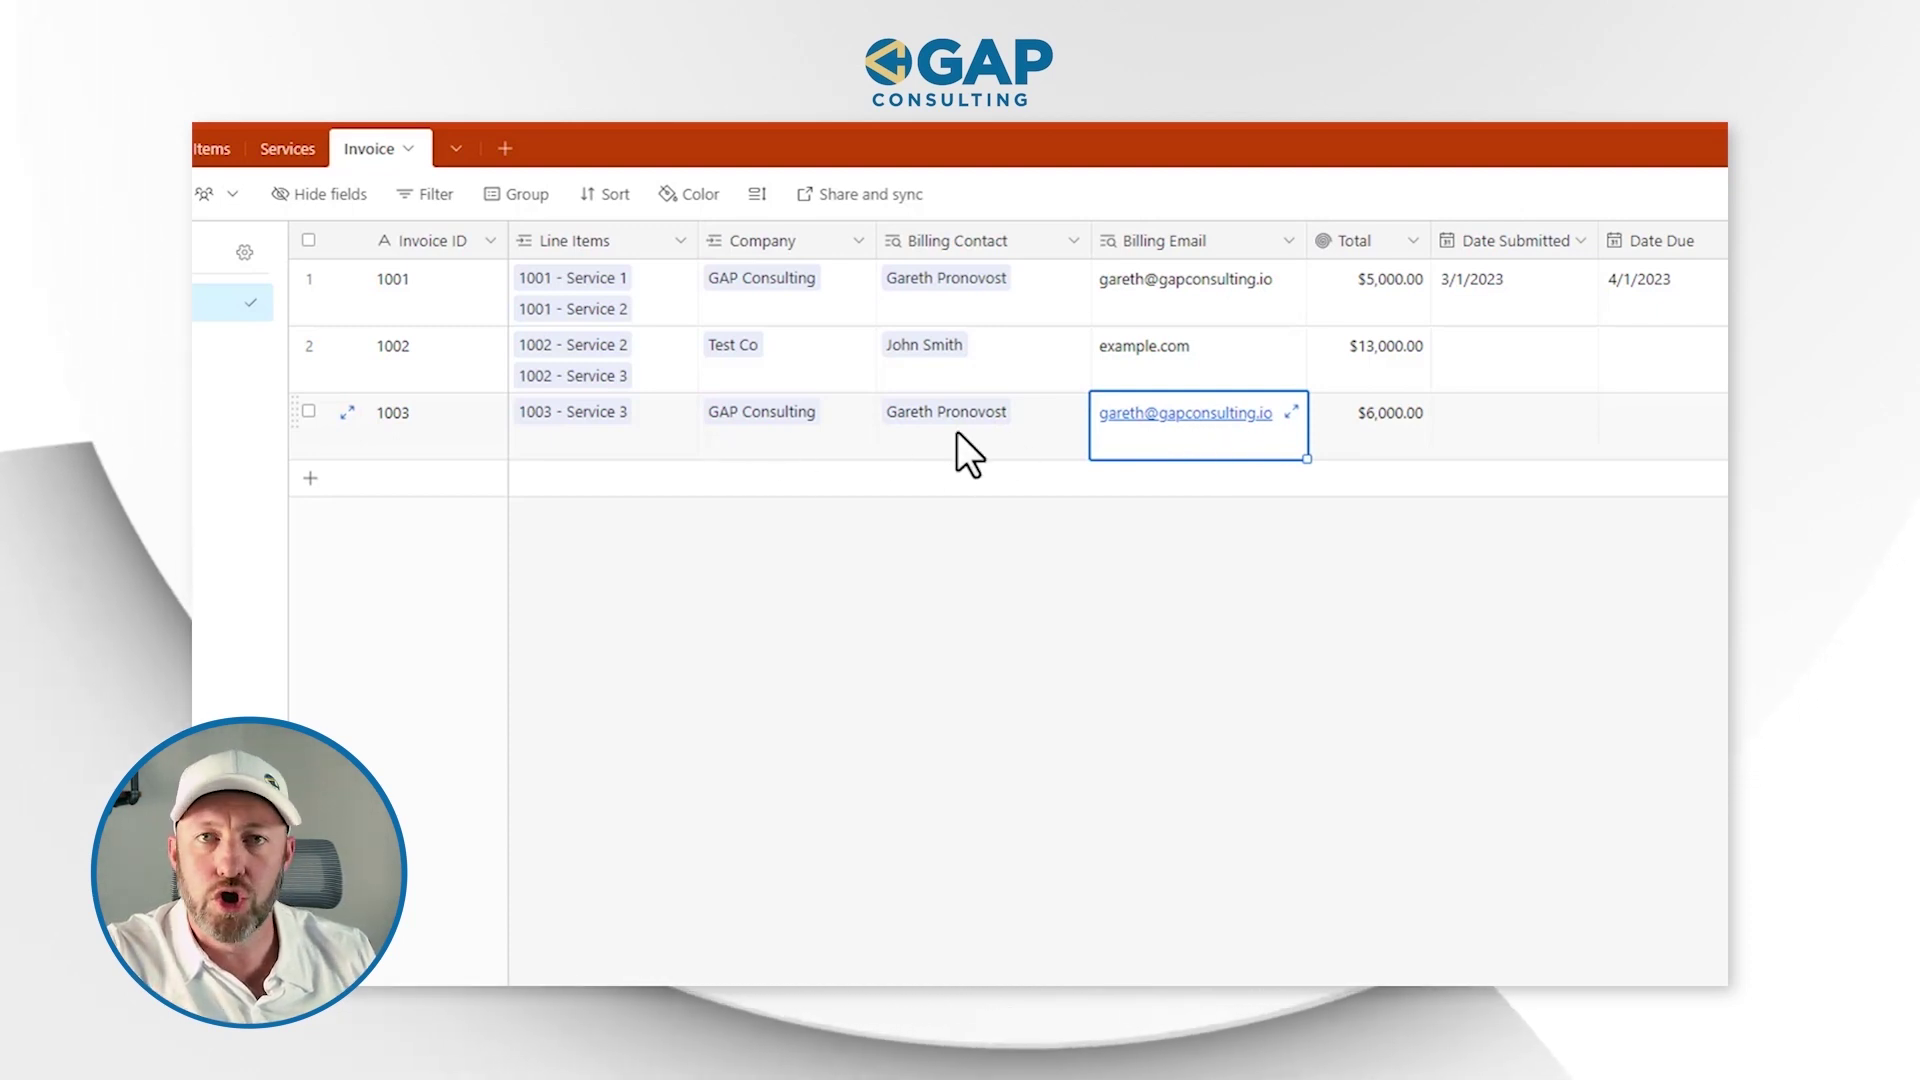
pyautogui.click(760, 432)
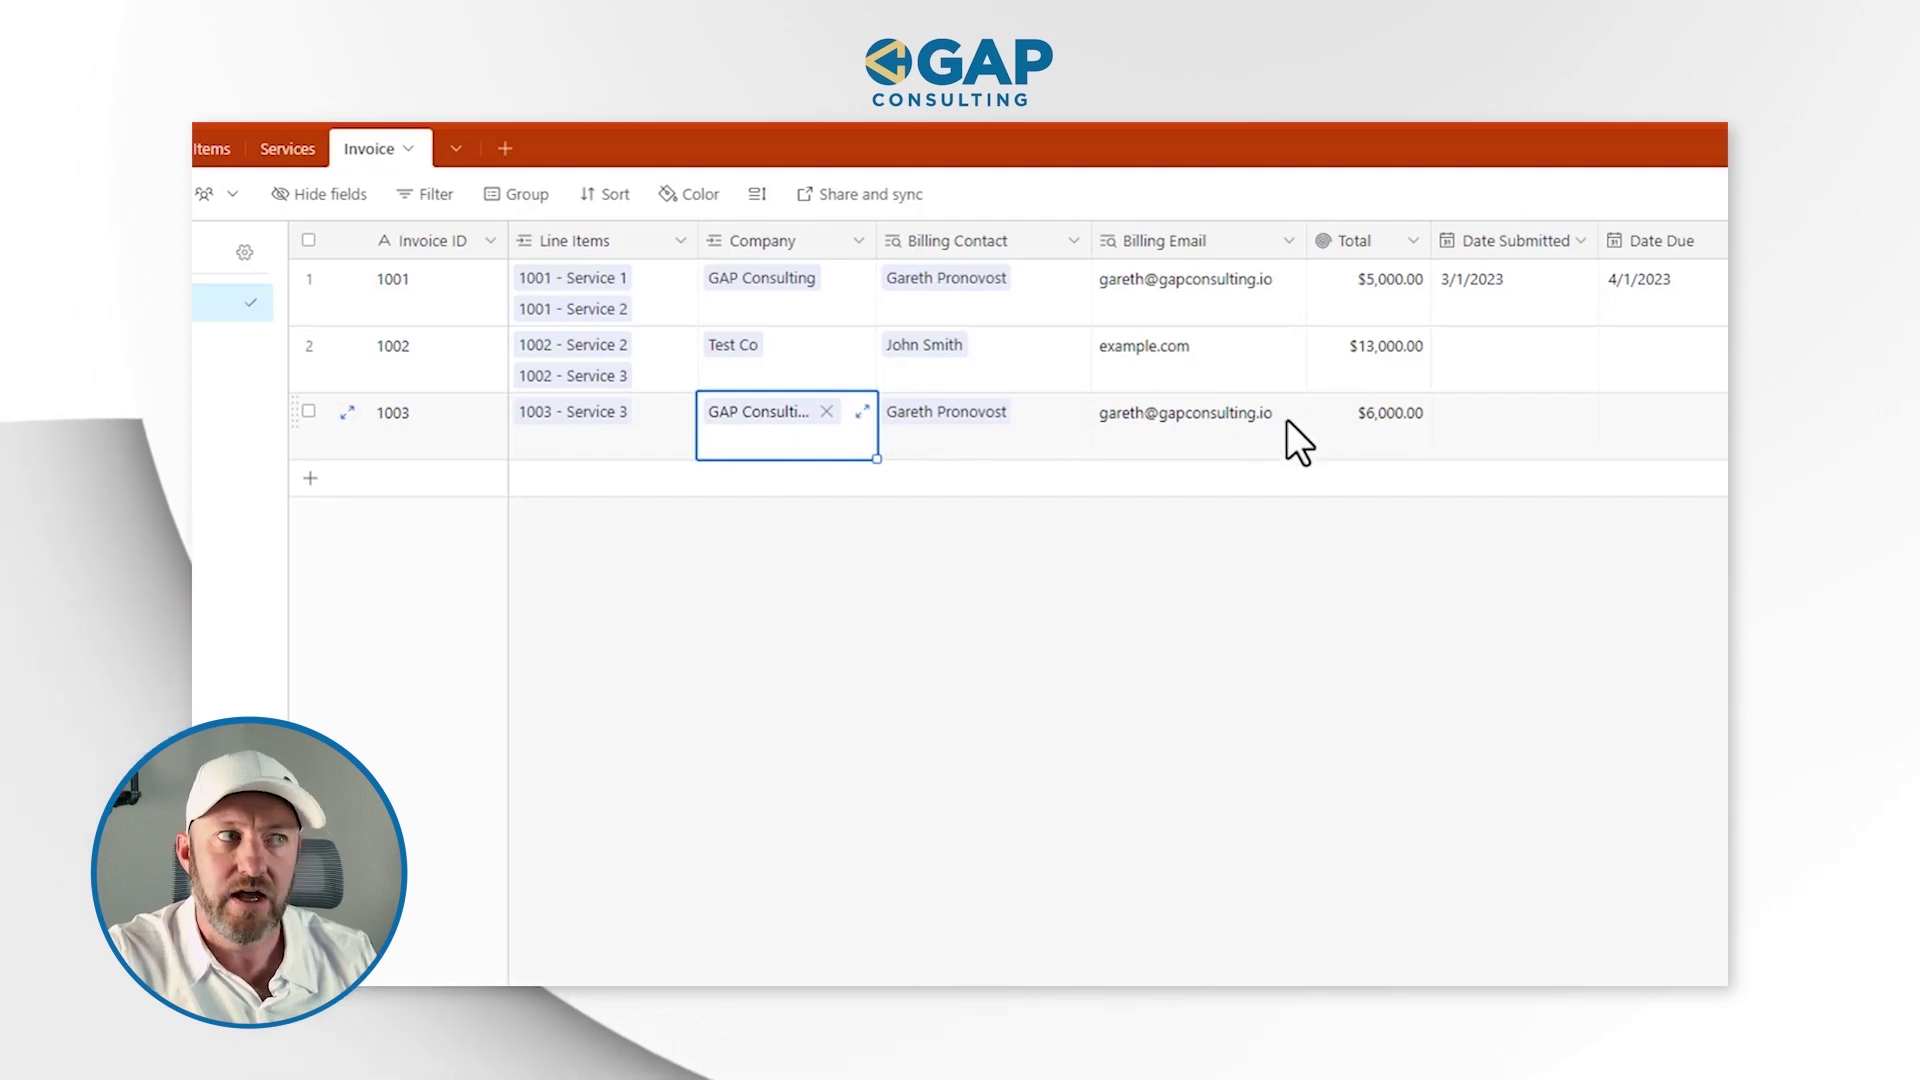
# Set the Date Submitted of invoice 1003 to 5/23/2023
pyautogui.click(1350, 435)
pyautogui.doubleClick(1510, 452)
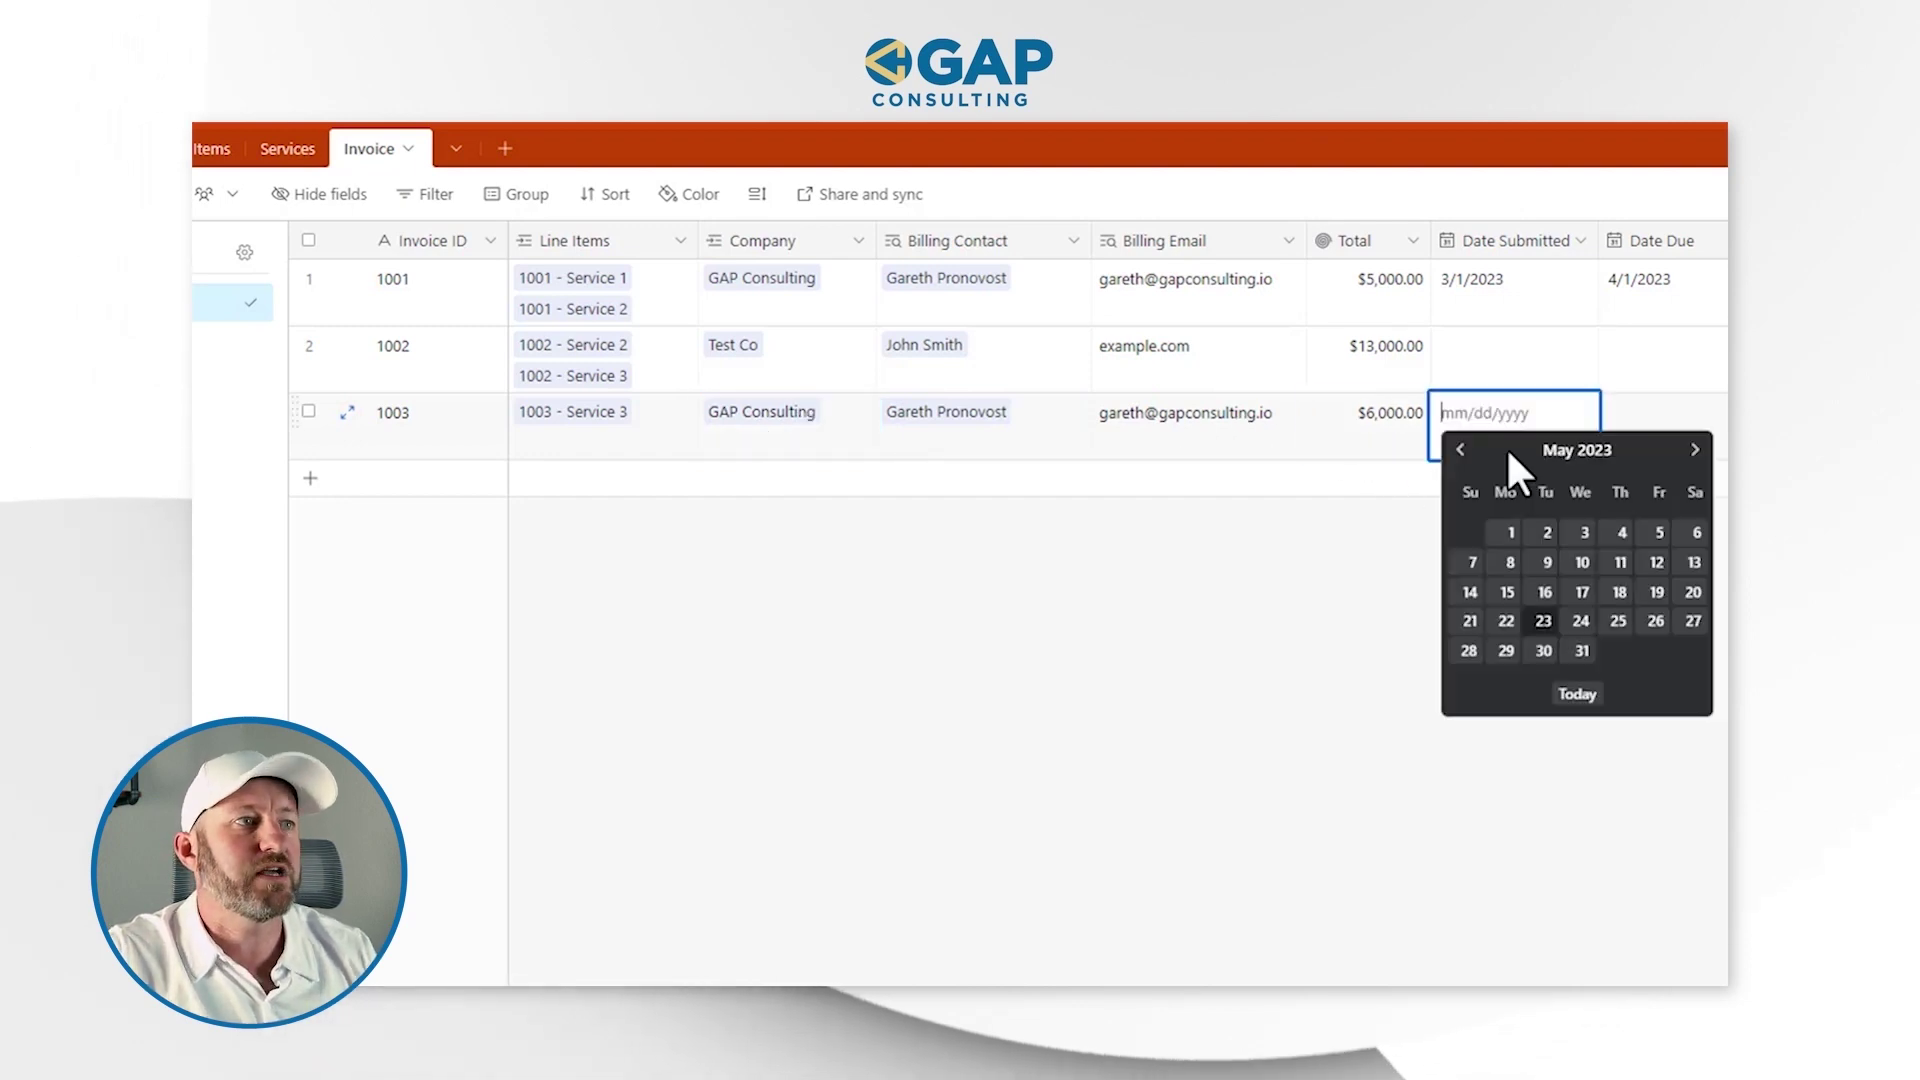
pyautogui.click(1543, 622)
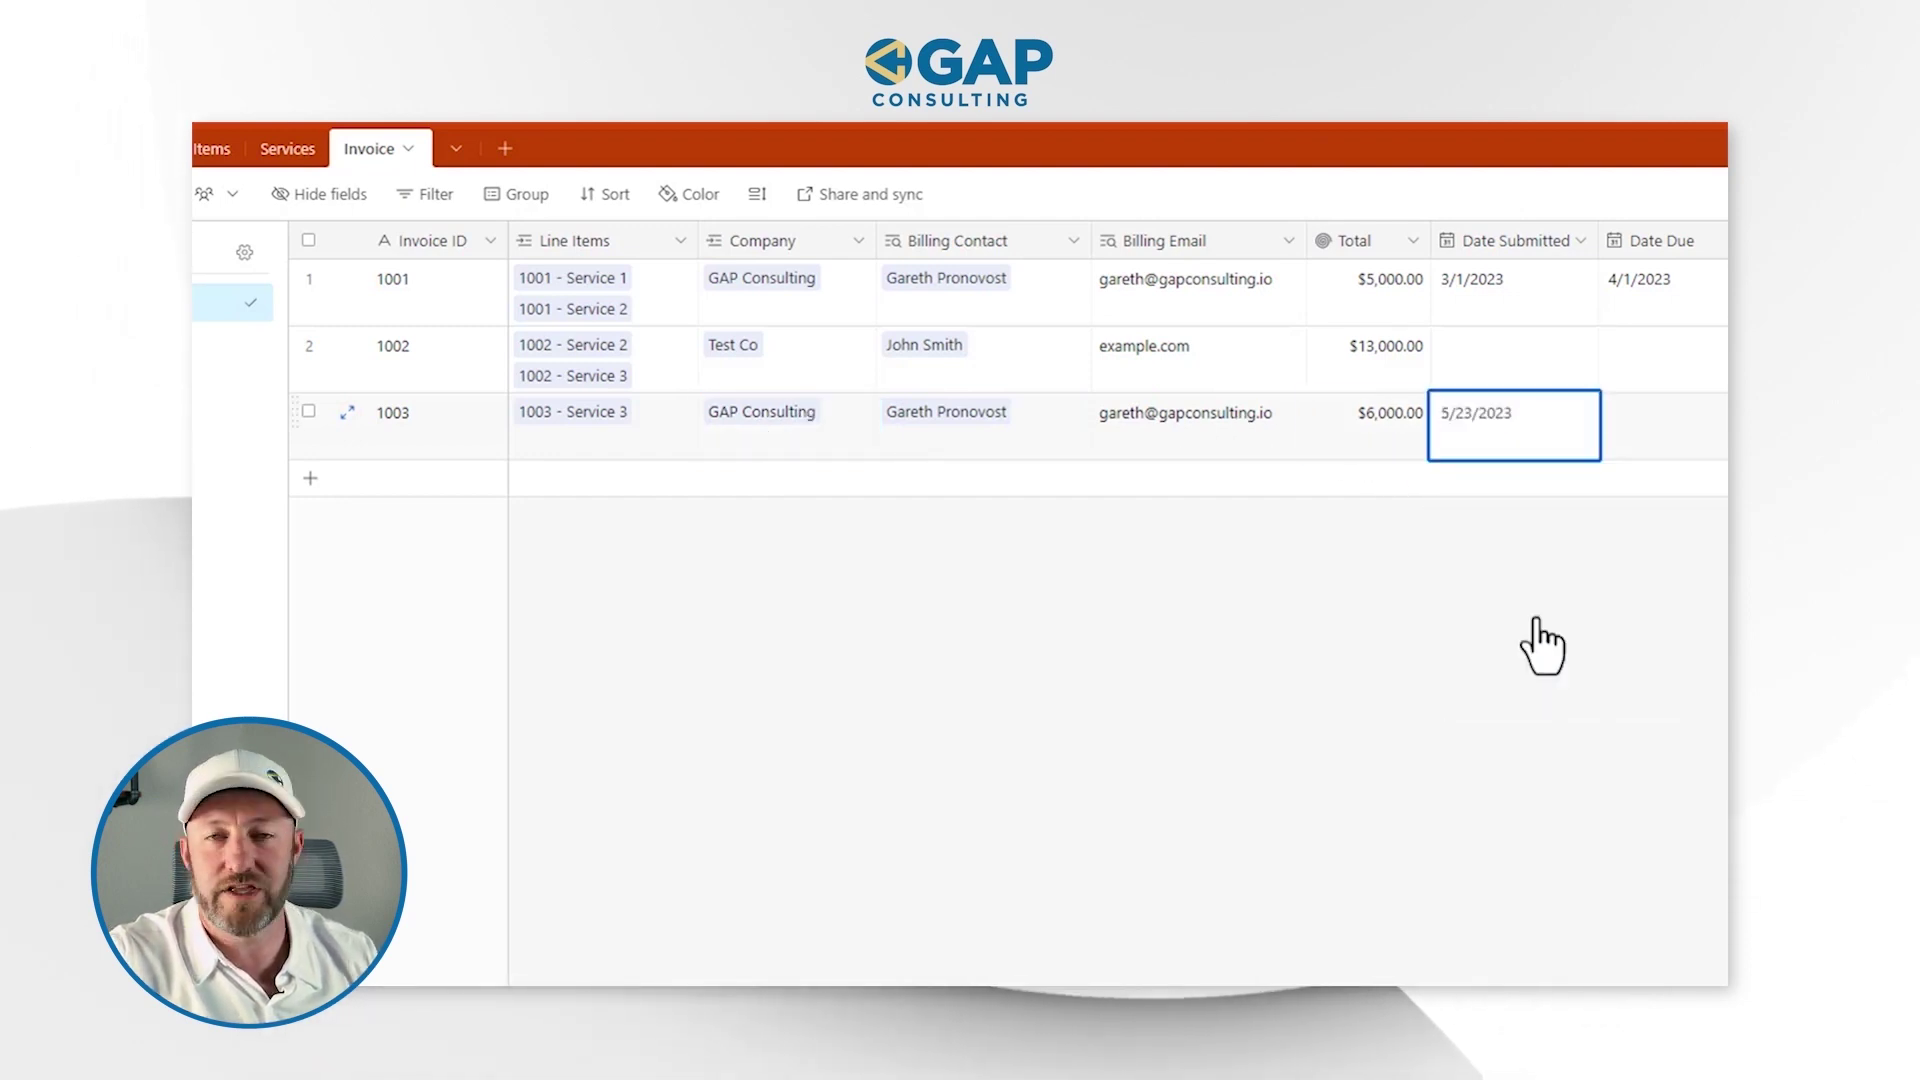
# Set the Date Due of invoice 1003 to 6/23/2023
pyautogui.hscroll(3, 1430, 480)
pyautogui.doubleClick(1390, 410)
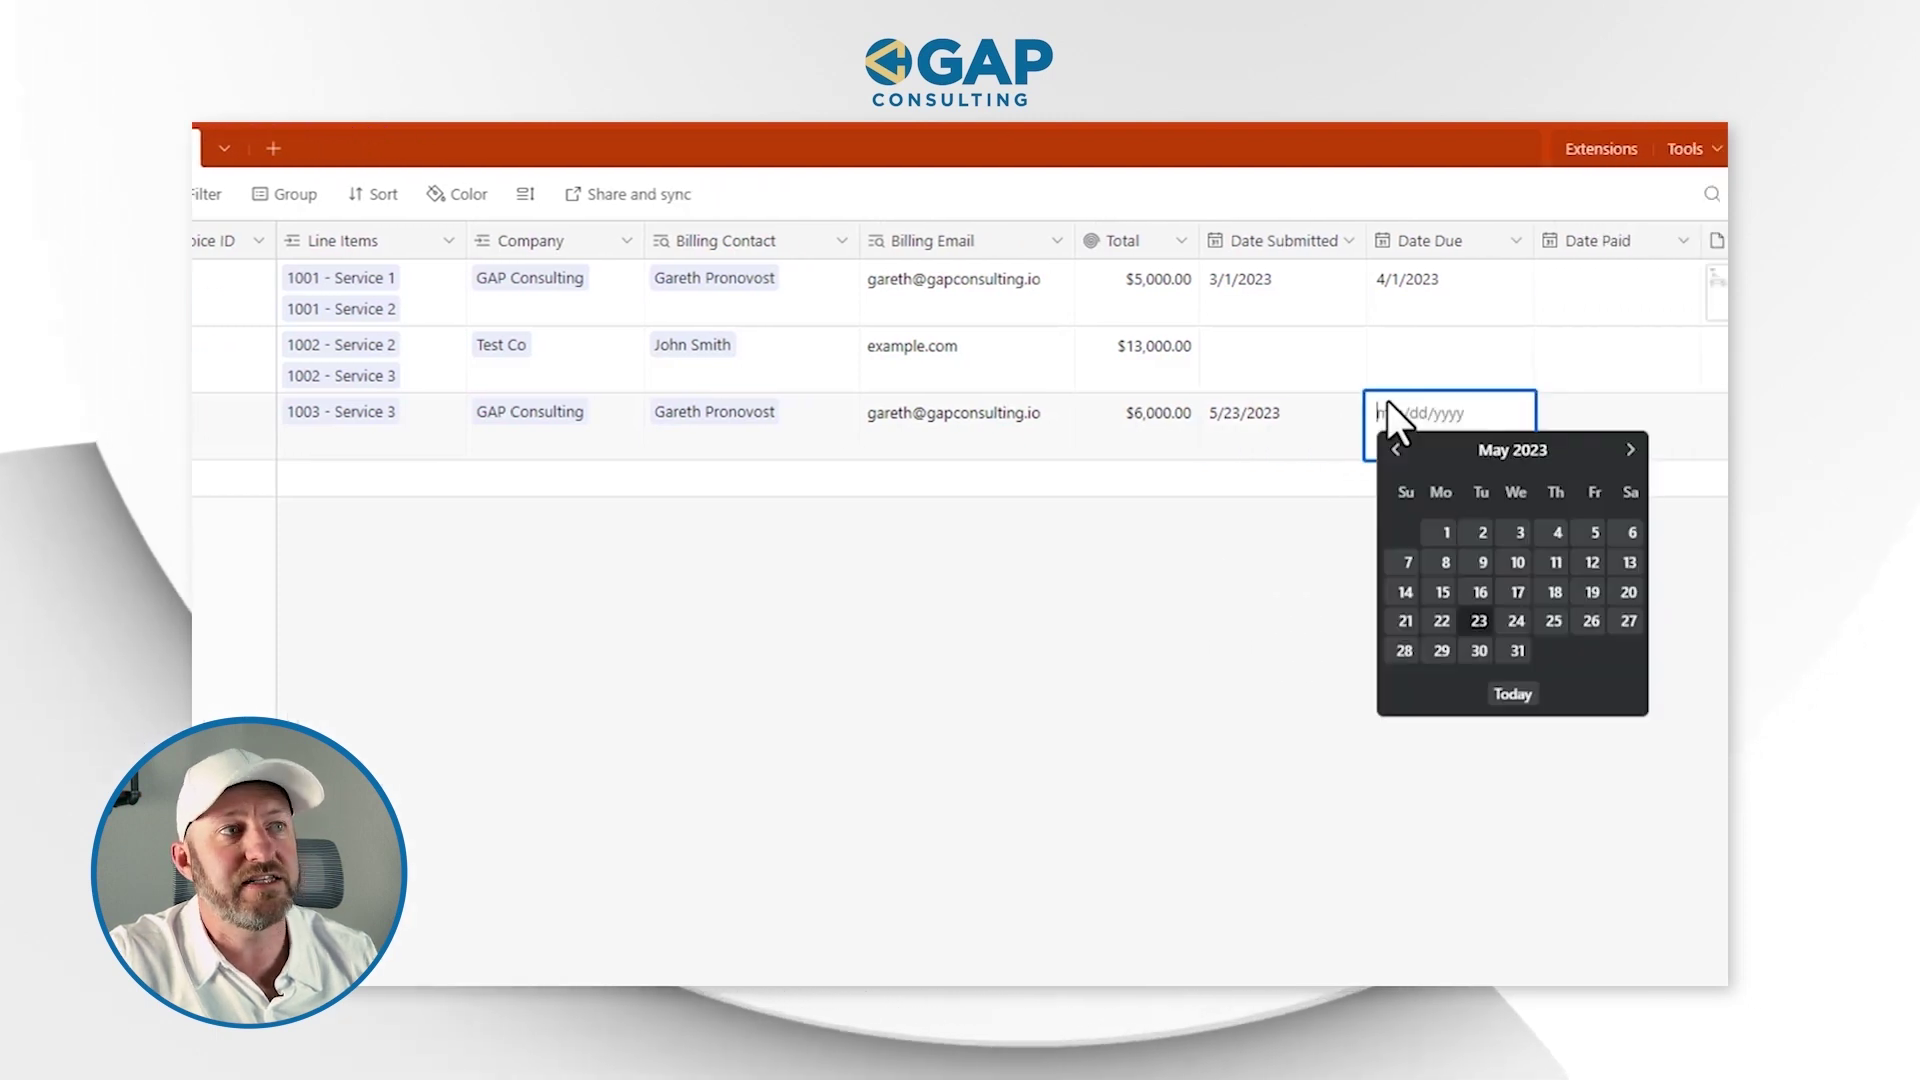
pyautogui.click(1630, 450)
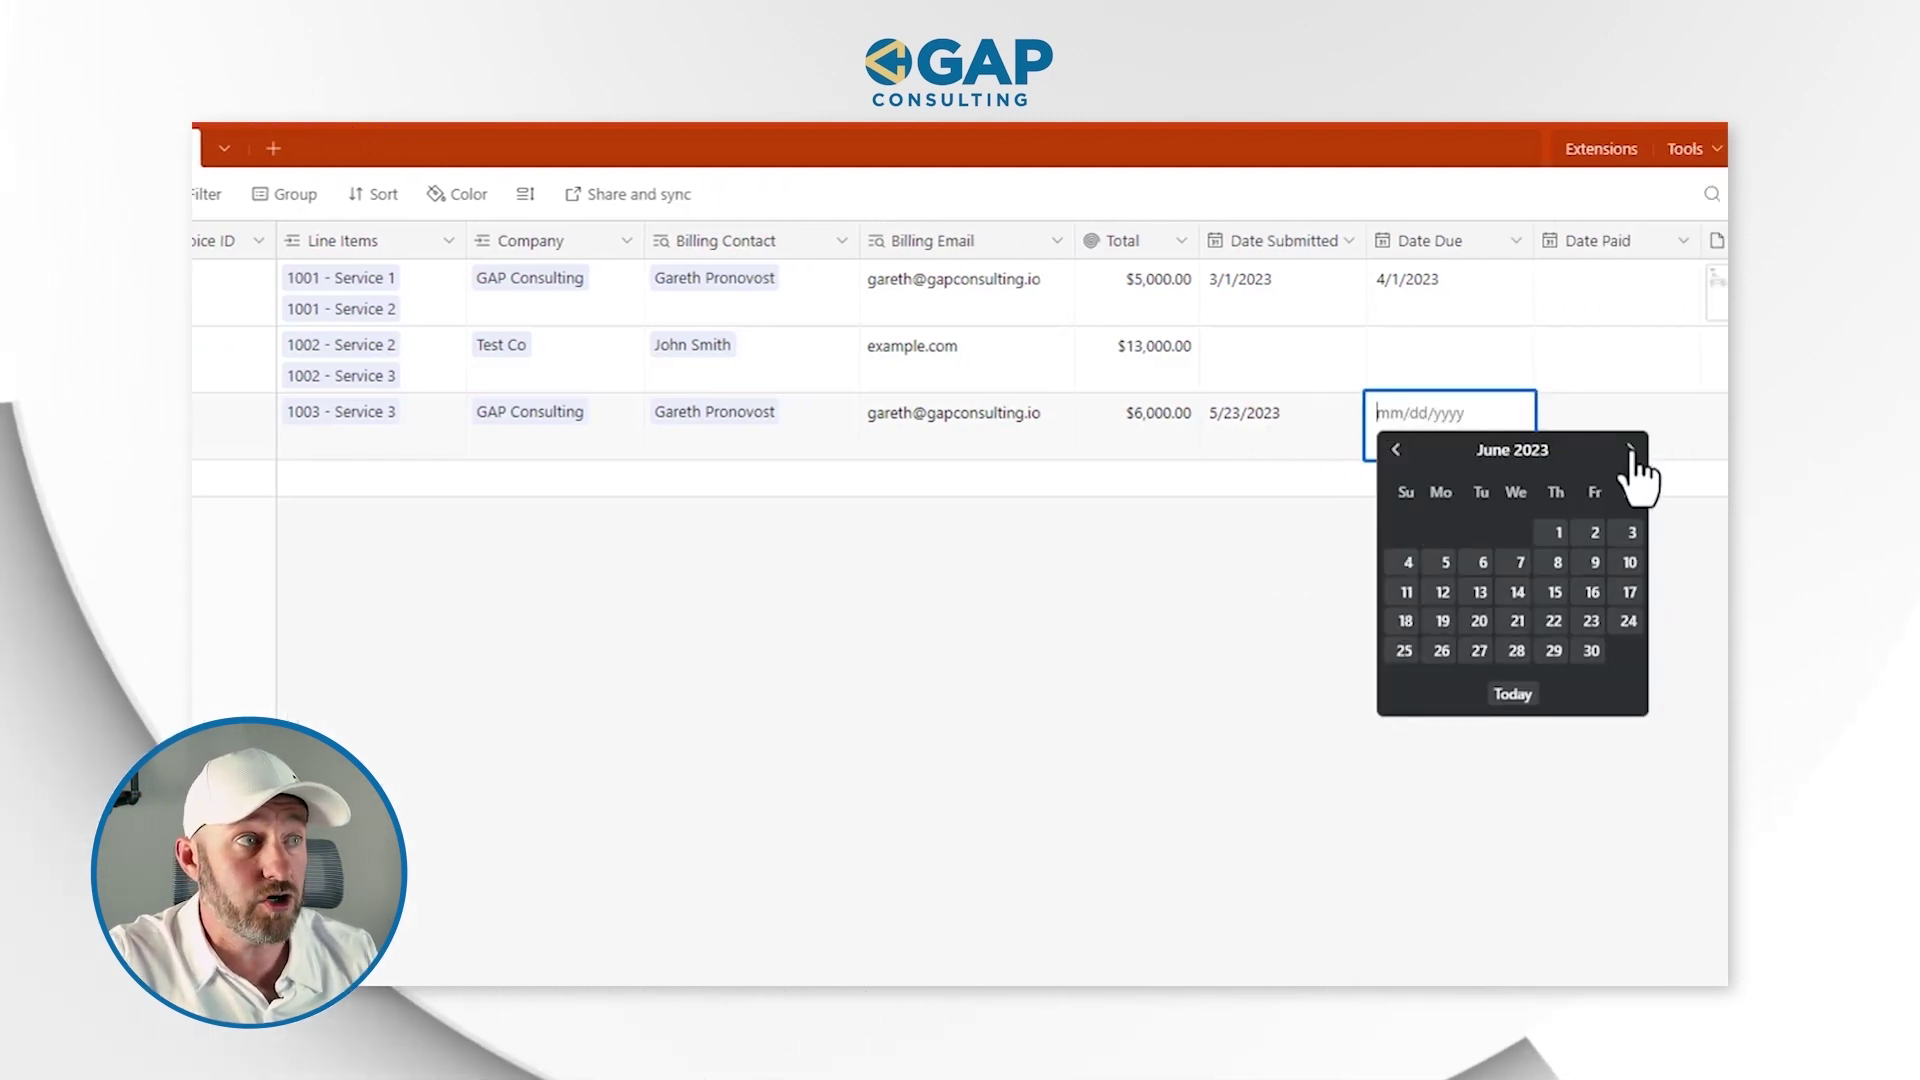
pyautogui.click(1590, 621)
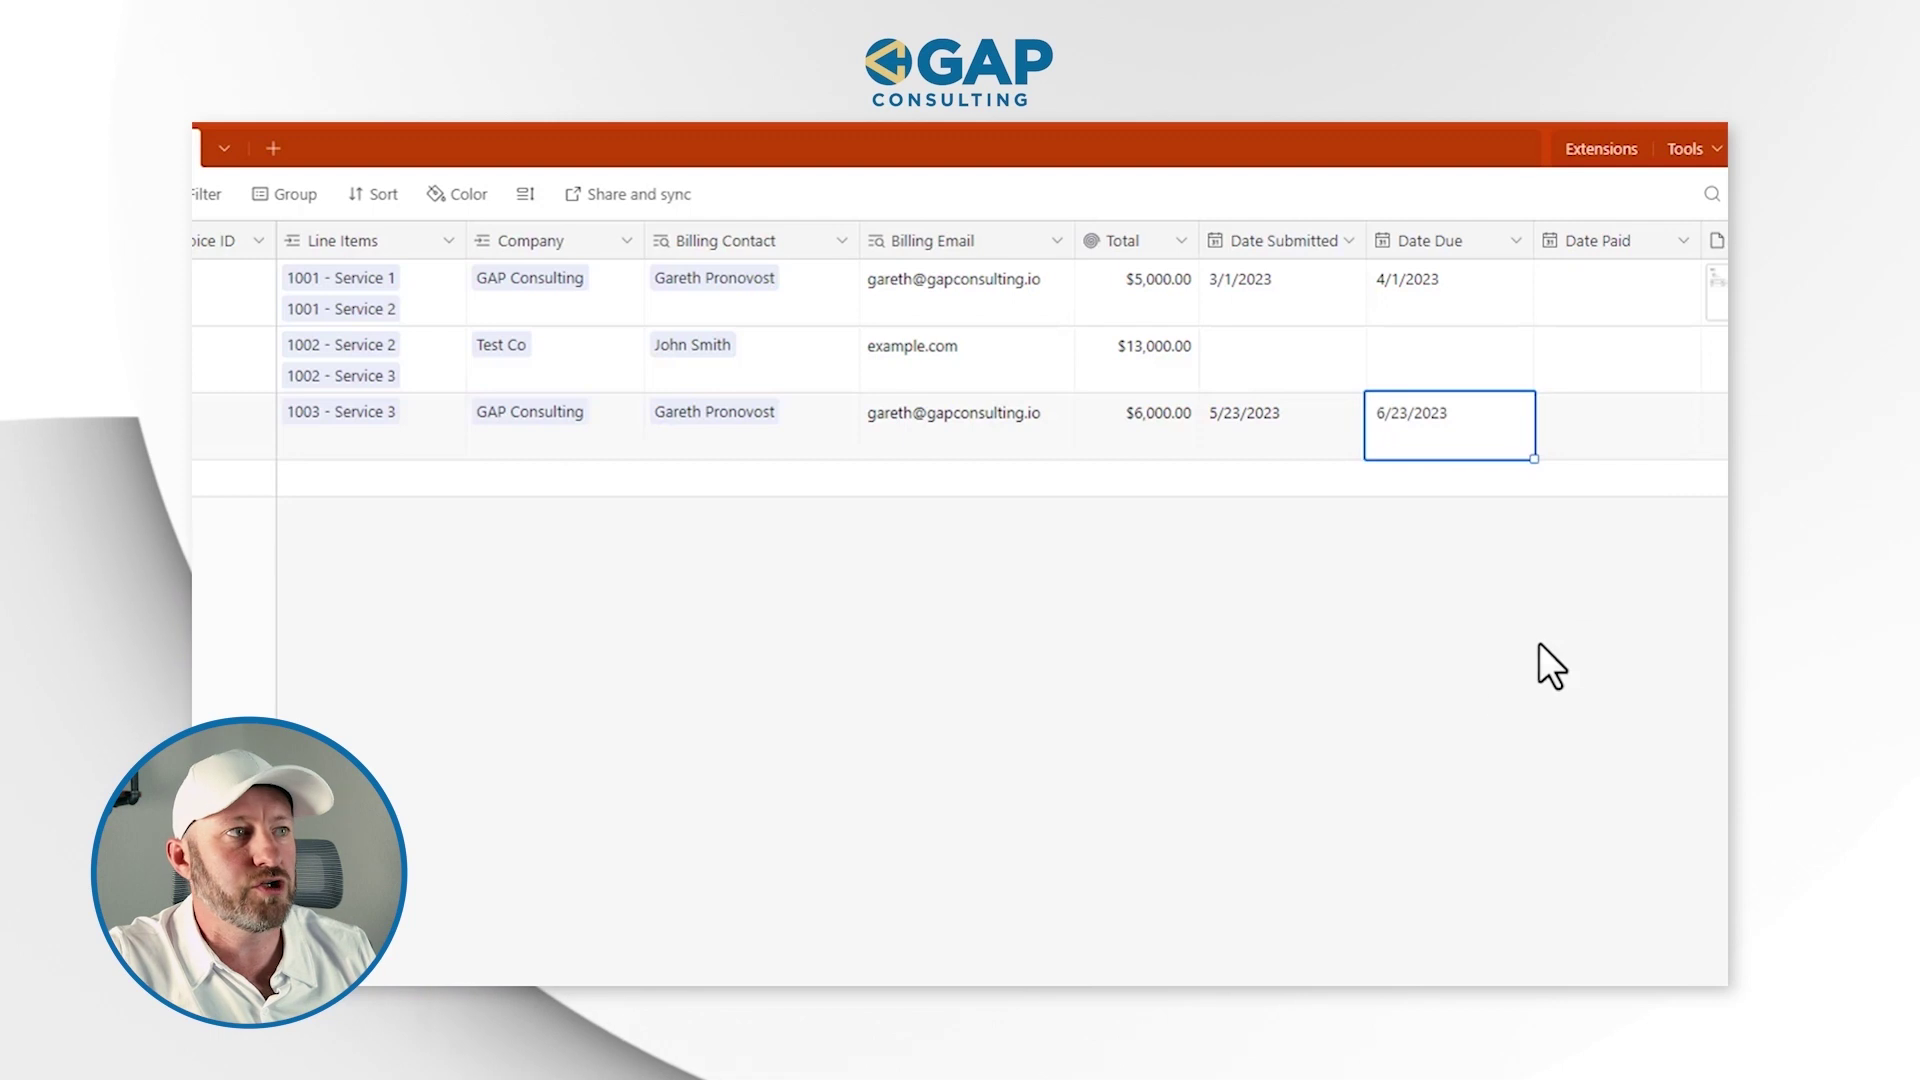
pyautogui.click(1240, 438)
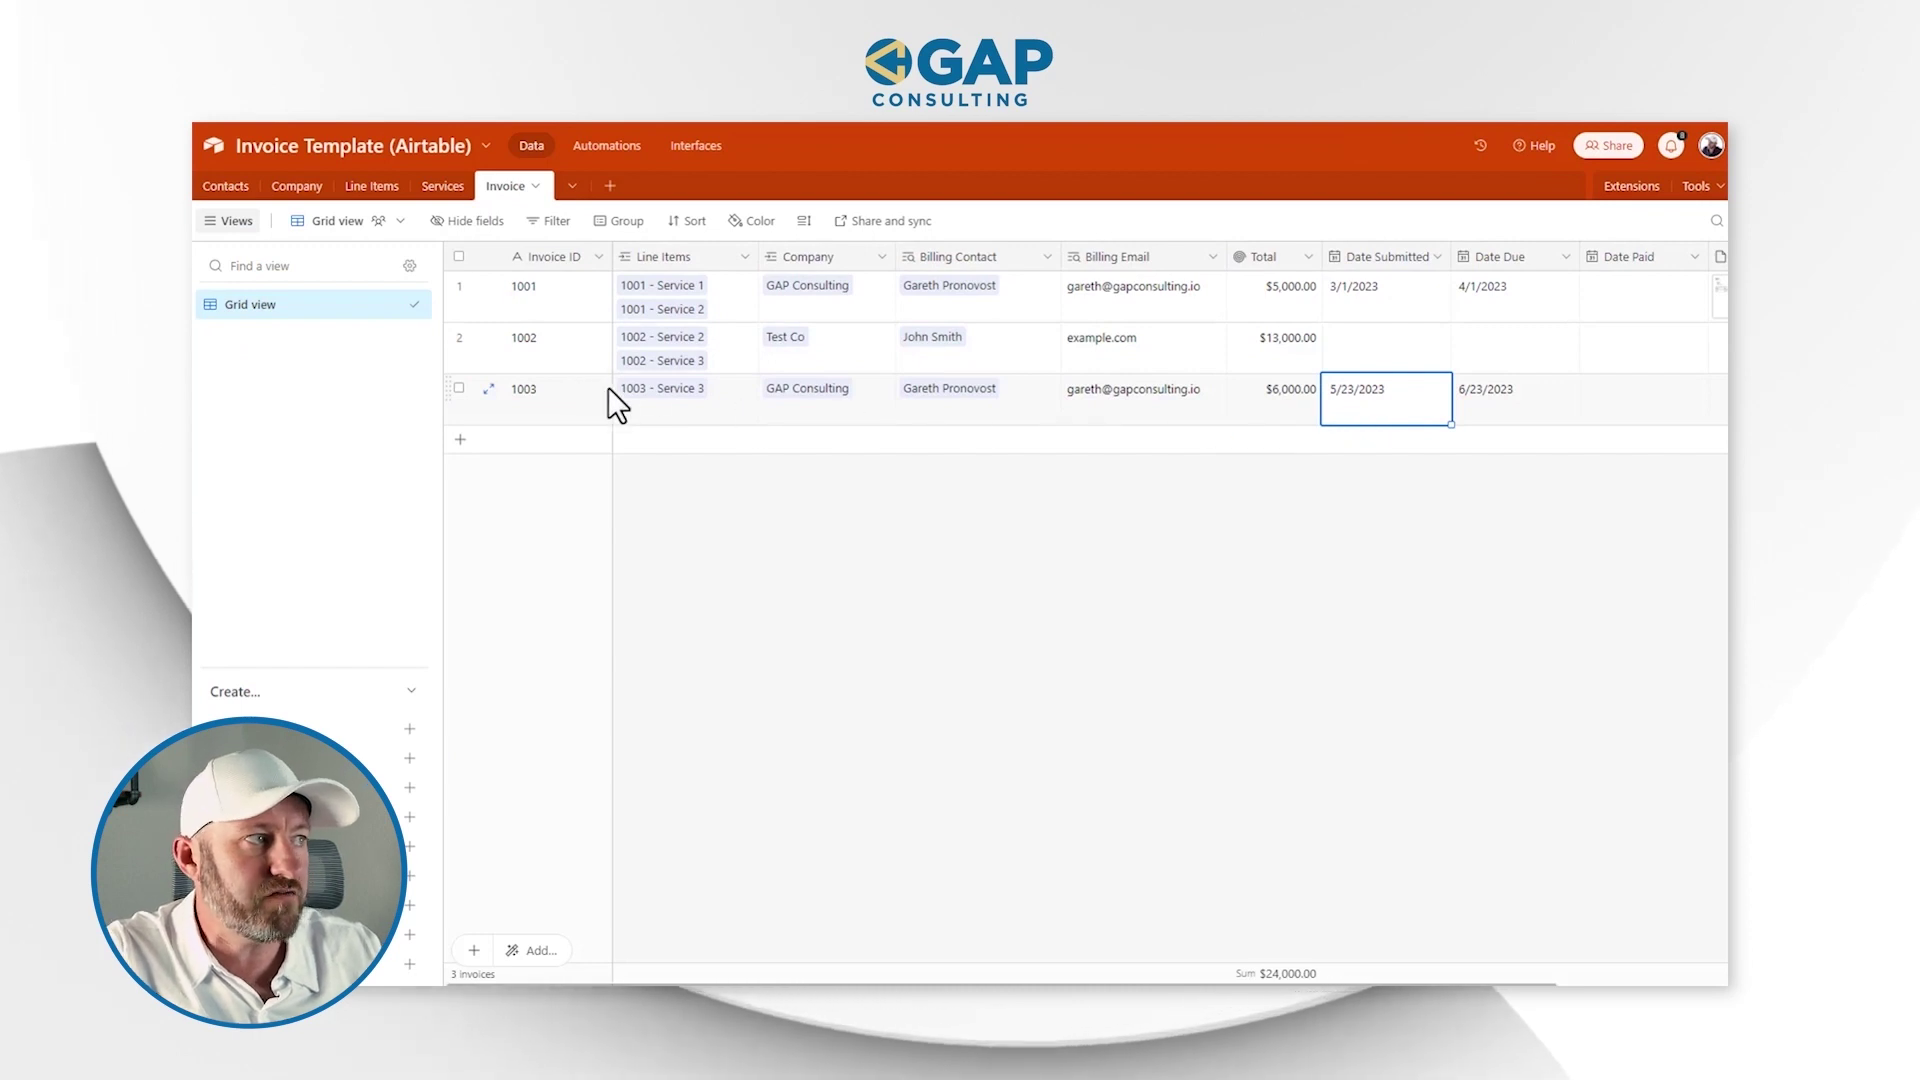
# Start a new field after the Invoice attachment field, named Invoice Button, with the Button field type
pyautogui.press('Right')
pyautogui.press('Right')
pyautogui.press('Right')
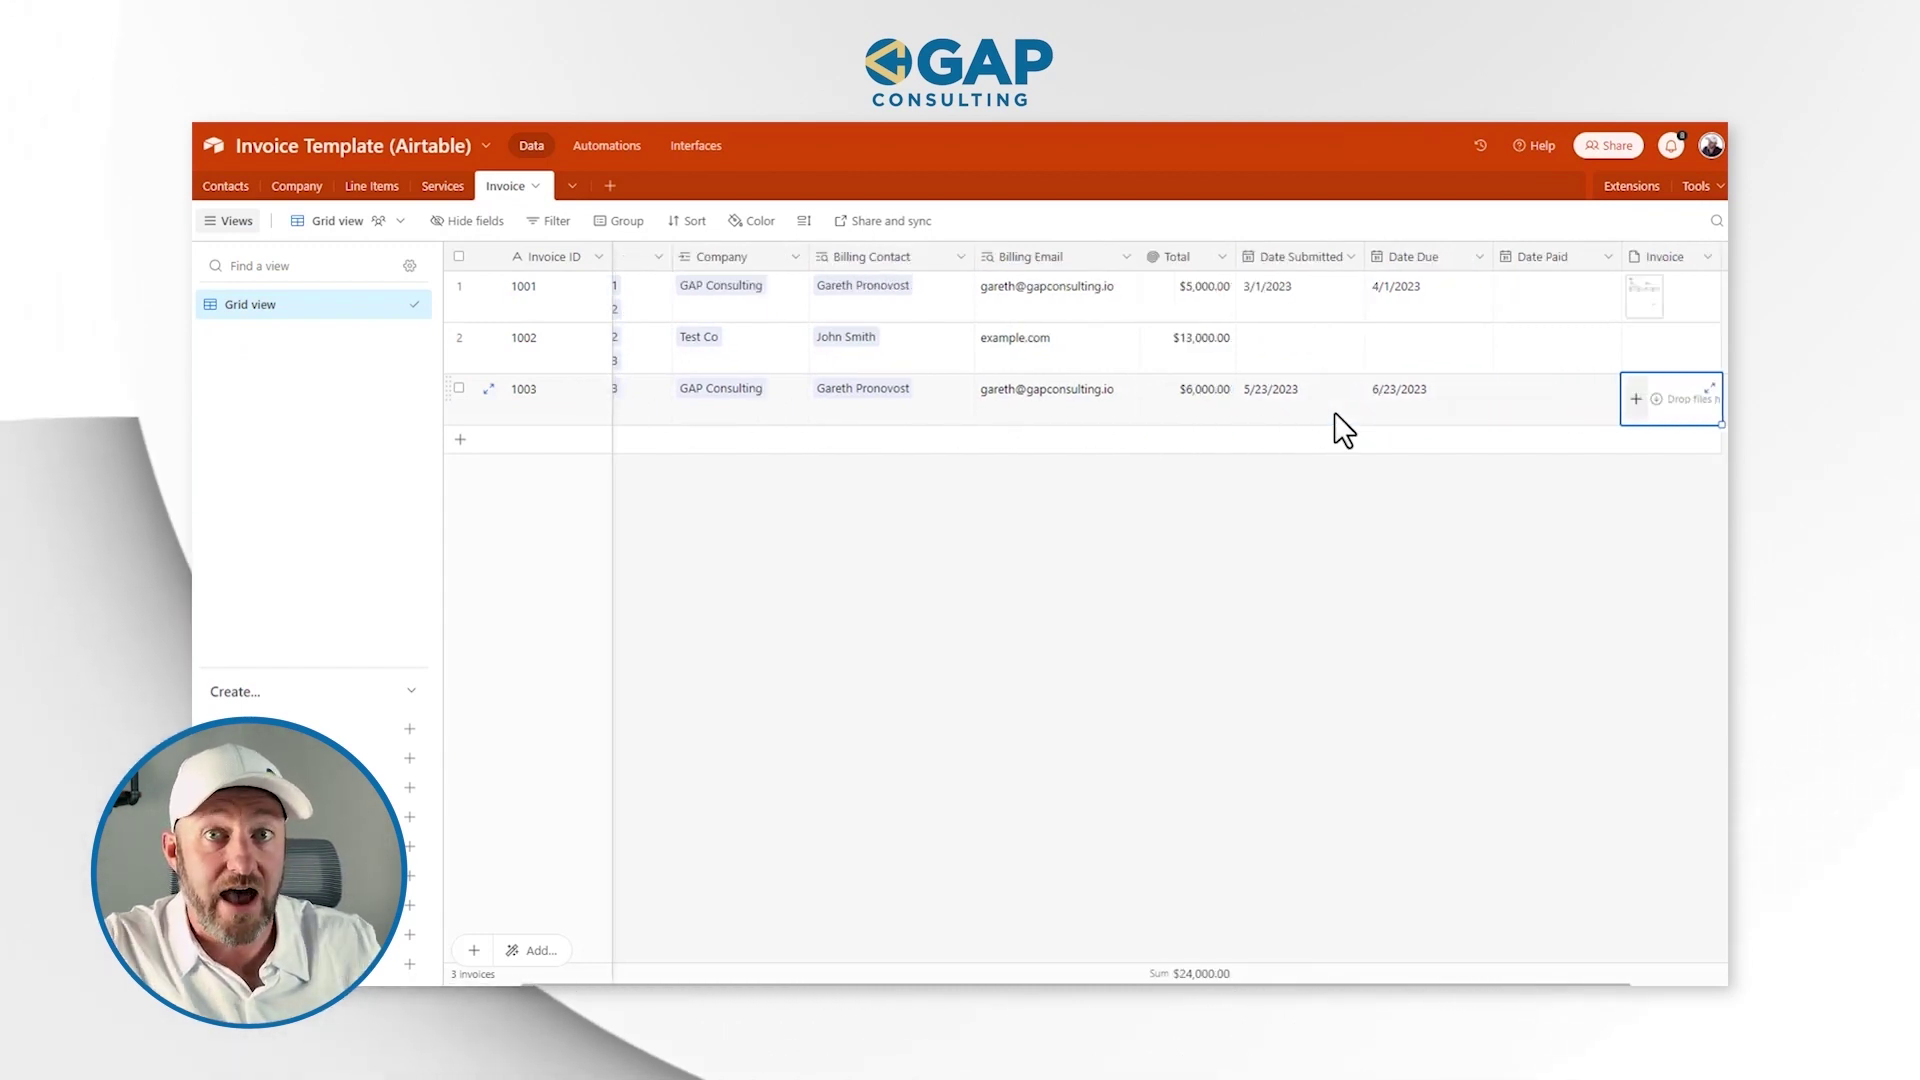
pyautogui.rightClick(1653, 257)
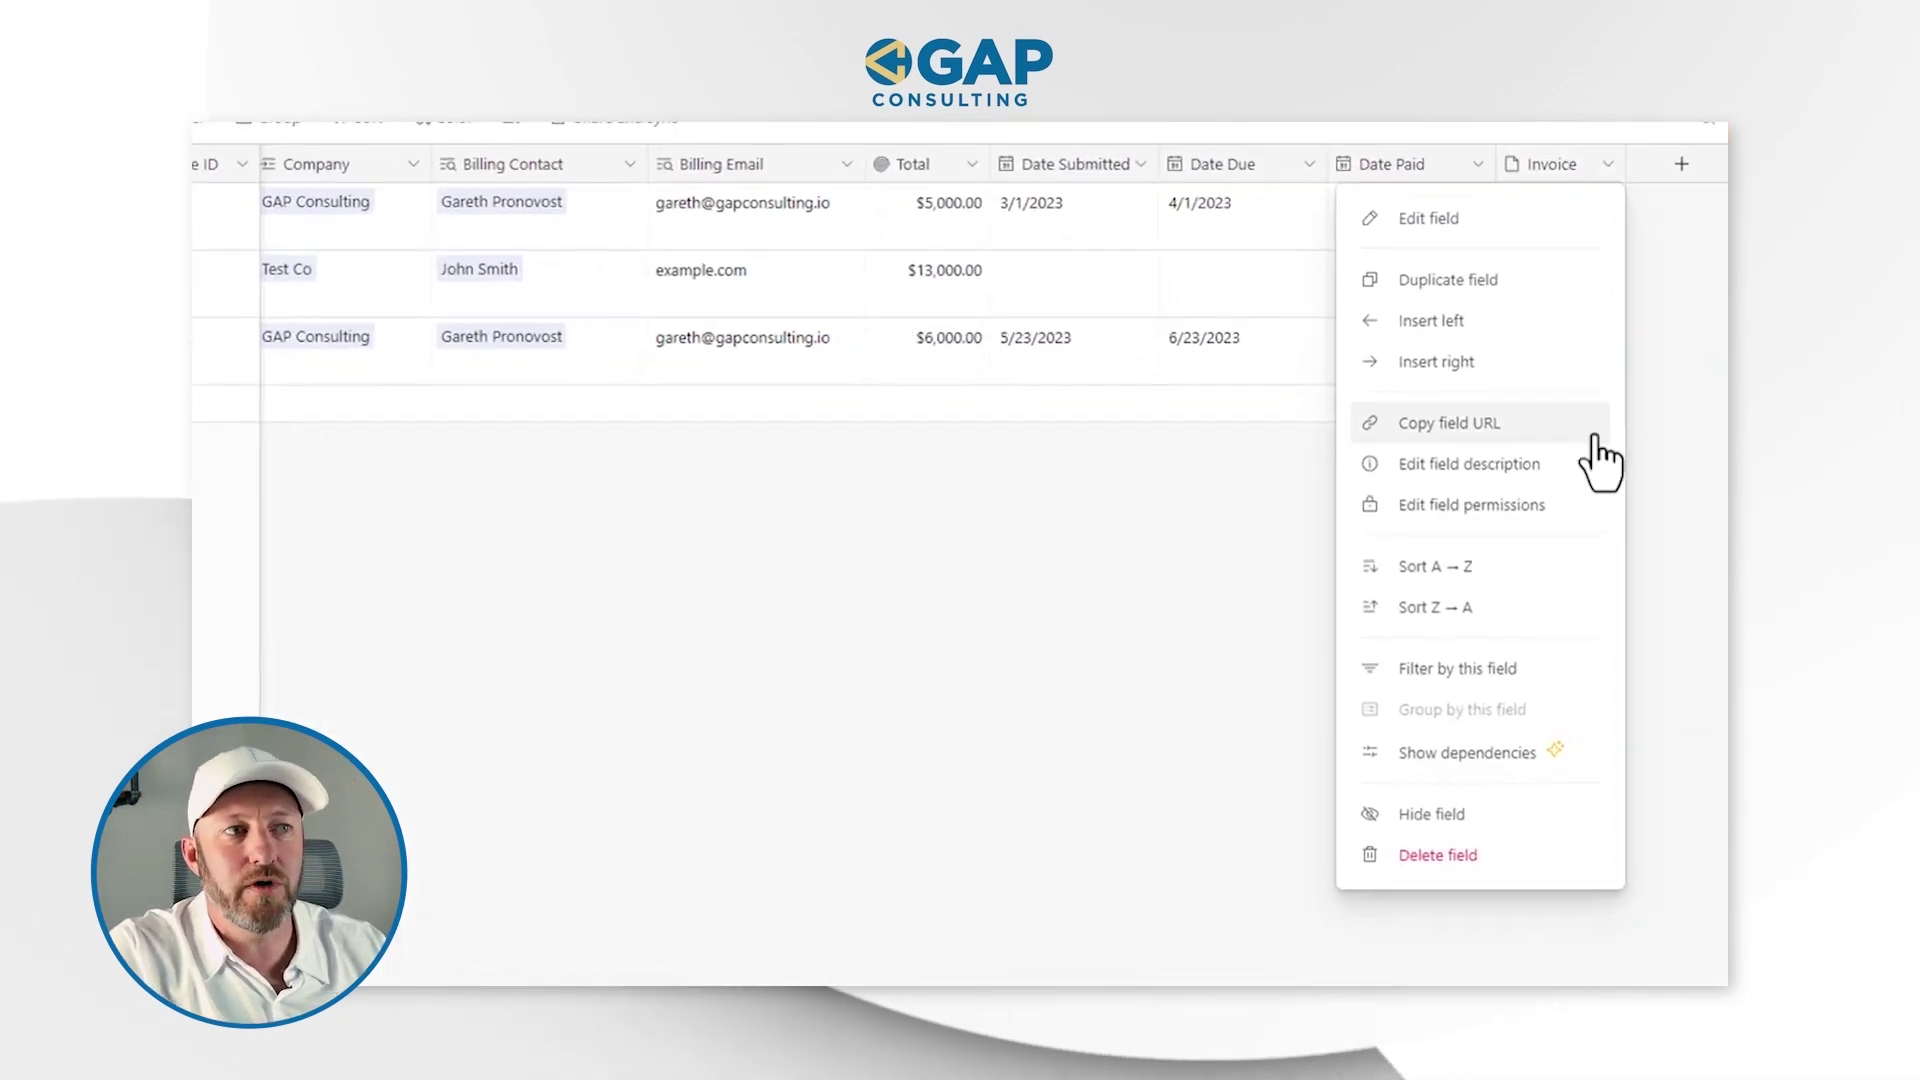
pyautogui.click(1414, 366)
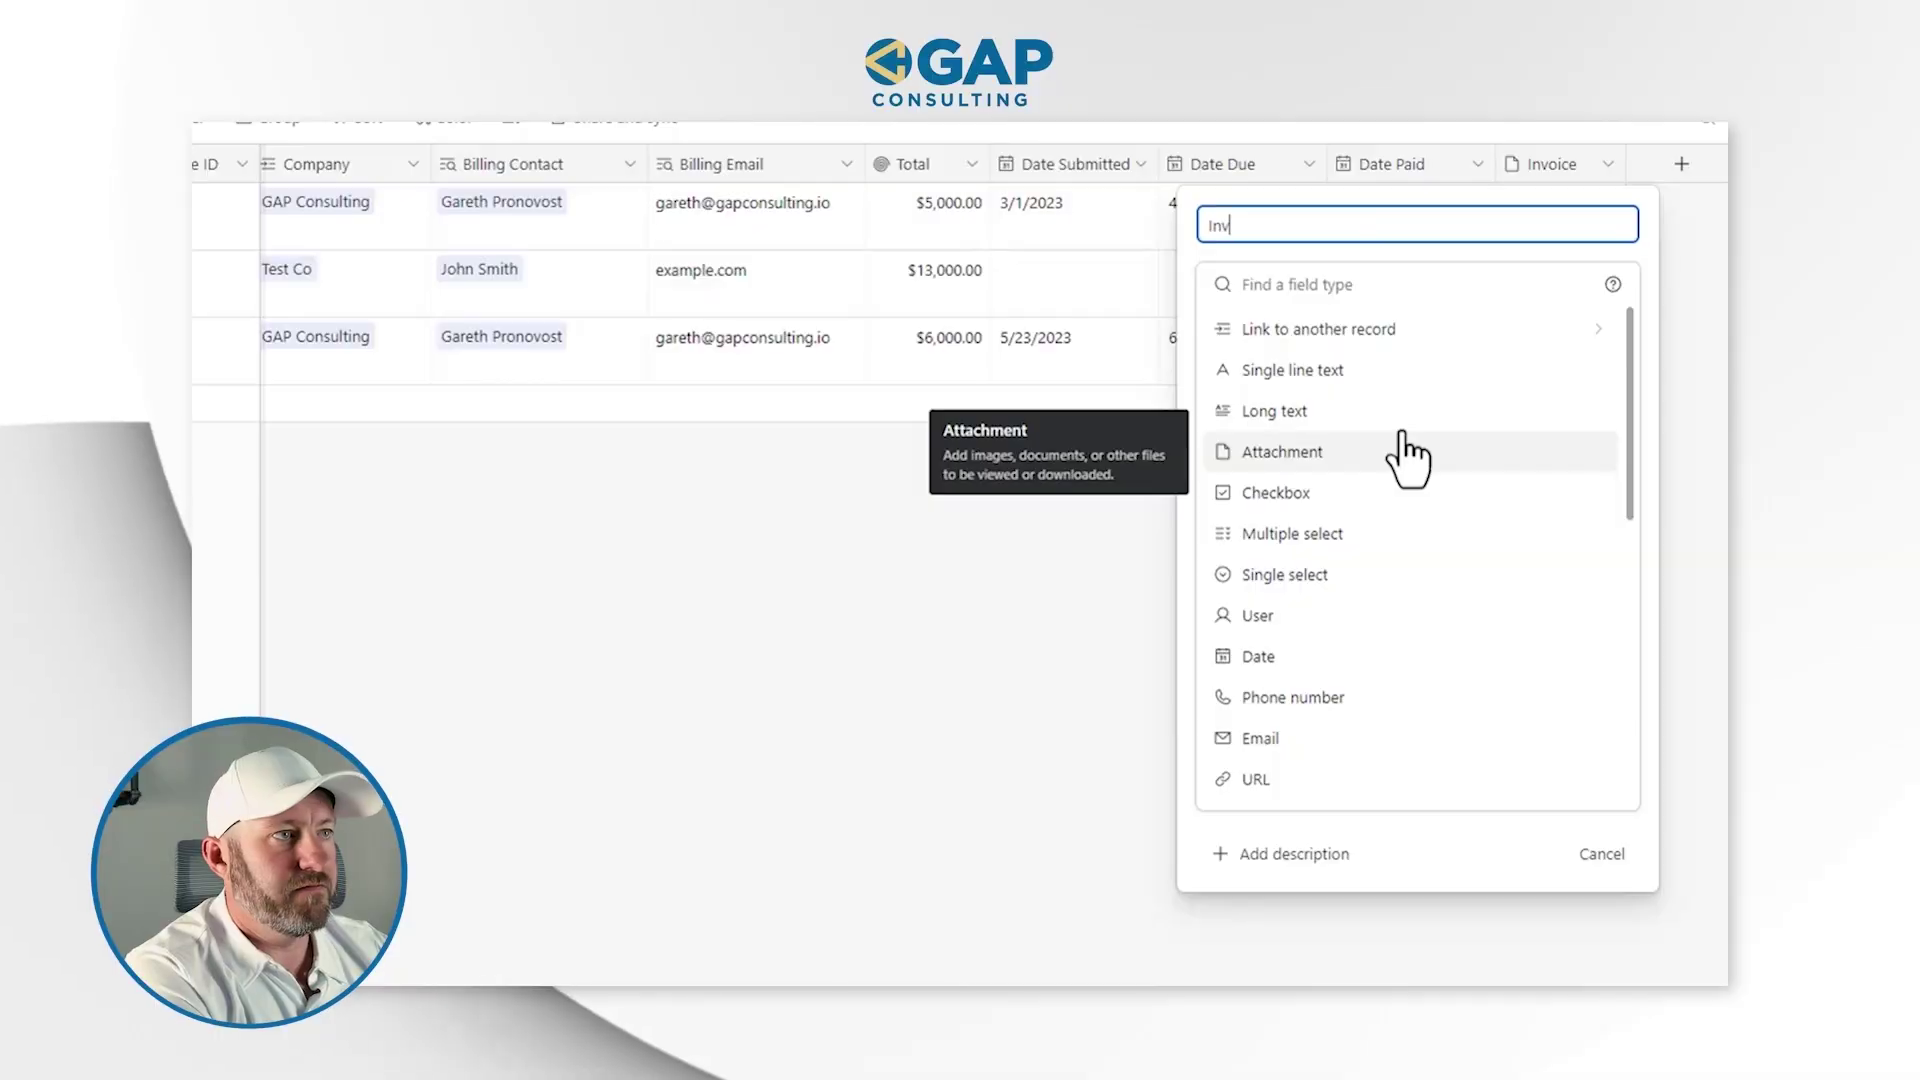
pyautogui.write('oice Butto')
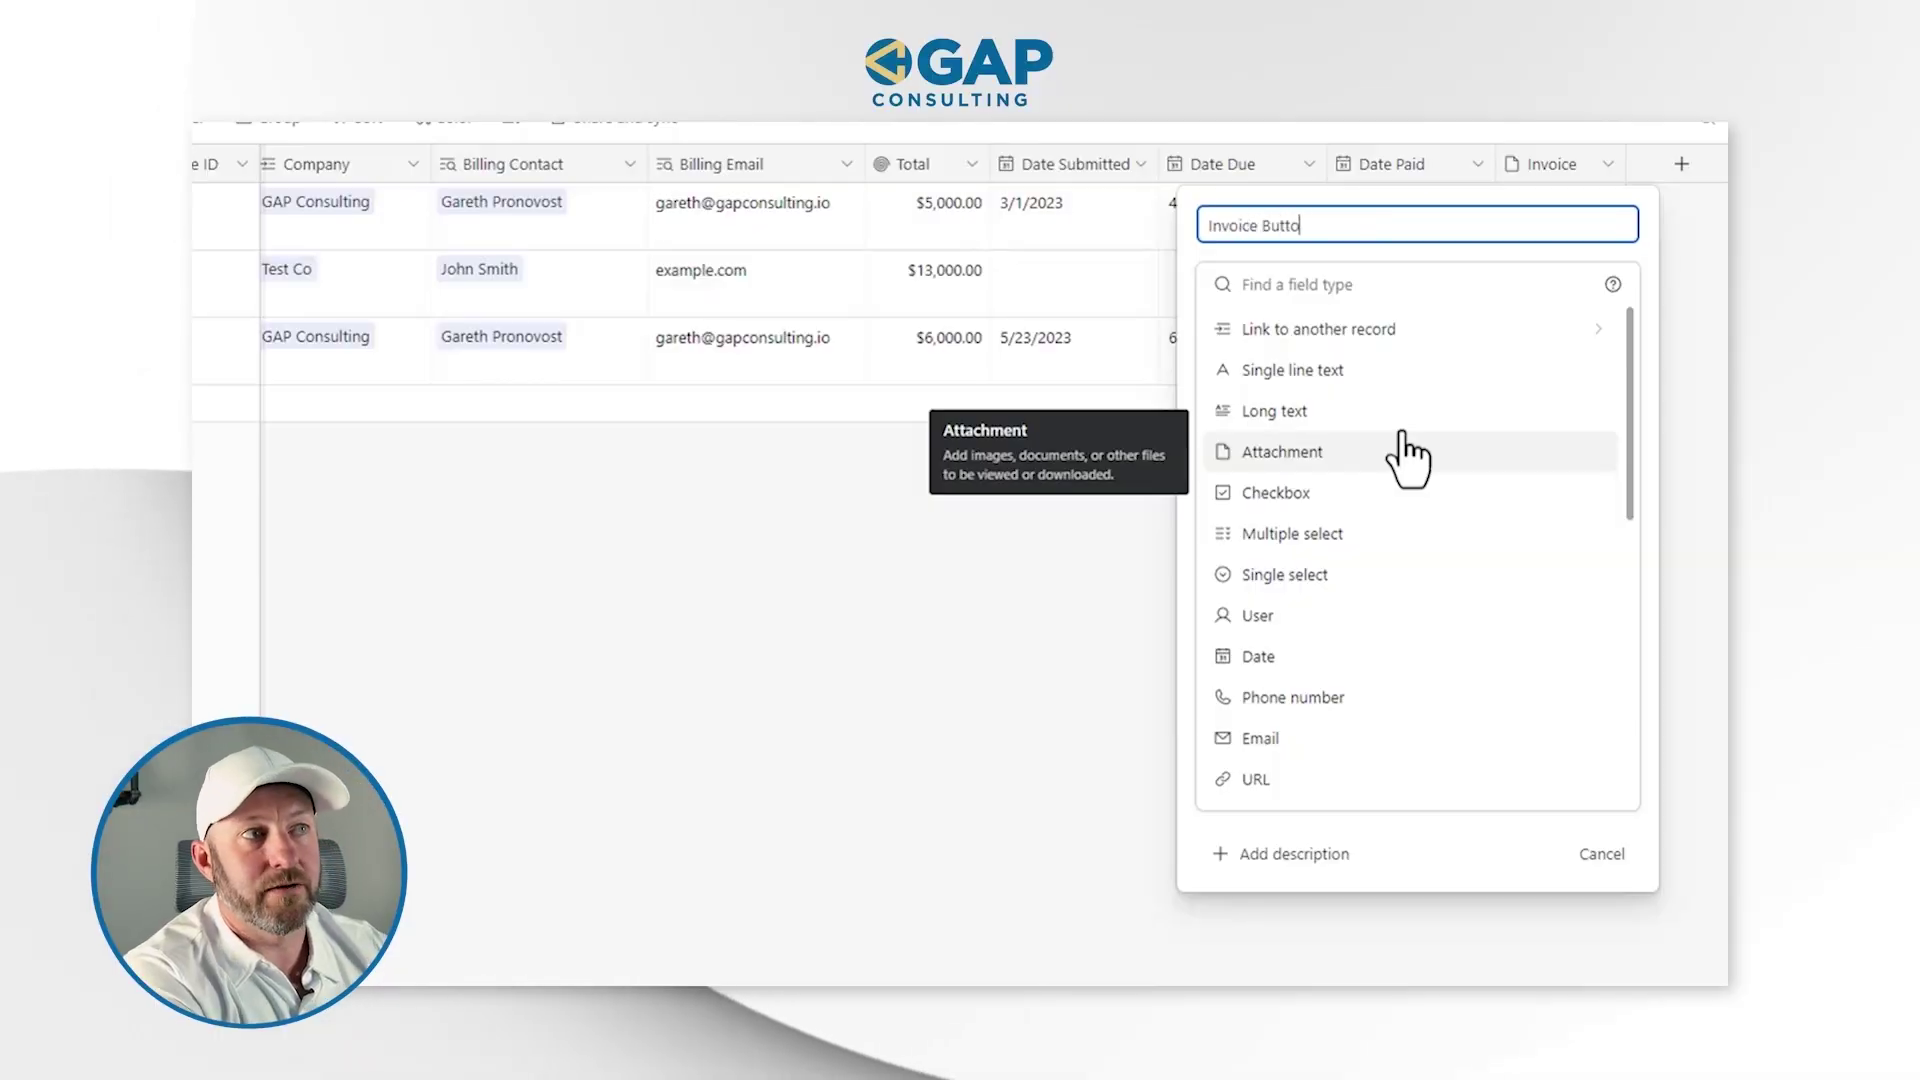
pyautogui.write('n')
pyautogui.press('Tab')
pyautogui.write('but')
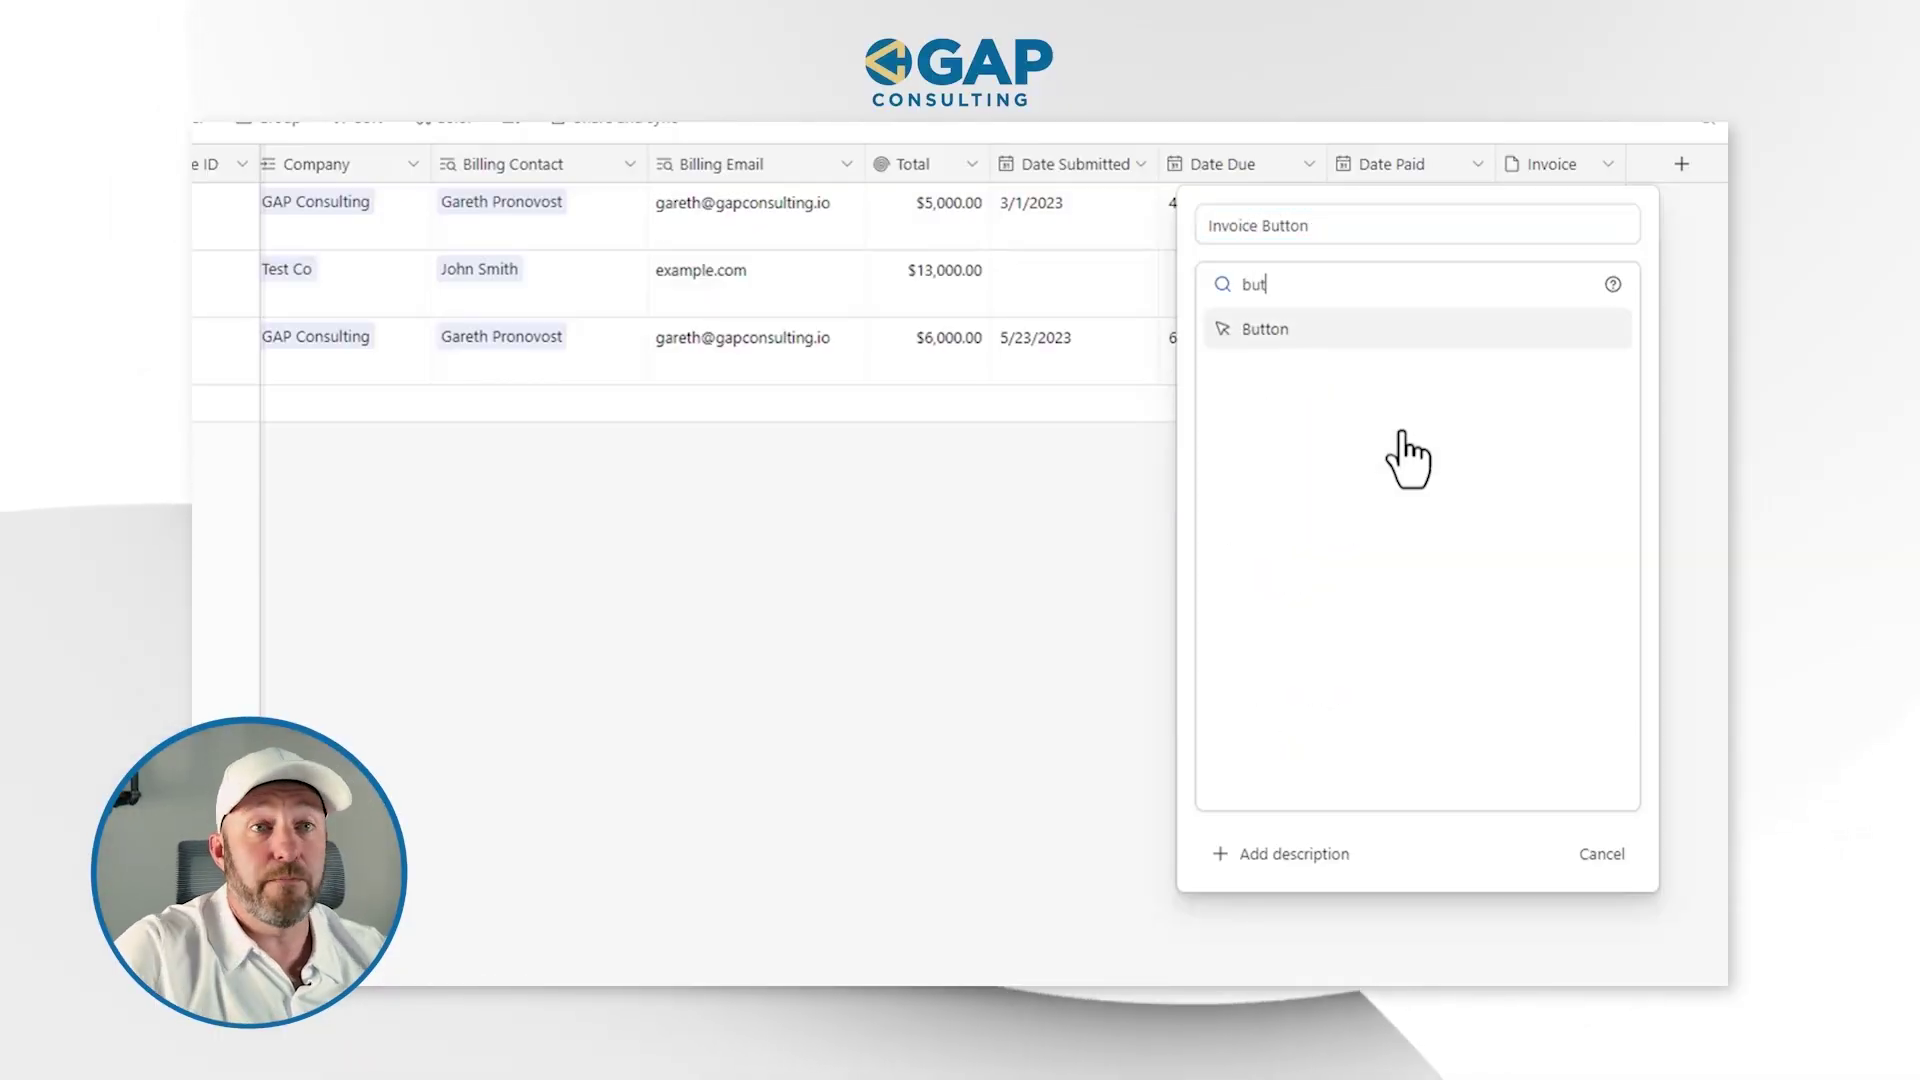
pyautogui.click(1382, 345)
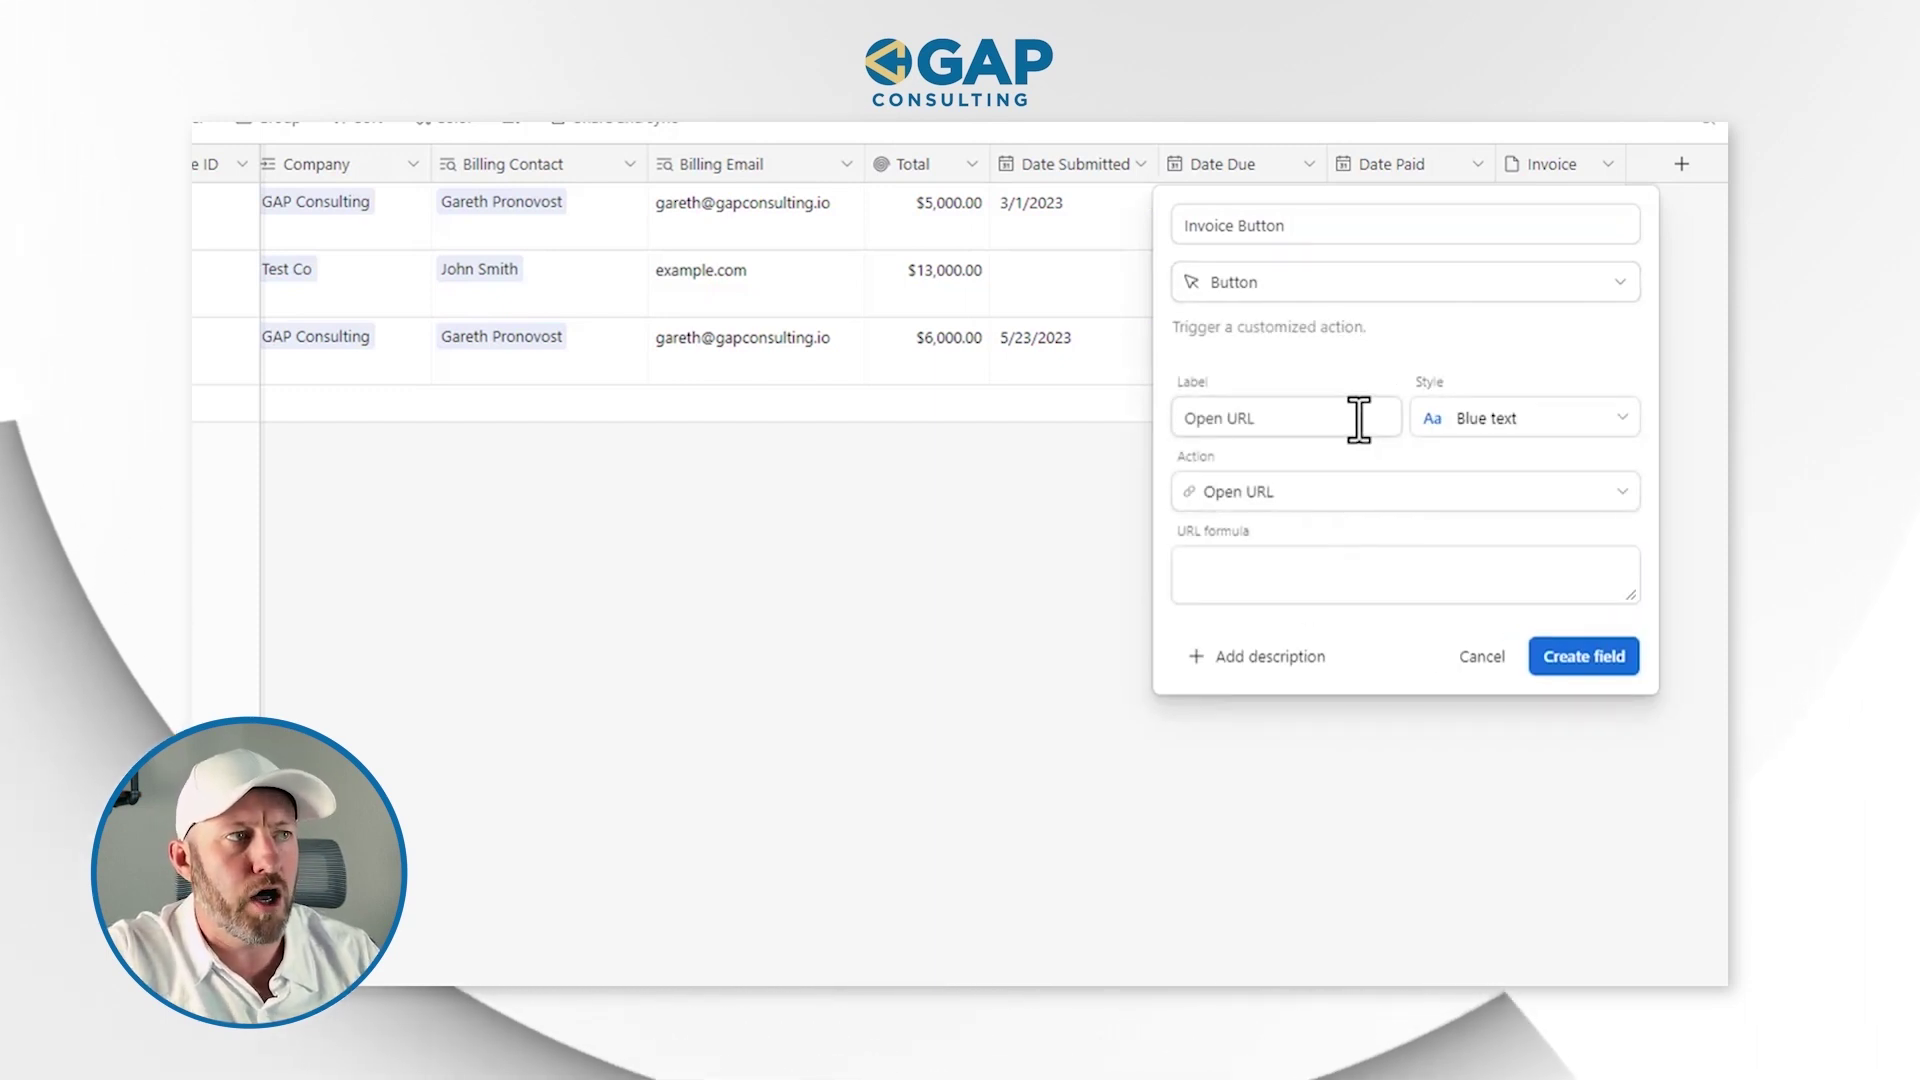
# Review the actions available for the button field, keep Open URL, and cancel creating the field
pyautogui.click(1282, 500)
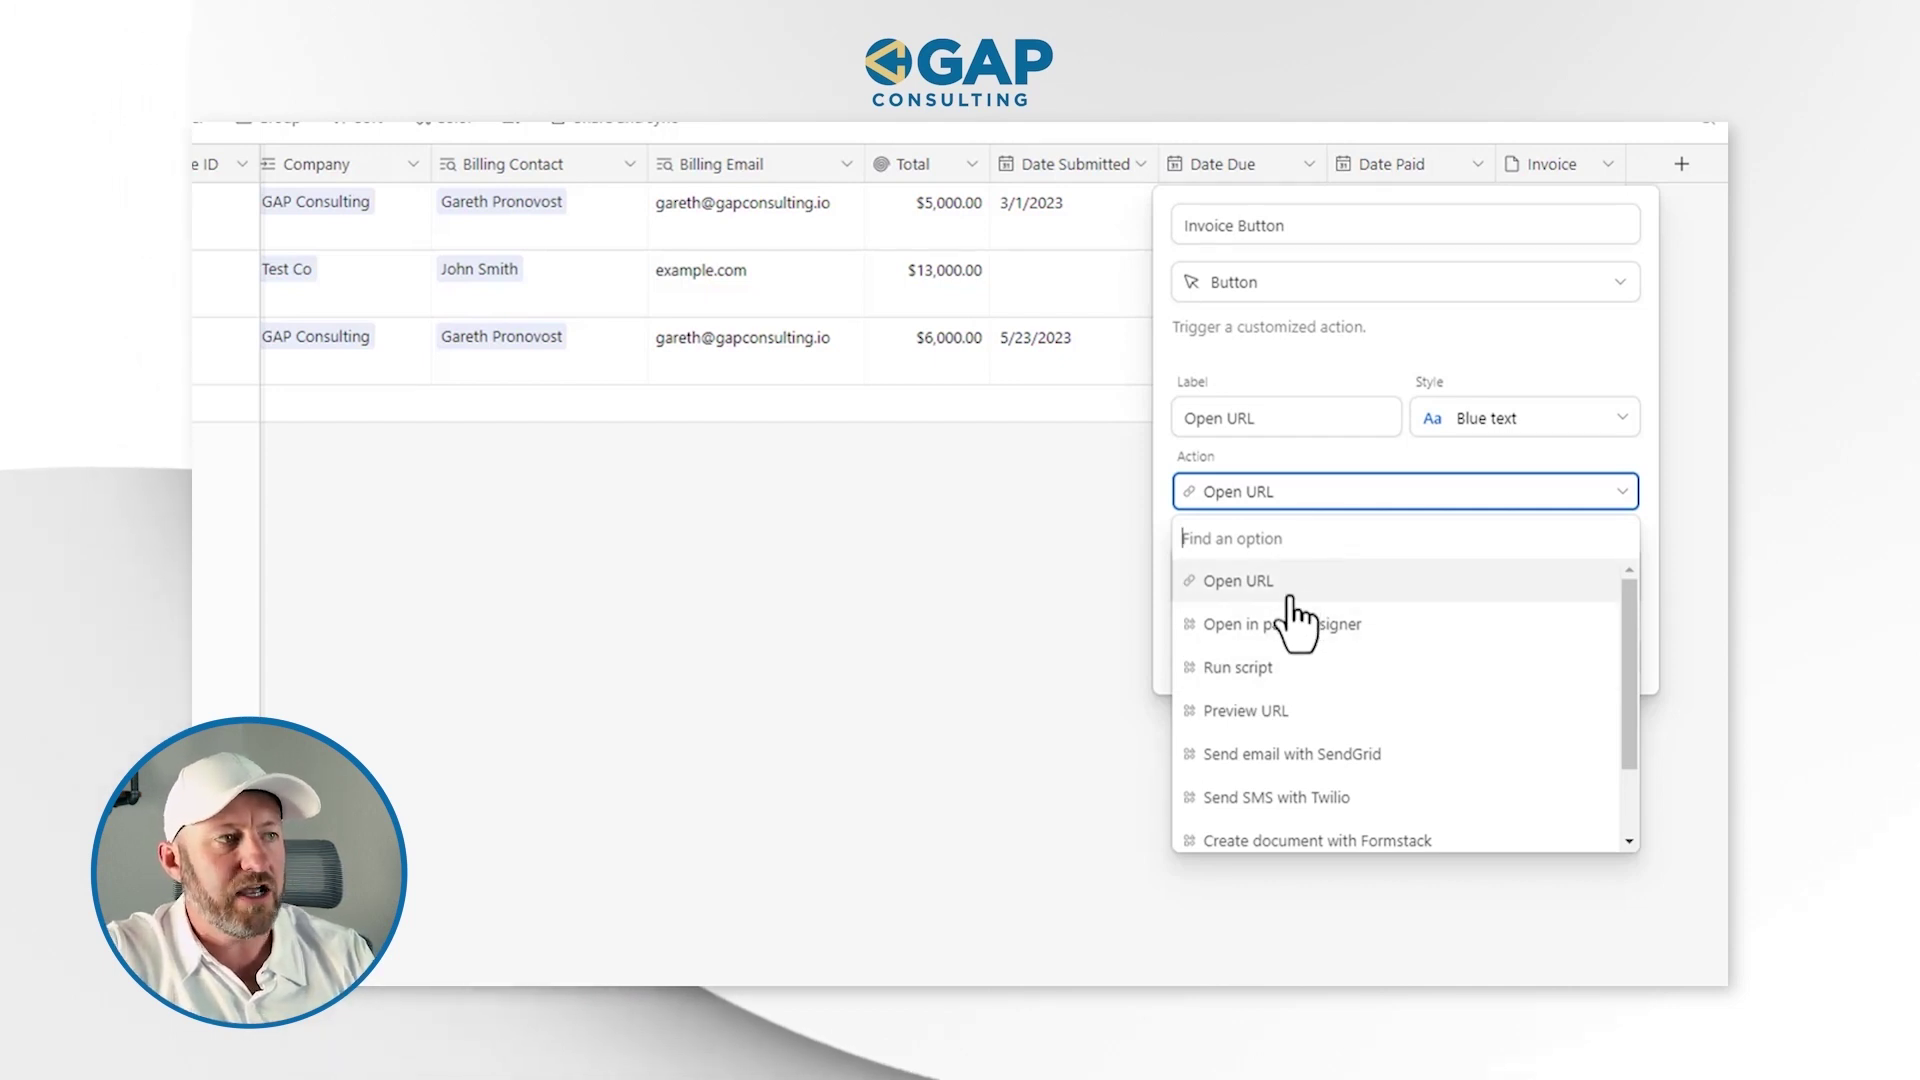
pyautogui.scroll(-3, 1300, 630)
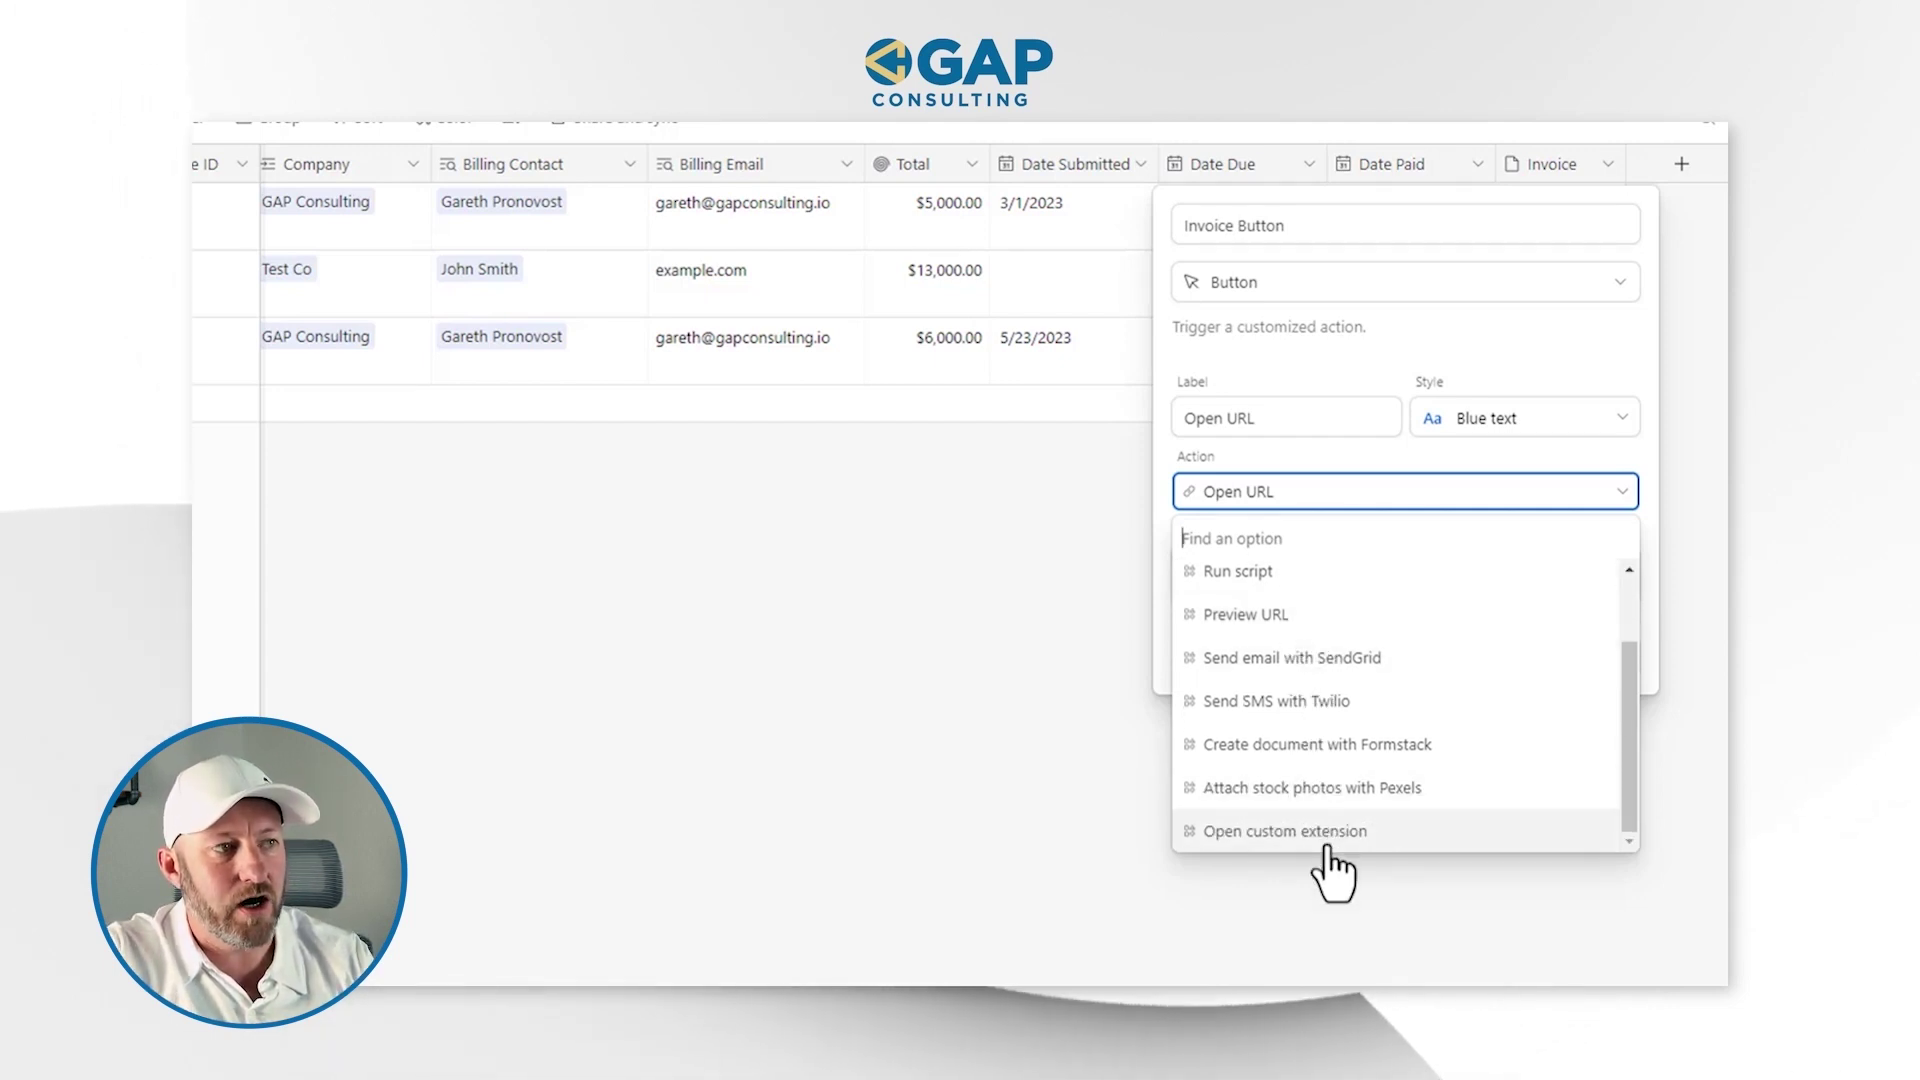
pyautogui.scroll(2, 1320, 830)
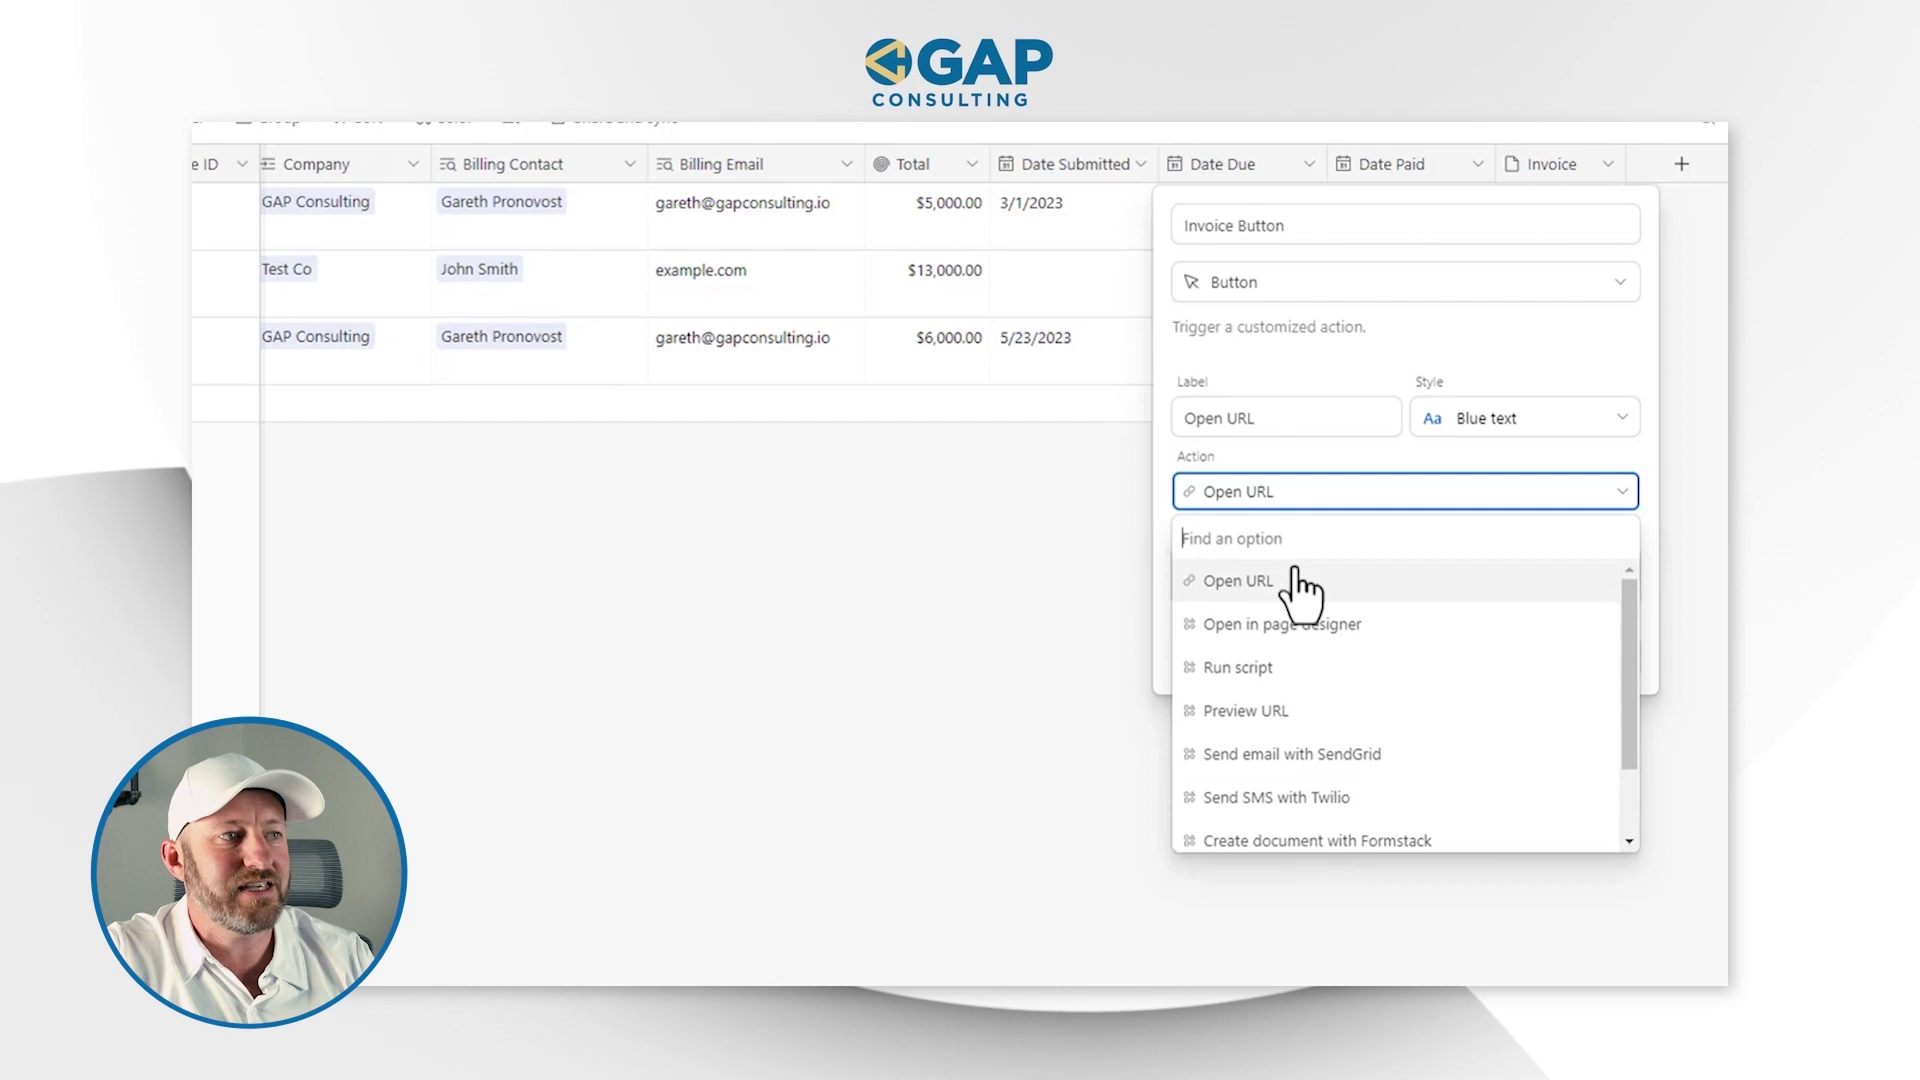
pyautogui.scroll(1, 1280, 612)
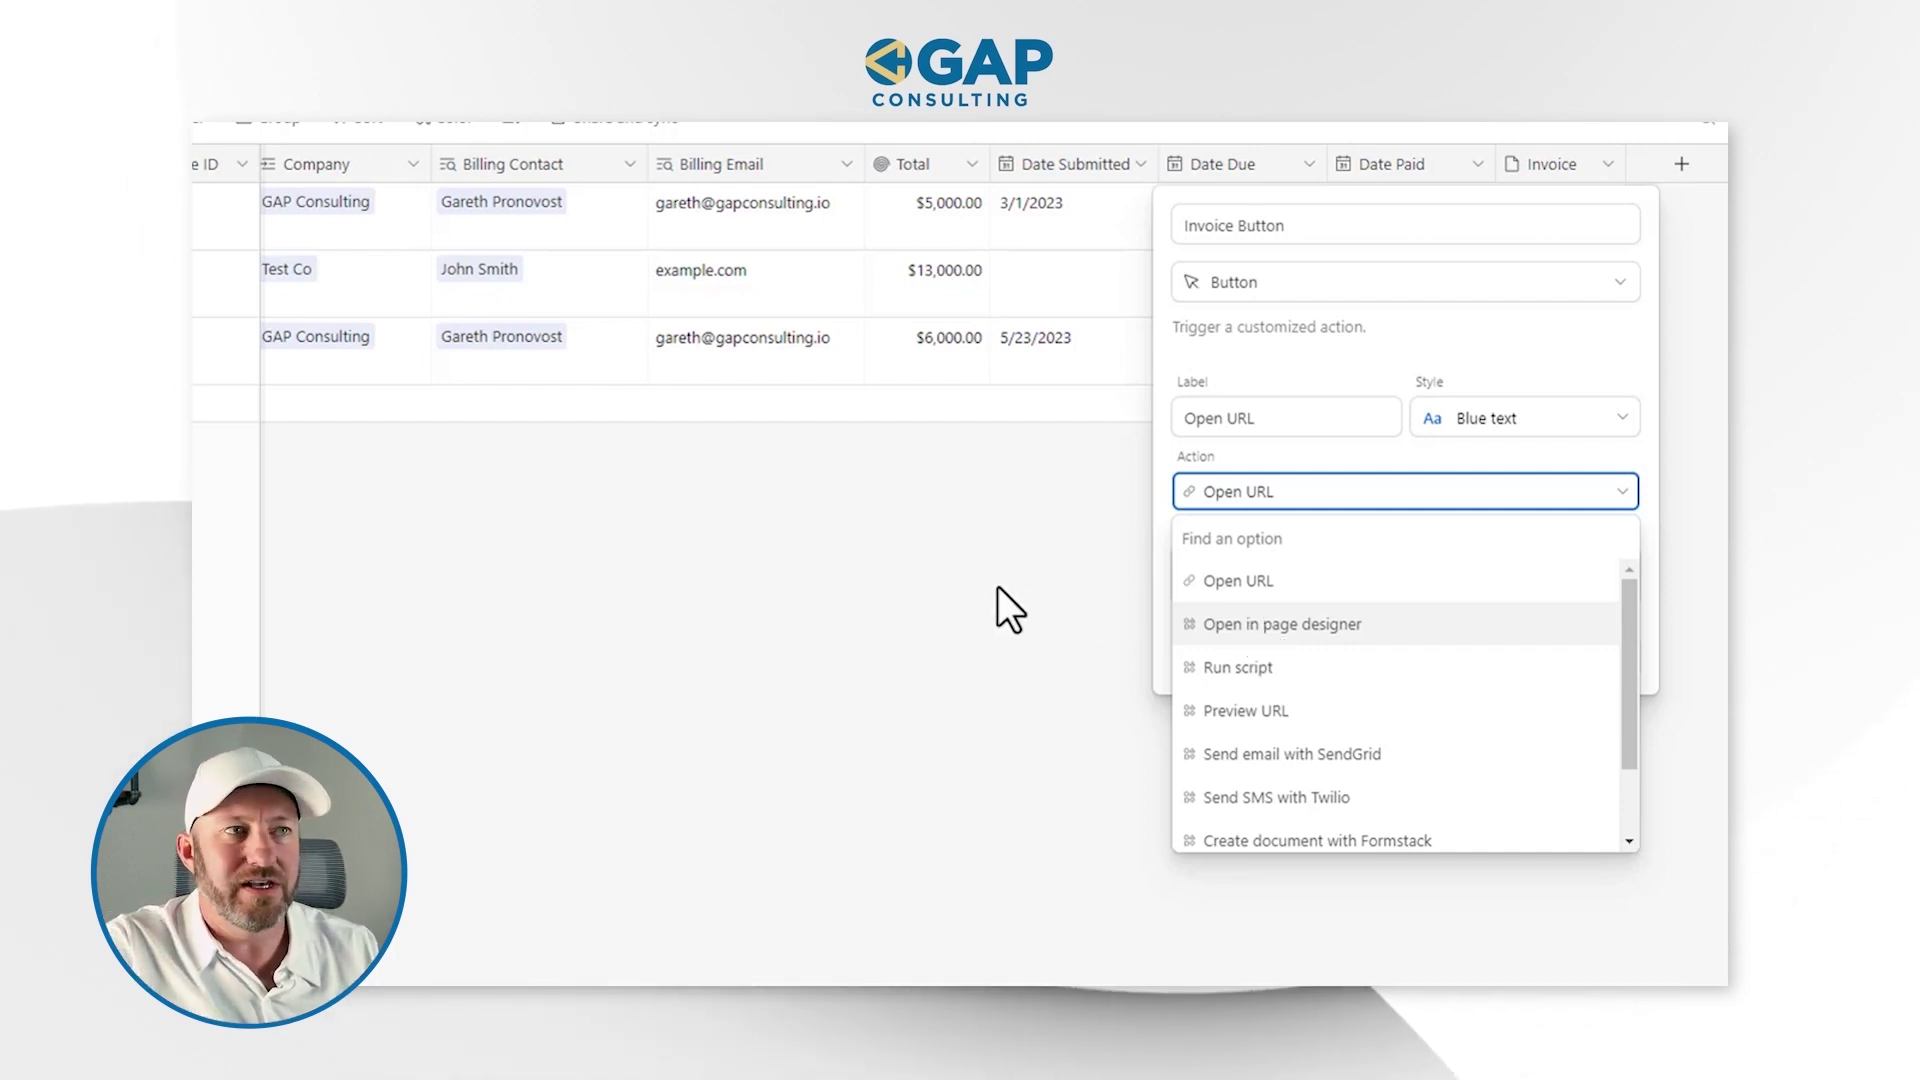
pyautogui.click(1238, 580)
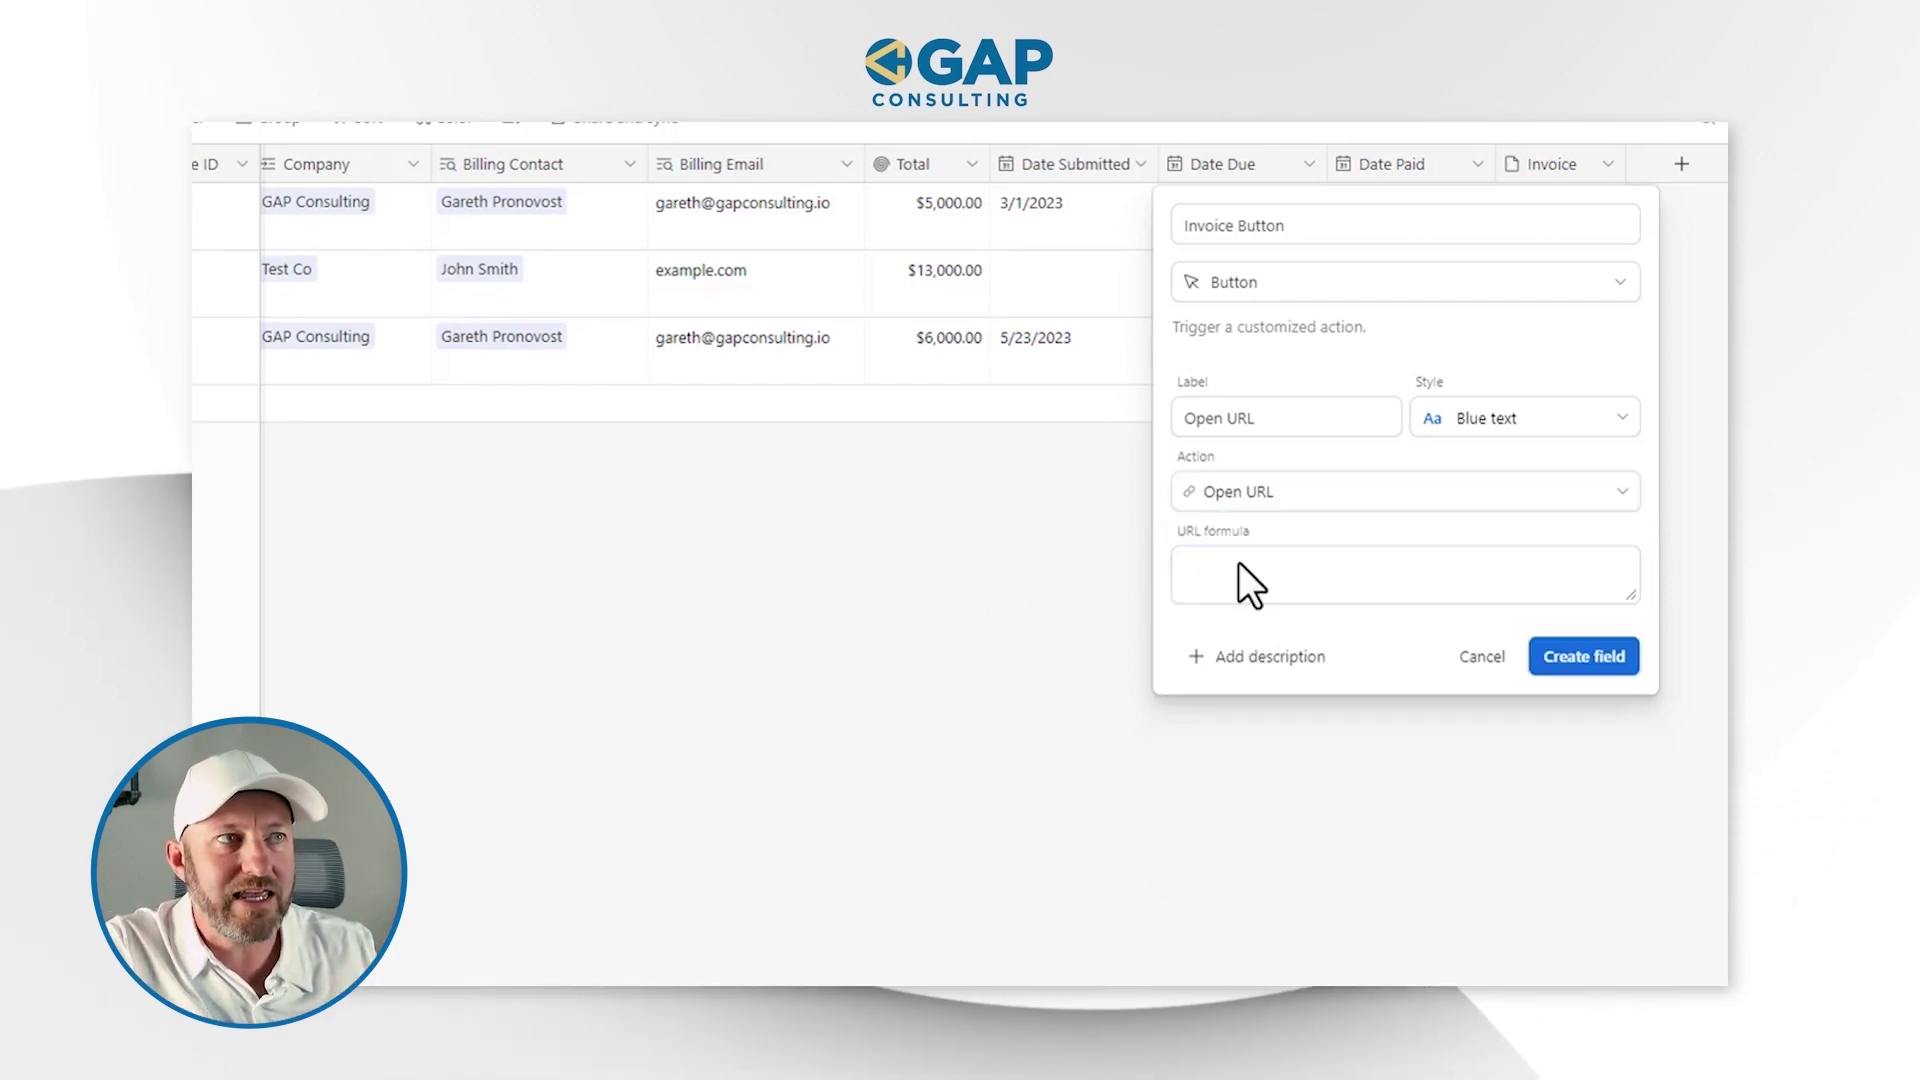
pyautogui.click(1484, 660)
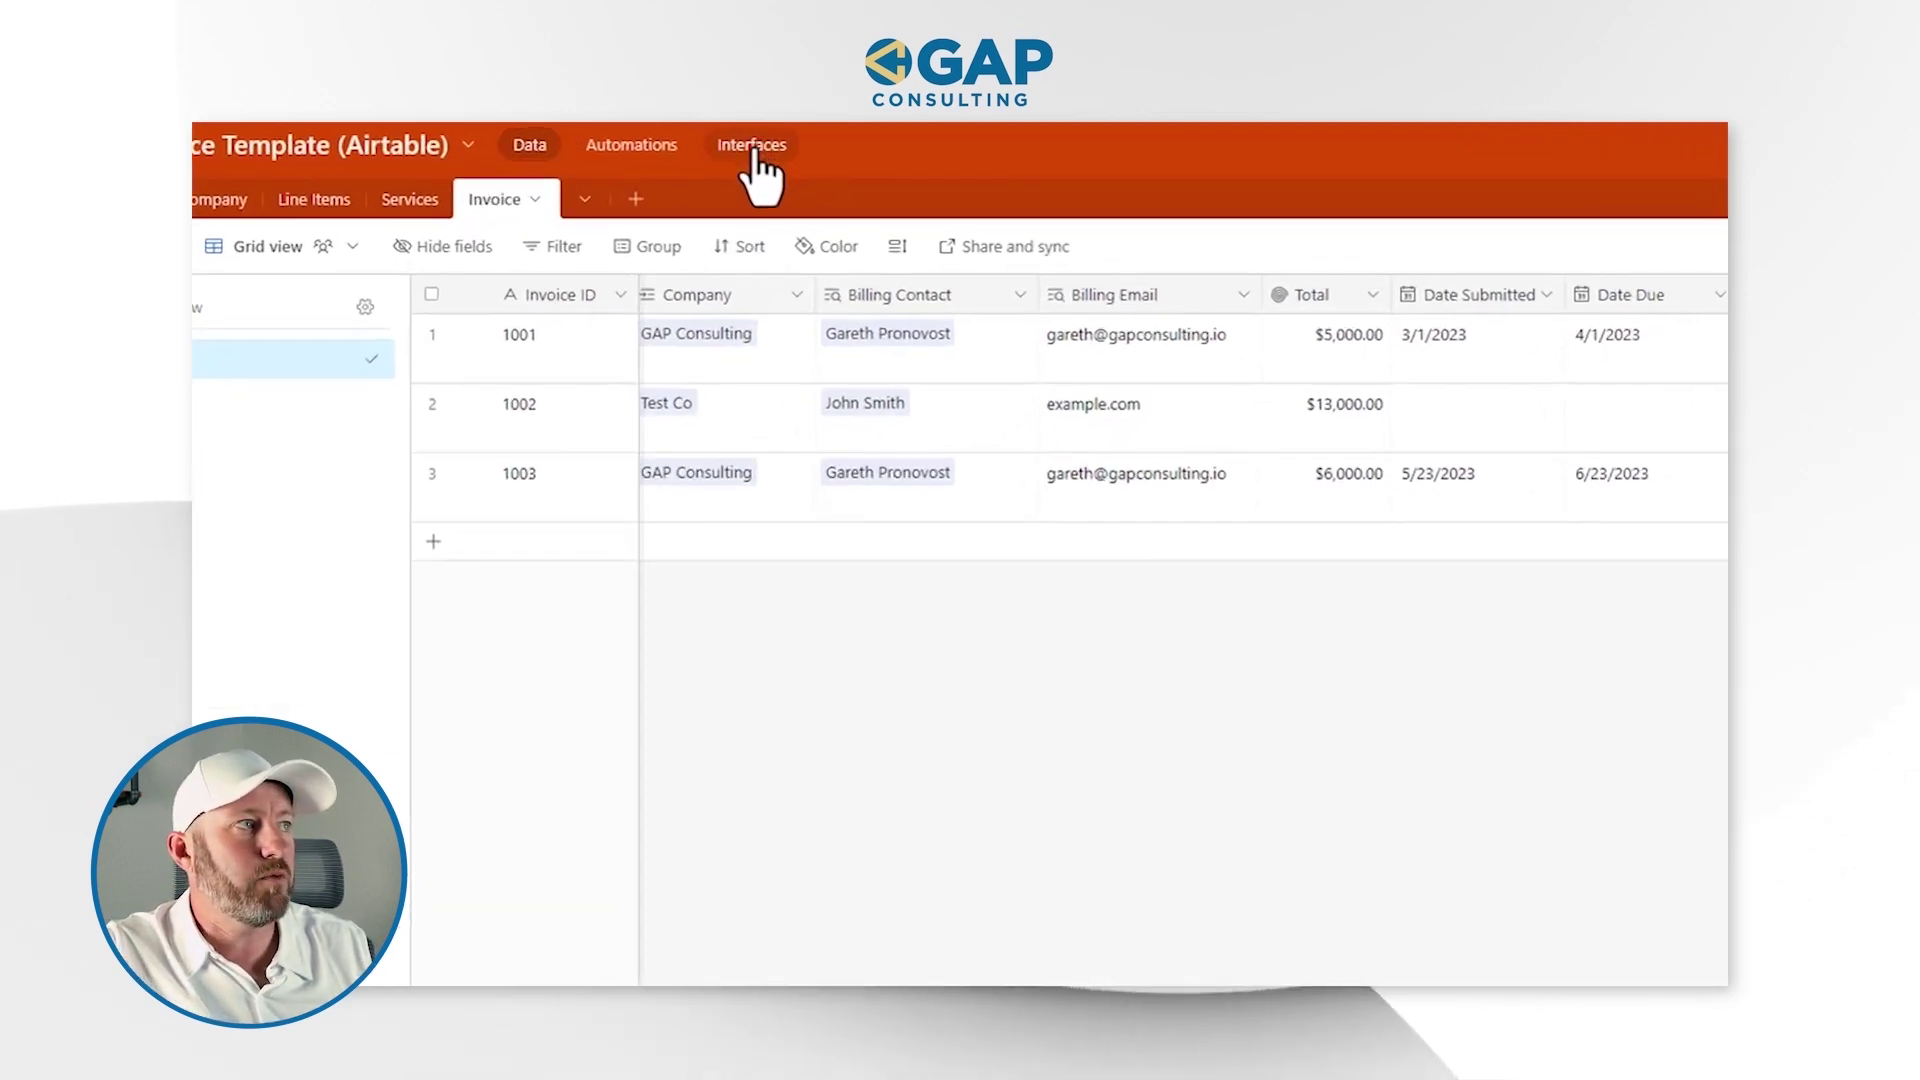
# Start building a new interface for the base, keeping the suggested name Interface
pyautogui.click(753, 148)
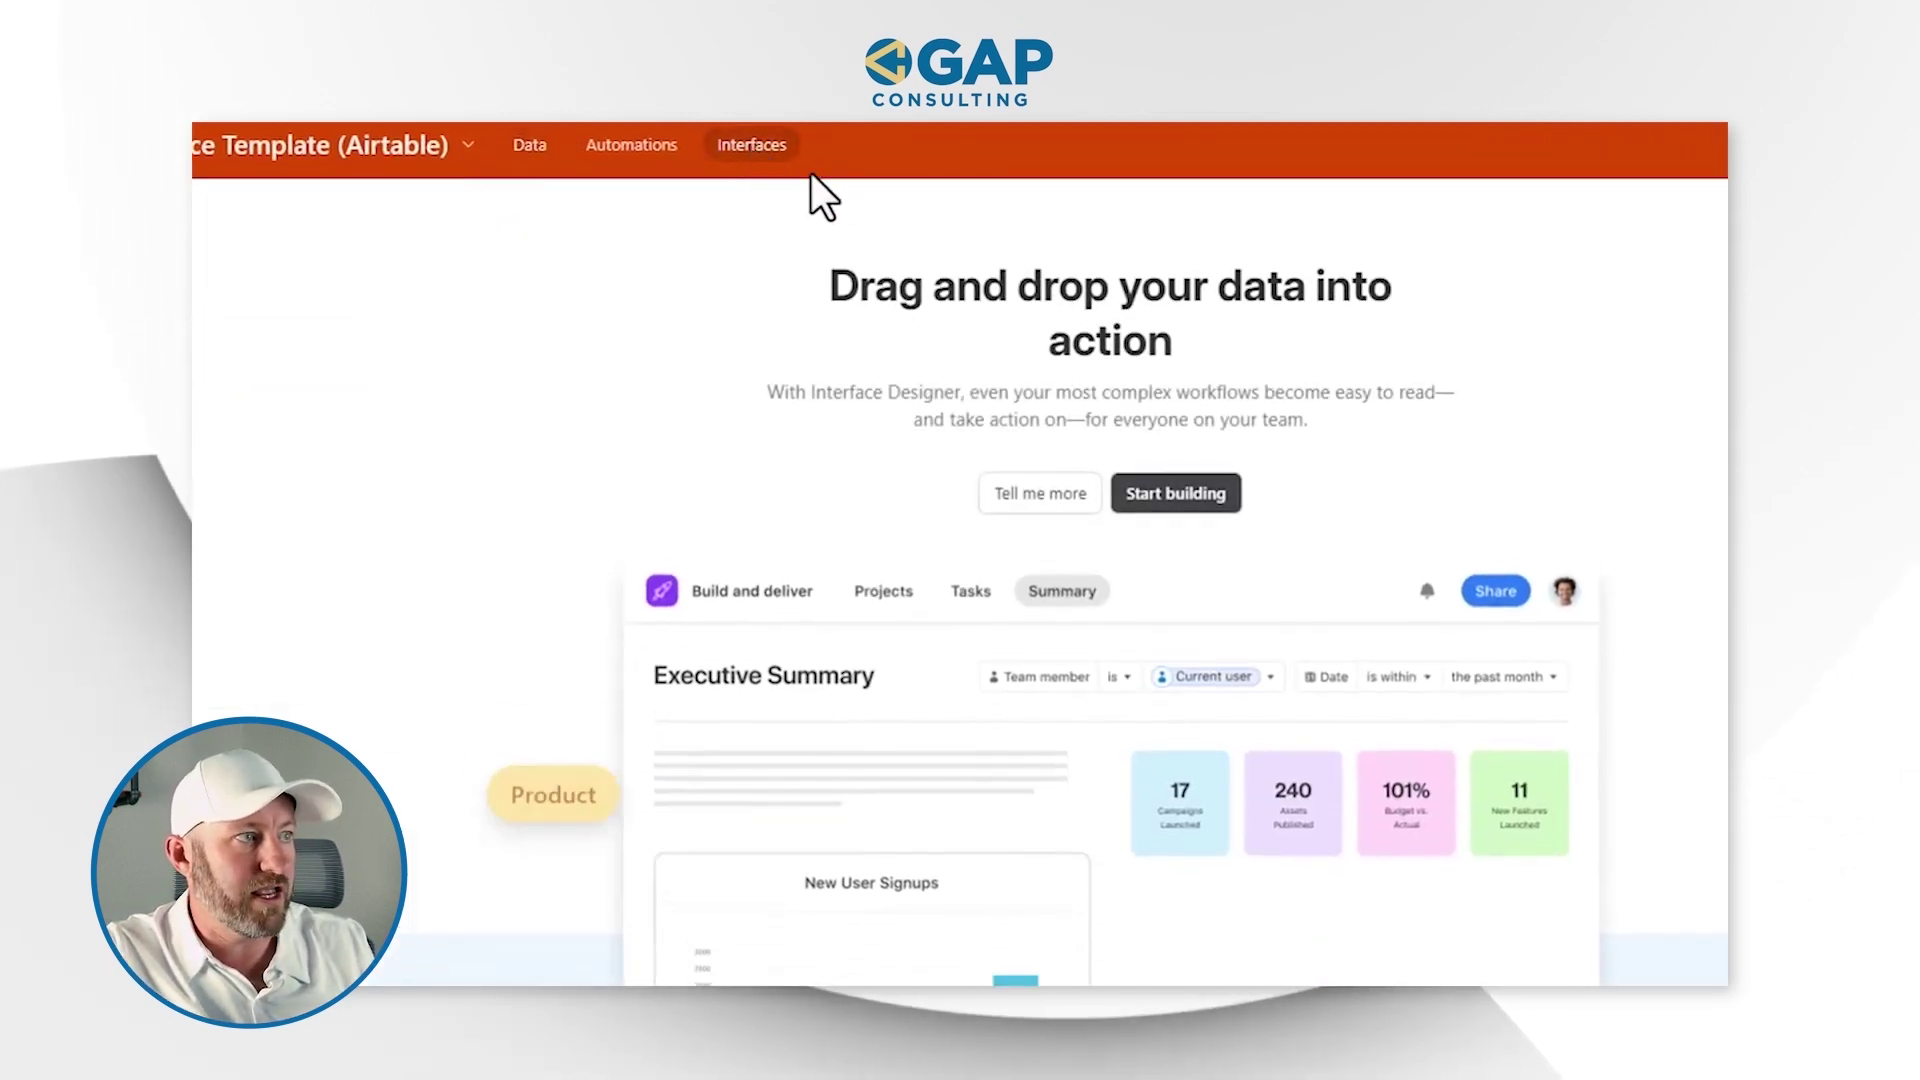
pyautogui.click(1176, 493)
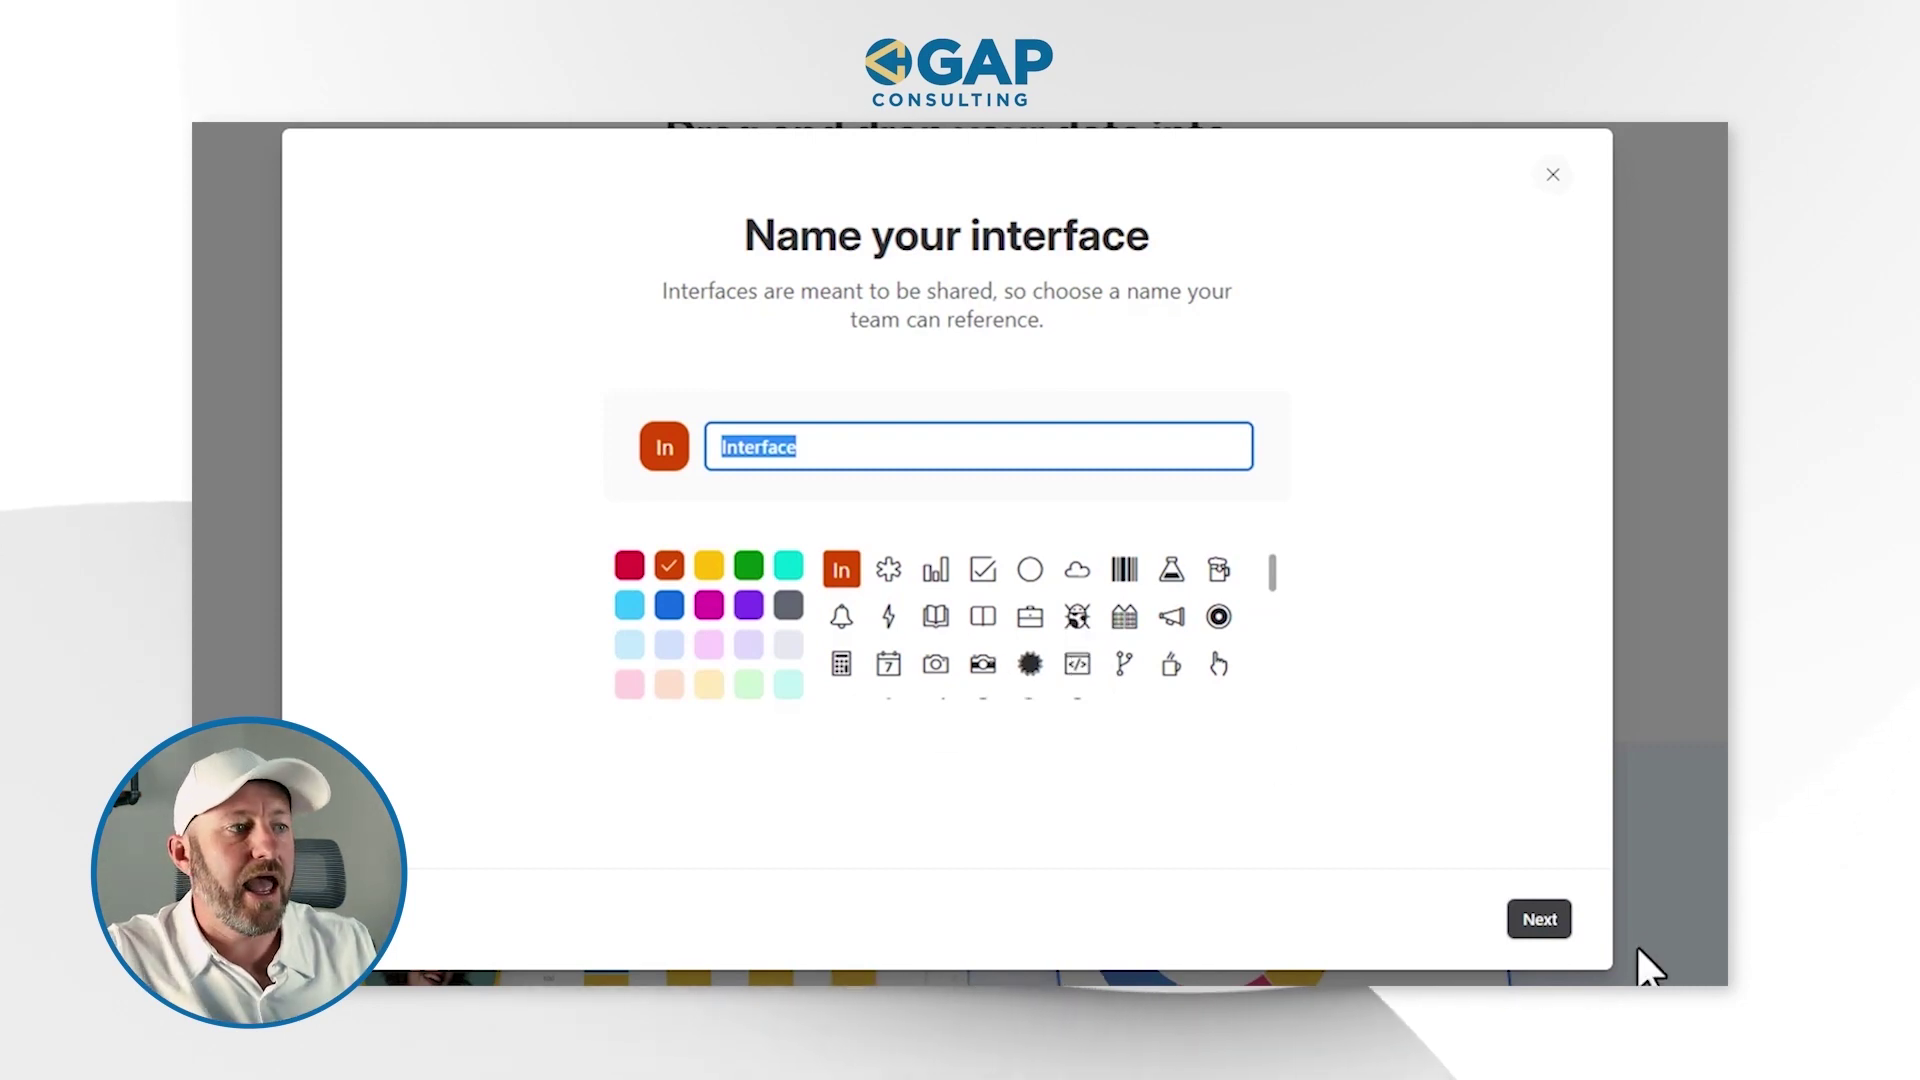
pyautogui.click(1538, 920)
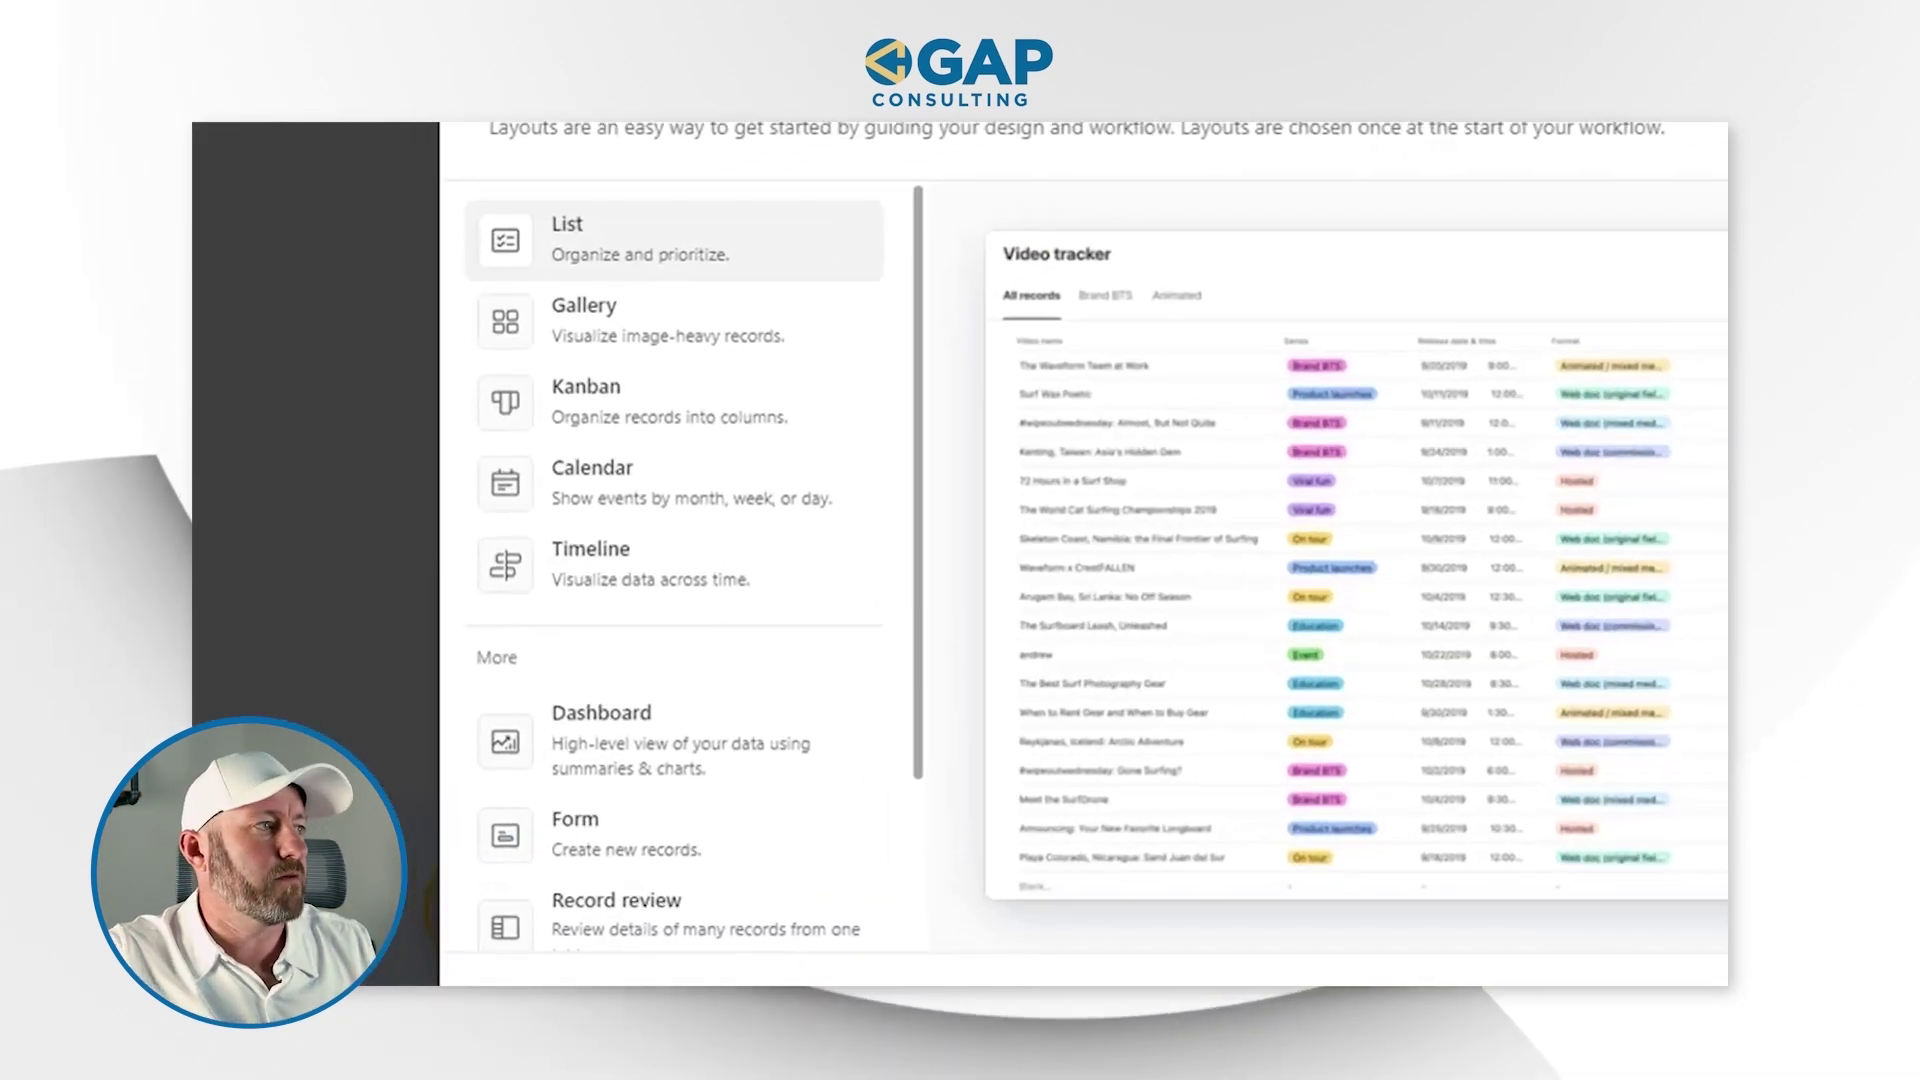
# Look through the available page layouts and choose Record review for the interface's first page
pyautogui.scroll(-2, 700, 420)
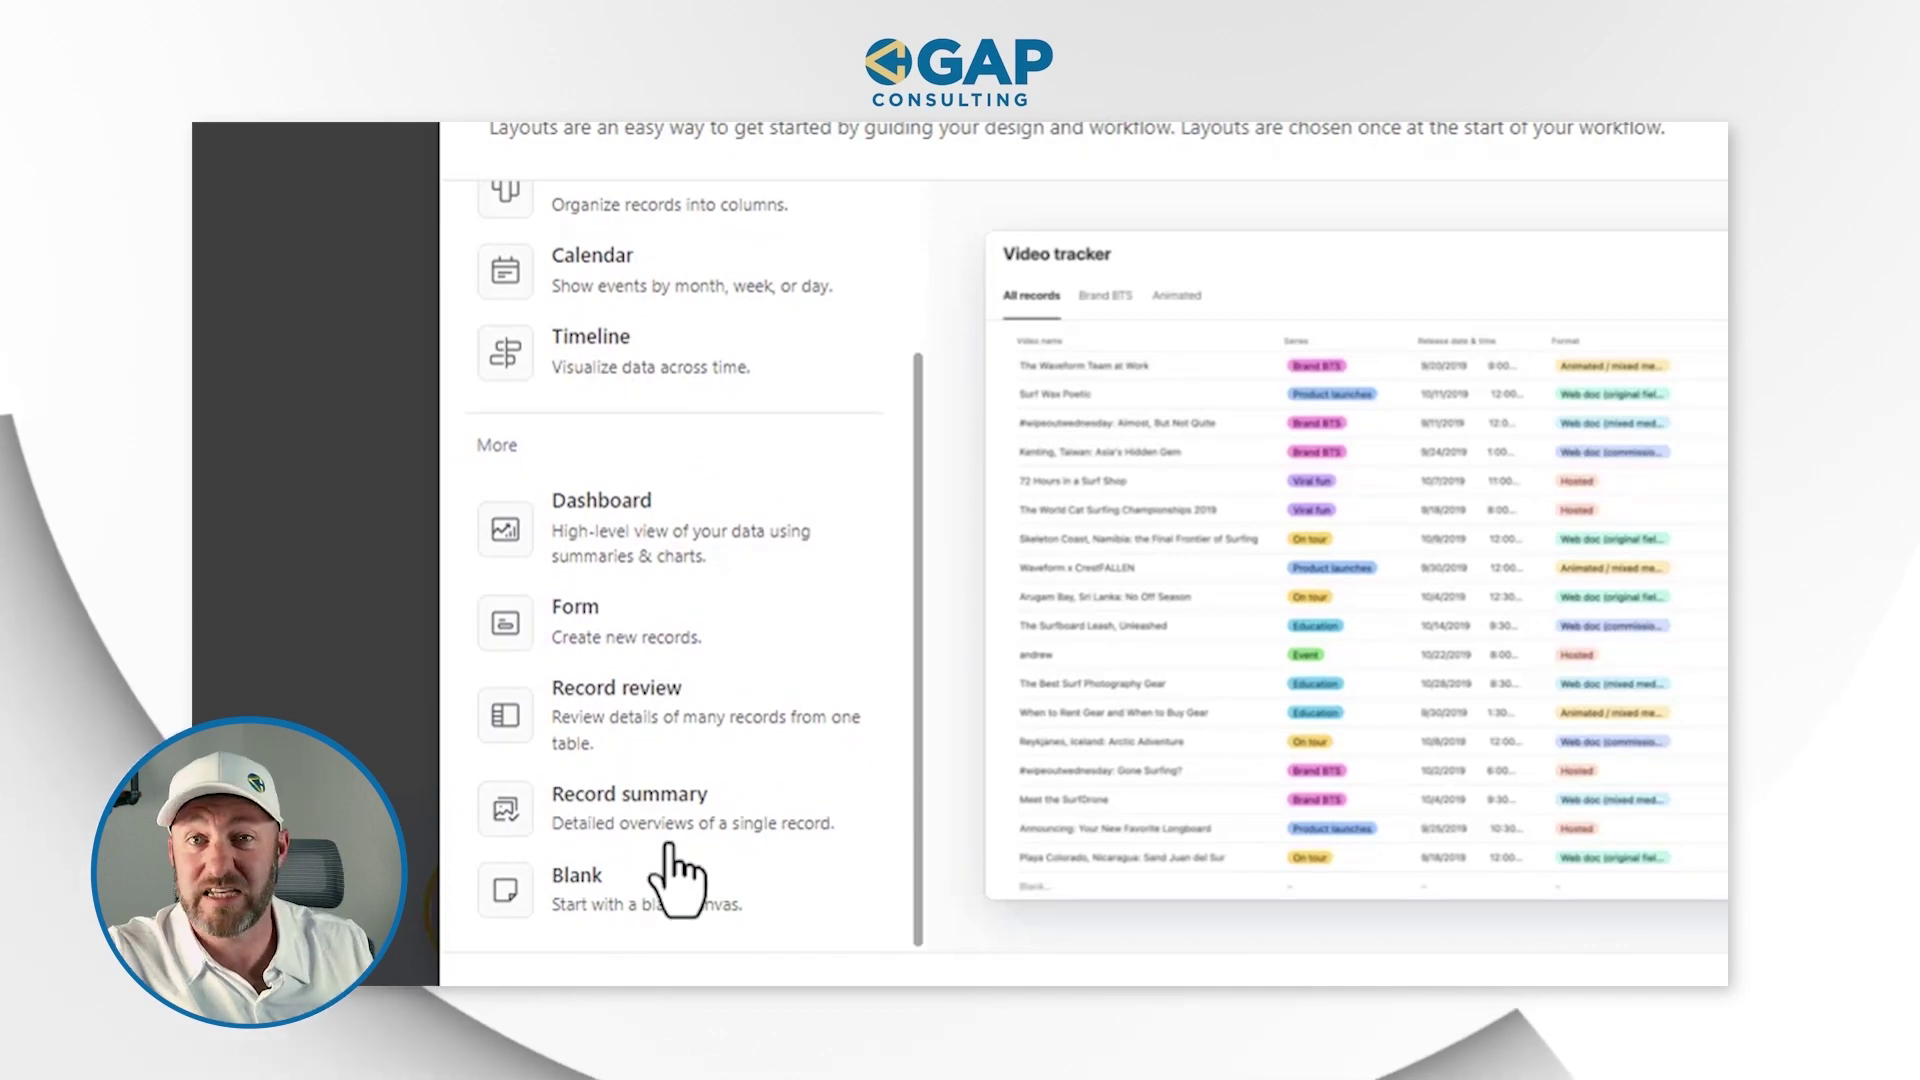
pyautogui.scroll(3, 688, 800)
pyautogui.scroll(-1, 688, 900)
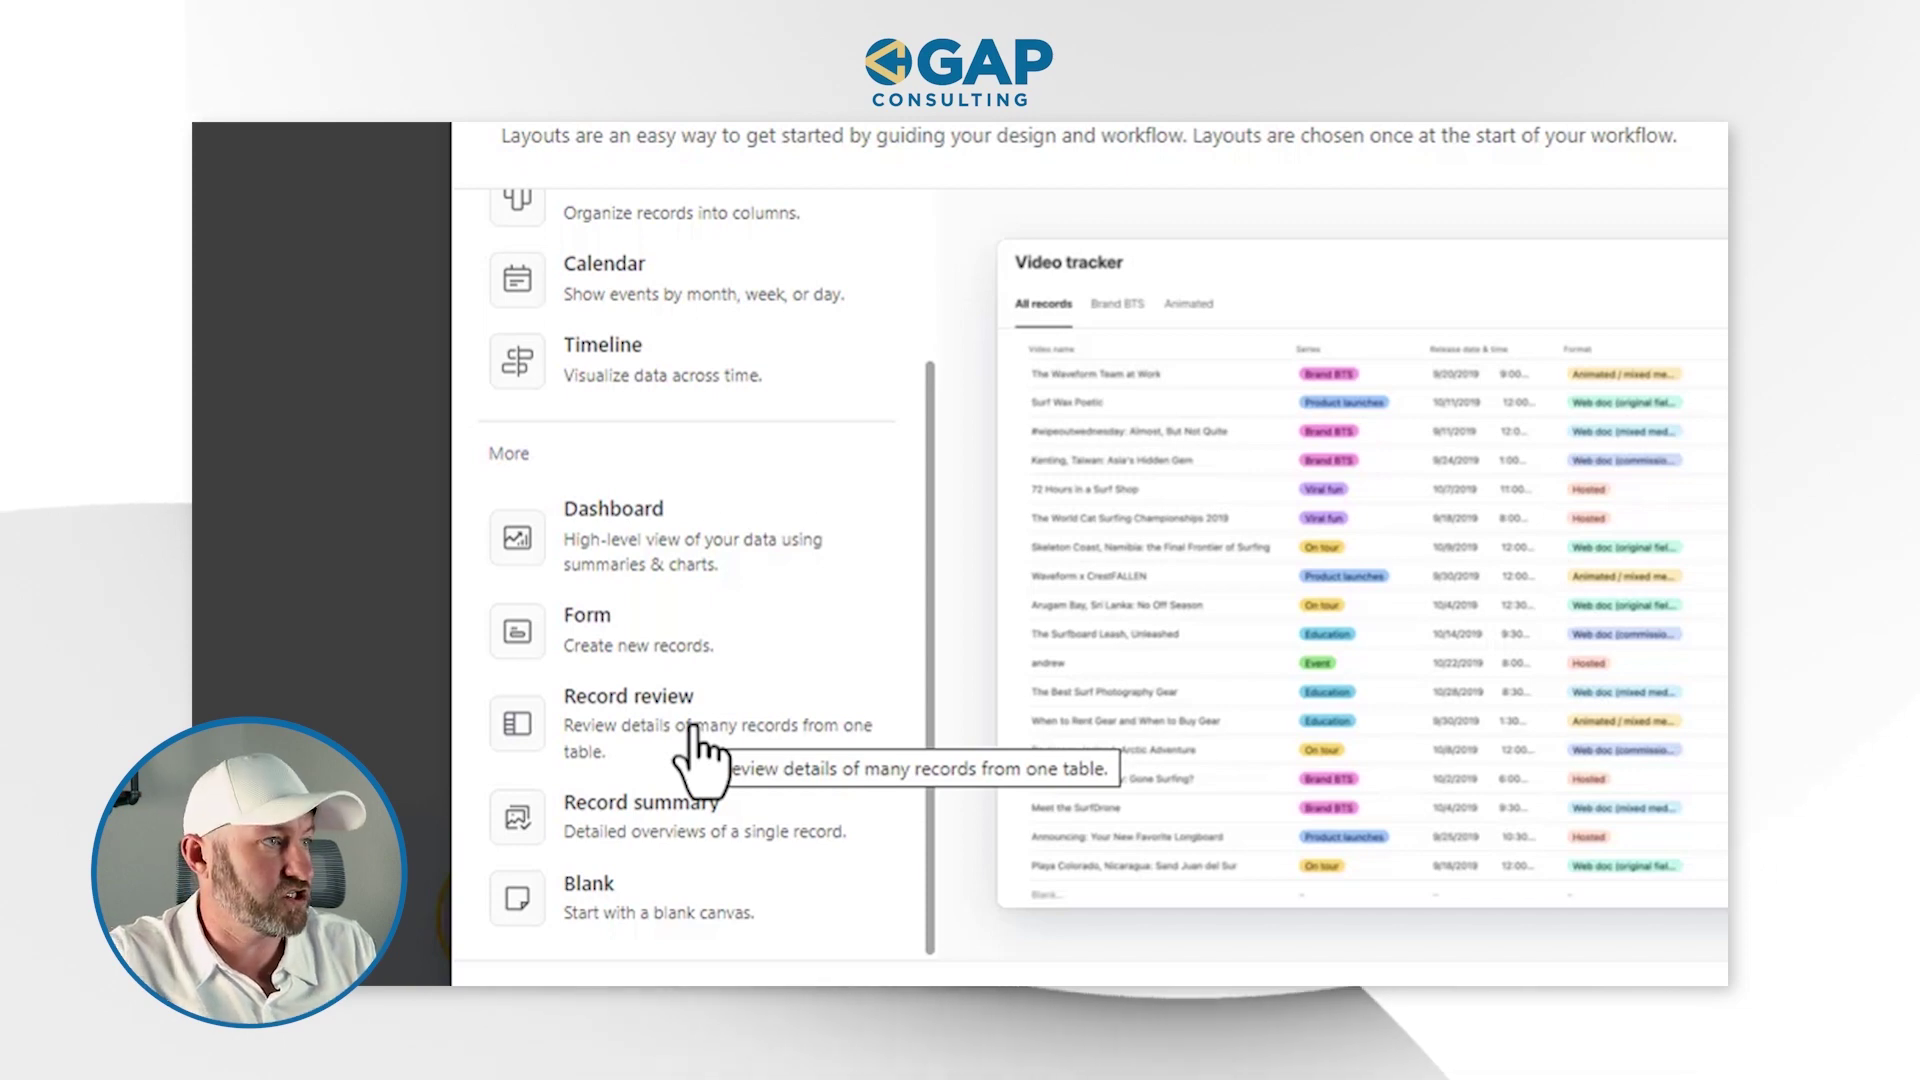
pyautogui.click(689, 727)
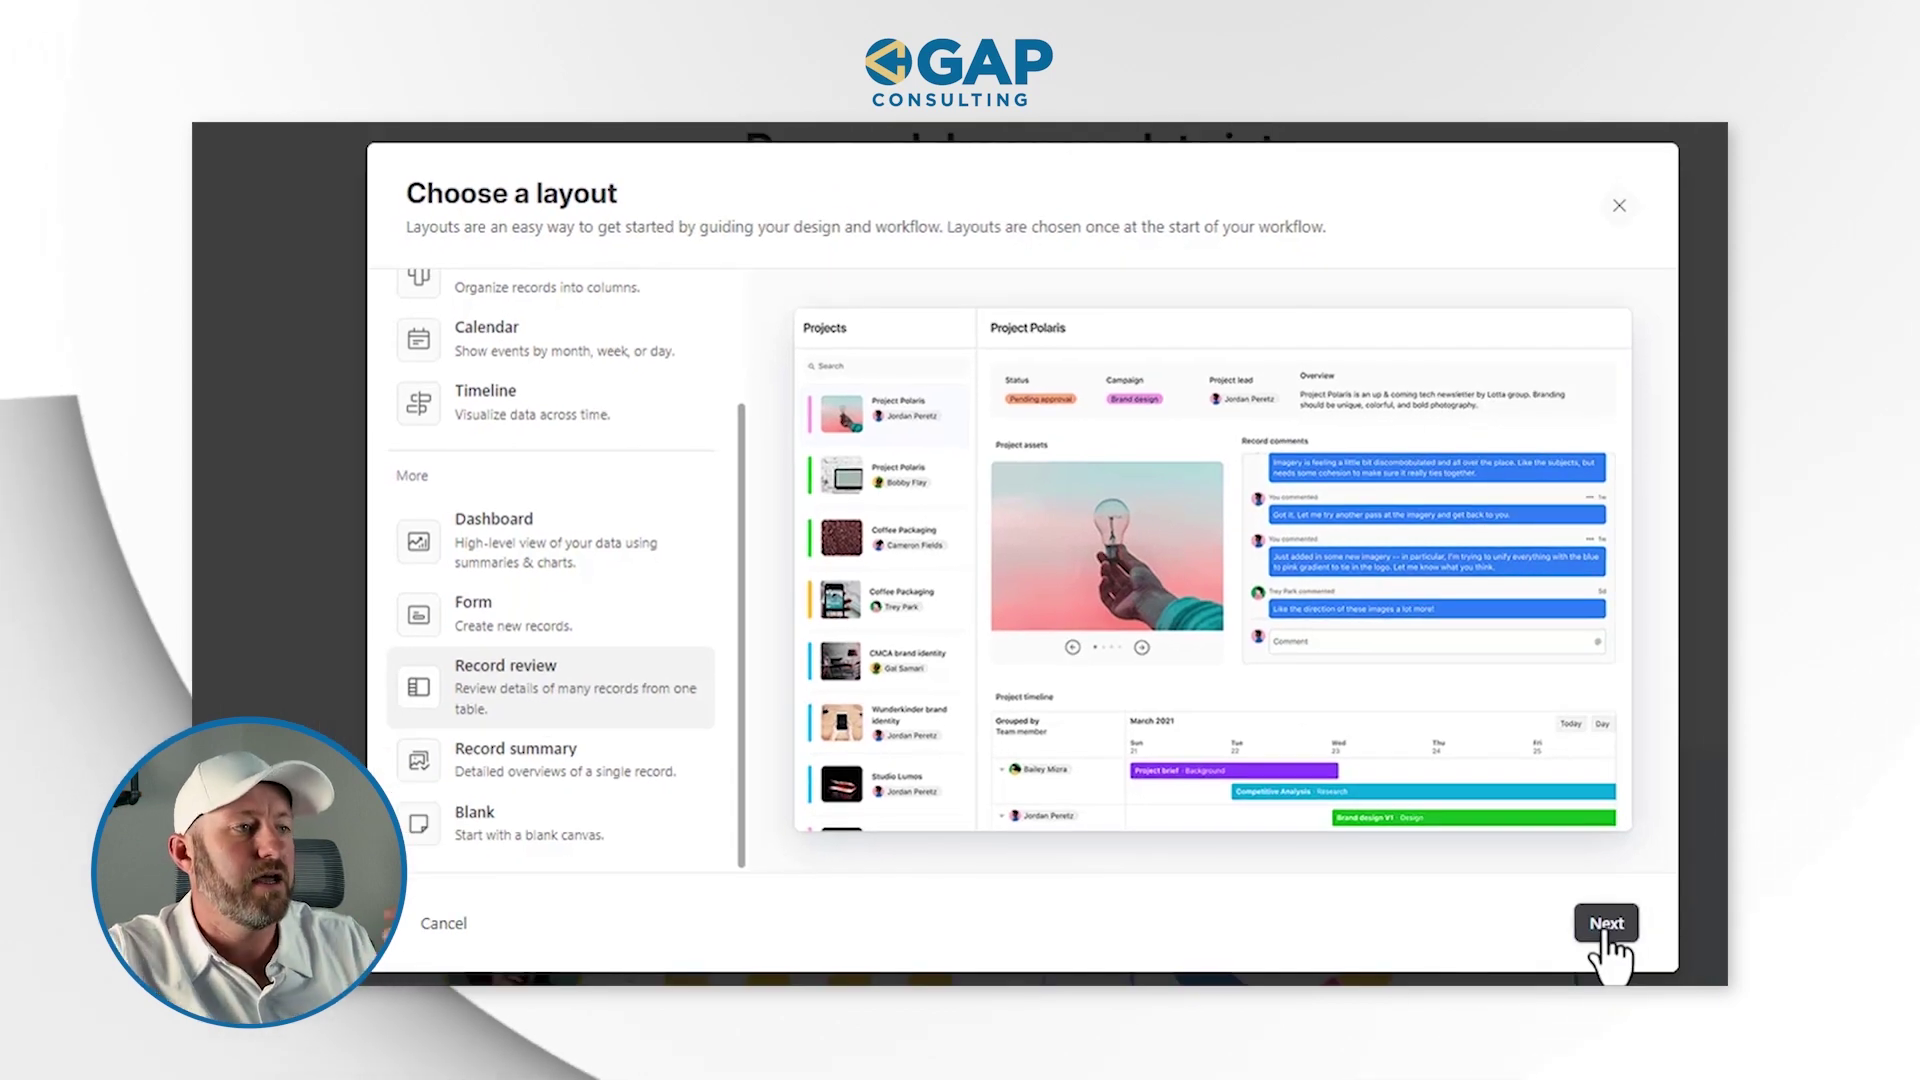
pyautogui.click(1601, 930)
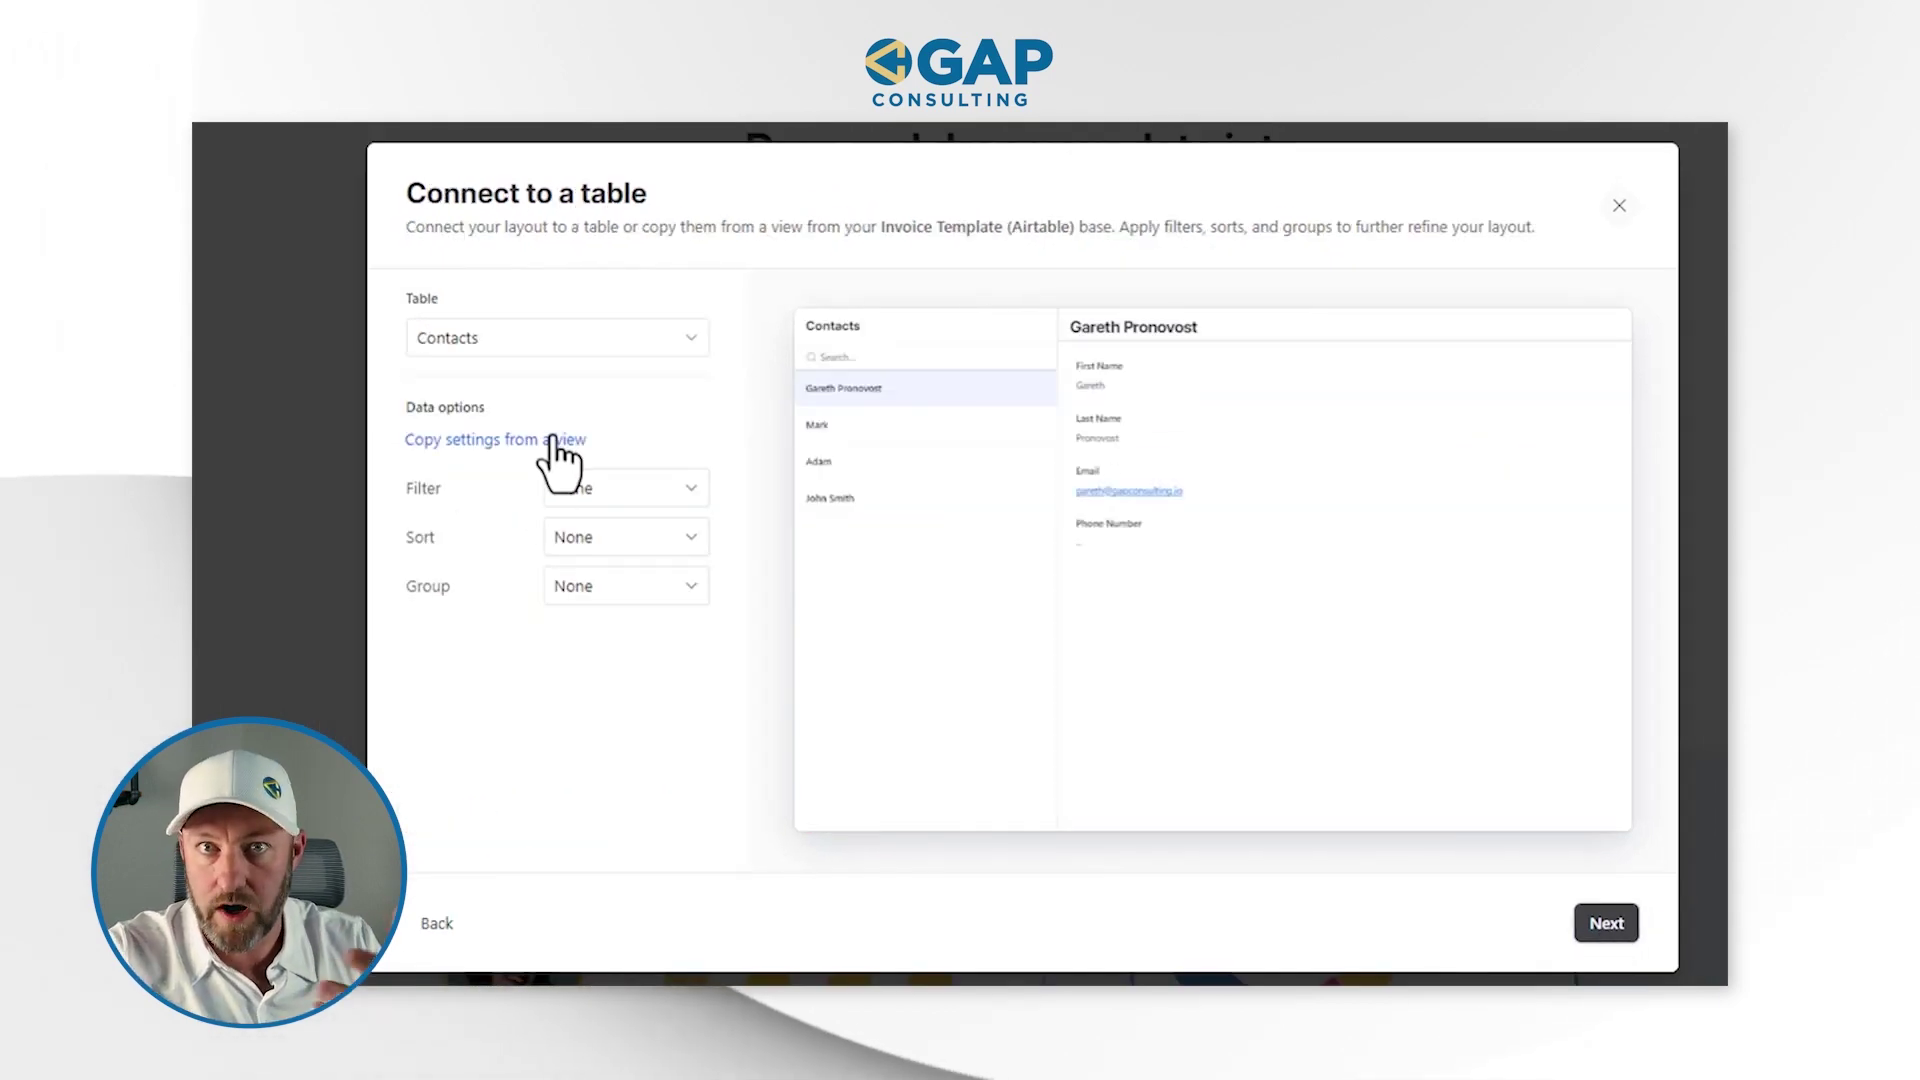
# Connect the record review layout to the Invoice table, leaving filter, sort and group at None
pyautogui.click(490, 342)
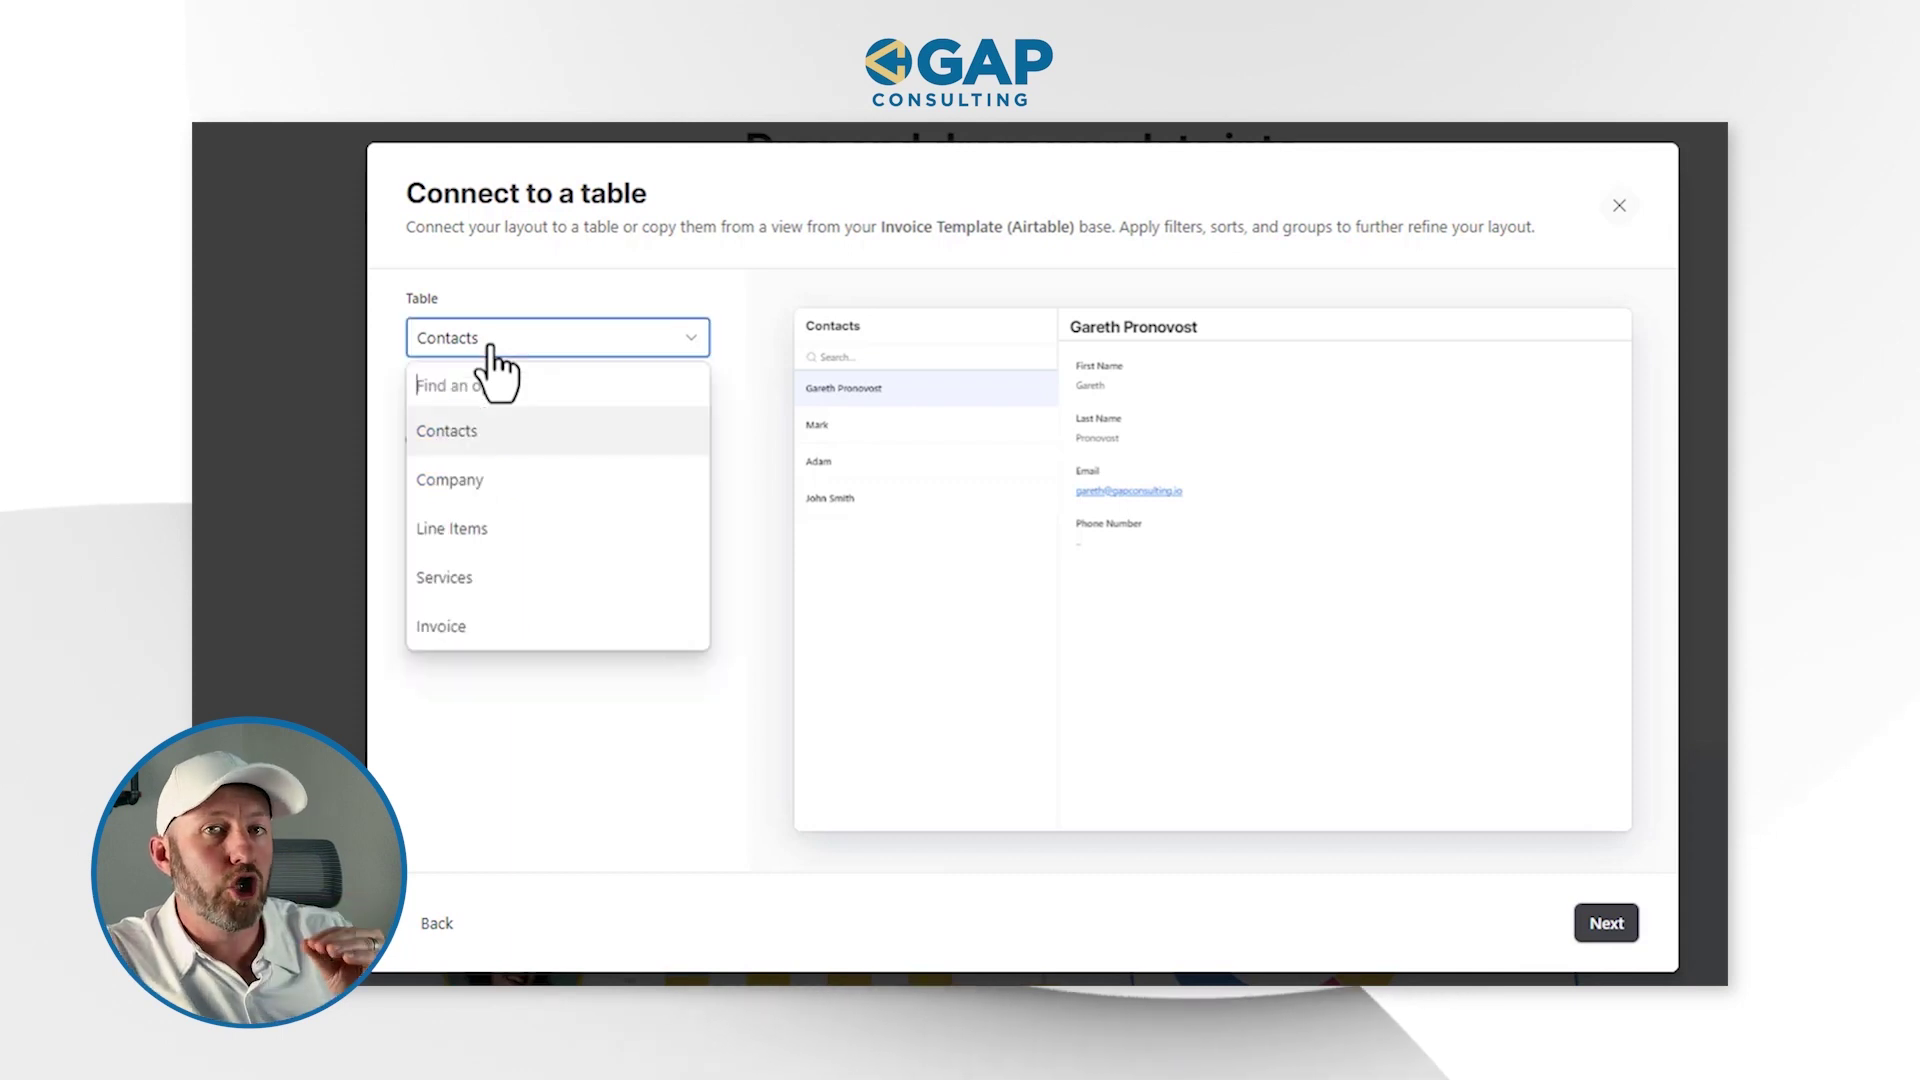
pyautogui.click(492, 626)
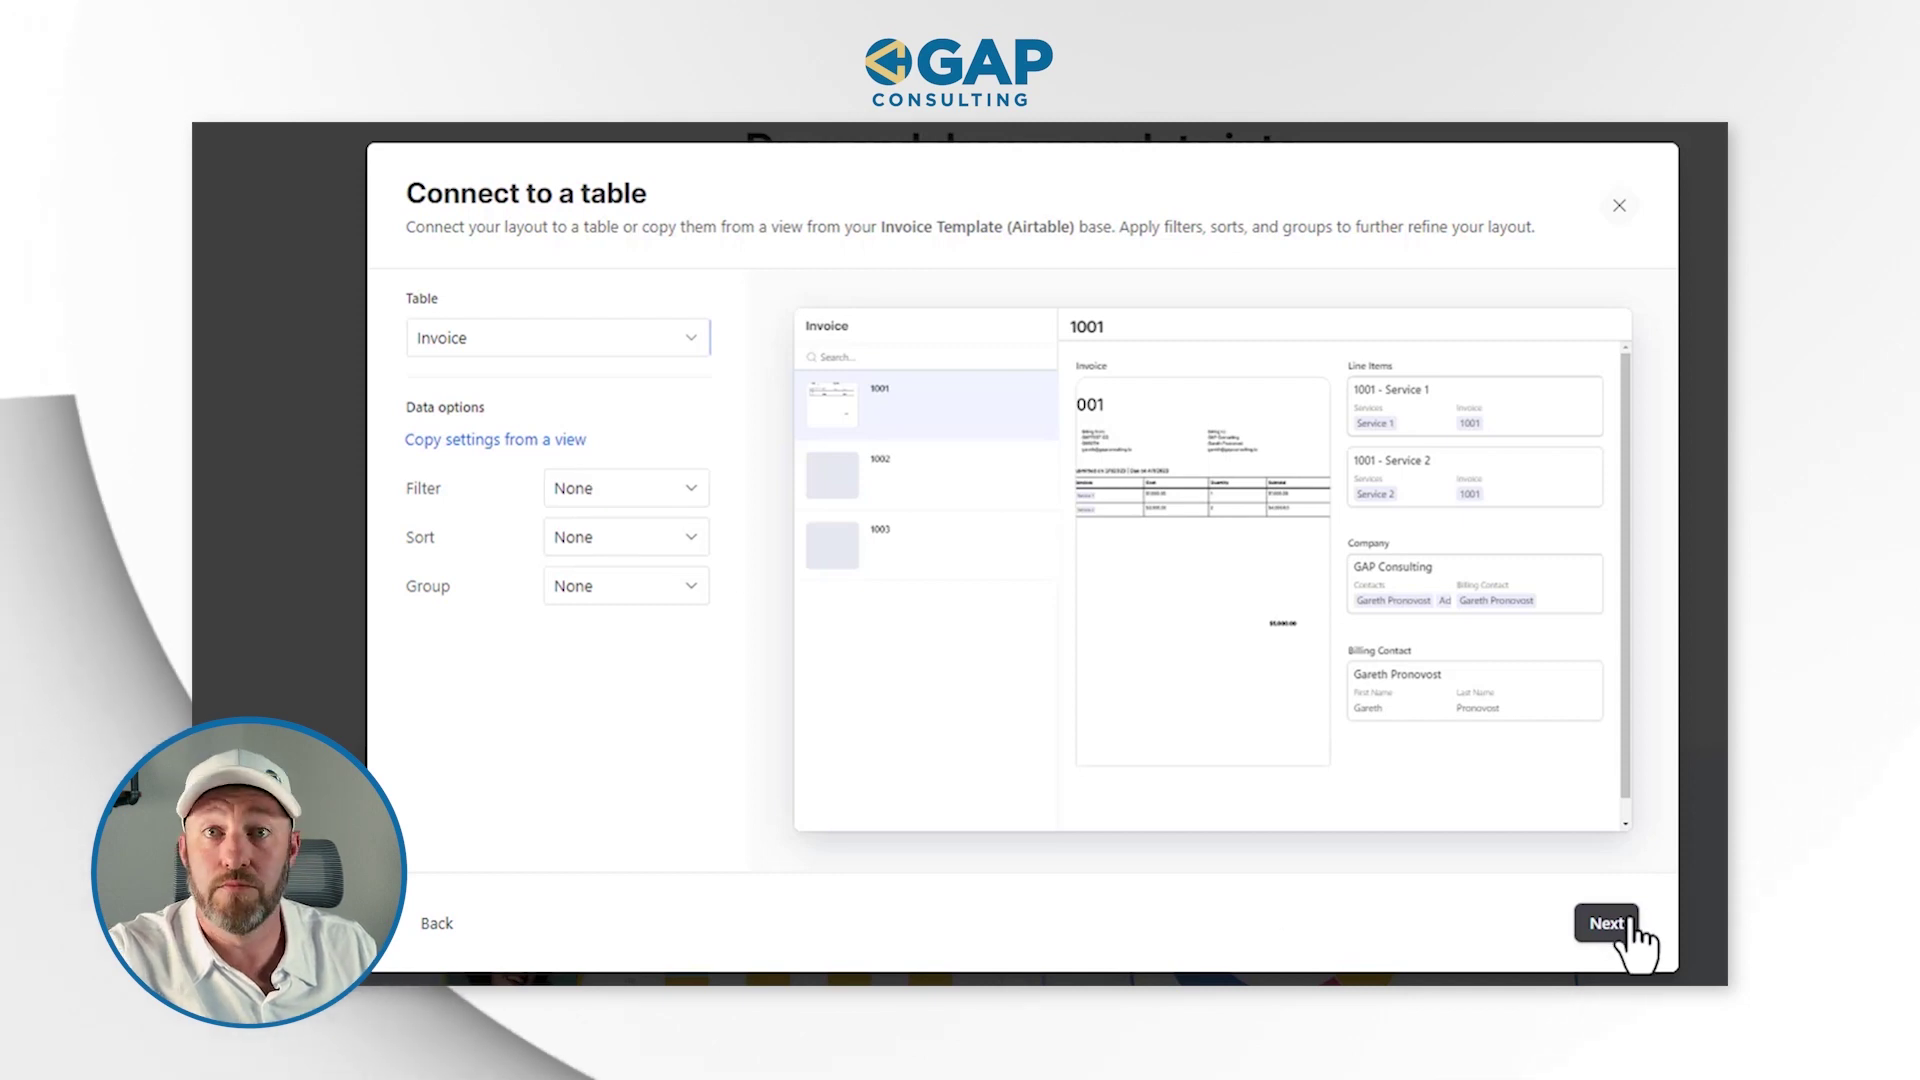
pyautogui.click(1605, 924)
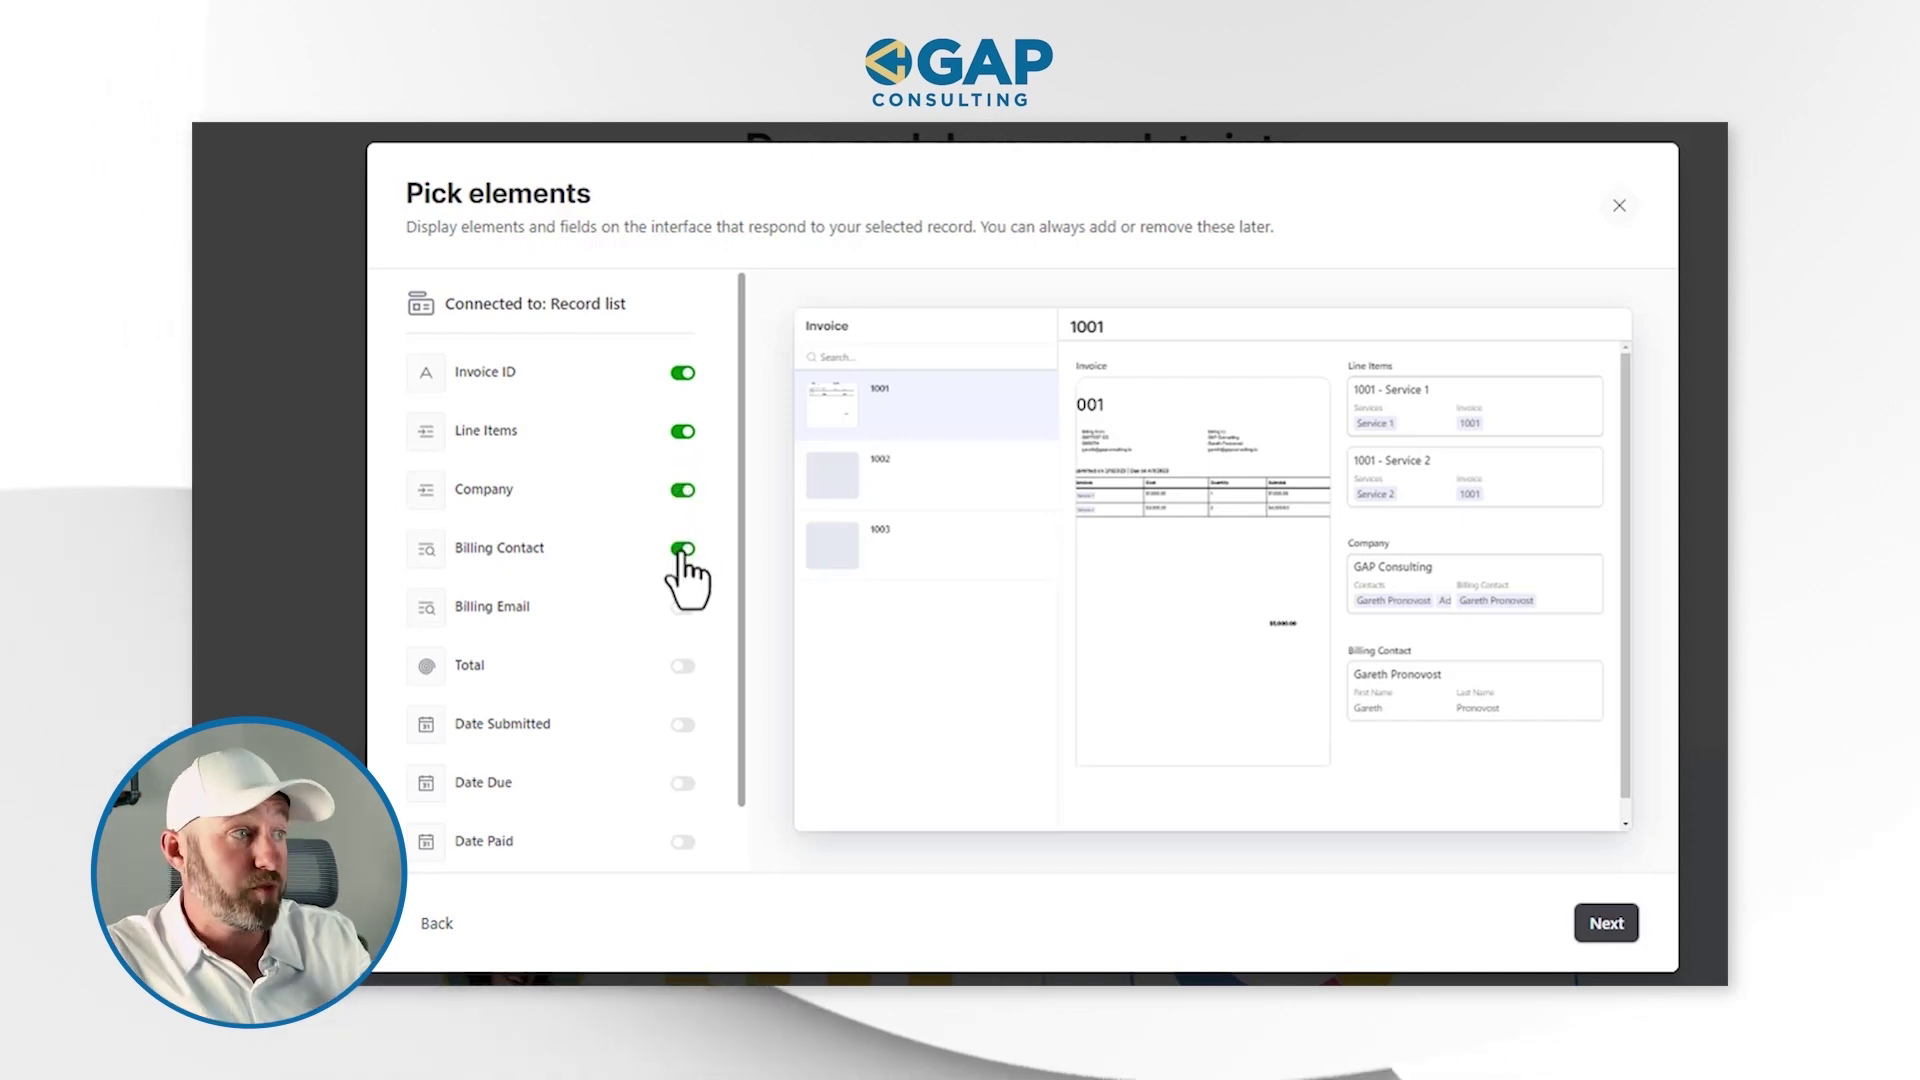
# Enable the Billing Email, Total, Date Submitted and Date Due elements for the page, leaving Date Paid off
pyautogui.click(683, 607)
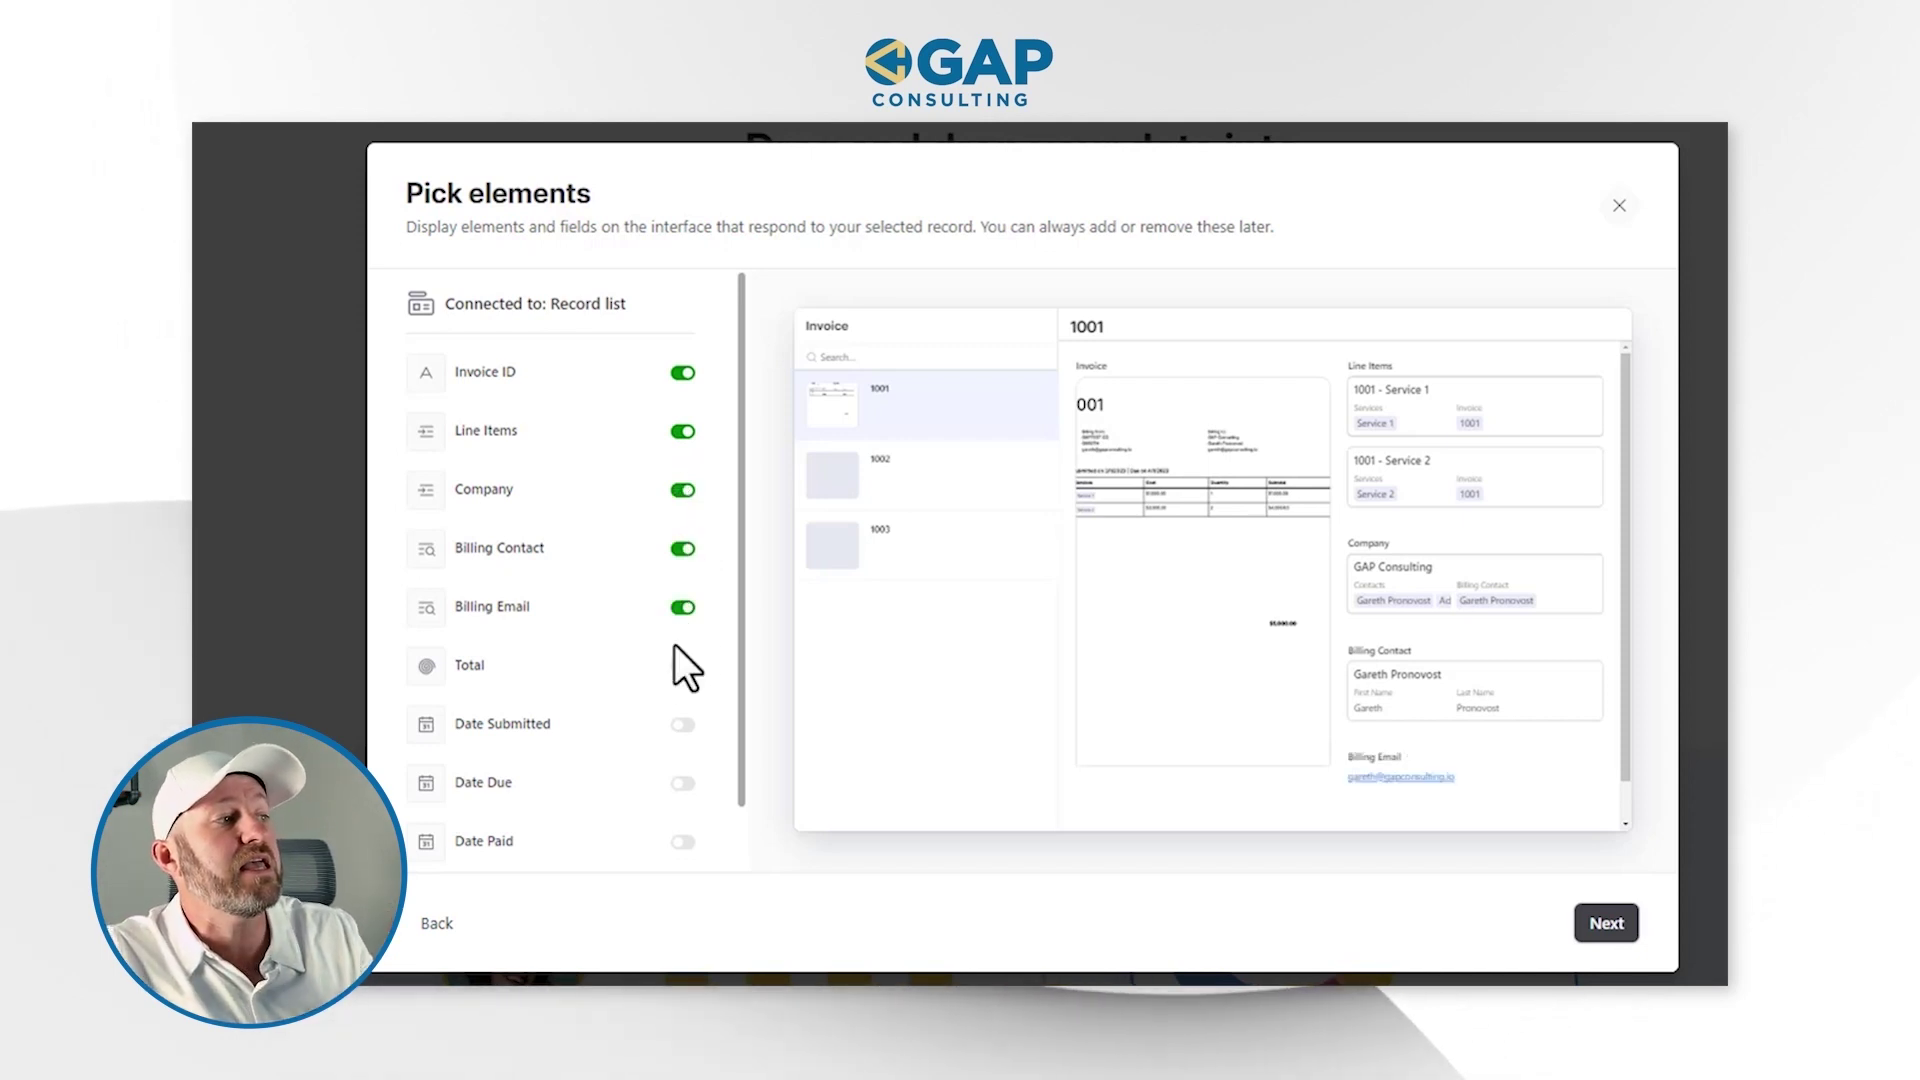
pyautogui.click(683, 724)
pyautogui.click(683, 783)
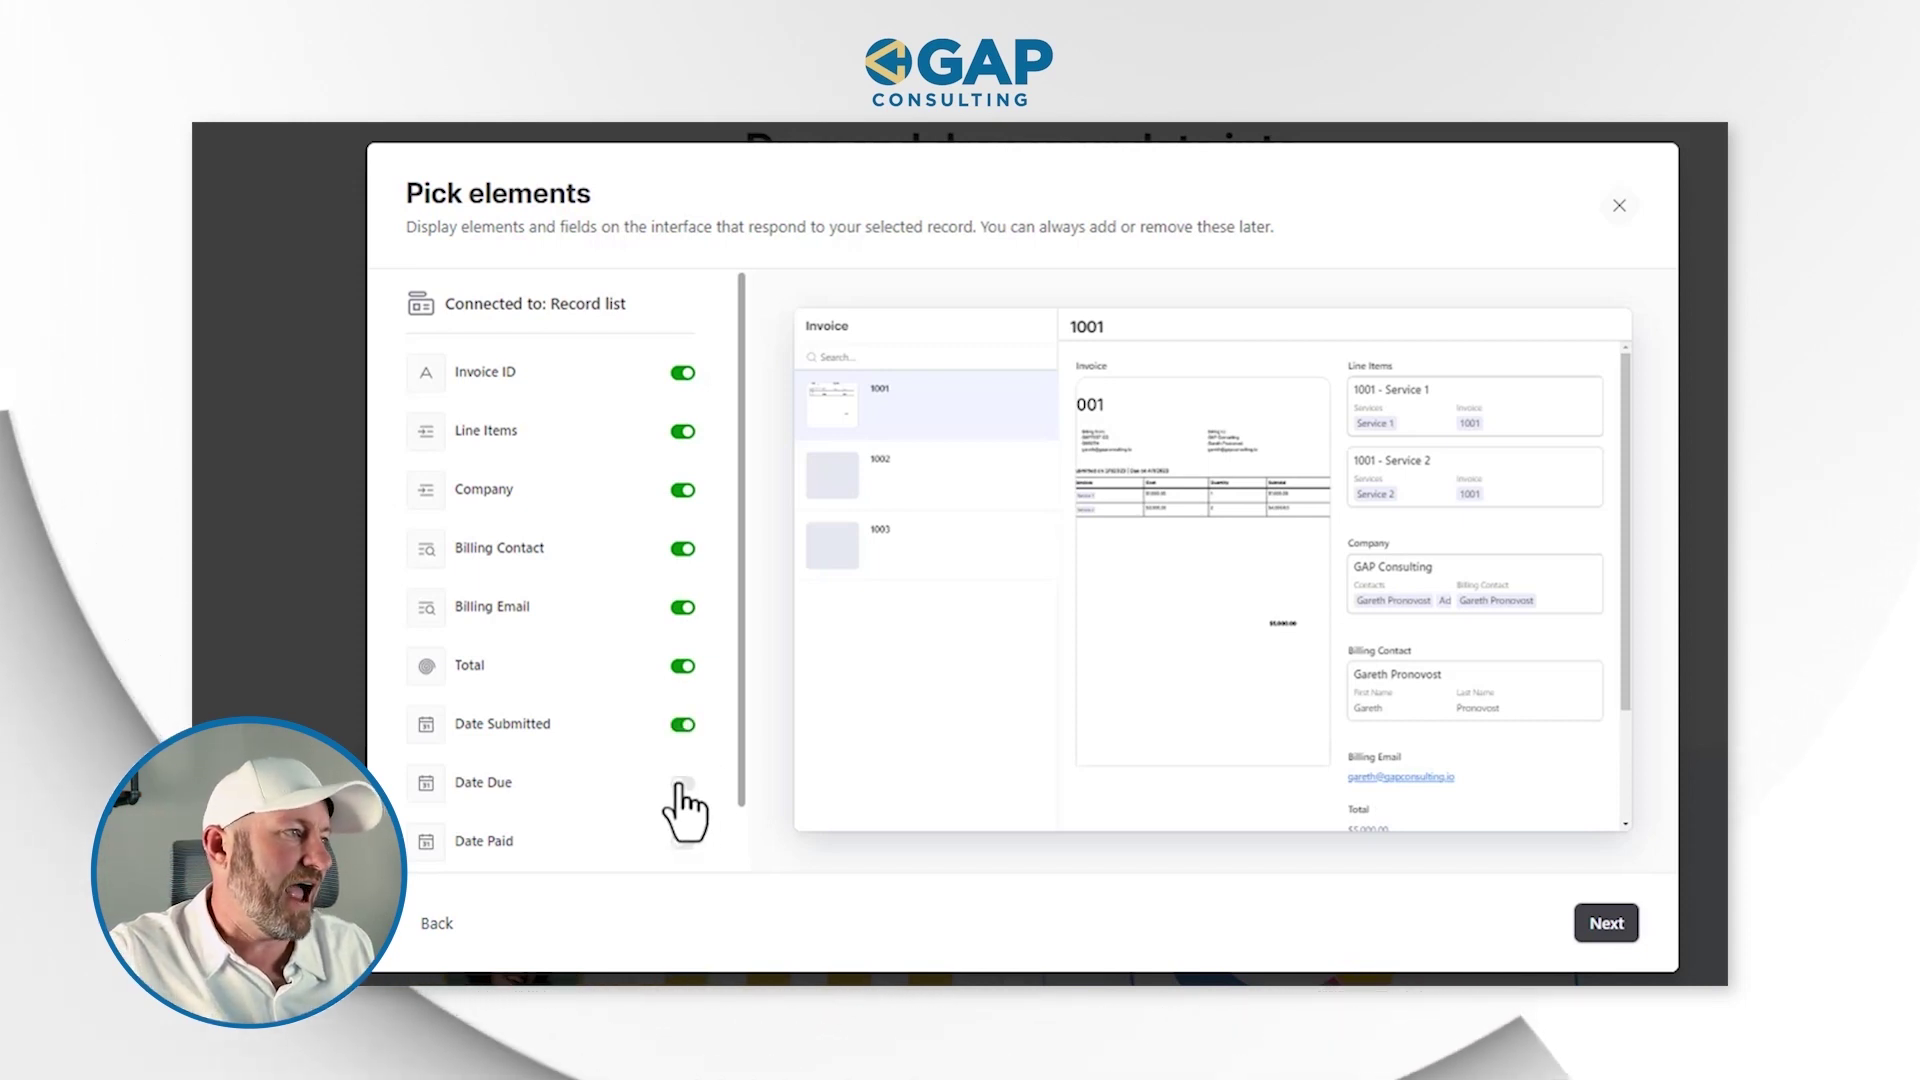
pyautogui.scroll(-1, 673, 800)
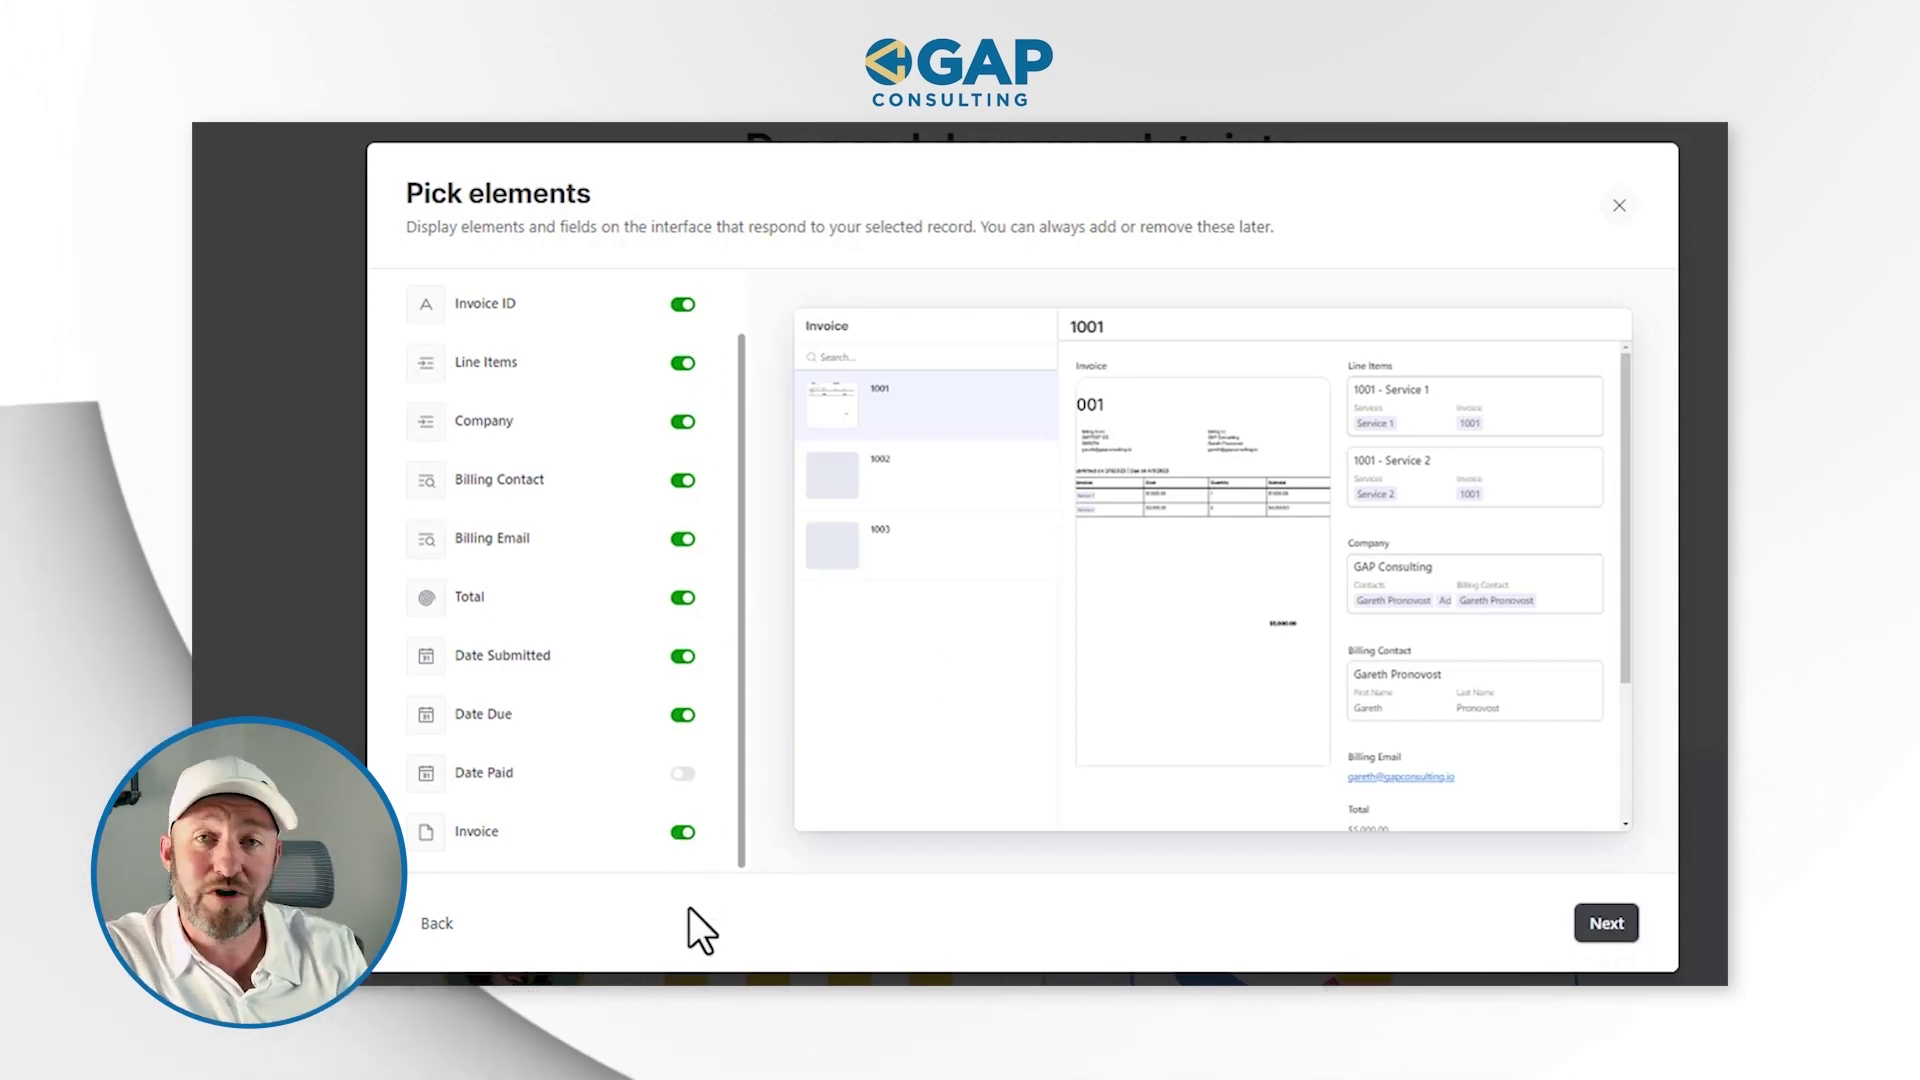
# Accept the chosen elements, name the page Create Invoice, and finish creating it
pyautogui.click(1605, 924)
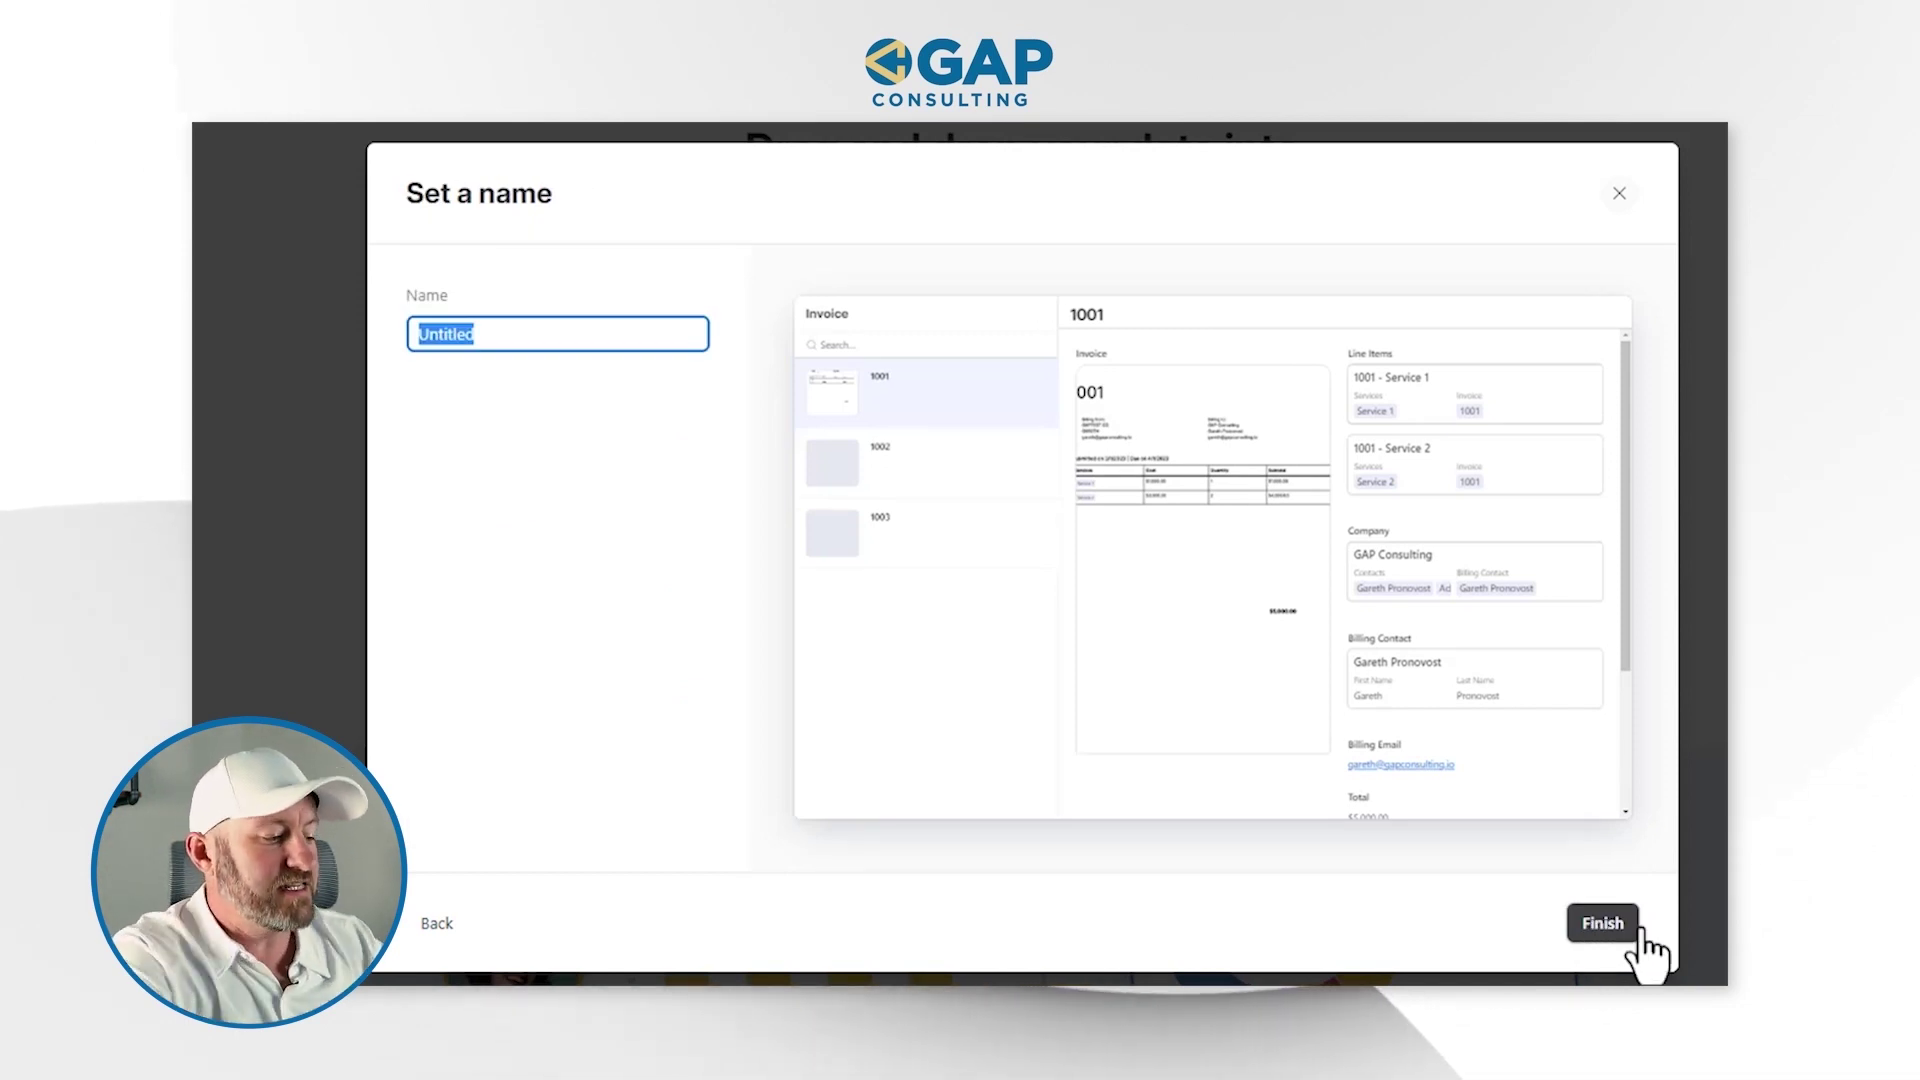
pyautogui.write('Create Invoice')
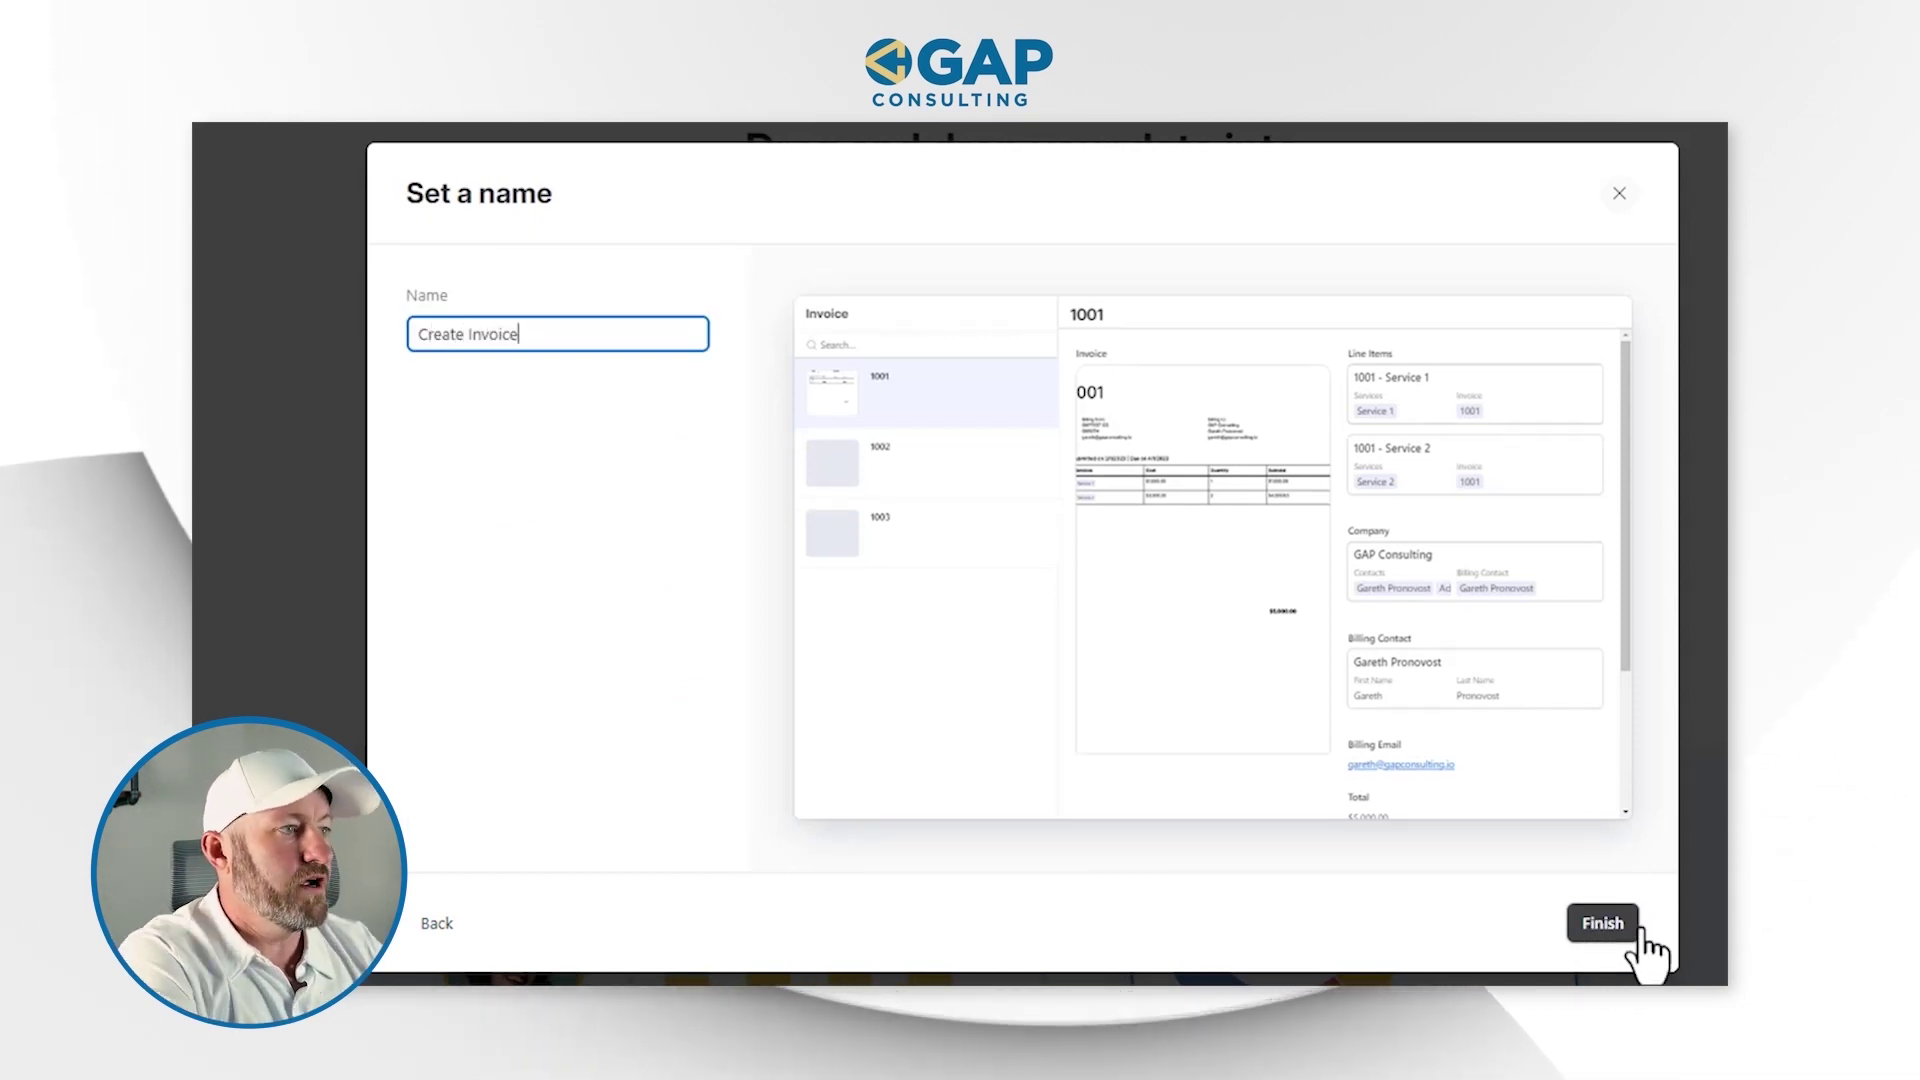
pyautogui.click(1598, 926)
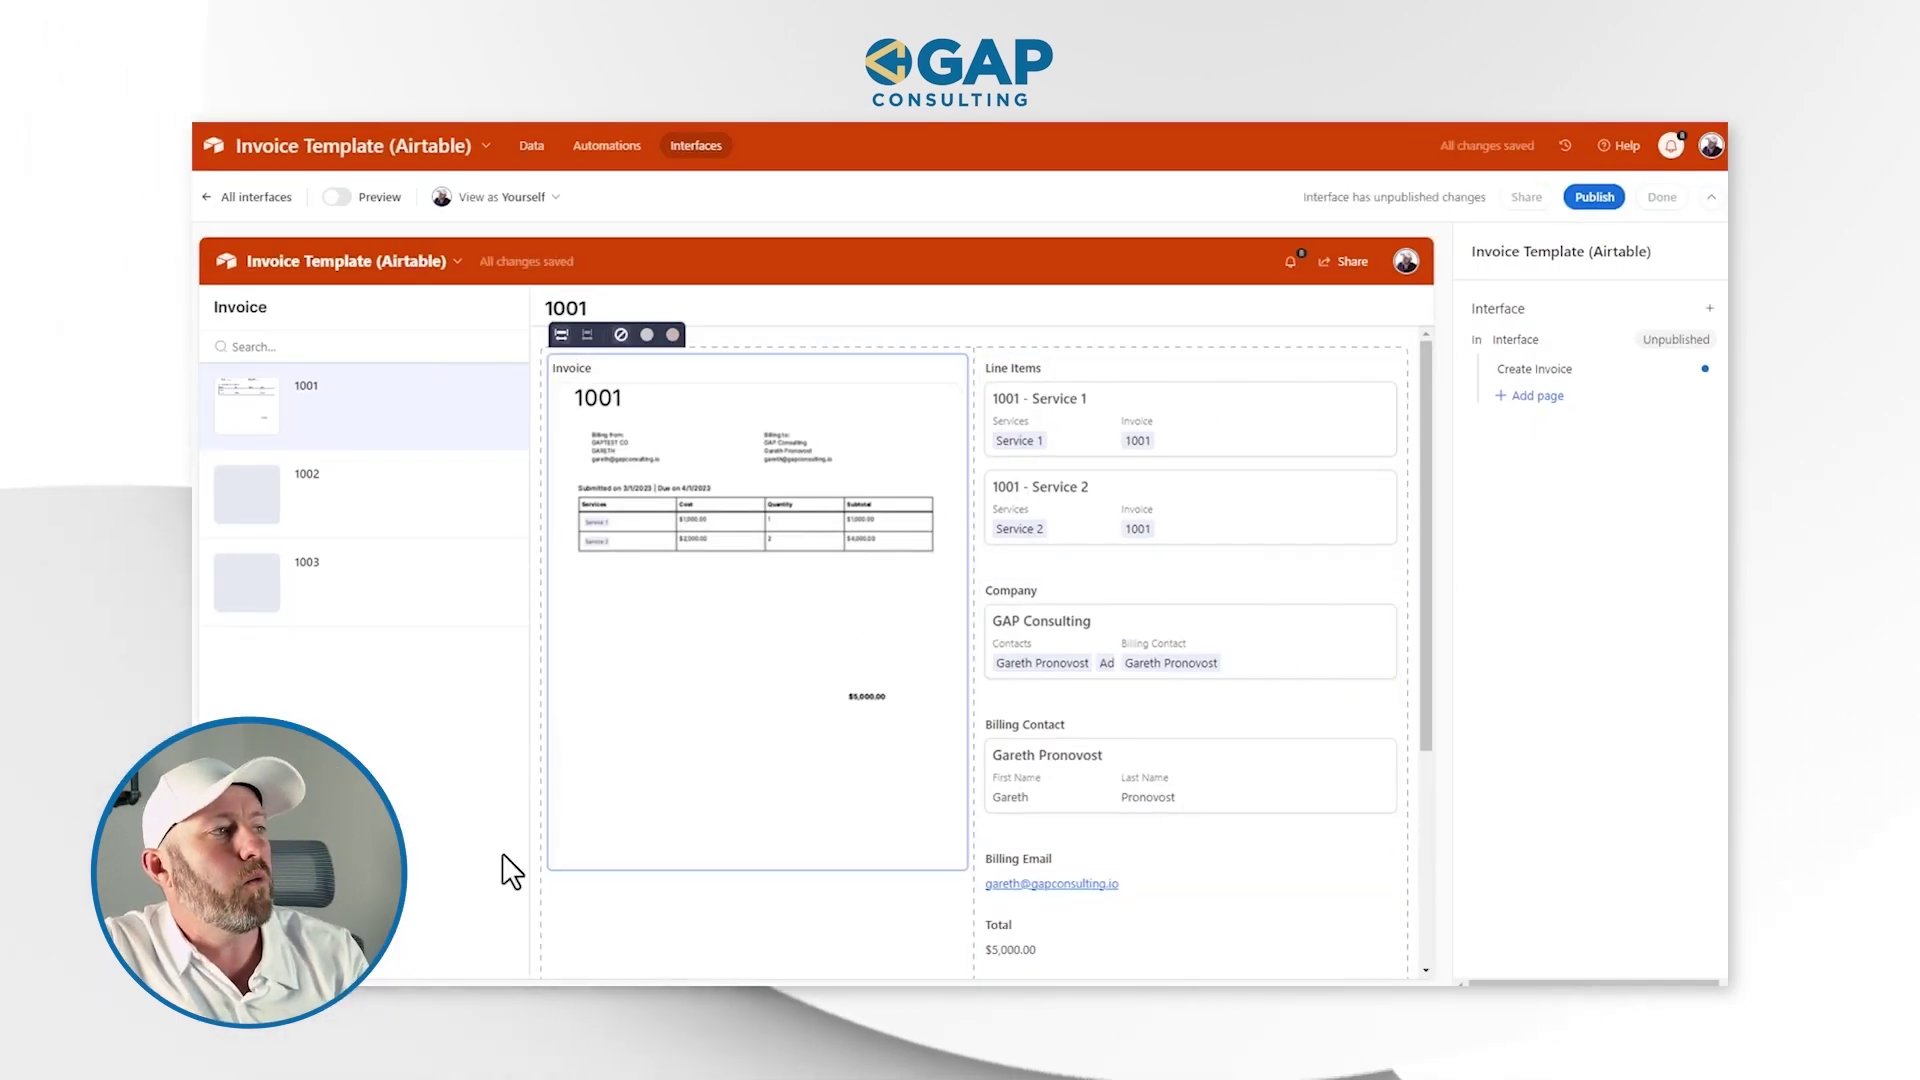
# Delete the Invoice attachment preview element from the Create Invoice page
pyautogui.click(722, 456)
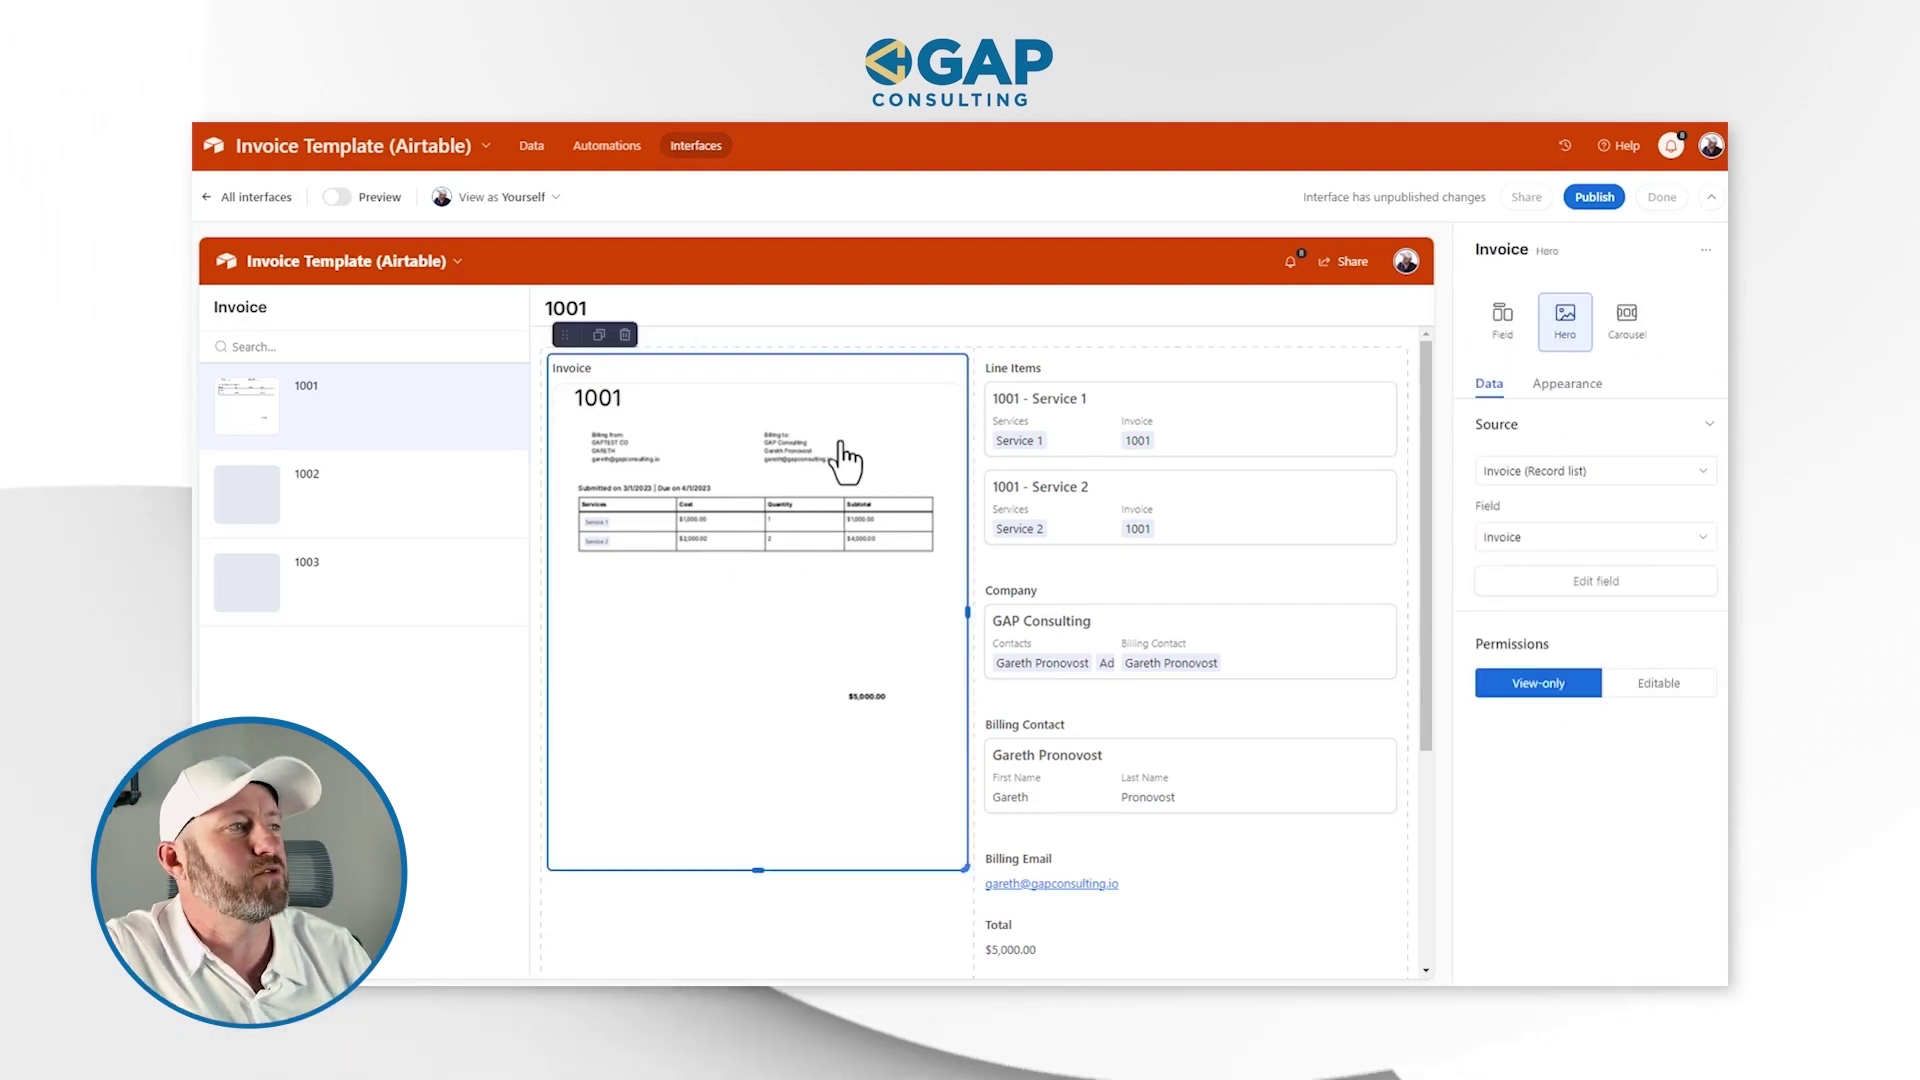
pyautogui.click(625, 334)
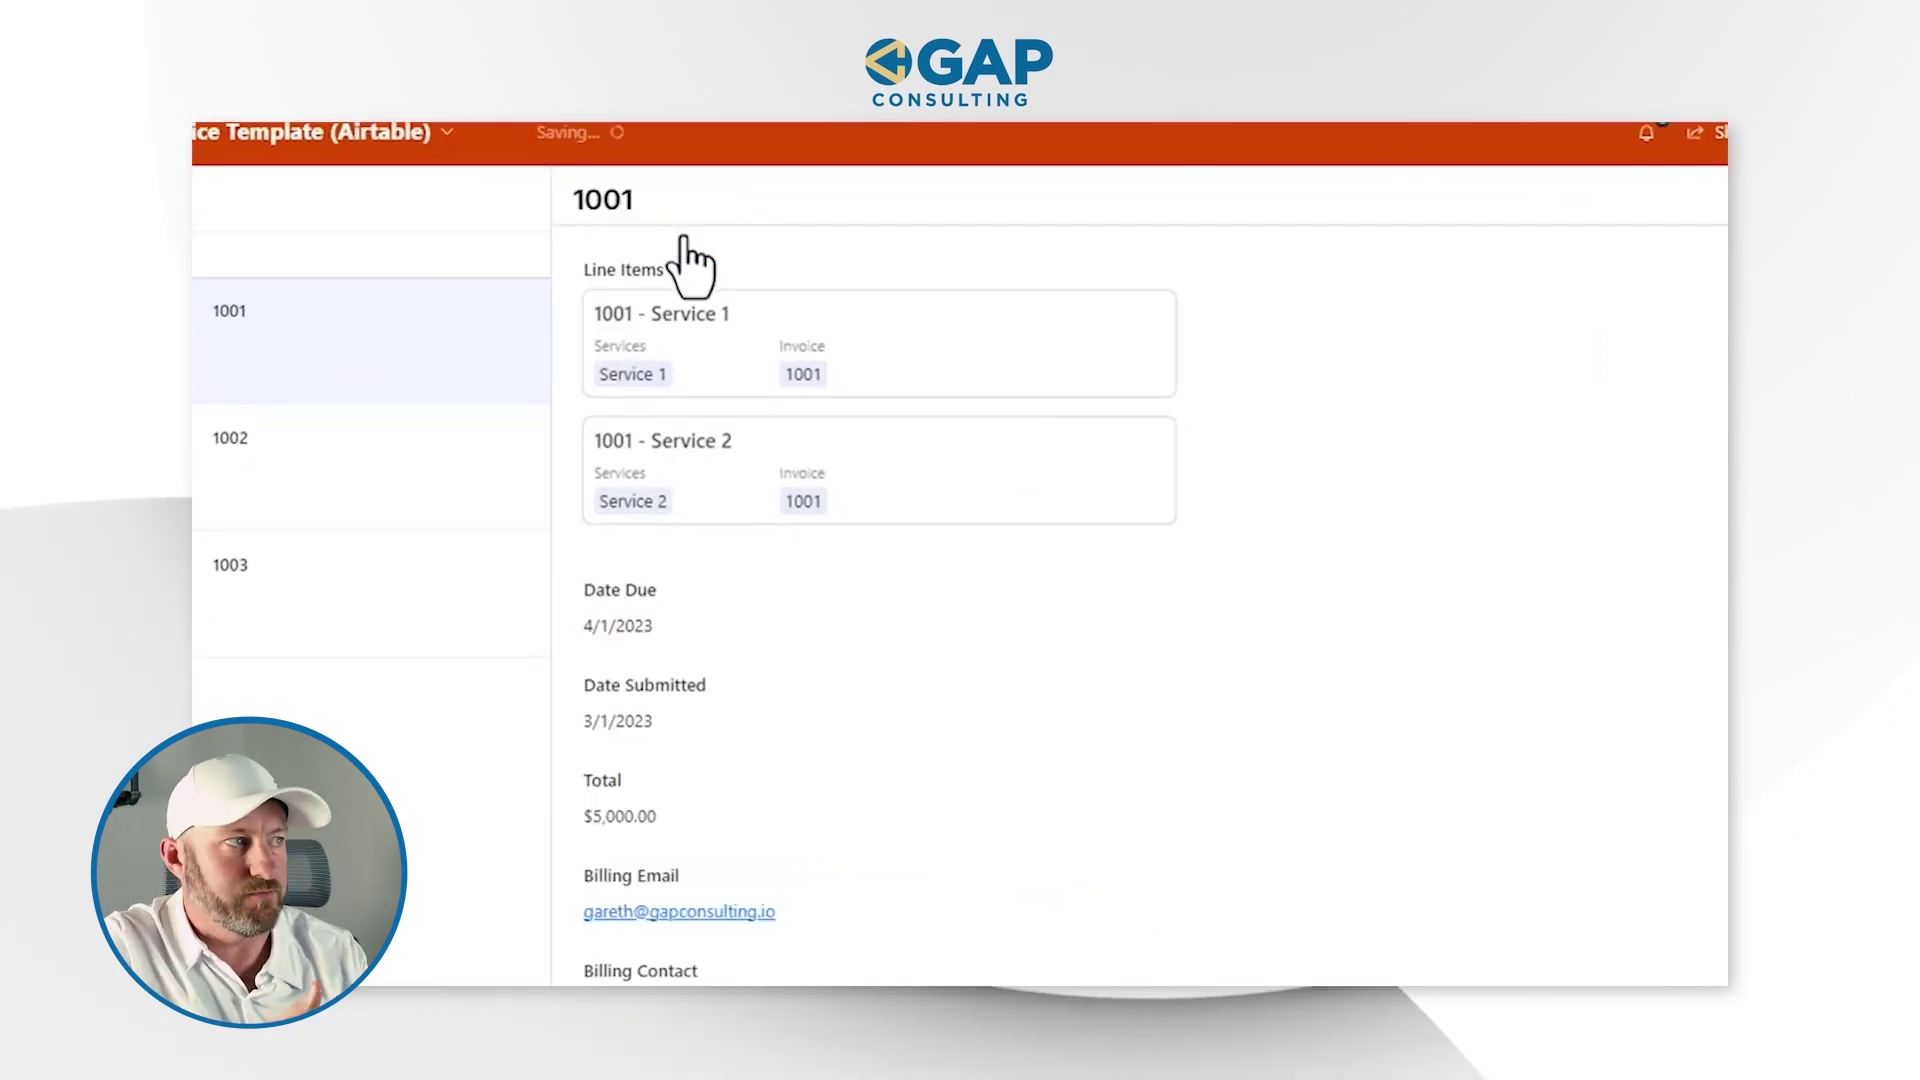
# Make the Line Items element editable and allow users to open record details, keeping the sidesheet detail layout
pyautogui.click(830, 348)
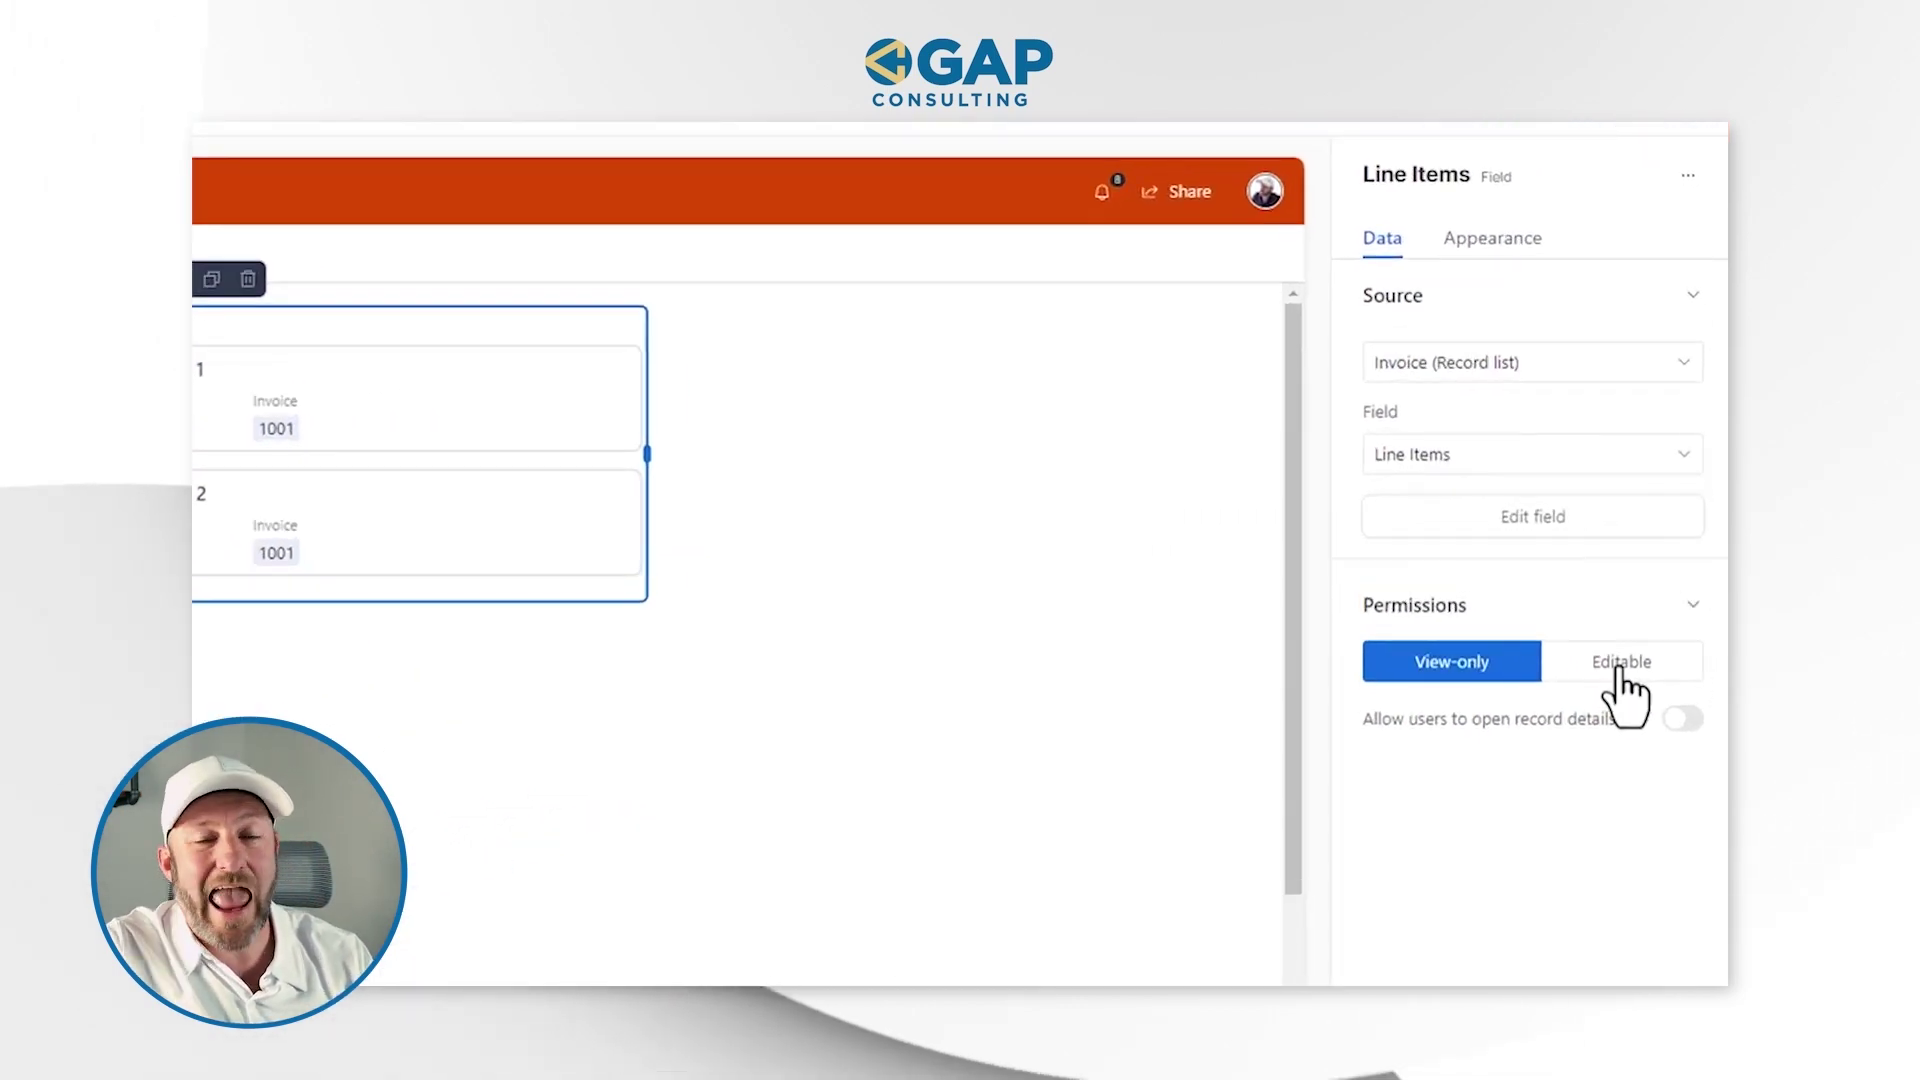
pyautogui.click(1622, 665)
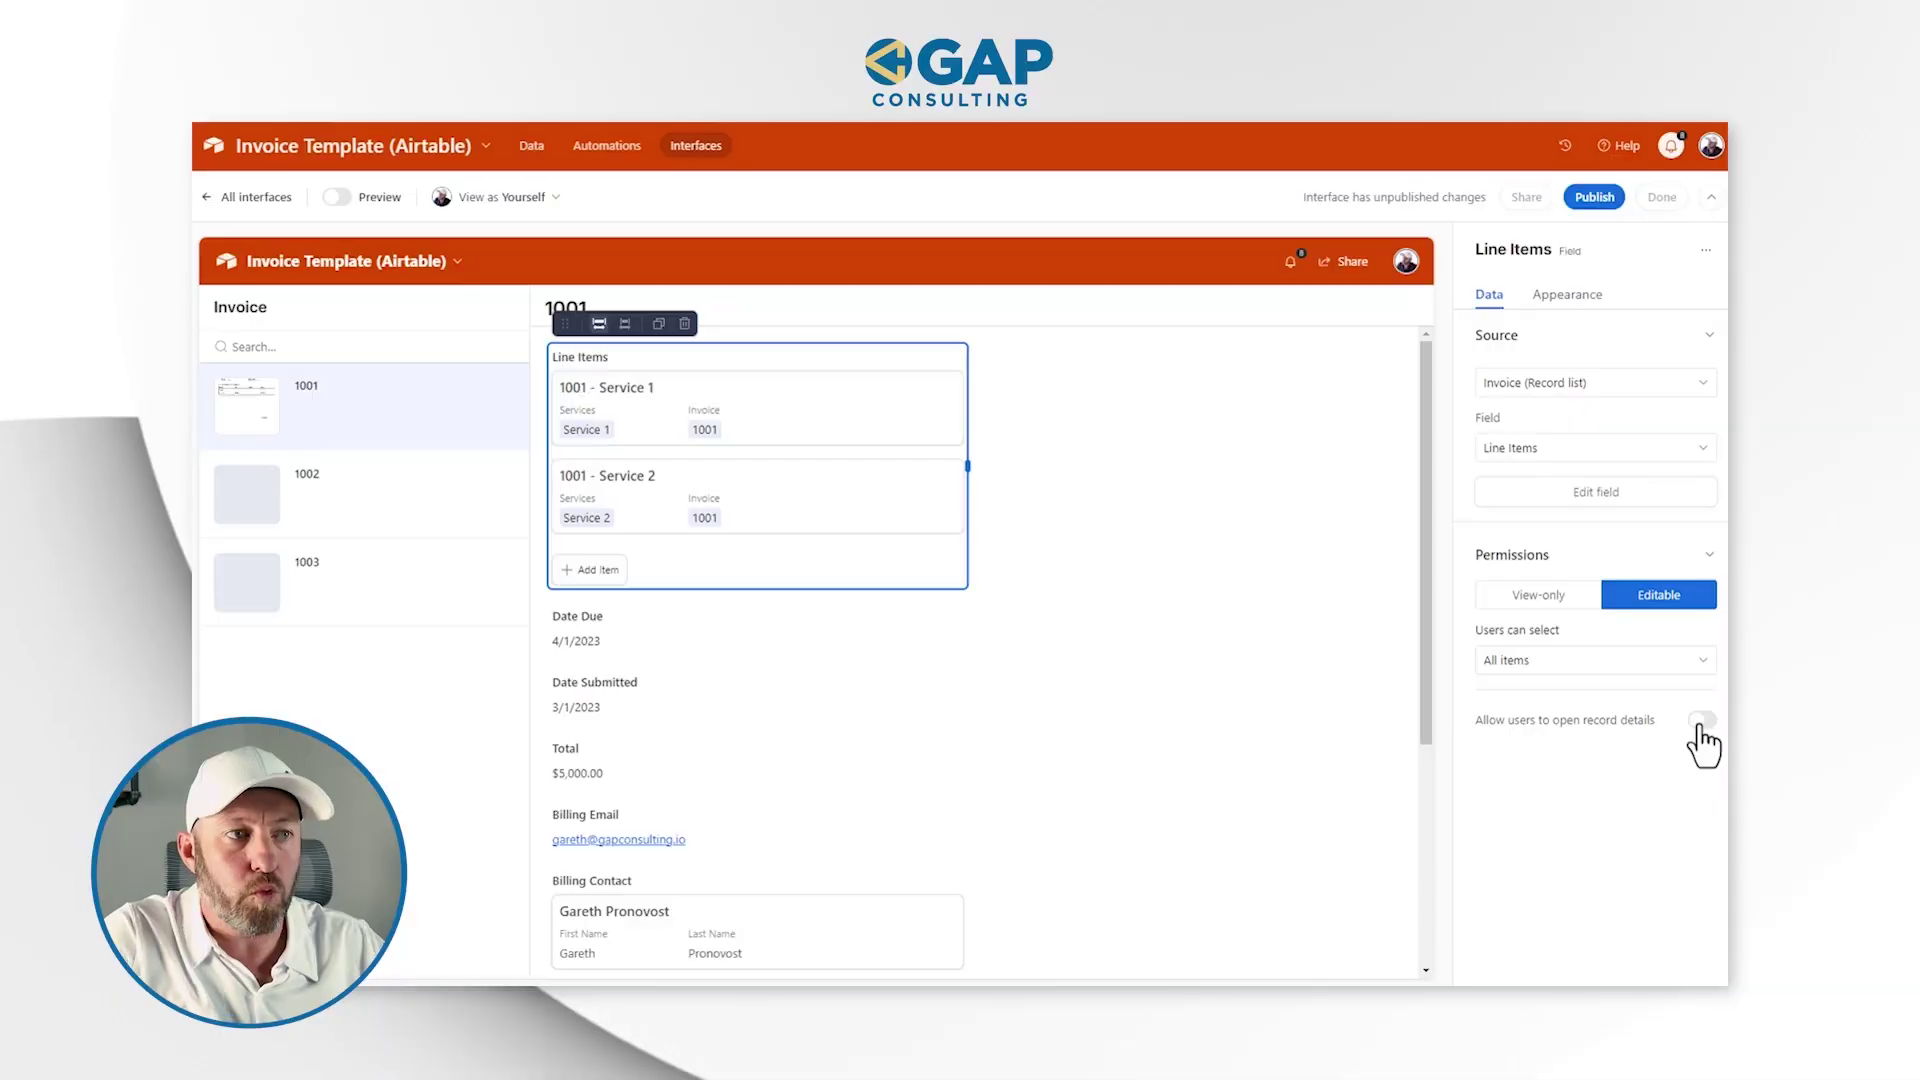
pyautogui.click(1700, 720)
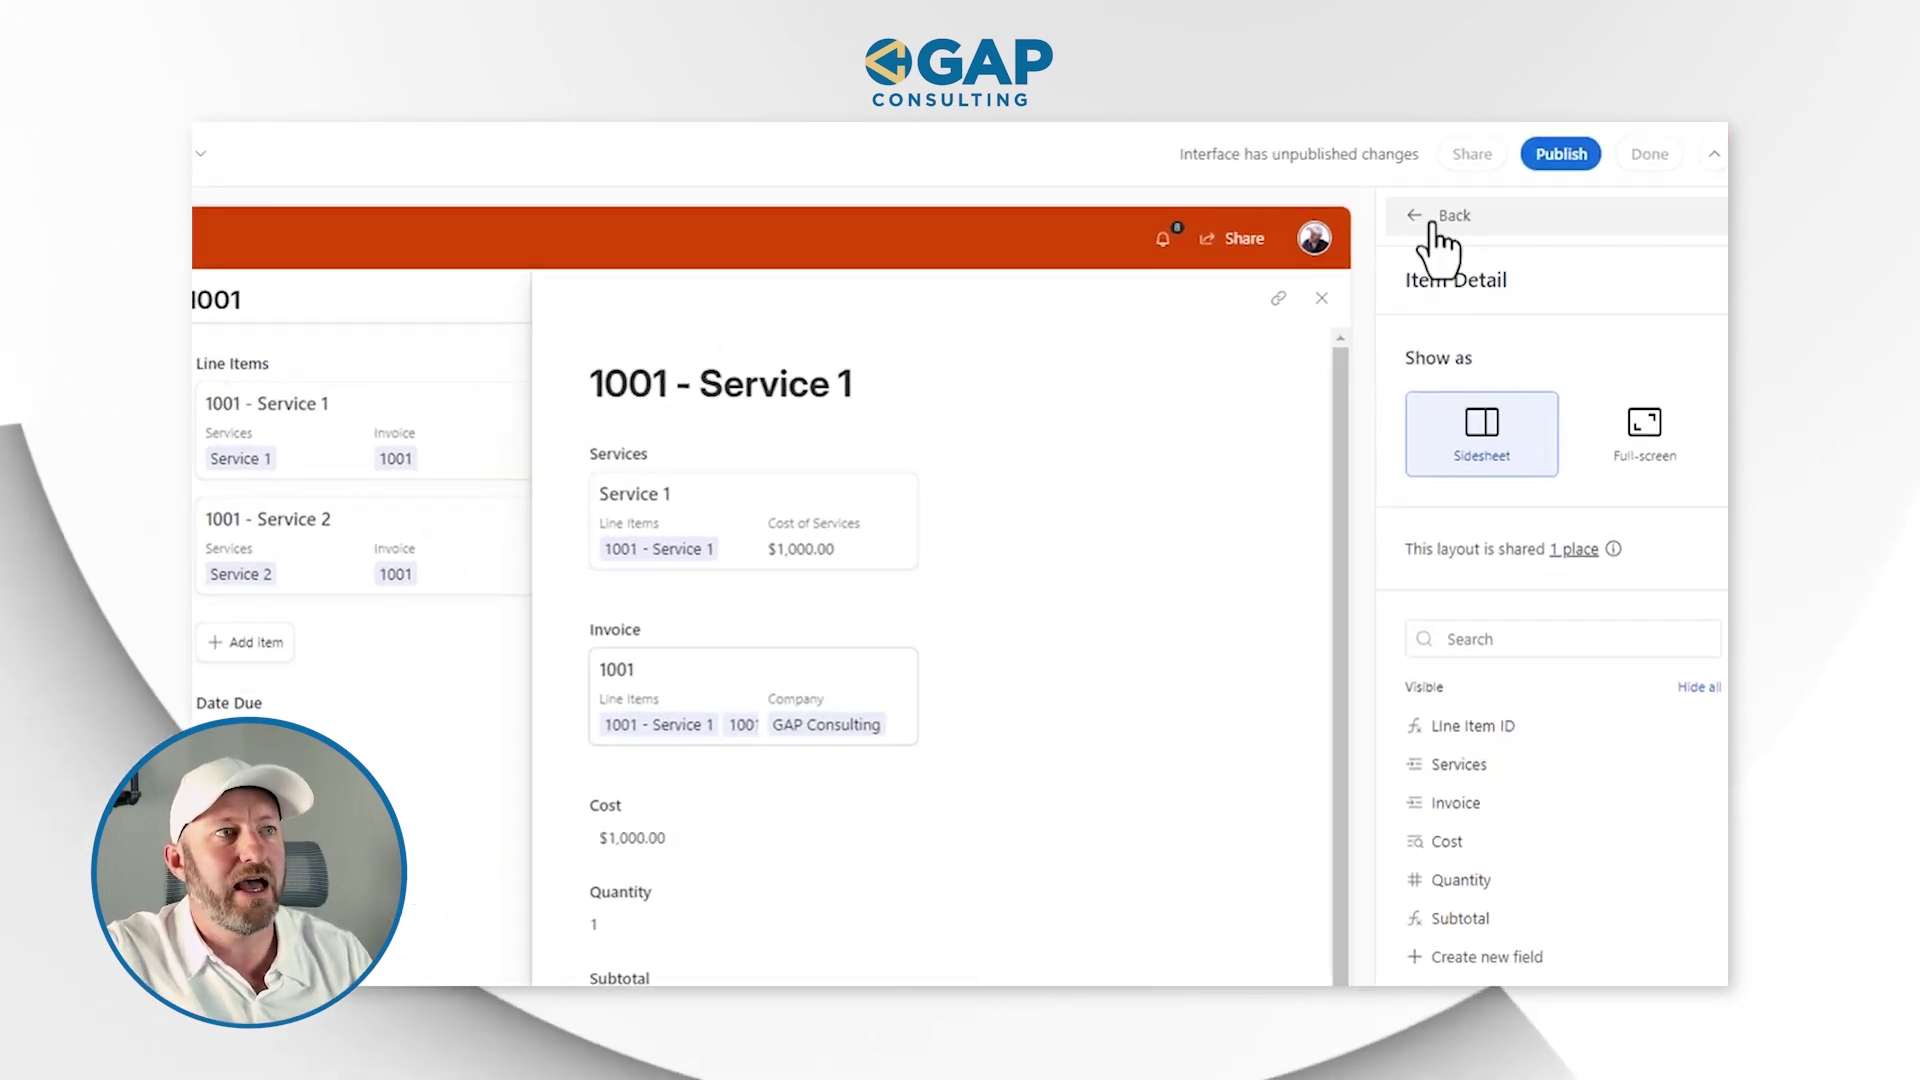
pyautogui.click(1437, 218)
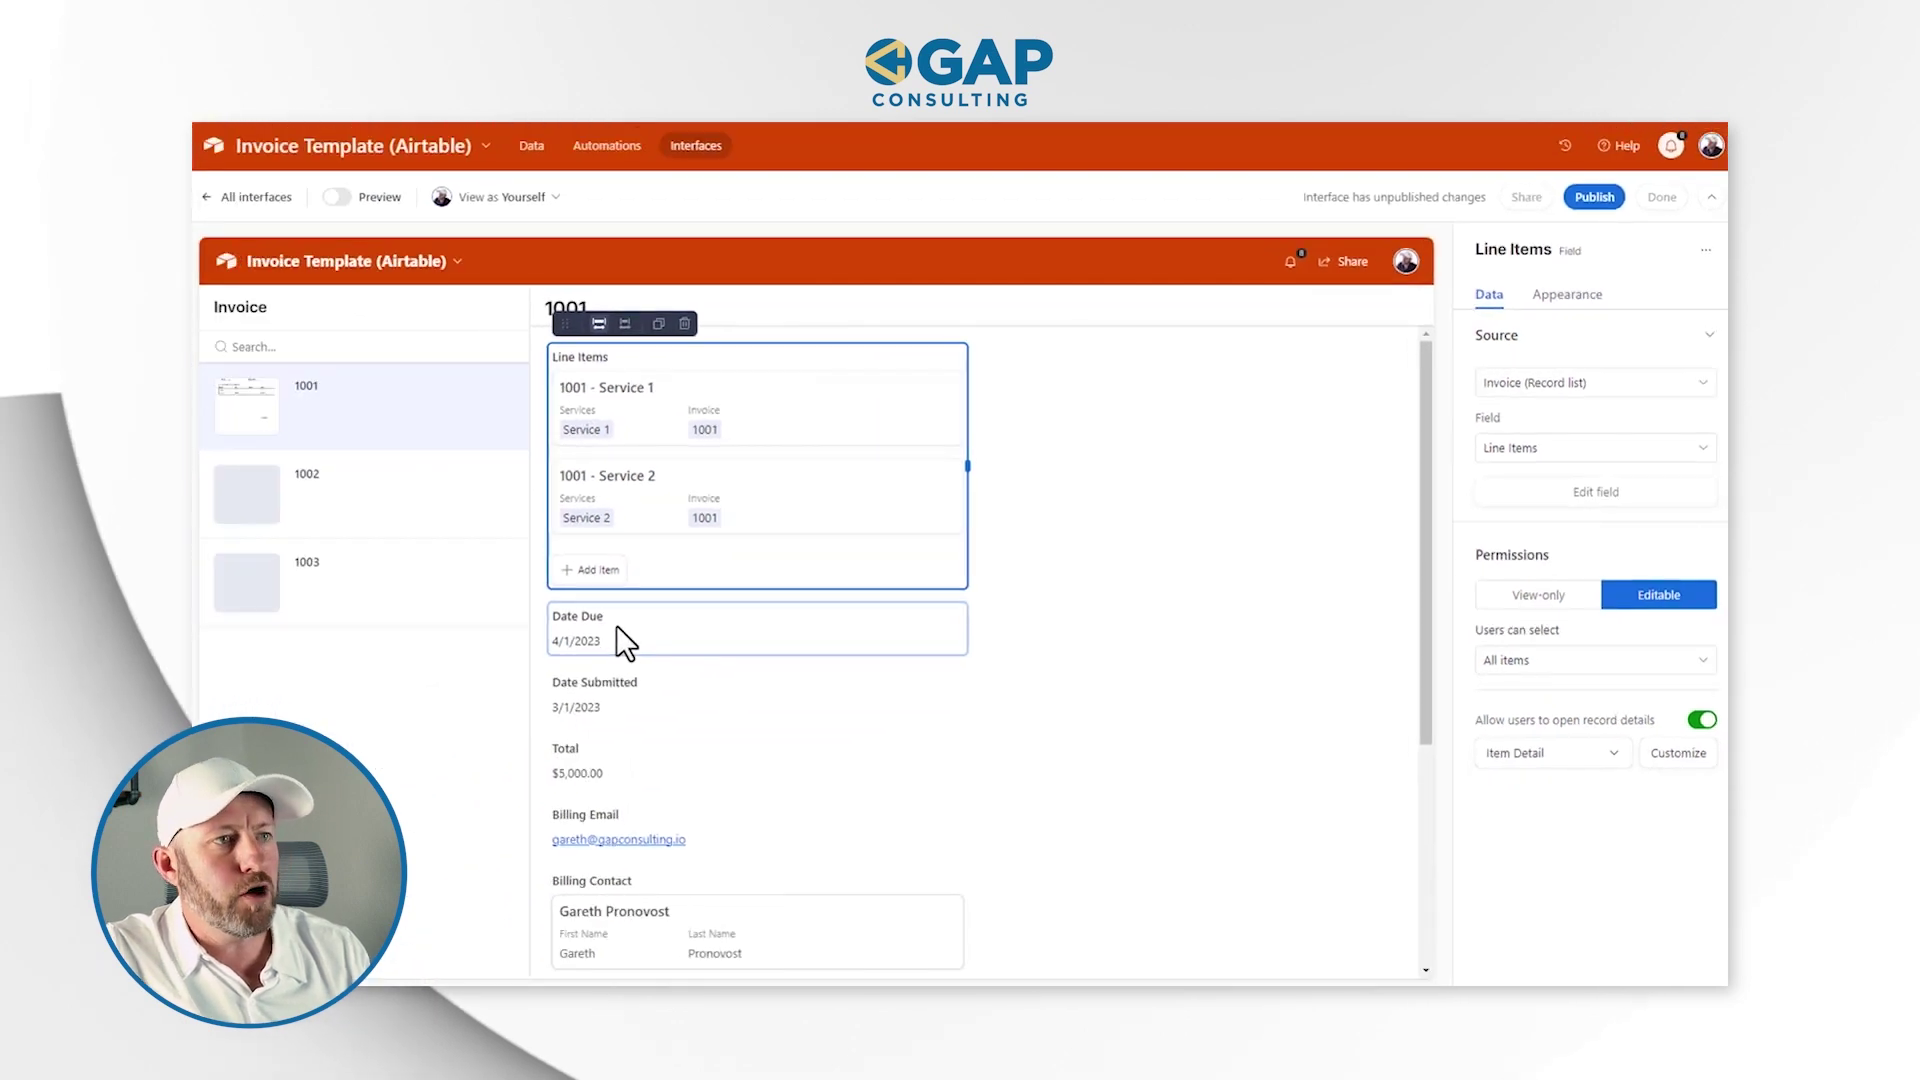
# Make the Date Due and Date Submitted elements editable
pyautogui.click(617, 628)
pyautogui.click(1662, 600)
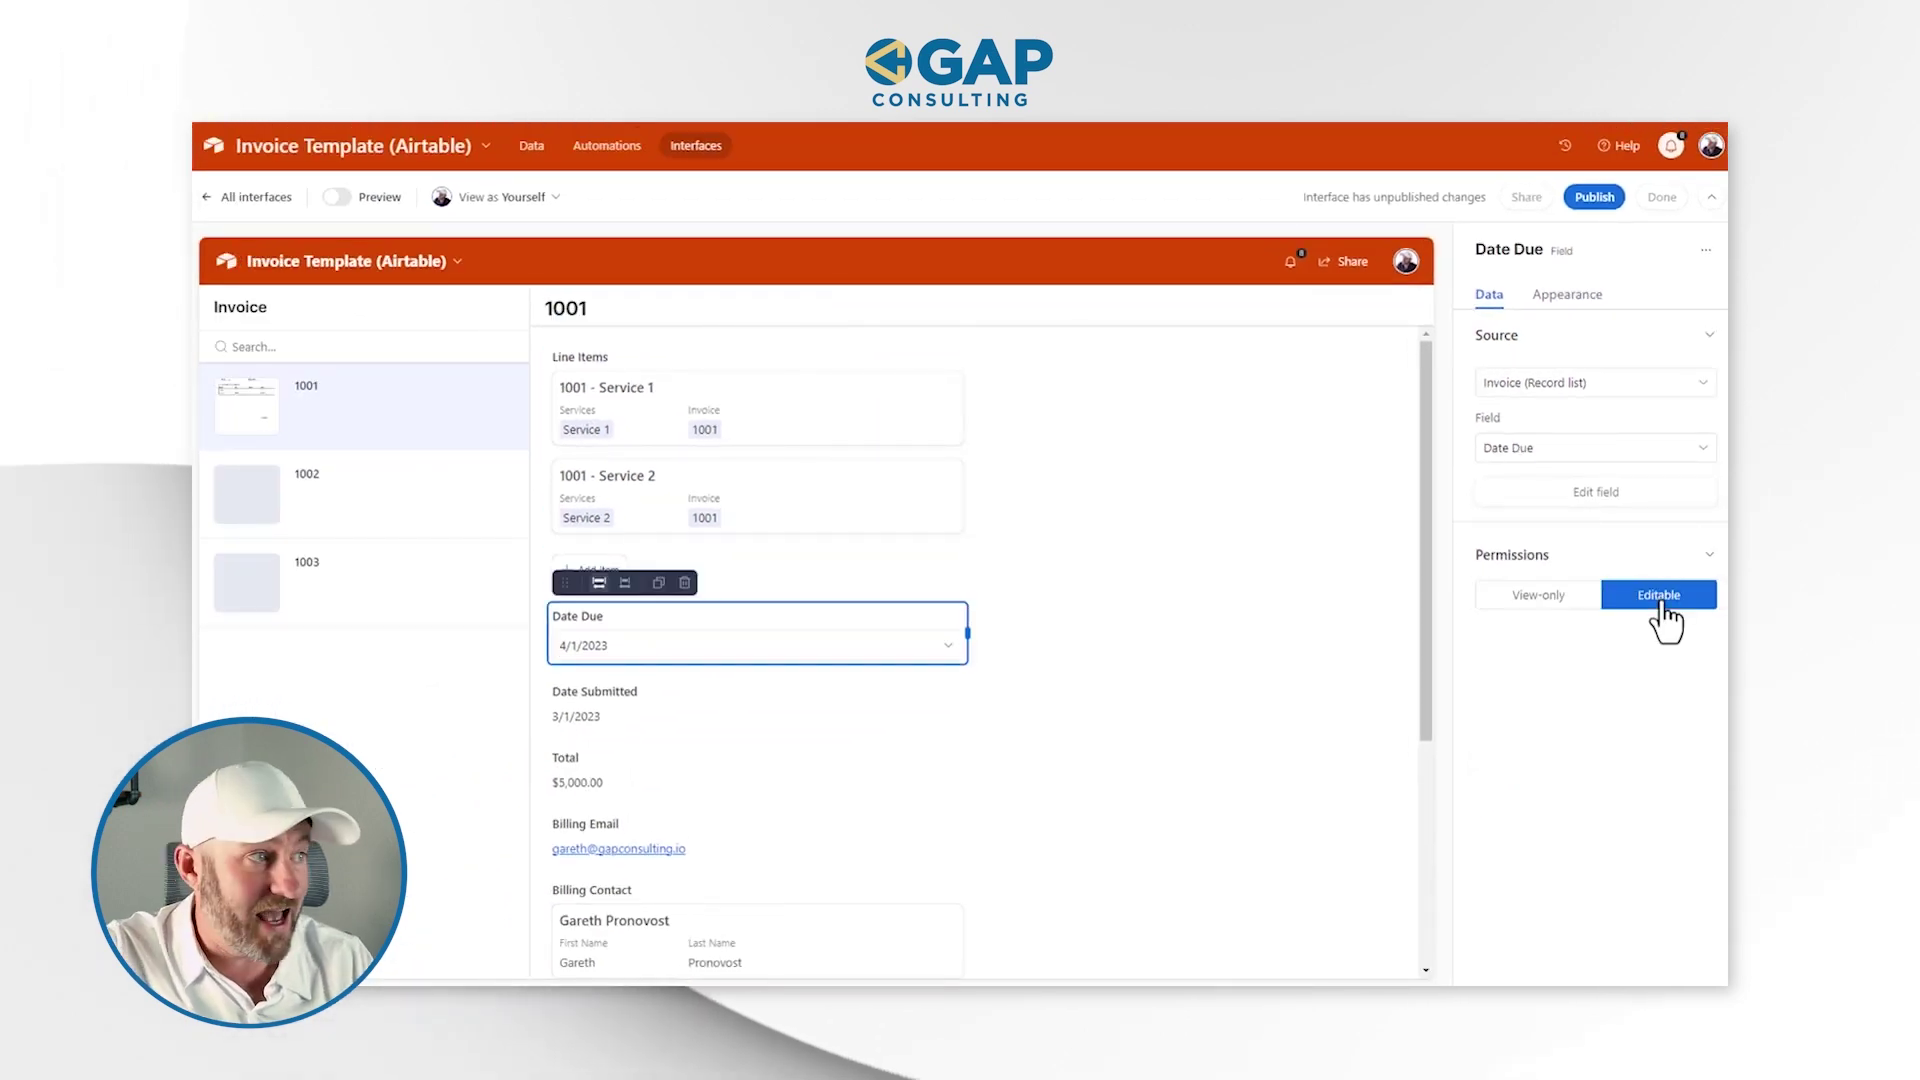
pyautogui.click(664, 720)
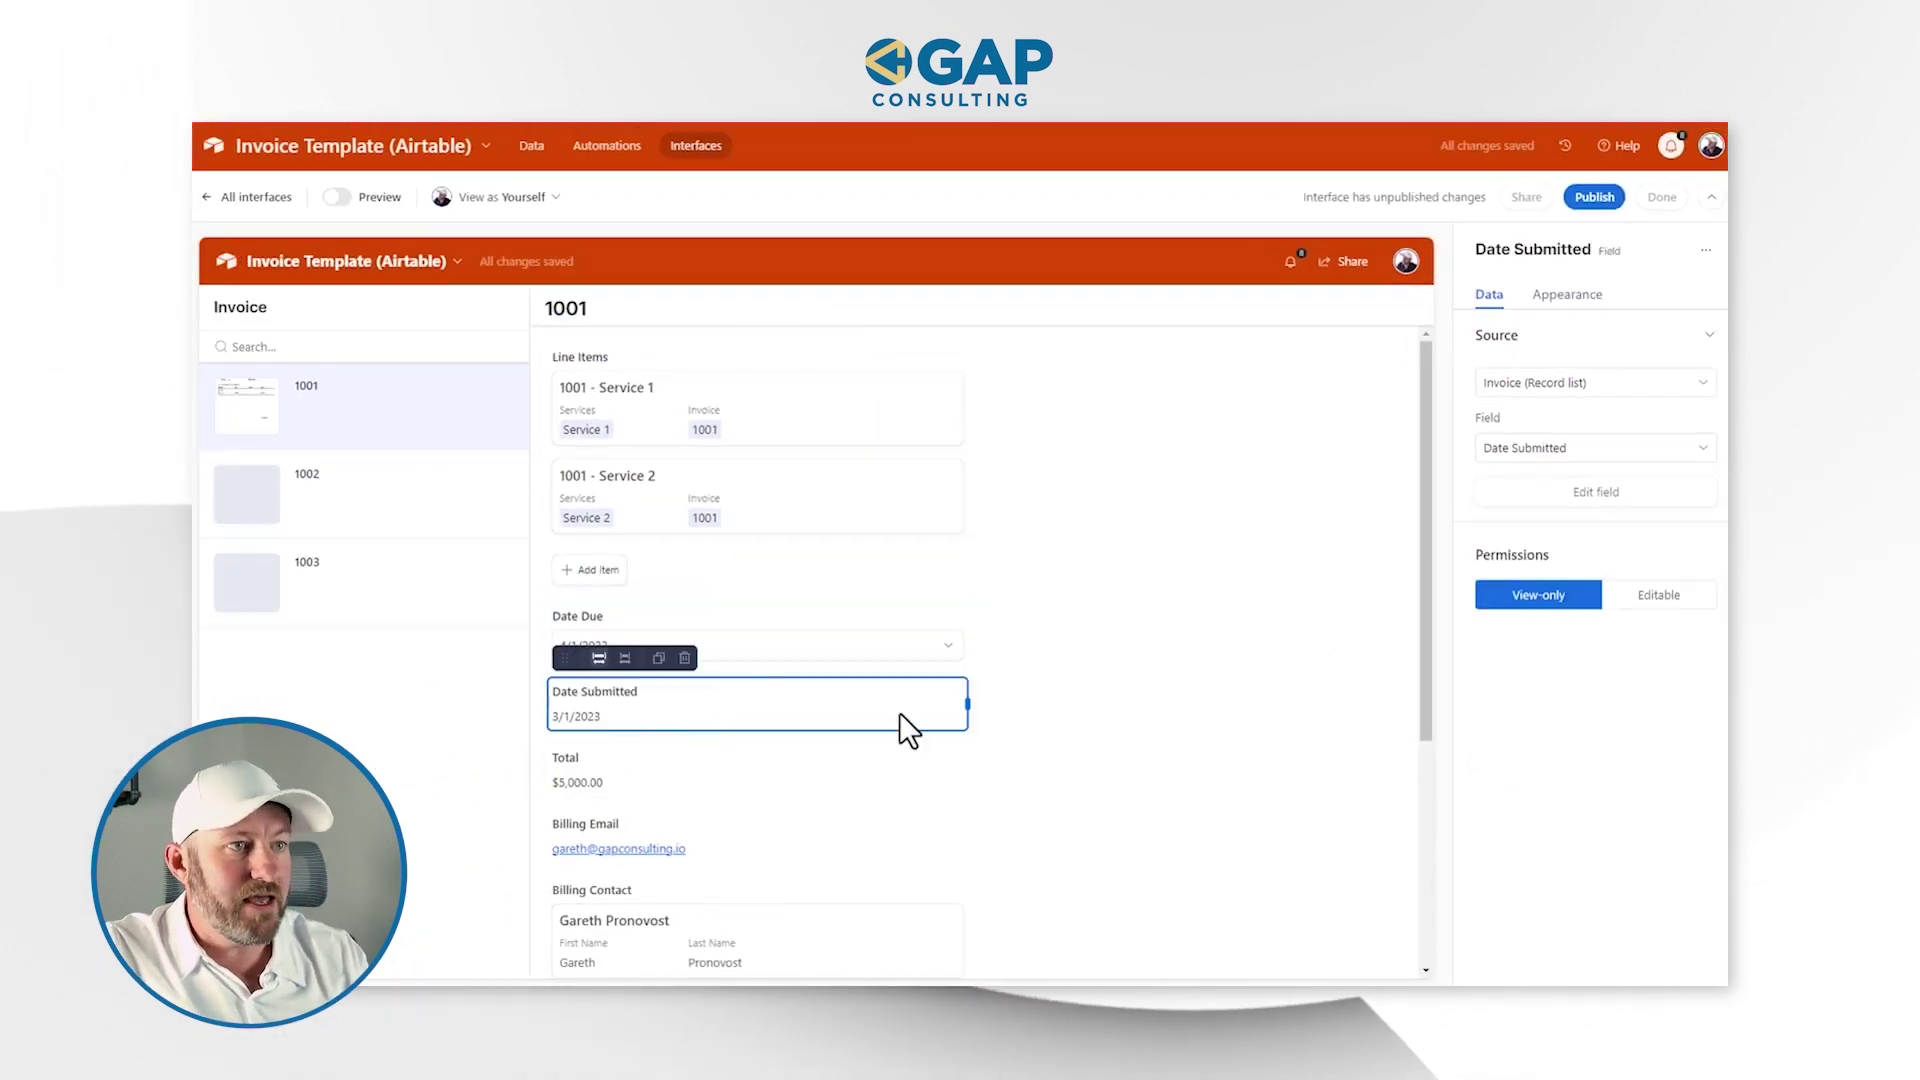
pyautogui.click(1657, 600)
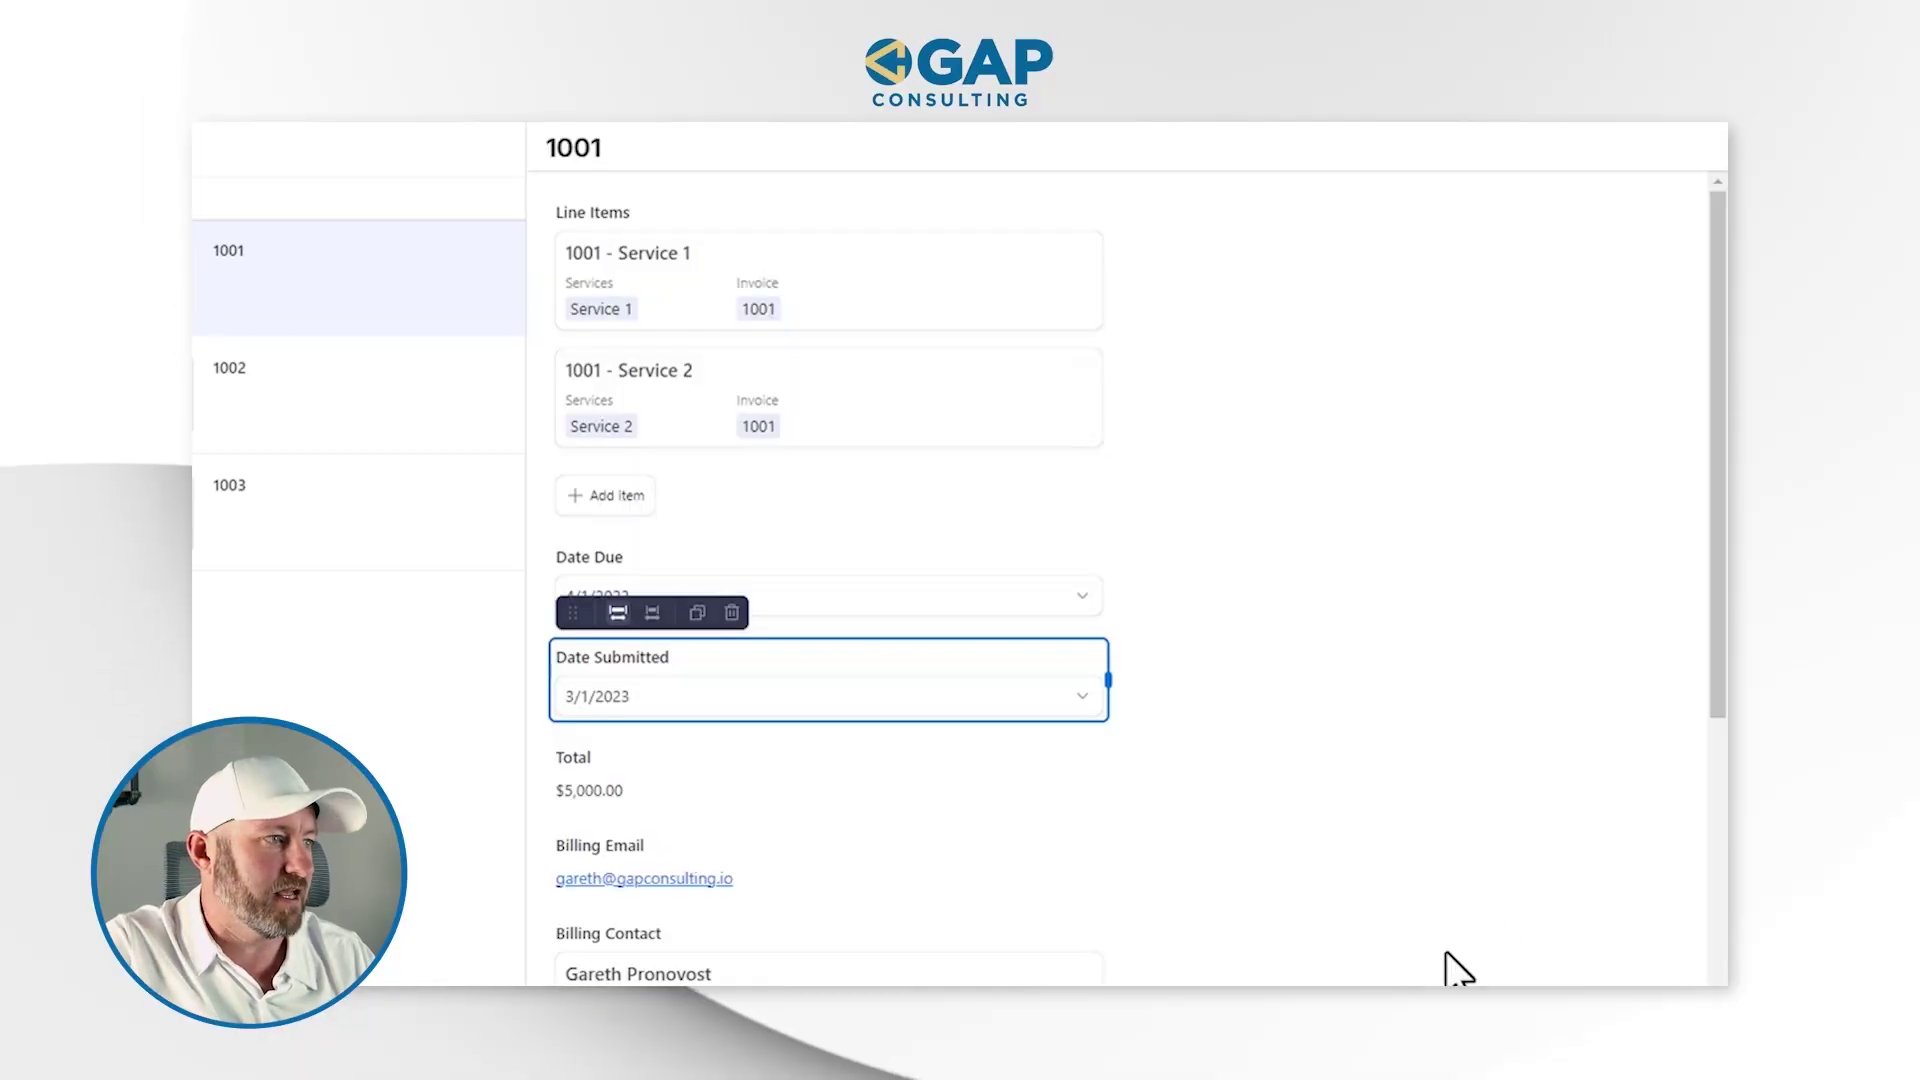
# Narrow the Billing Email element and move it to the top of the page beside Line Items
pyautogui.scroll(-2, 776, 856)
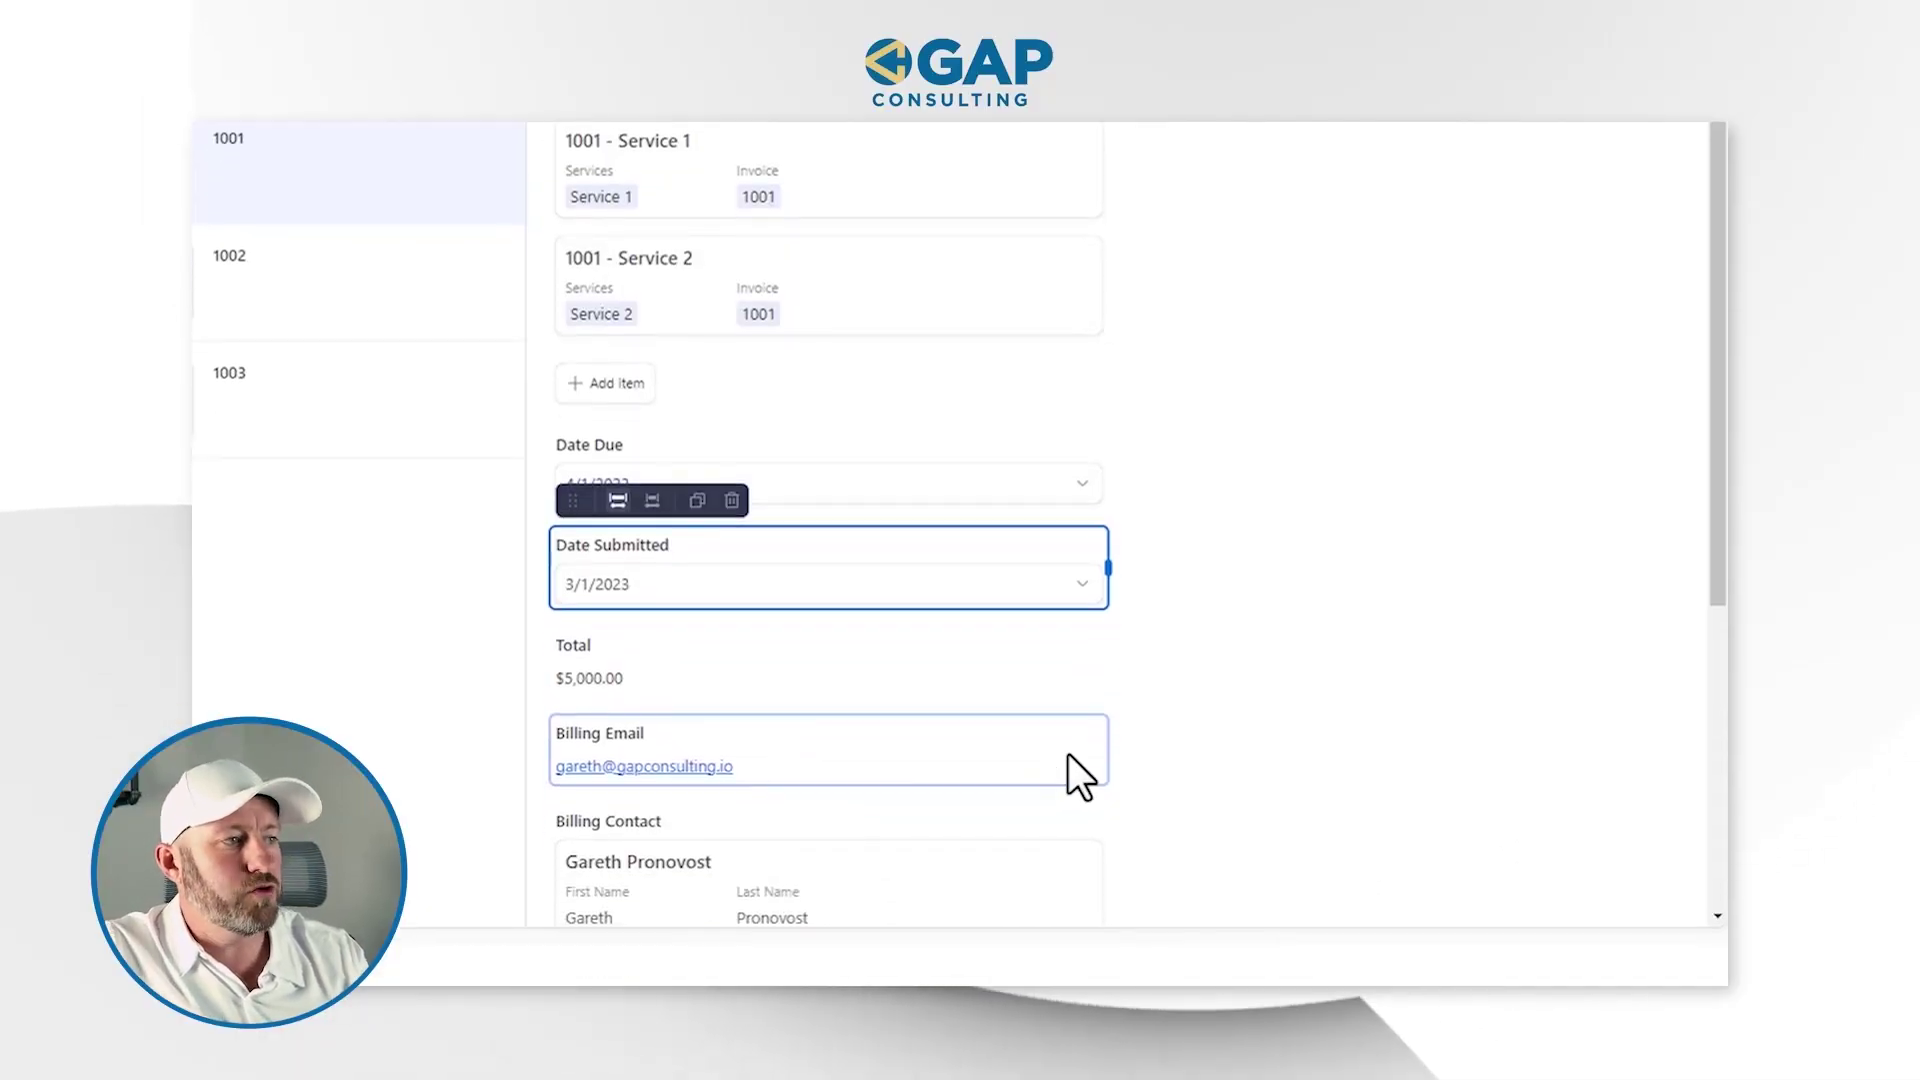
pyautogui.click(1072, 765)
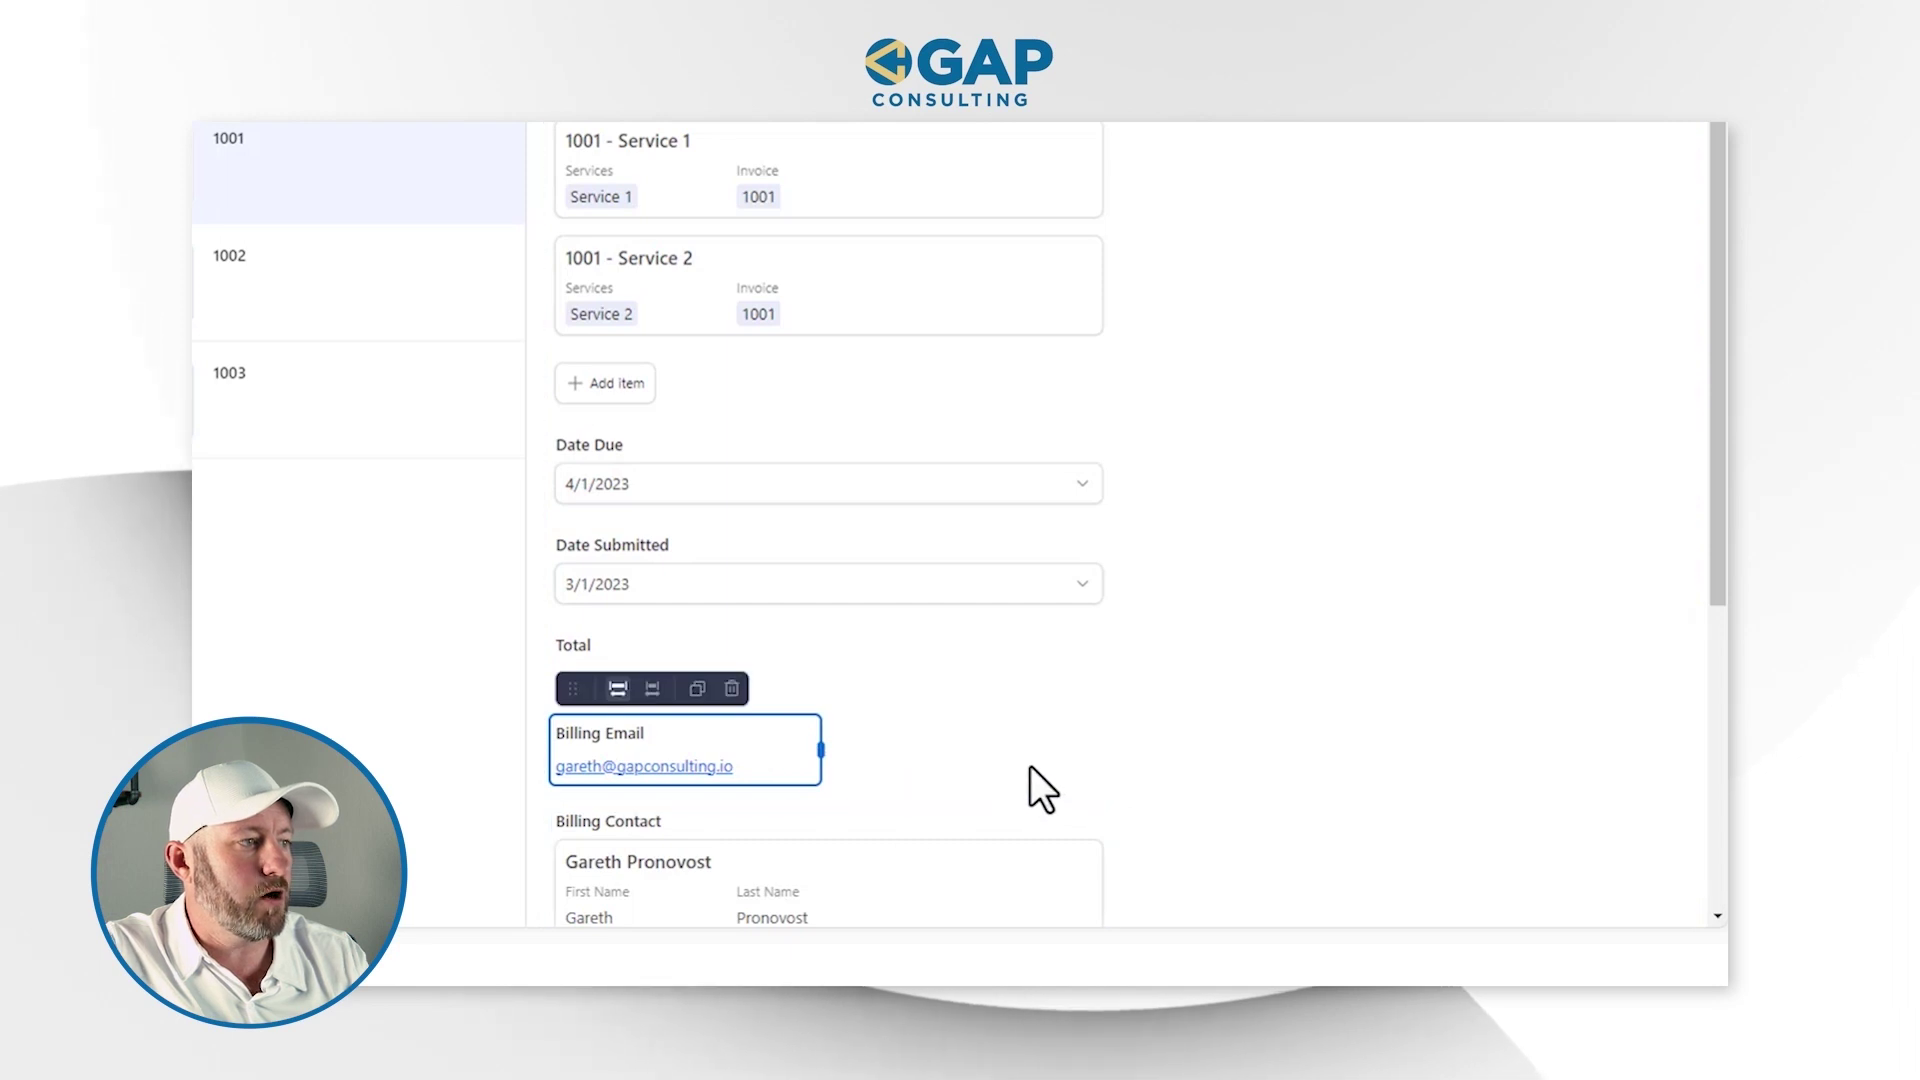
pyautogui.scroll(-4, 878, 772)
pyautogui.scroll(2, 800, 630)
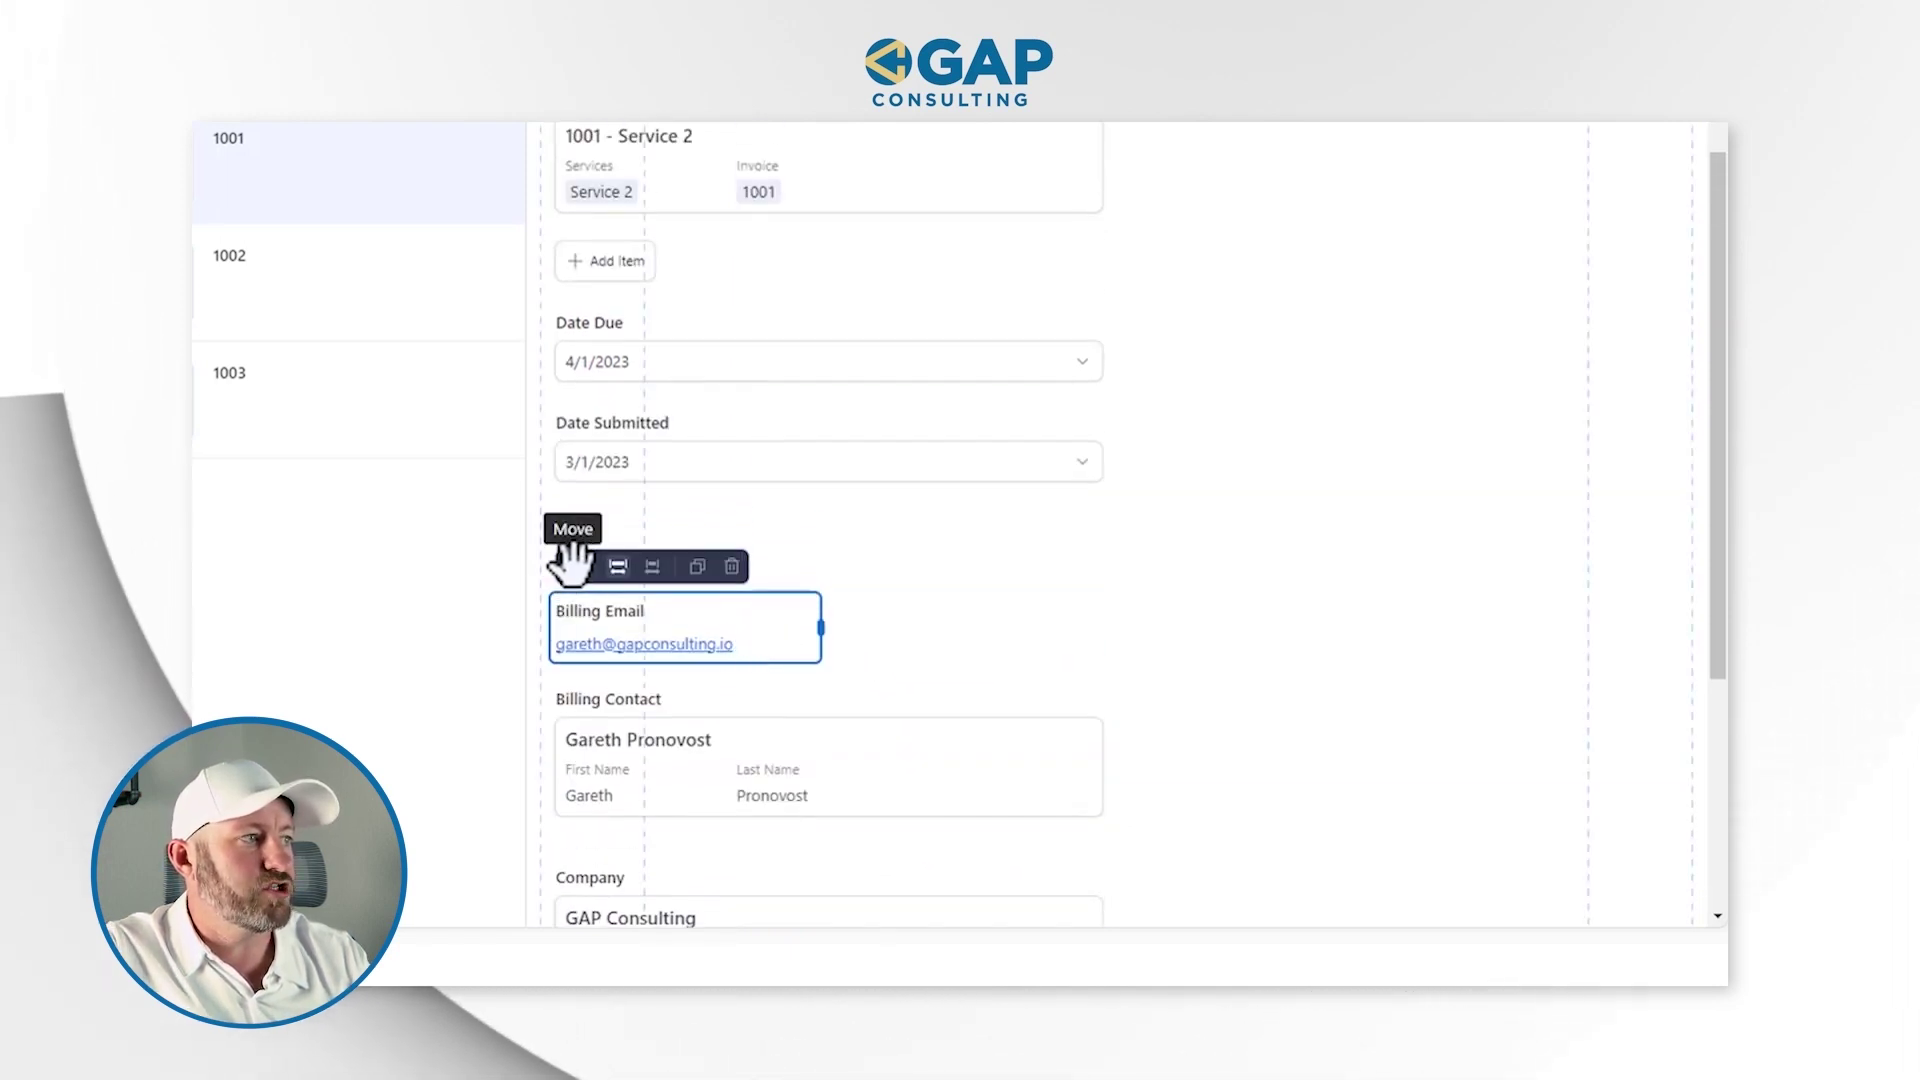
pyautogui.moveTo(568, 560); pyautogui.dragTo(1046, 202)
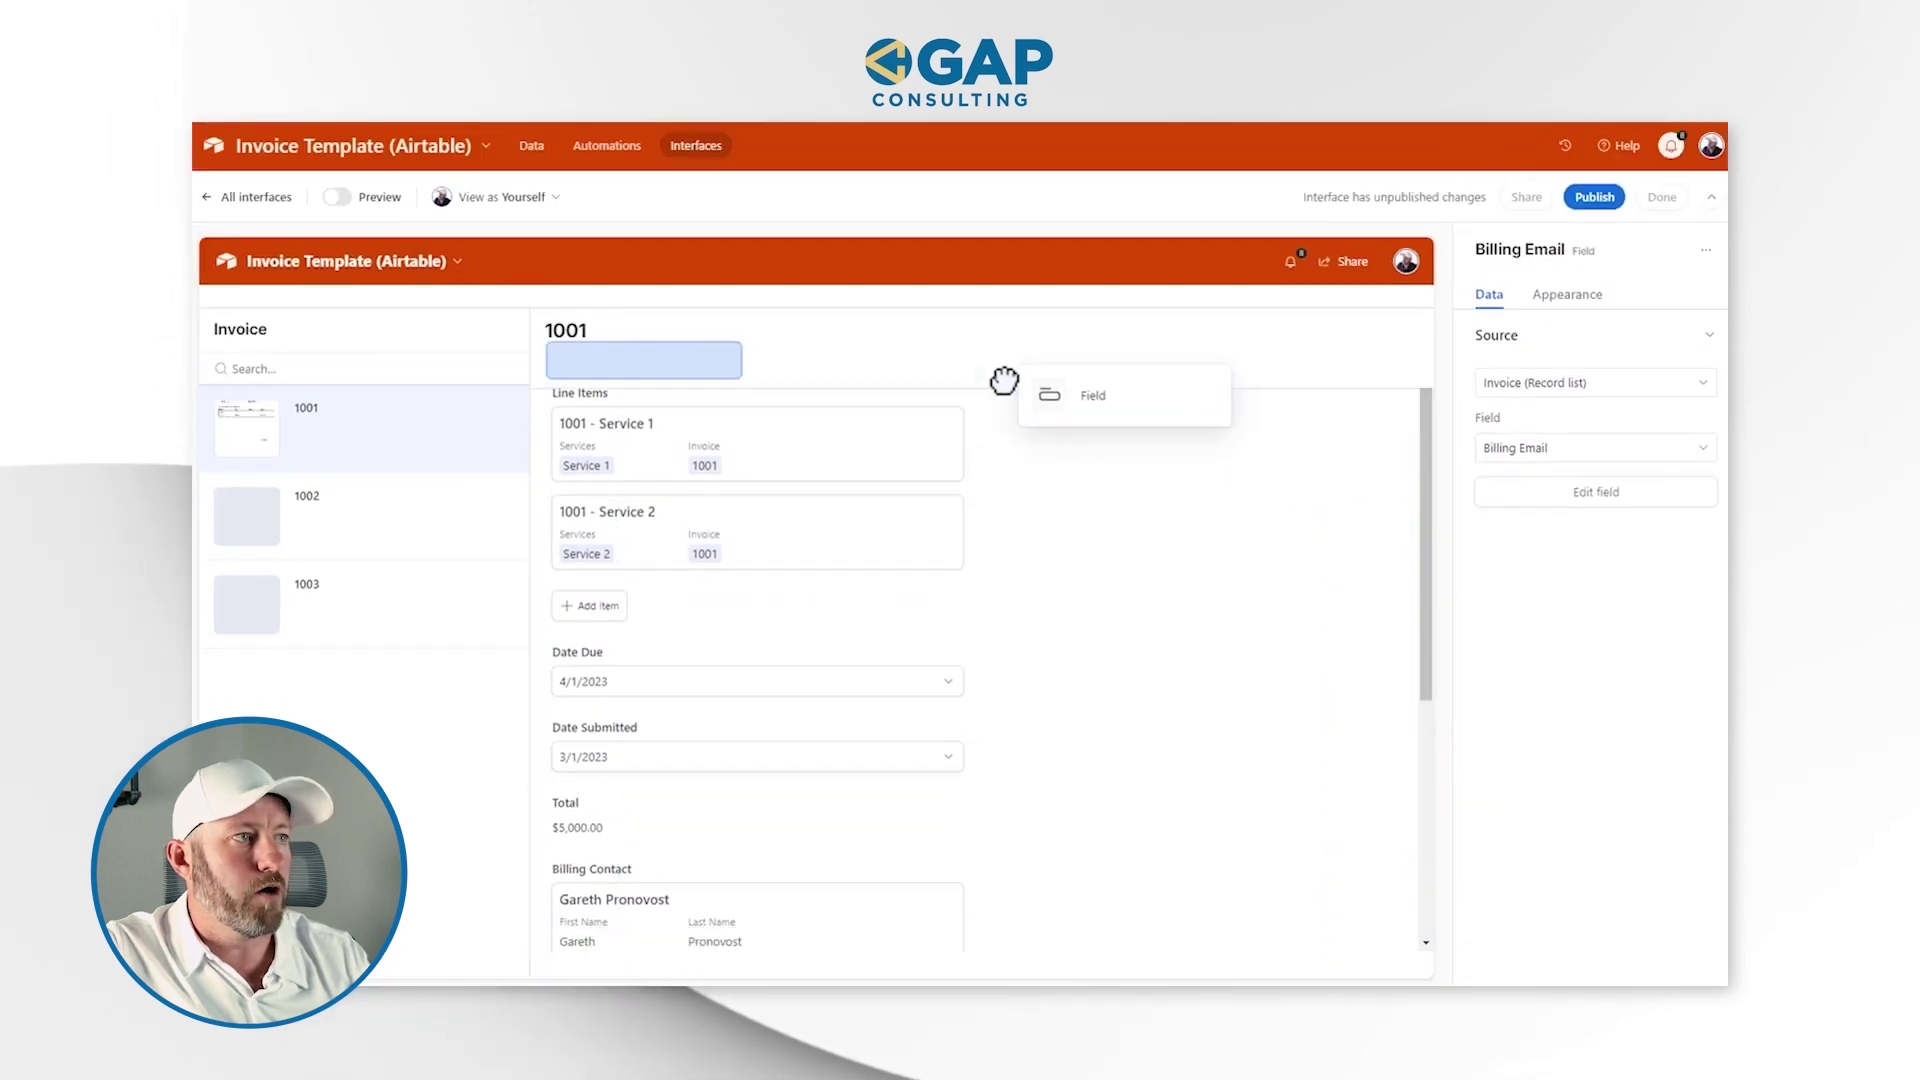
pyautogui.moveTo(918, 454); pyautogui.dragTo(1080, 424)
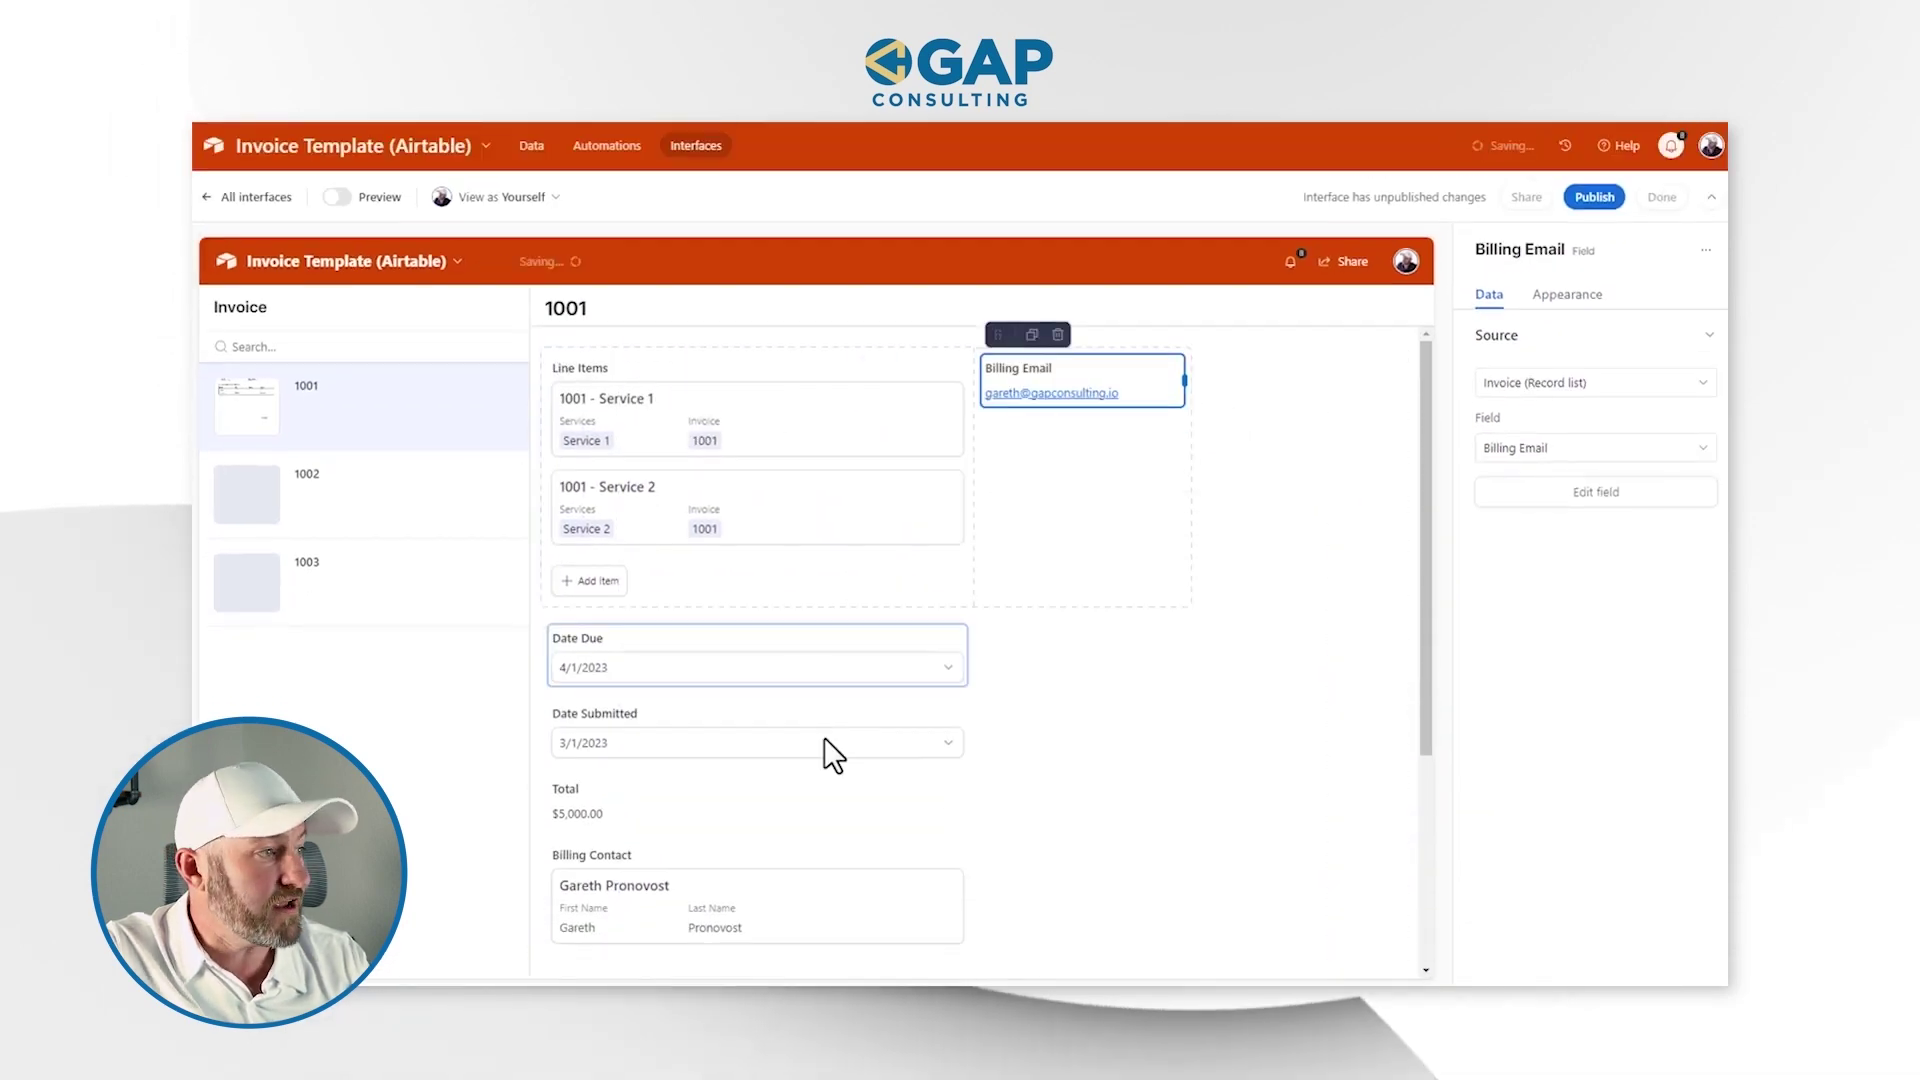
# Place Billing Contact beside Billing Email, with a widened Line Items element below it next to stacked Date Submitted and Date Due
pyautogui.moveTo(600, 793); pyautogui.dragTo(621, 440)
pyautogui.moveTo(874, 459); pyautogui.dragTo(650, 665)
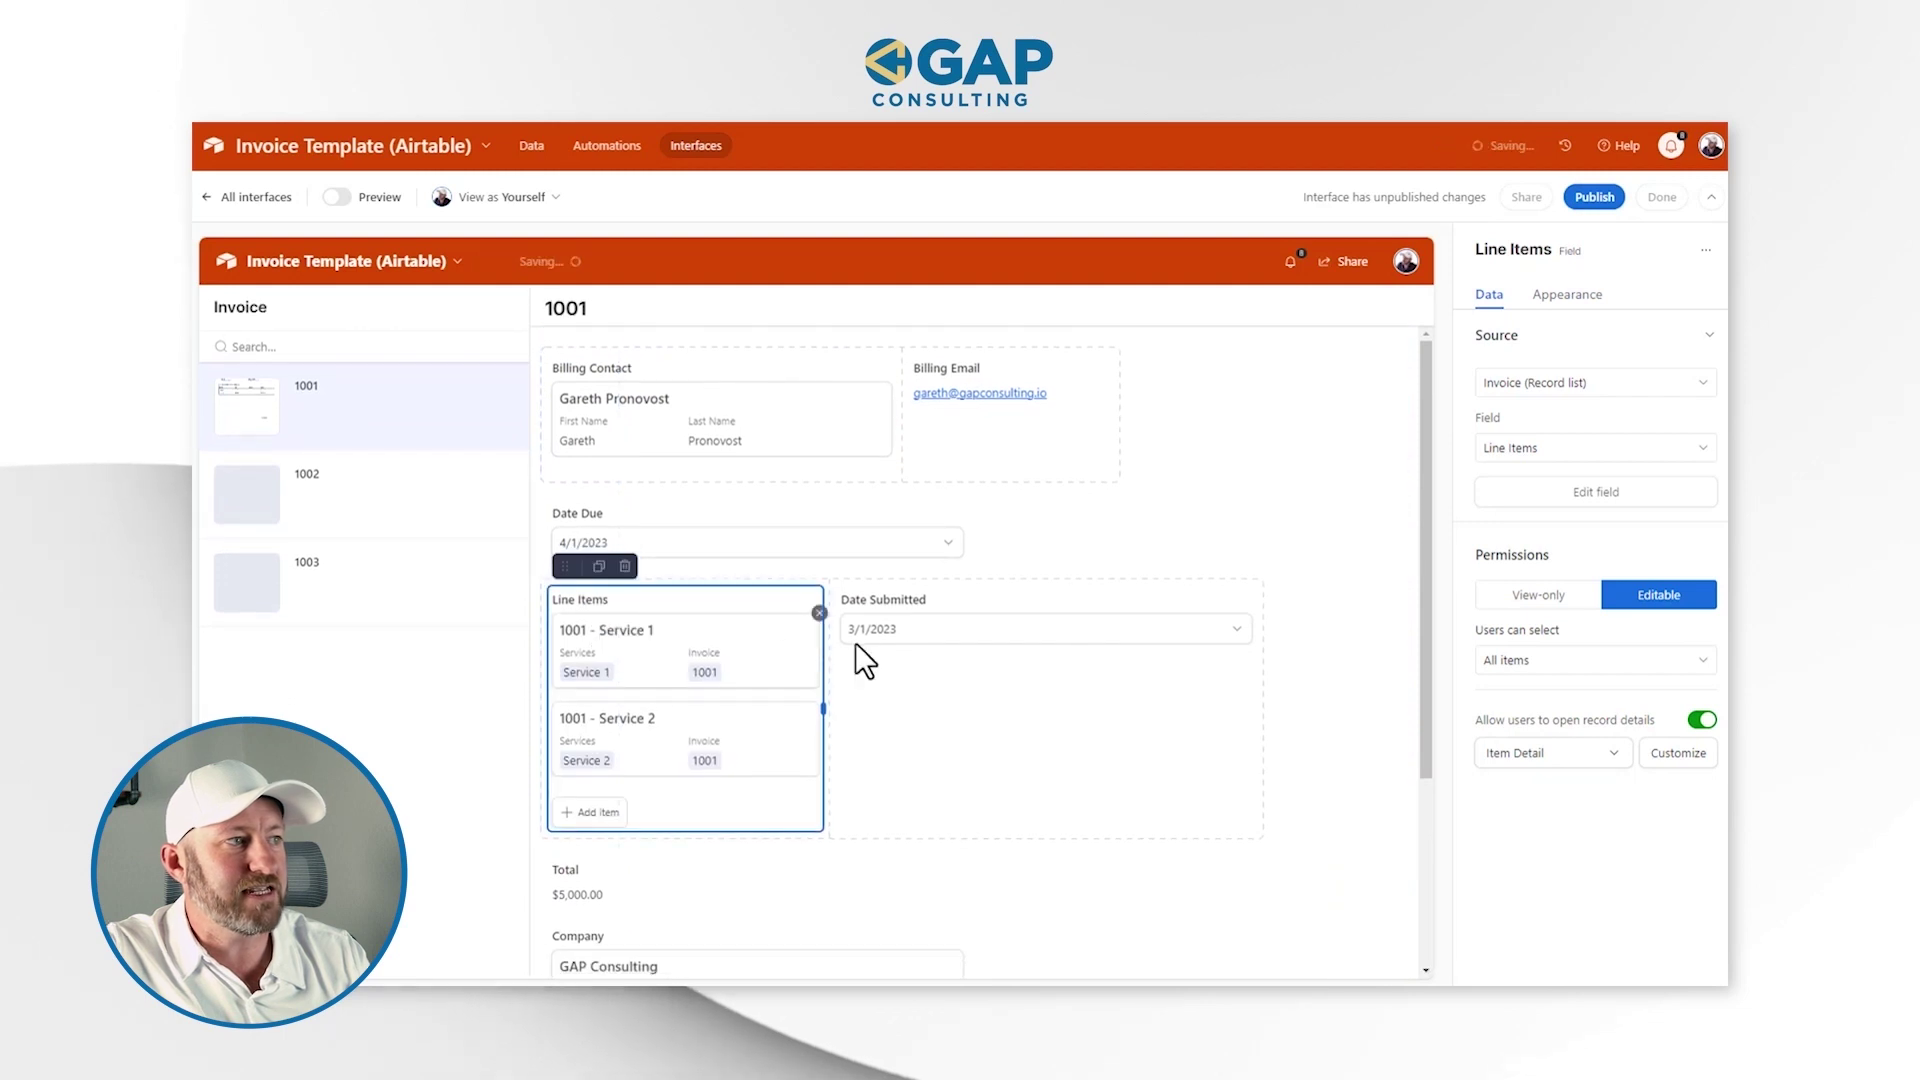
pyautogui.moveTo(722, 513); pyautogui.dragTo(937, 688)
pyautogui.moveTo(820, 630); pyautogui.dragTo(977, 624)
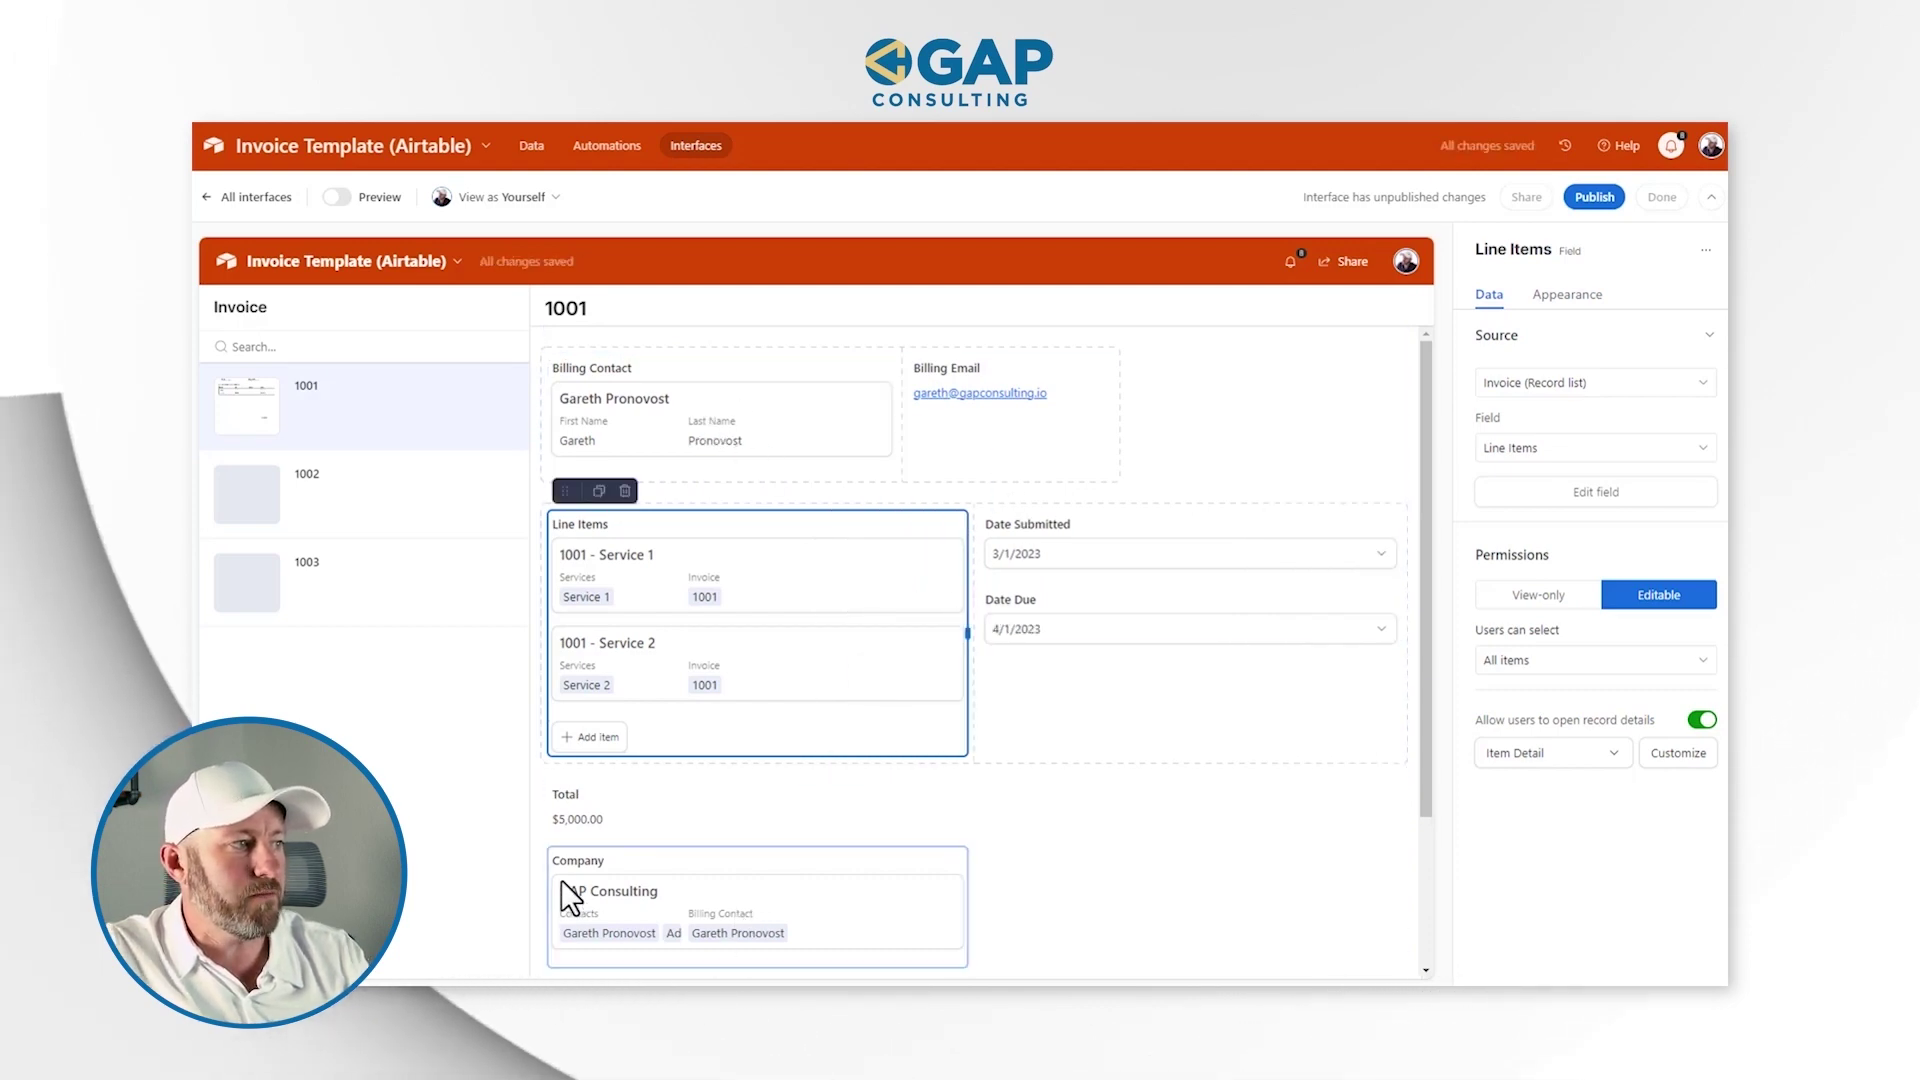
# Move the Company element to the first row before Billing Contact and make it editable for all records
pyautogui.moveTo(567, 870); pyautogui.dragTo(565, 440)
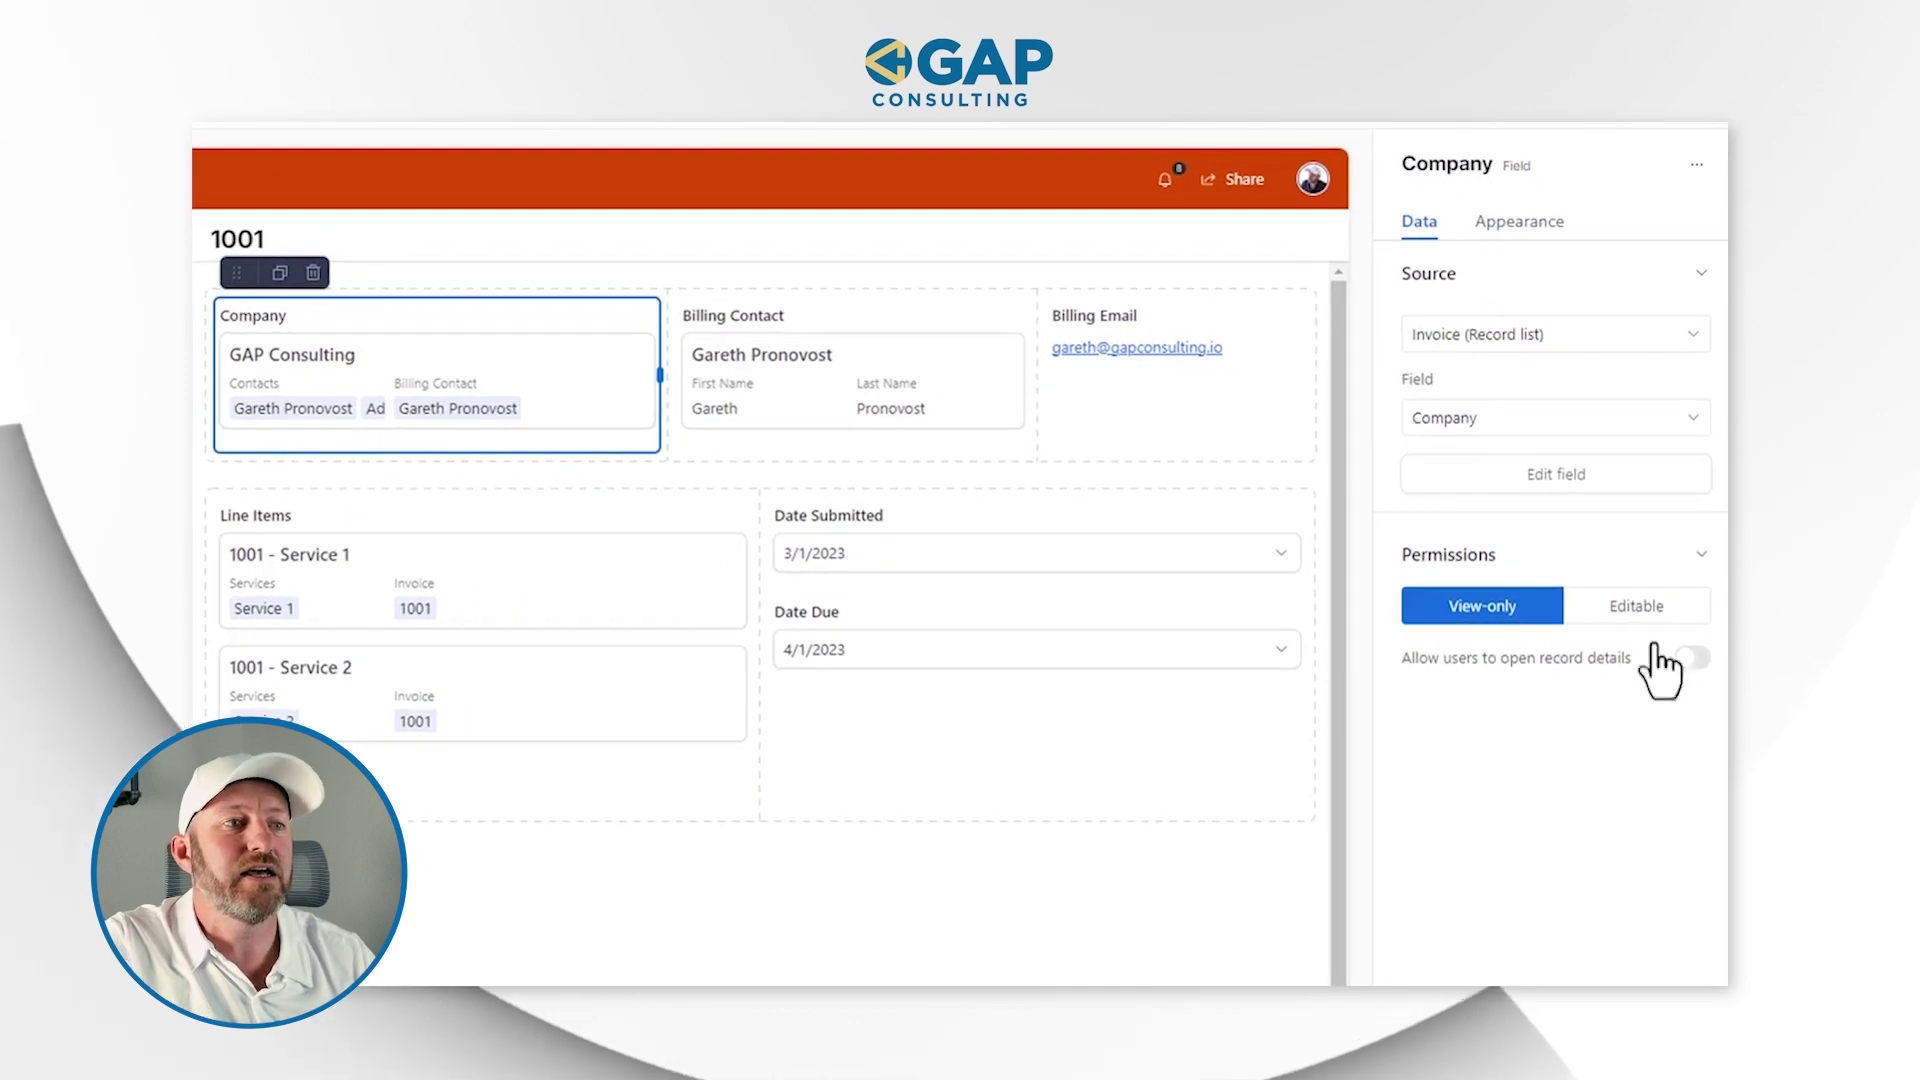
pyautogui.click(1636, 607)
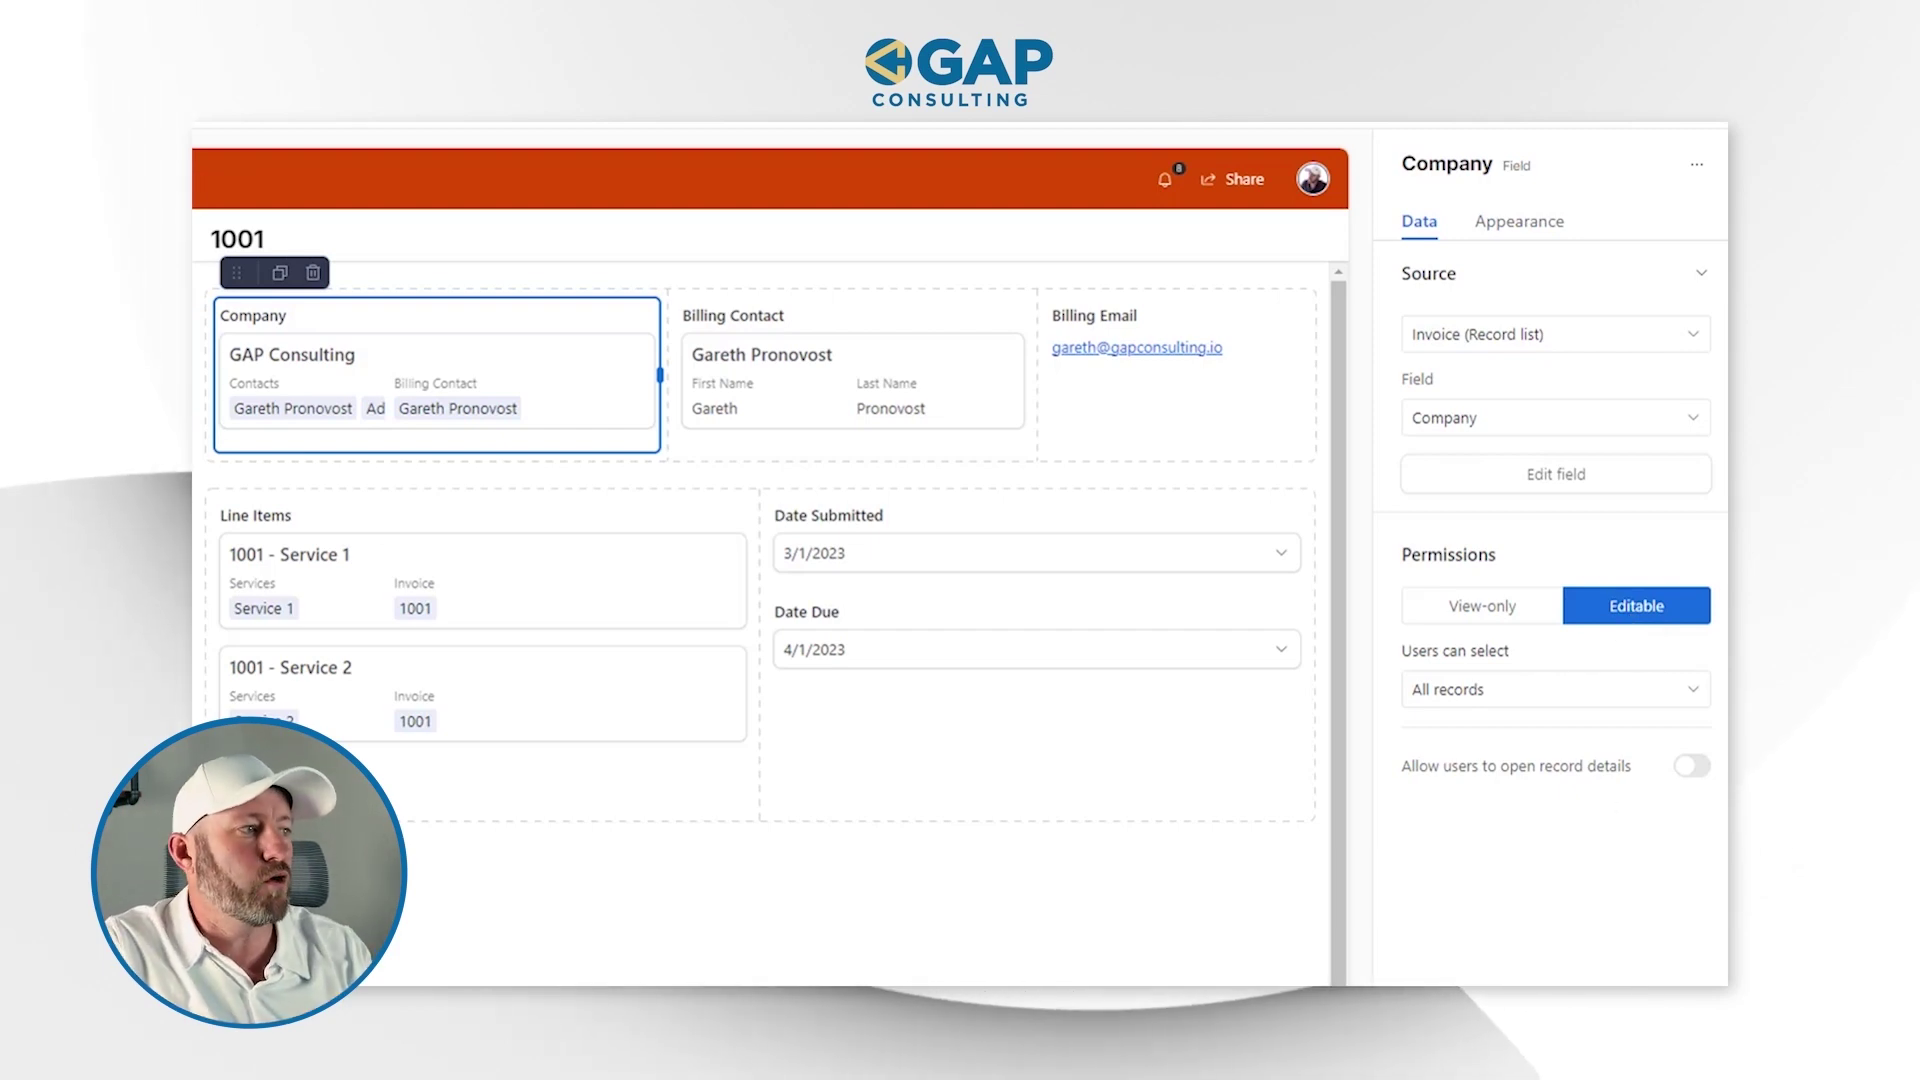
pyautogui.click(596, 818)
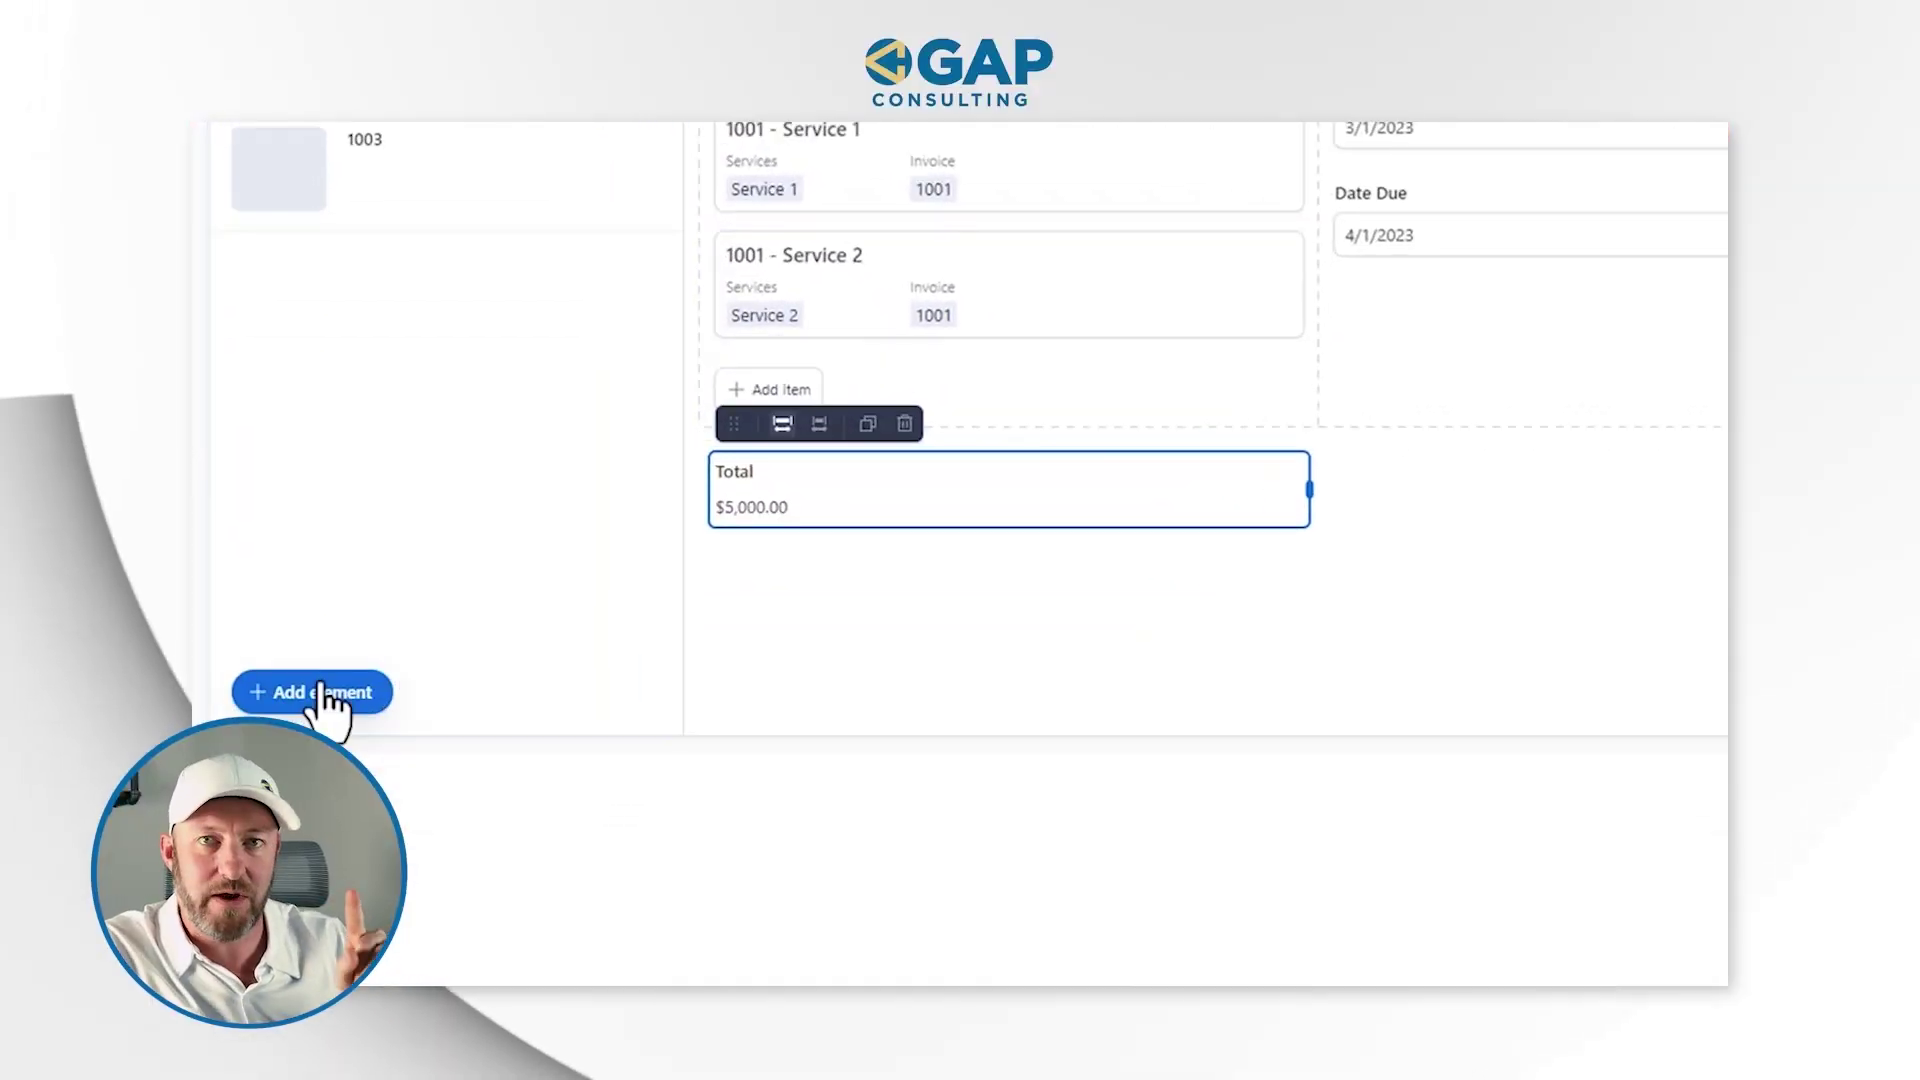
# Add a Button element to the page header beside the record title
pyautogui.click(322, 693)
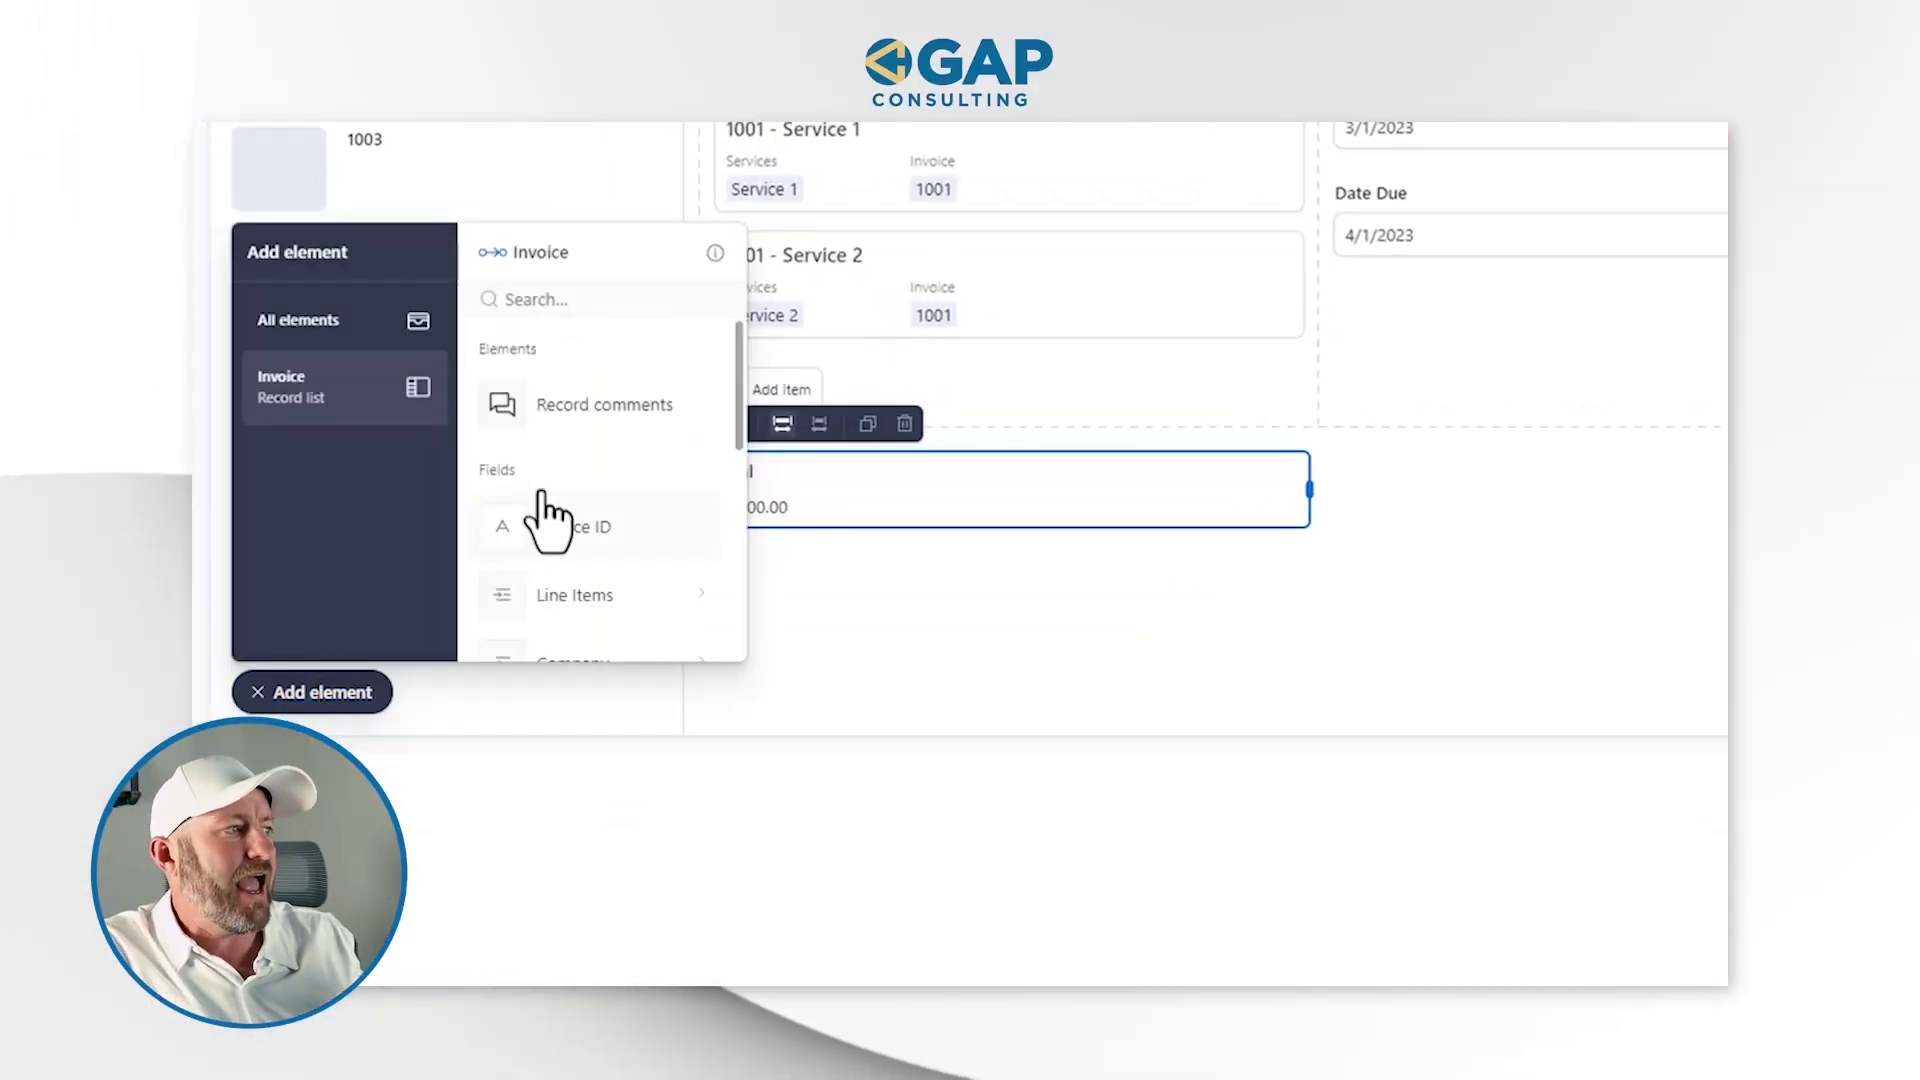
pyautogui.click(312, 332)
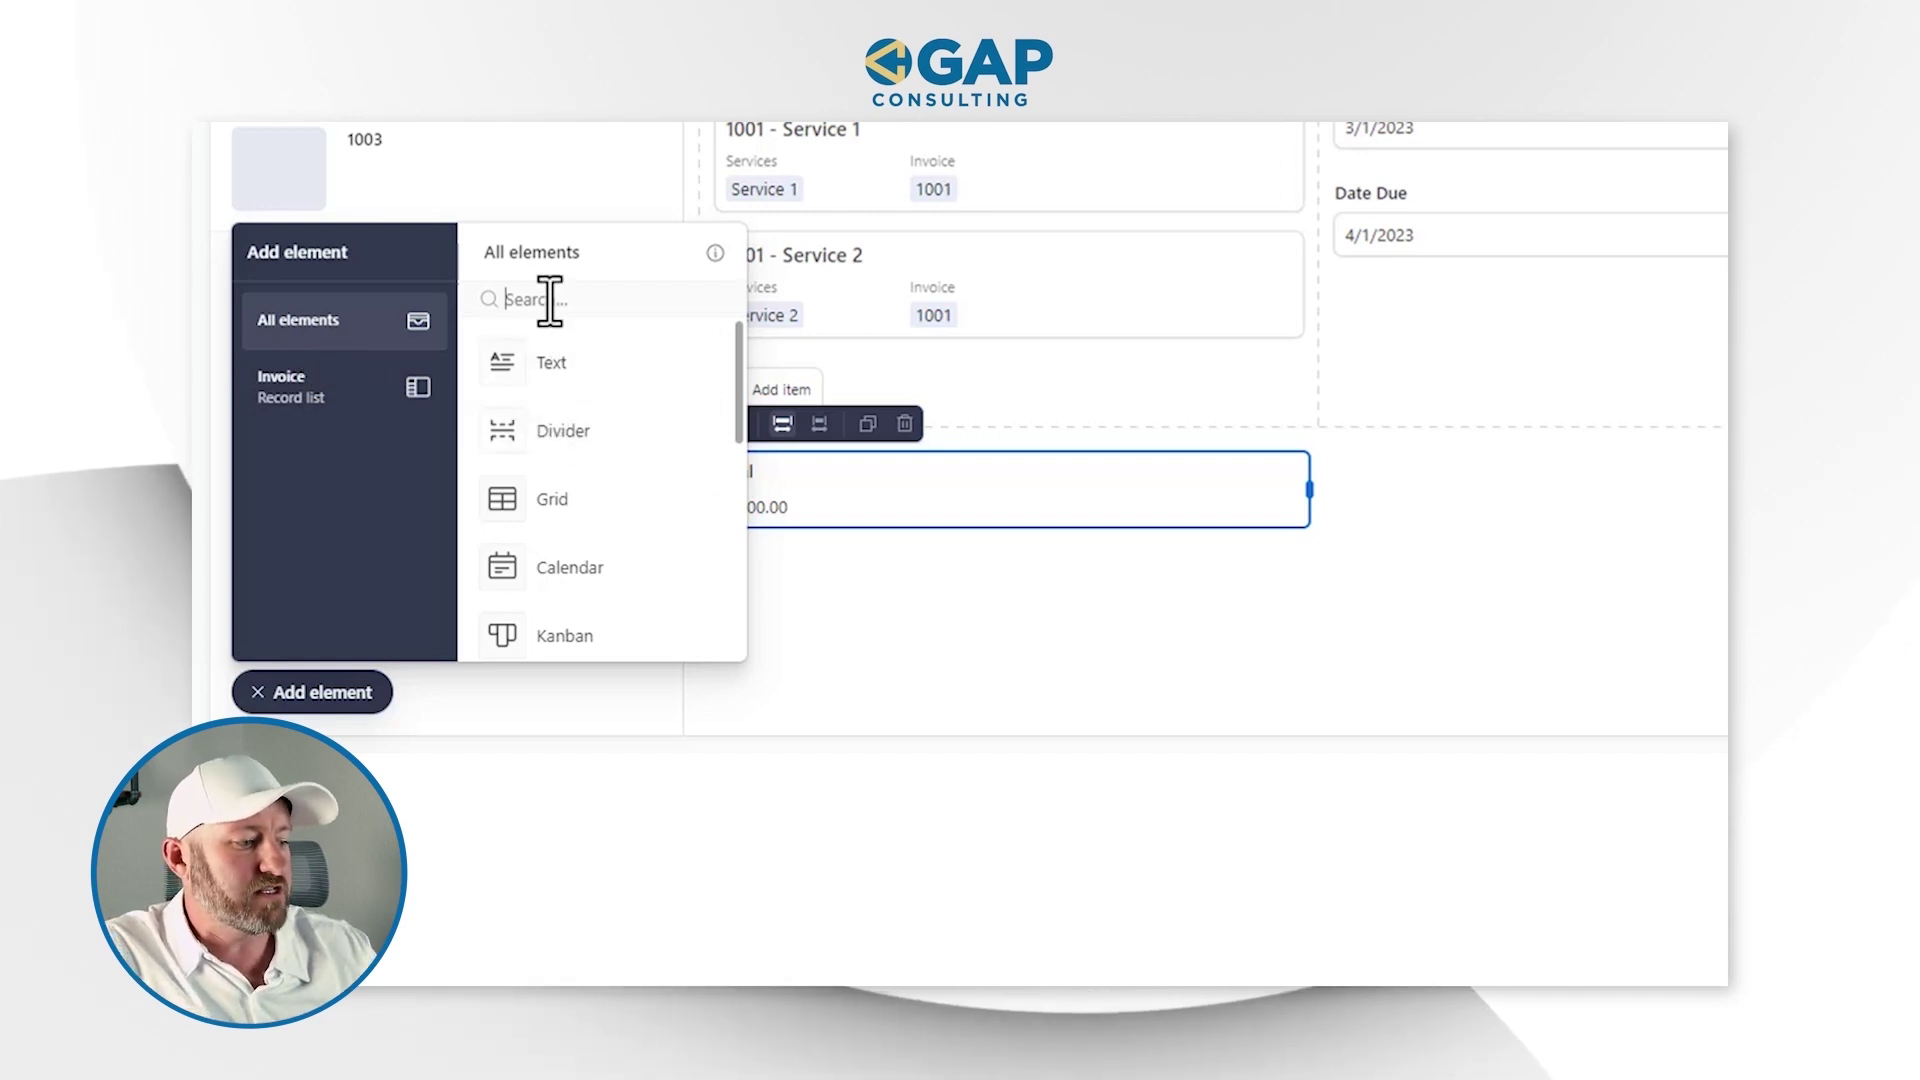
pyautogui.write('but')
pyautogui.click(551, 368)
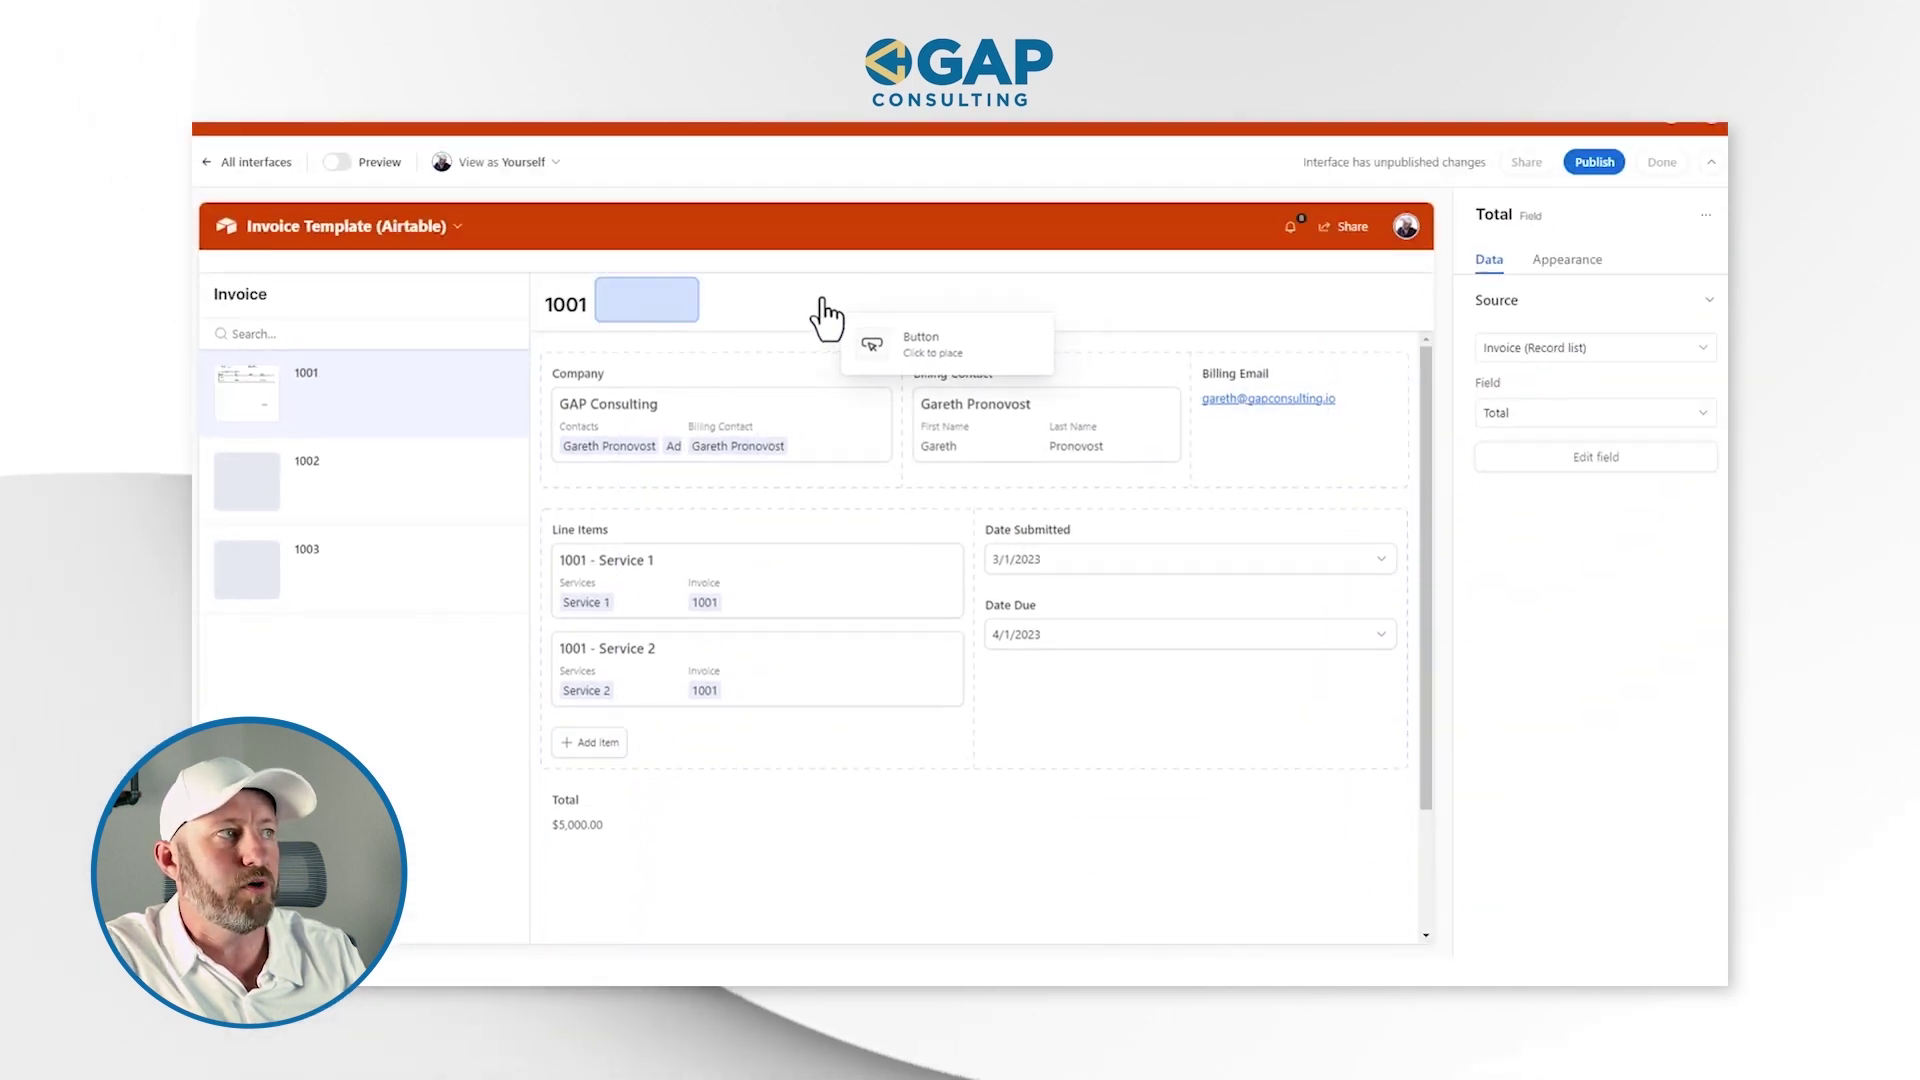
pyautogui.click(828, 318)
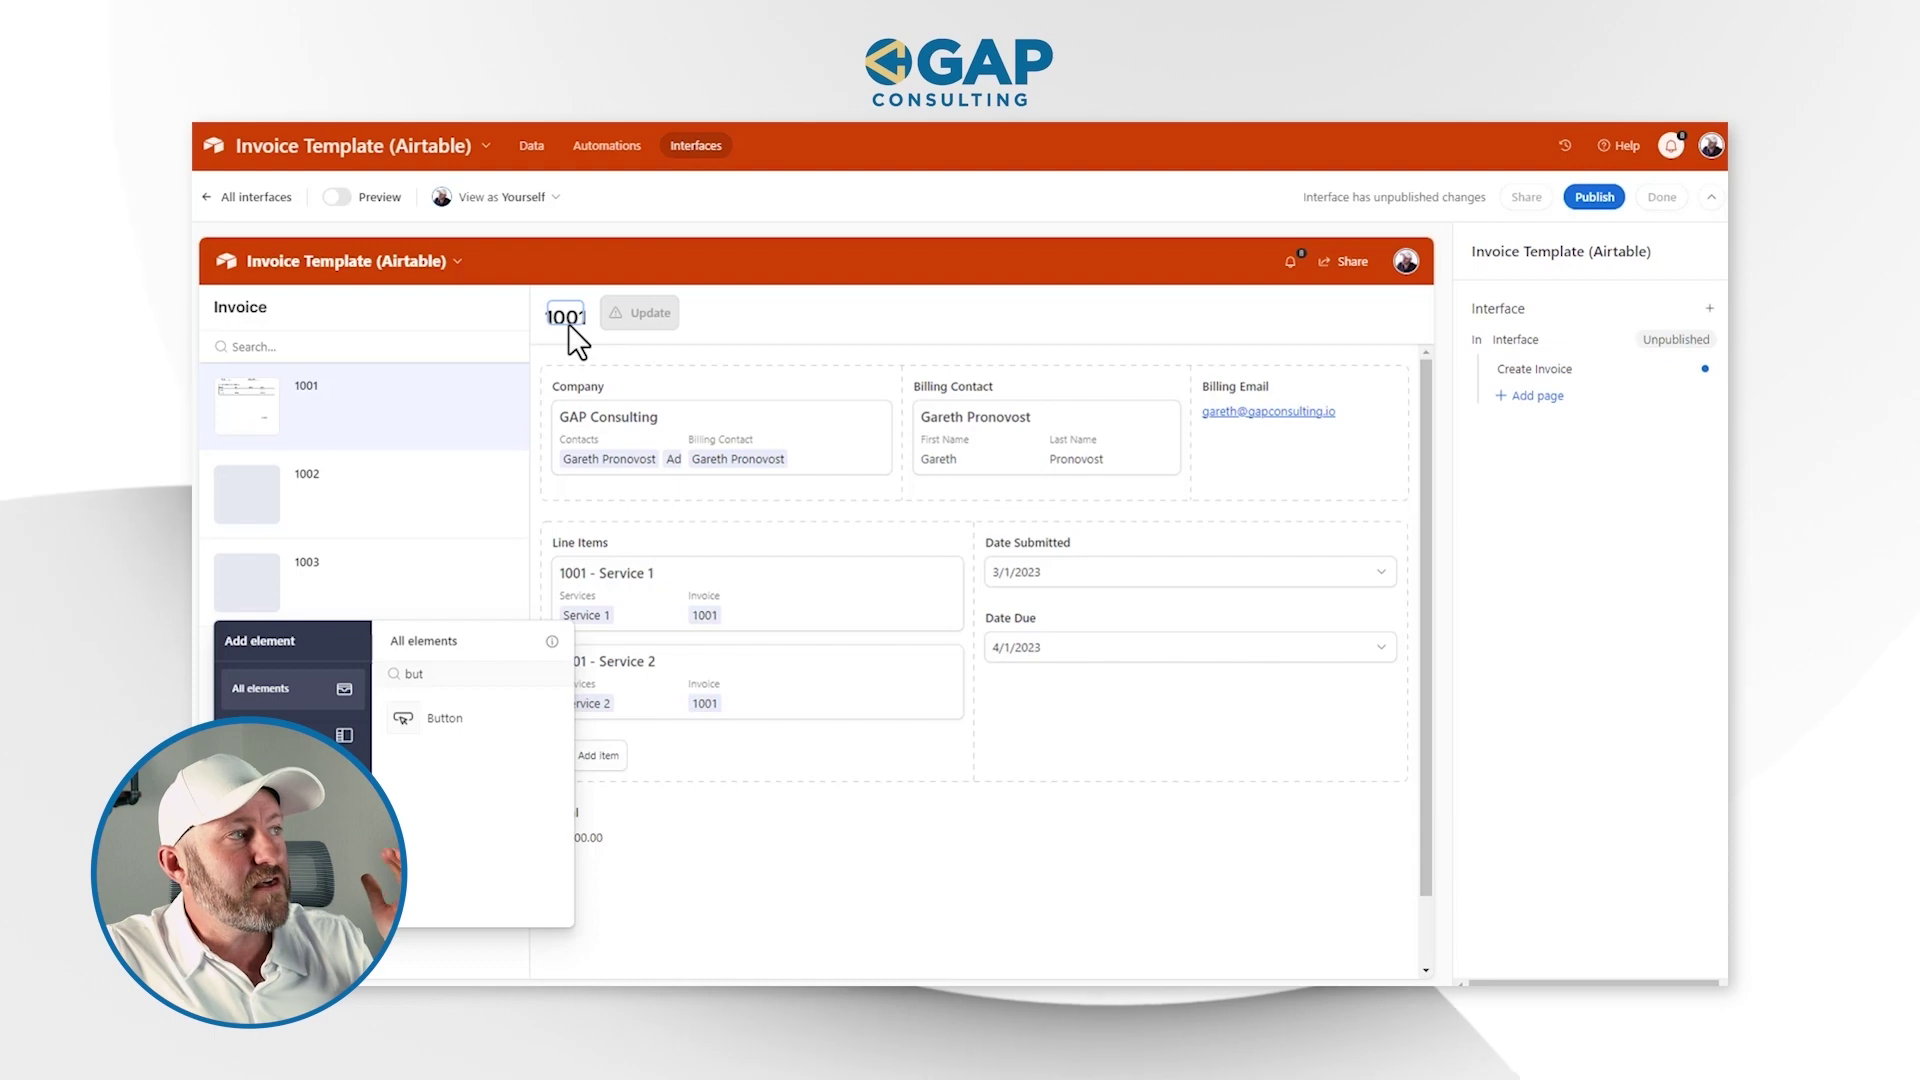
# Move the Invoice ID into a new row above Company, place the widened button beside it, and make the Invoice ID editable
pyautogui.click(563, 320)
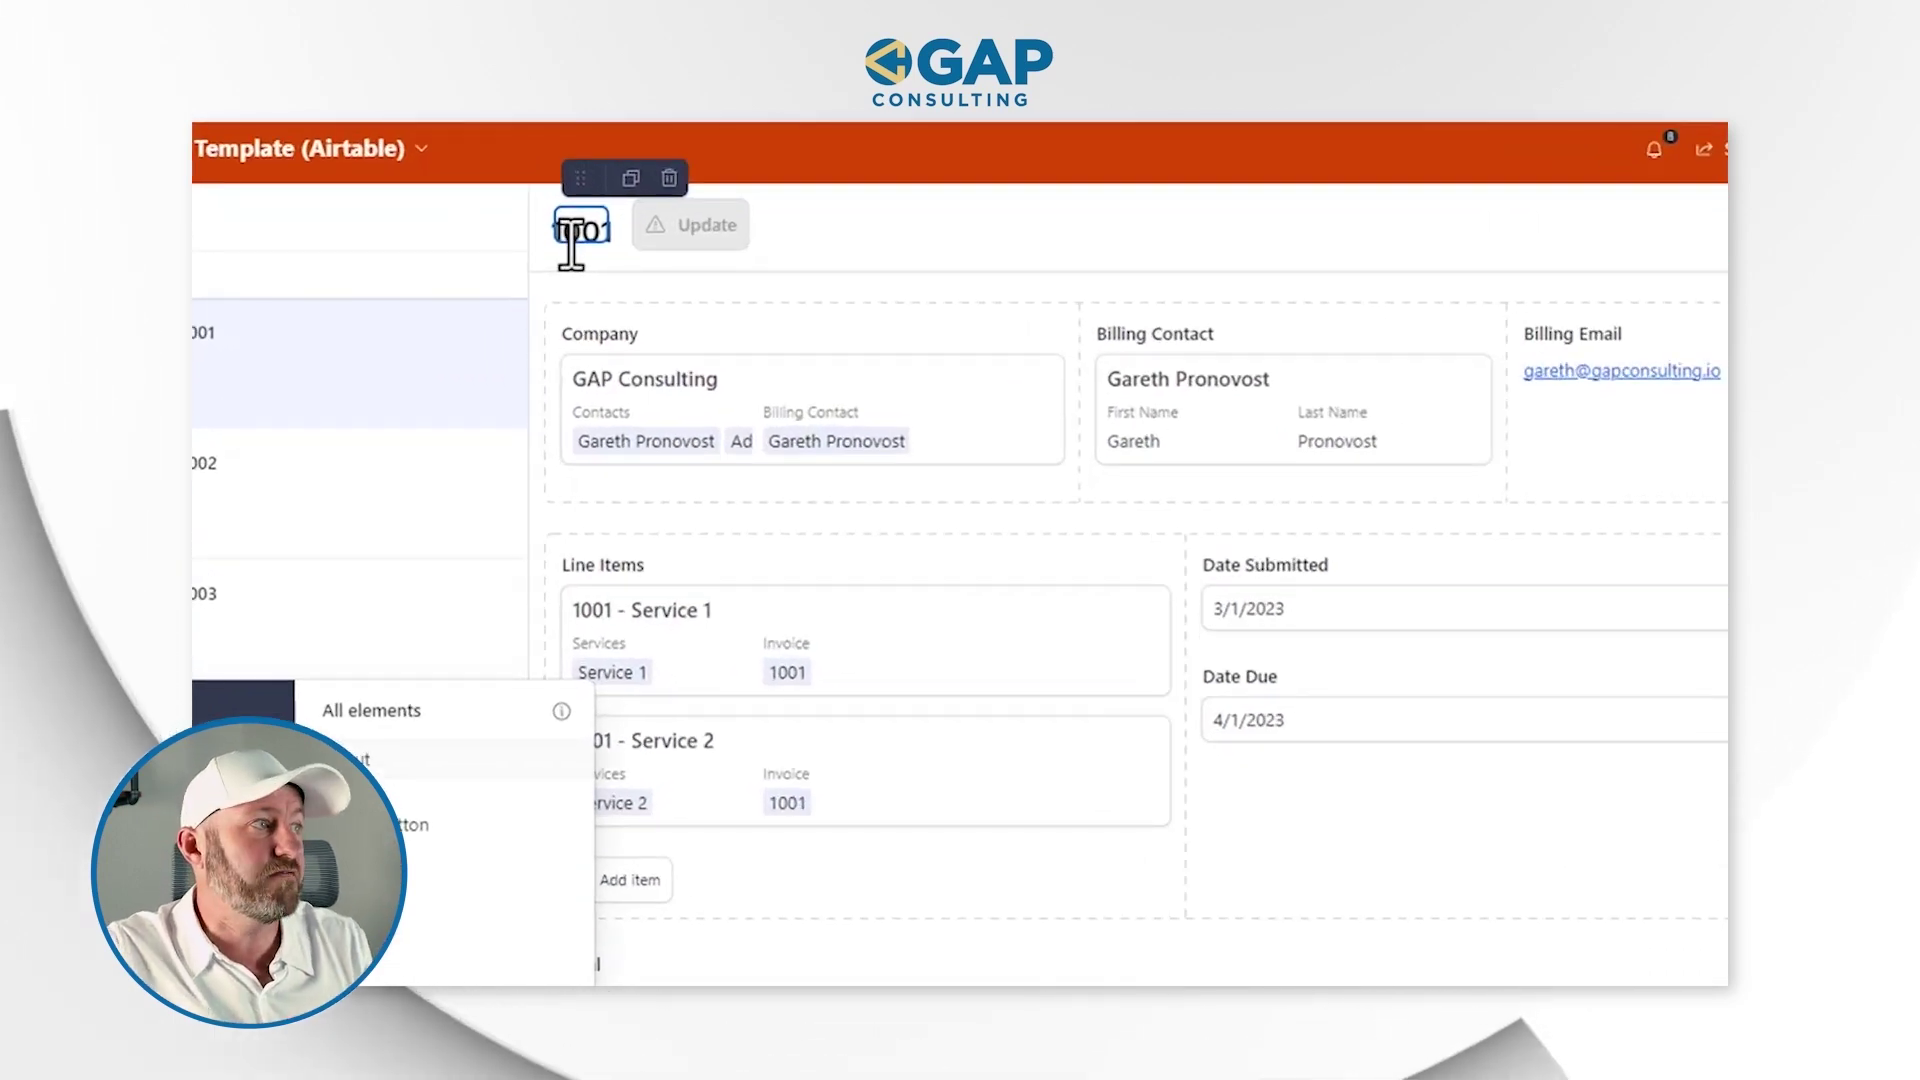
pyautogui.moveTo(580, 240); pyautogui.dragTo(579, 321)
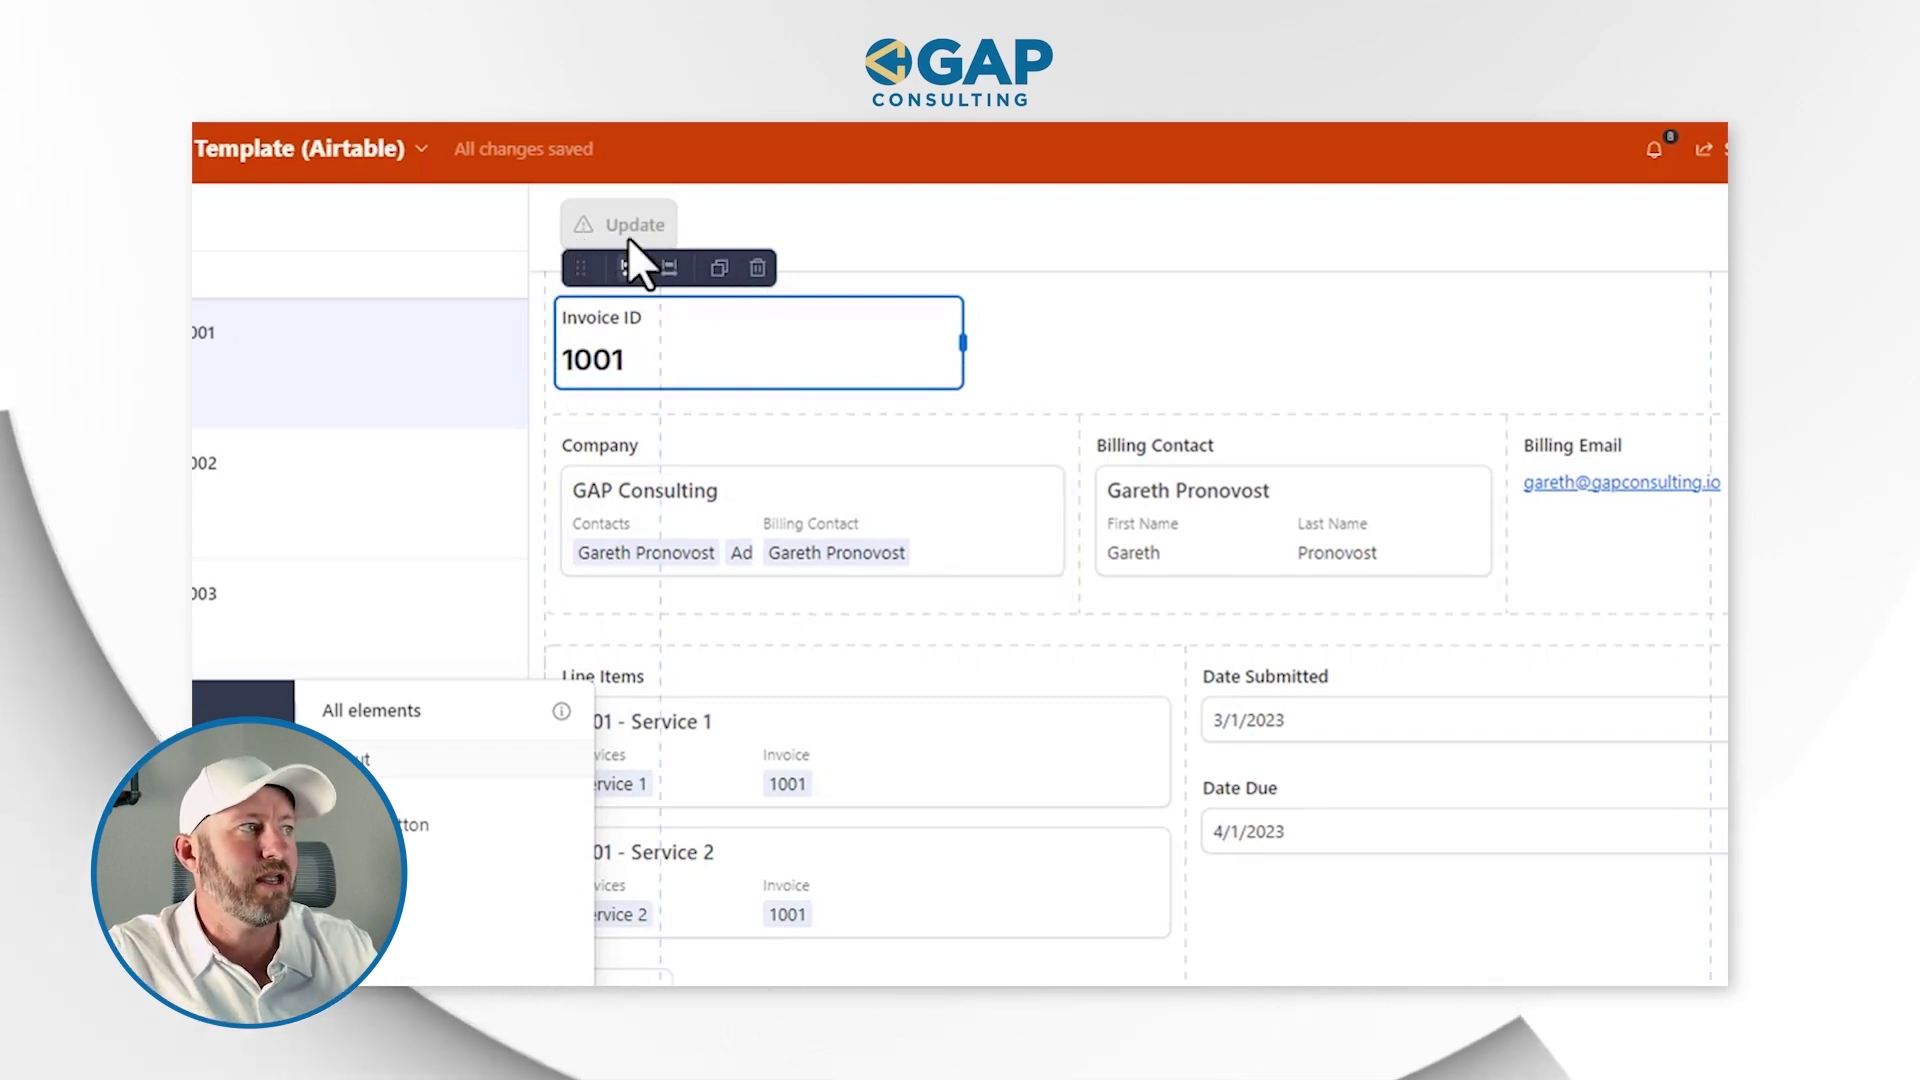
pyautogui.click(598, 220)
pyautogui.moveTo(580, 175); pyautogui.dragTo(1080, 309)
pyautogui.moveTo(1174, 267); pyautogui.dragTo(1385, 258)
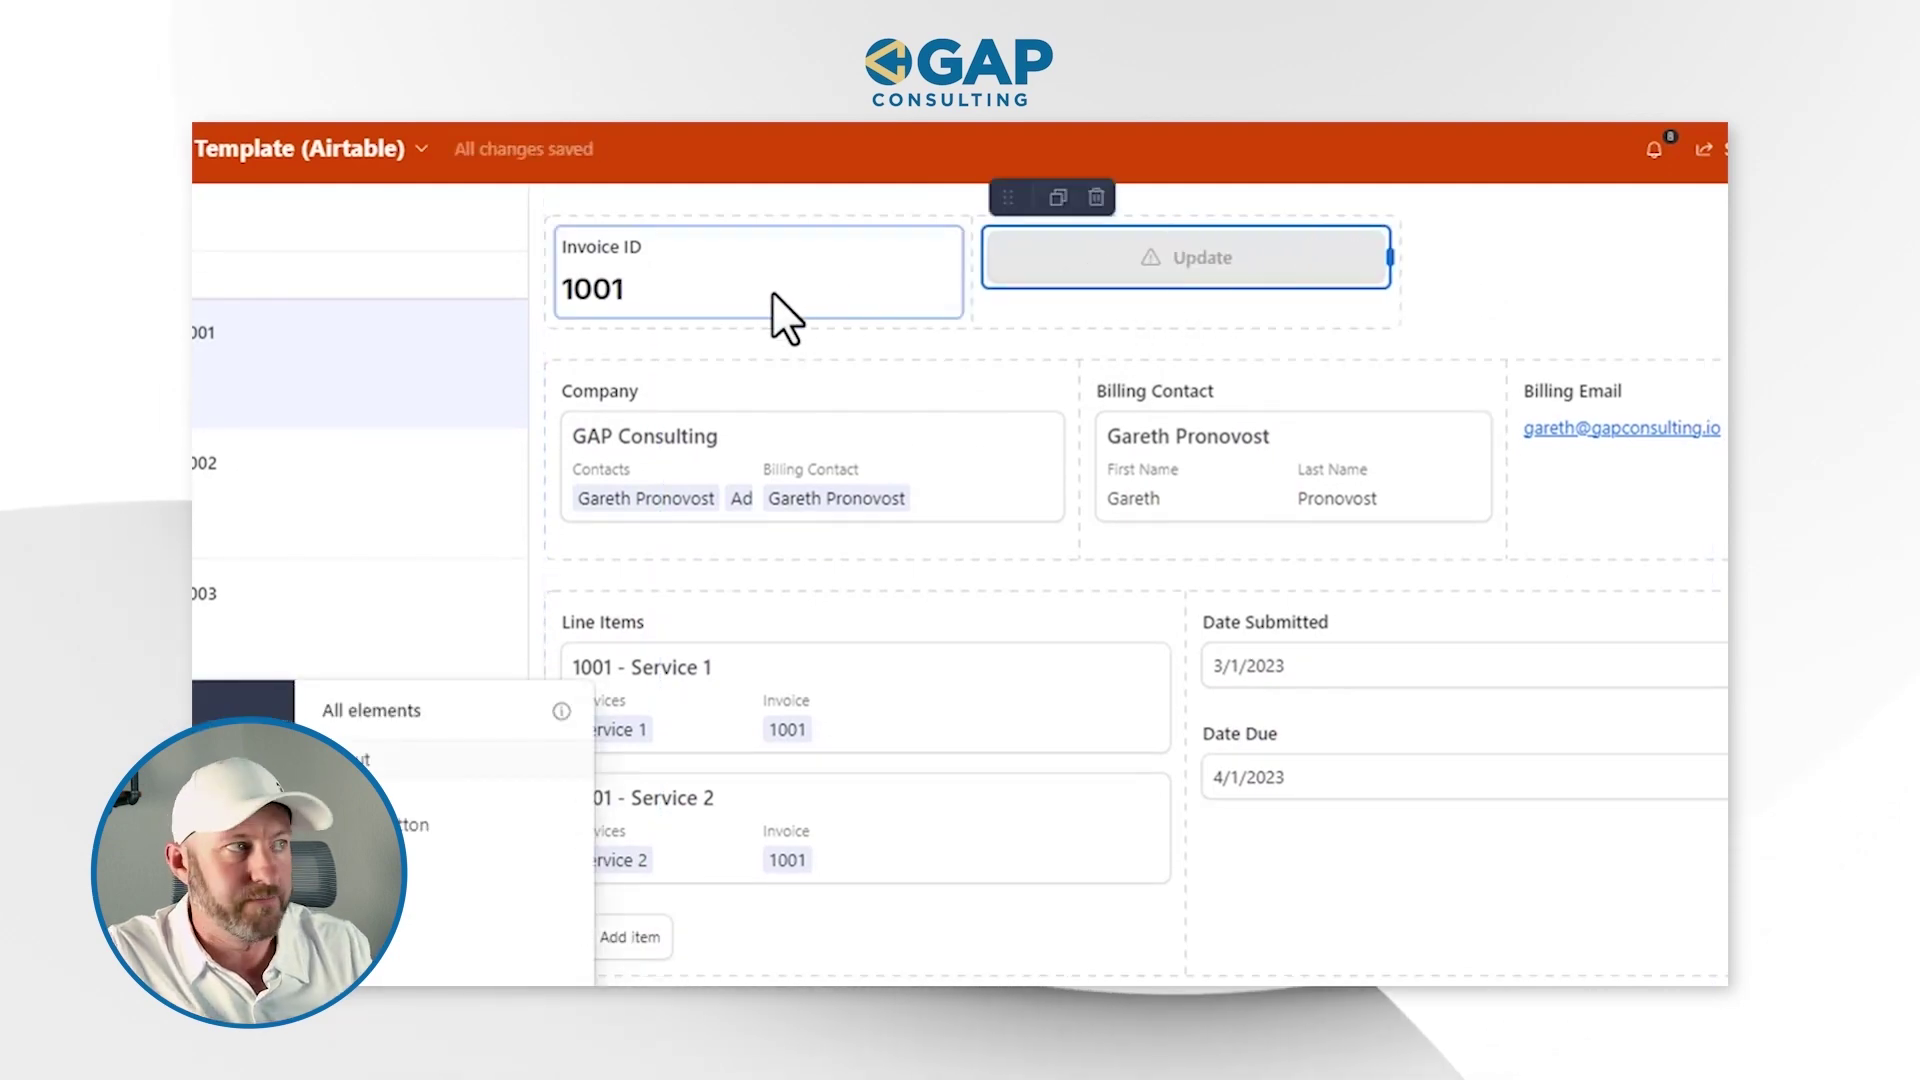
pyautogui.click(686, 268)
pyautogui.click(1672, 604)
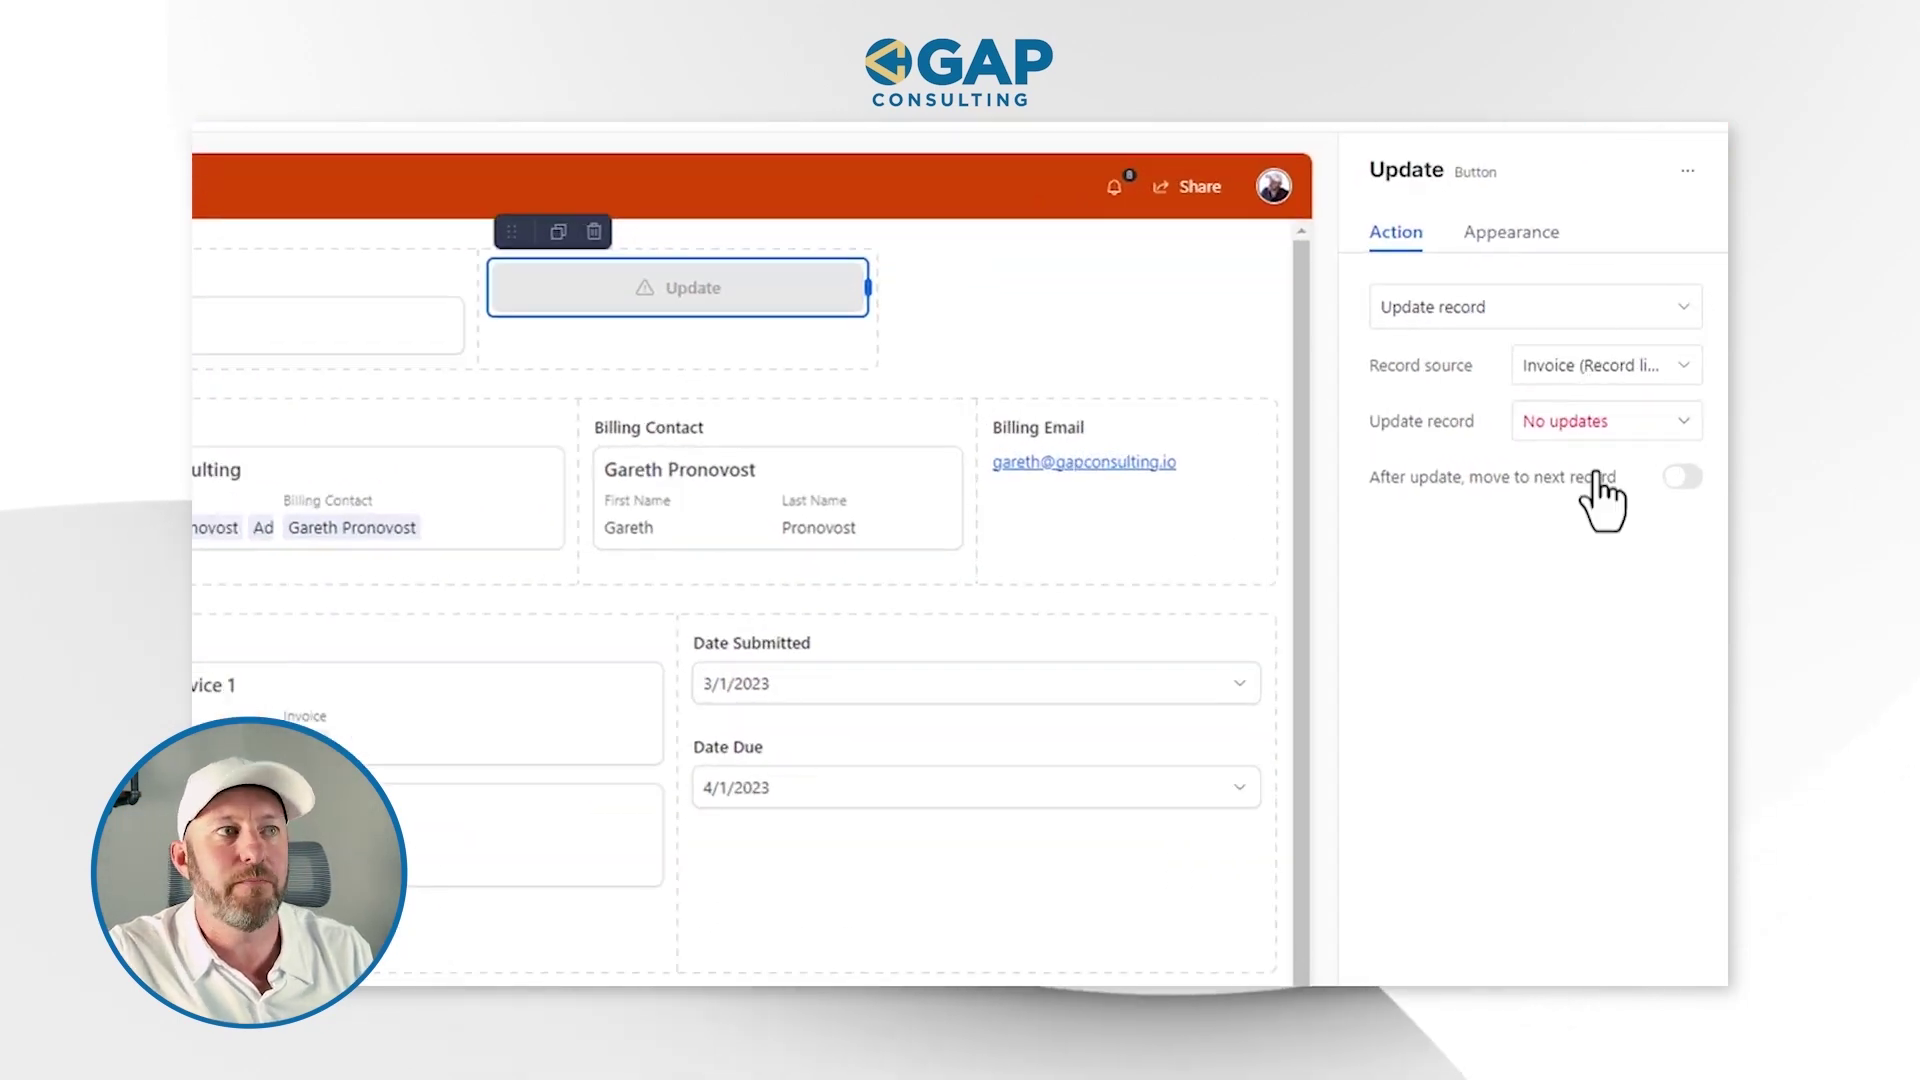
# Set the button's action to Run automation with the Invoice record list as its source
pyautogui.click(1466, 318)
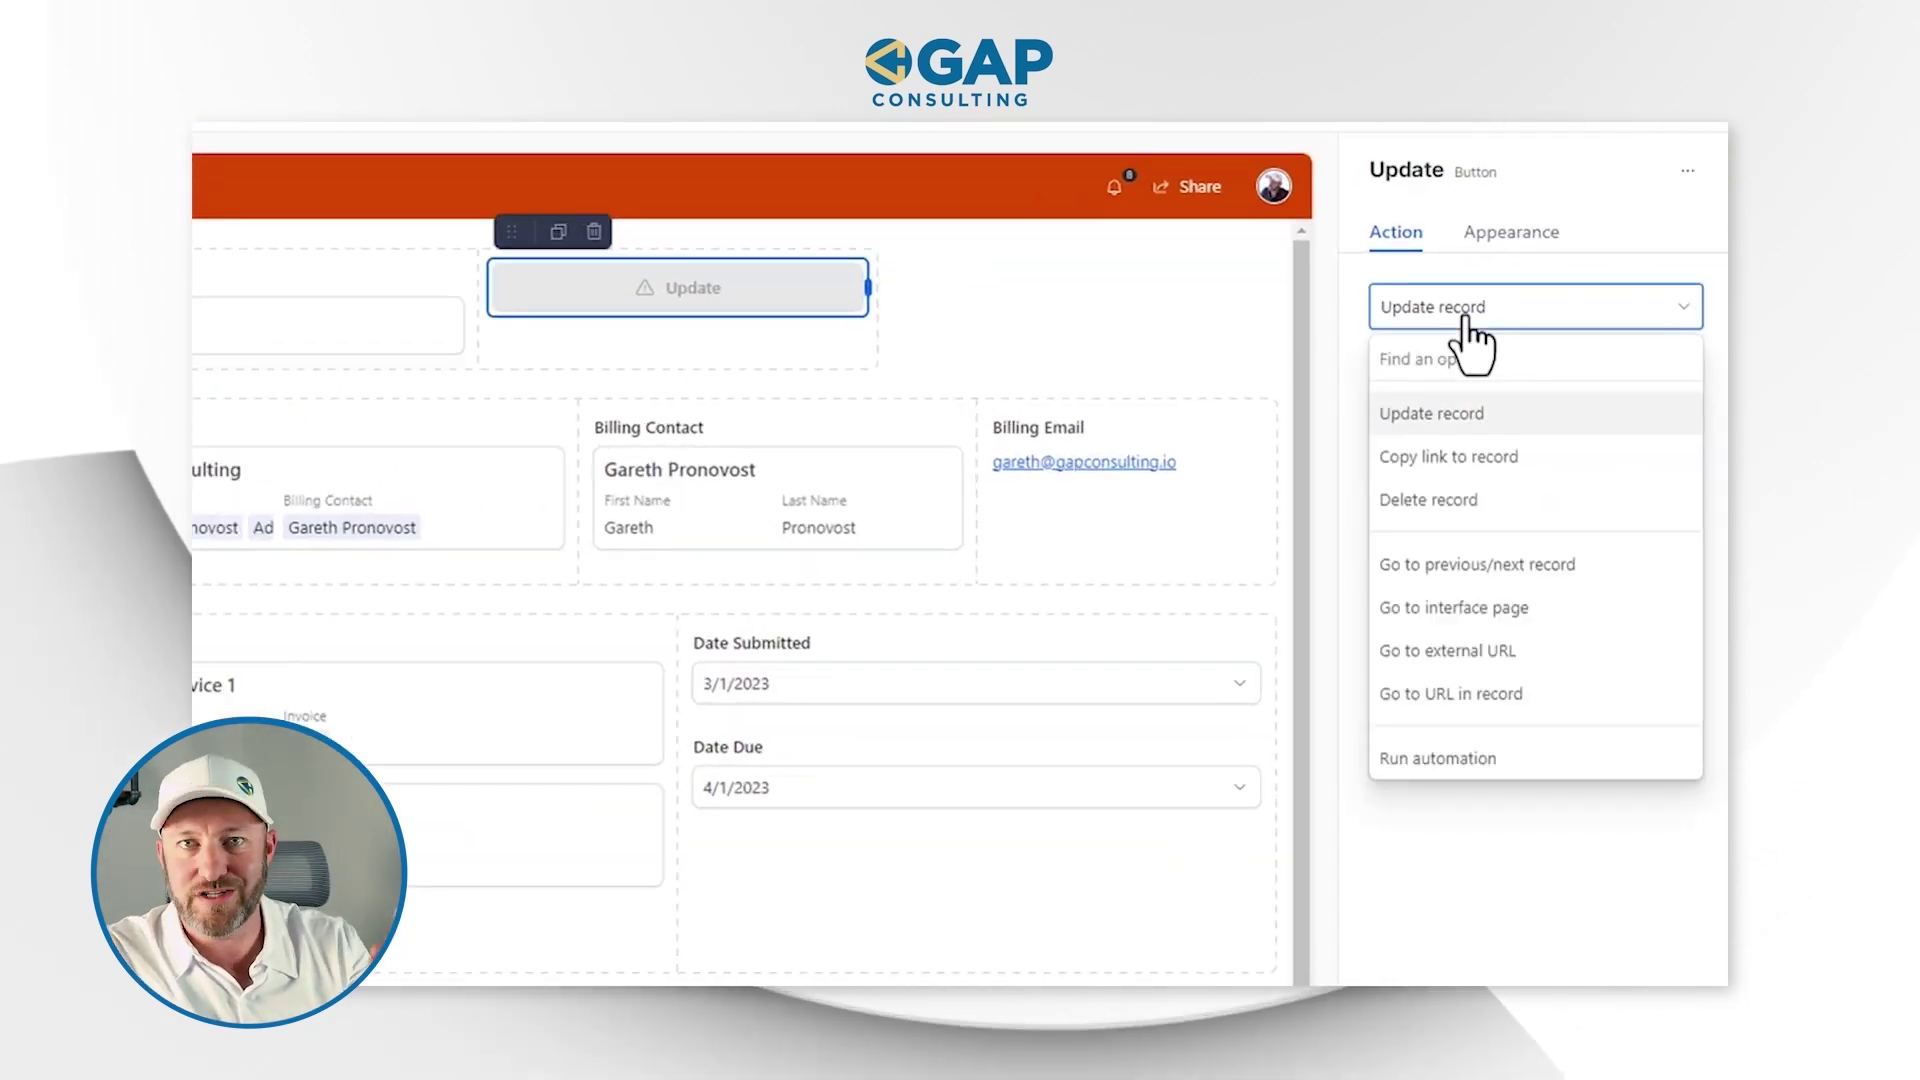
pyautogui.click(1514, 772)
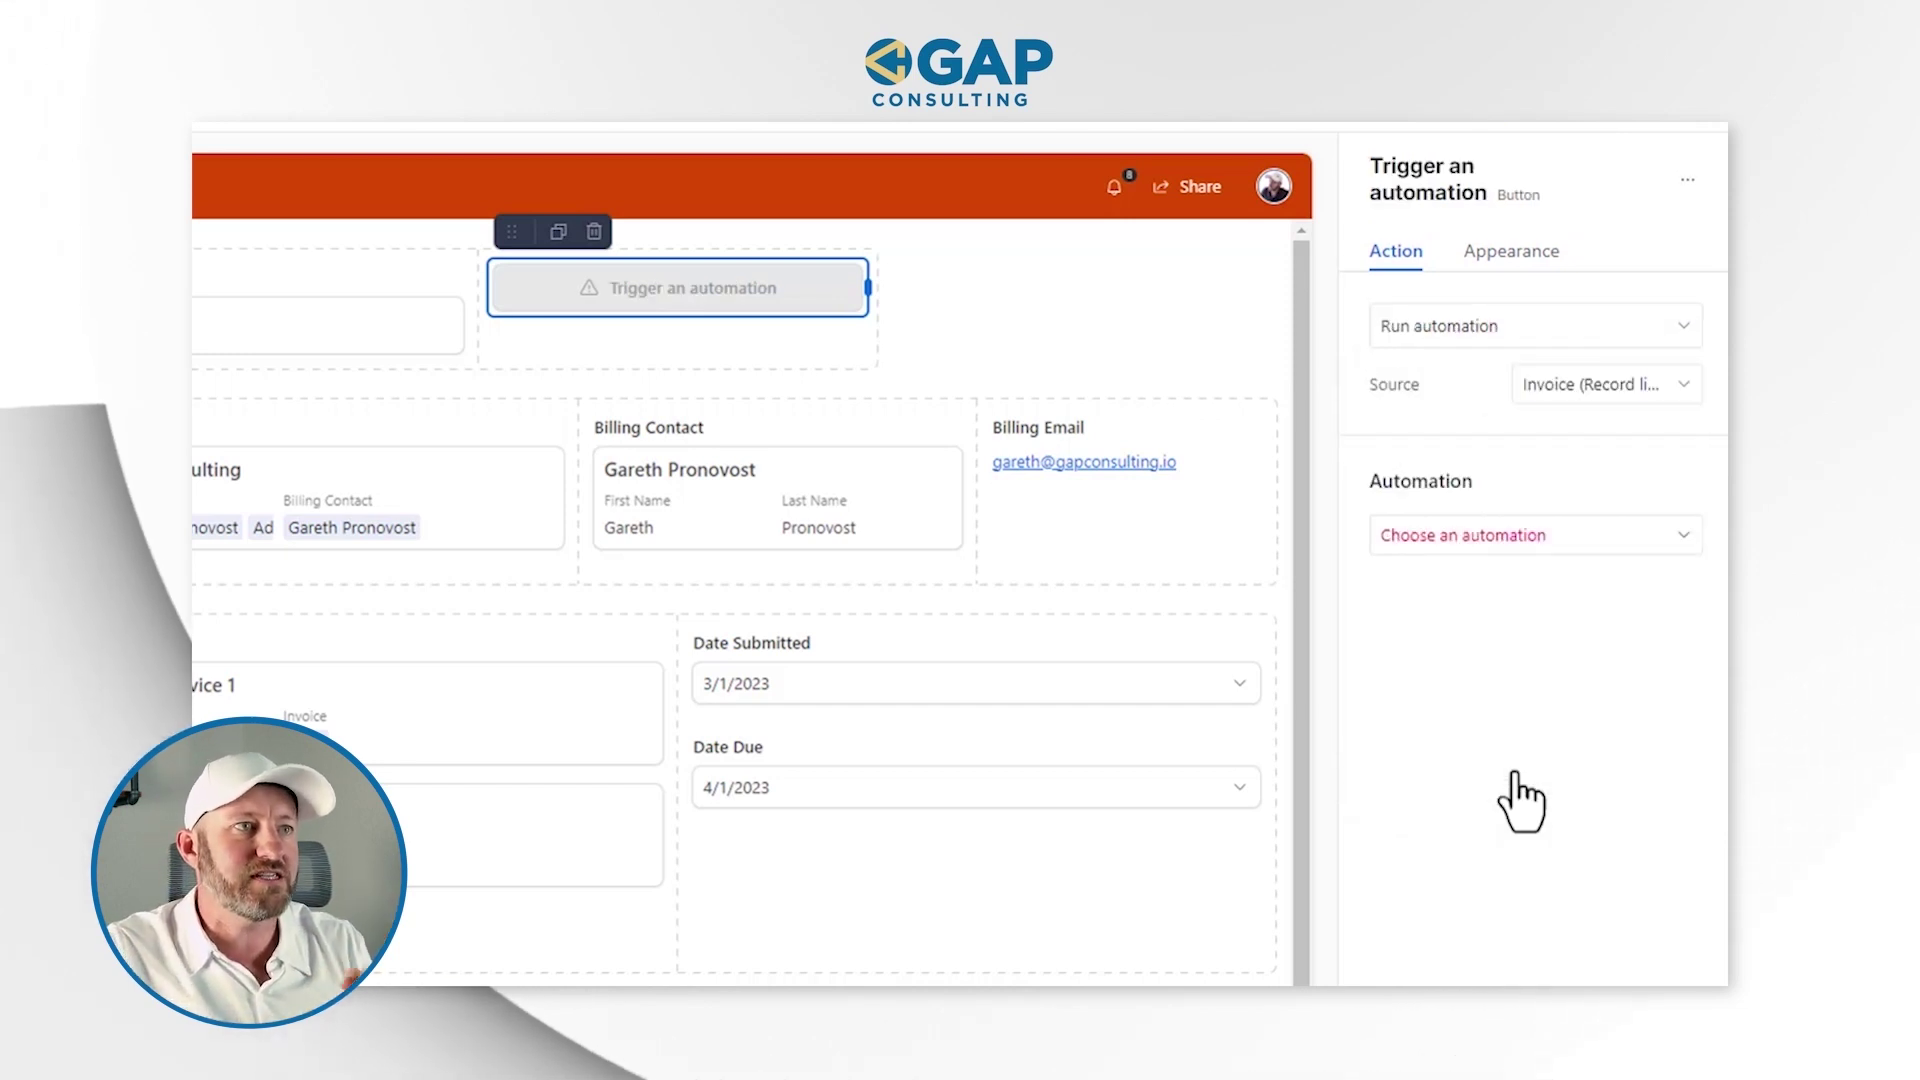
pyautogui.click(1558, 388)
pyautogui.click(1450, 482)
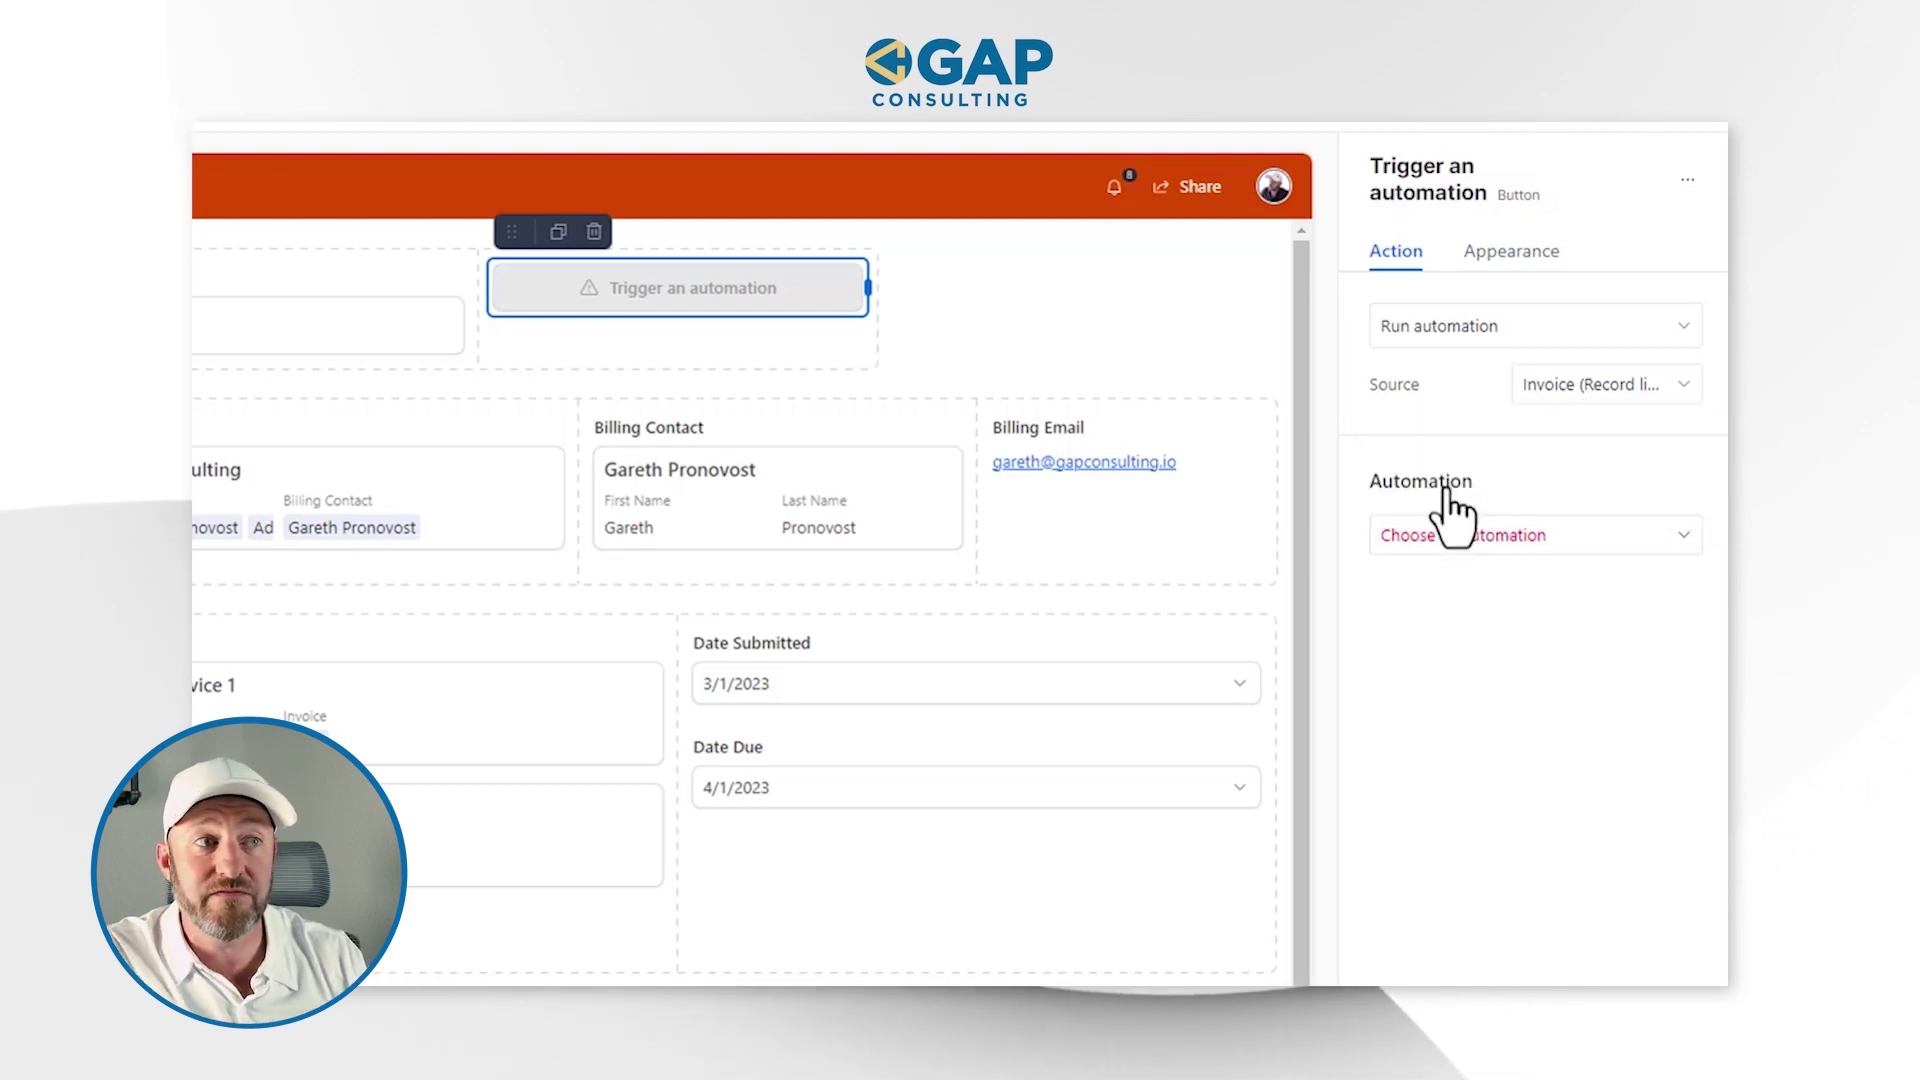
# Create a new automation named "Create Google Doc" for the button and continue to its configuration
pyautogui.click(1476, 537)
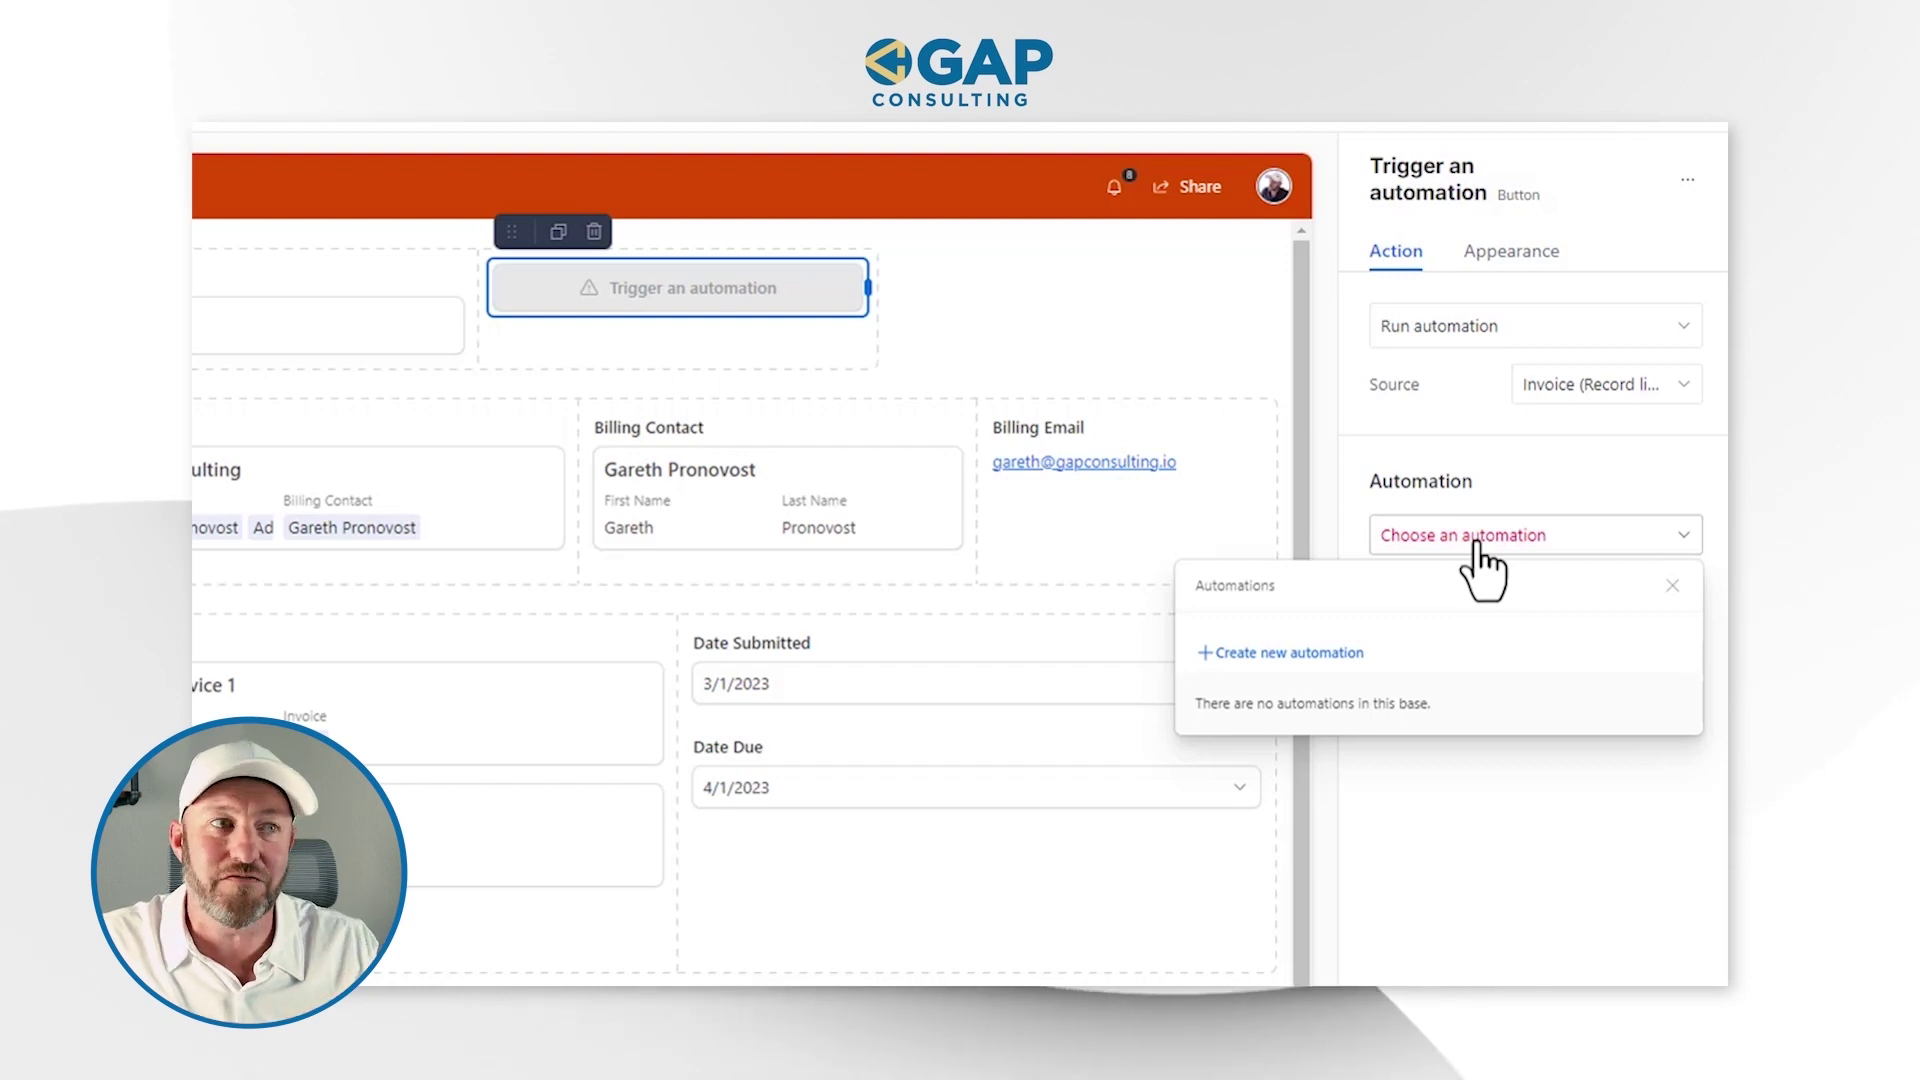
pyautogui.click(1330, 652)
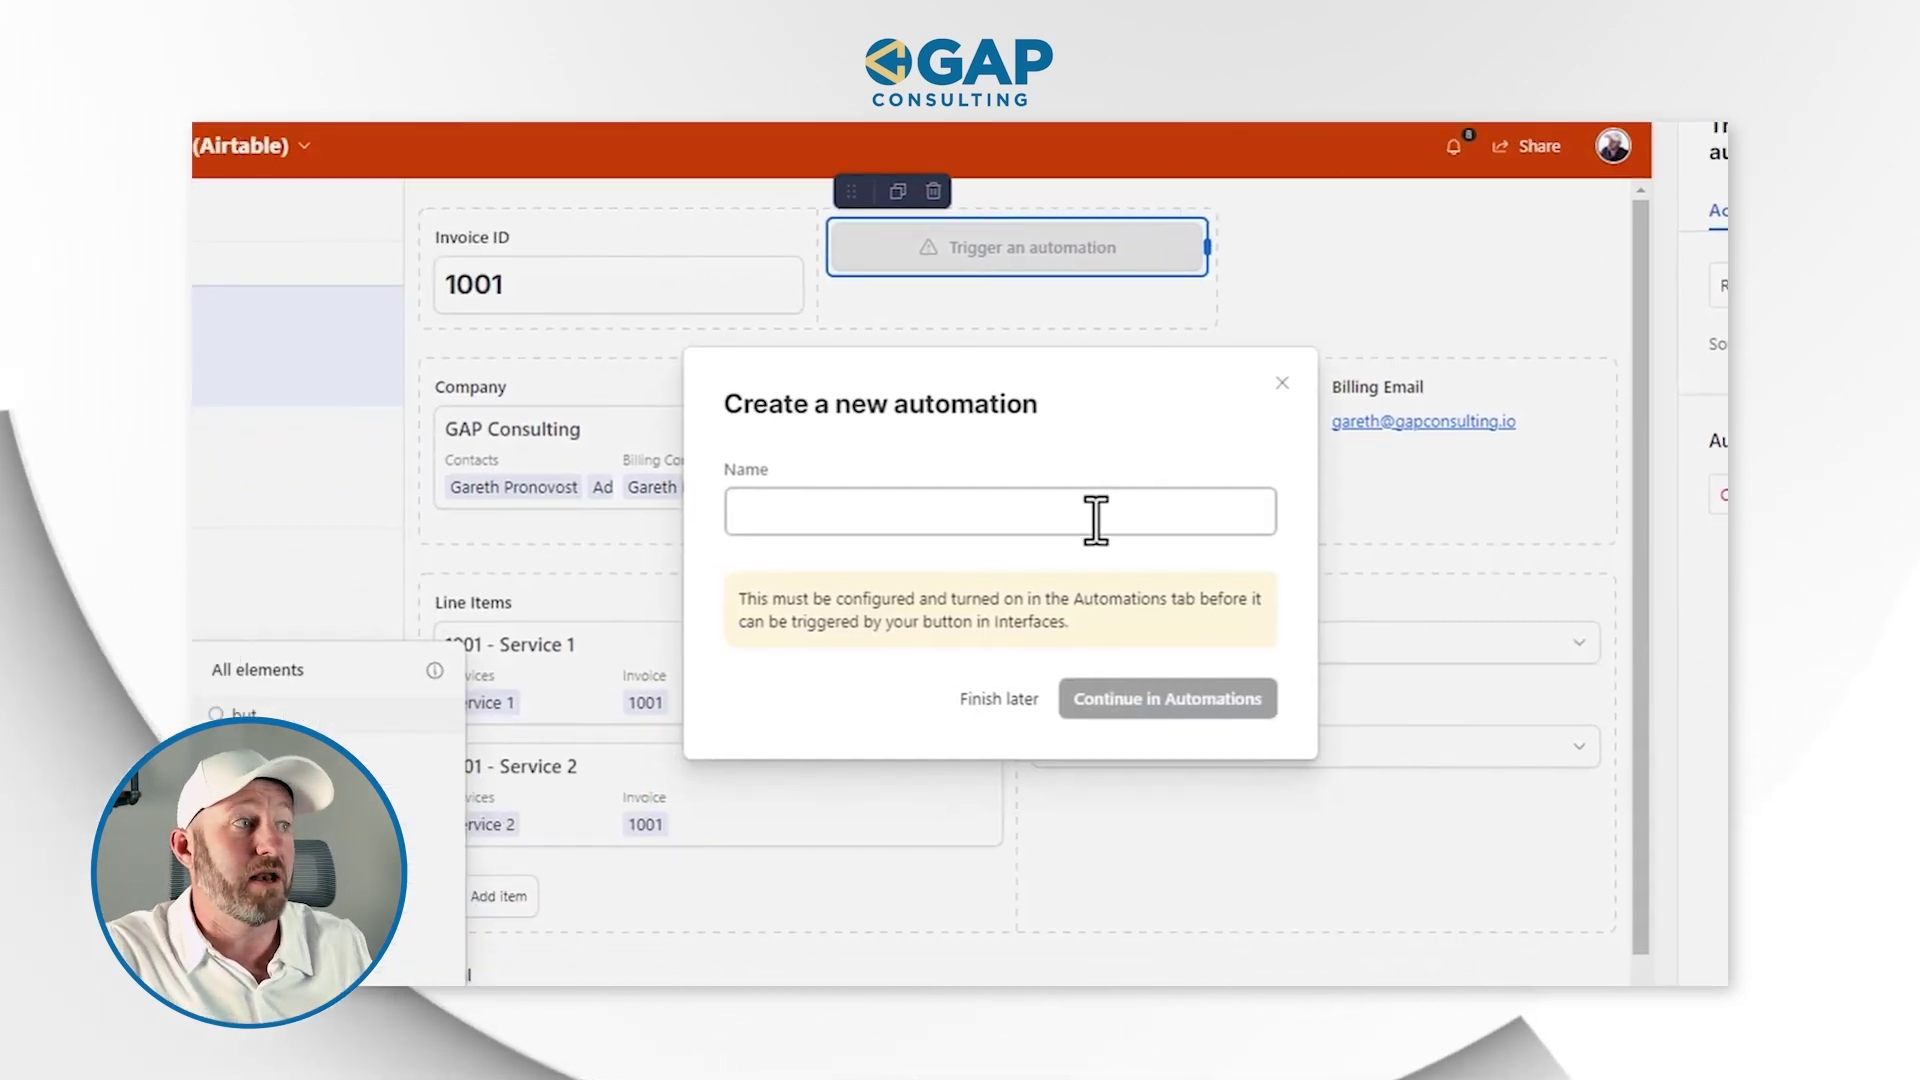
pyautogui.write('Create Google Doc')
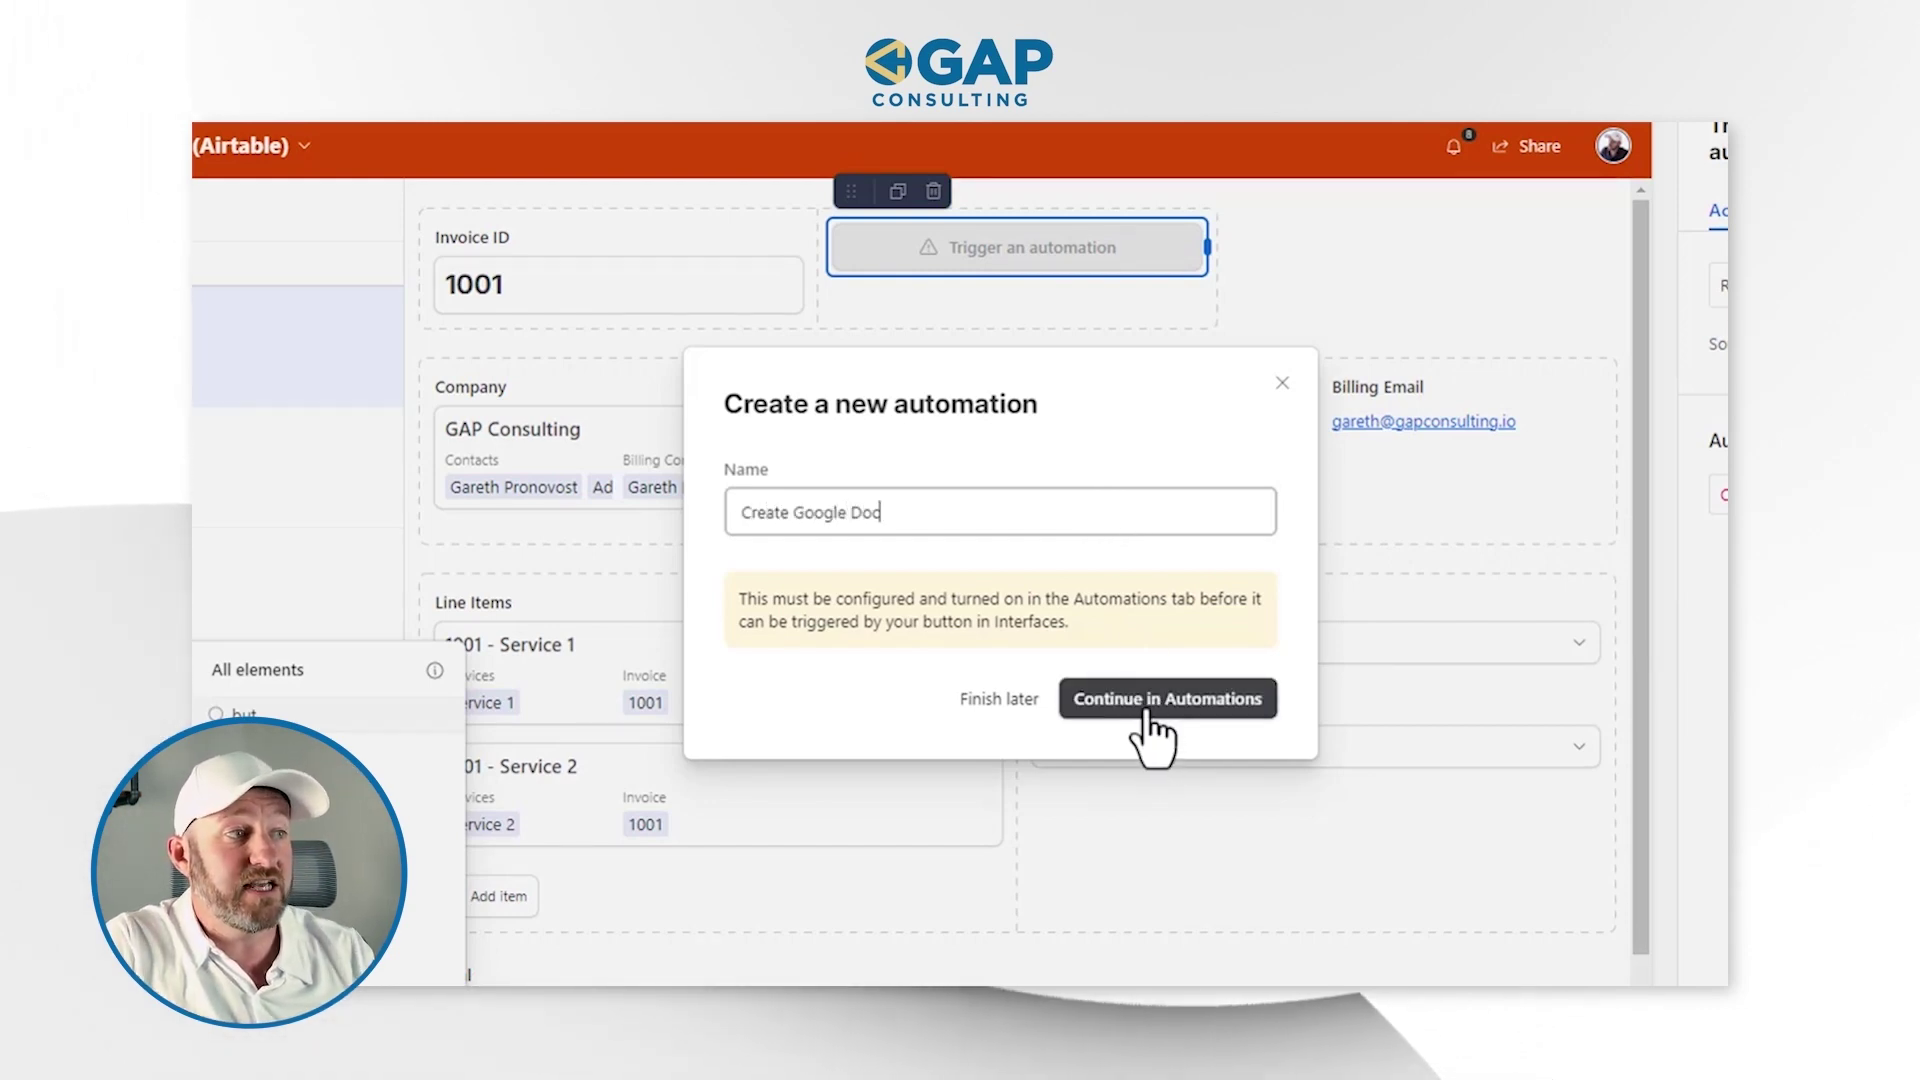
pyautogui.click(1145, 705)
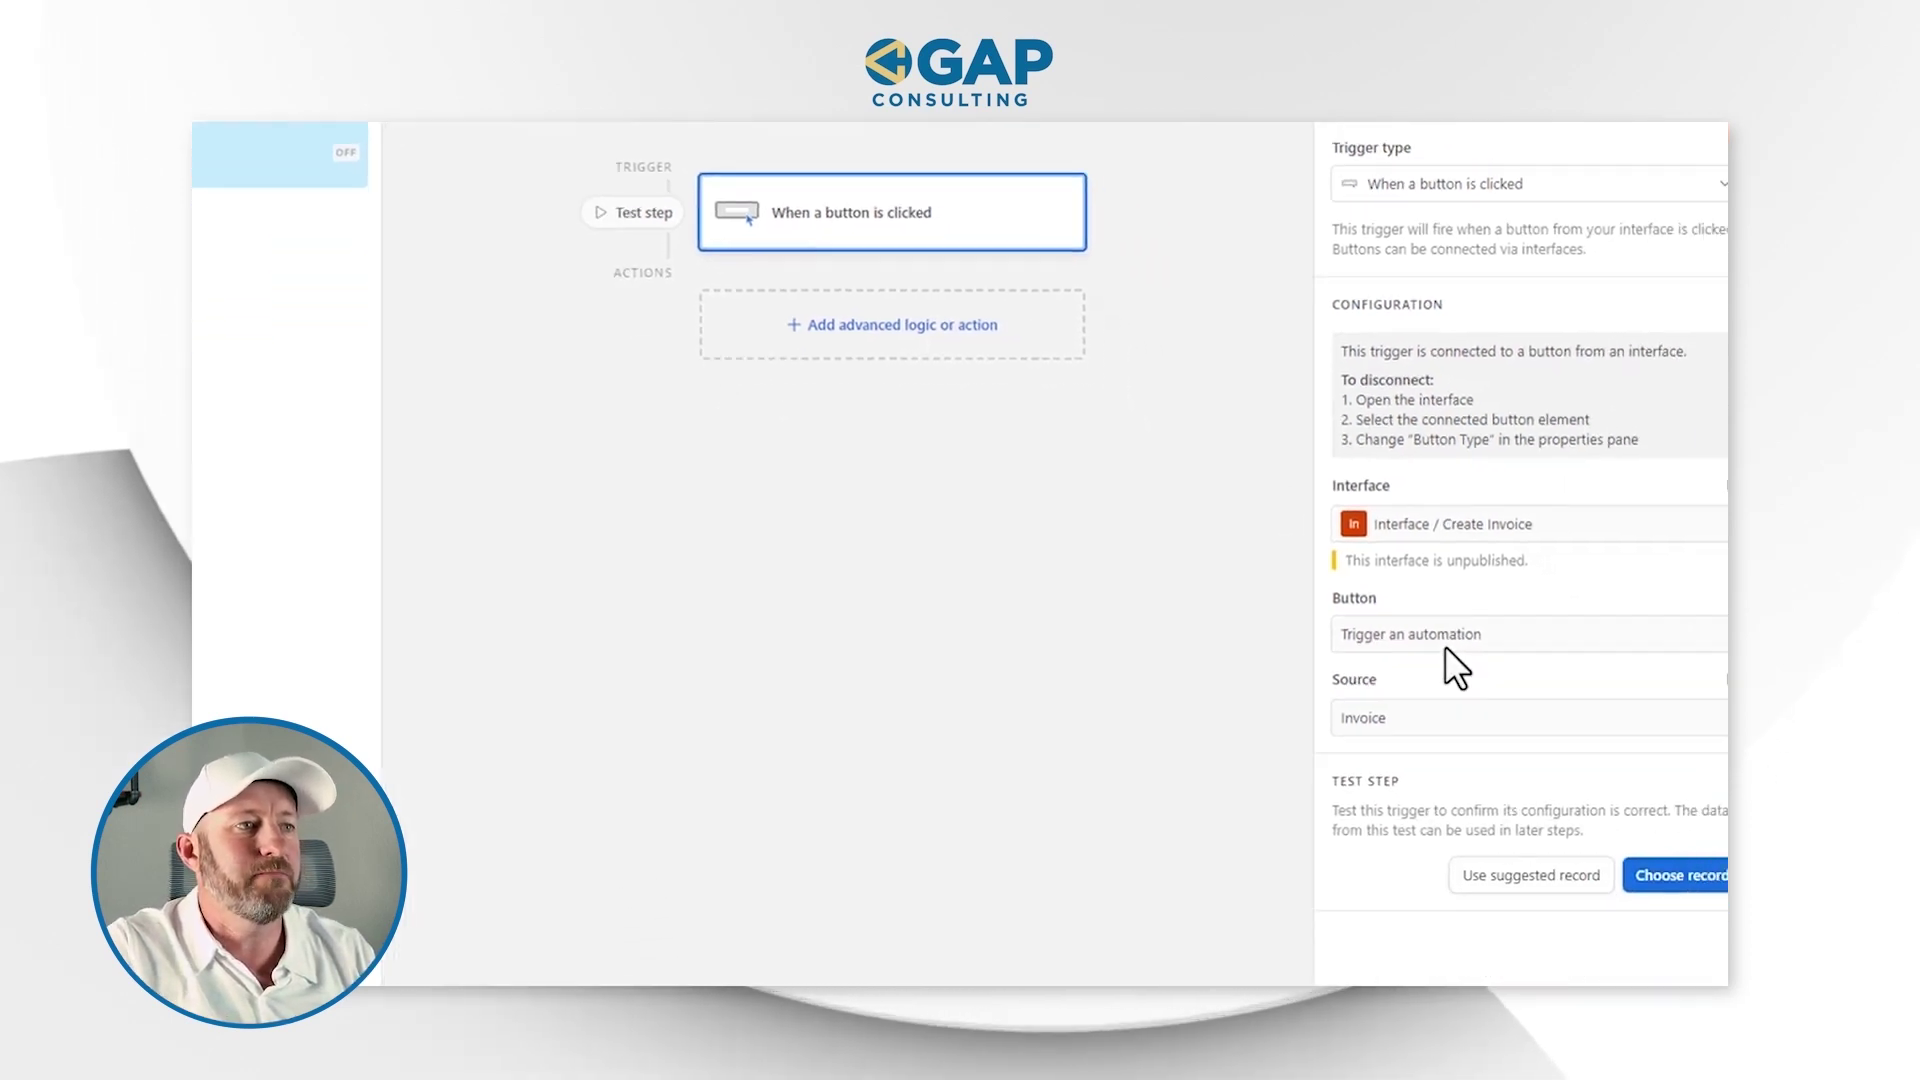
# Add a Google Docs "Create Google Doc" action below the button trigger
pyautogui.click(1021, 508)
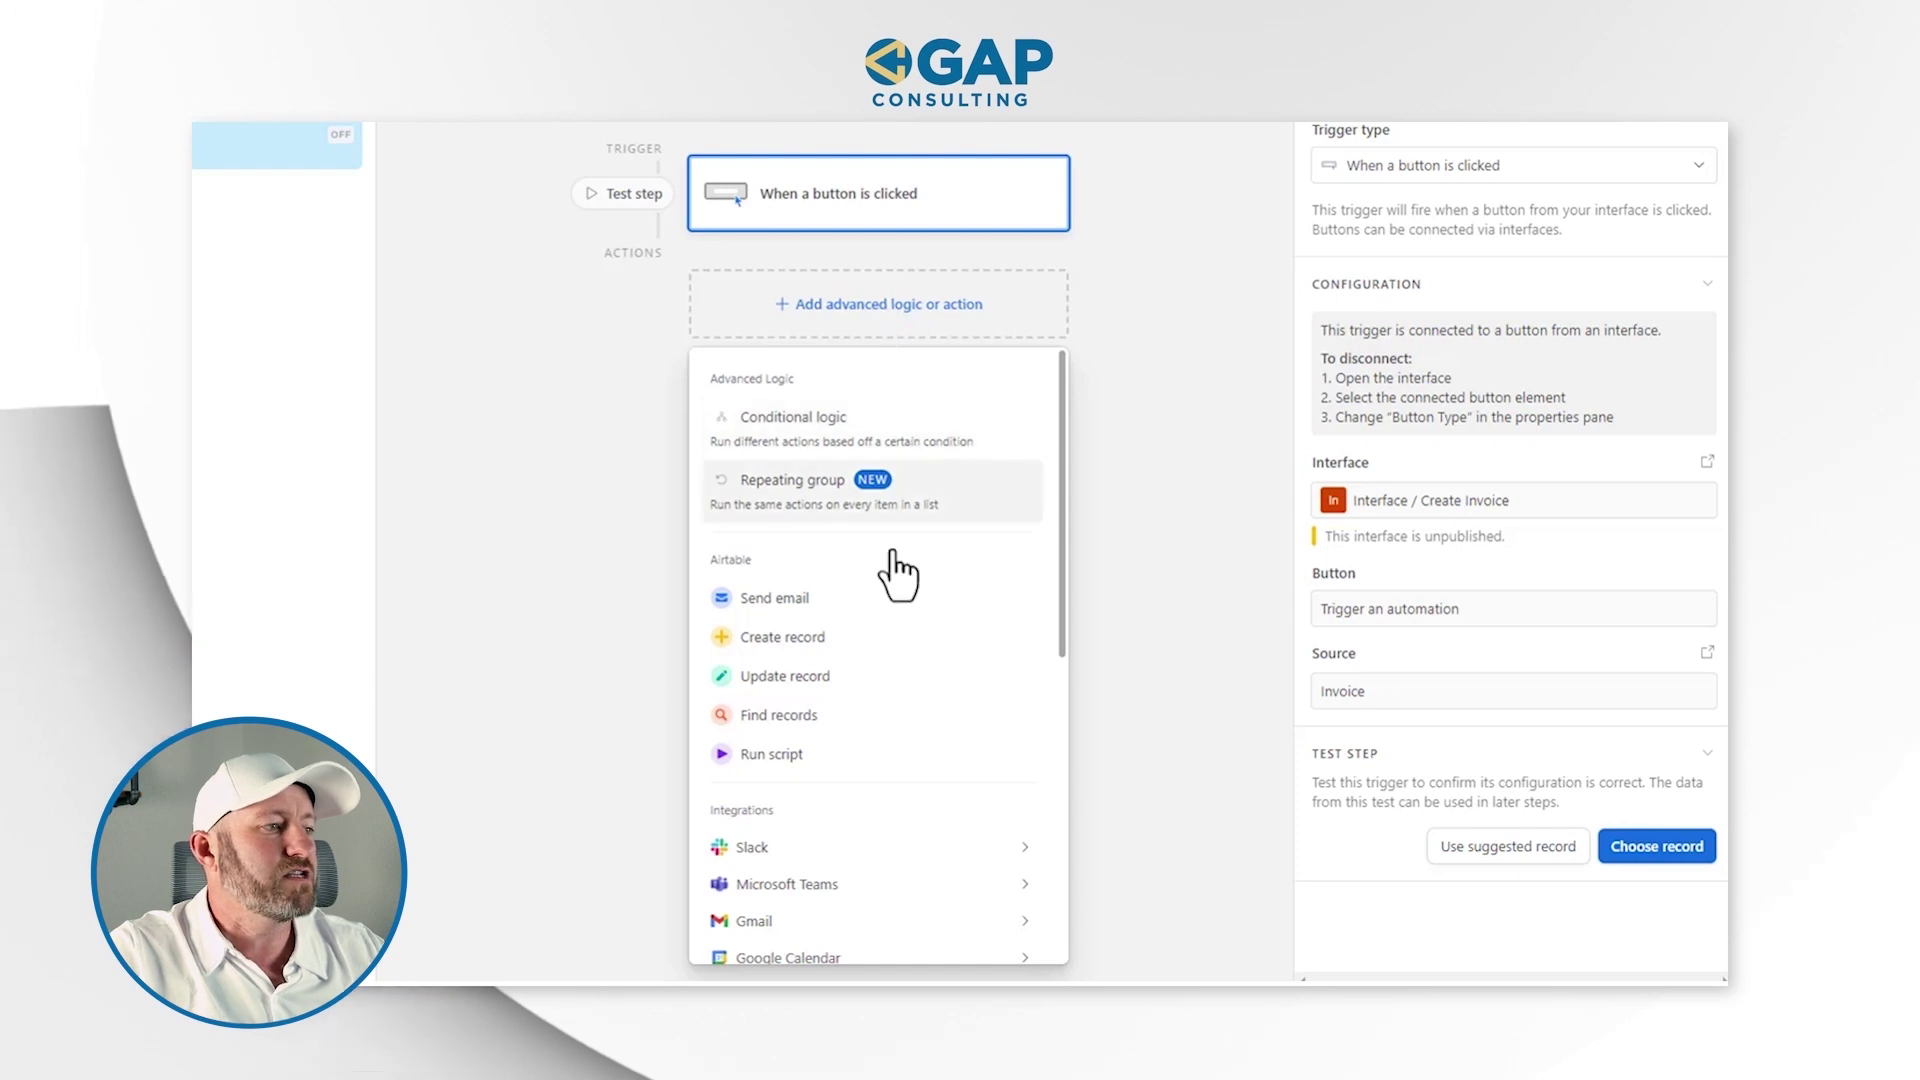
pyautogui.scroll(-3, 1000, 600)
pyautogui.moveTo(822, 712)
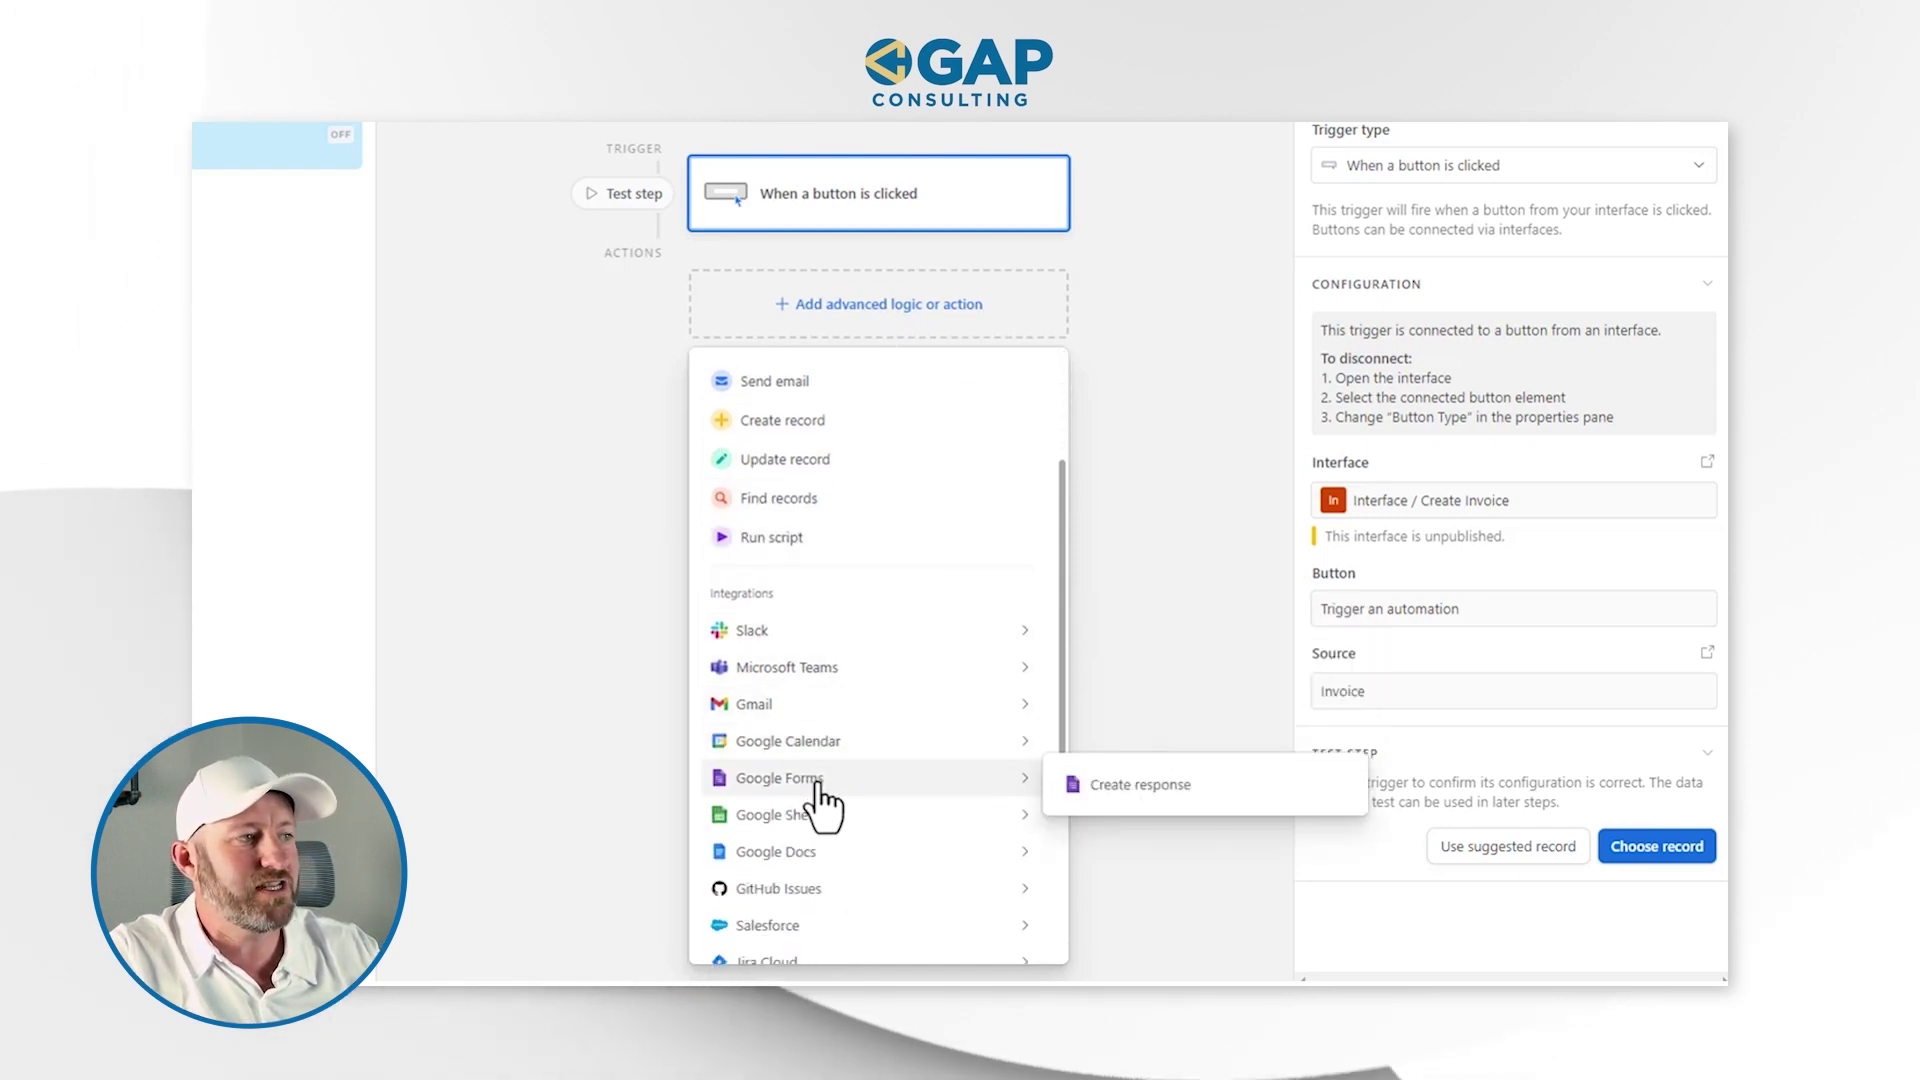
pyautogui.moveTo(818, 812)
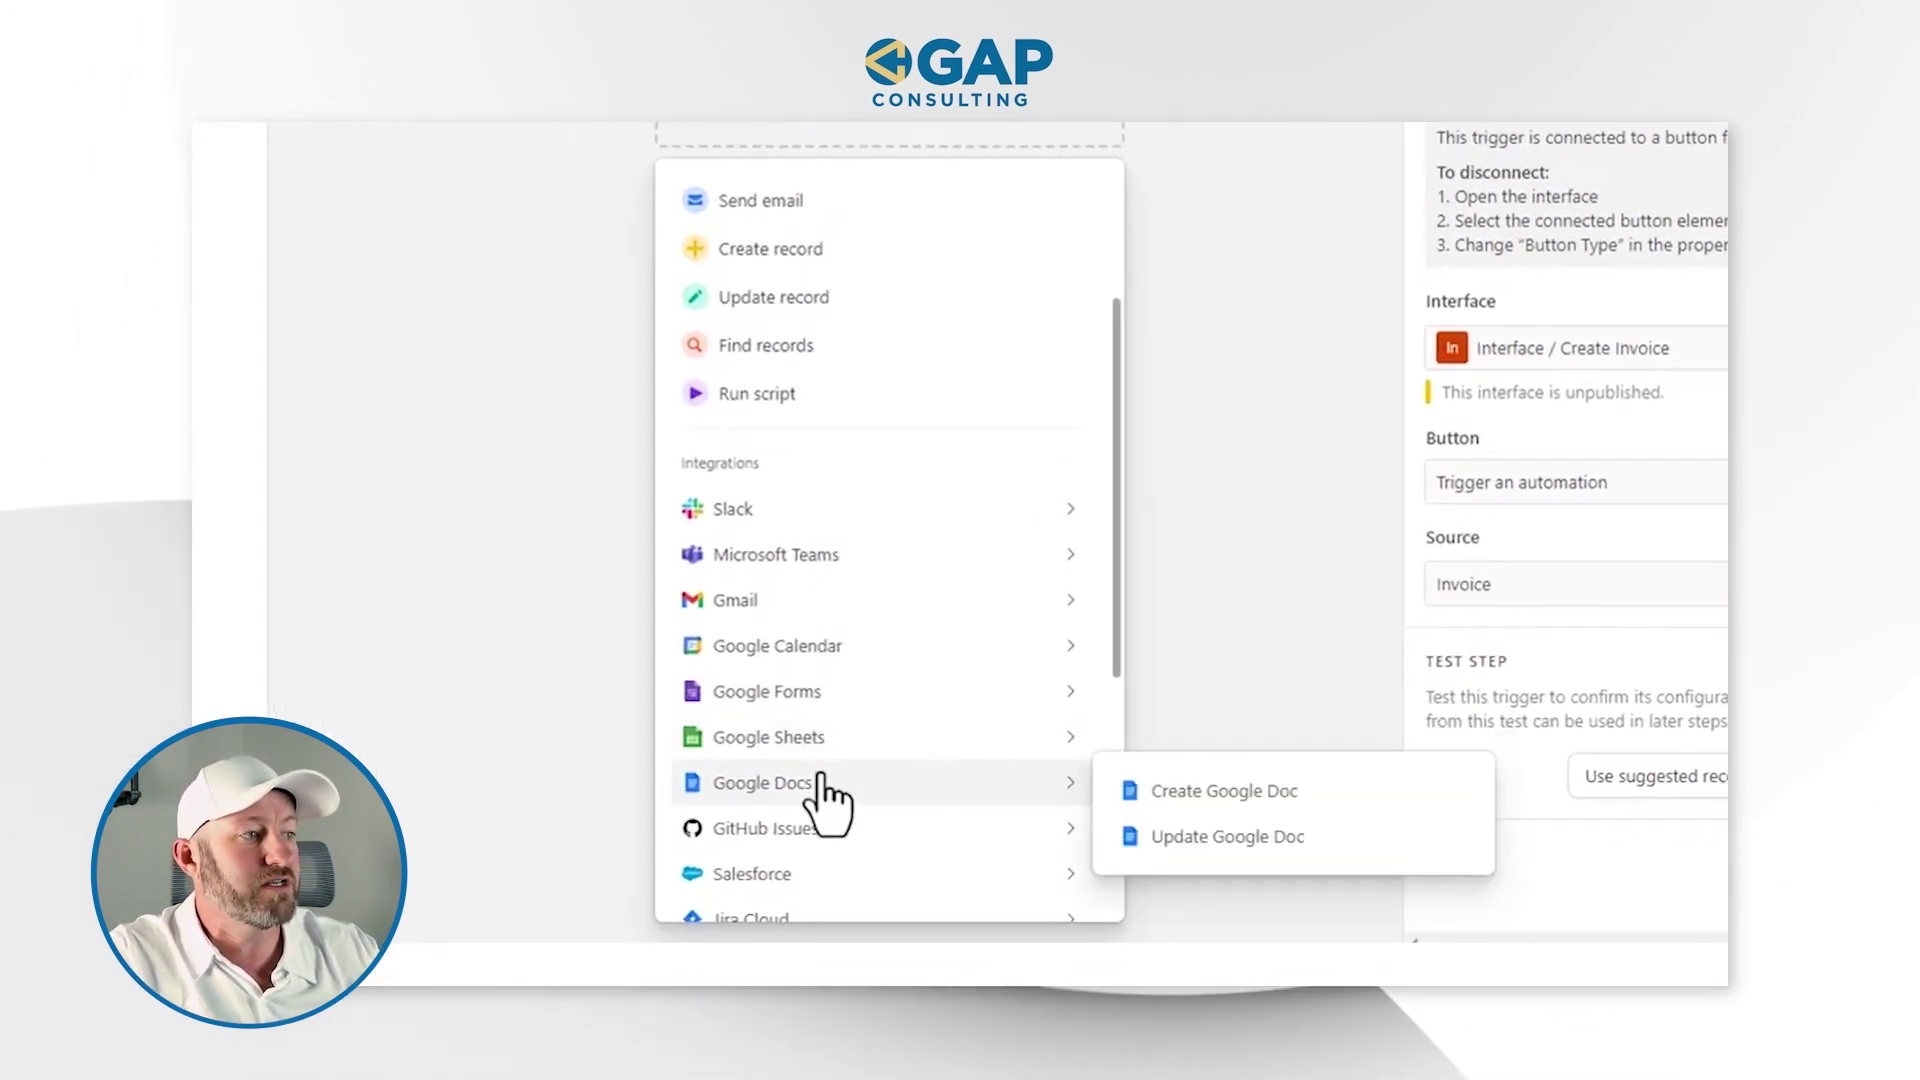
pyautogui.click(1237, 795)
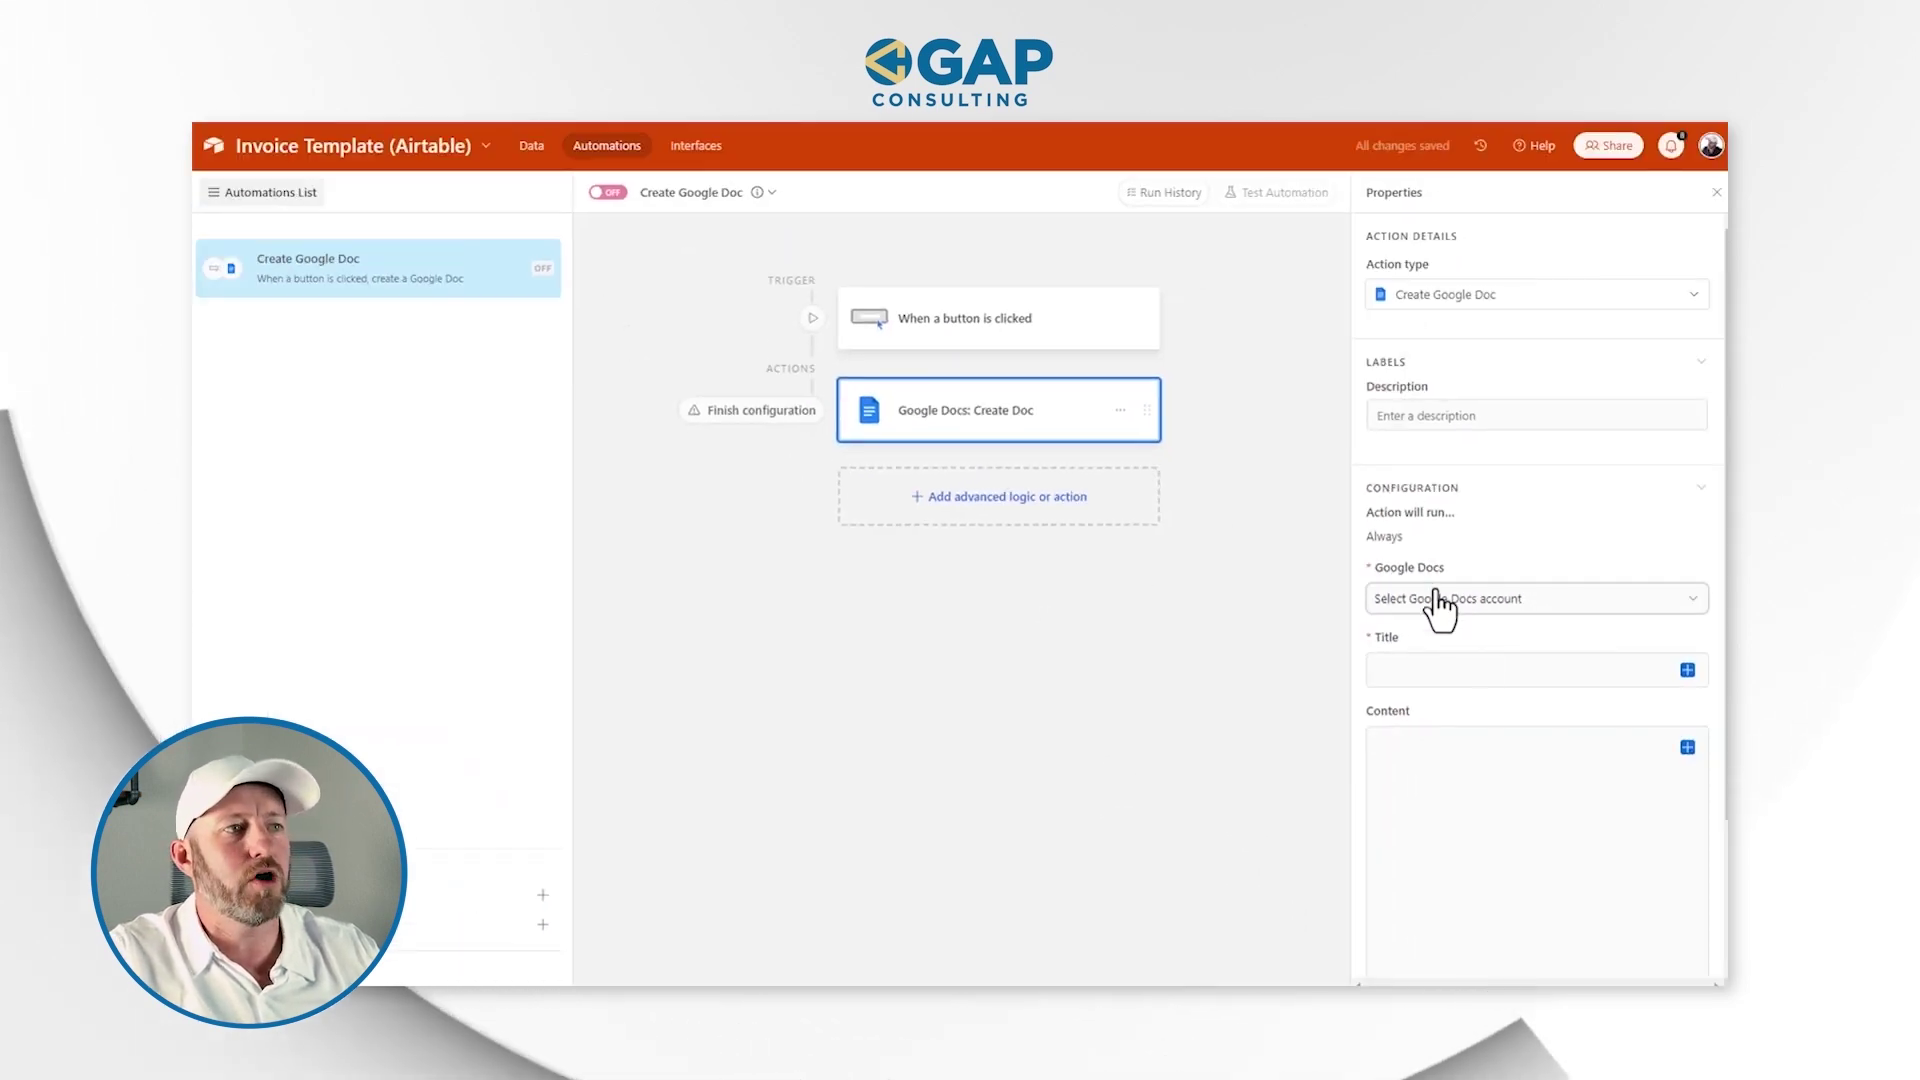
# Use the existing Google Docs account for the action and choose the Invoice Example folder from Google Drive
pyautogui.click(1456, 600)
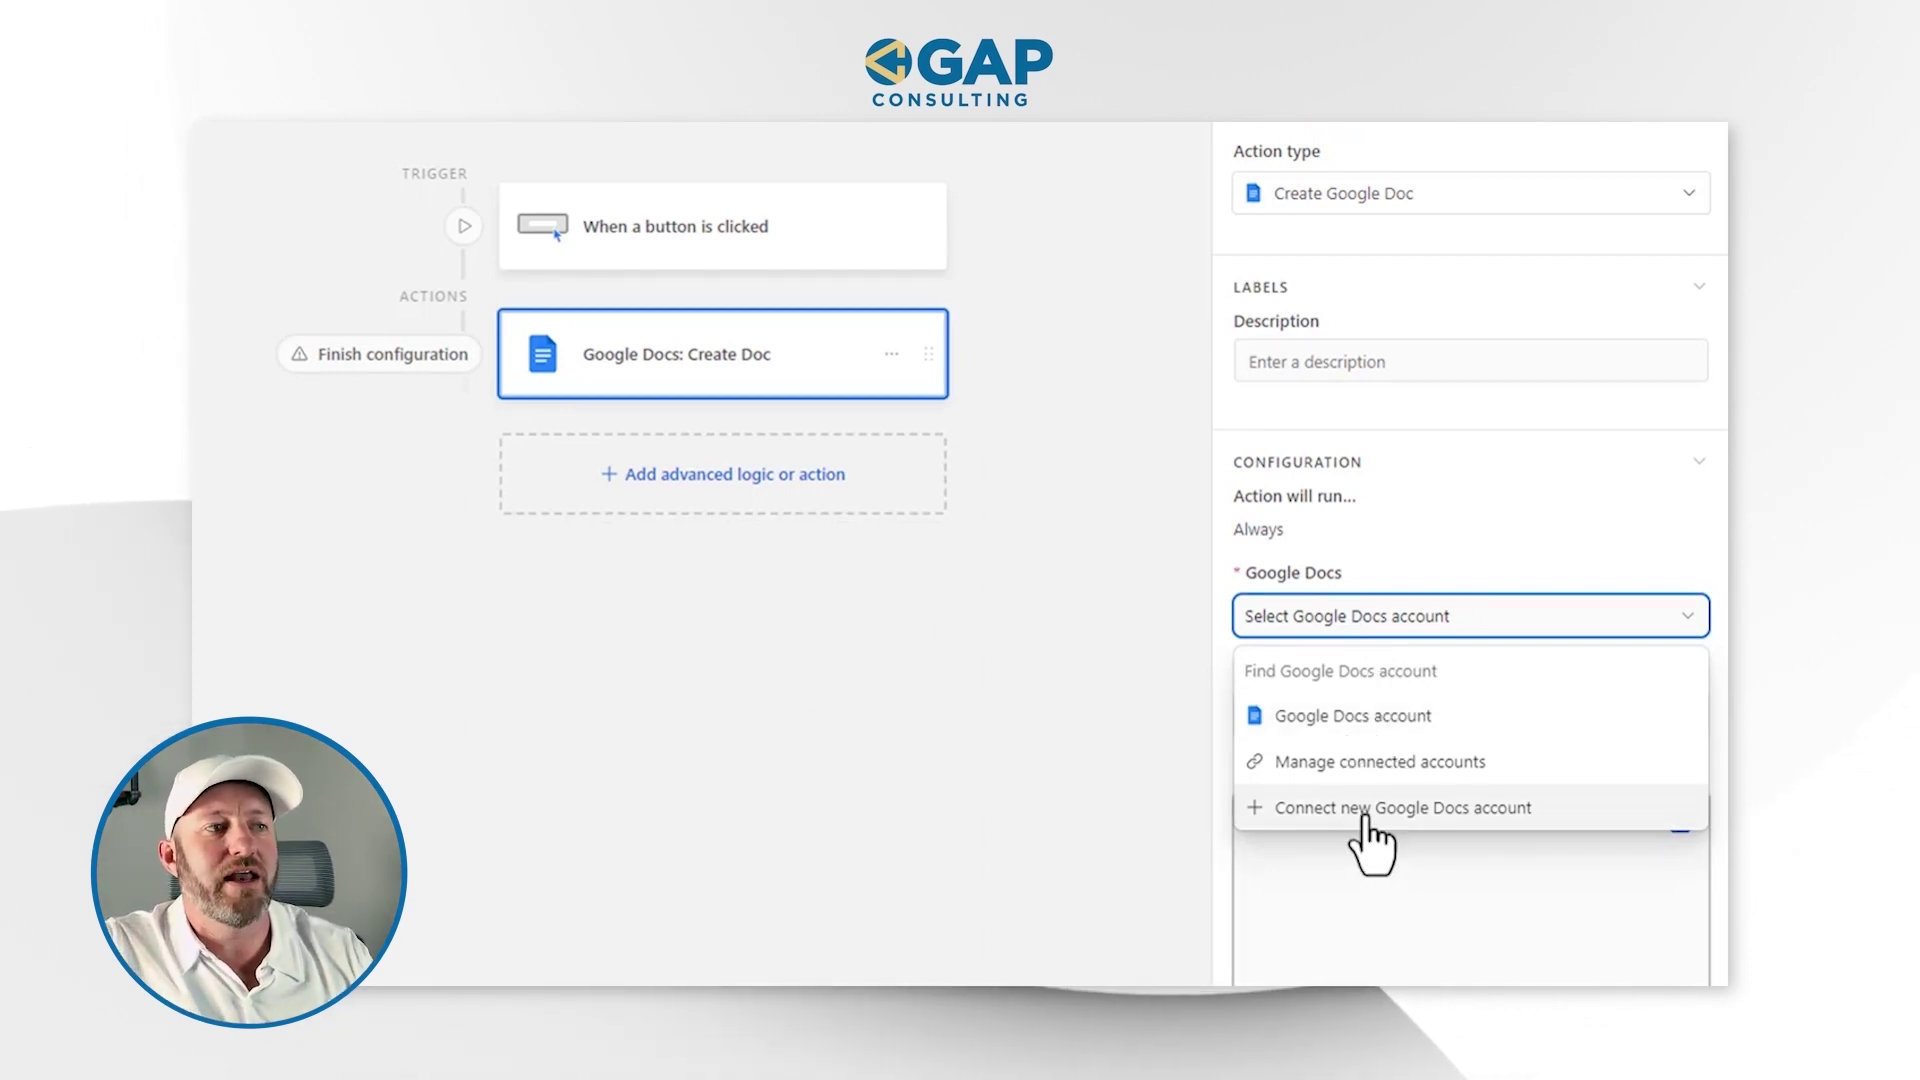
pyautogui.click(1338, 718)
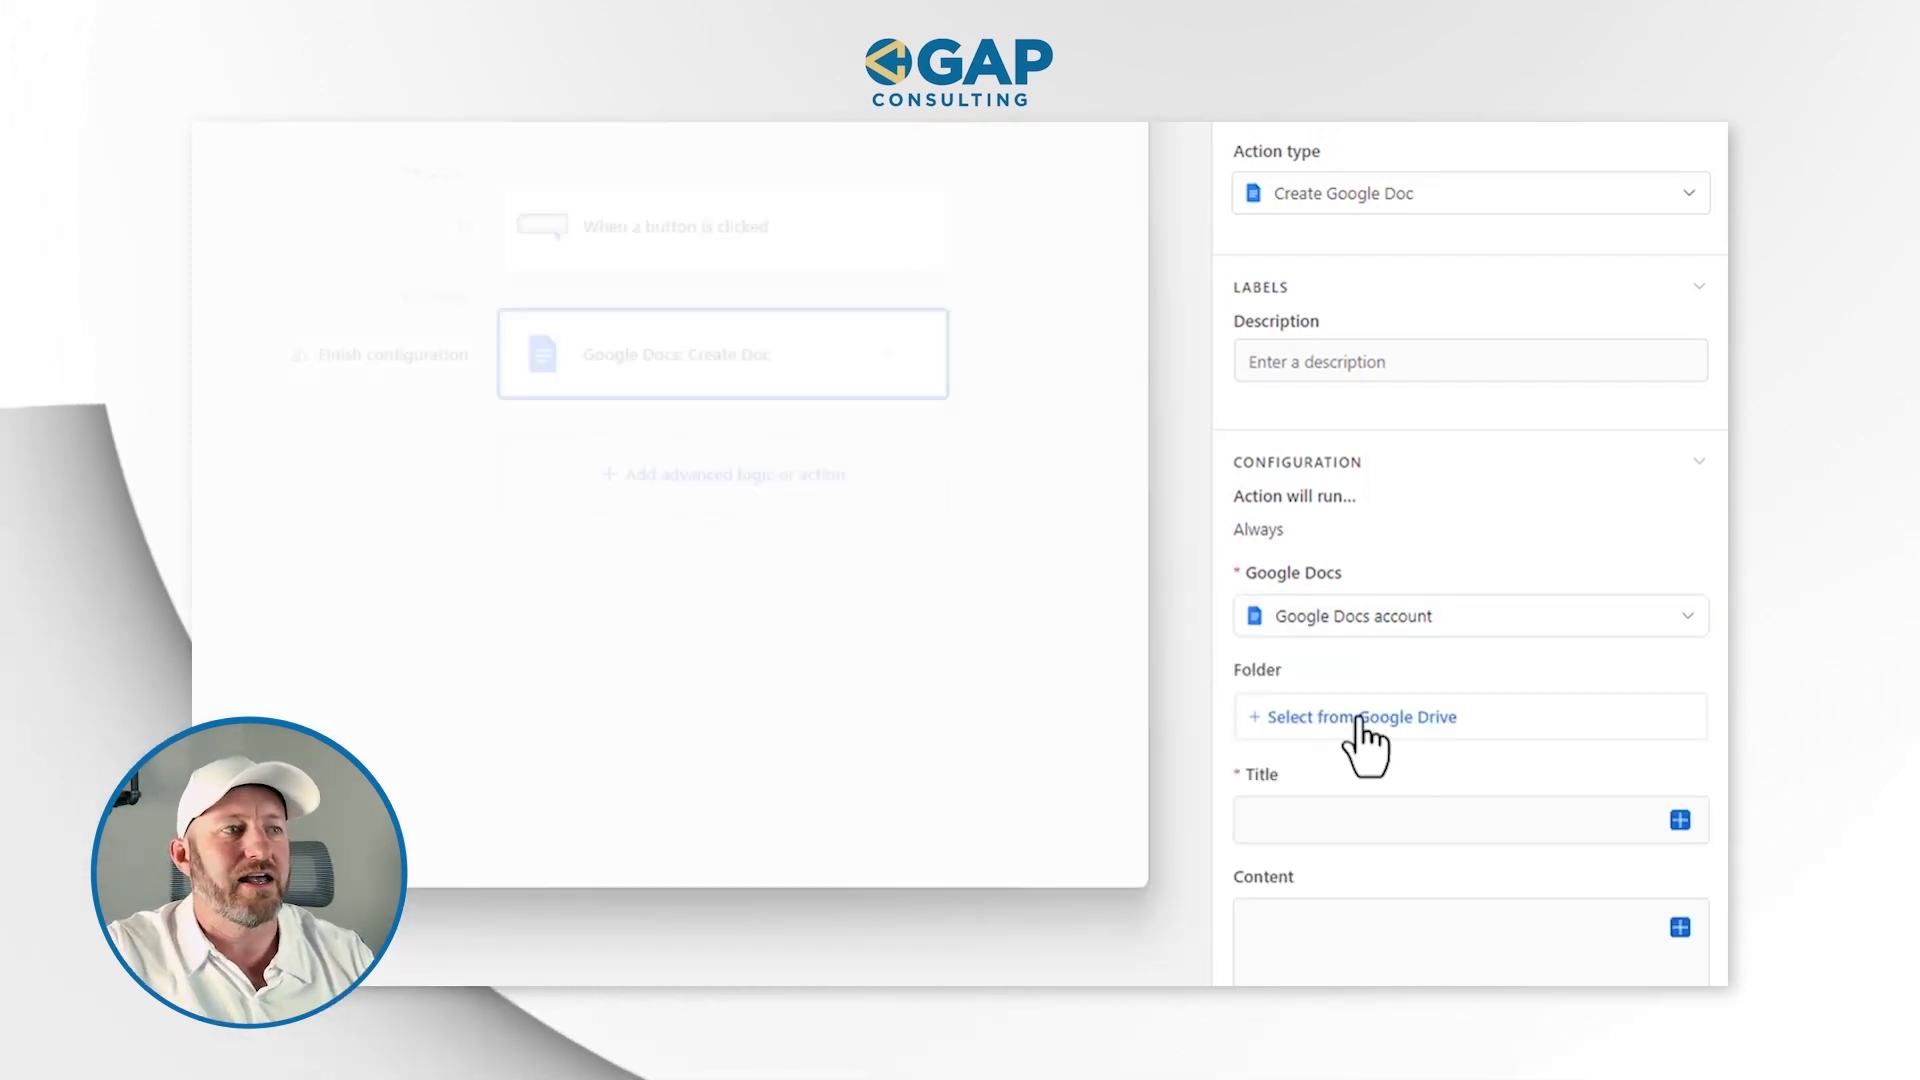
pyautogui.click(1362, 718)
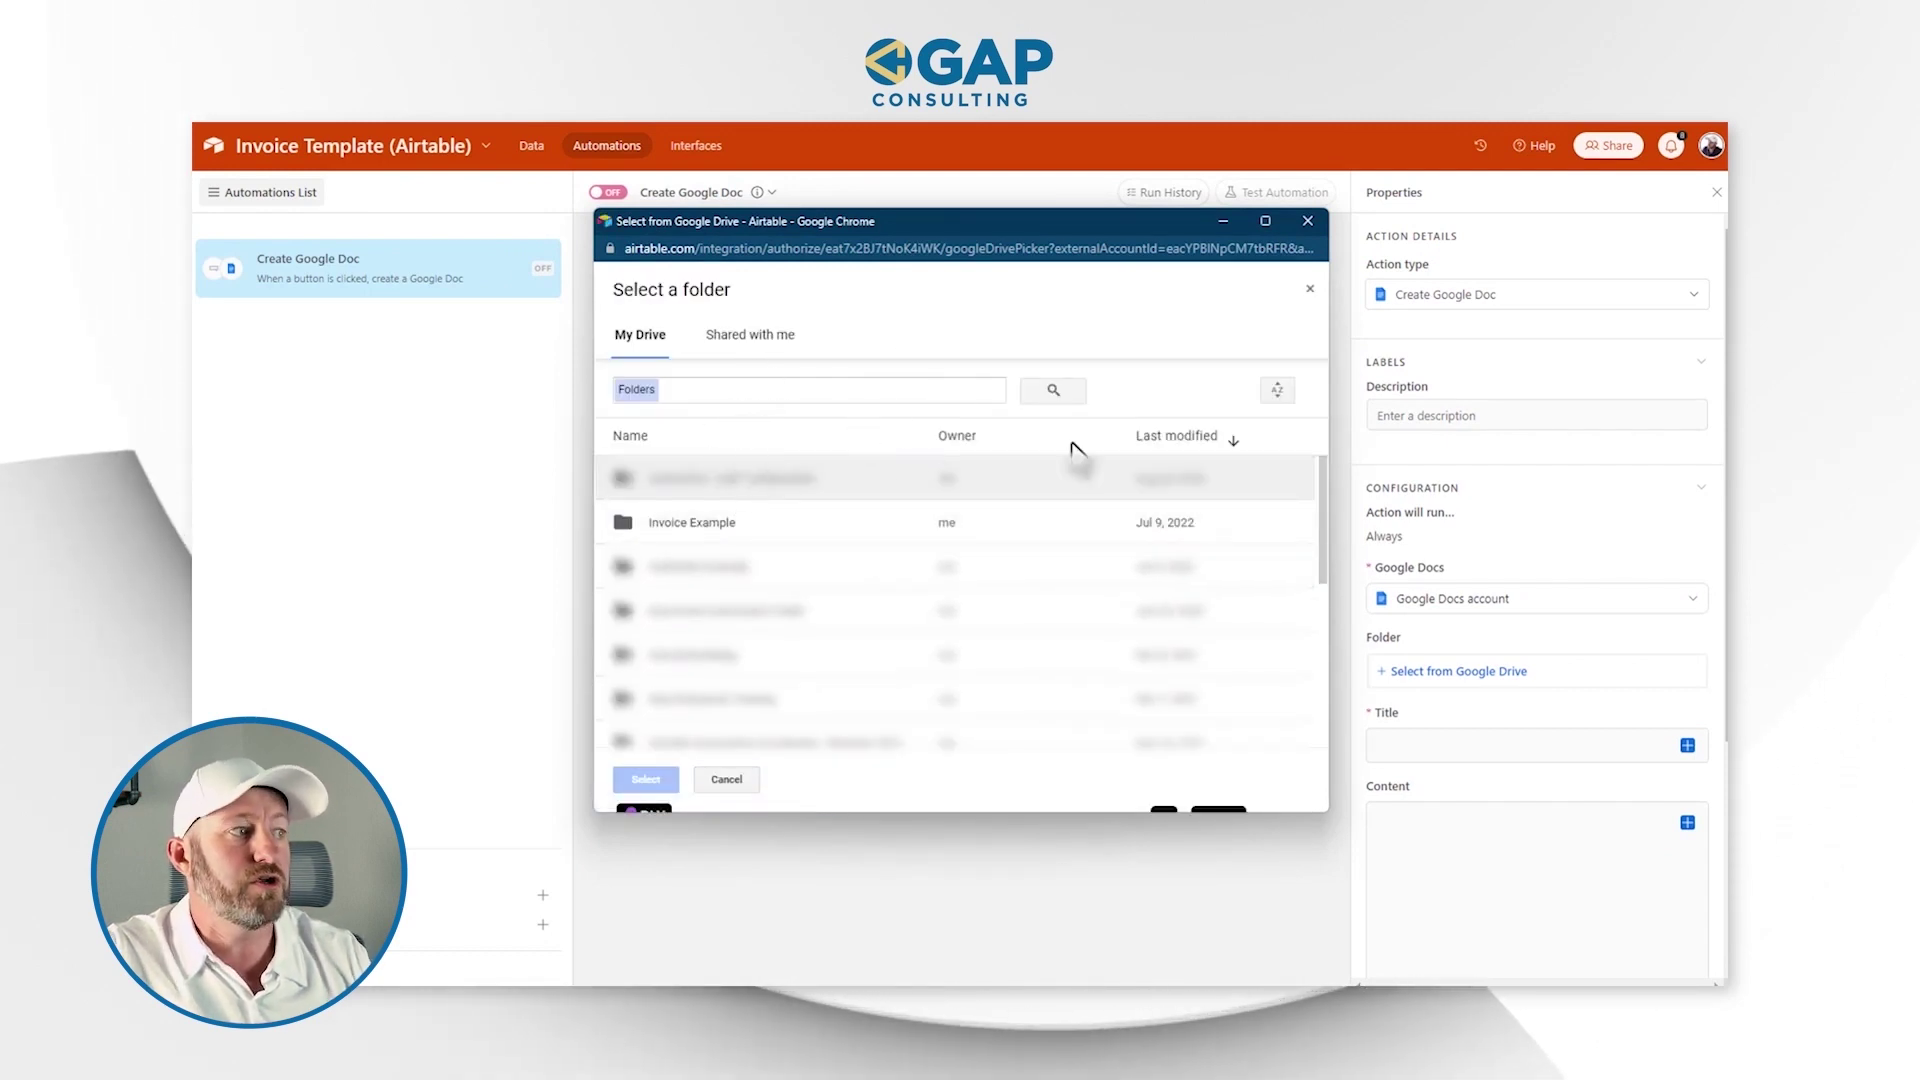
pyautogui.click(730, 515)
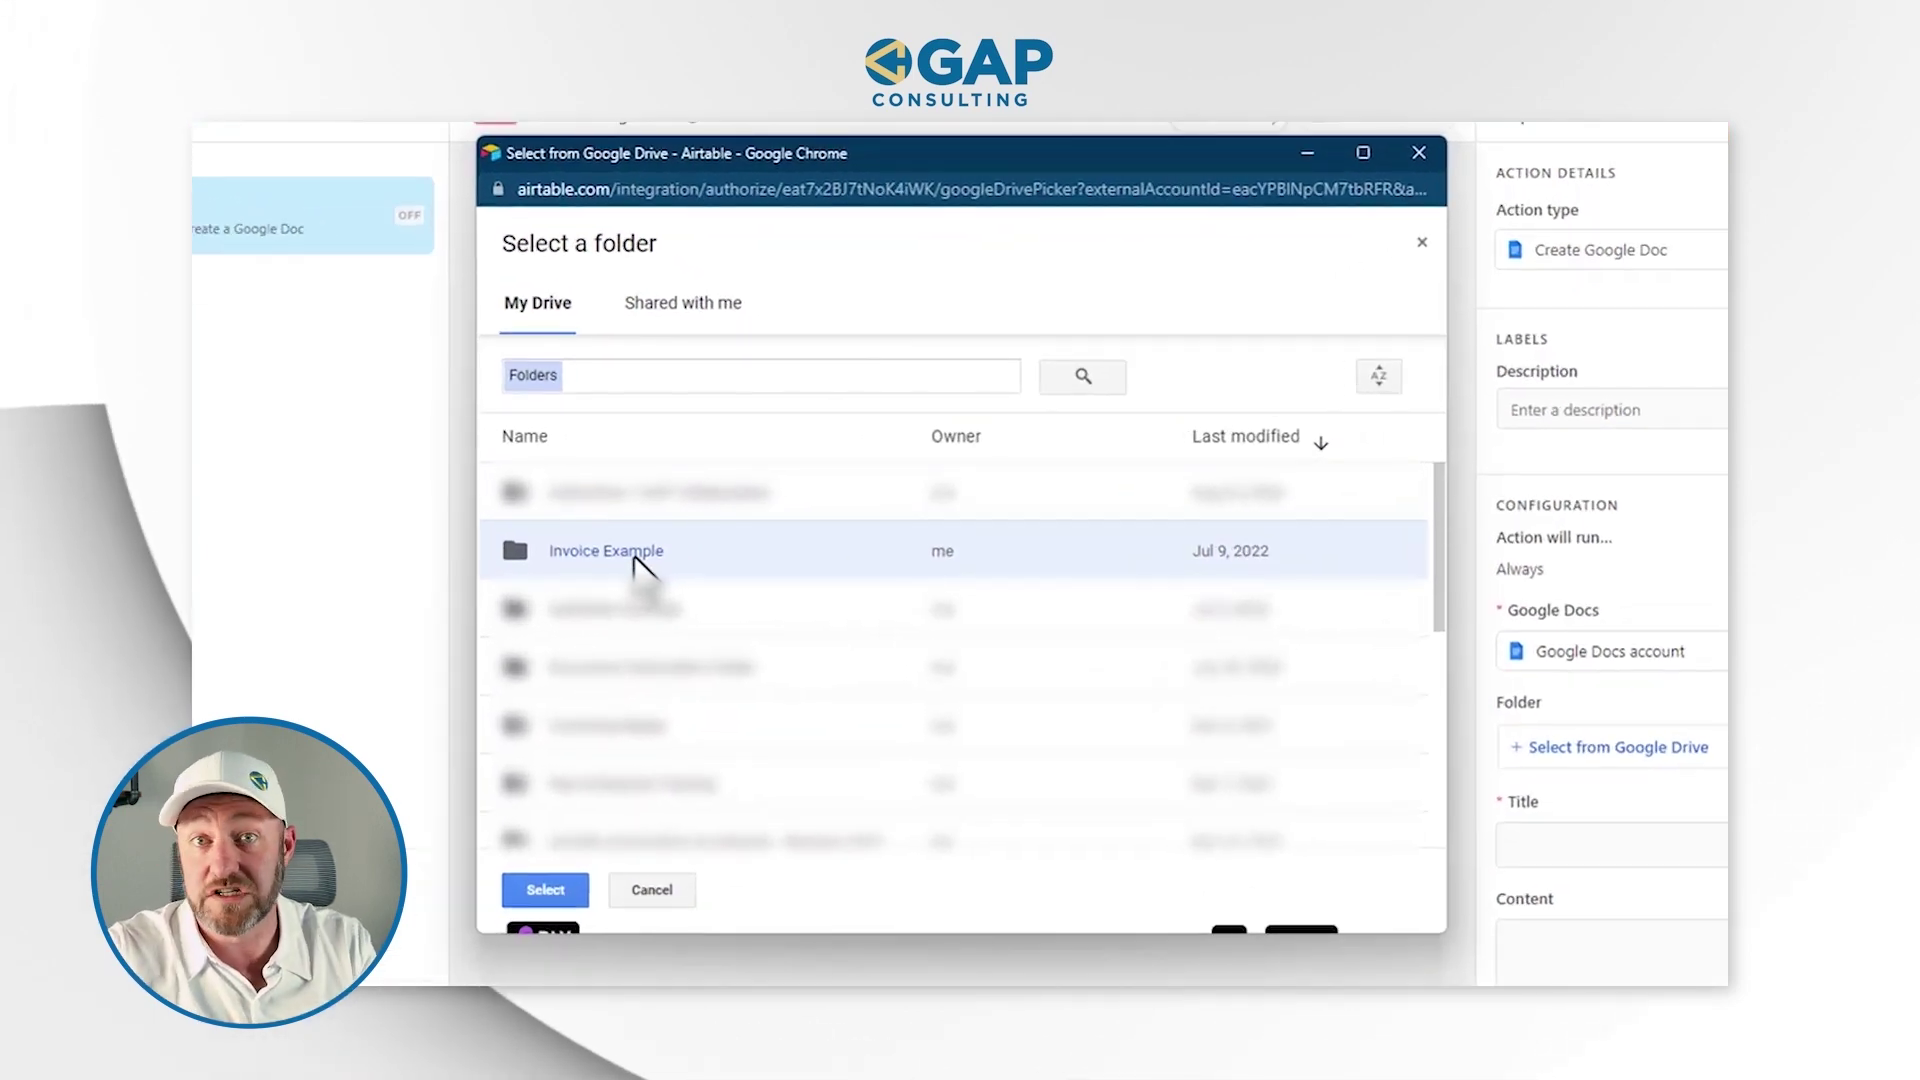
pyautogui.click(546, 889)
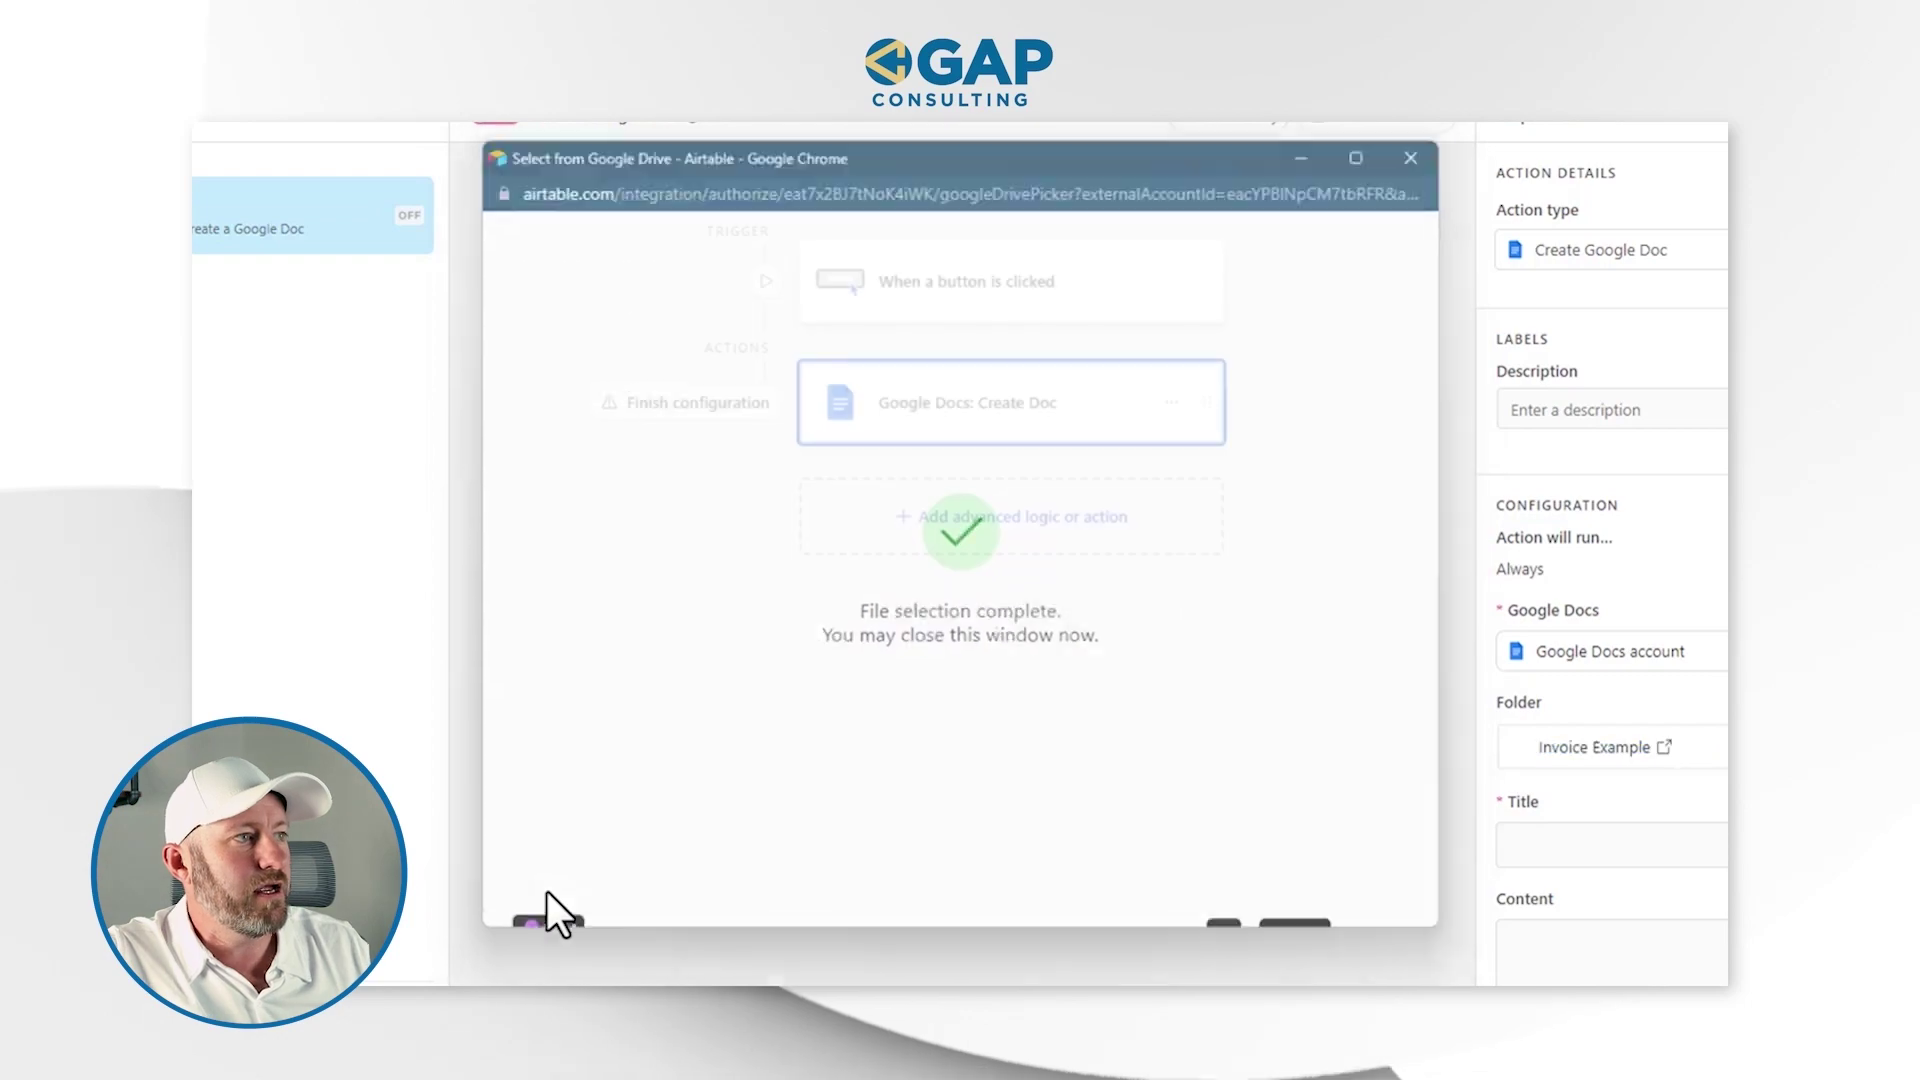
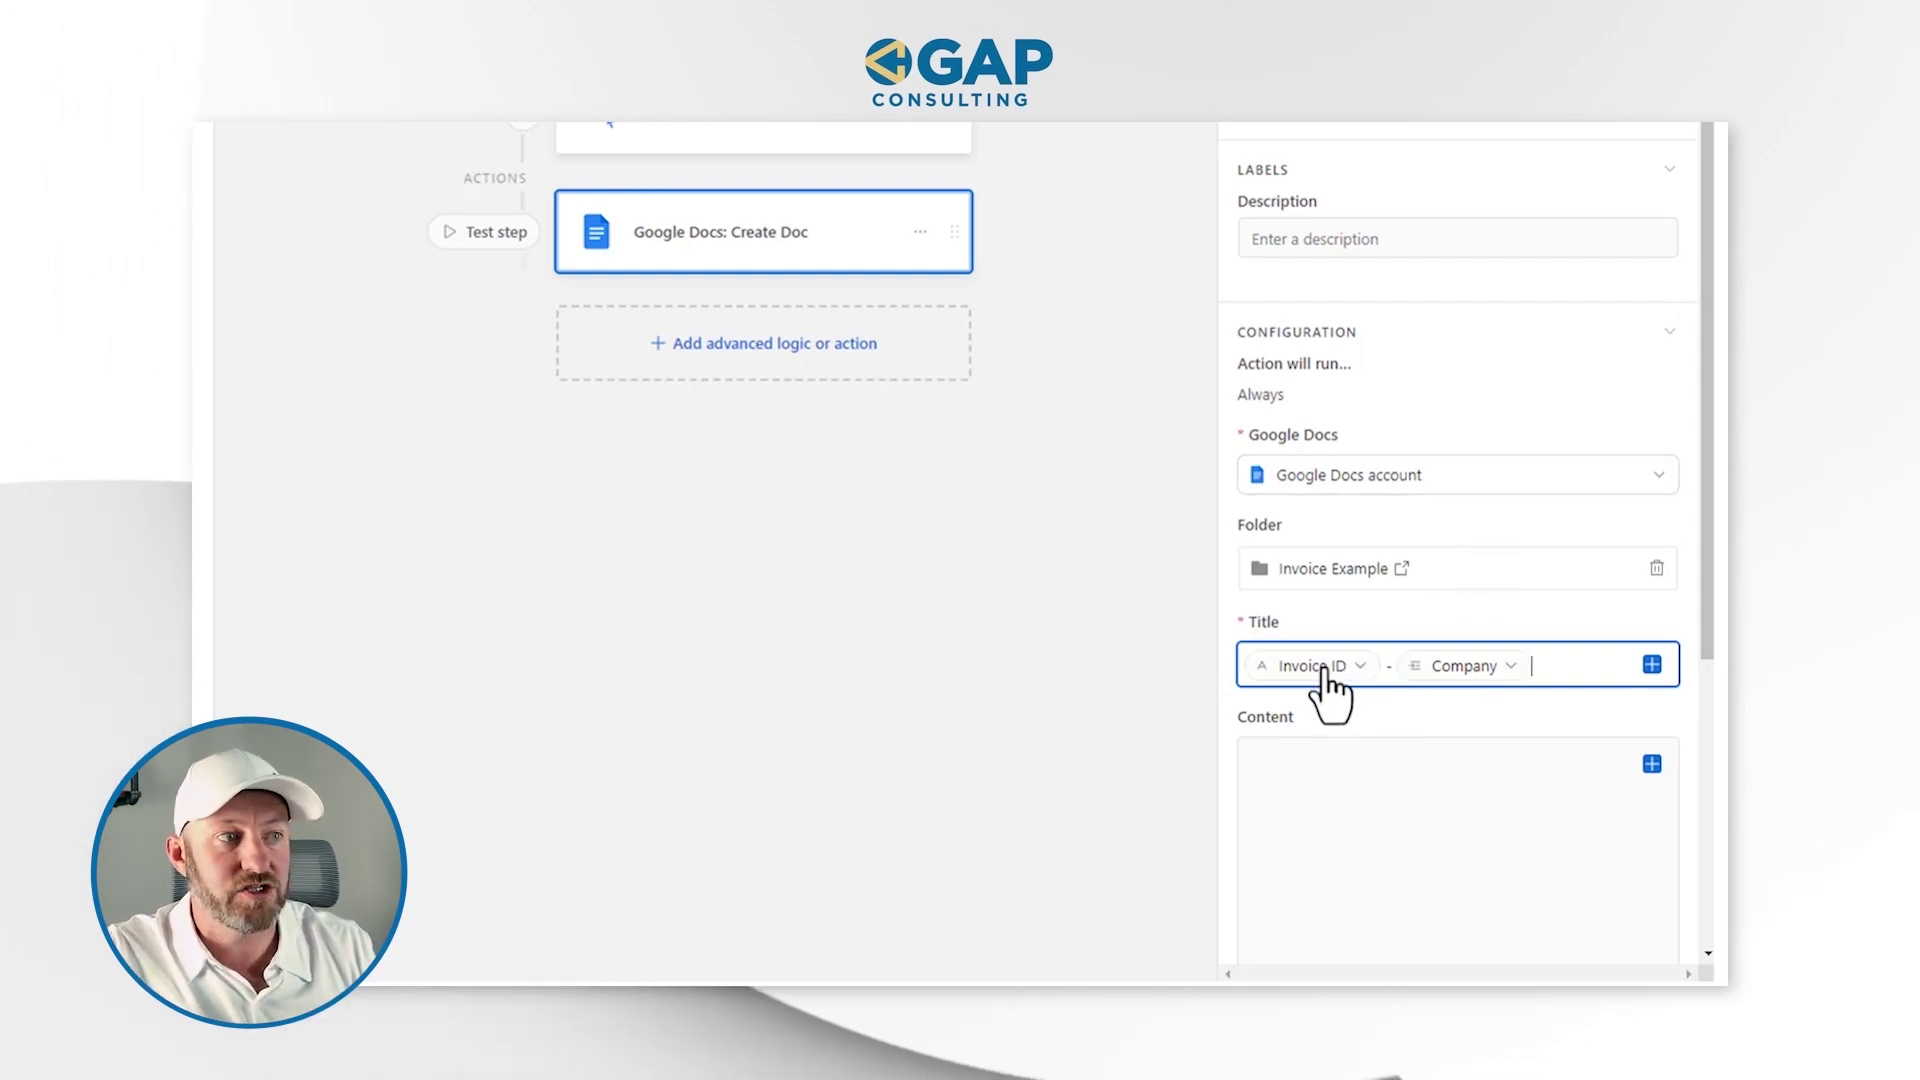
# Start the document content with the label "Invoice ID:" followed by the trigger record's Invoice ID field value
pyautogui.moveTo(1322, 672)
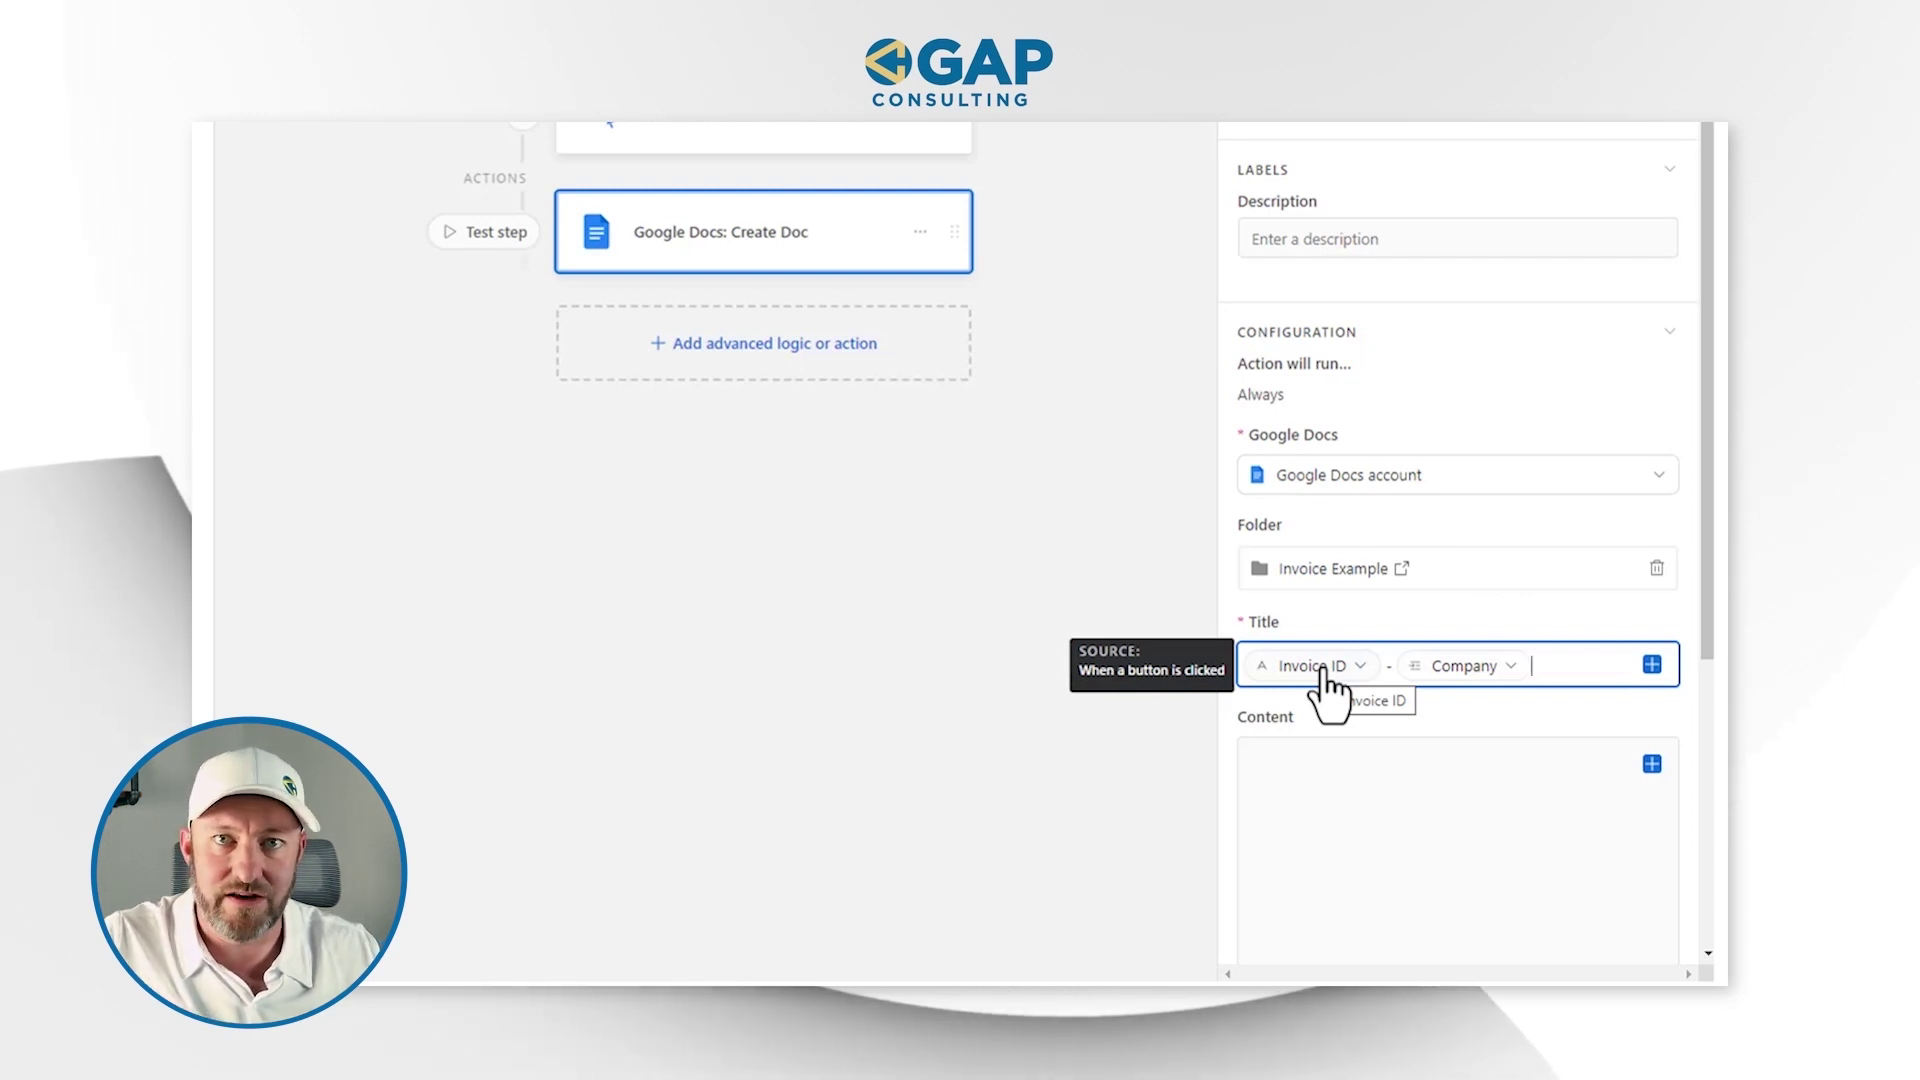
pyautogui.click(1376, 762)
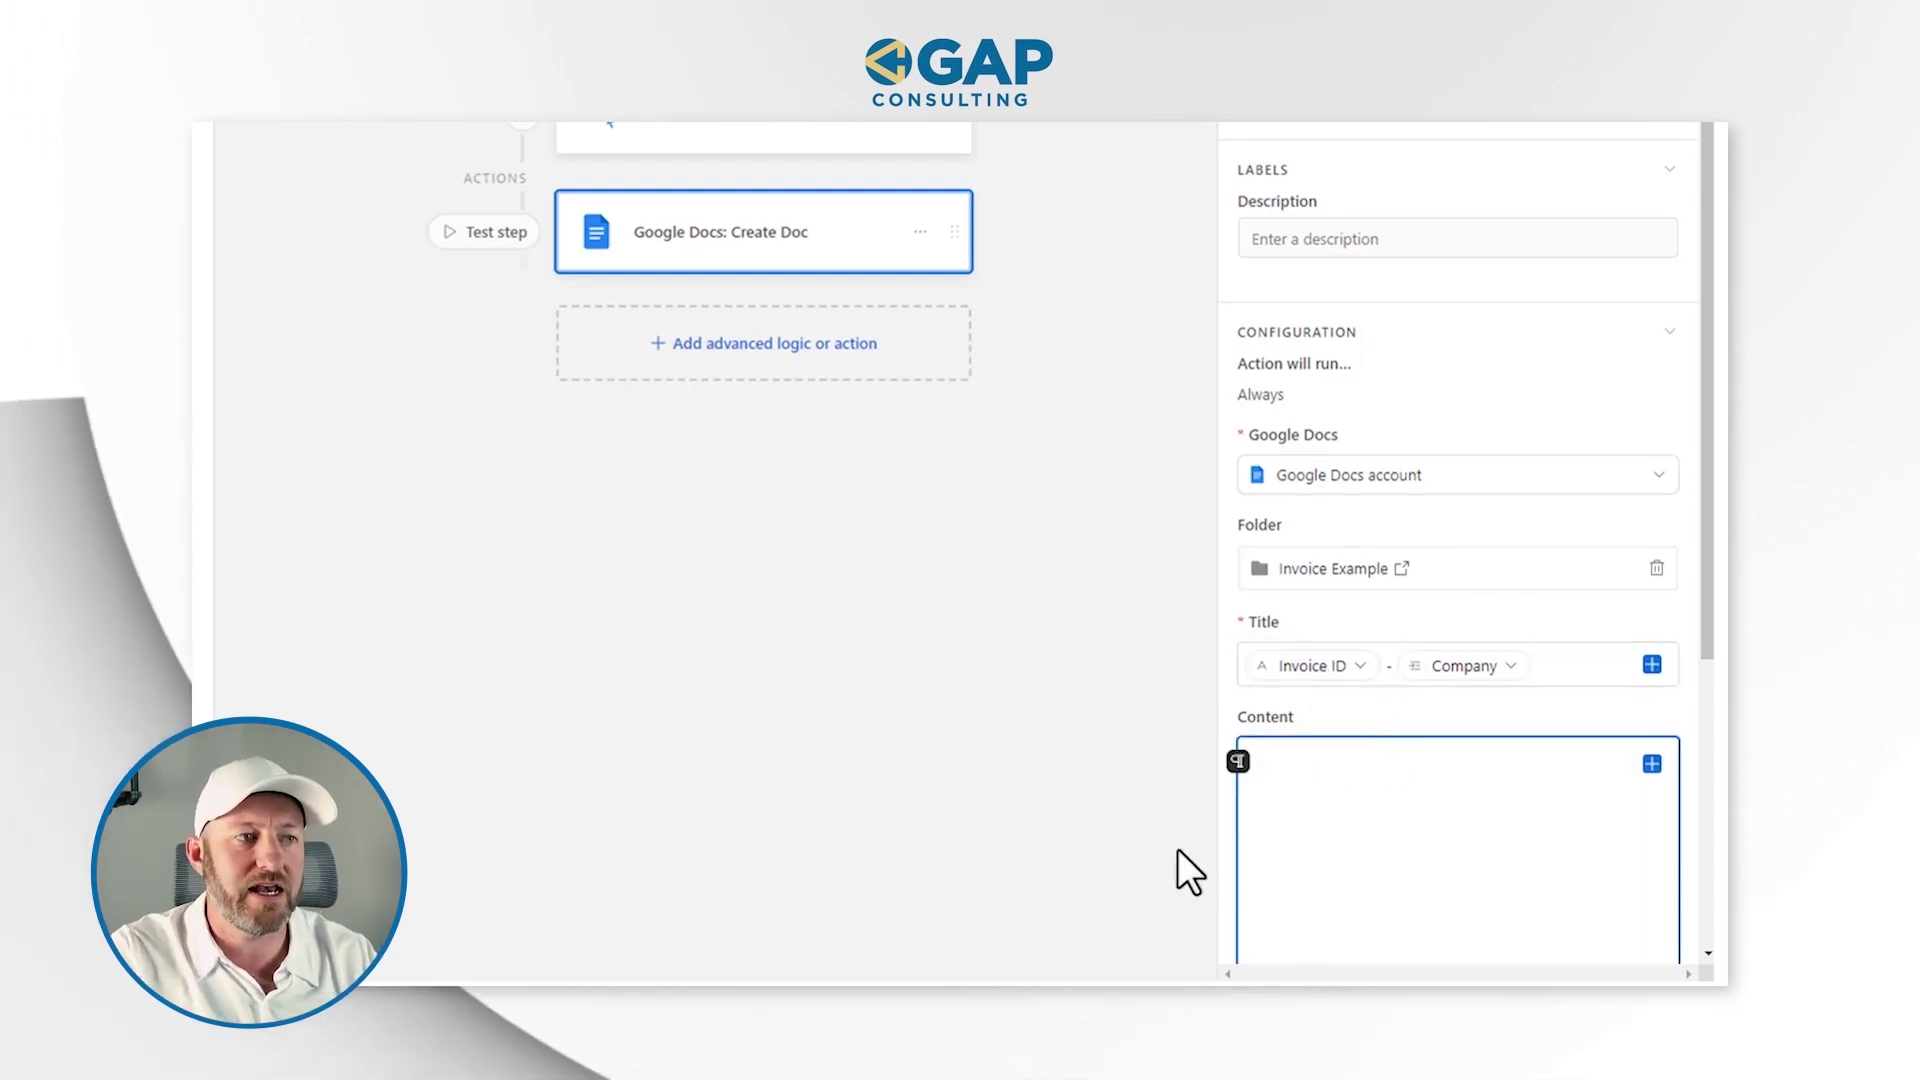
pyautogui.scroll(-4, 1296, 361)
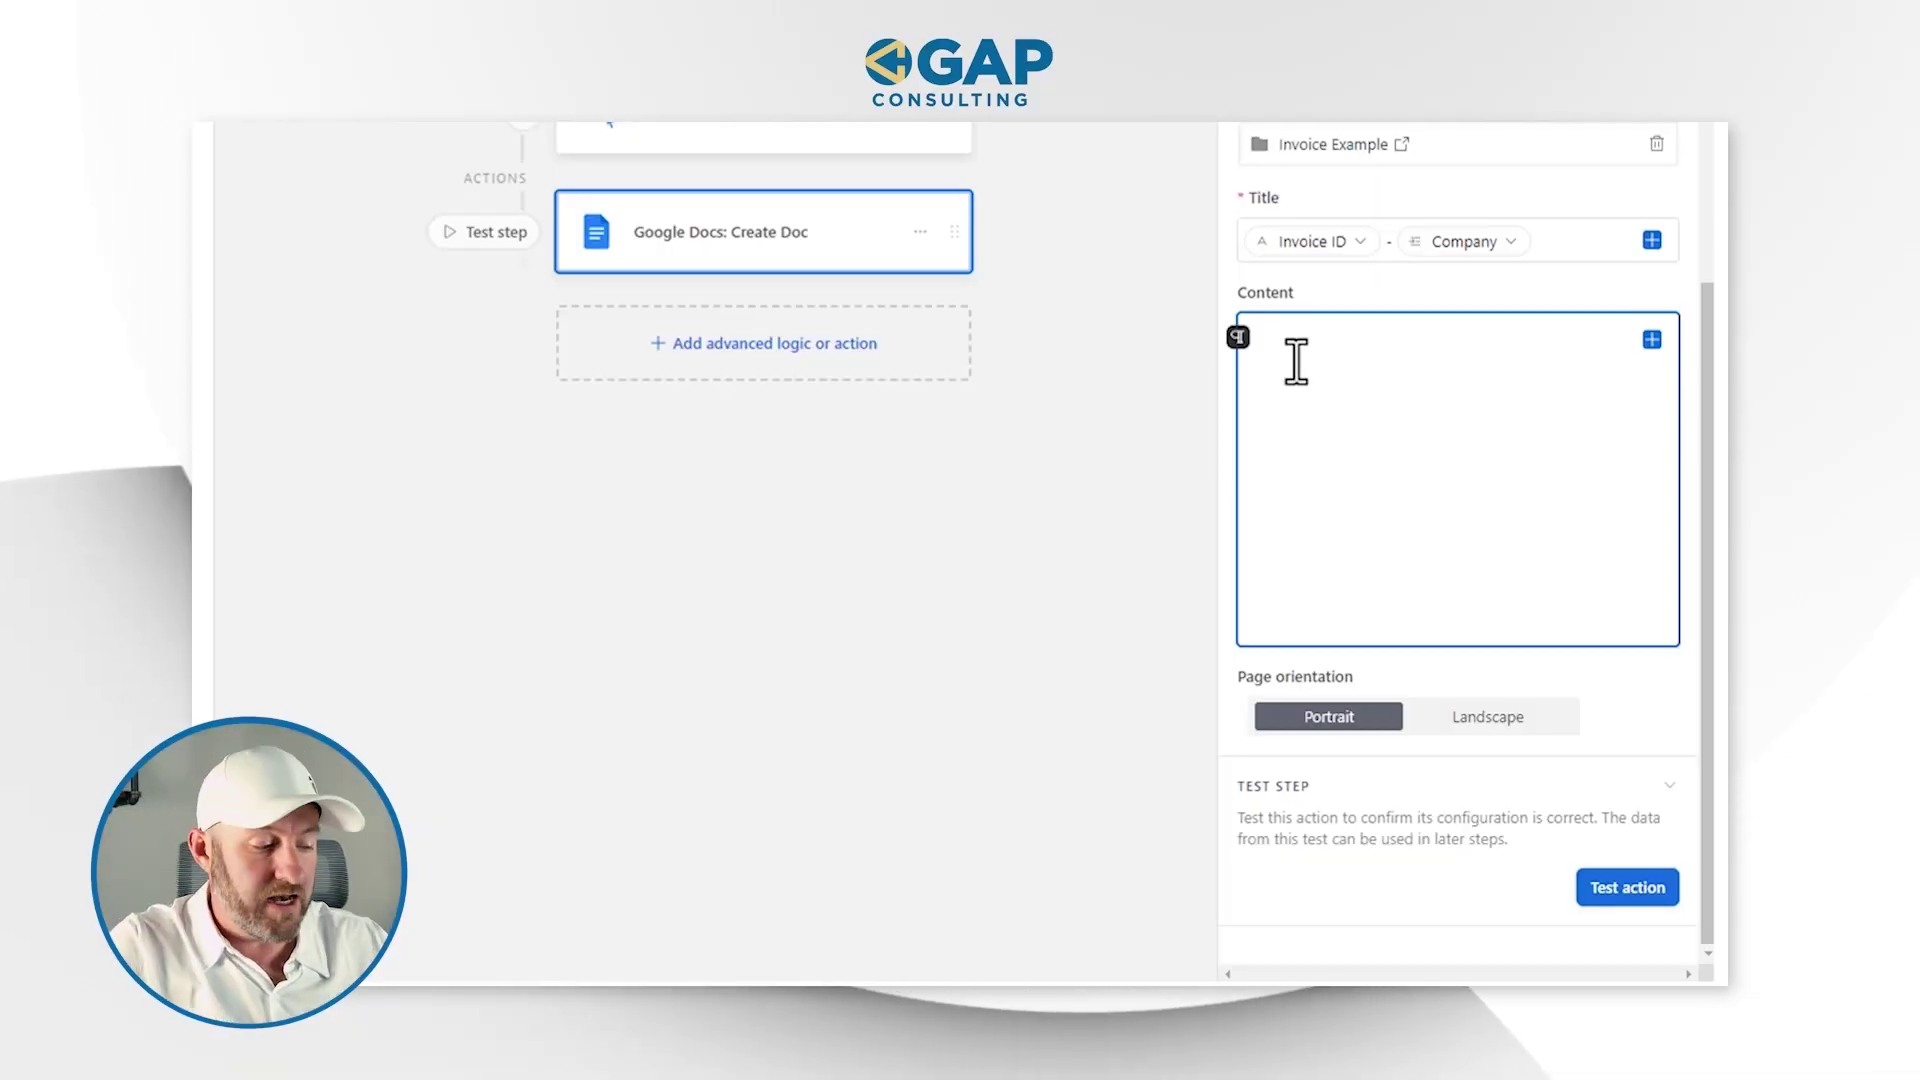
pyautogui.write('Invoice ID:')
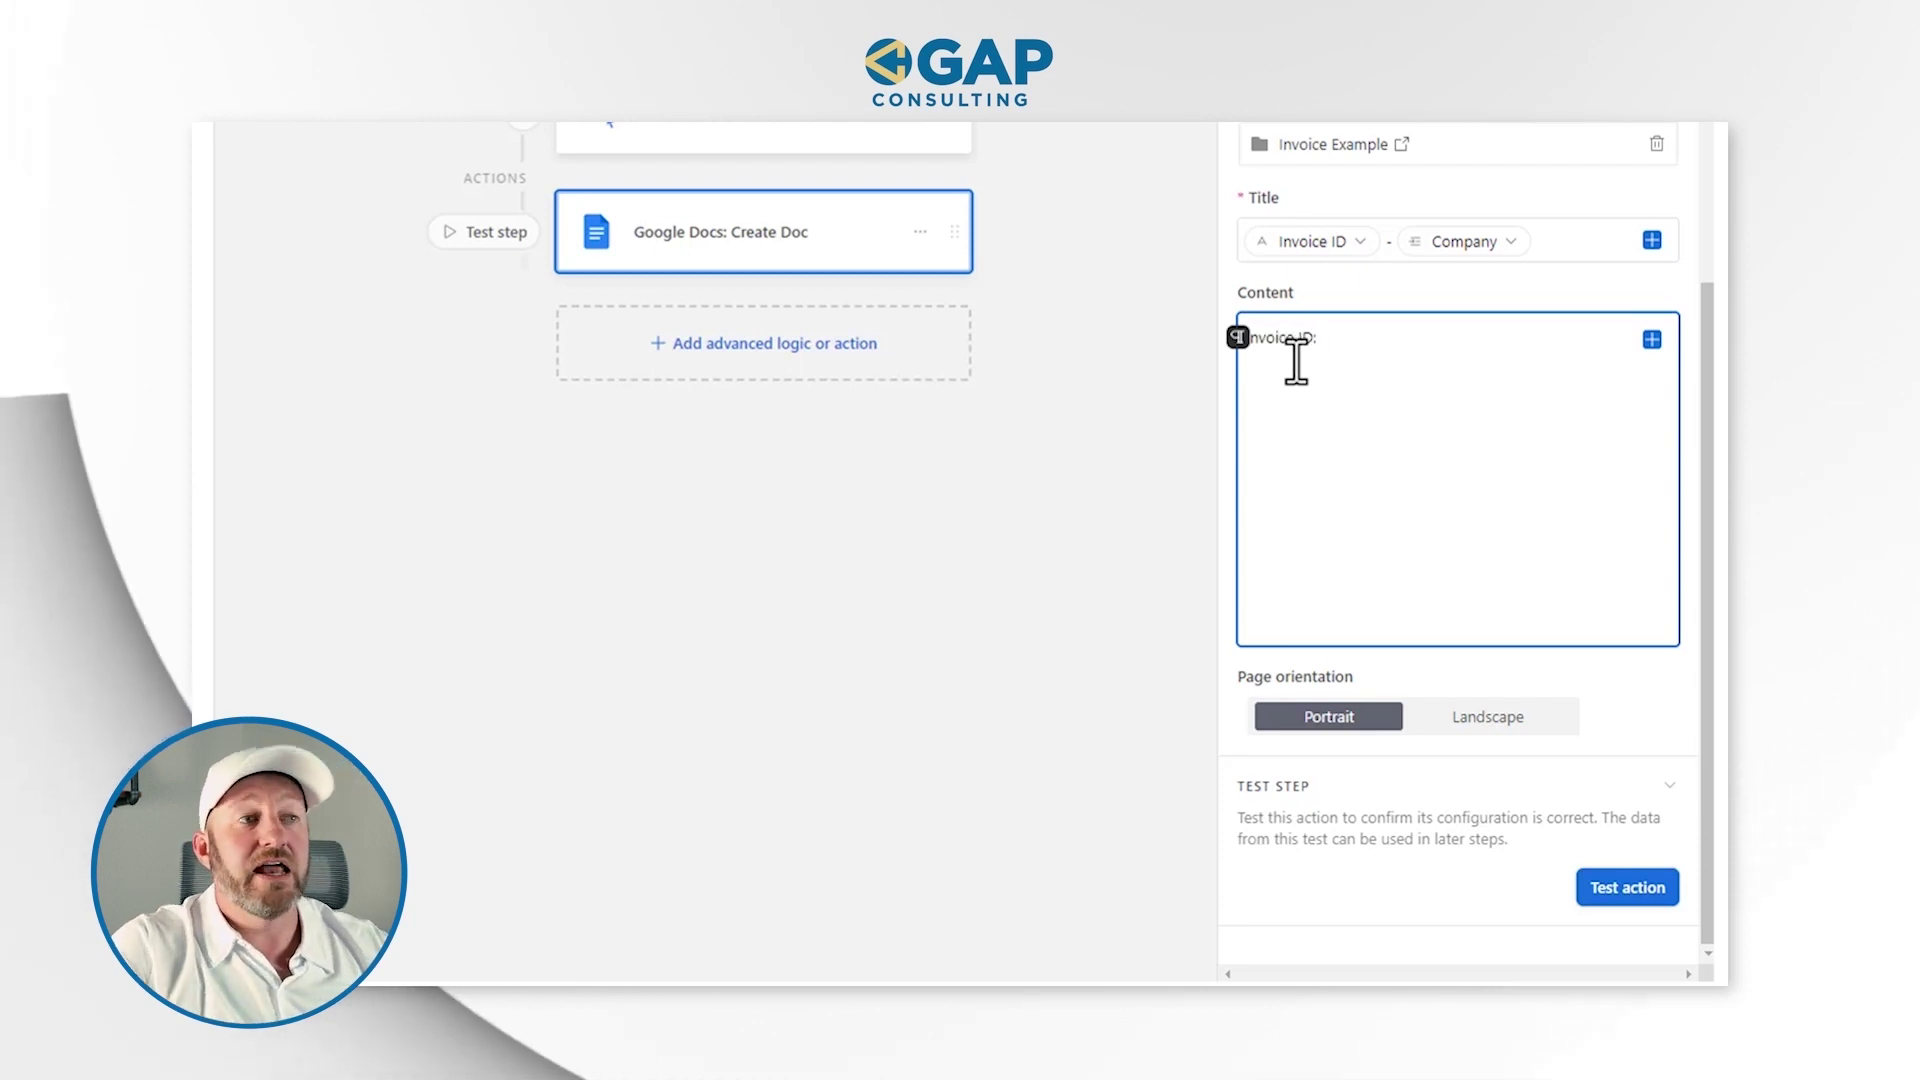
pyautogui.click(1650, 345)
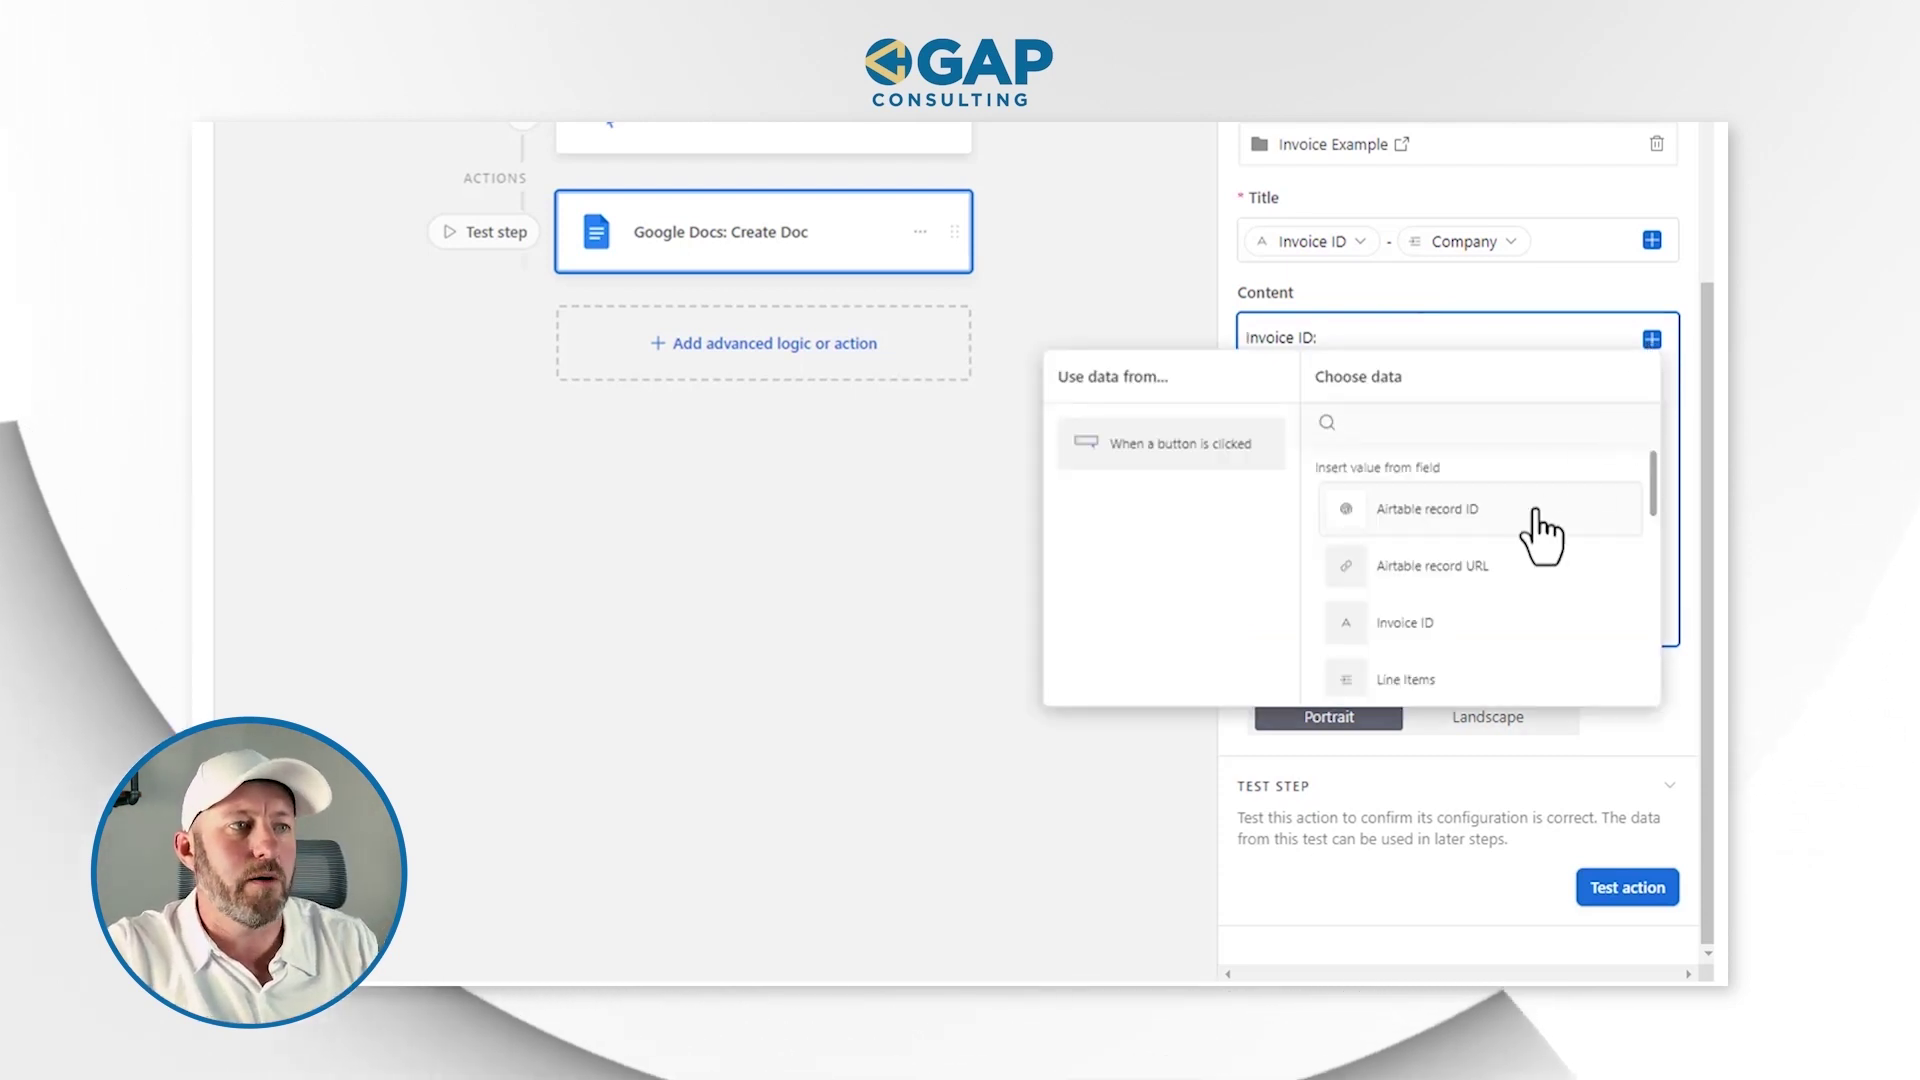
pyautogui.click(1470, 624)
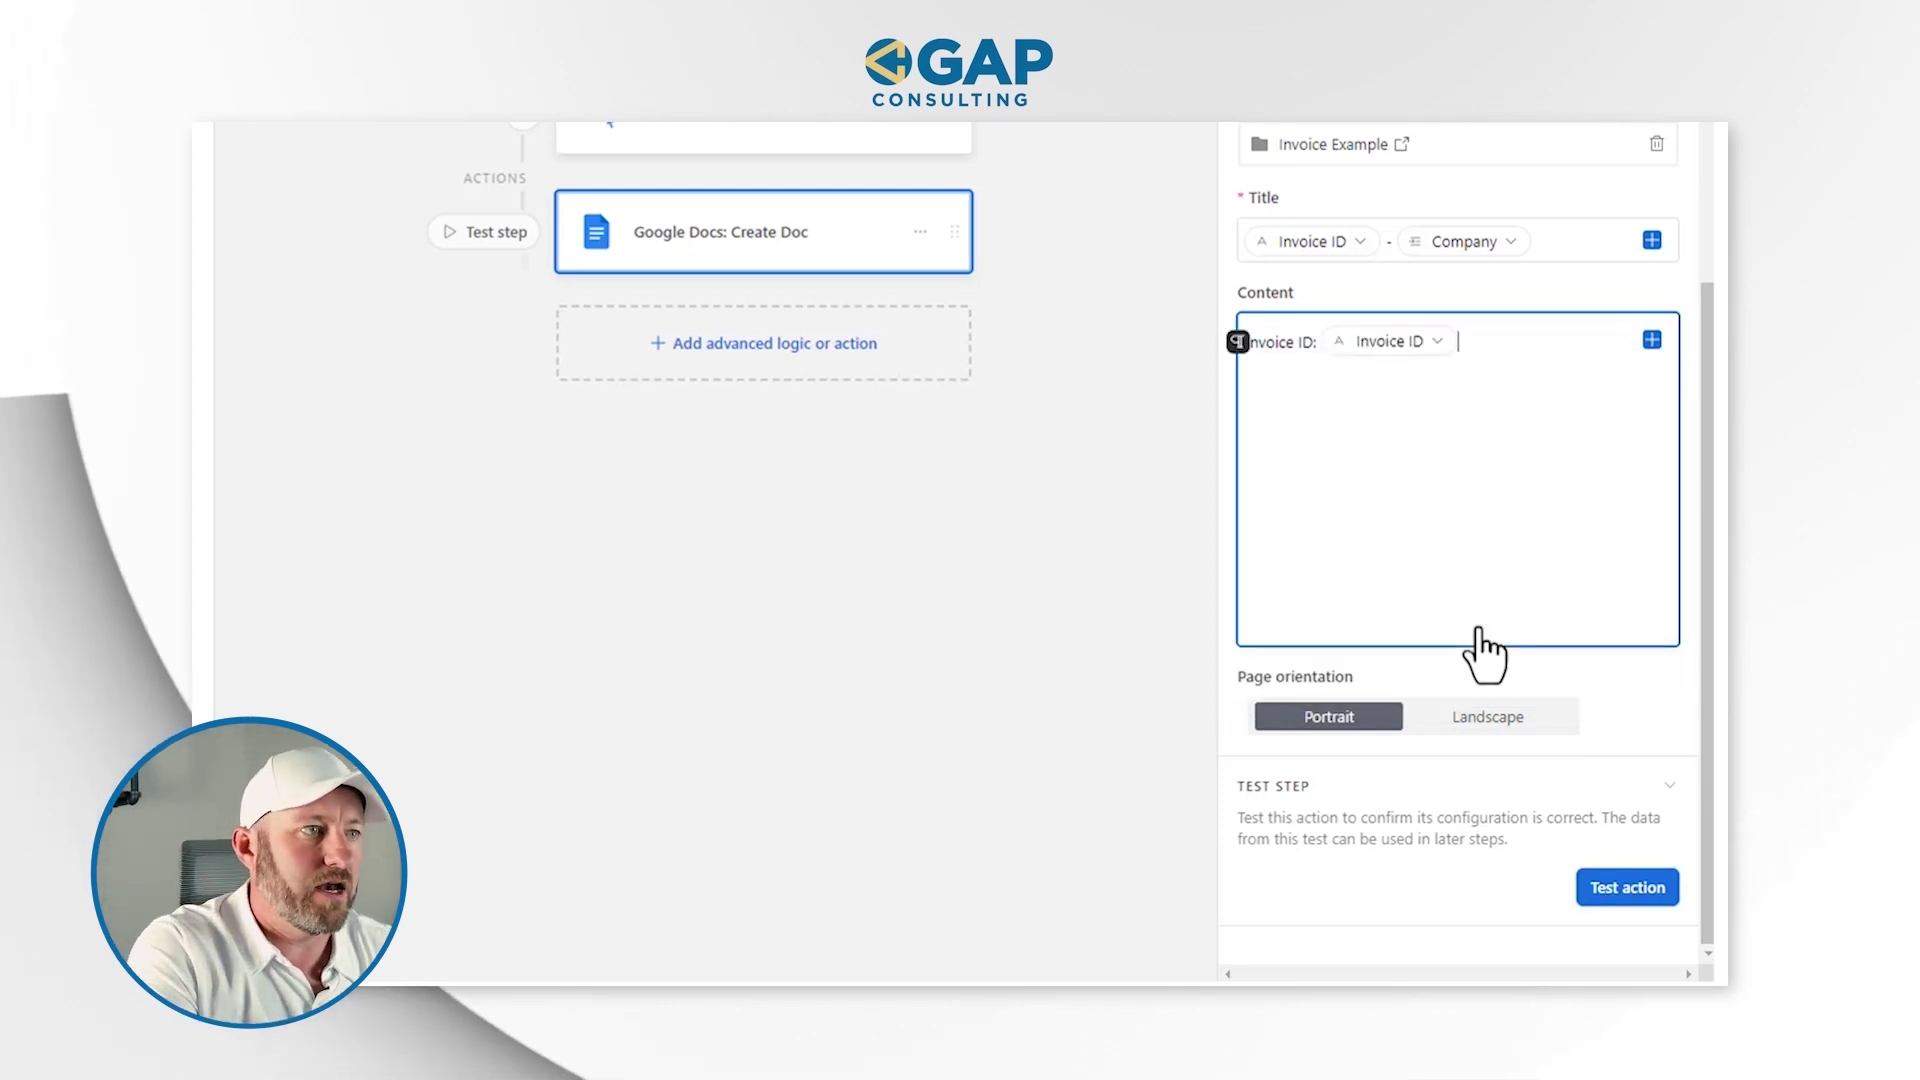
# Add a second content line with the label "Payable by:" followed by the trigger record's Company field value
pyautogui.write('Pa')
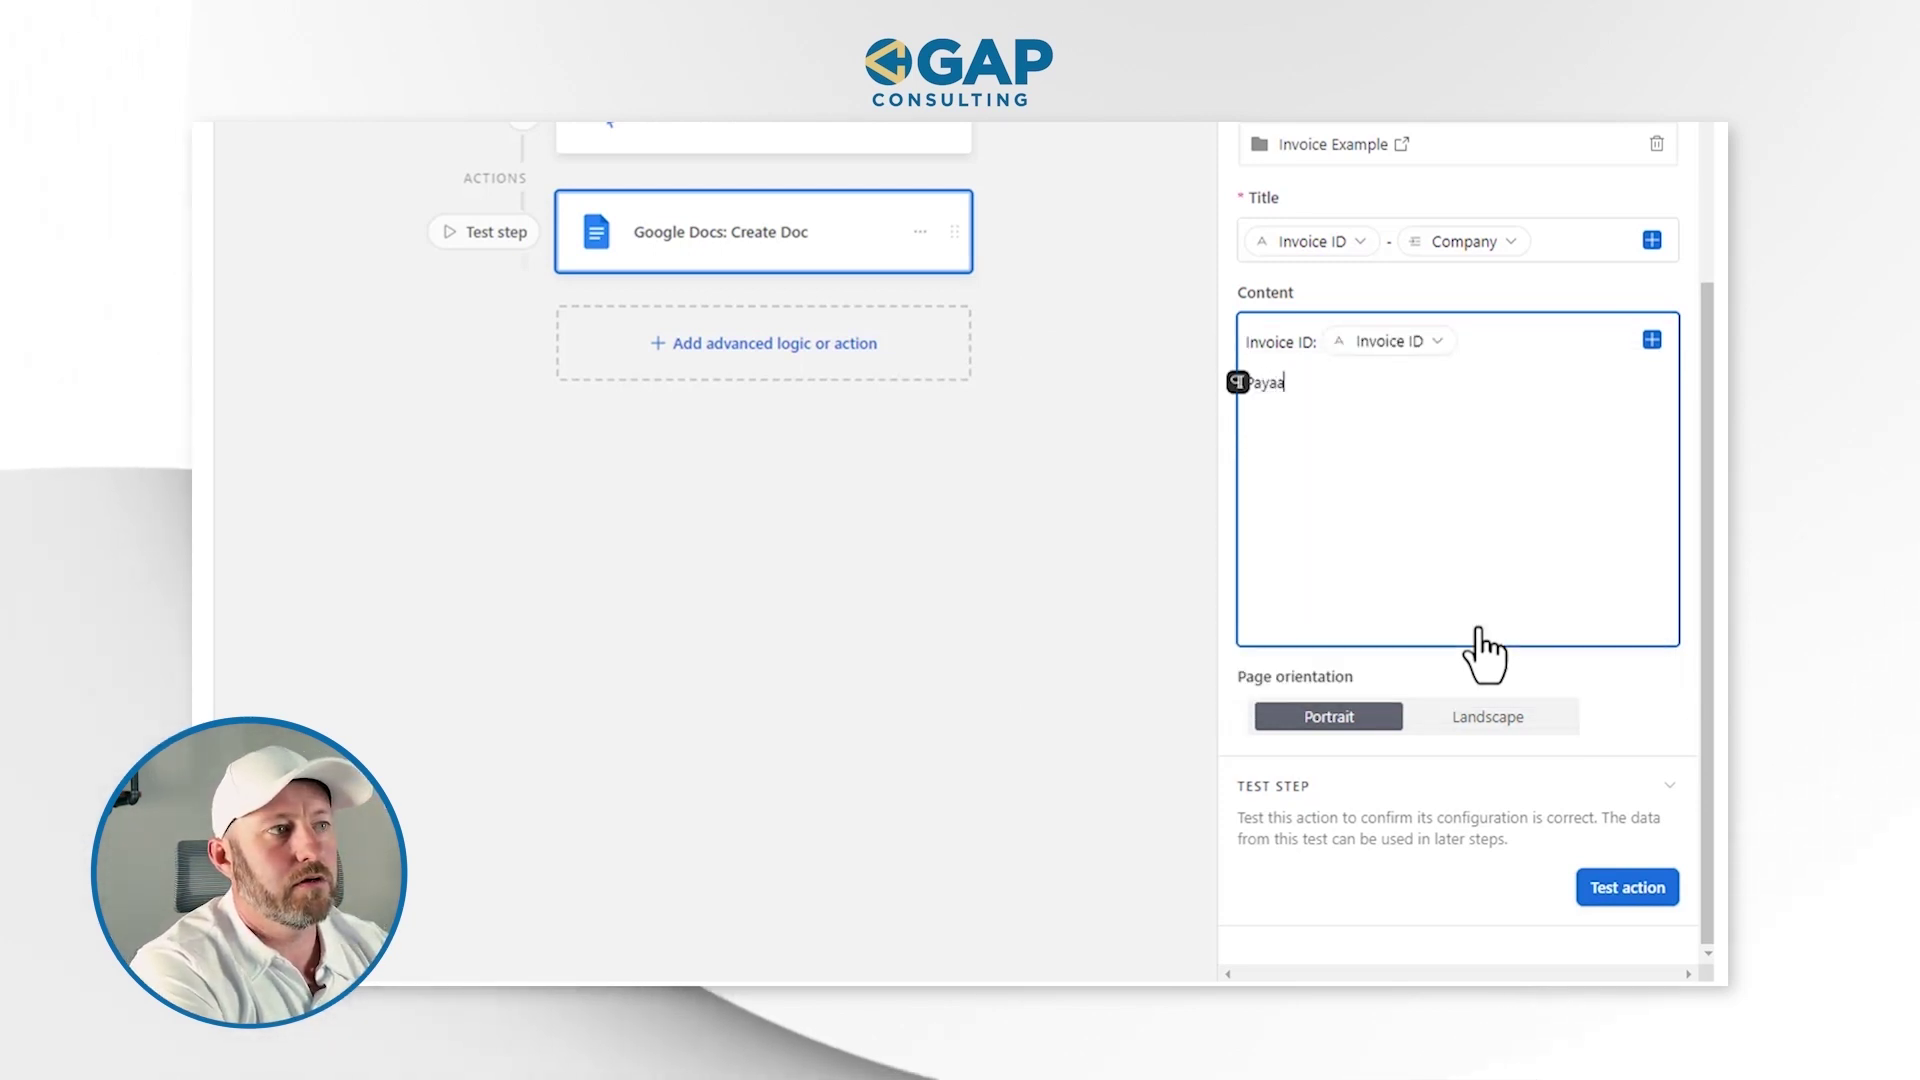
pyautogui.write('yable by:')
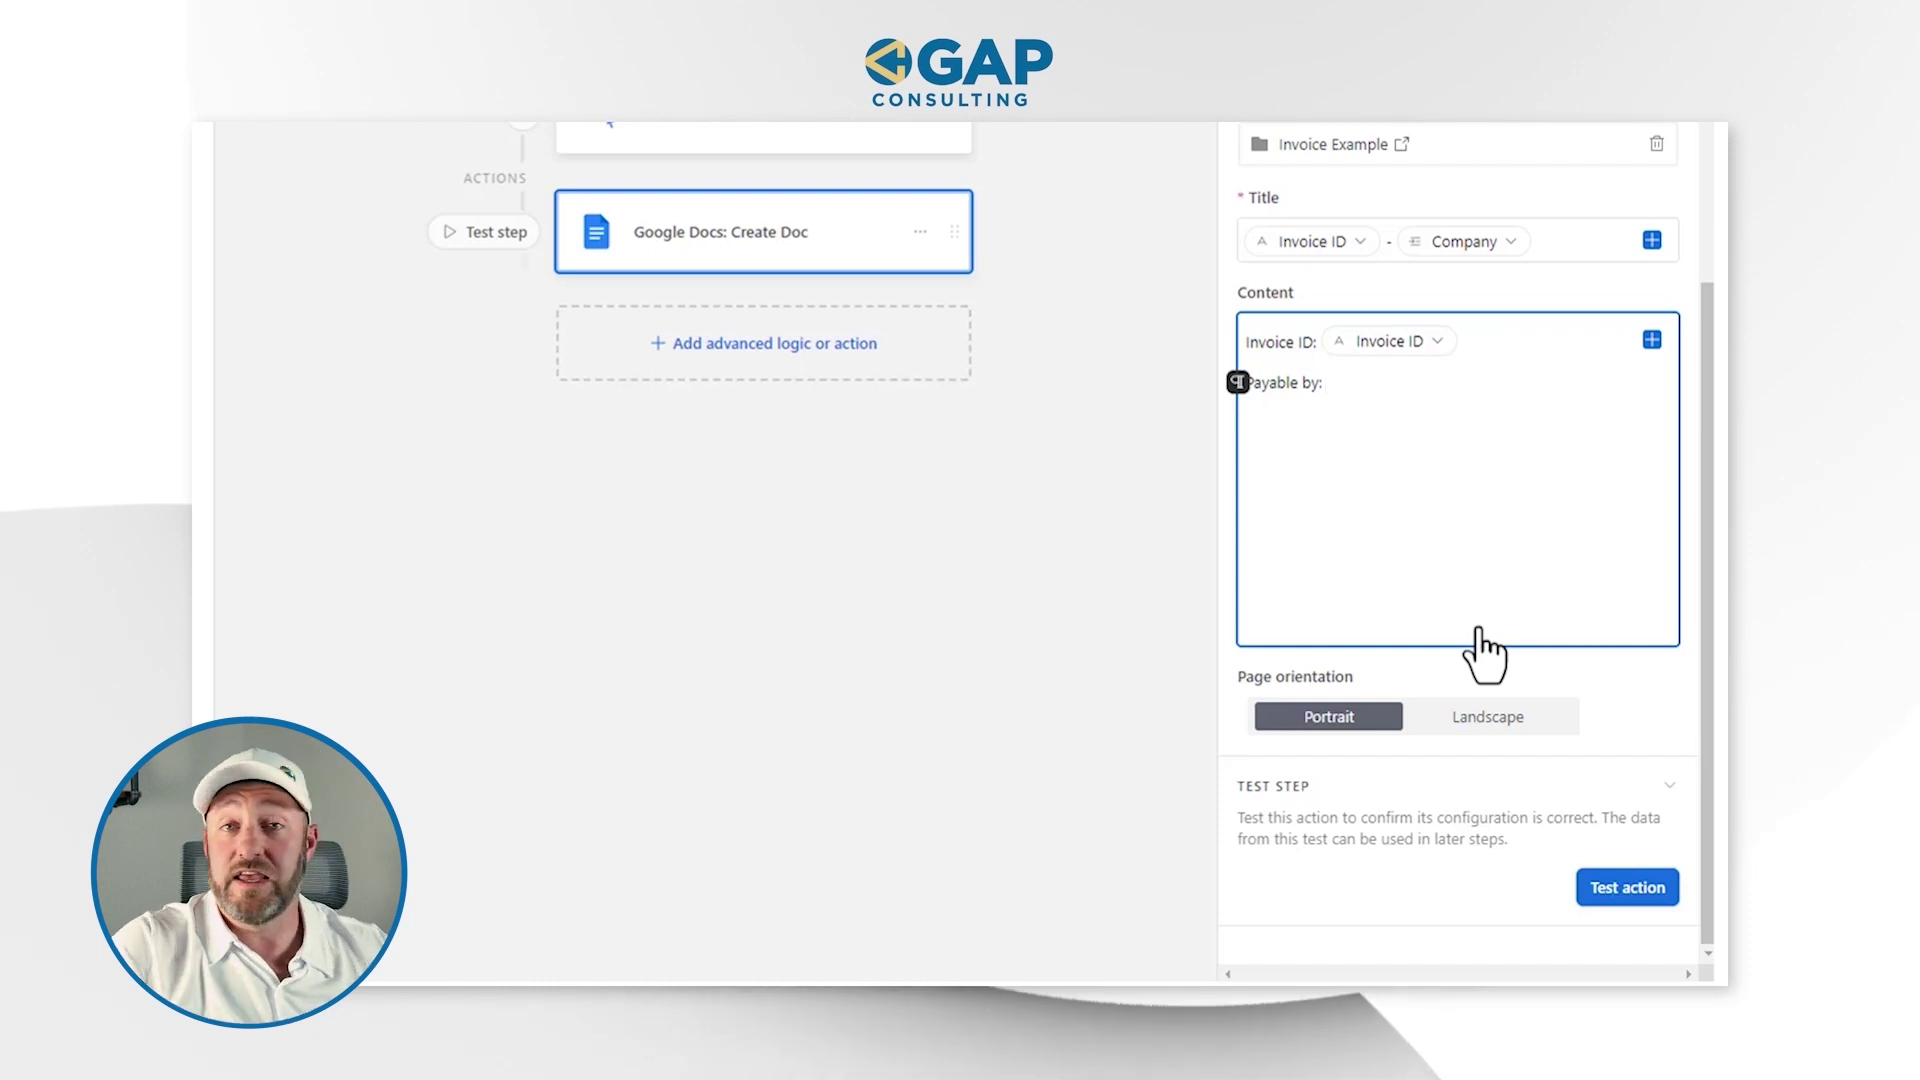
pyautogui.click(1652, 340)
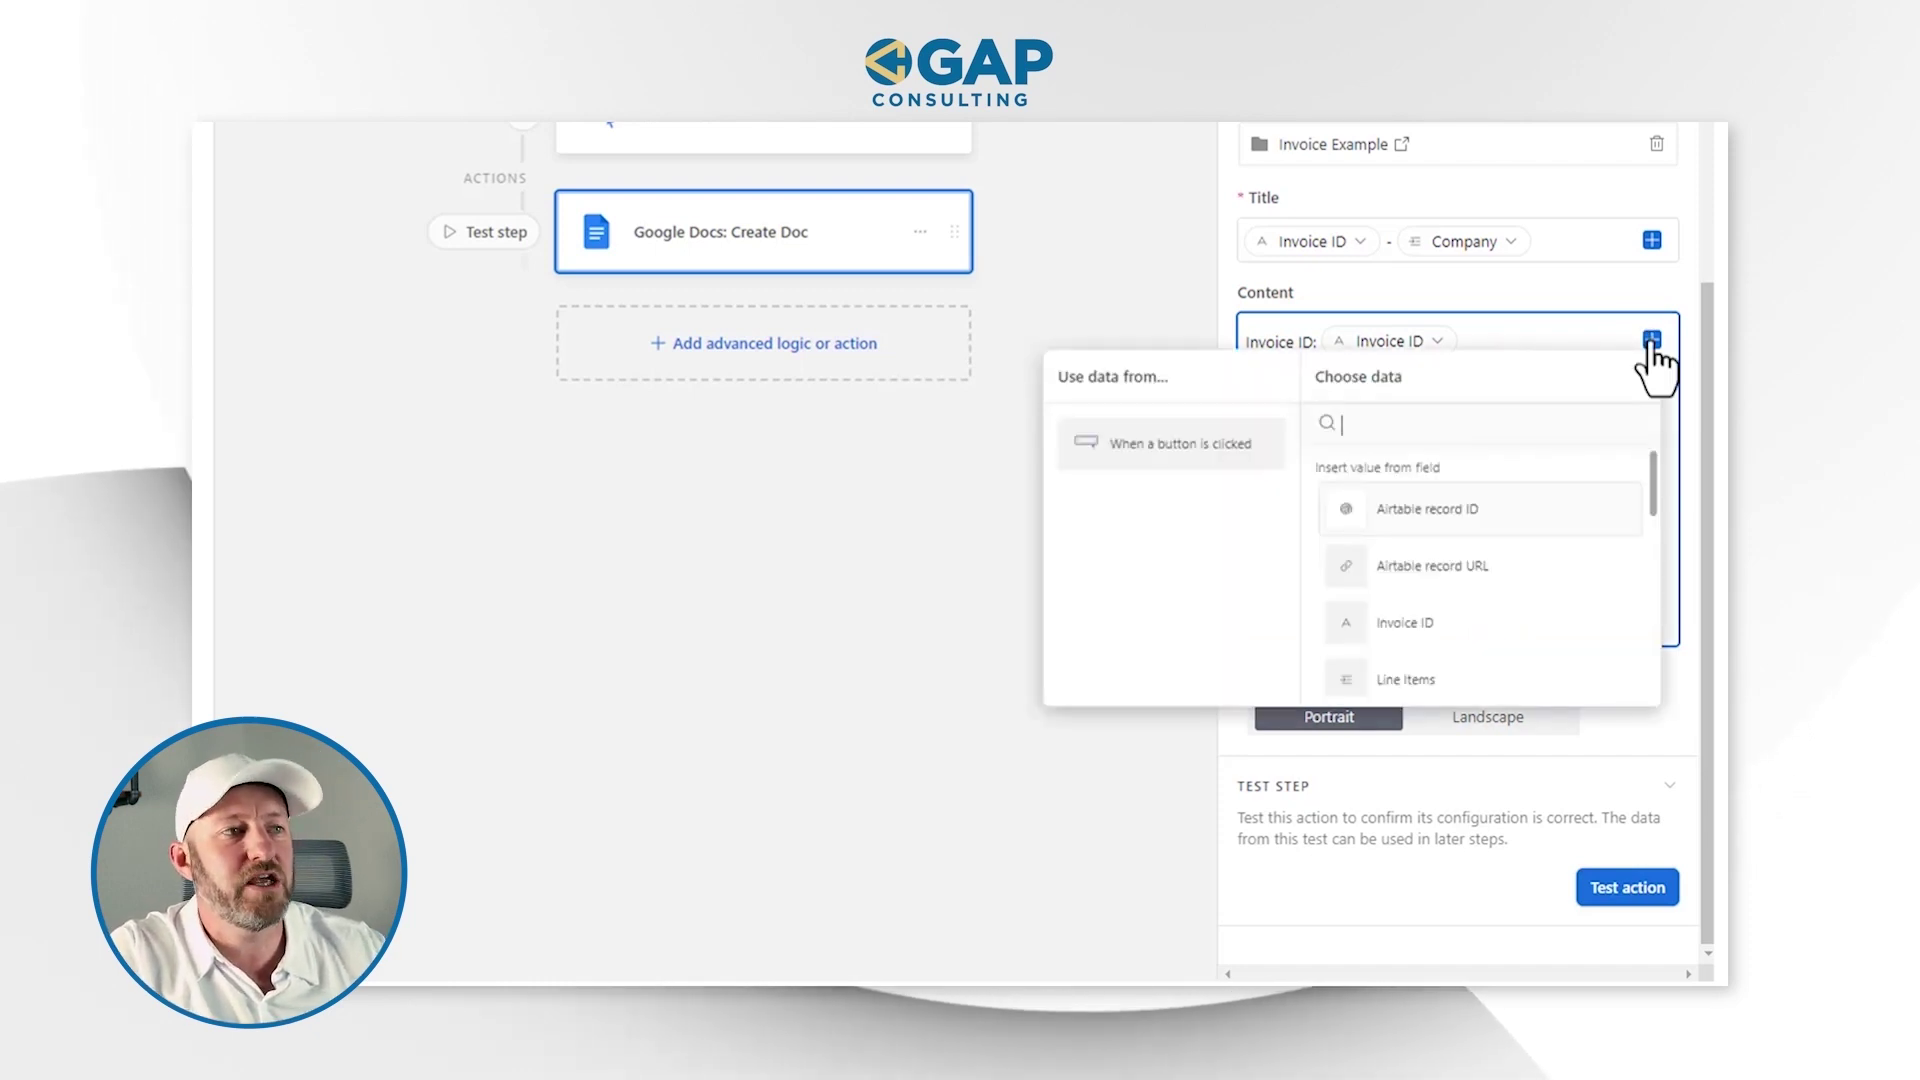
pyautogui.write('comp')
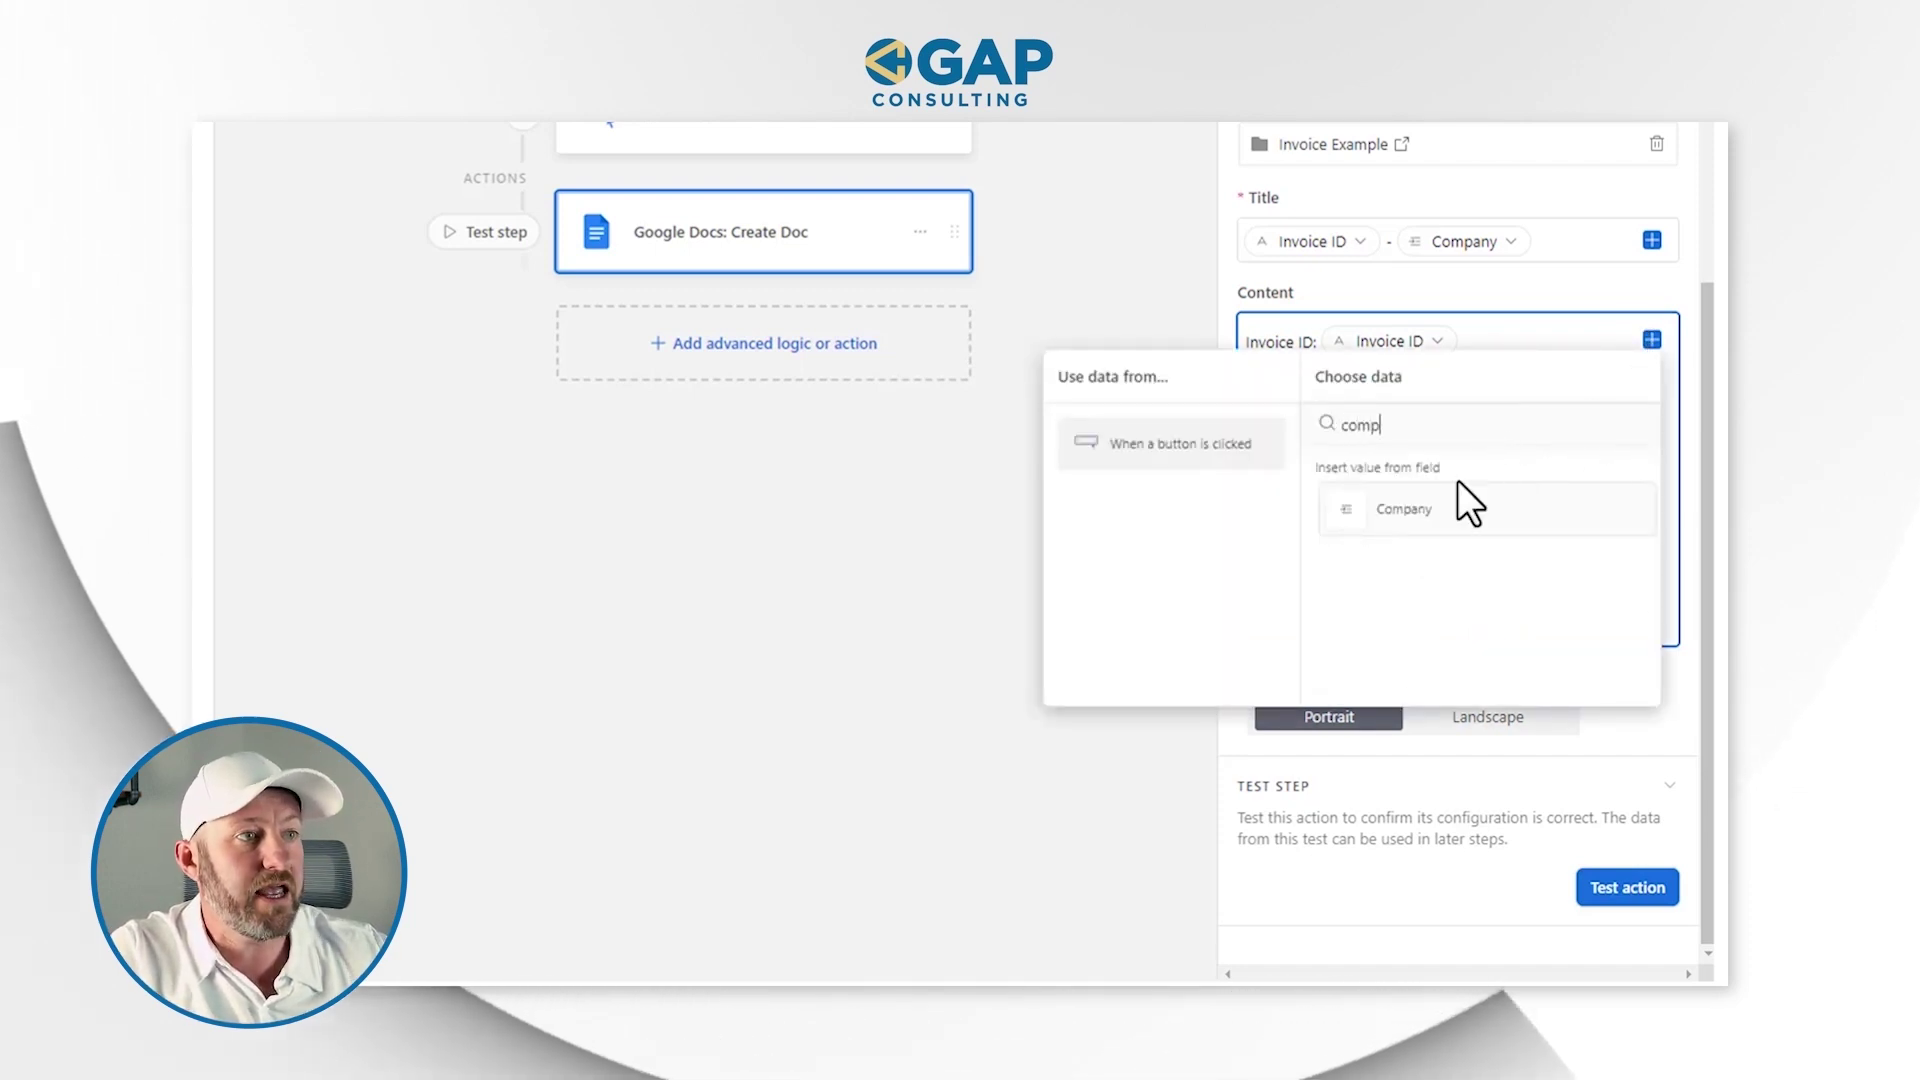
pyautogui.click(1438, 505)
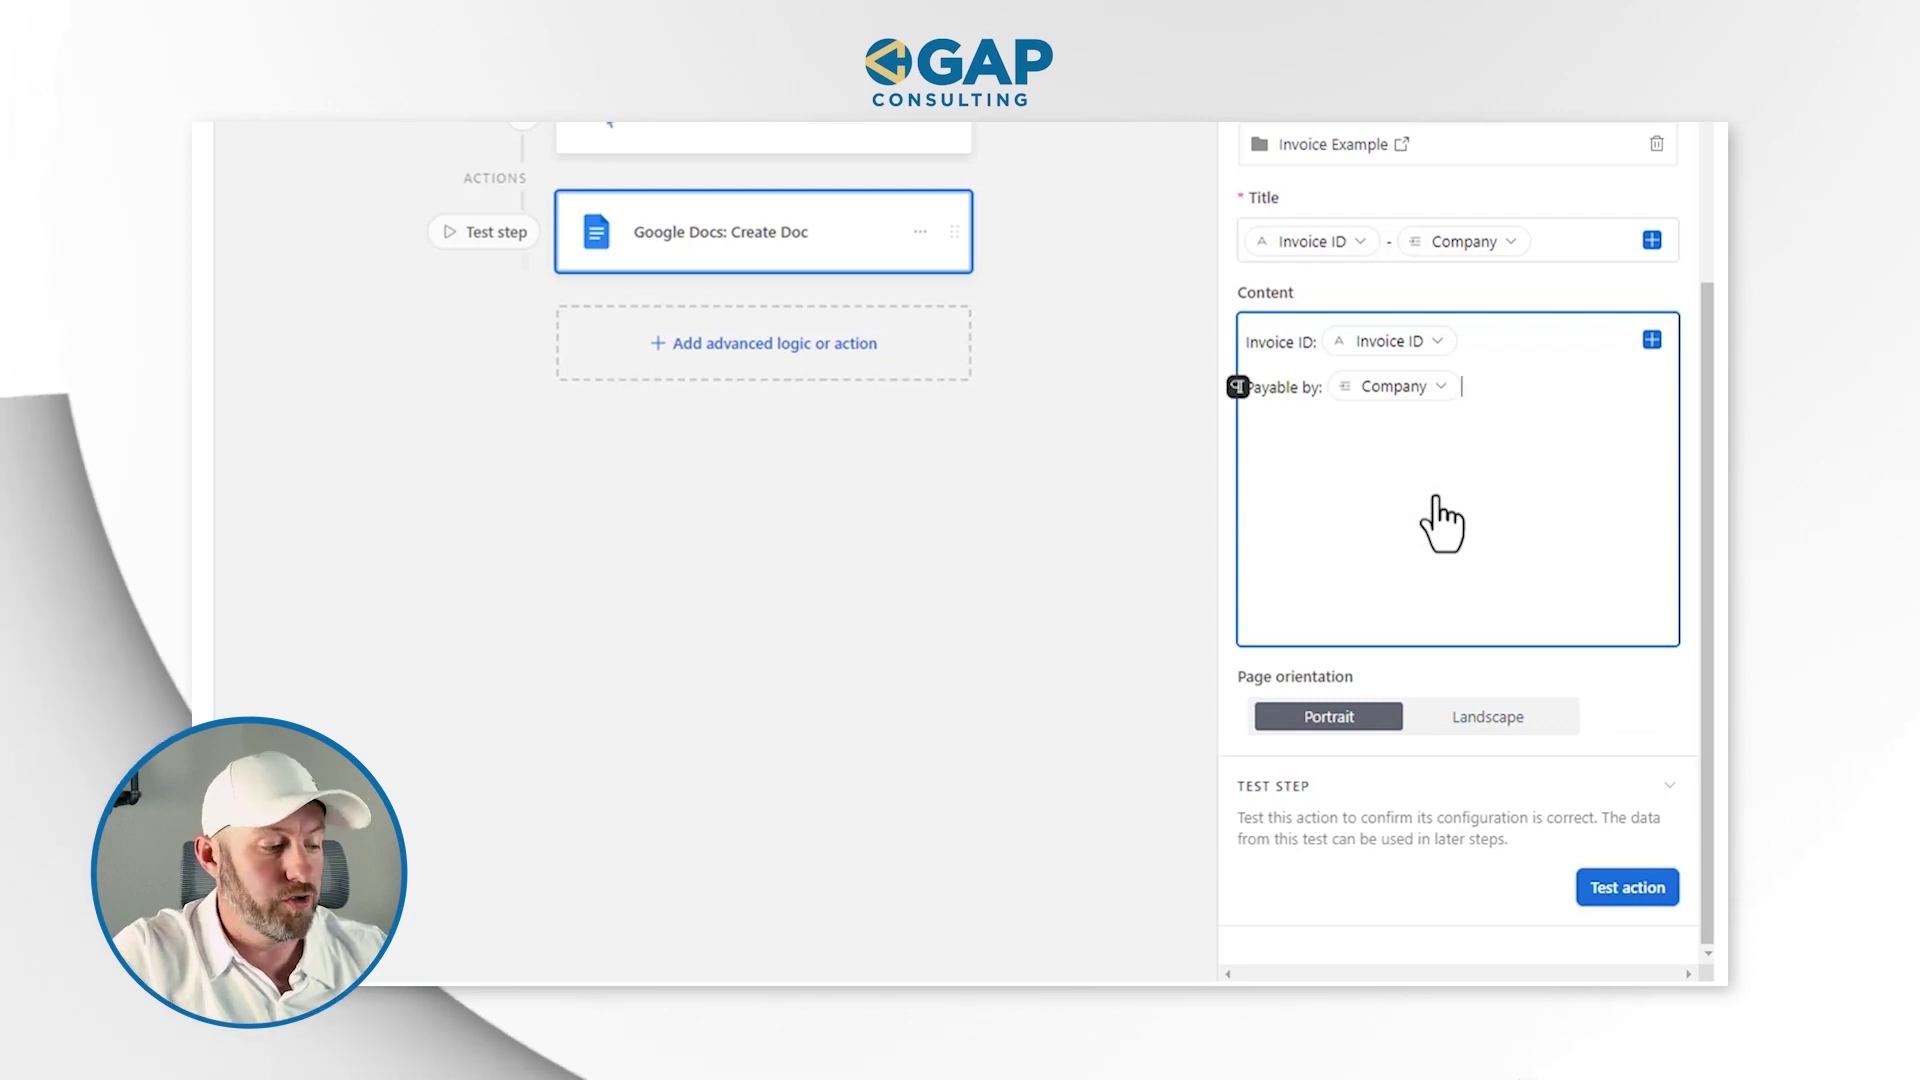
# Insert the Billing Contact linked record's Name value on the line below the company in the document content
pyautogui.click(1652, 340)
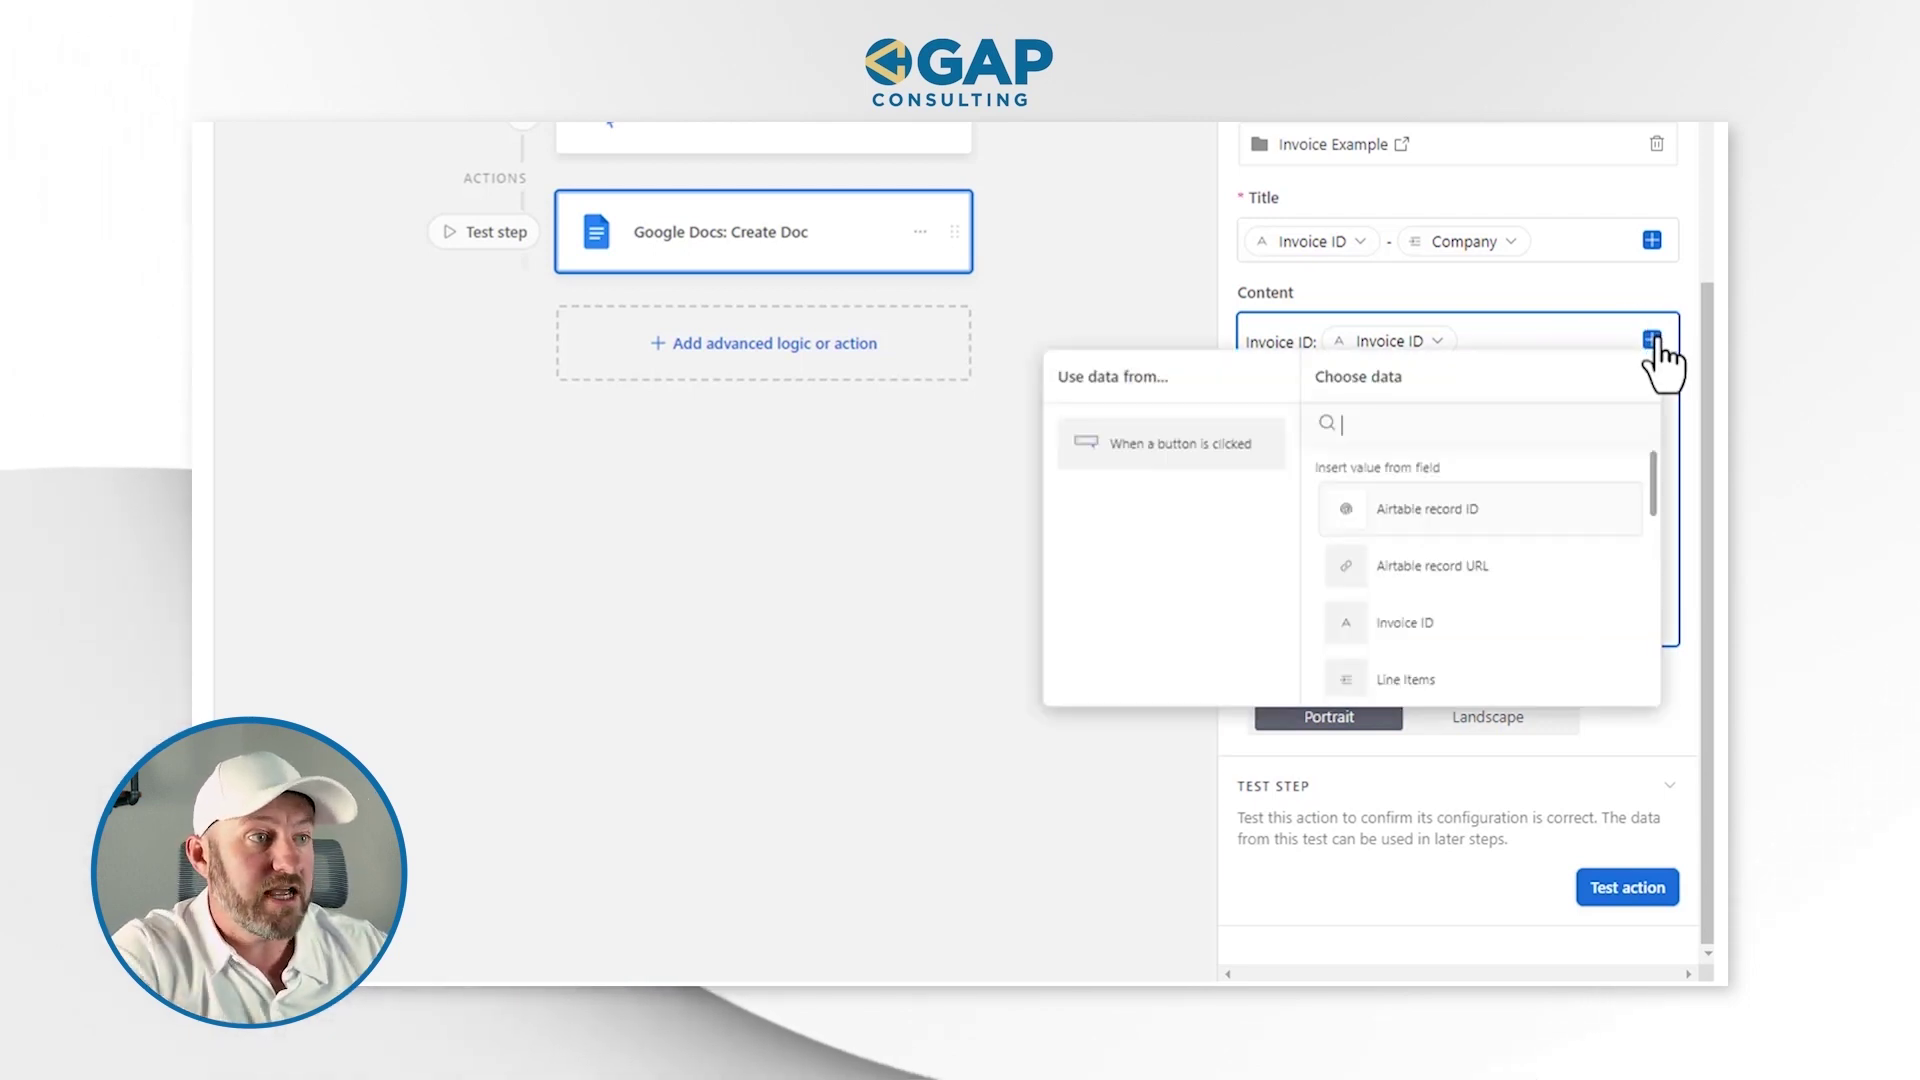
pyautogui.write('conta')
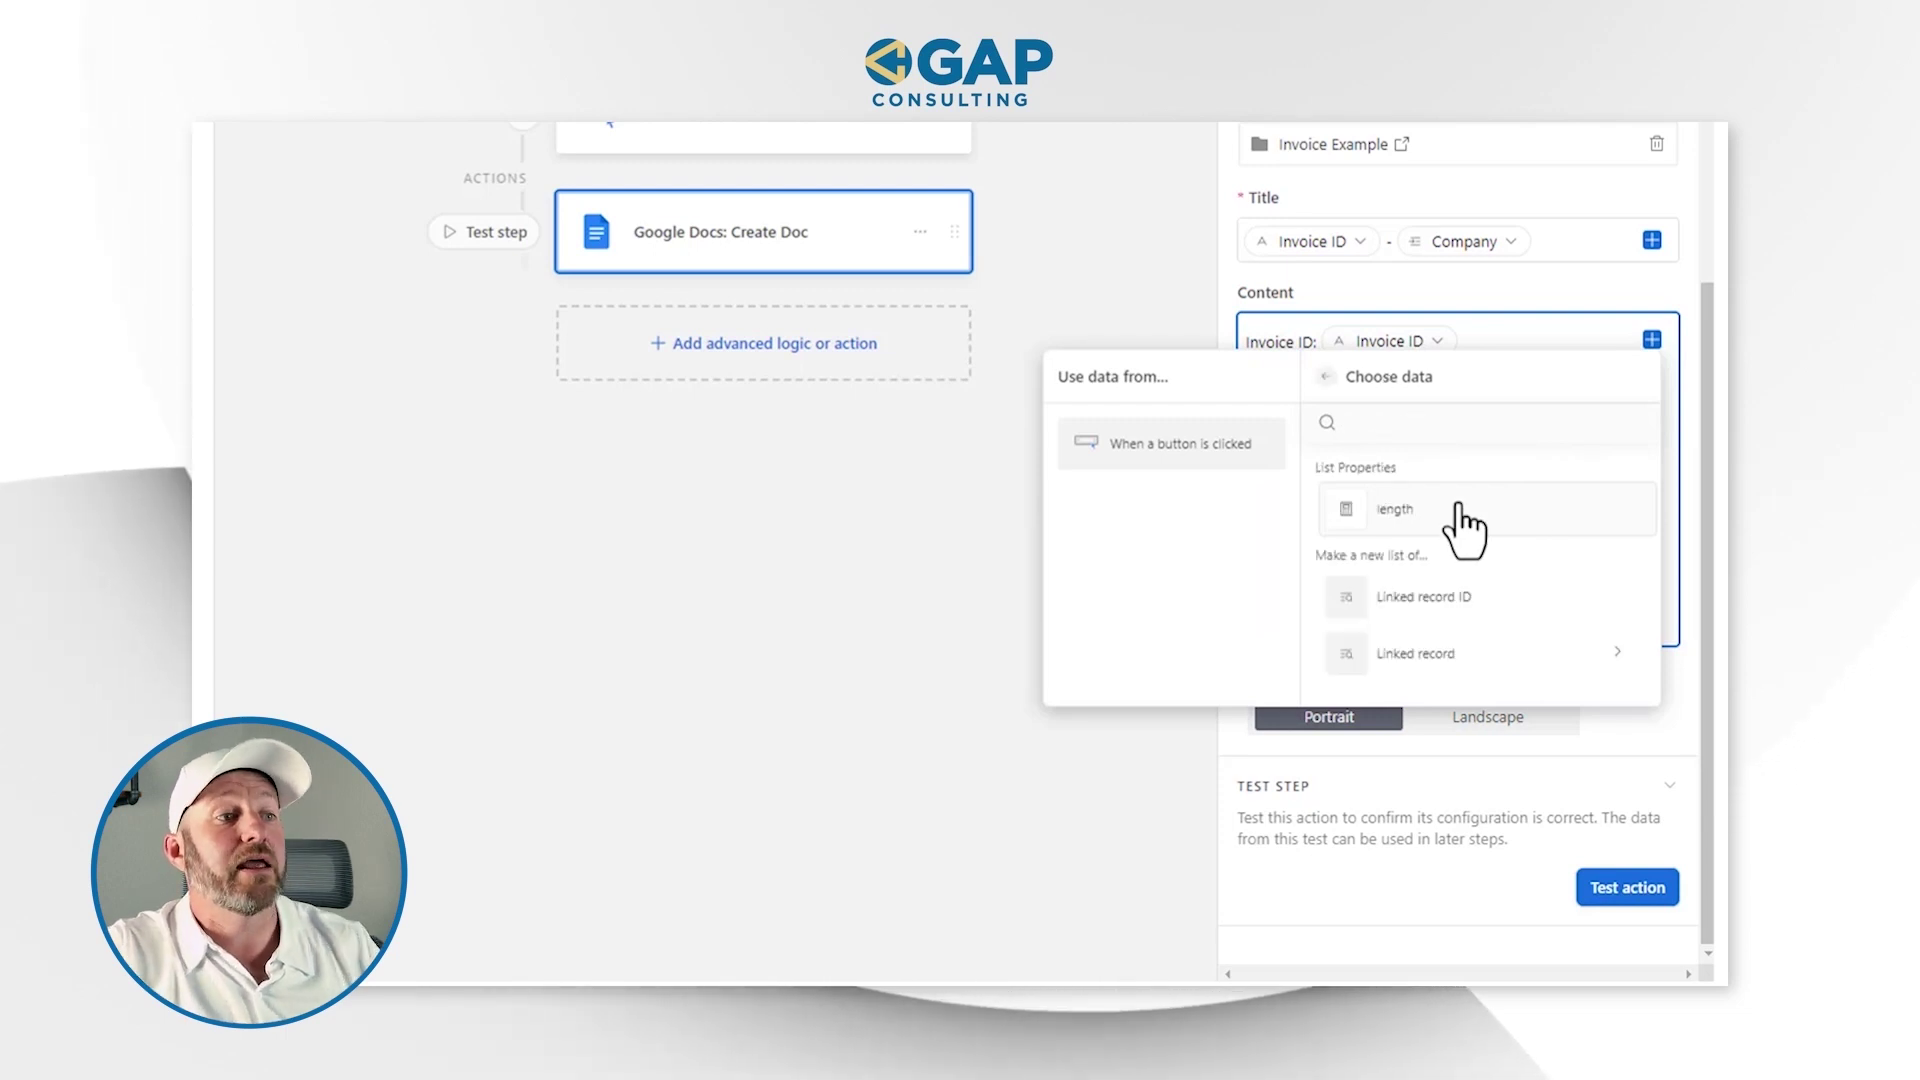
pyautogui.click(1460, 658)
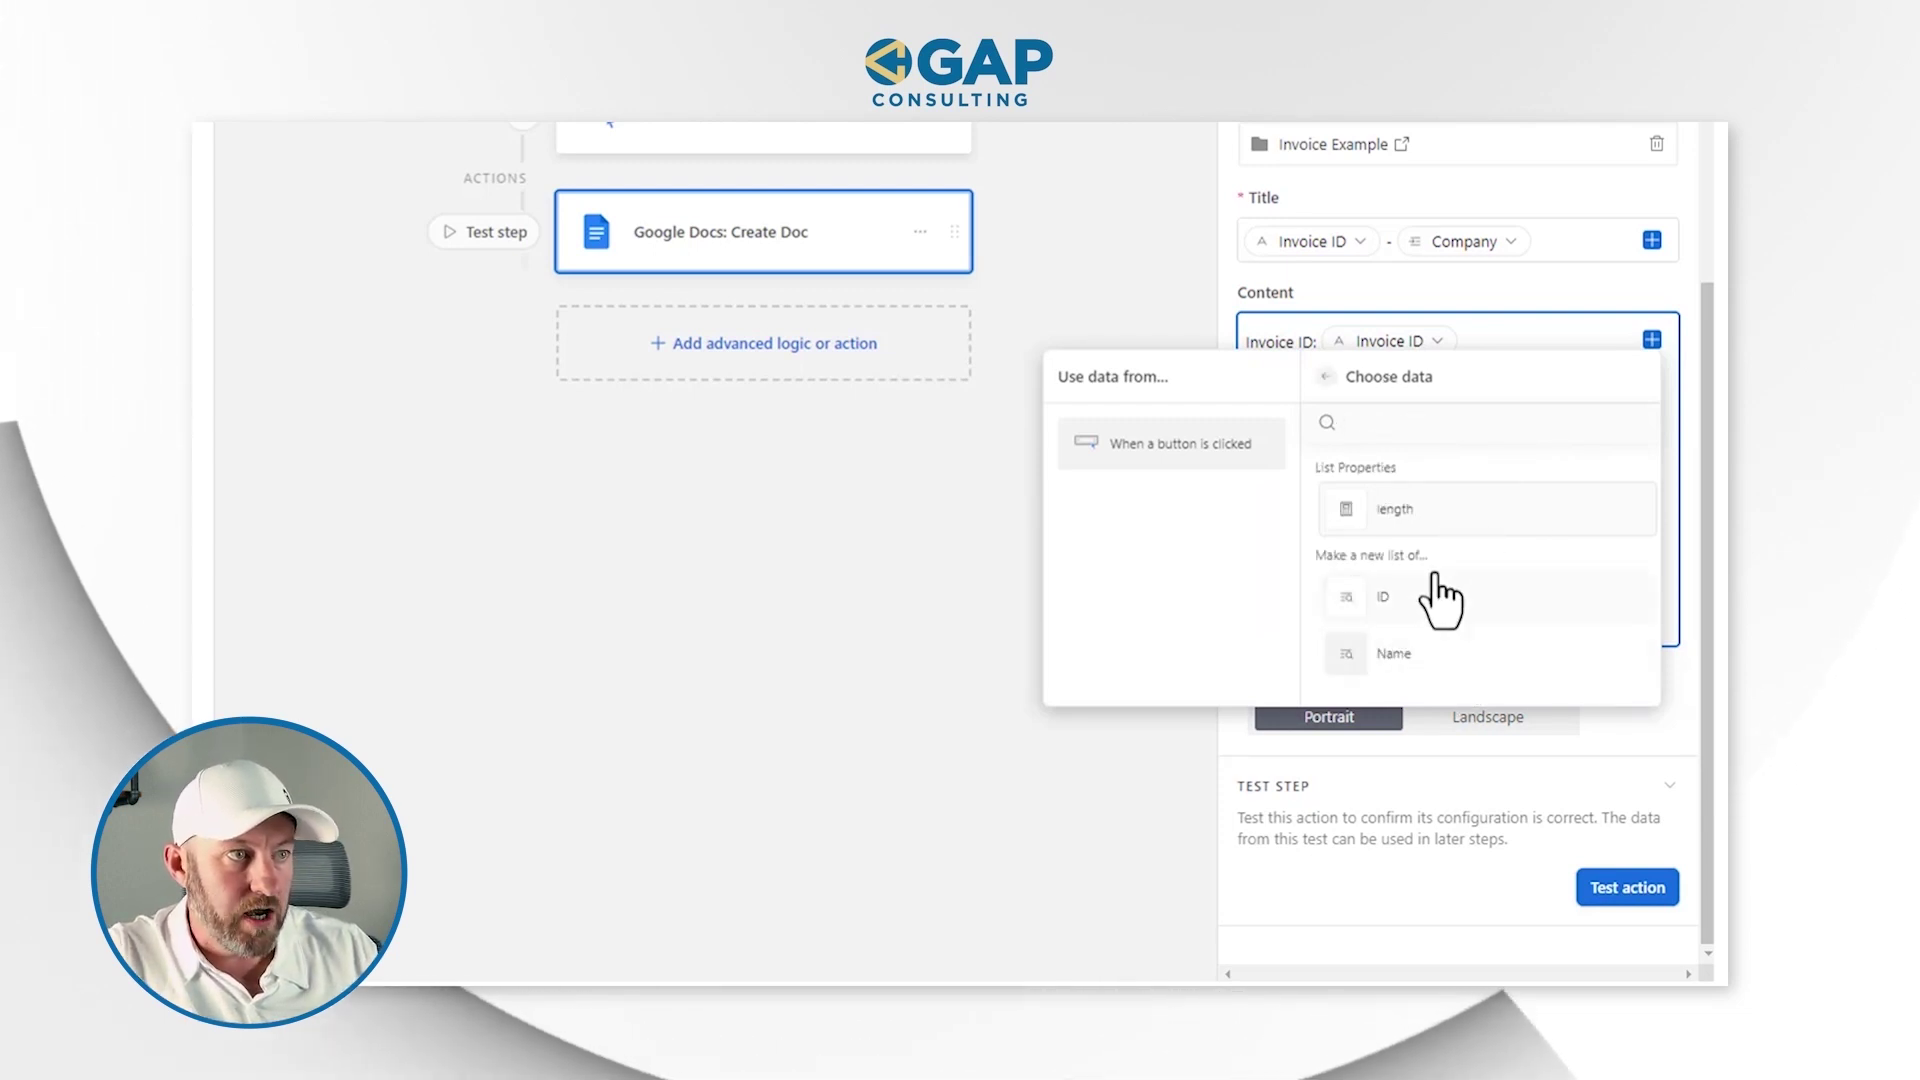
pyautogui.click(1396, 654)
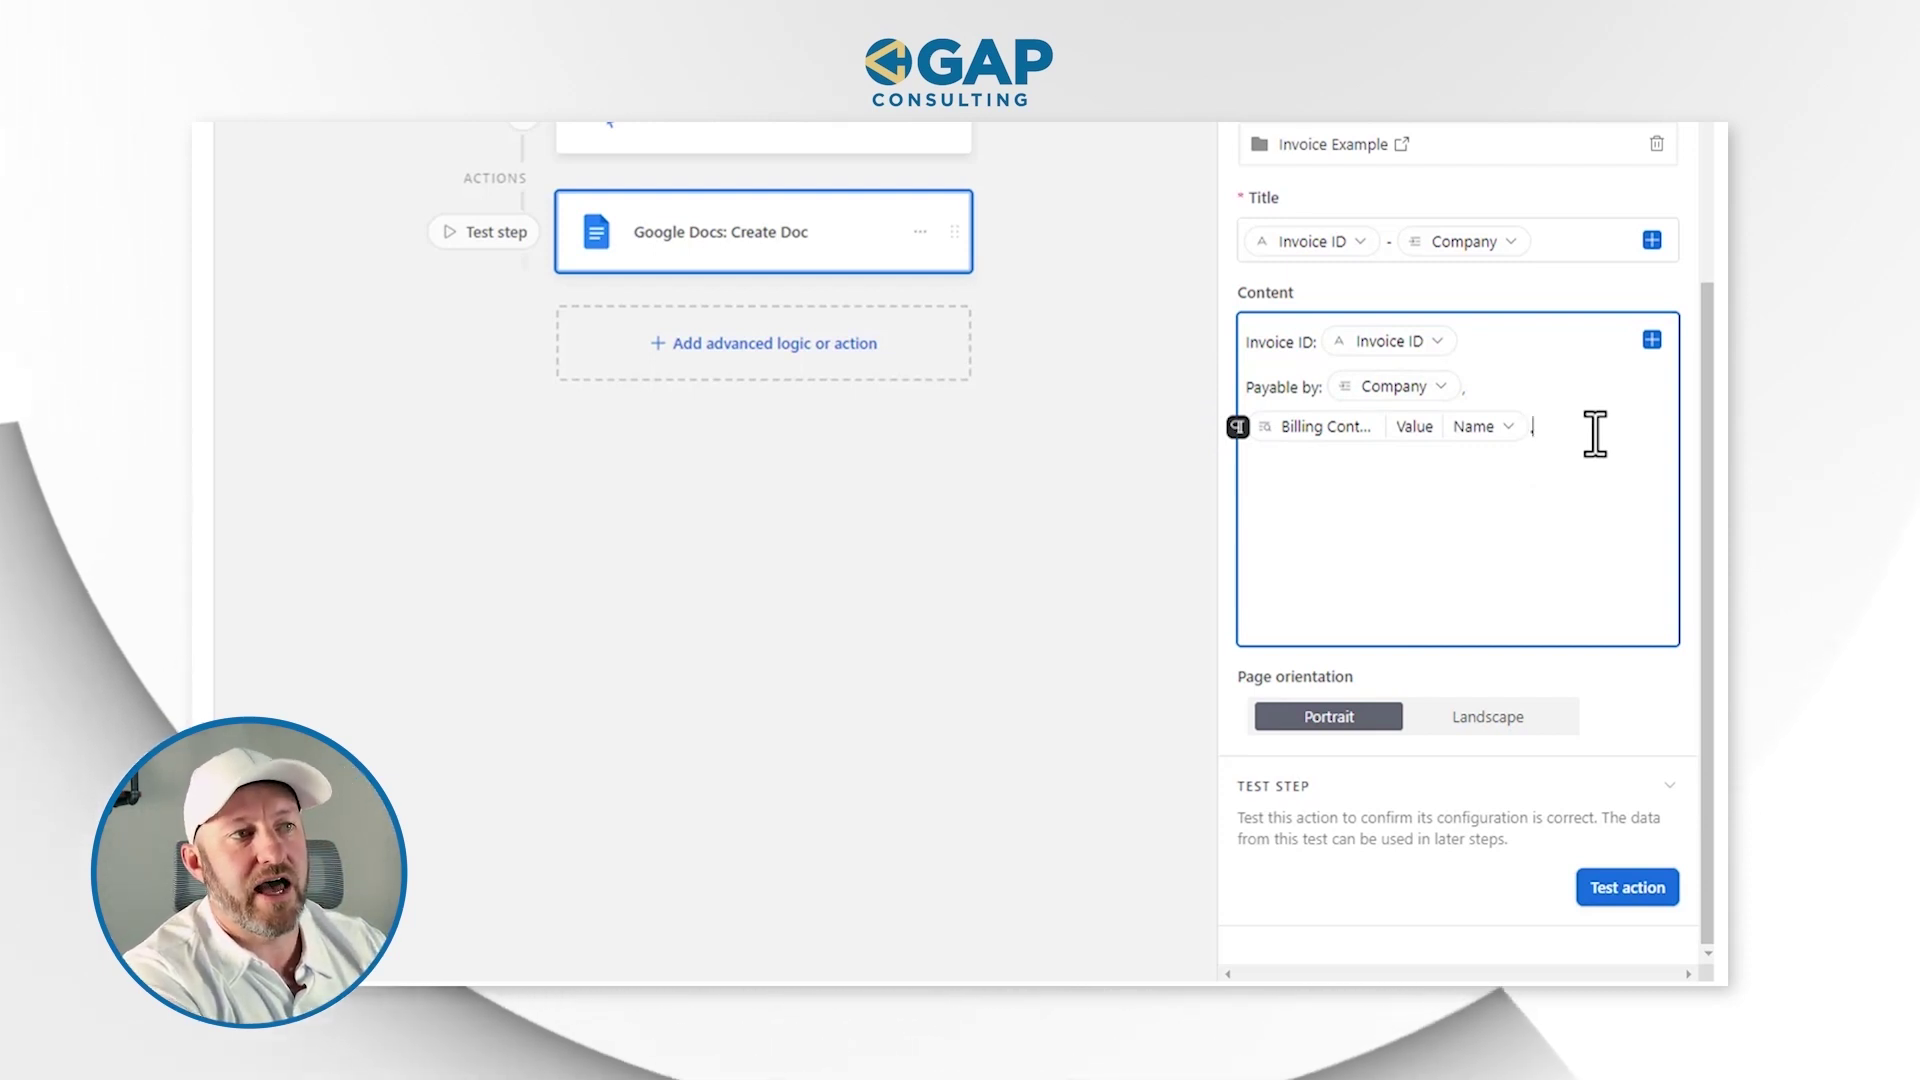
pyautogui.write('.')
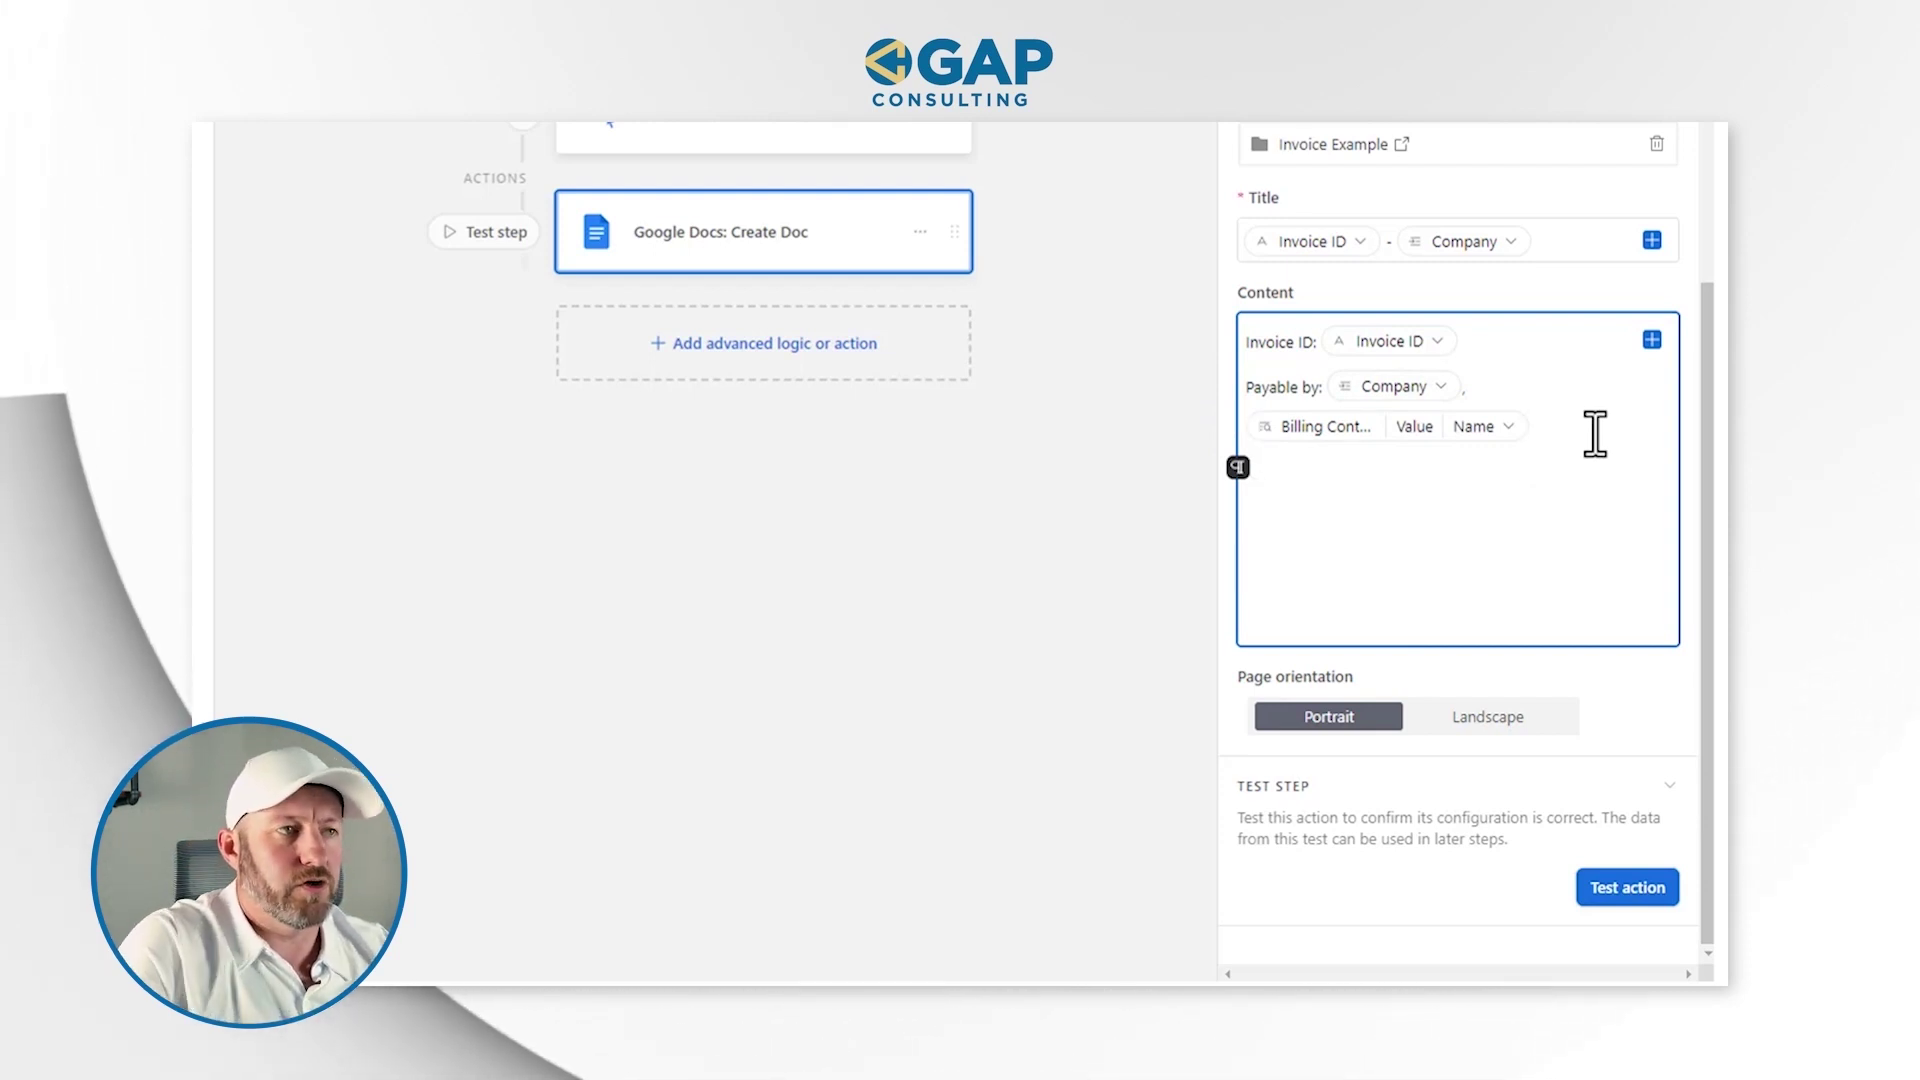
# Insert the Billing Email field's value on the line below the billing contact
pyautogui.click(1652, 340)
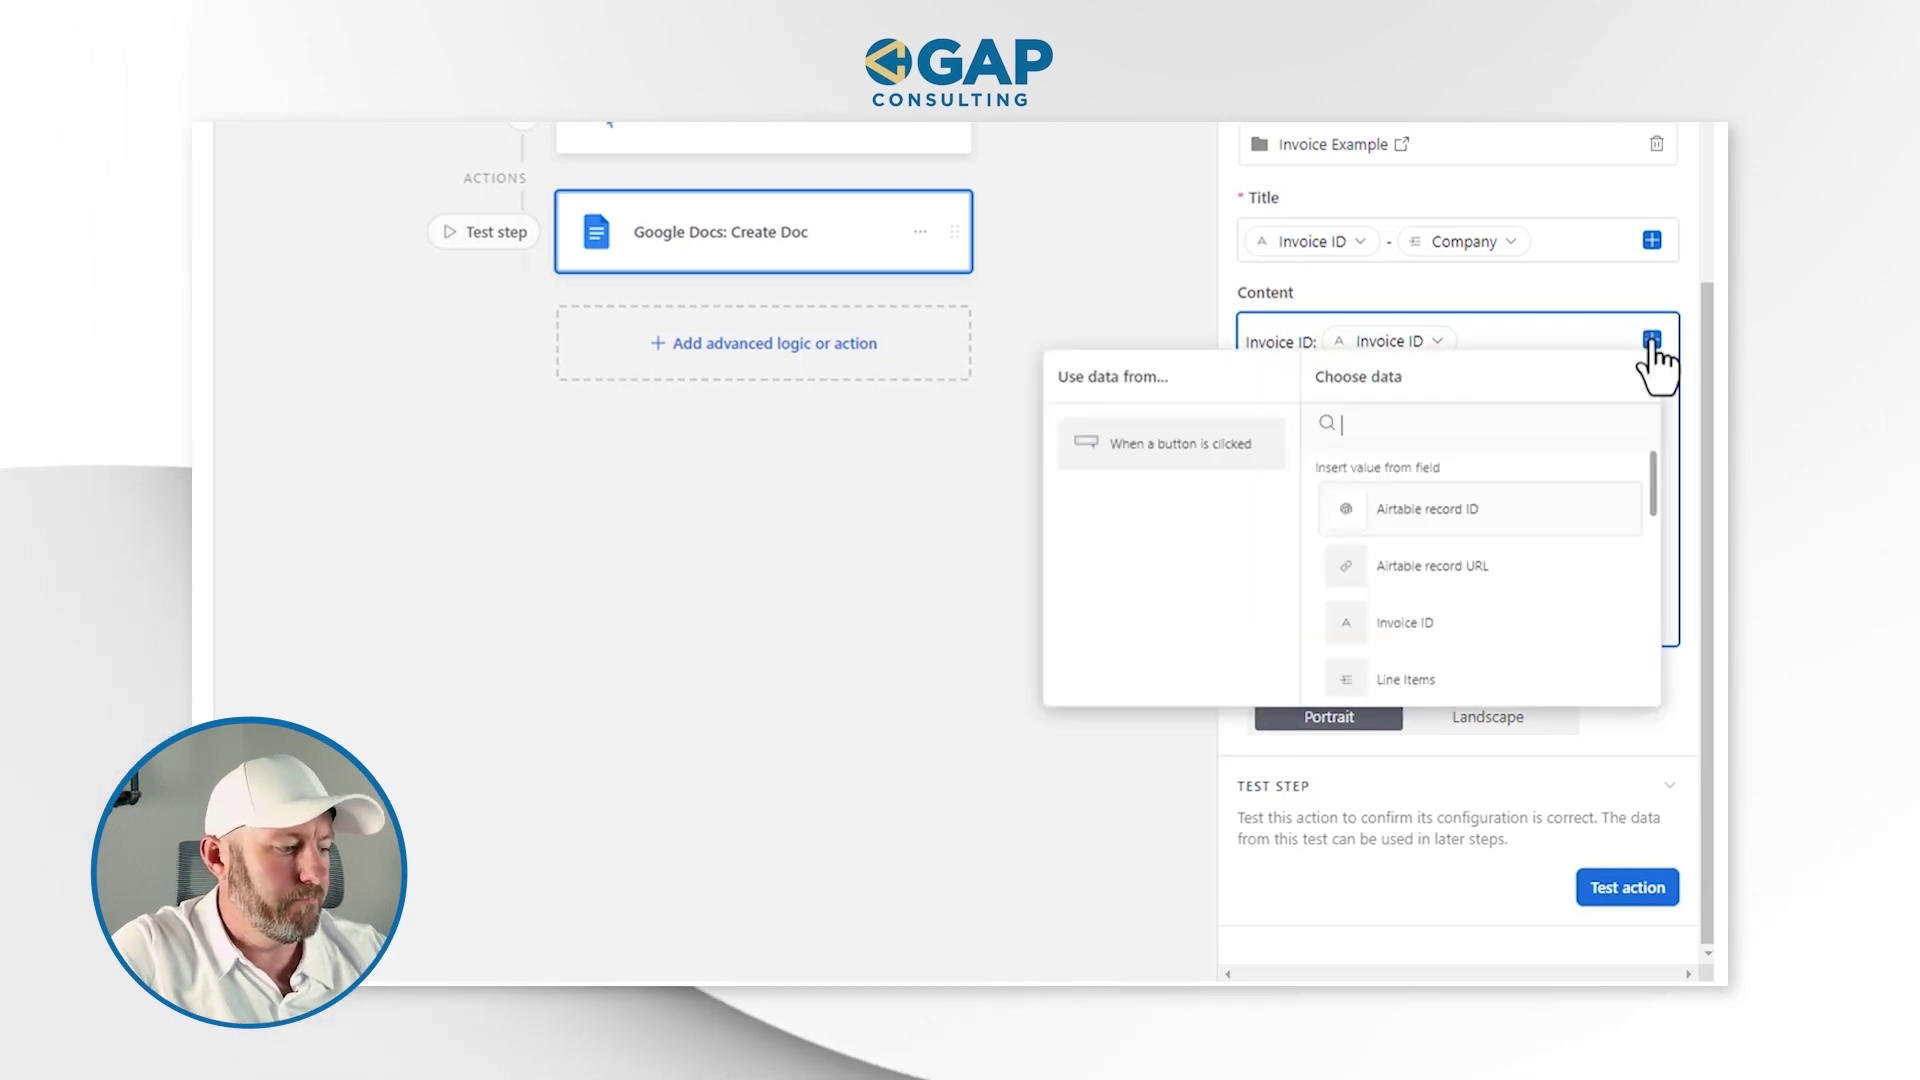
pyautogui.write('email')
pyautogui.click(1497, 545)
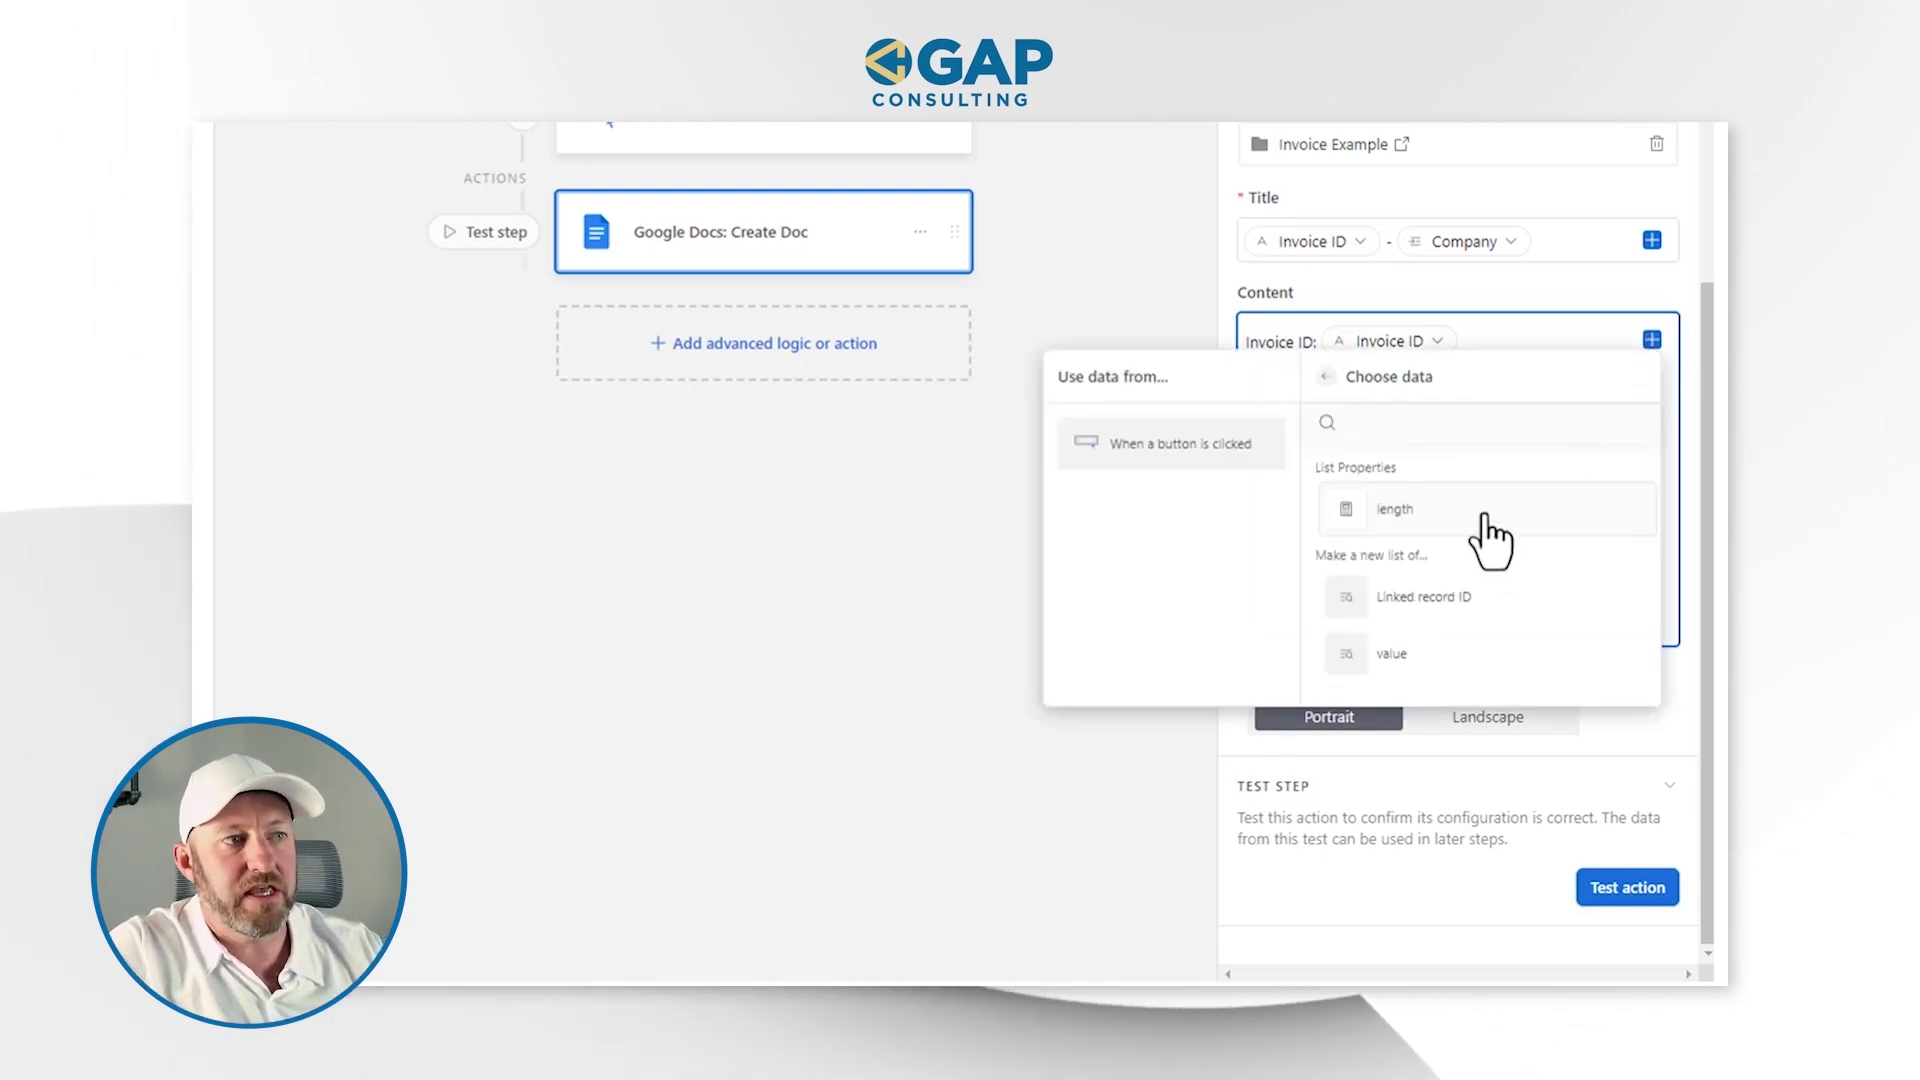
pyautogui.click(1440, 660)
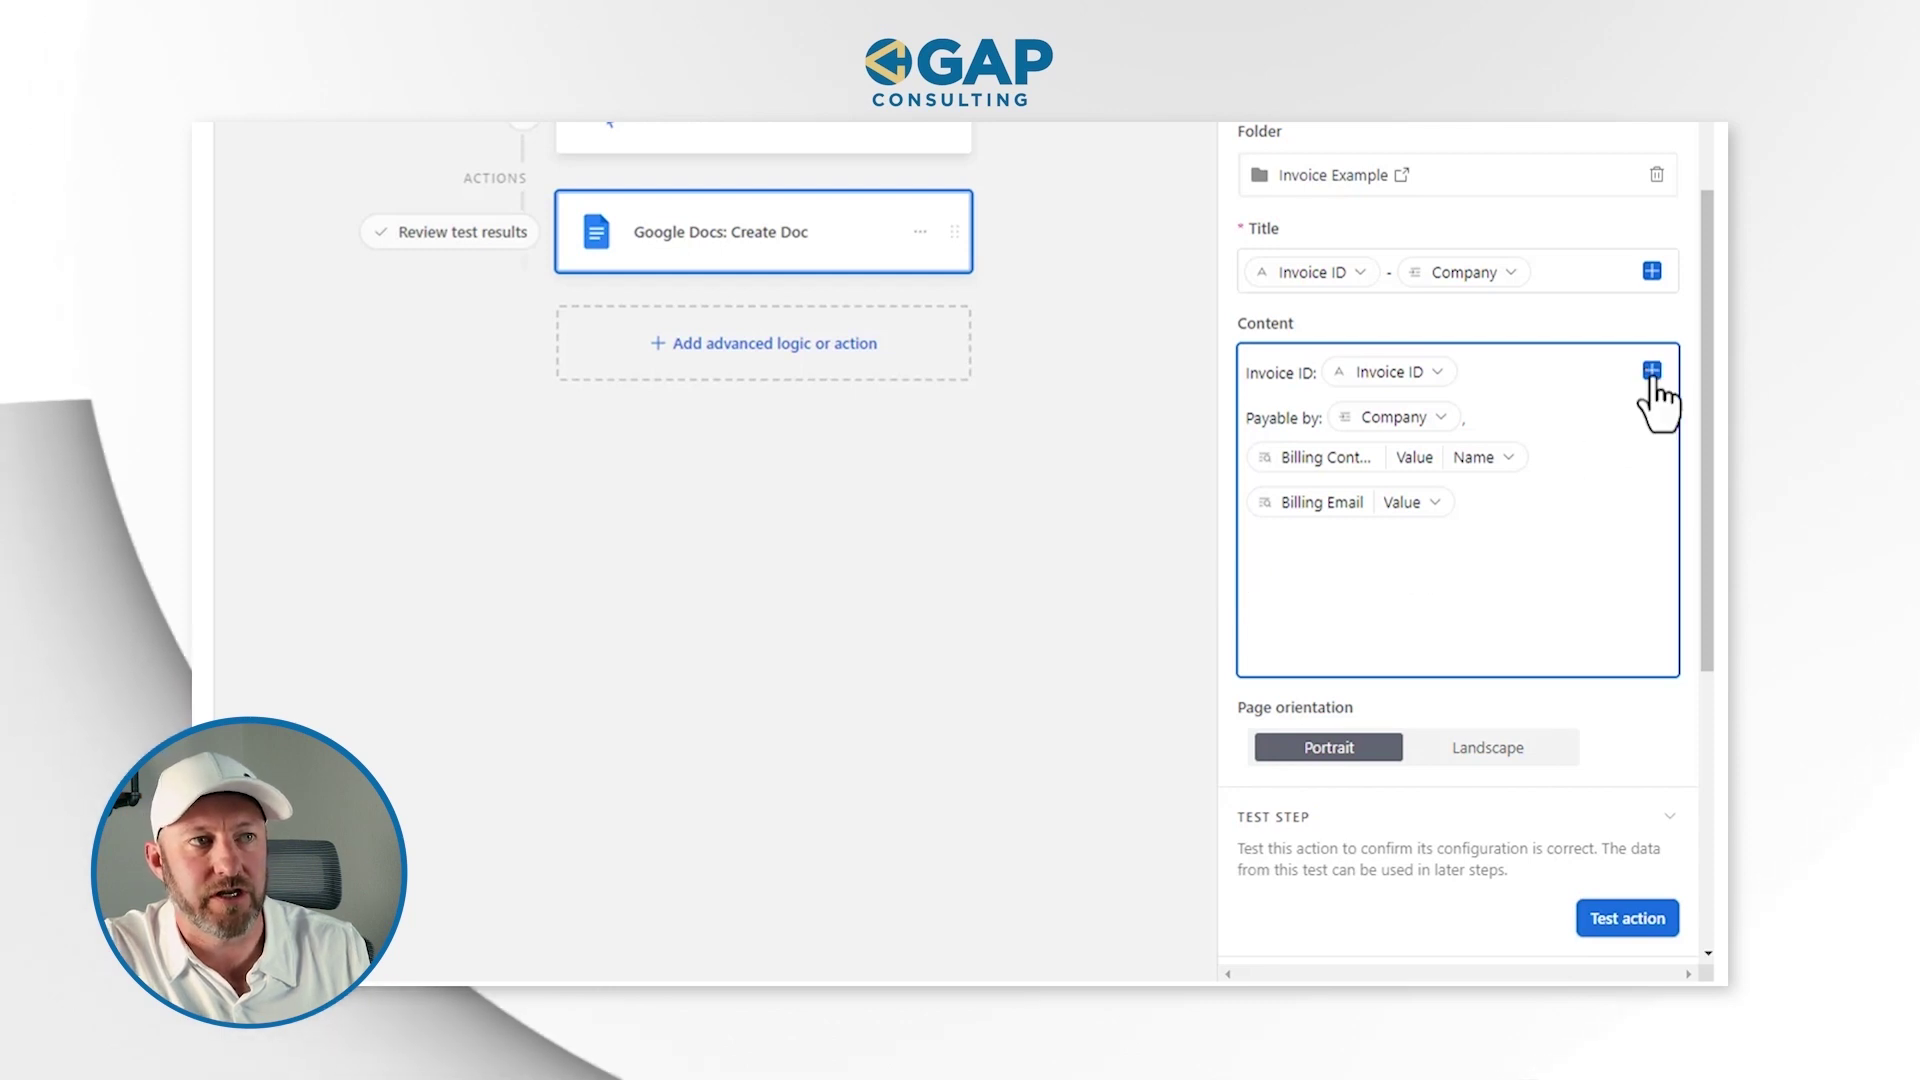
# Try inserting the Line Items field value below the billing email, check its token options and delete it again
pyautogui.click(1652, 372)
pyautogui.write('li')
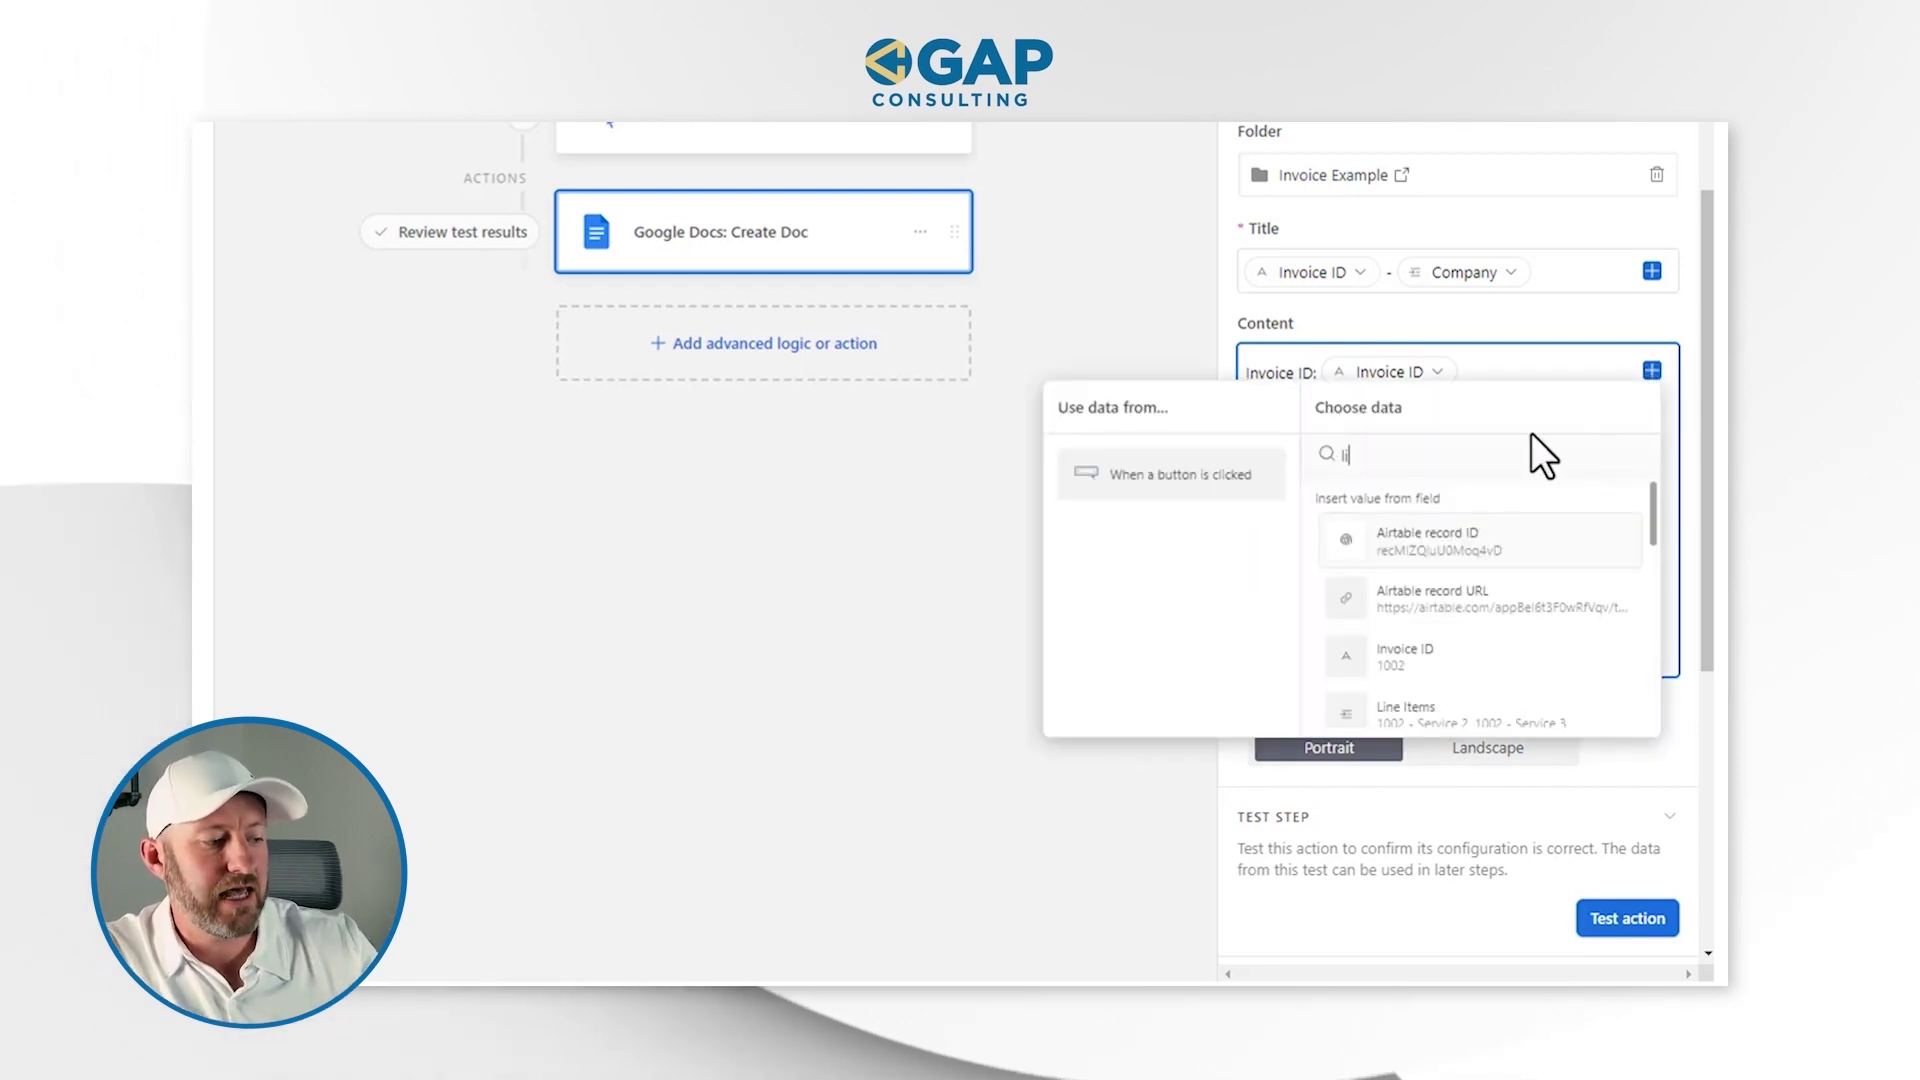
pyautogui.write('n')
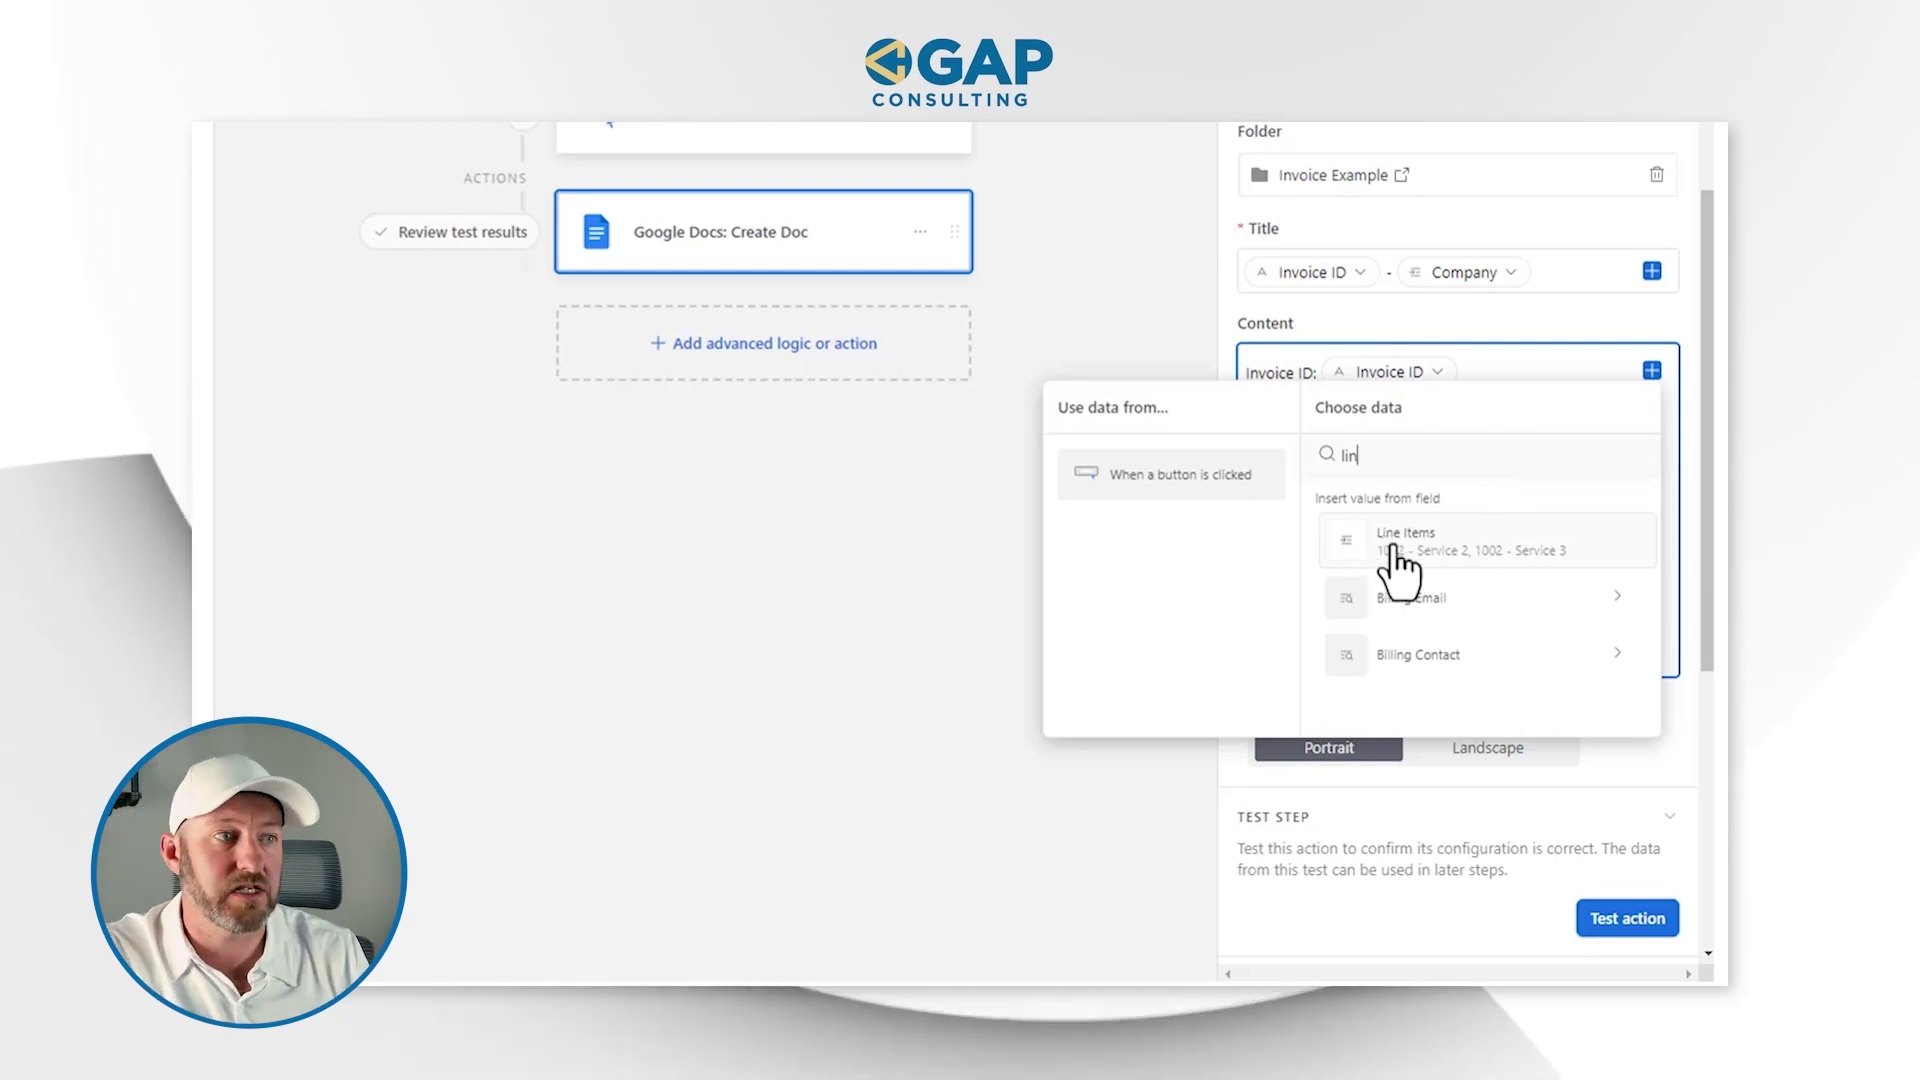
pyautogui.click(1395, 545)
pyautogui.click(1352, 590)
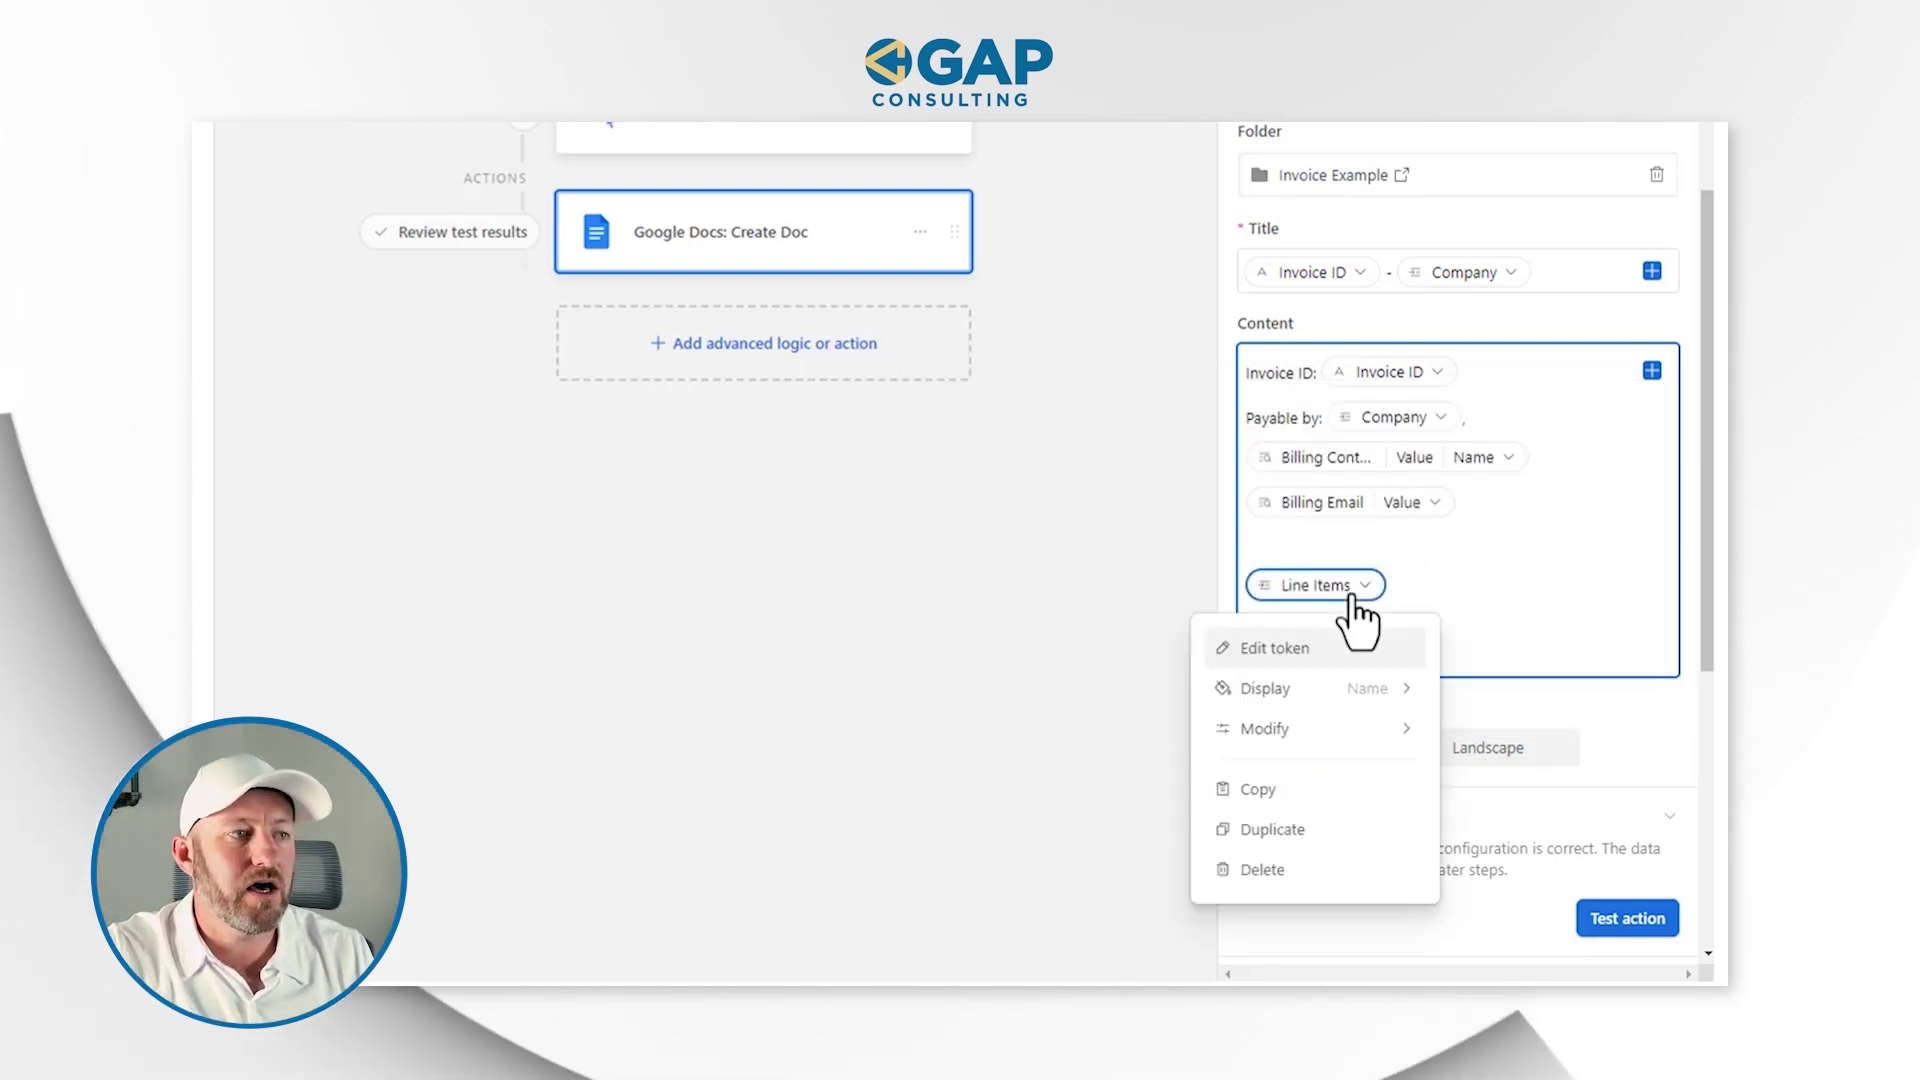
pyautogui.moveTo(1335, 715)
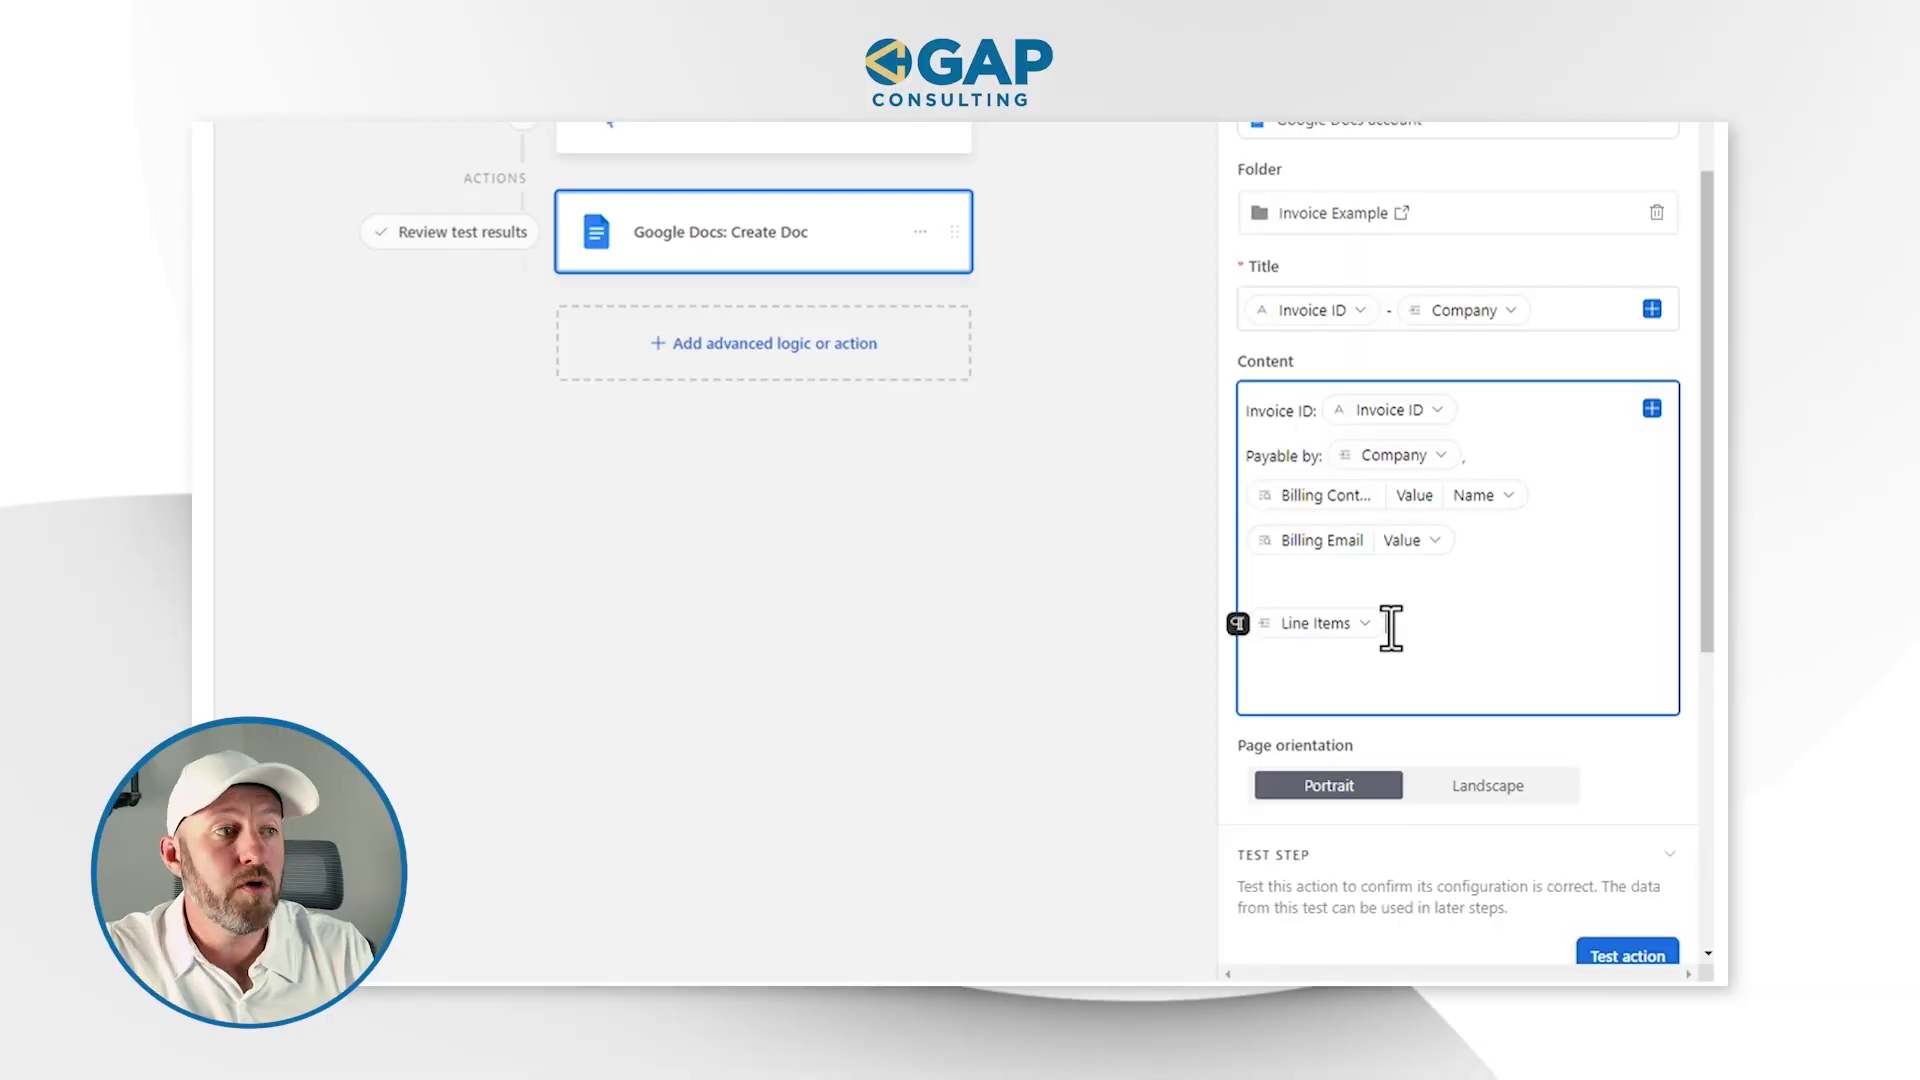
pyautogui.press('BackSpace')
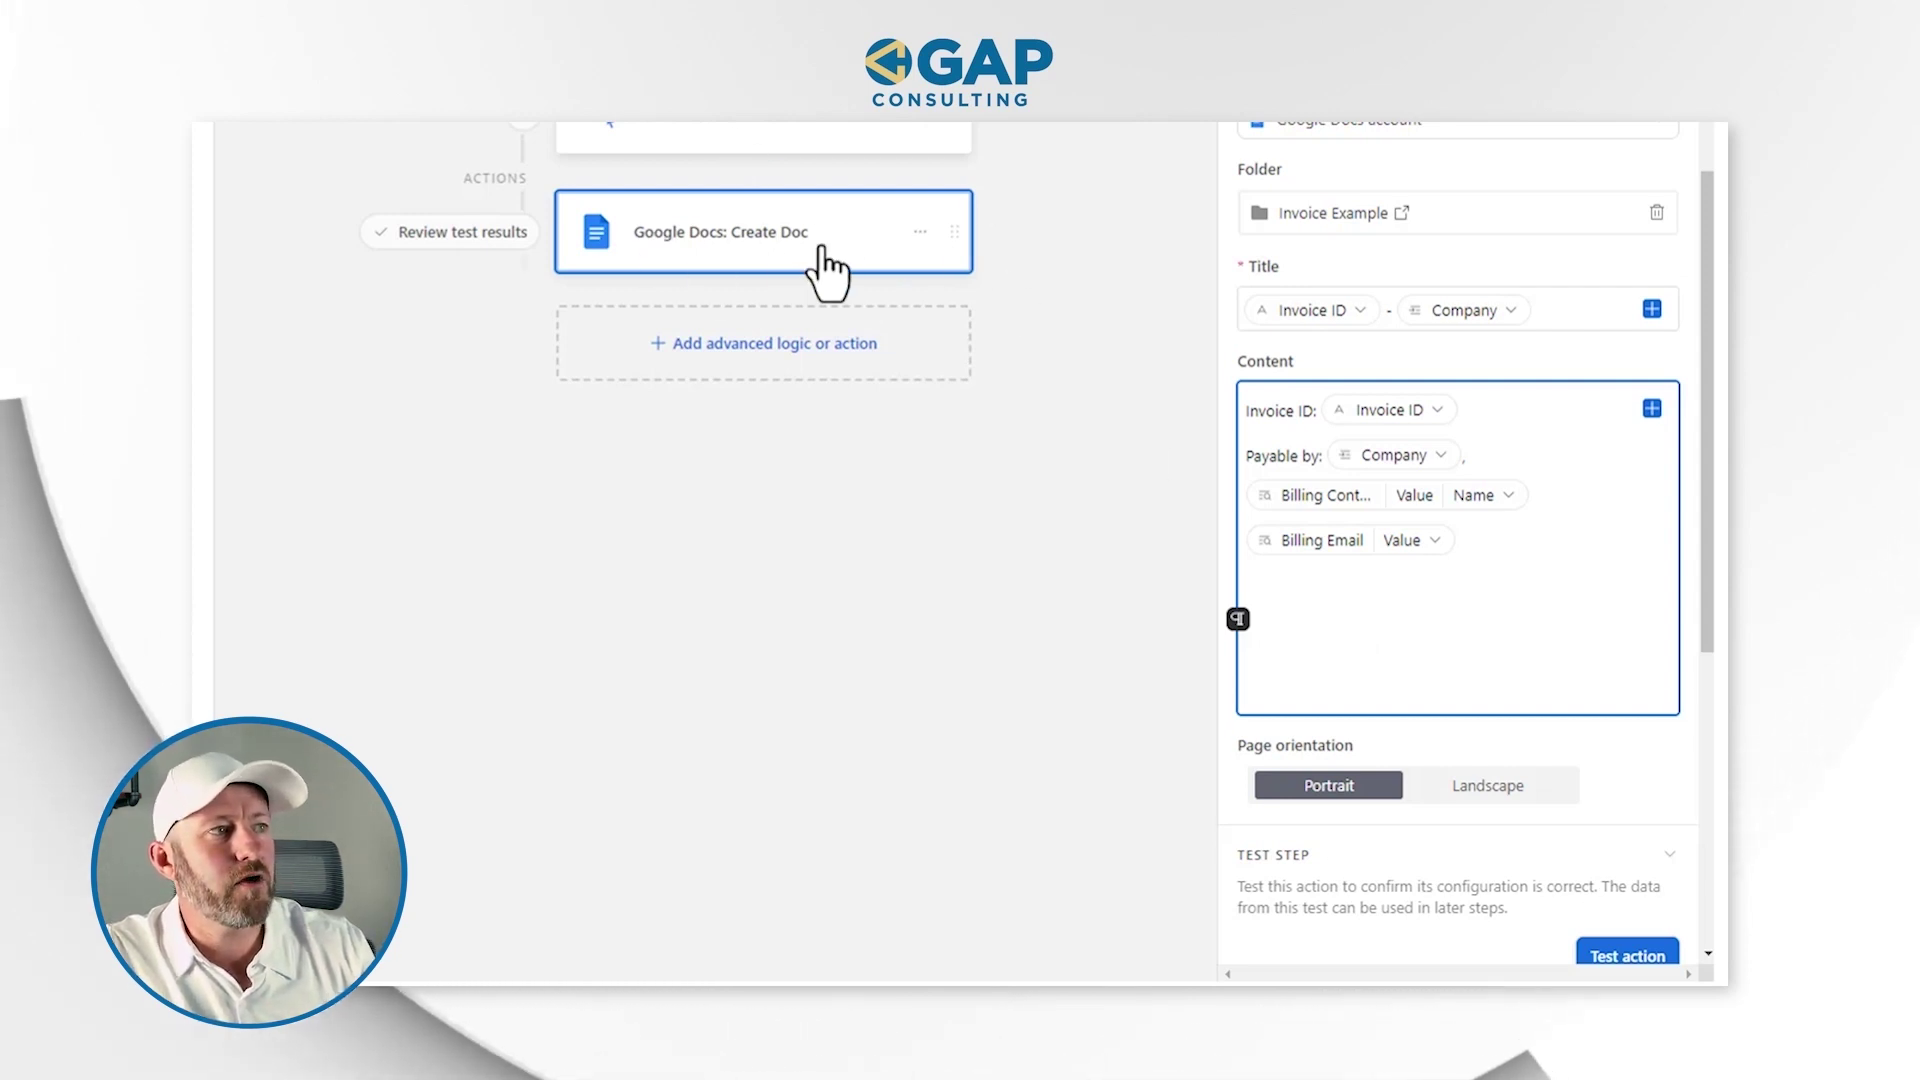
# Add a Find records action after the Google Docs action, searching the Line Items table based on a condition
pyautogui.click(785, 350)
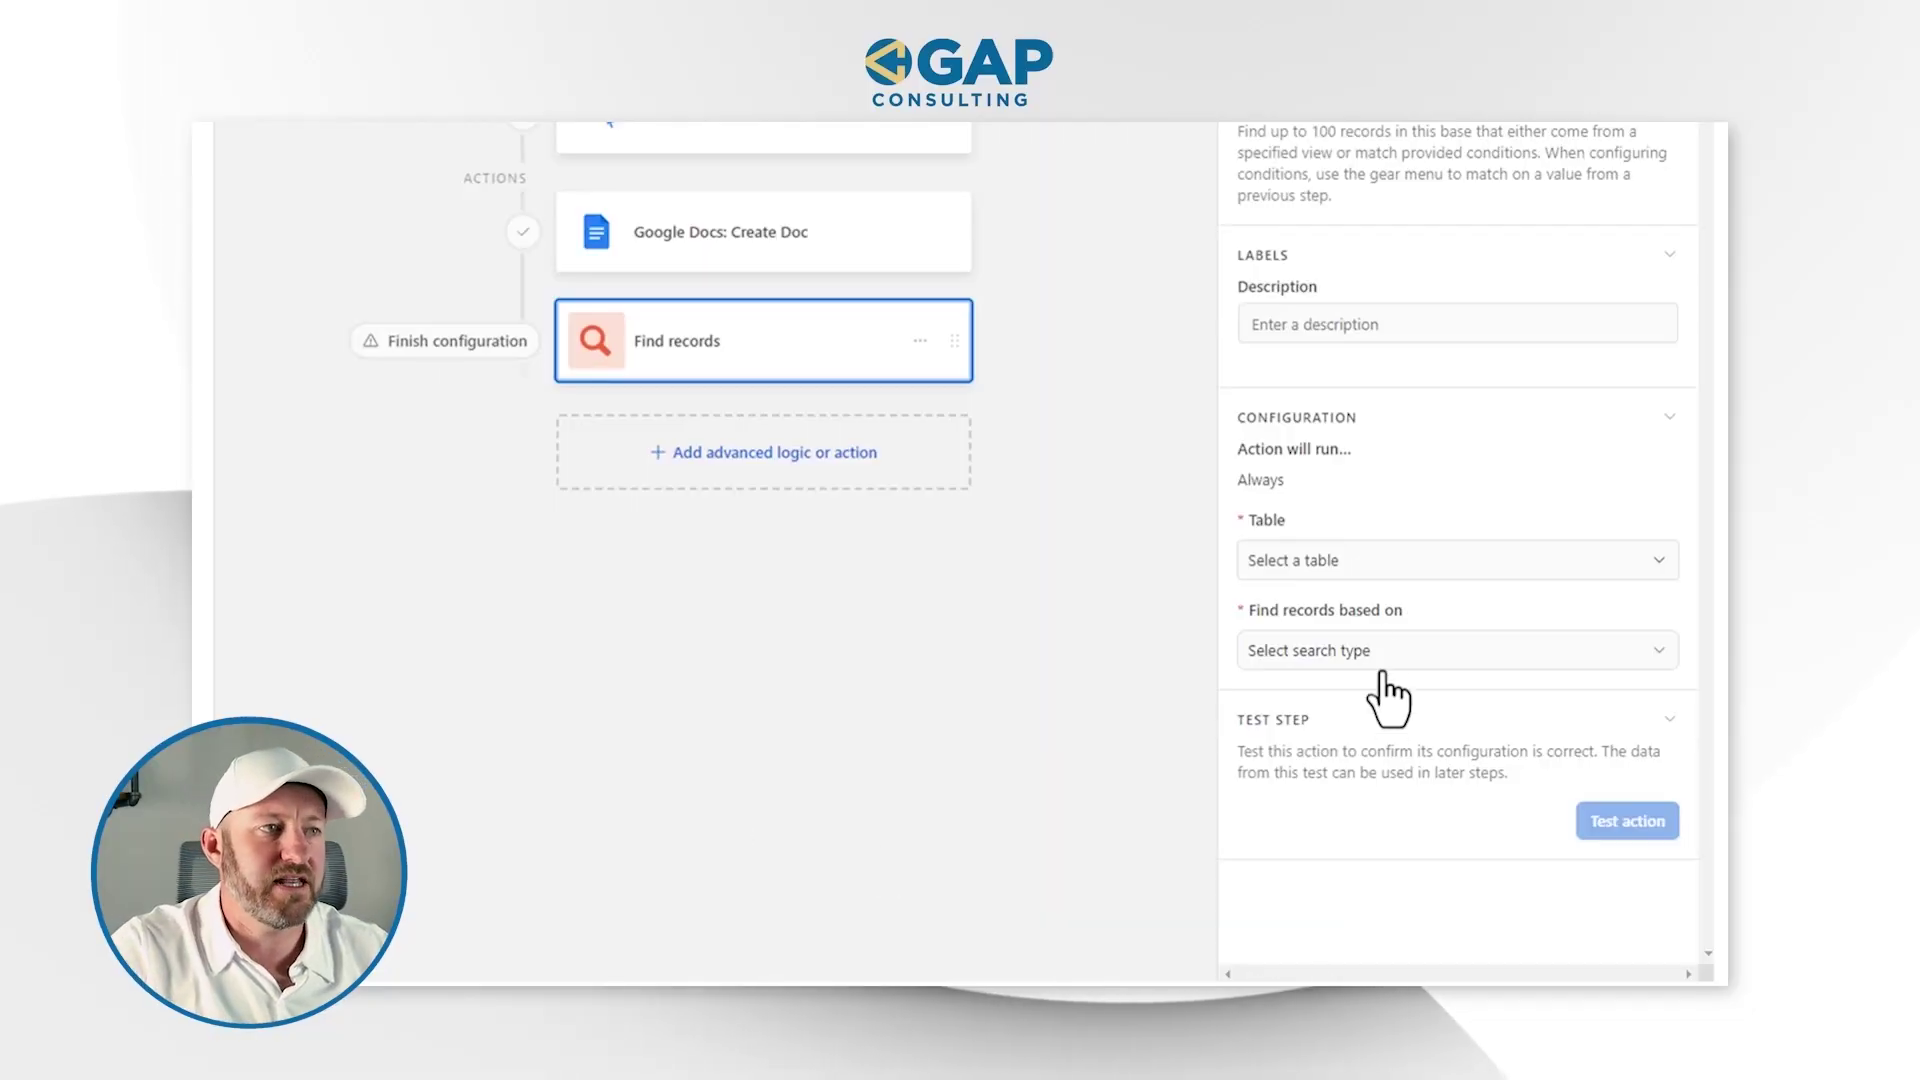
pyautogui.click(1357, 570)
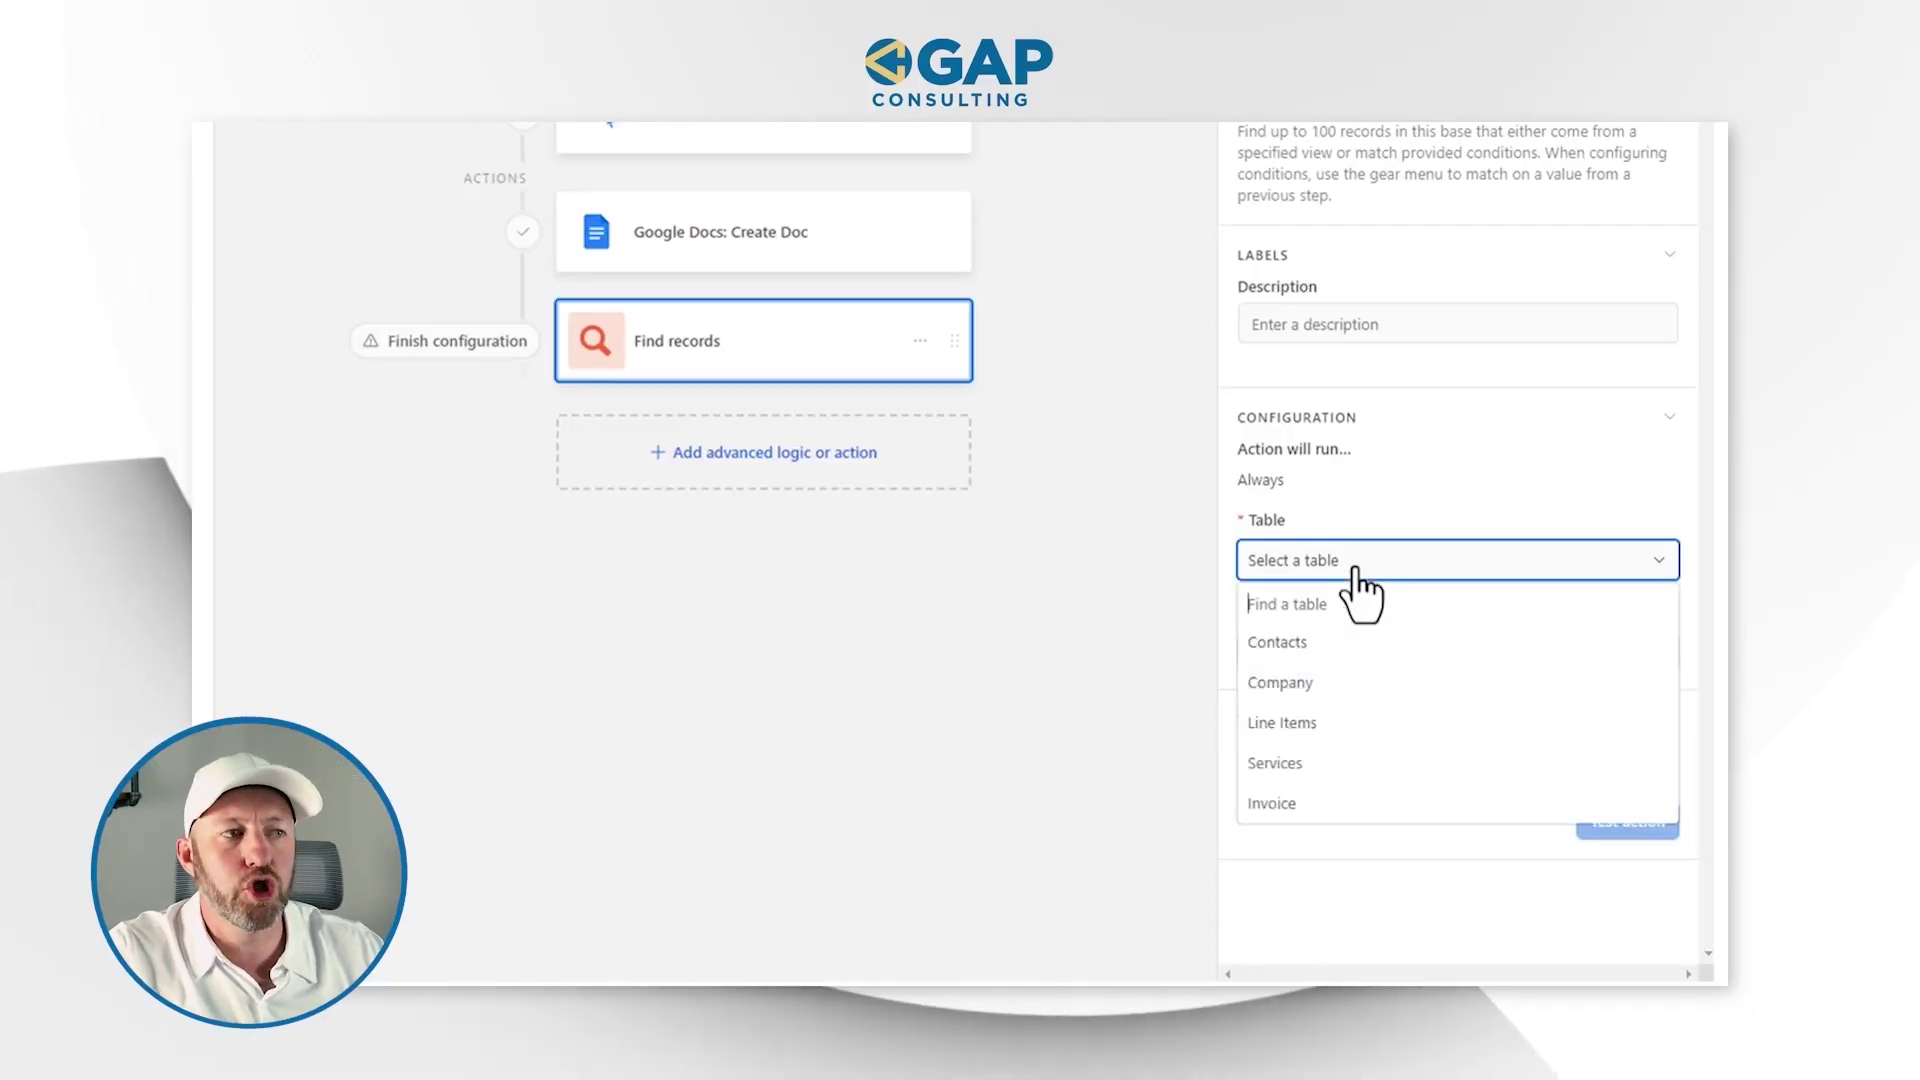
pyautogui.click(1333, 735)
pyautogui.click(1360, 655)
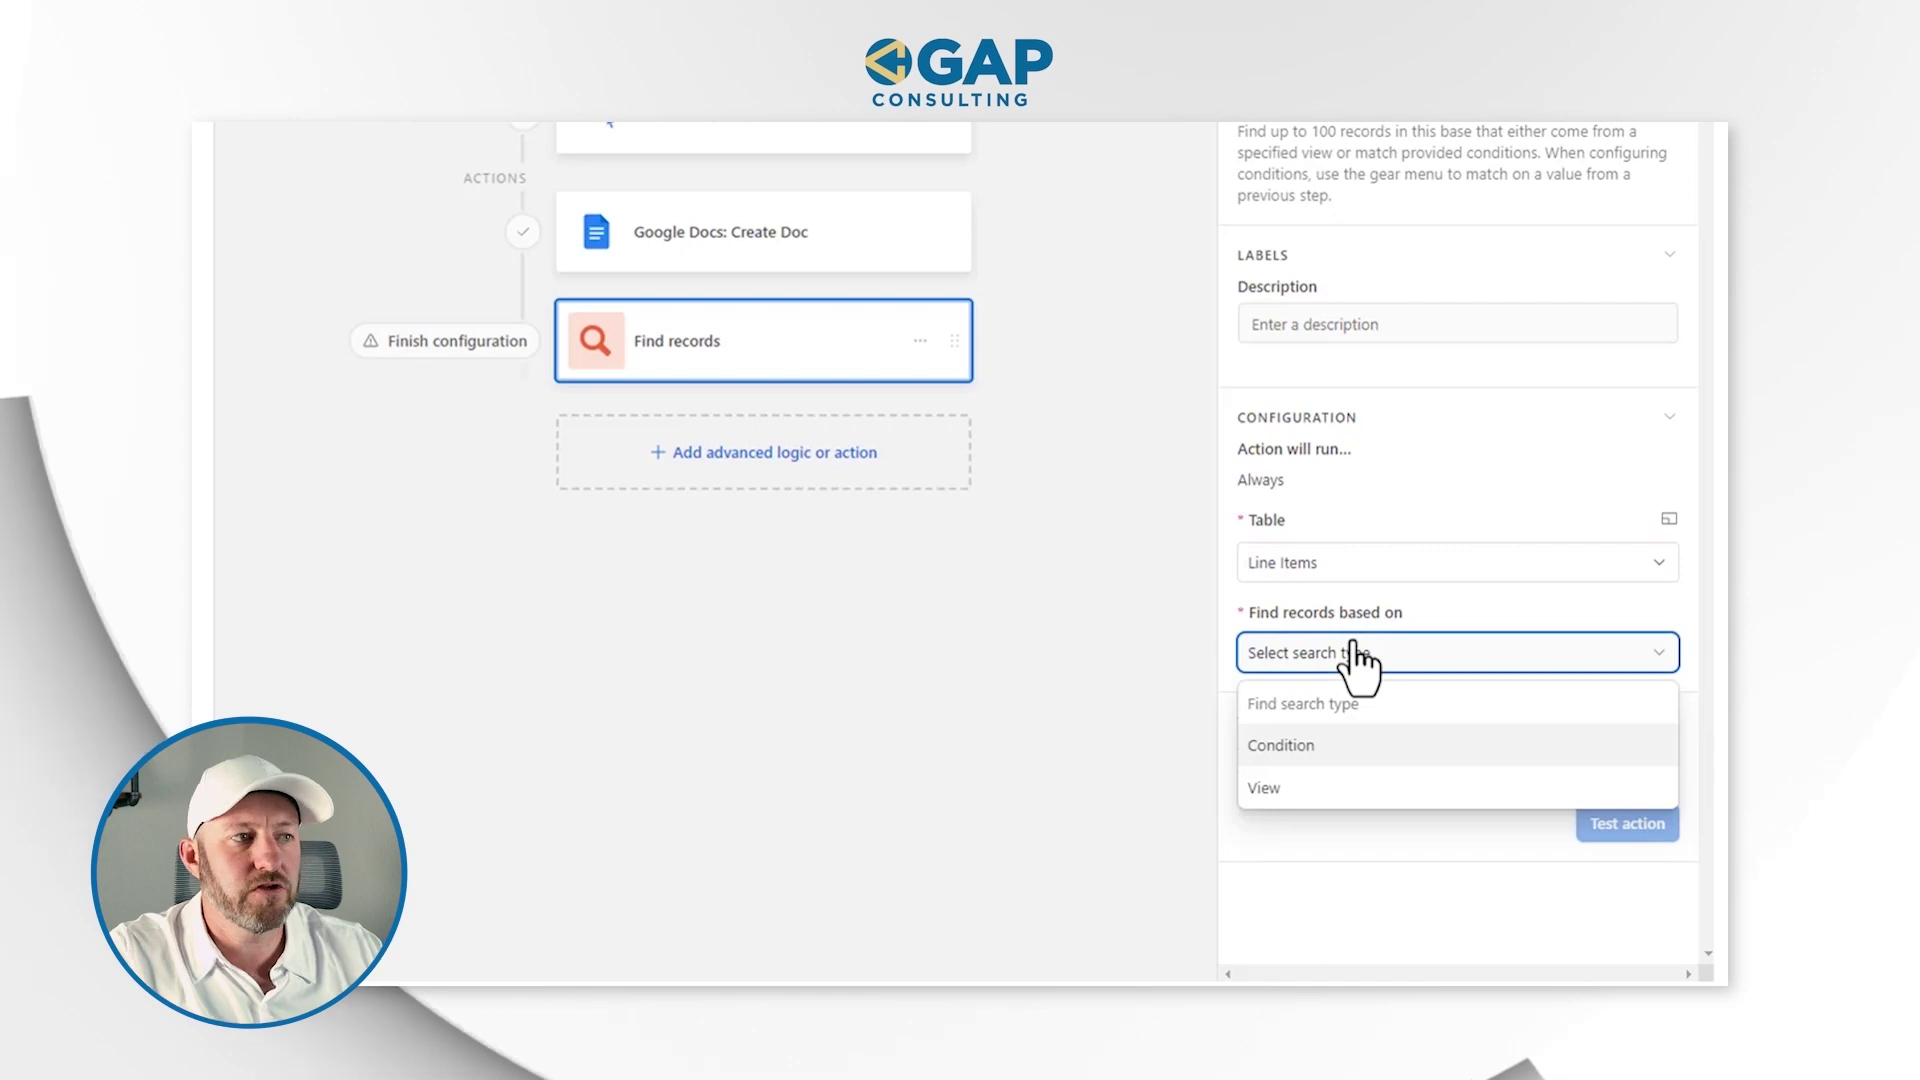
pyautogui.click(1357, 748)
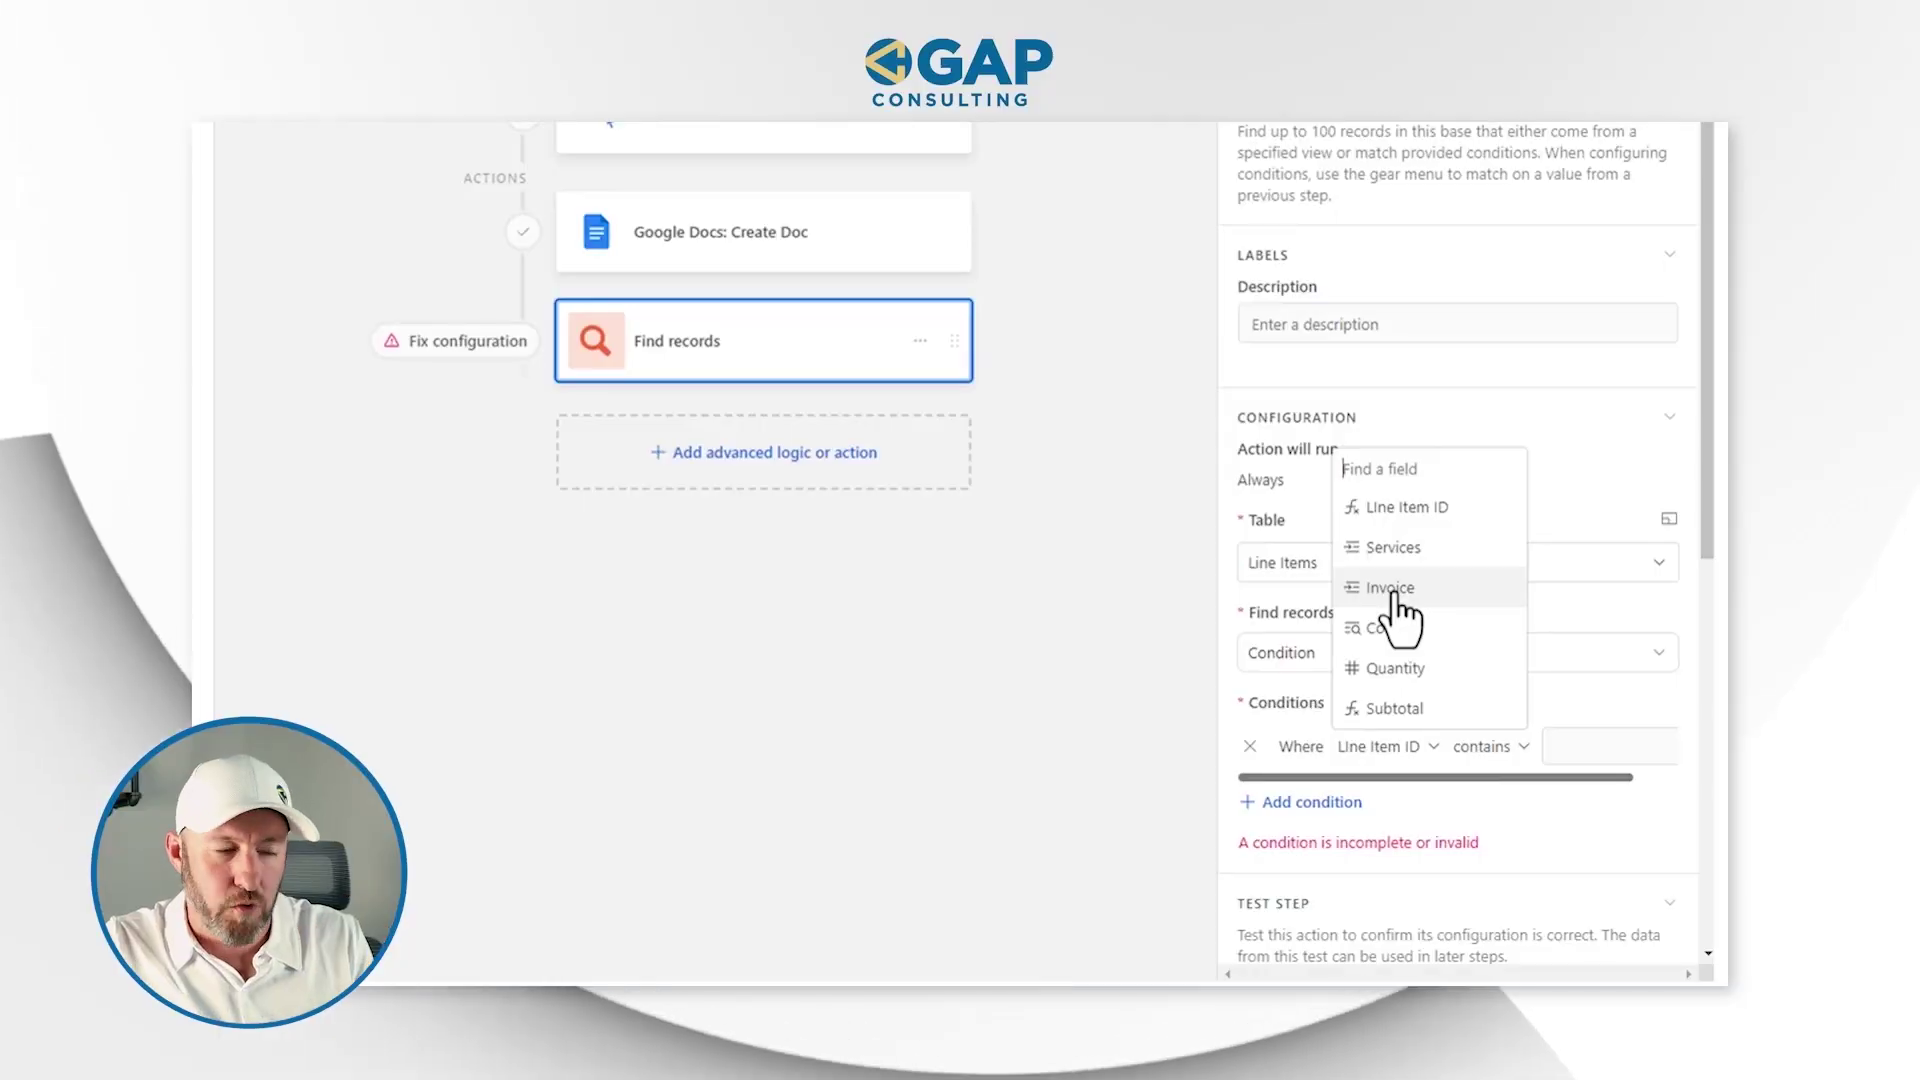
# Set the search condition to Invoice is exactly the dynamic Airtable record ID from the button trigger
pyautogui.click(1277, 598)
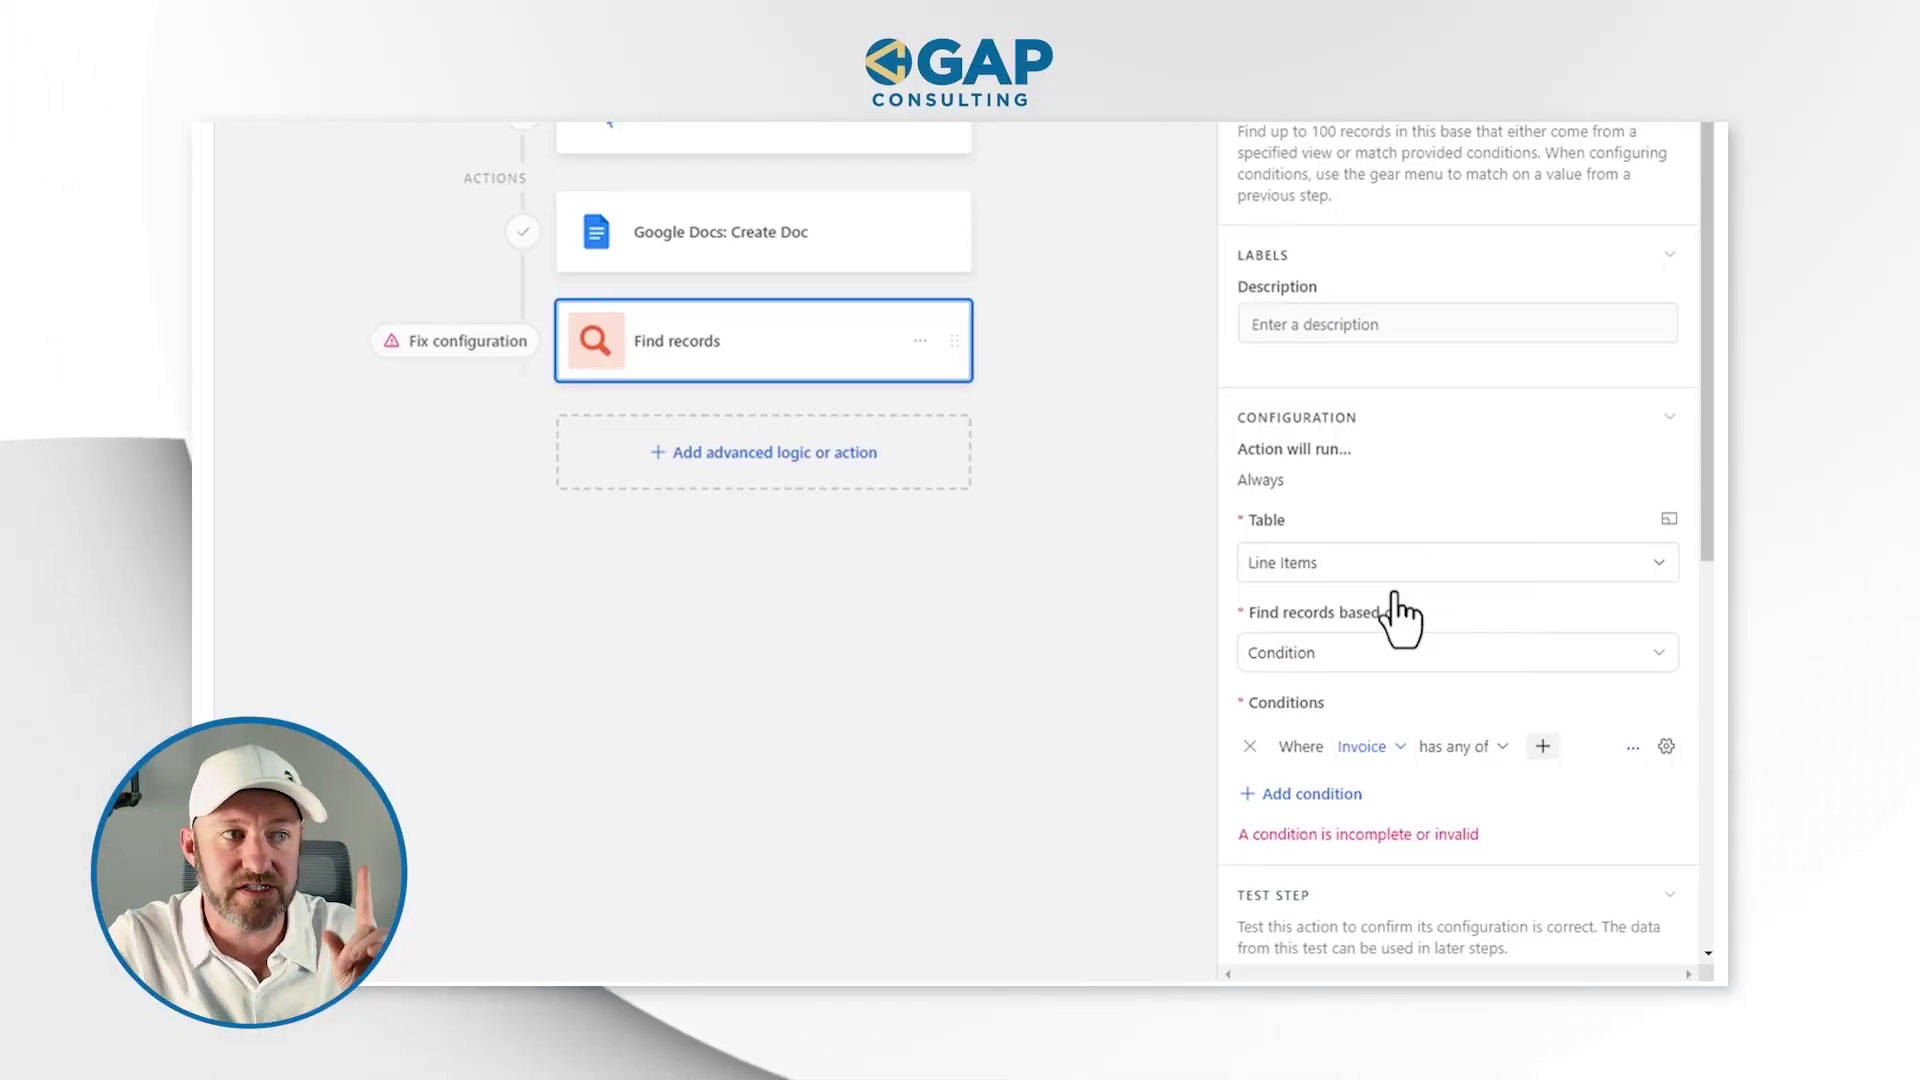
pyautogui.click(1452, 750)
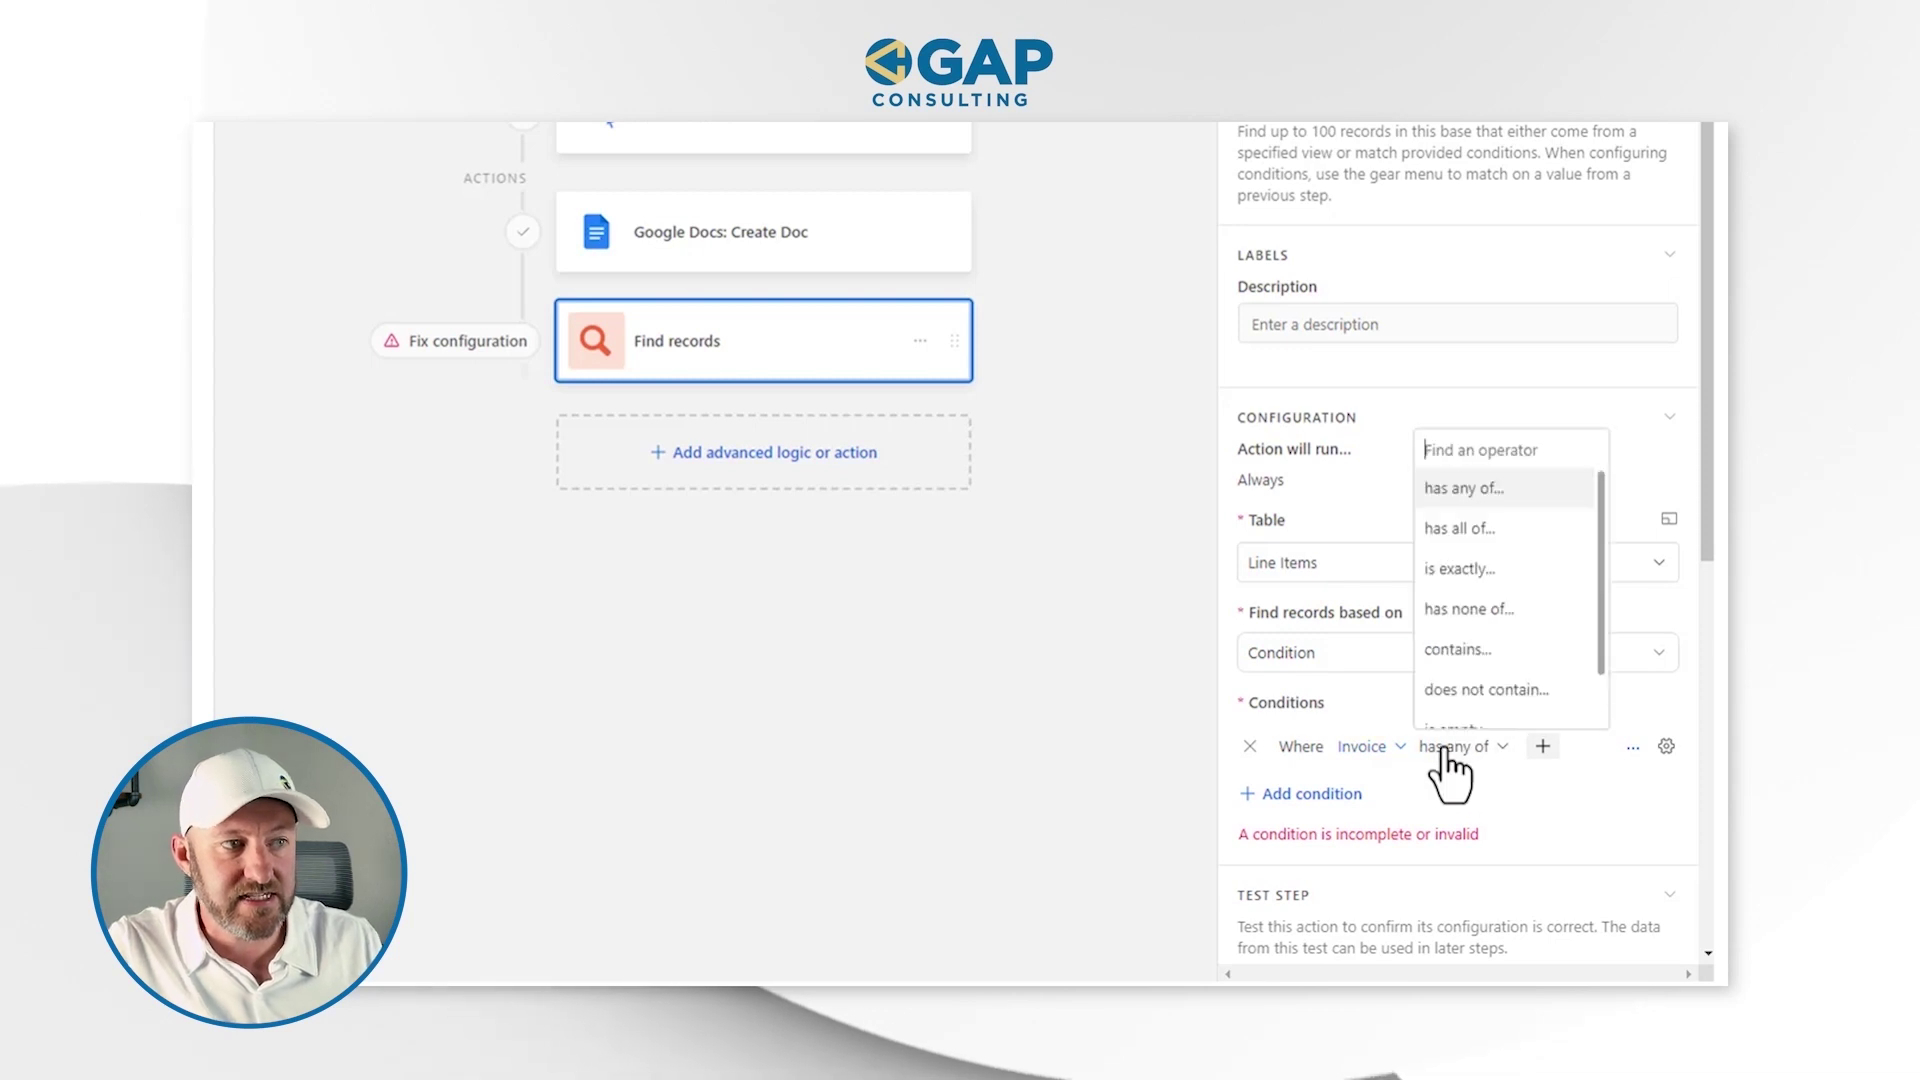
pyautogui.click(1457, 572)
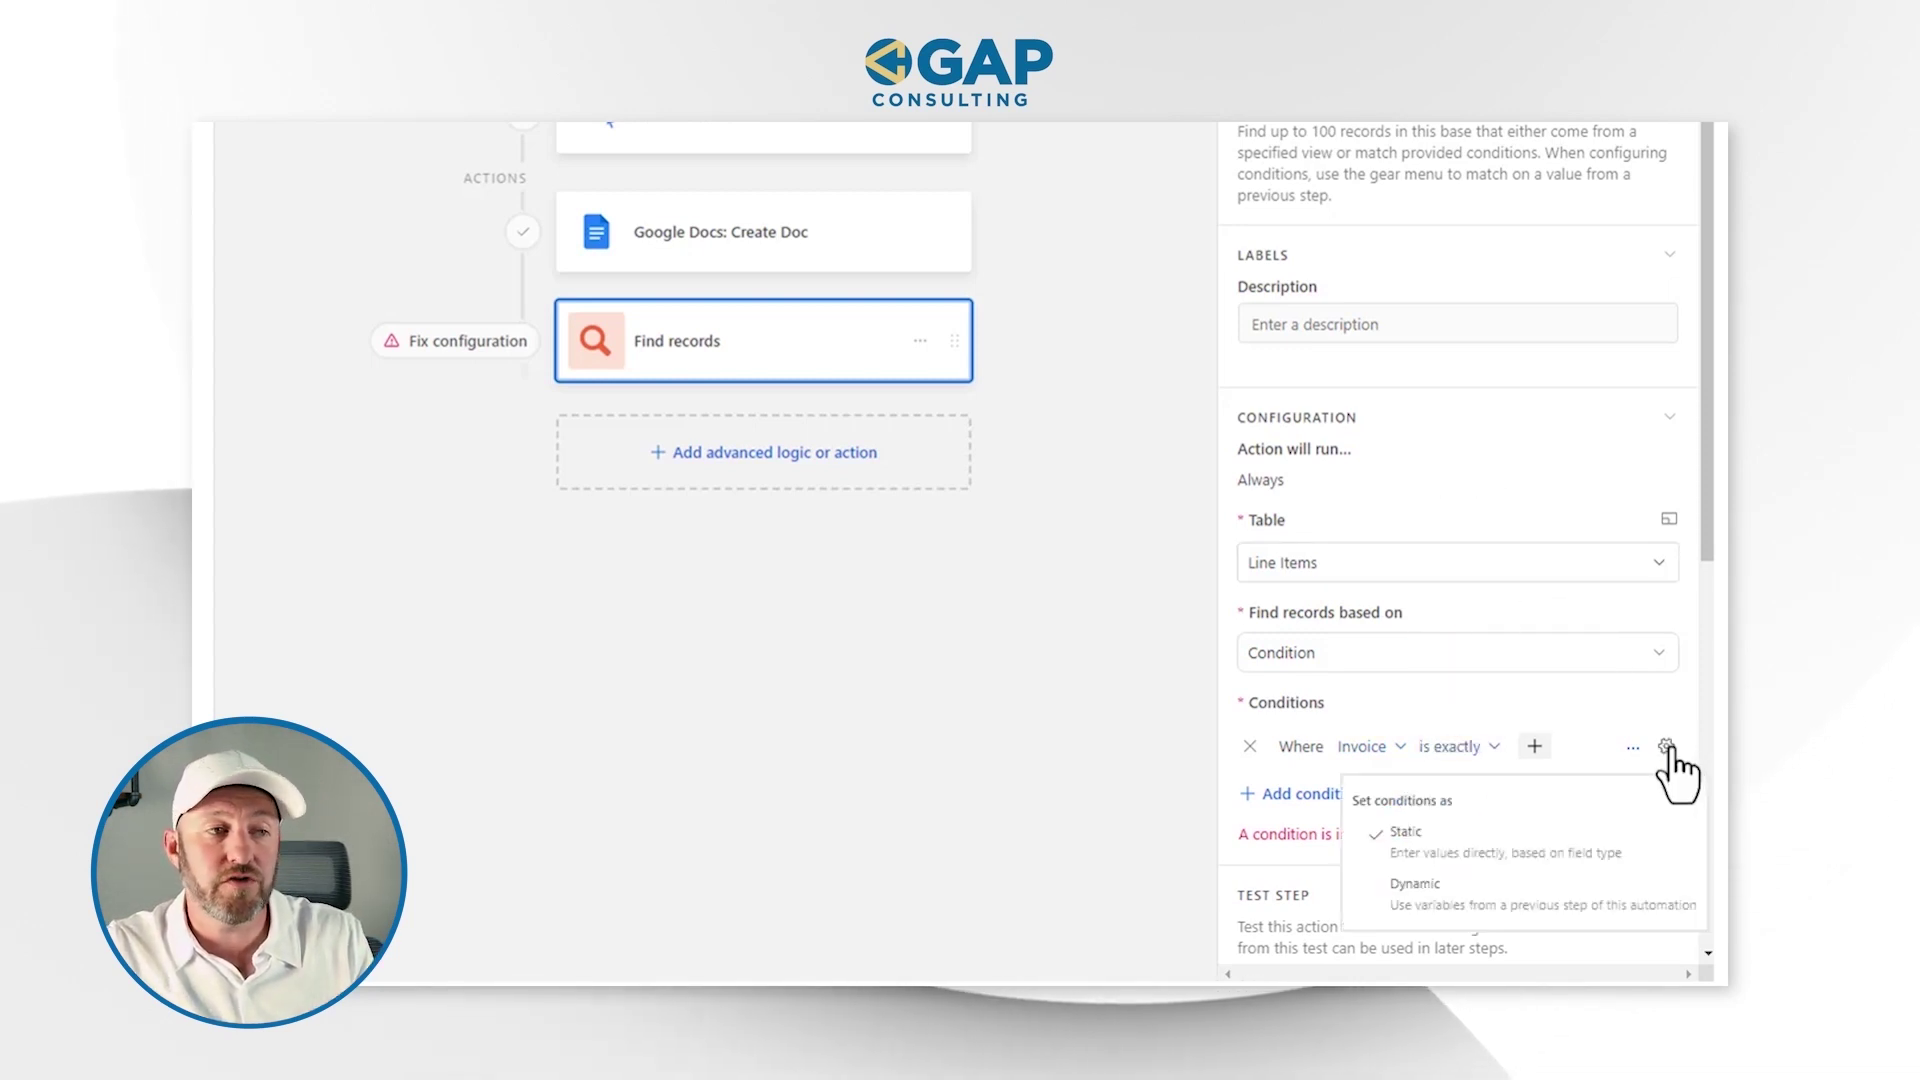
pyautogui.click(1626, 890)
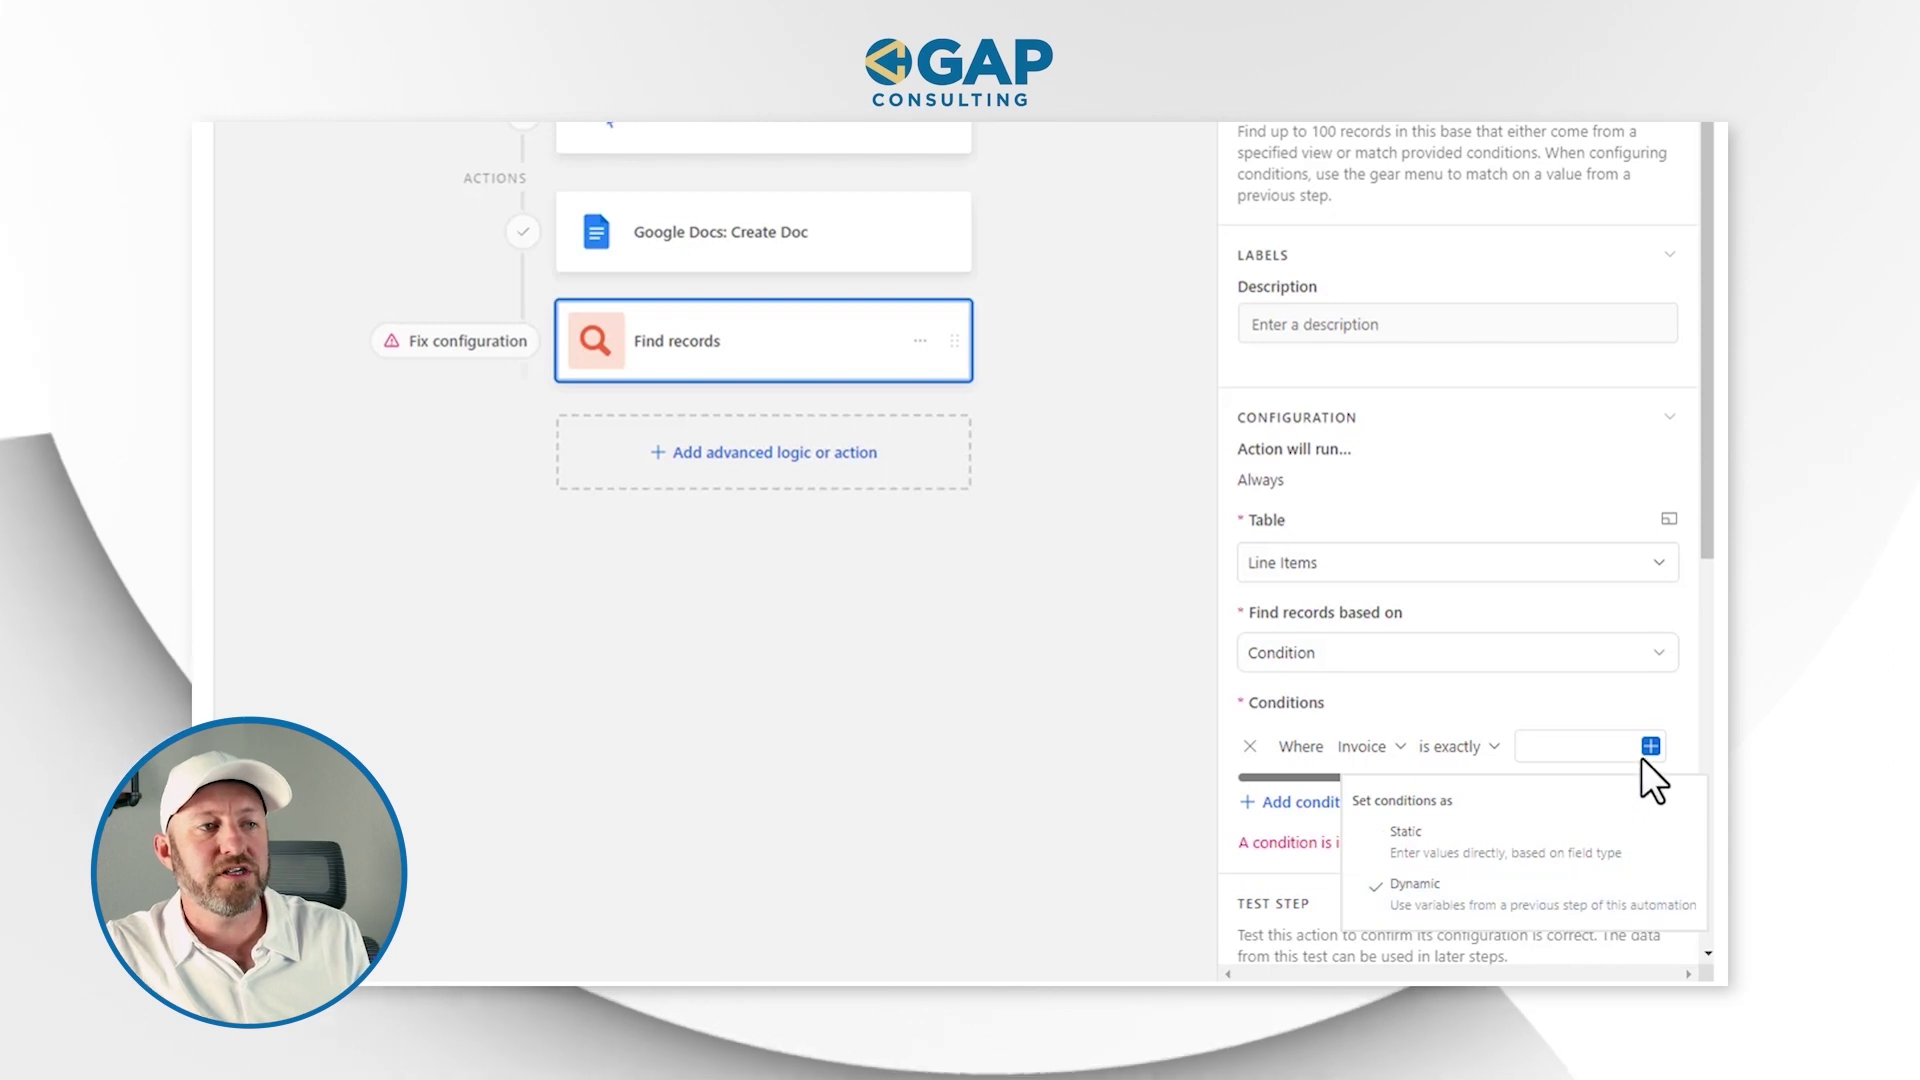
pyautogui.click(1649, 748)
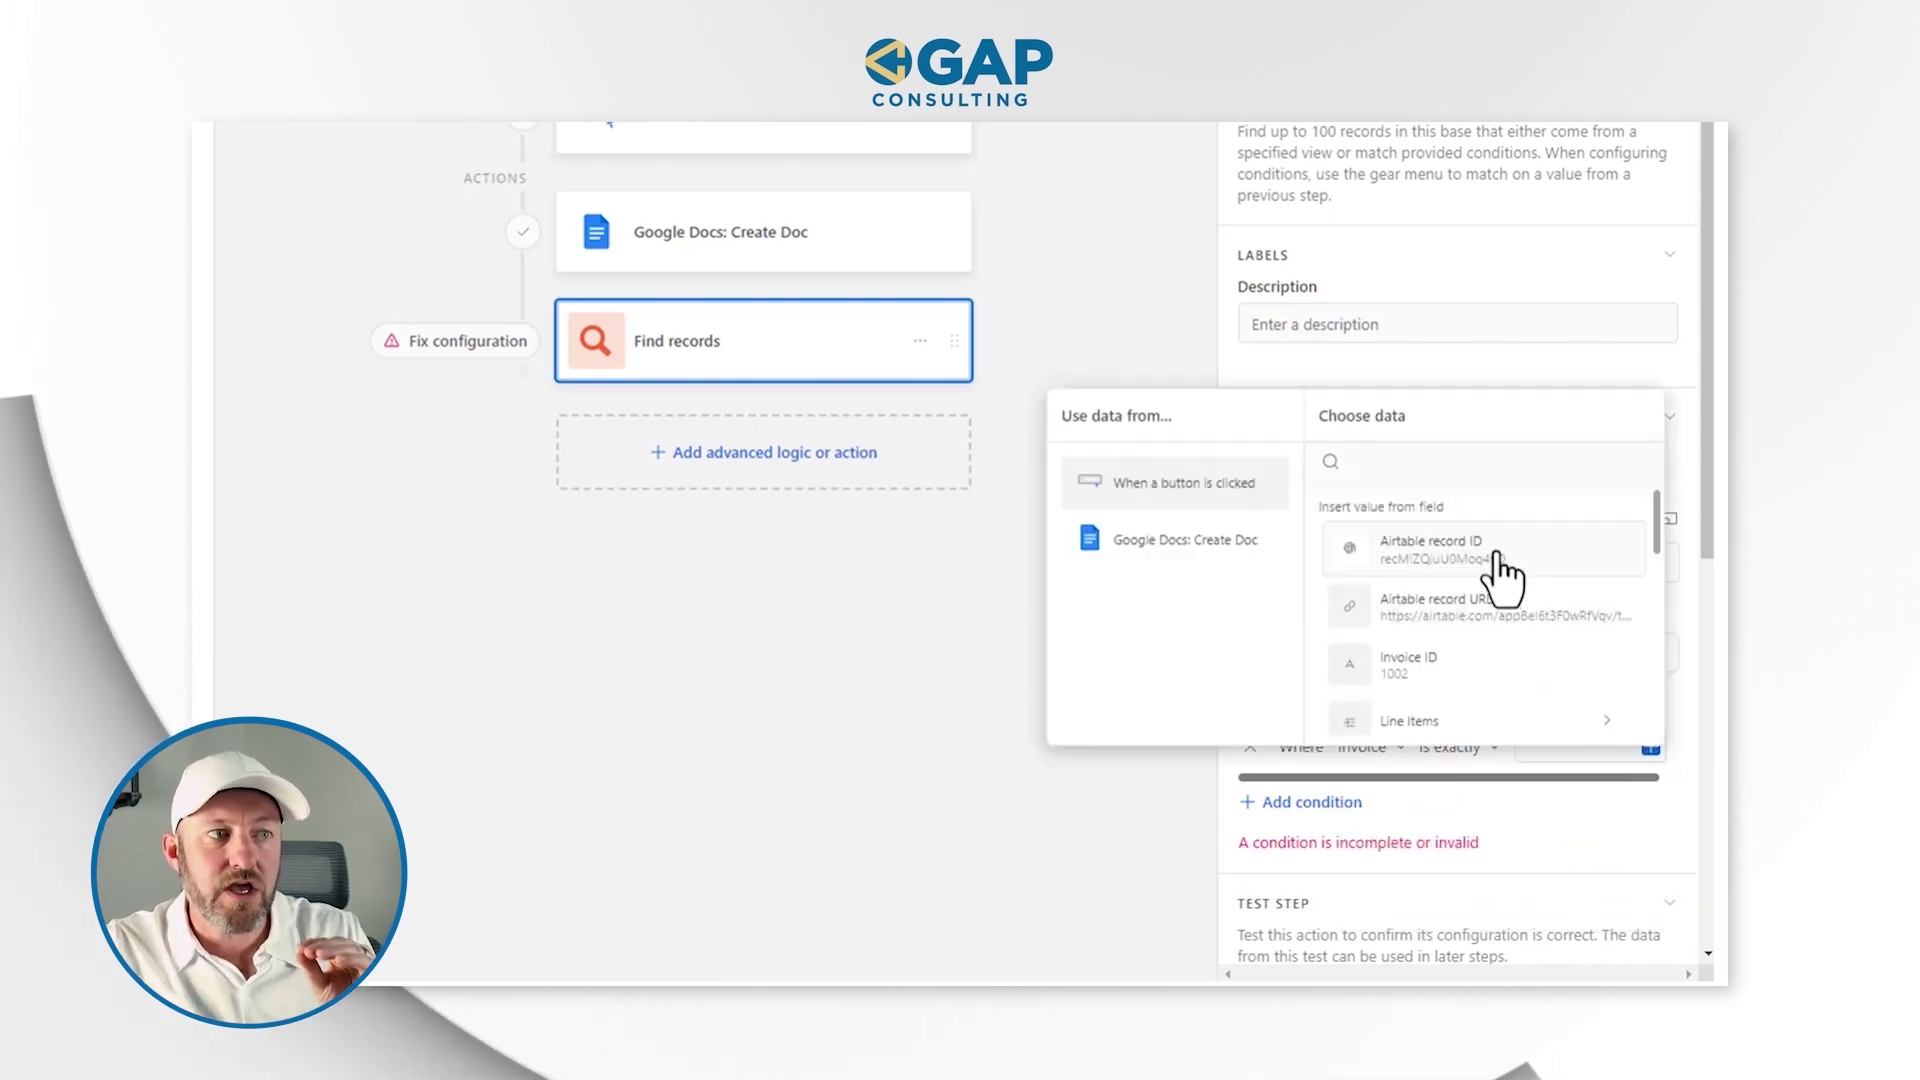
pyautogui.click(1432, 549)
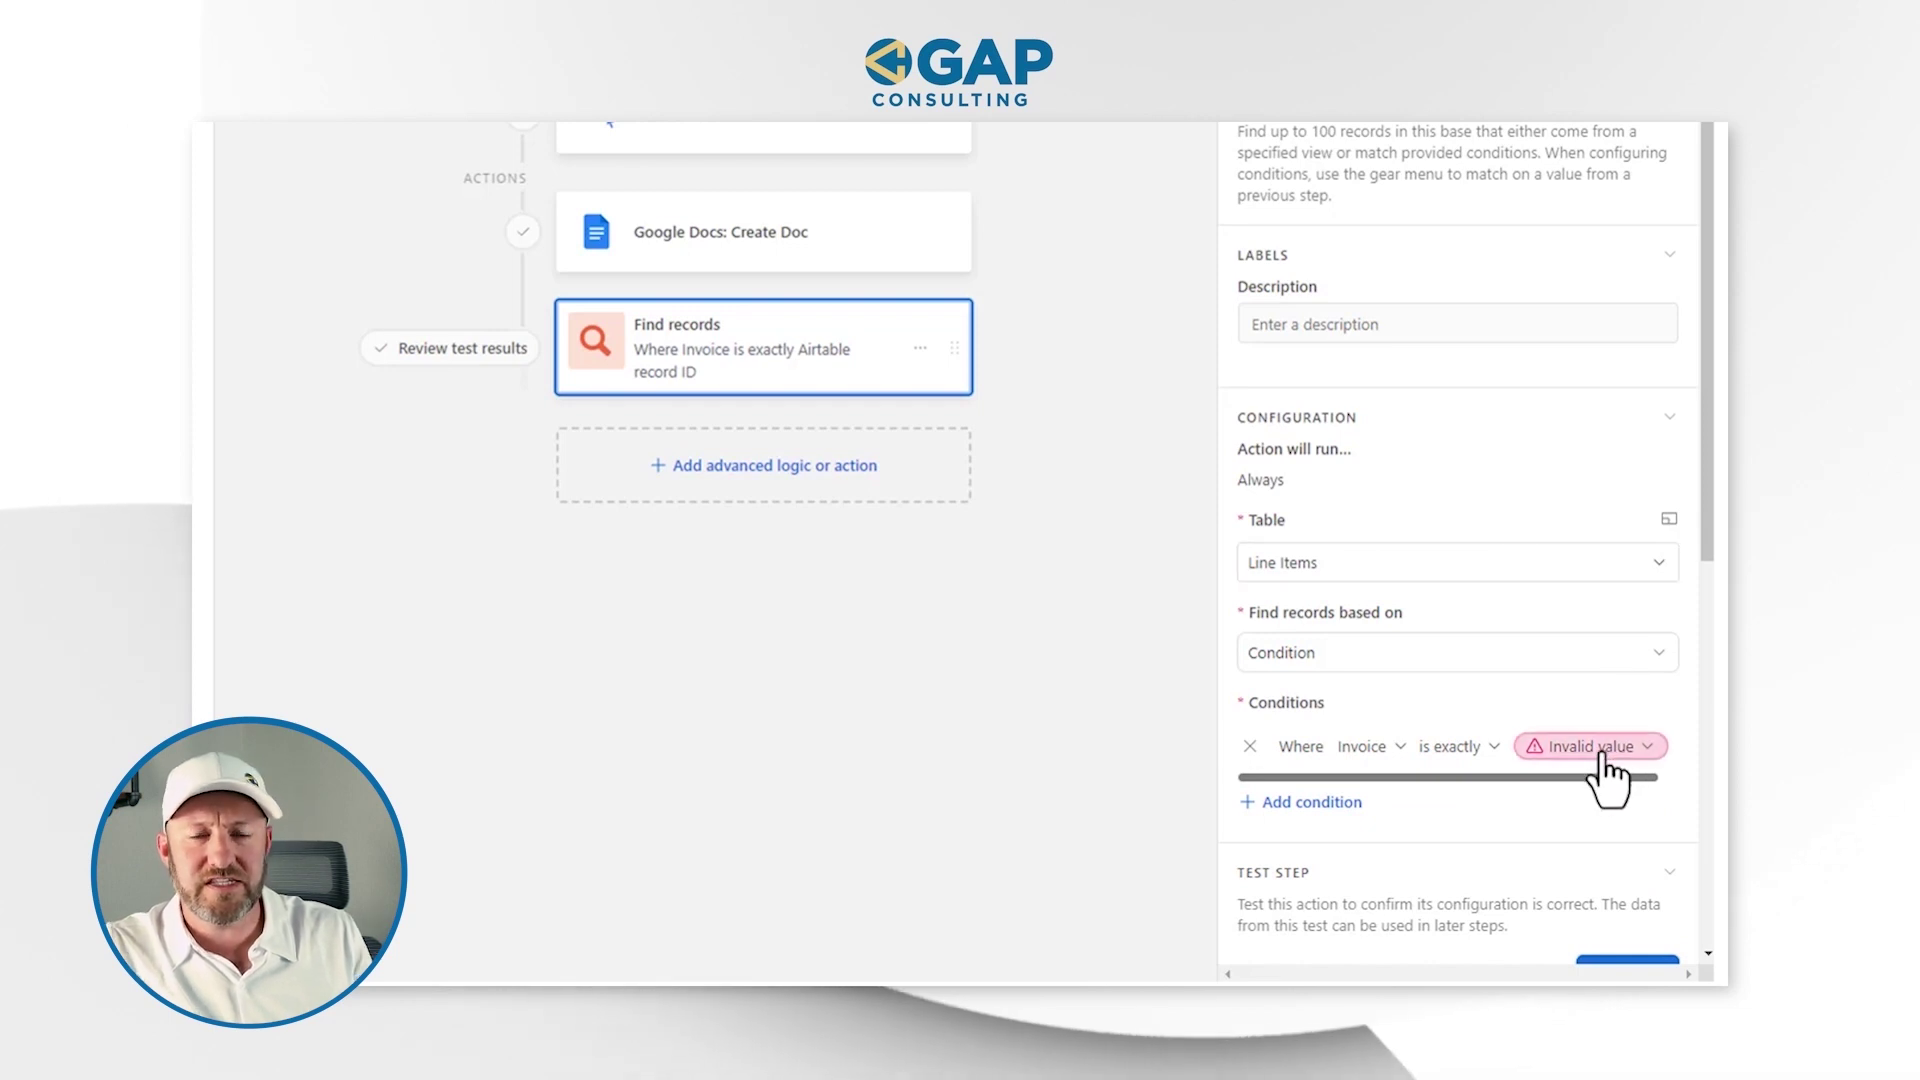
pyautogui.moveTo(1608, 765)
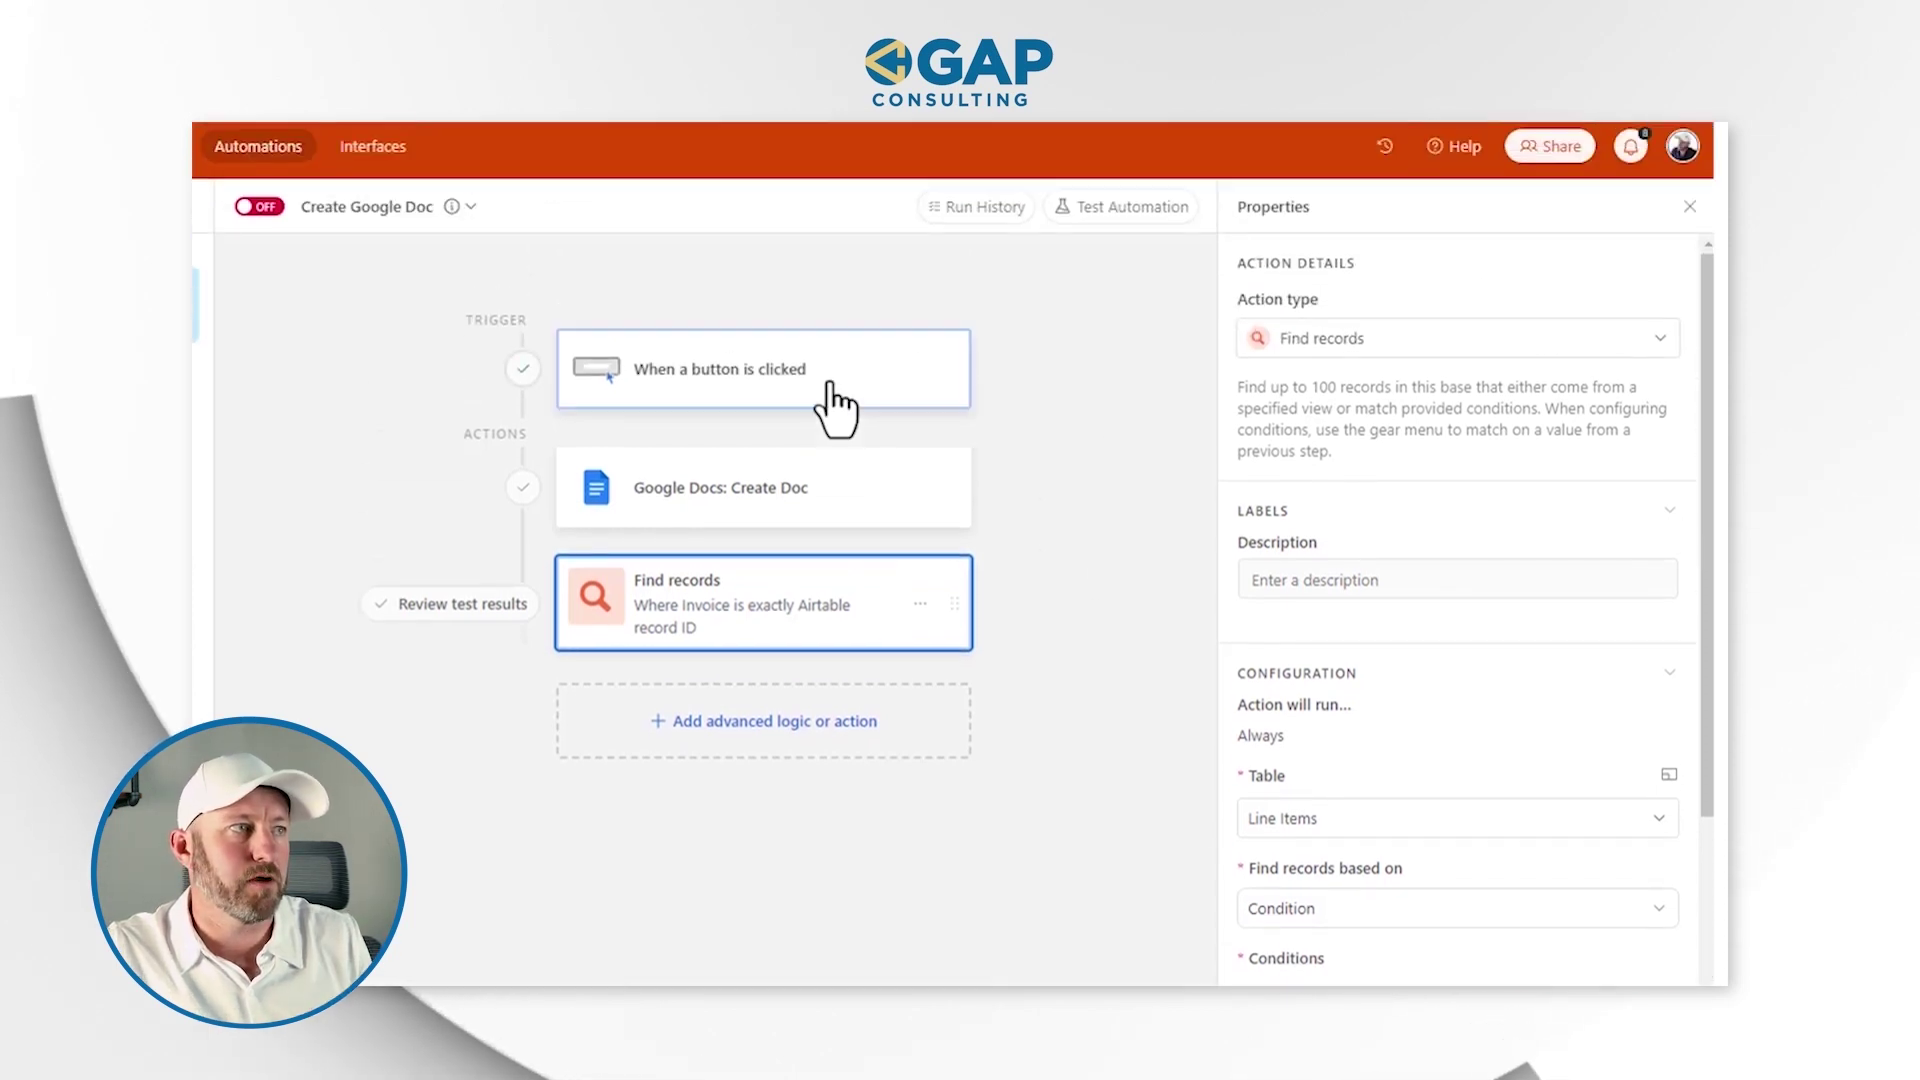
# Choose the first listed GAP Consulting invoice as the test record for the button trigger
pyautogui.click(830, 148)
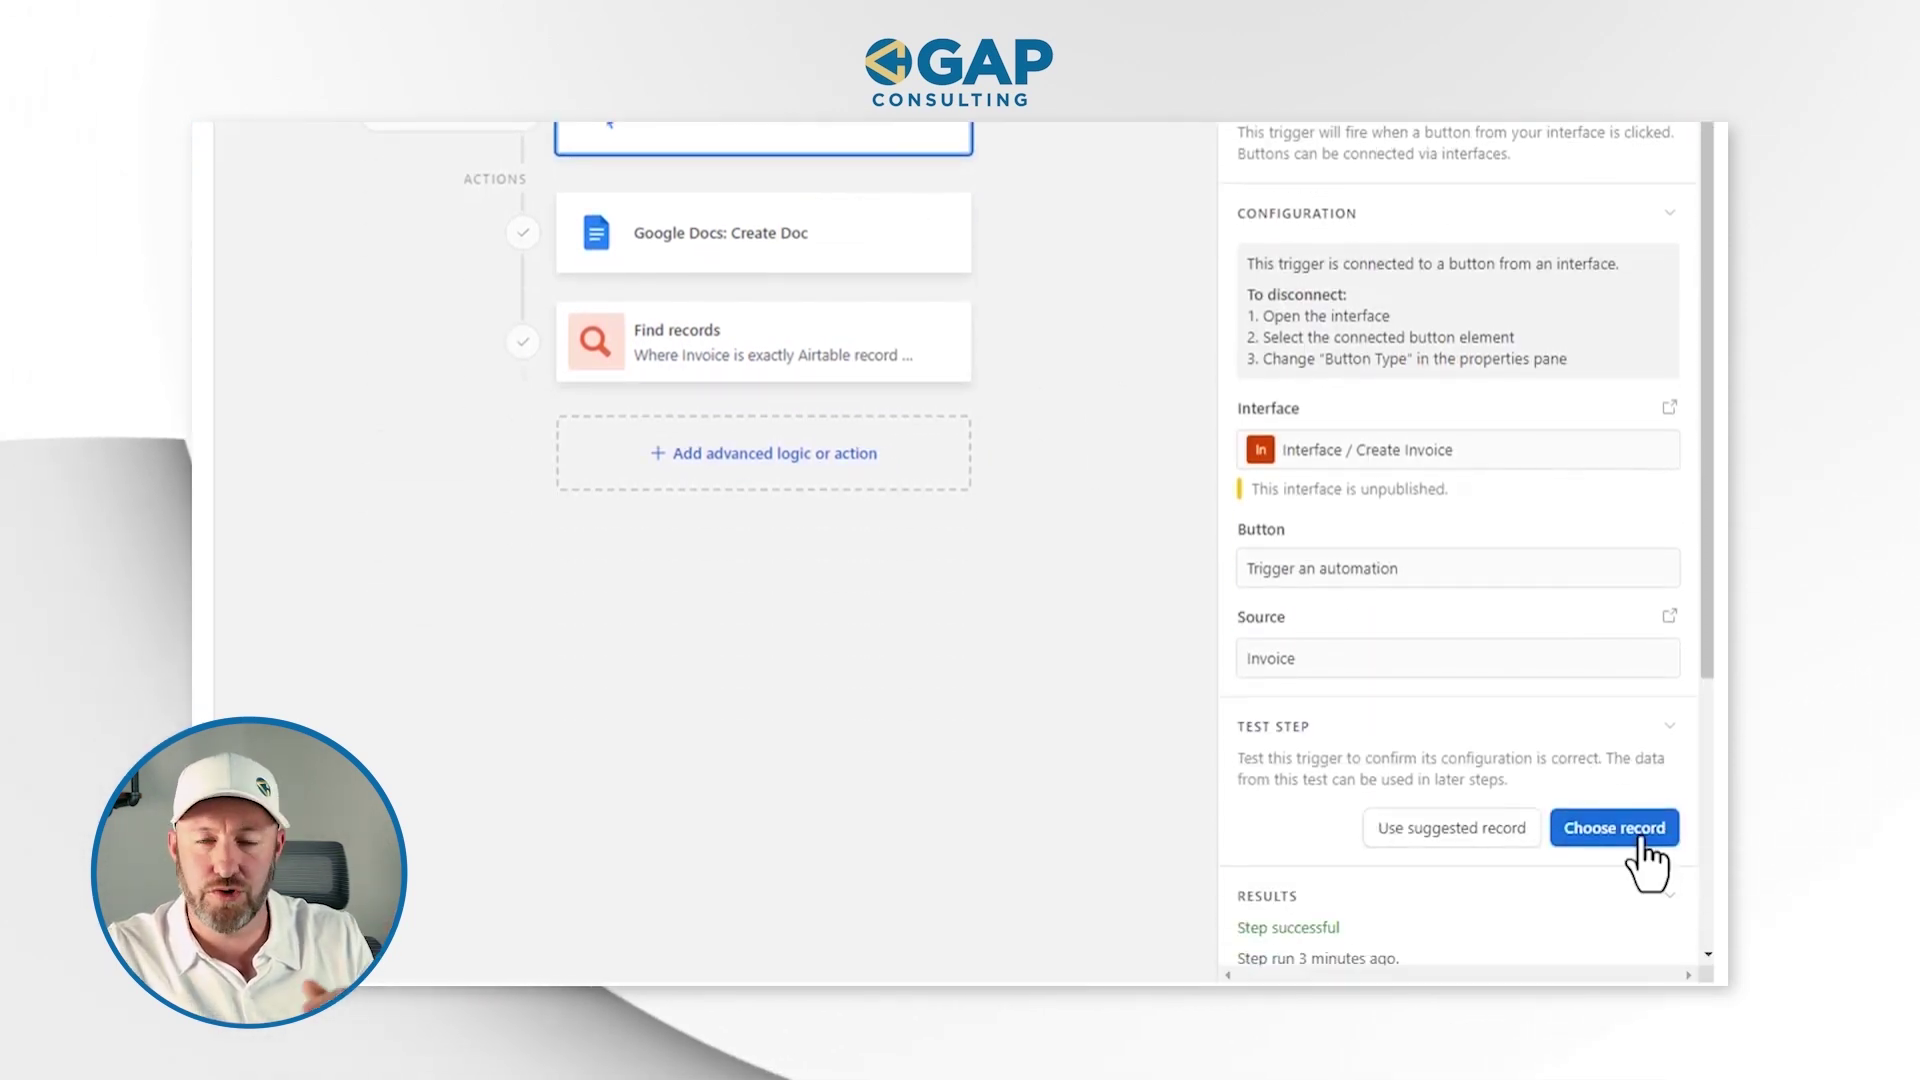
pyautogui.click(1641, 840)
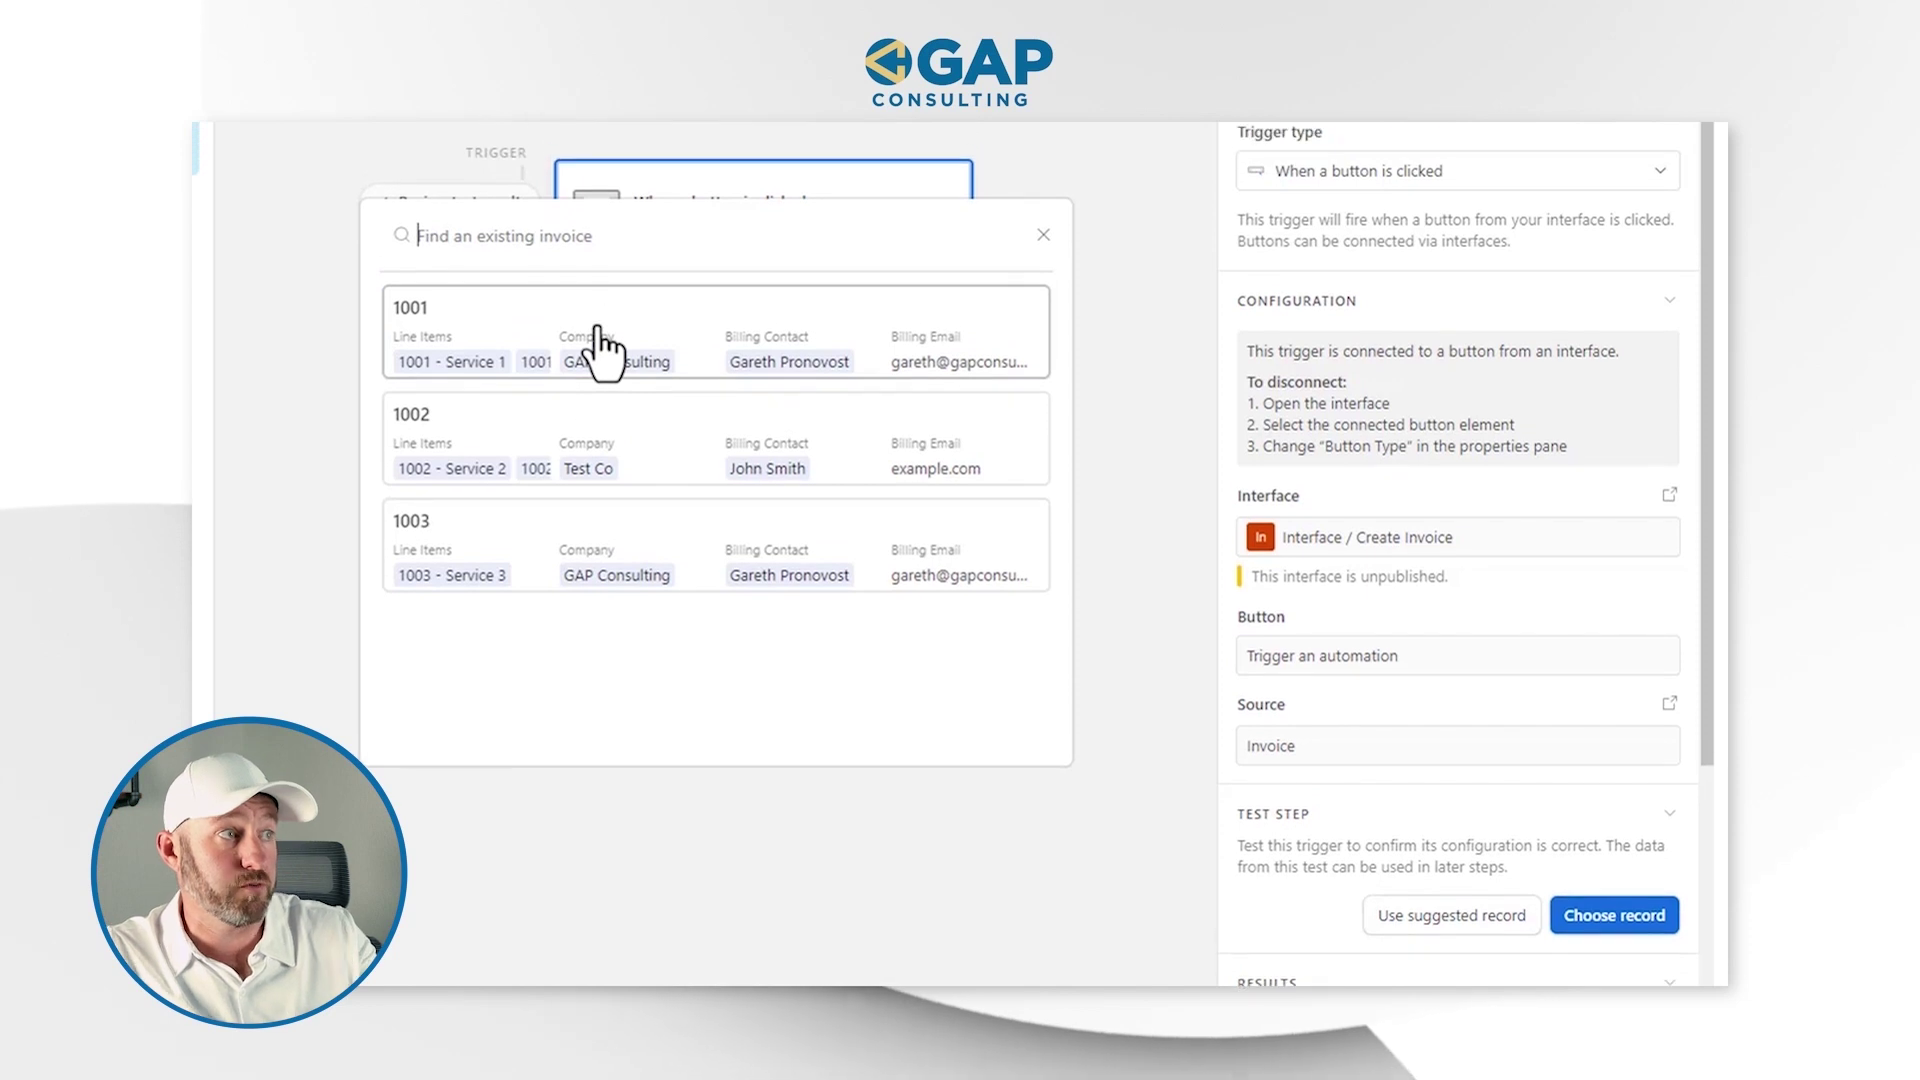
pyautogui.click(602, 352)
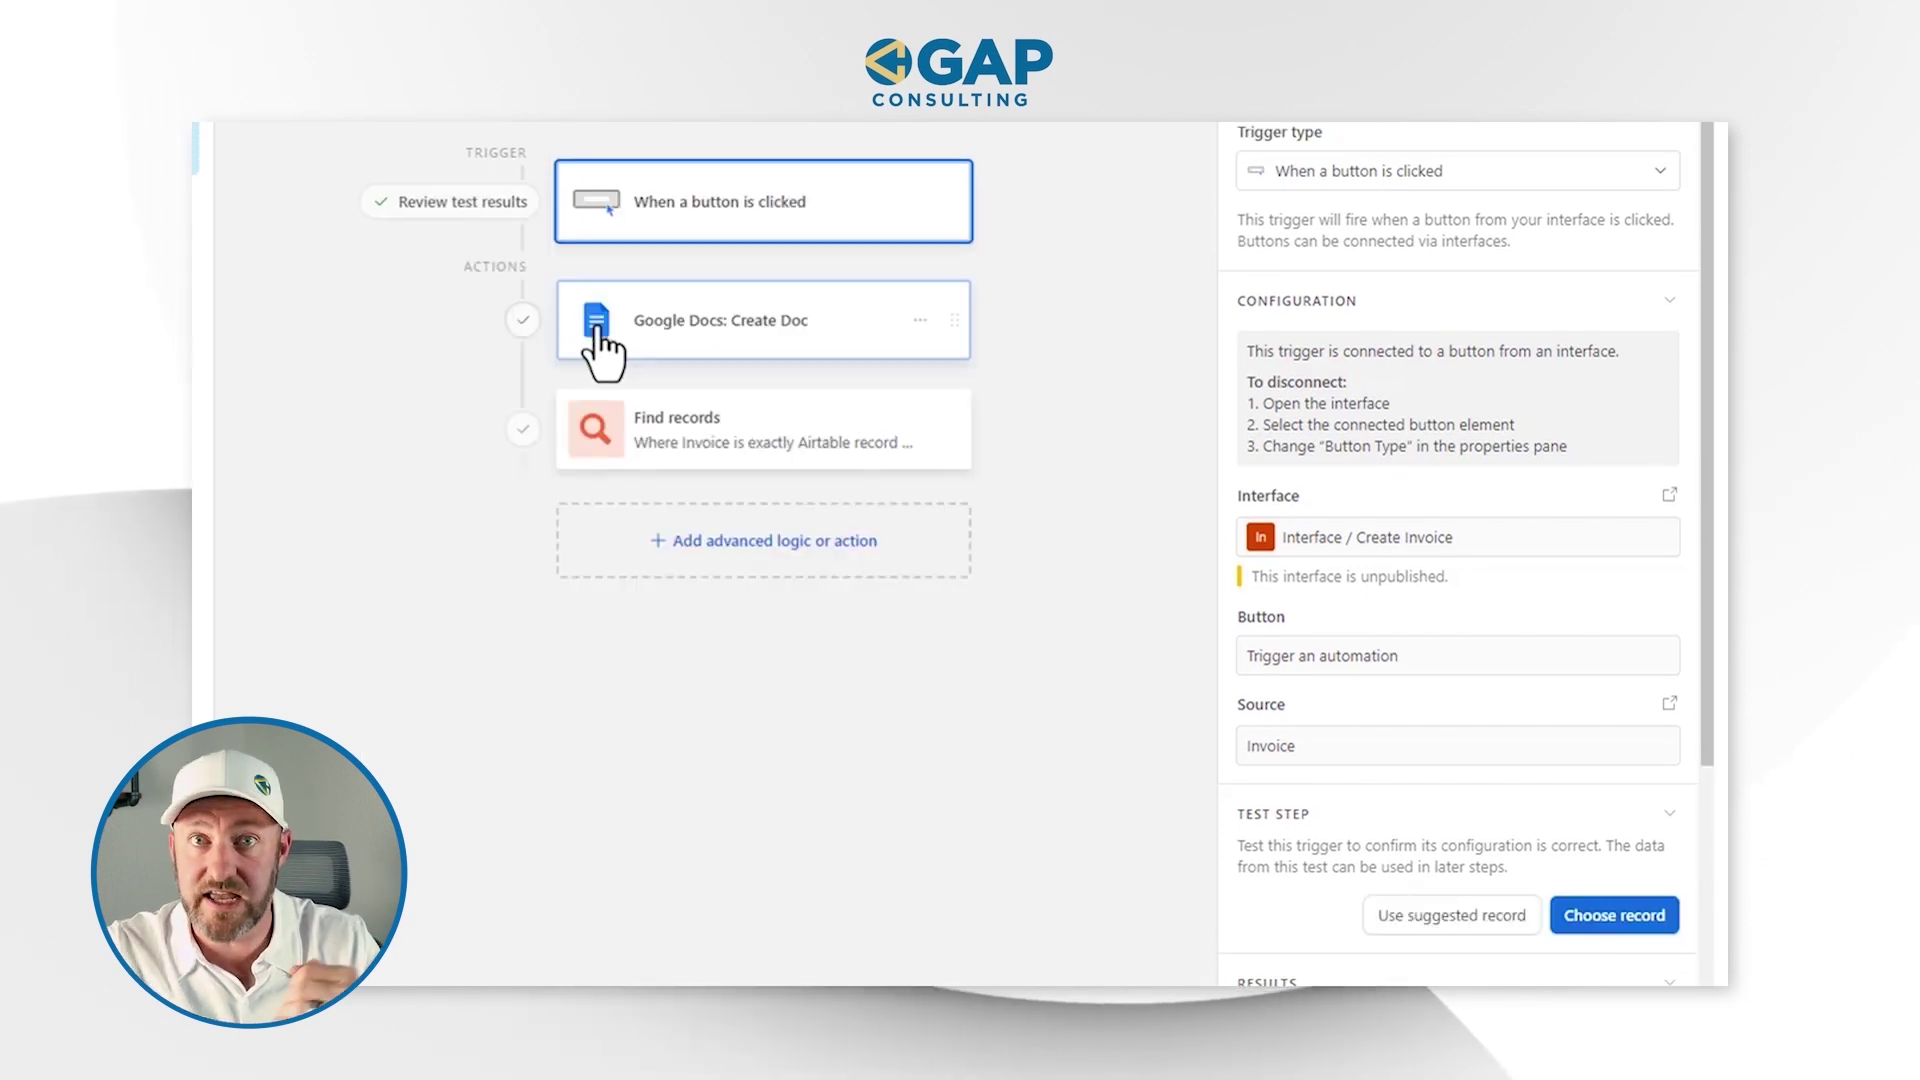
# Retest the Find records action with the newly chosen invoice and view the records it finds
pyautogui.click(707, 440)
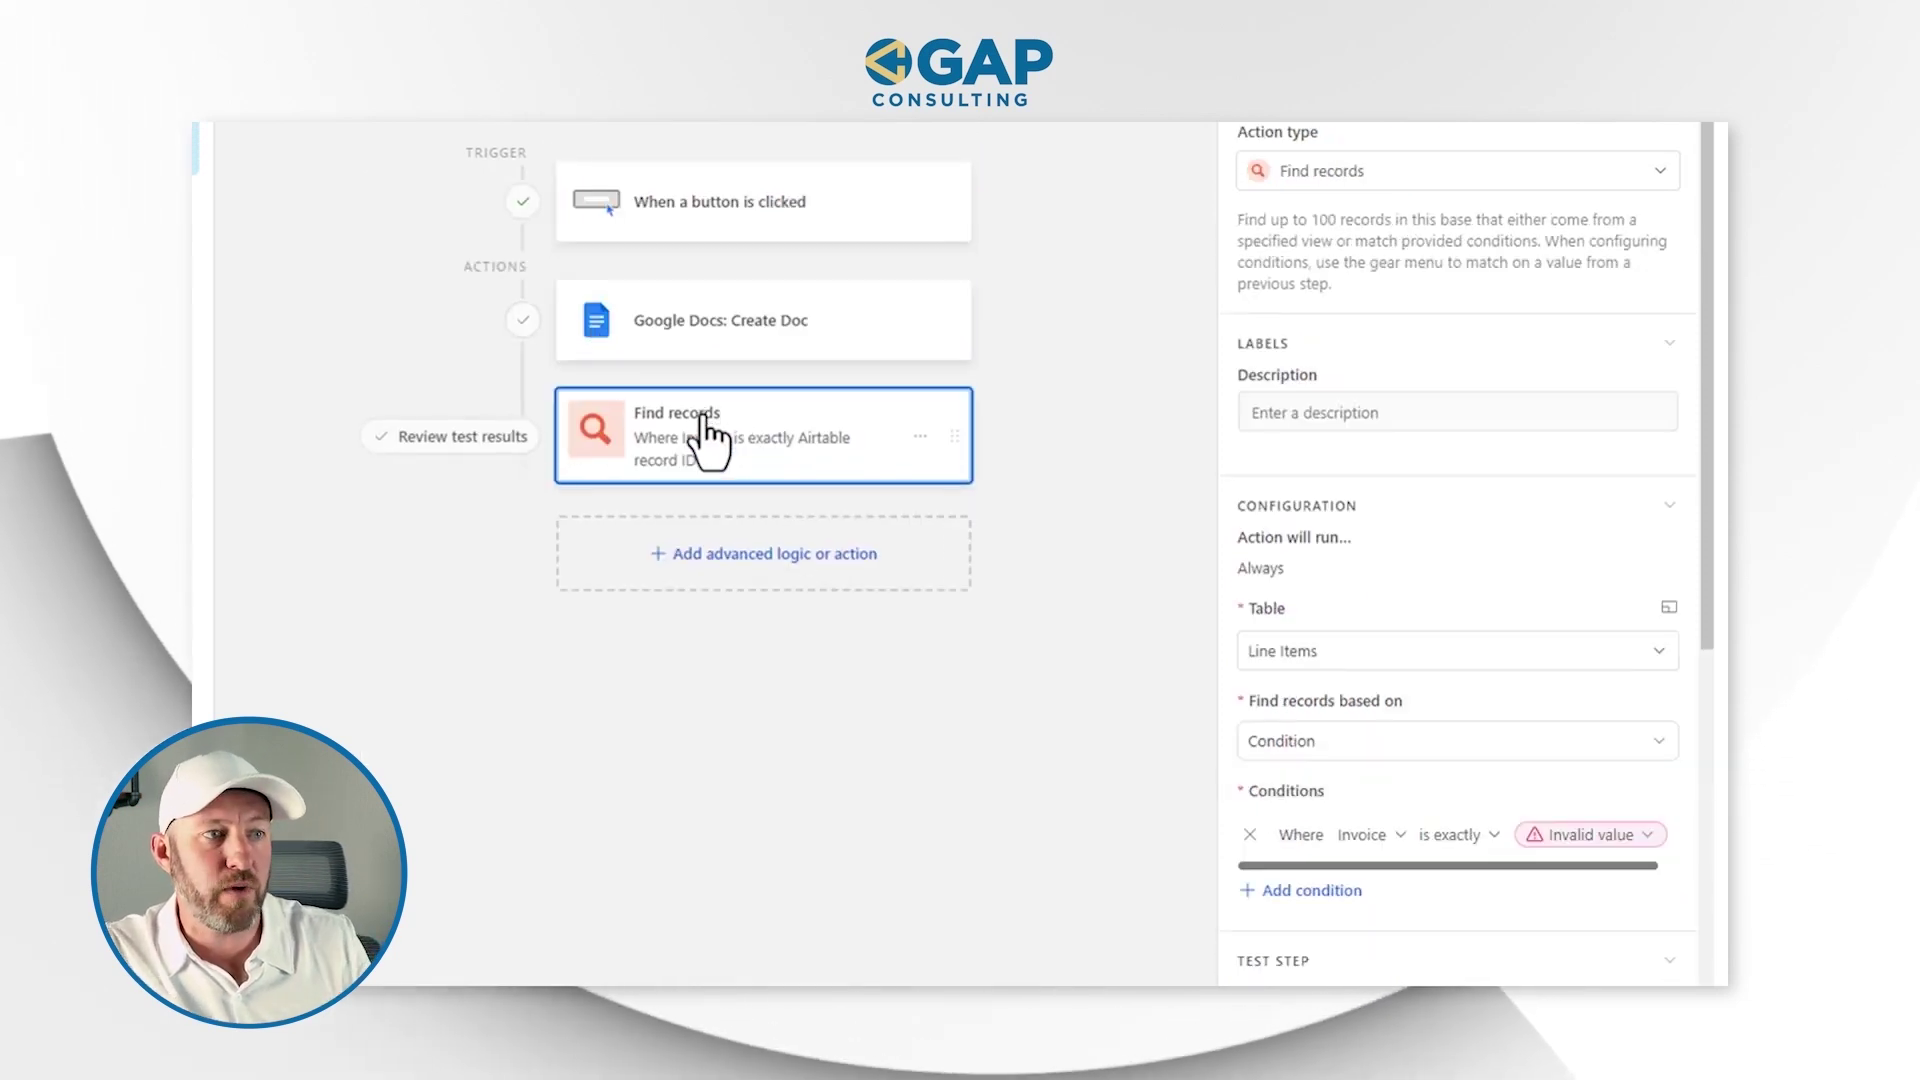
pyautogui.scroll(-3, 1630, 665)
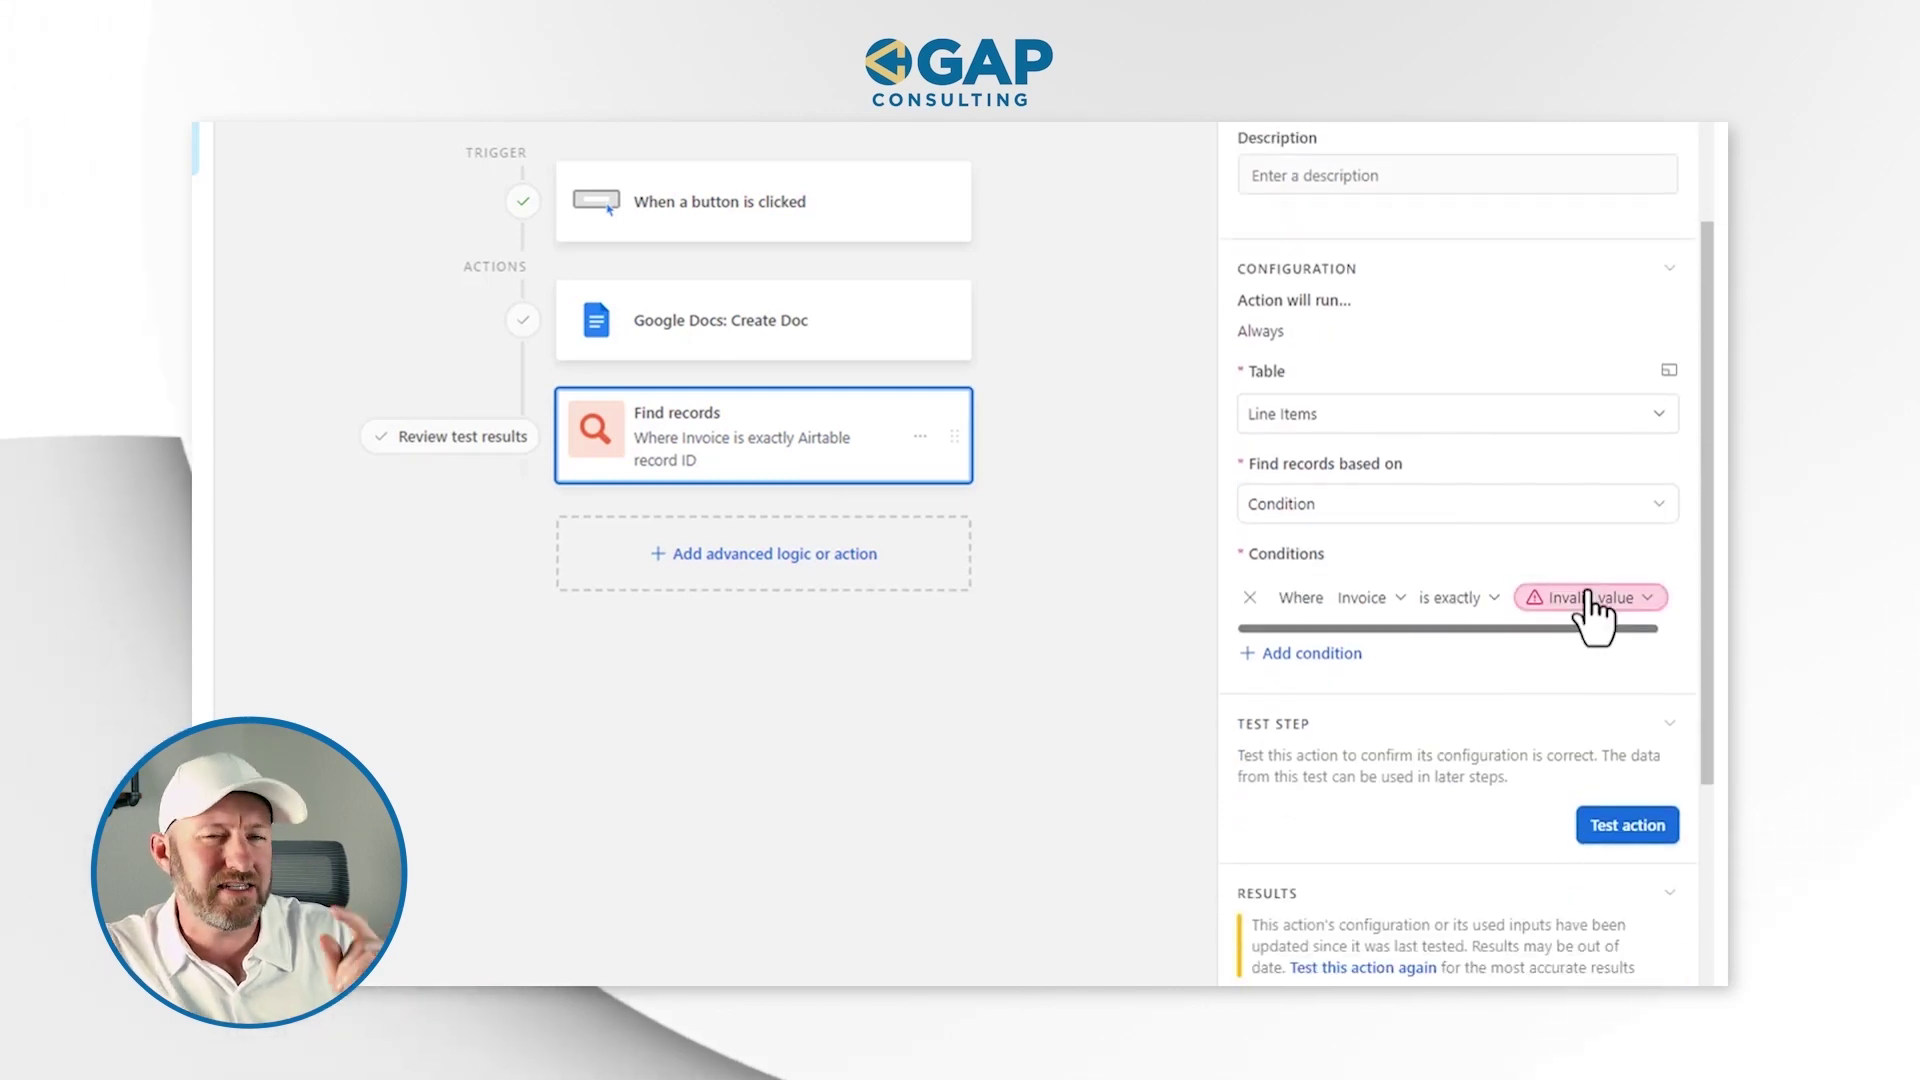
pyautogui.click(1614, 836)
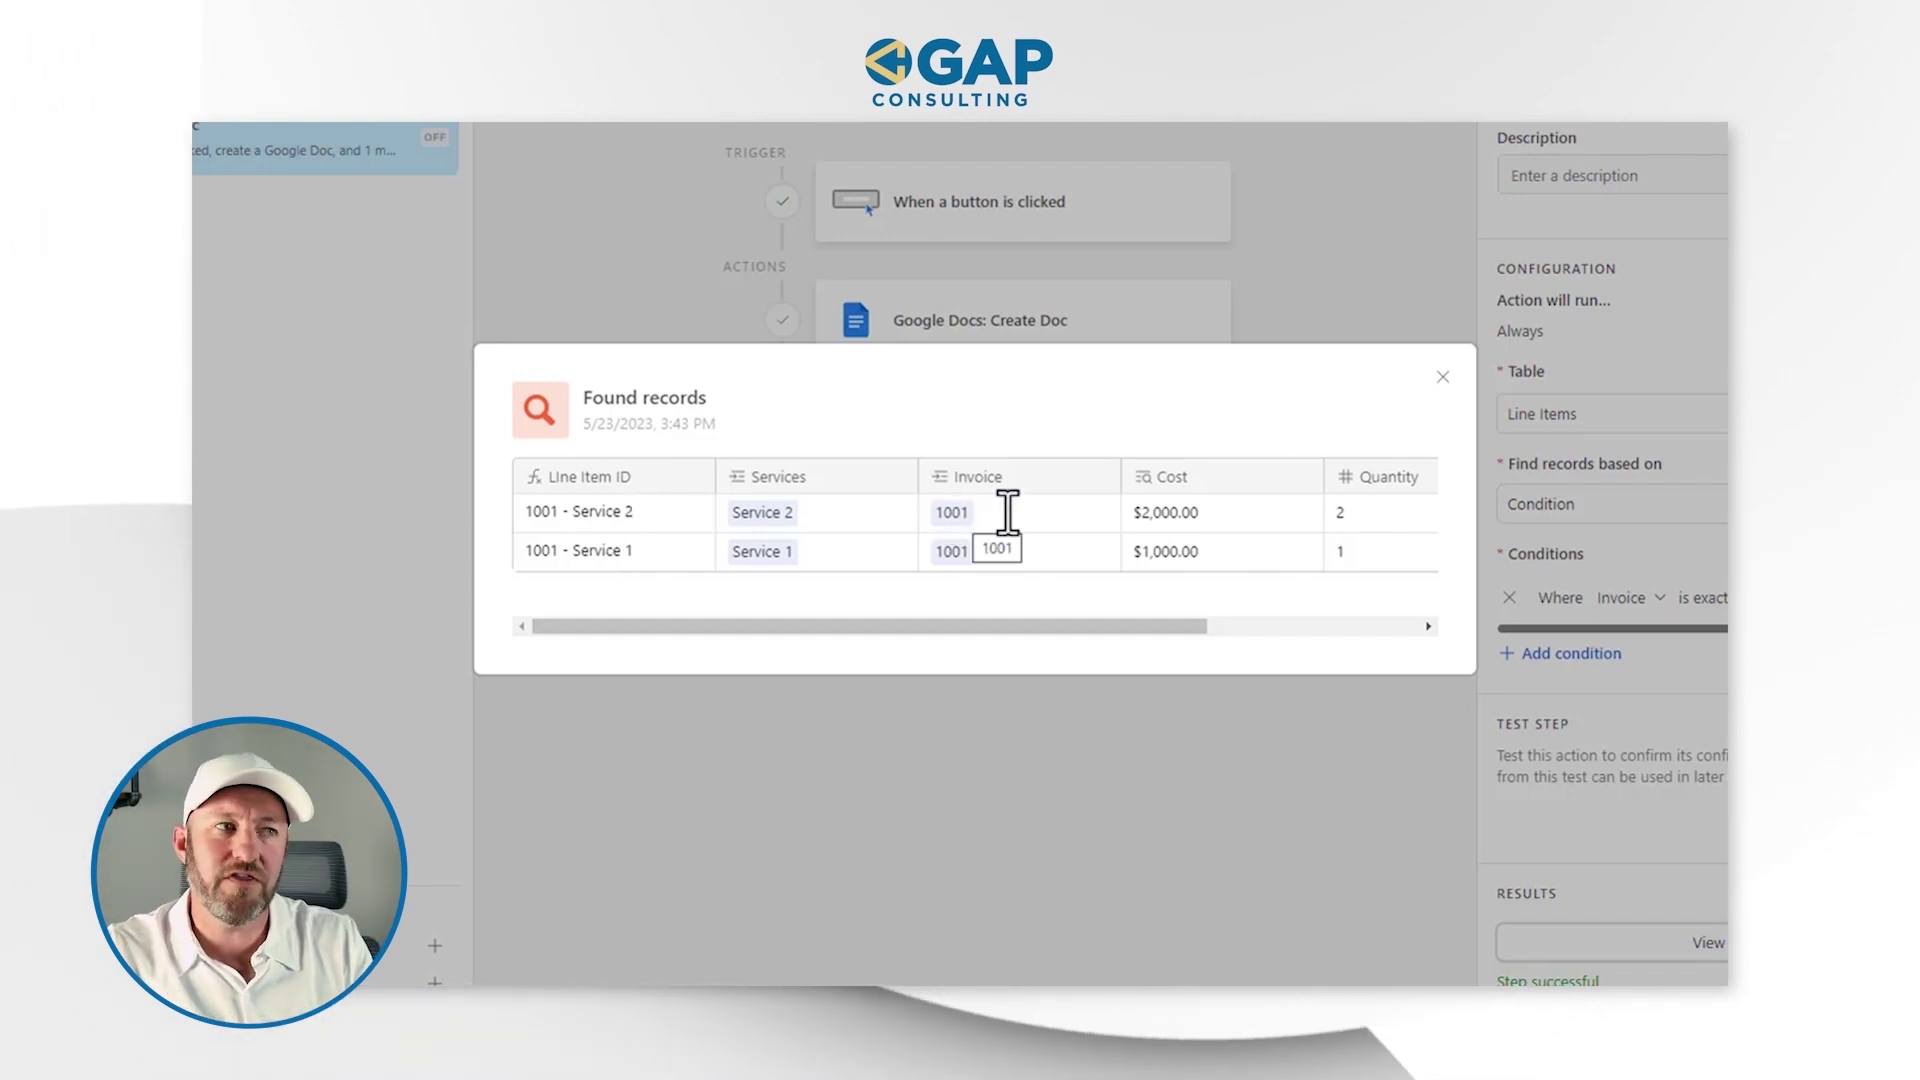
# Close the found records and move the Find records action above the Google Docs action
pyautogui.click(1443, 377)
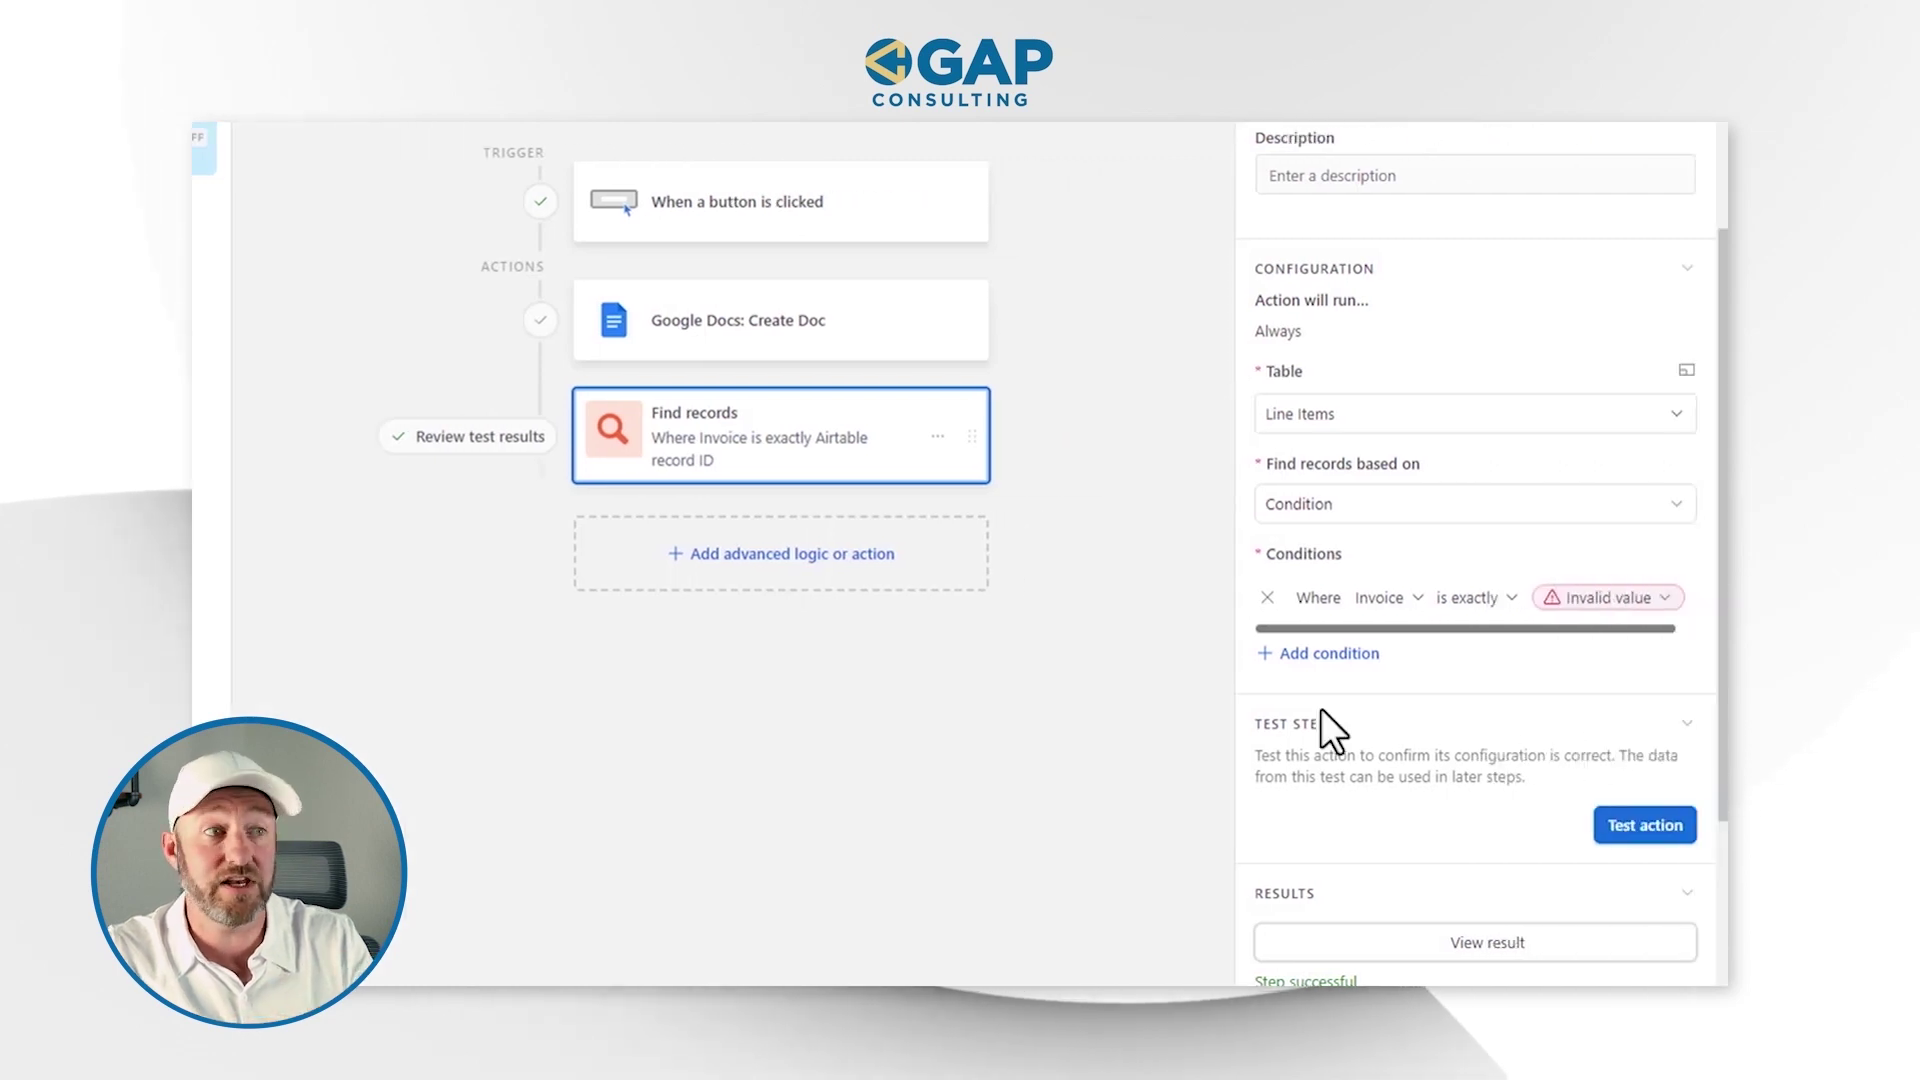
pyautogui.moveTo(965, 430); pyautogui.dragTo(861, 356)
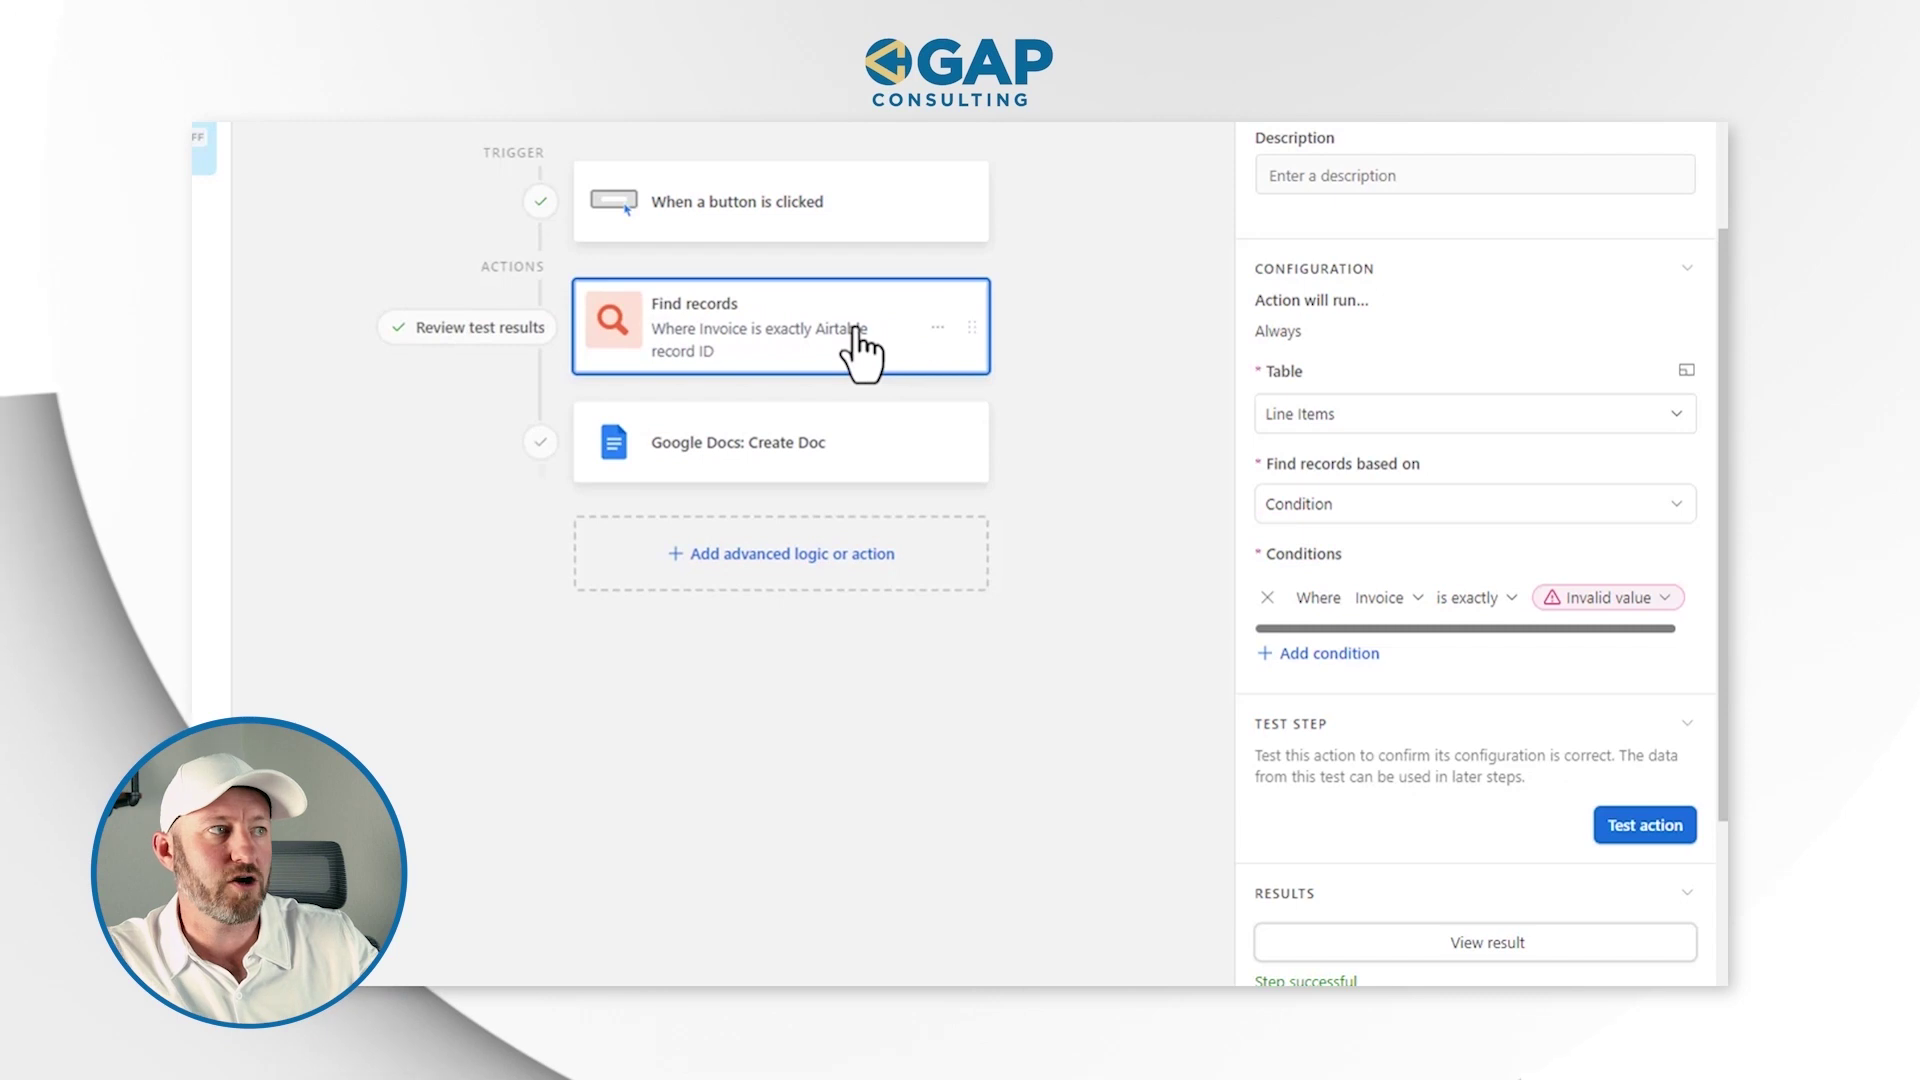
# Start inserting data from the Find records action below the billing email in the Google Docs action's content
pyautogui.click(822, 455)
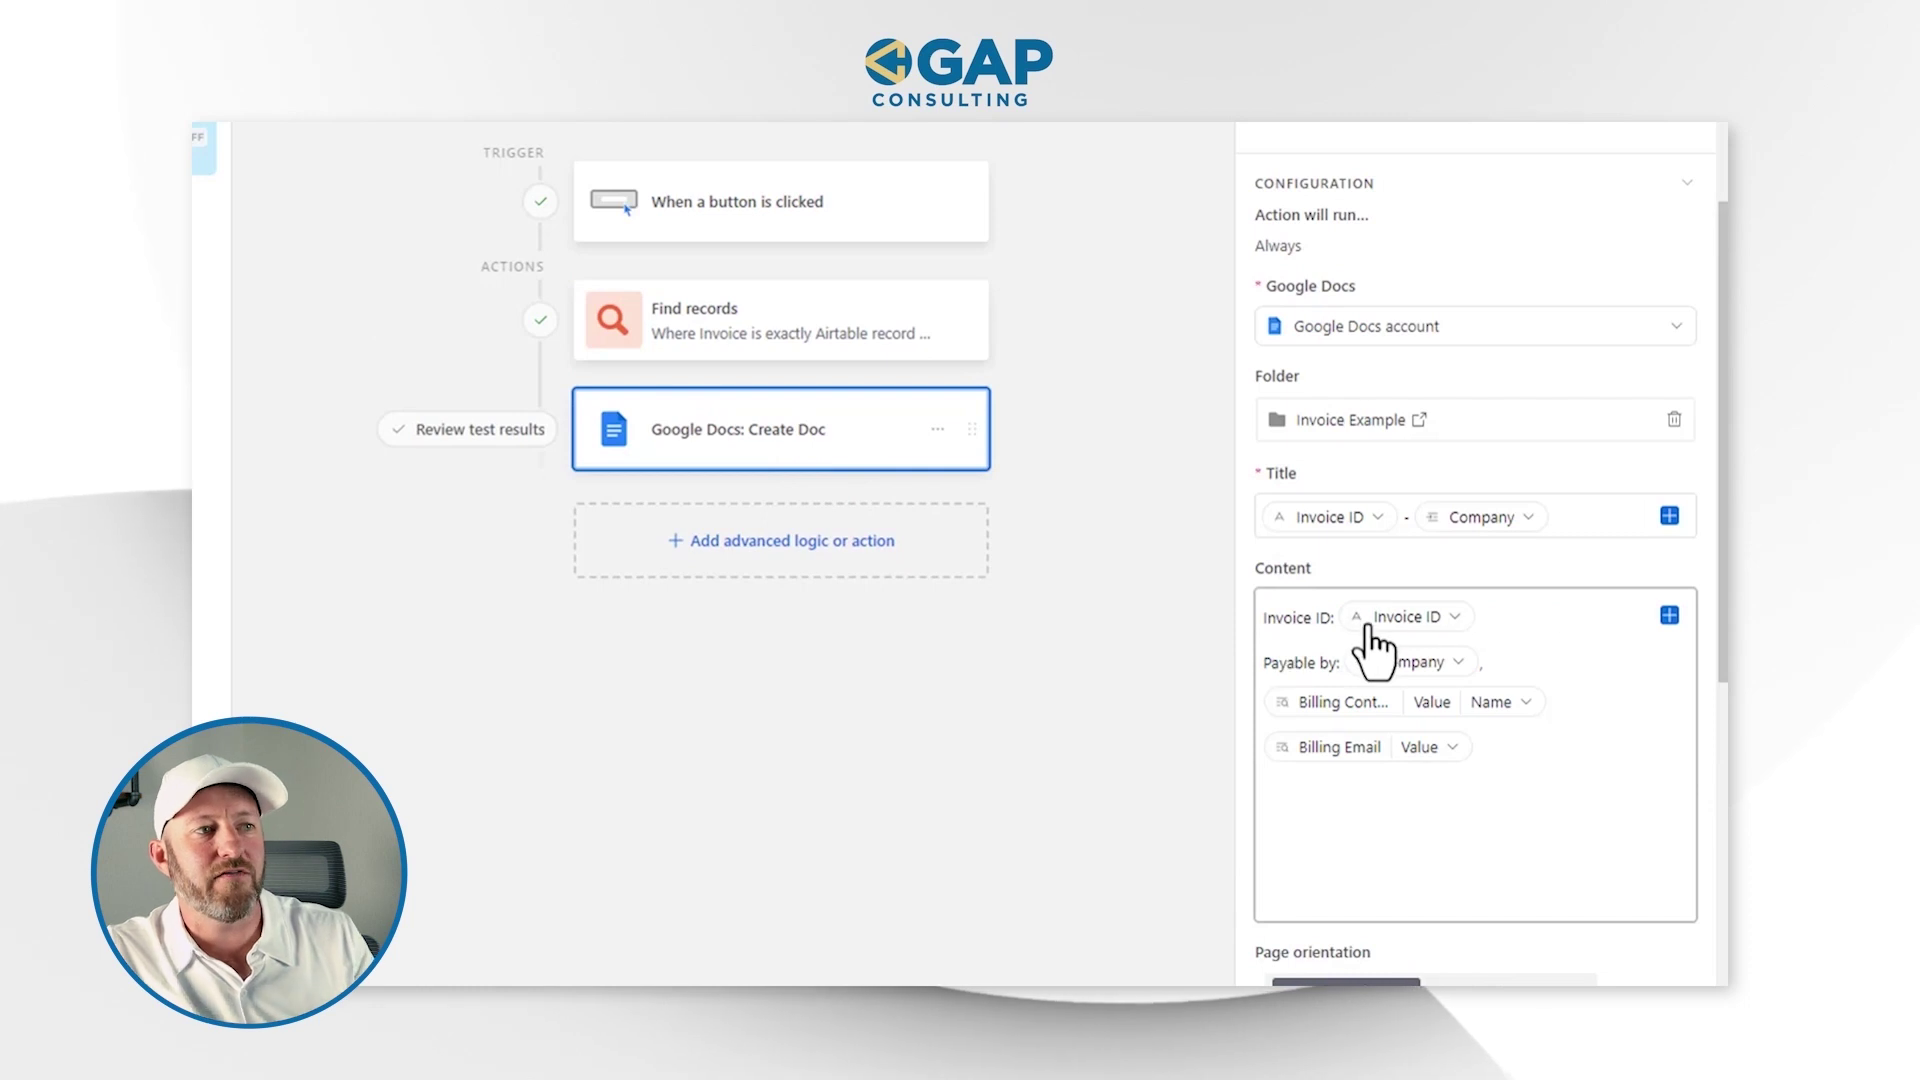
pyautogui.scroll(-5, 1570, 810)
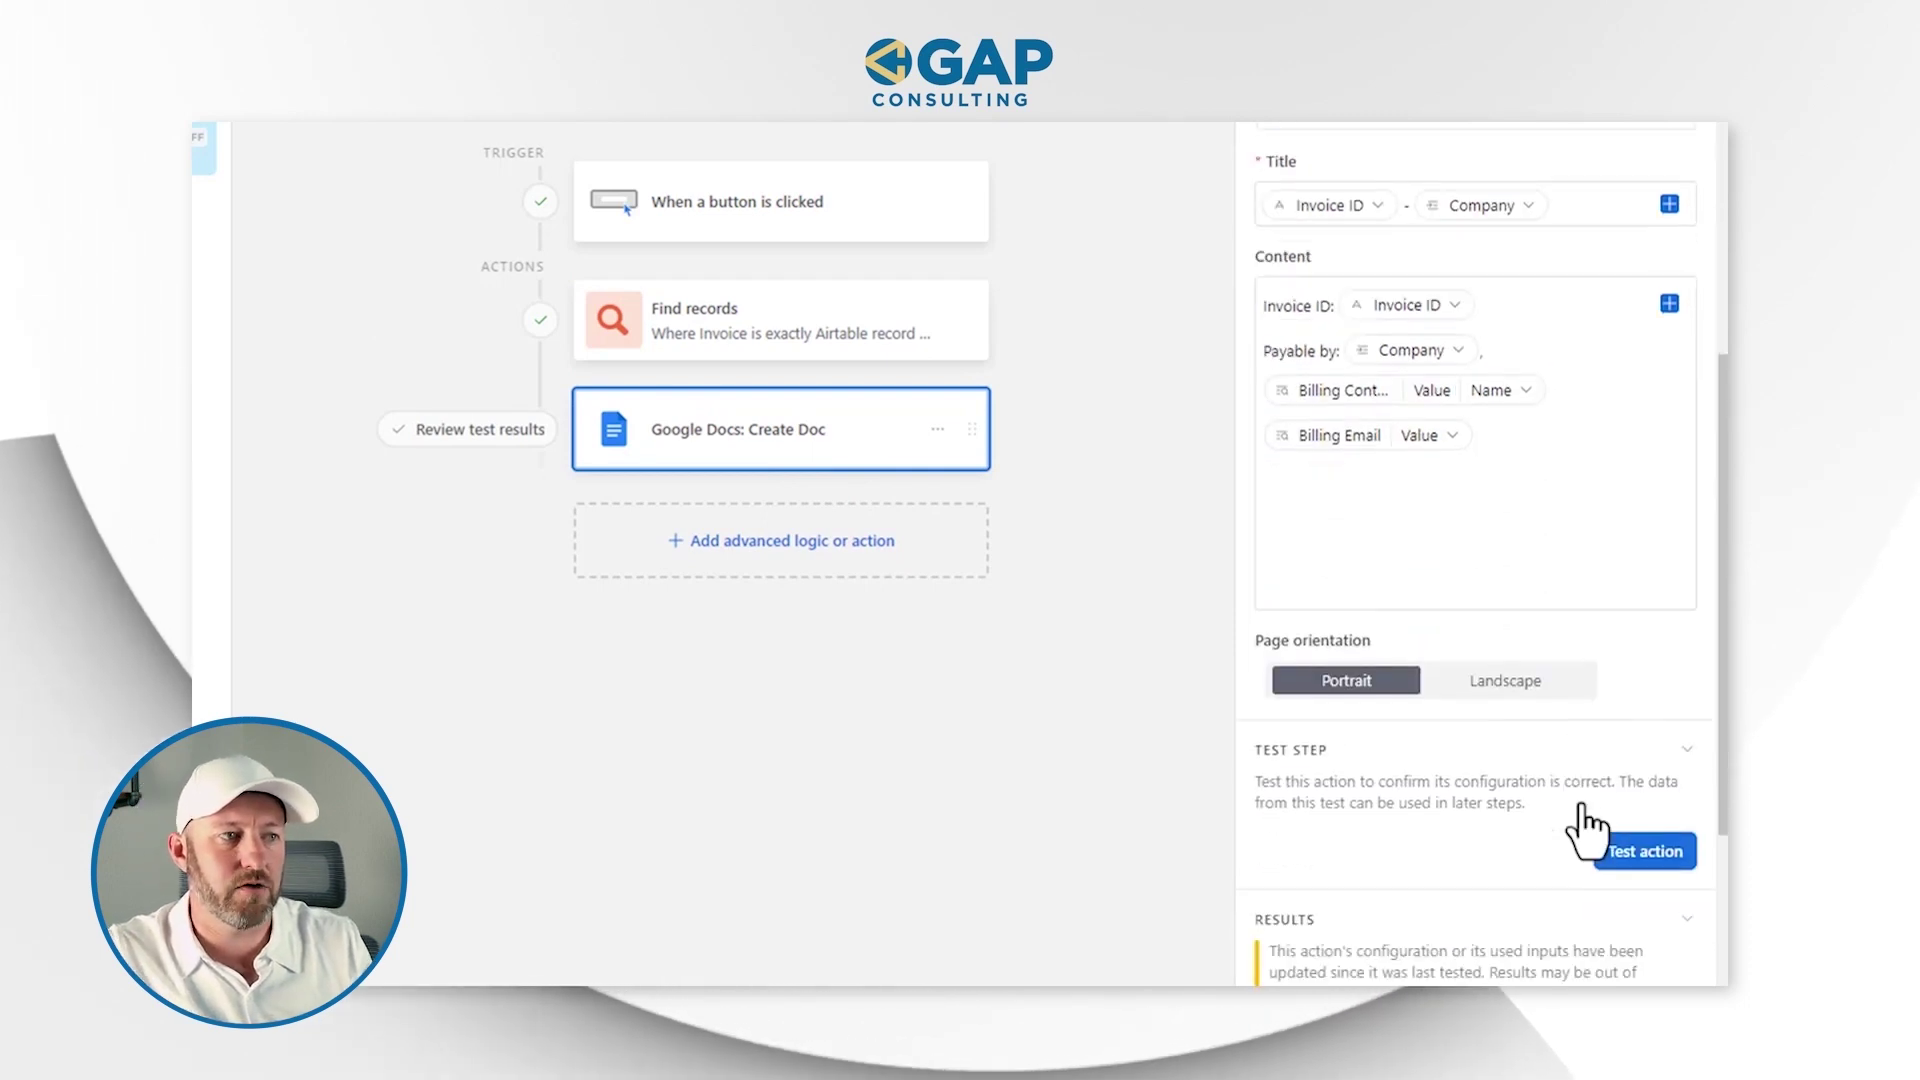
pyautogui.click(1371, 424)
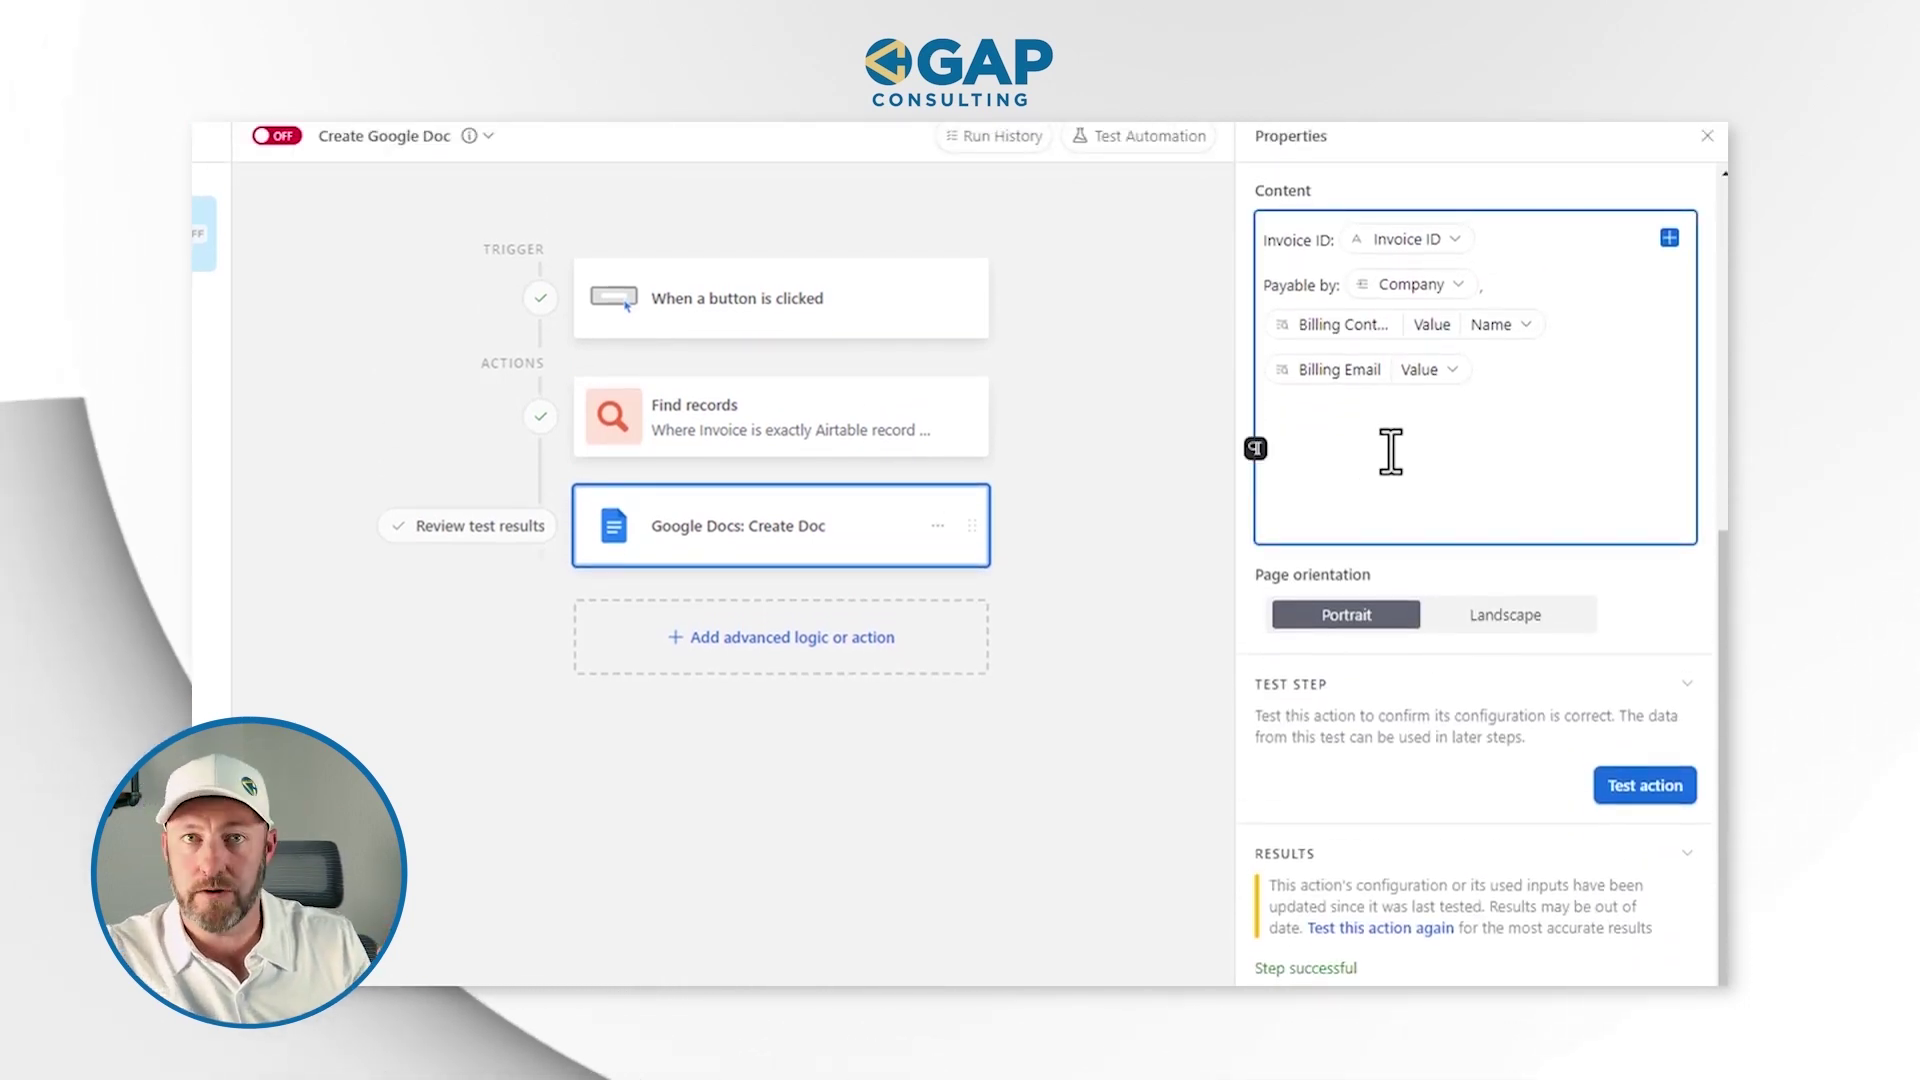
pyautogui.click(1669, 237)
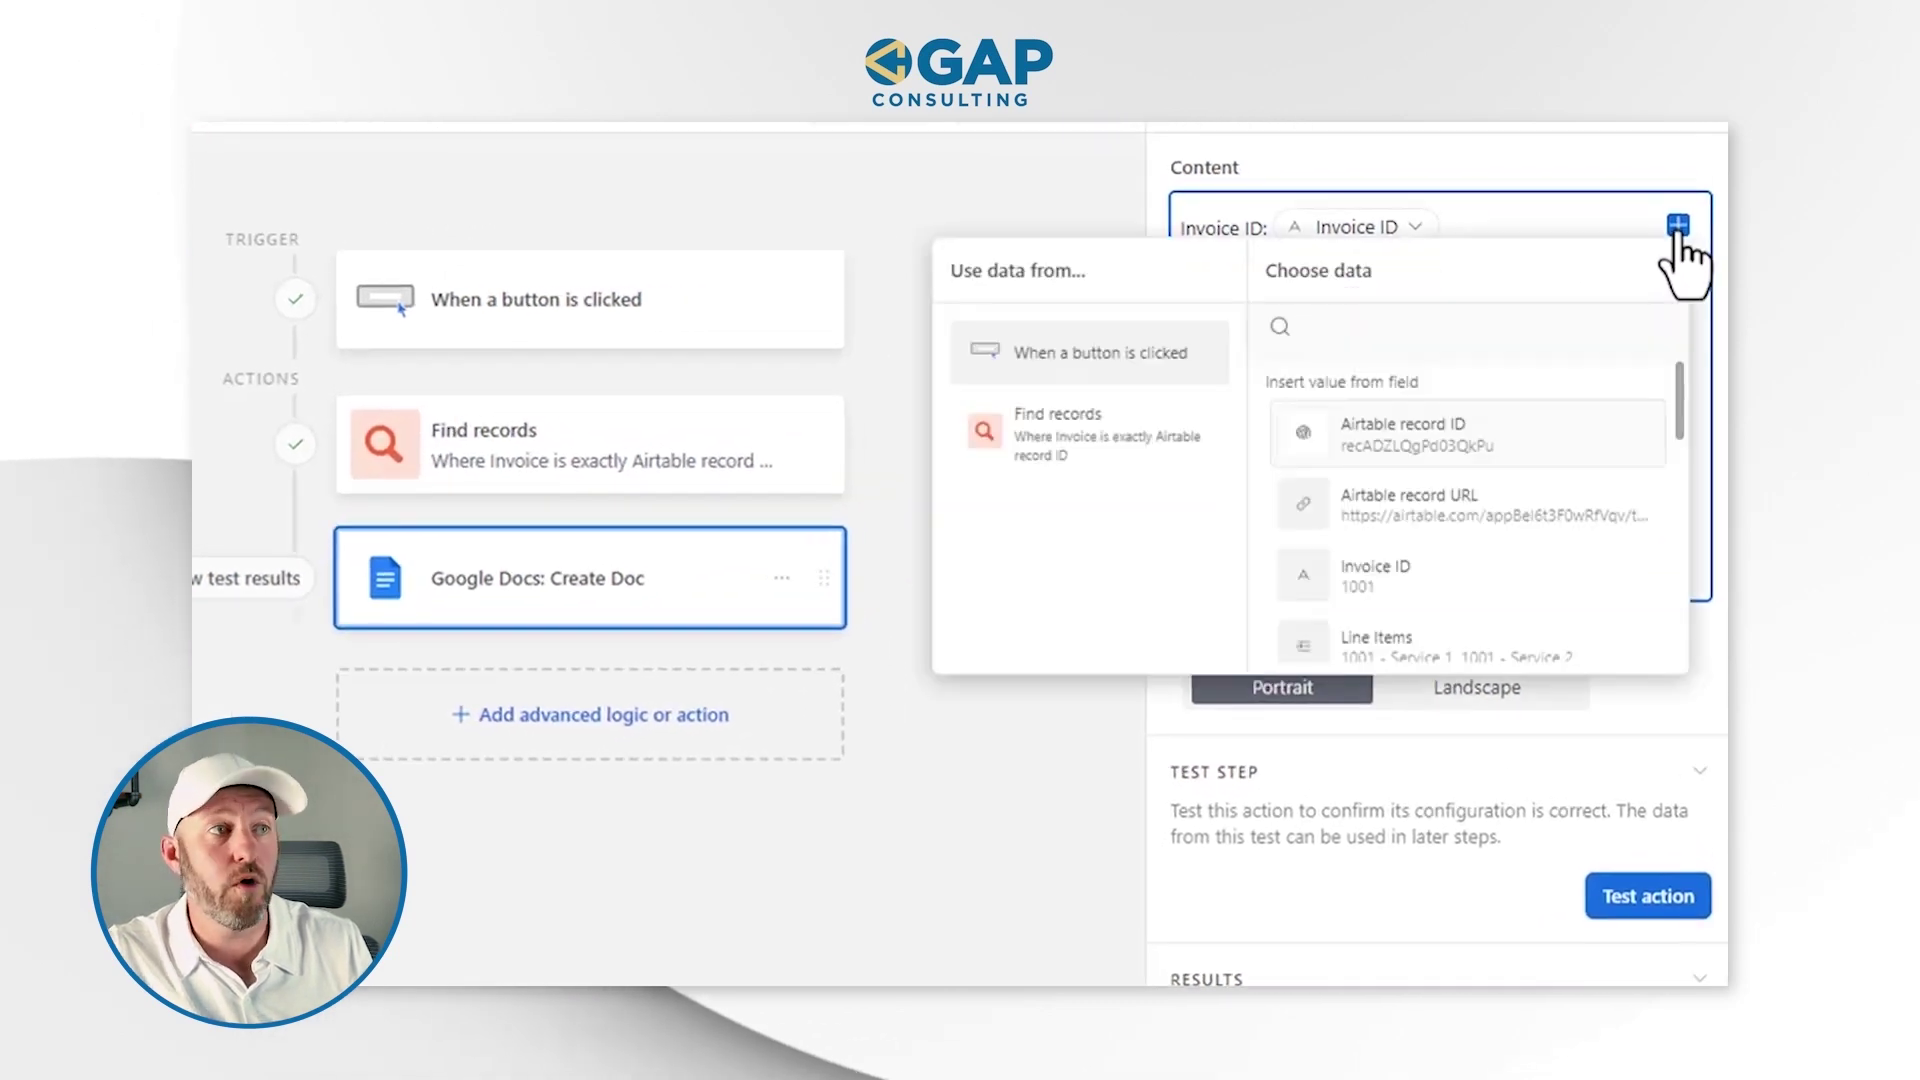
pyautogui.click(1093, 438)
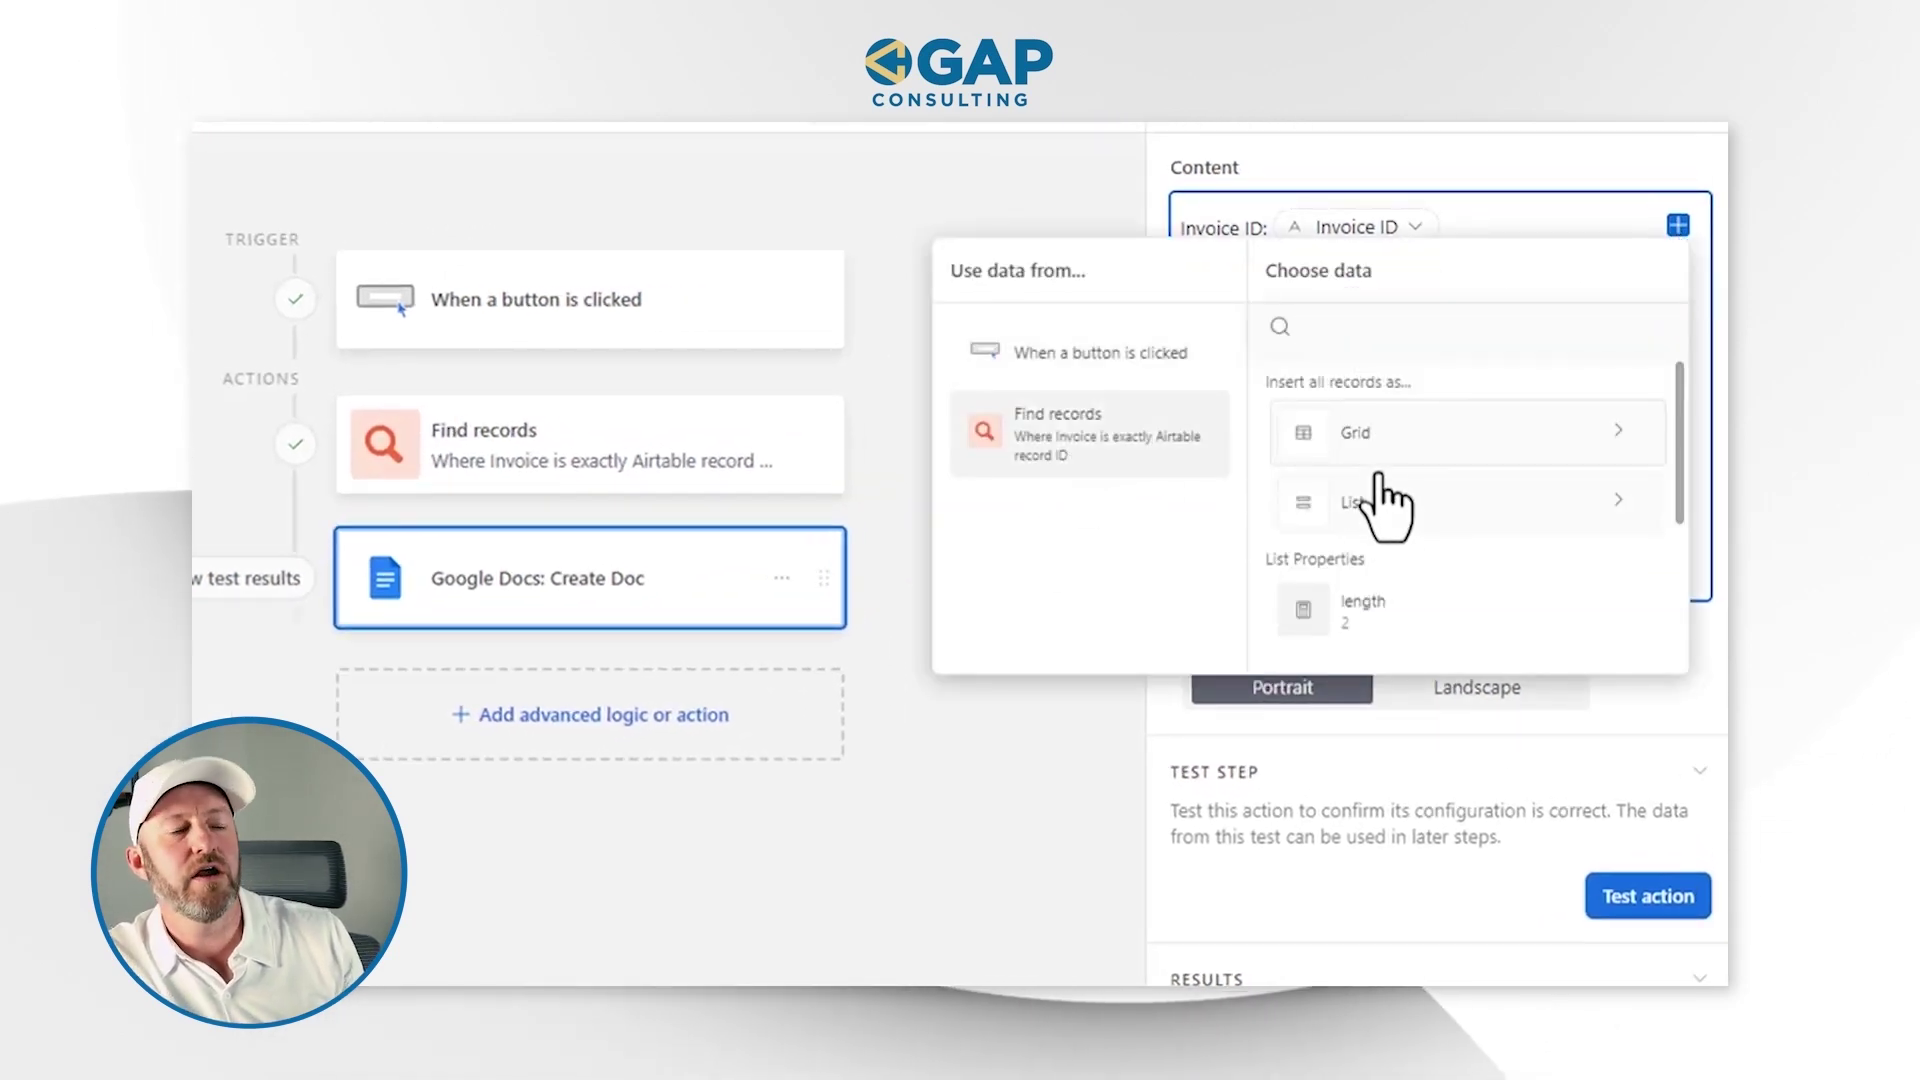
pyautogui.scroll(-3, 1409, 522)
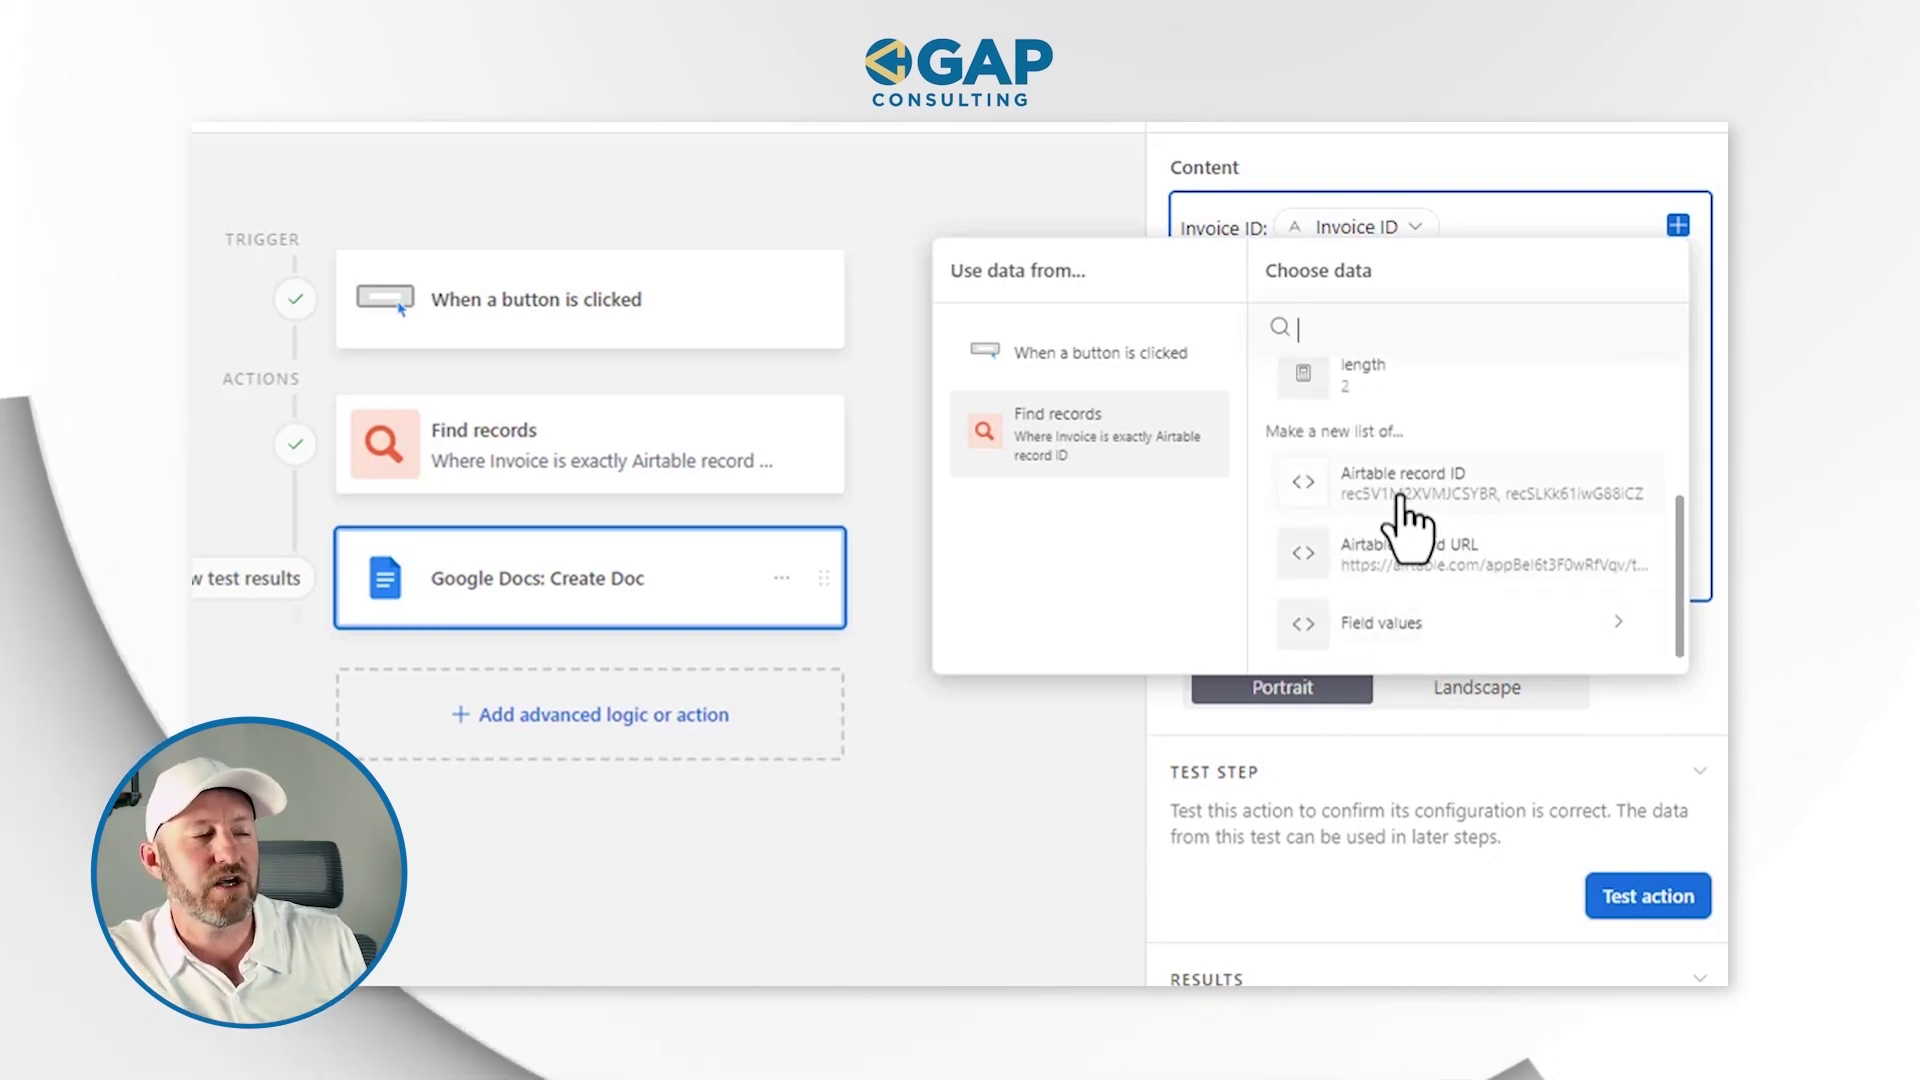
pyautogui.click(1420, 626)
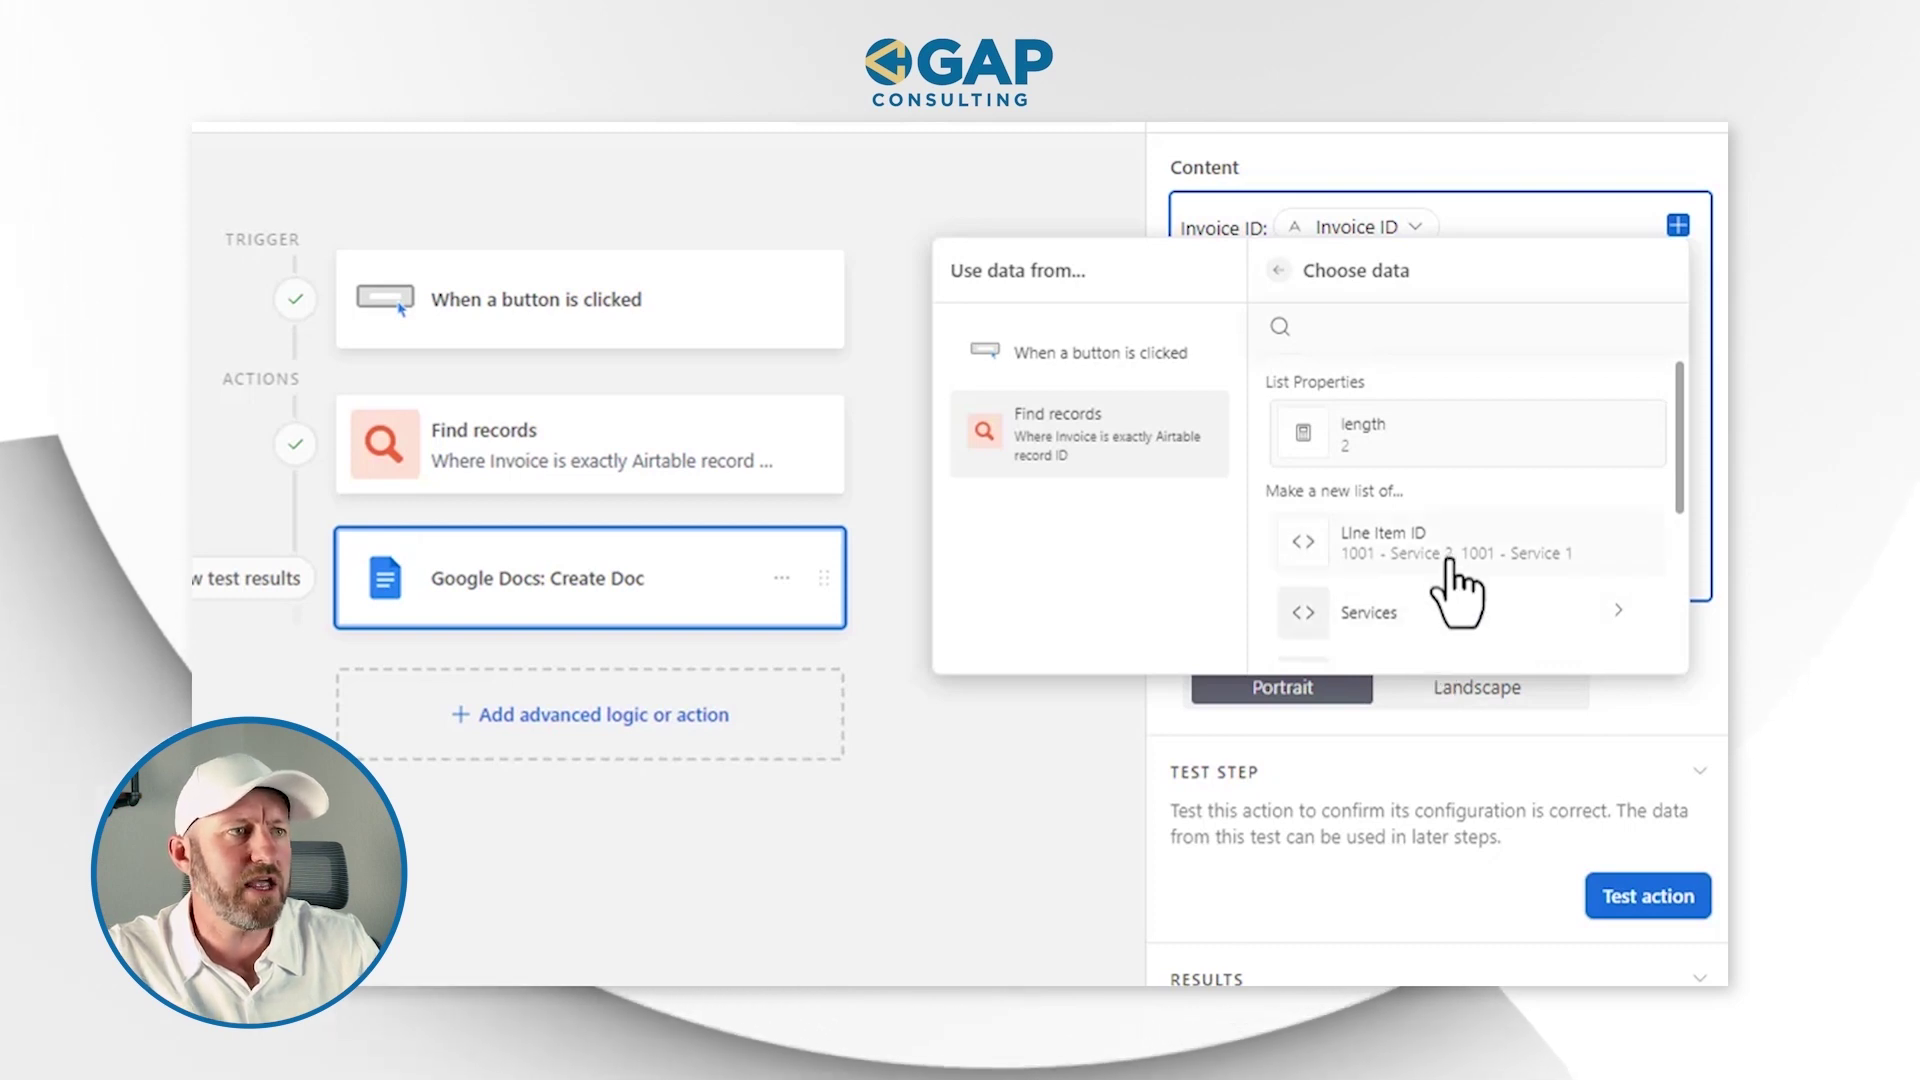
pyautogui.scroll(-2, 1440, 630)
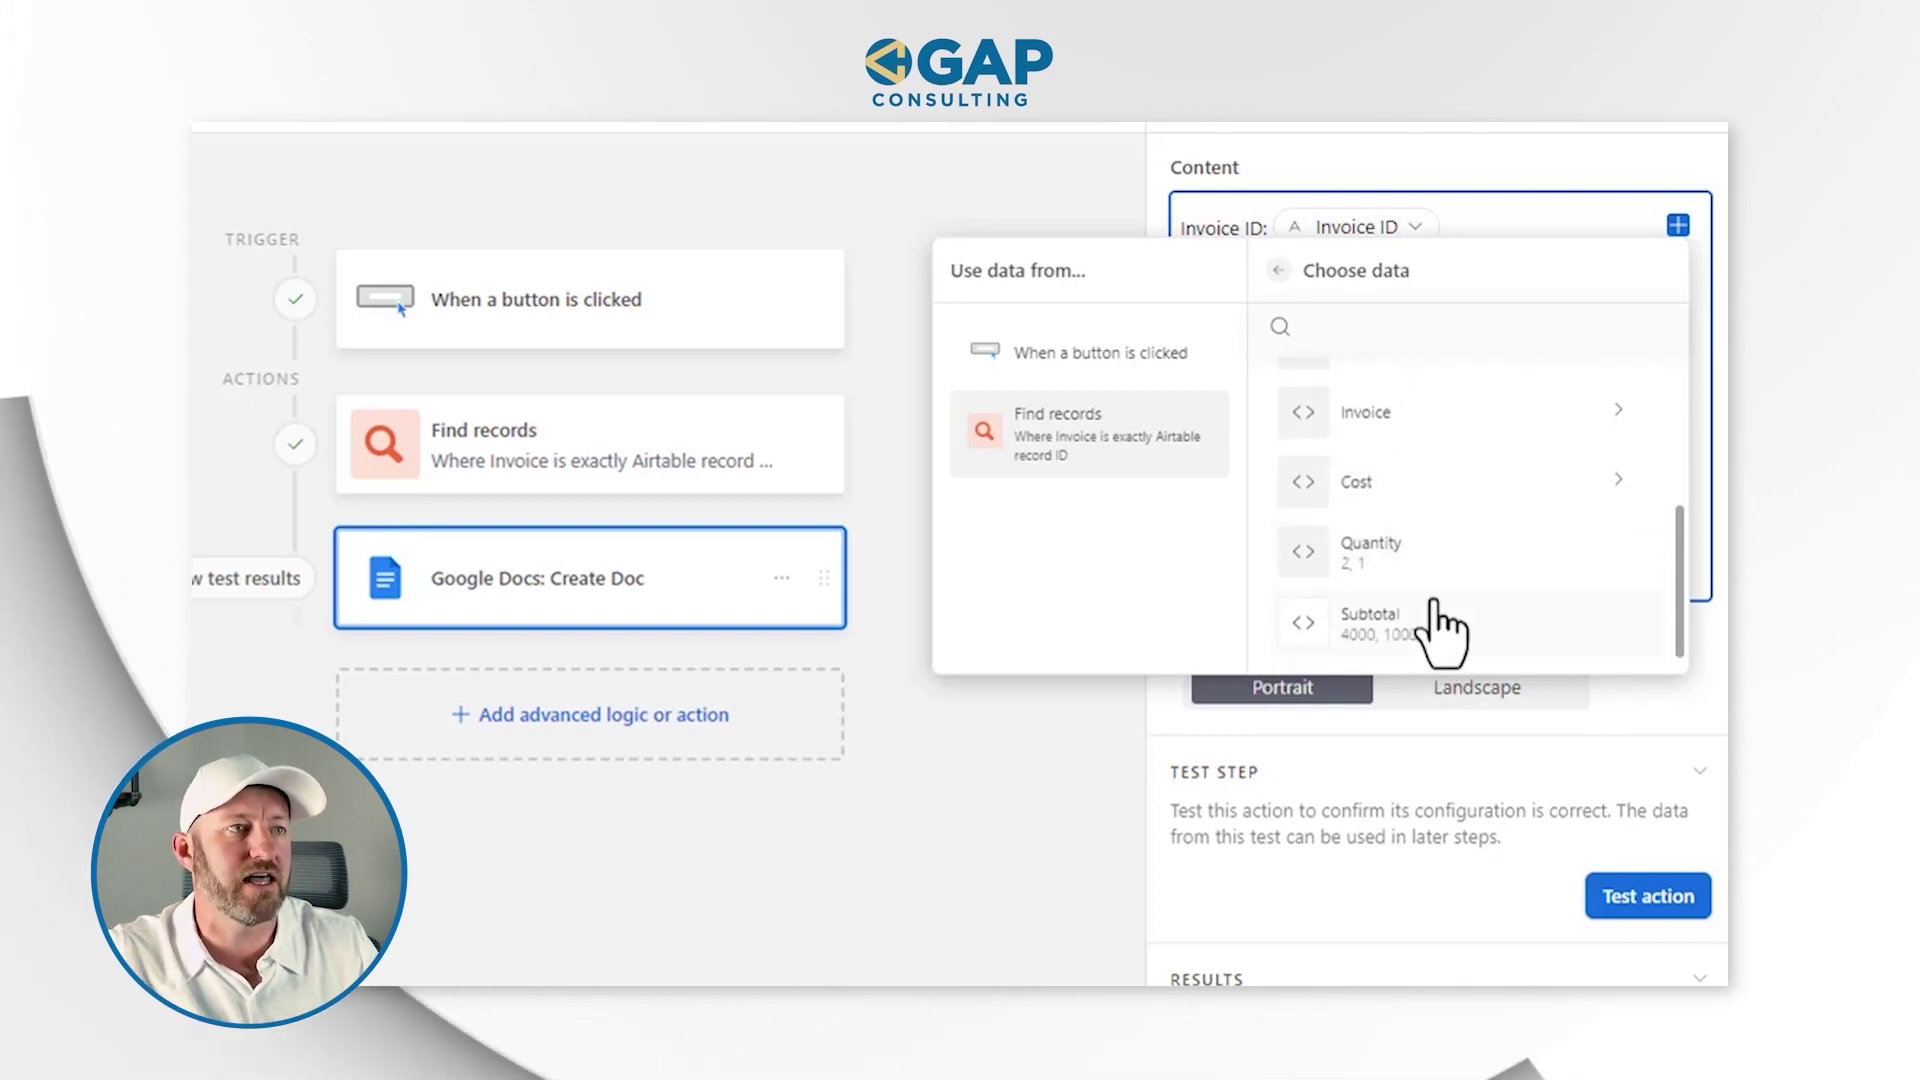
pyautogui.scroll(5, 1440, 600)
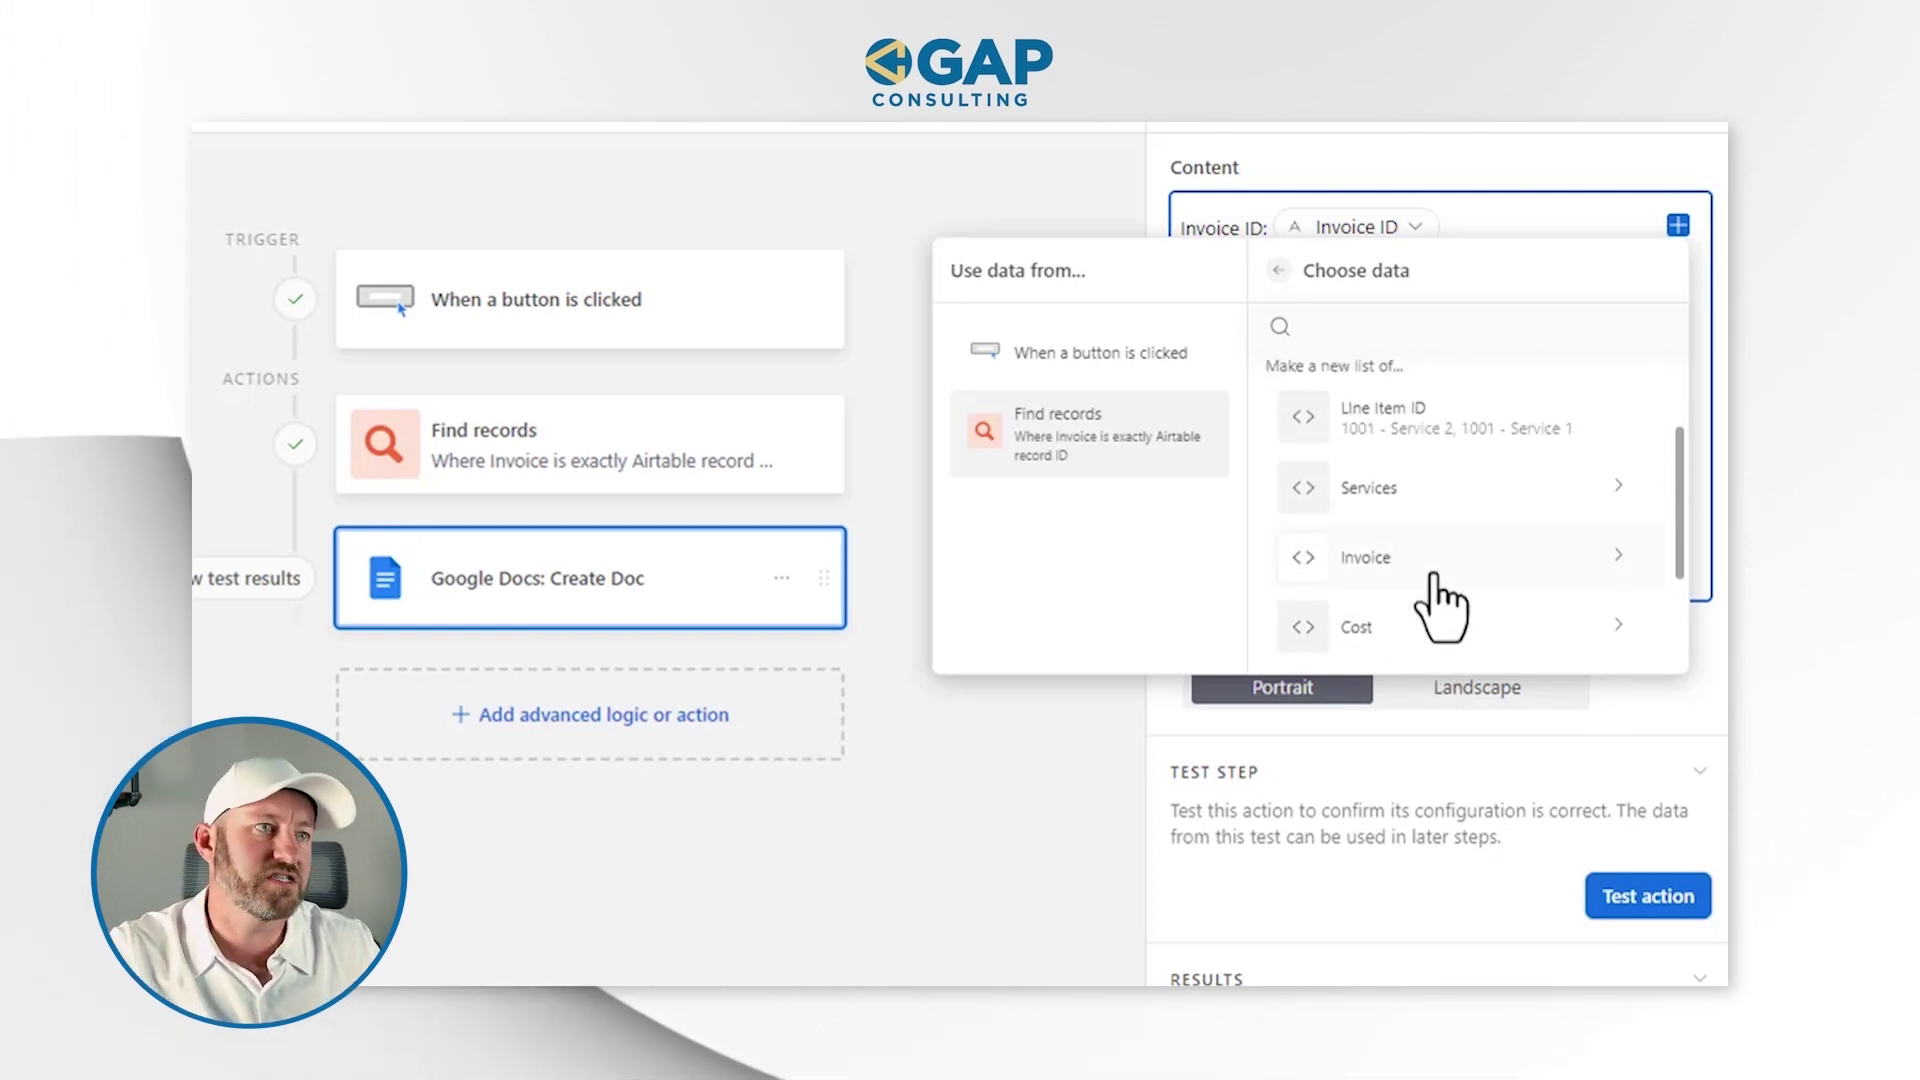
pyautogui.click(1278, 271)
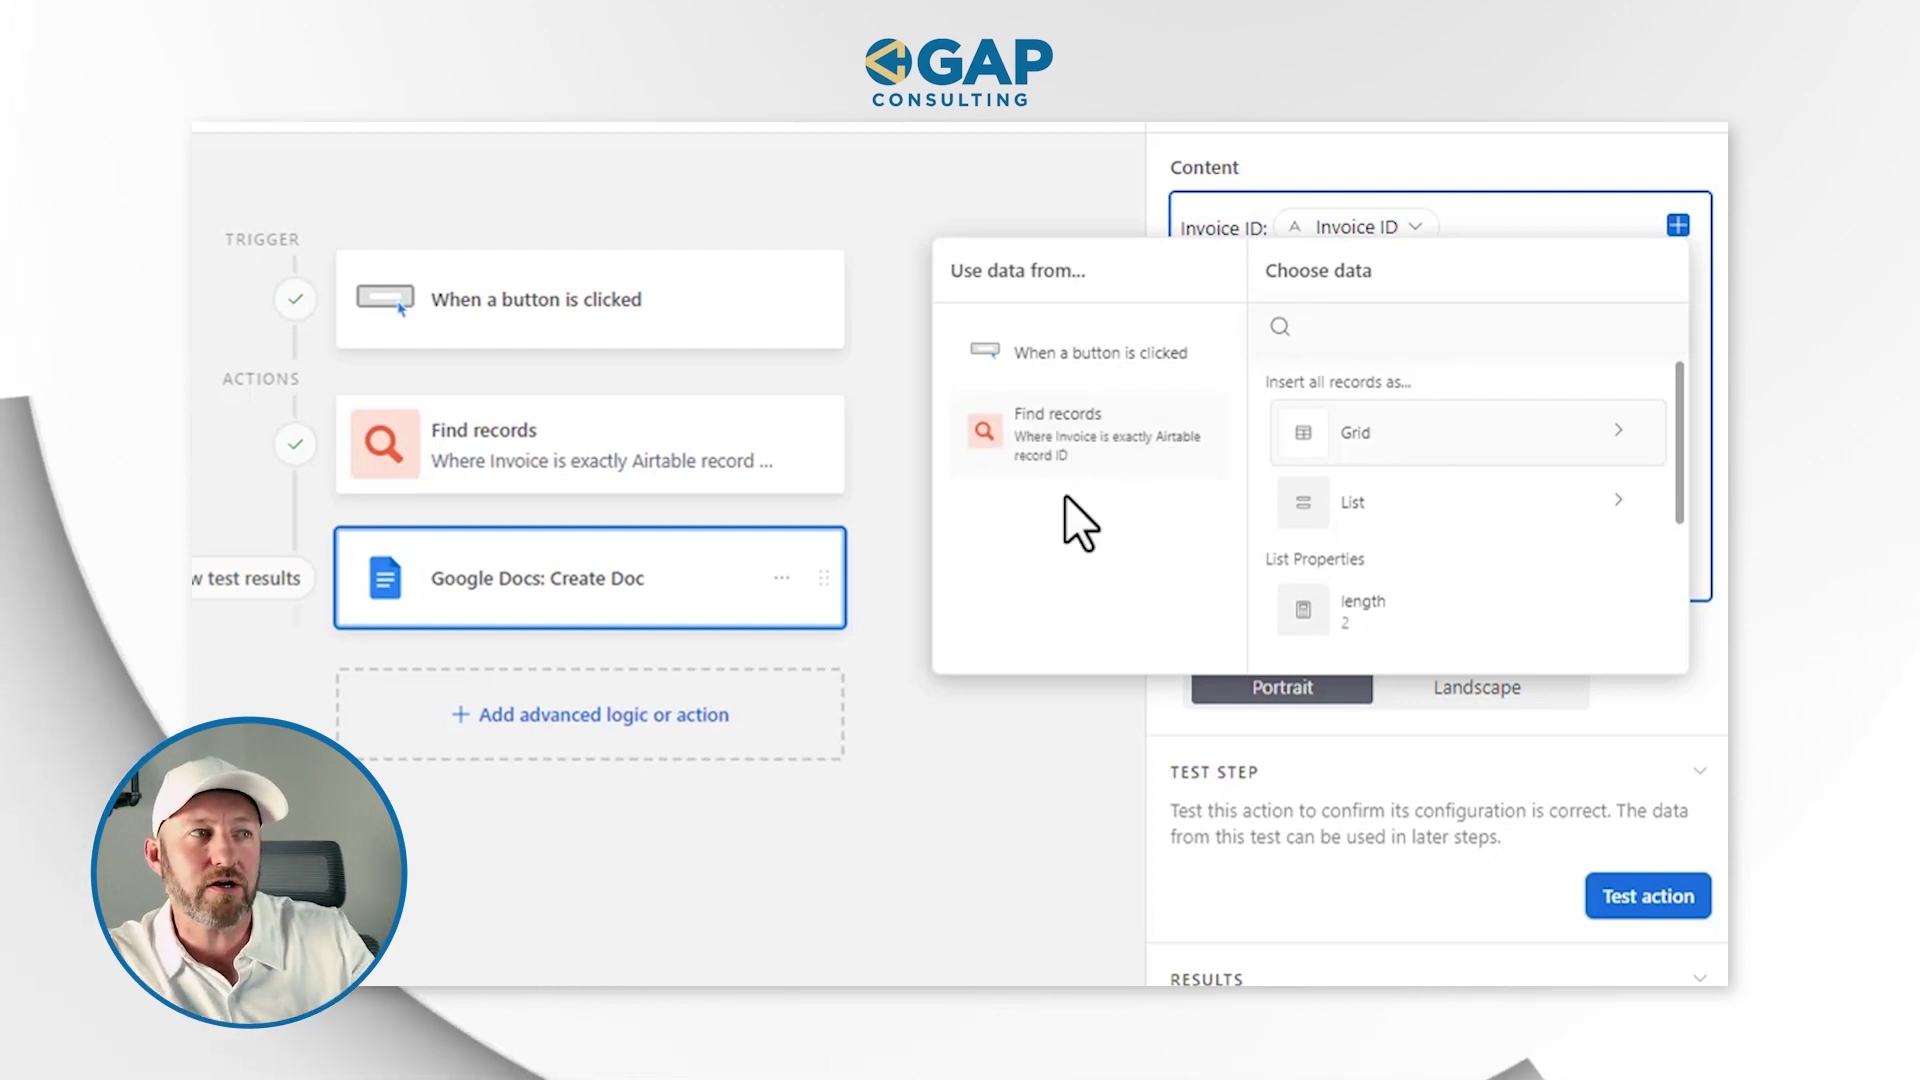
# Insert the found records as a grid showing Services, Cost, Quantity and Subtotal, without the link to record
pyautogui.click(1355, 435)
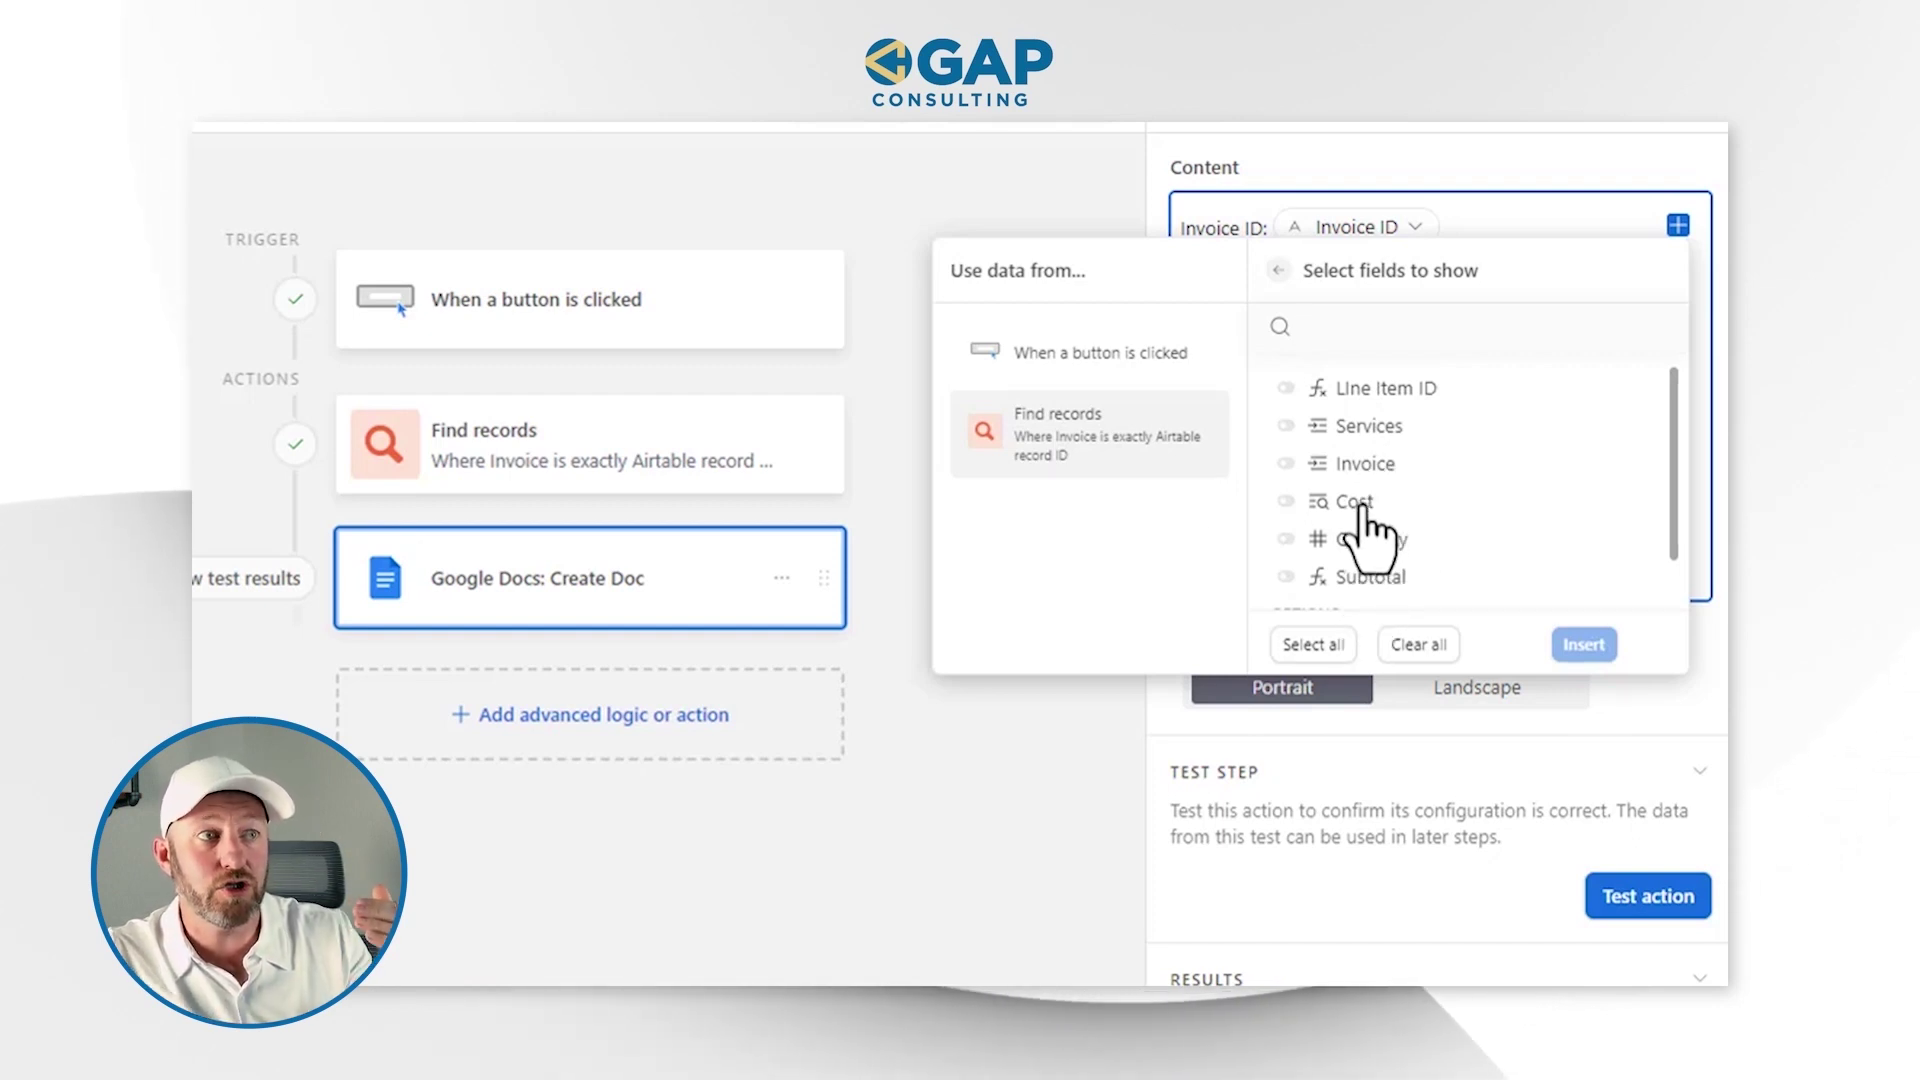
pyautogui.click(1378, 430)
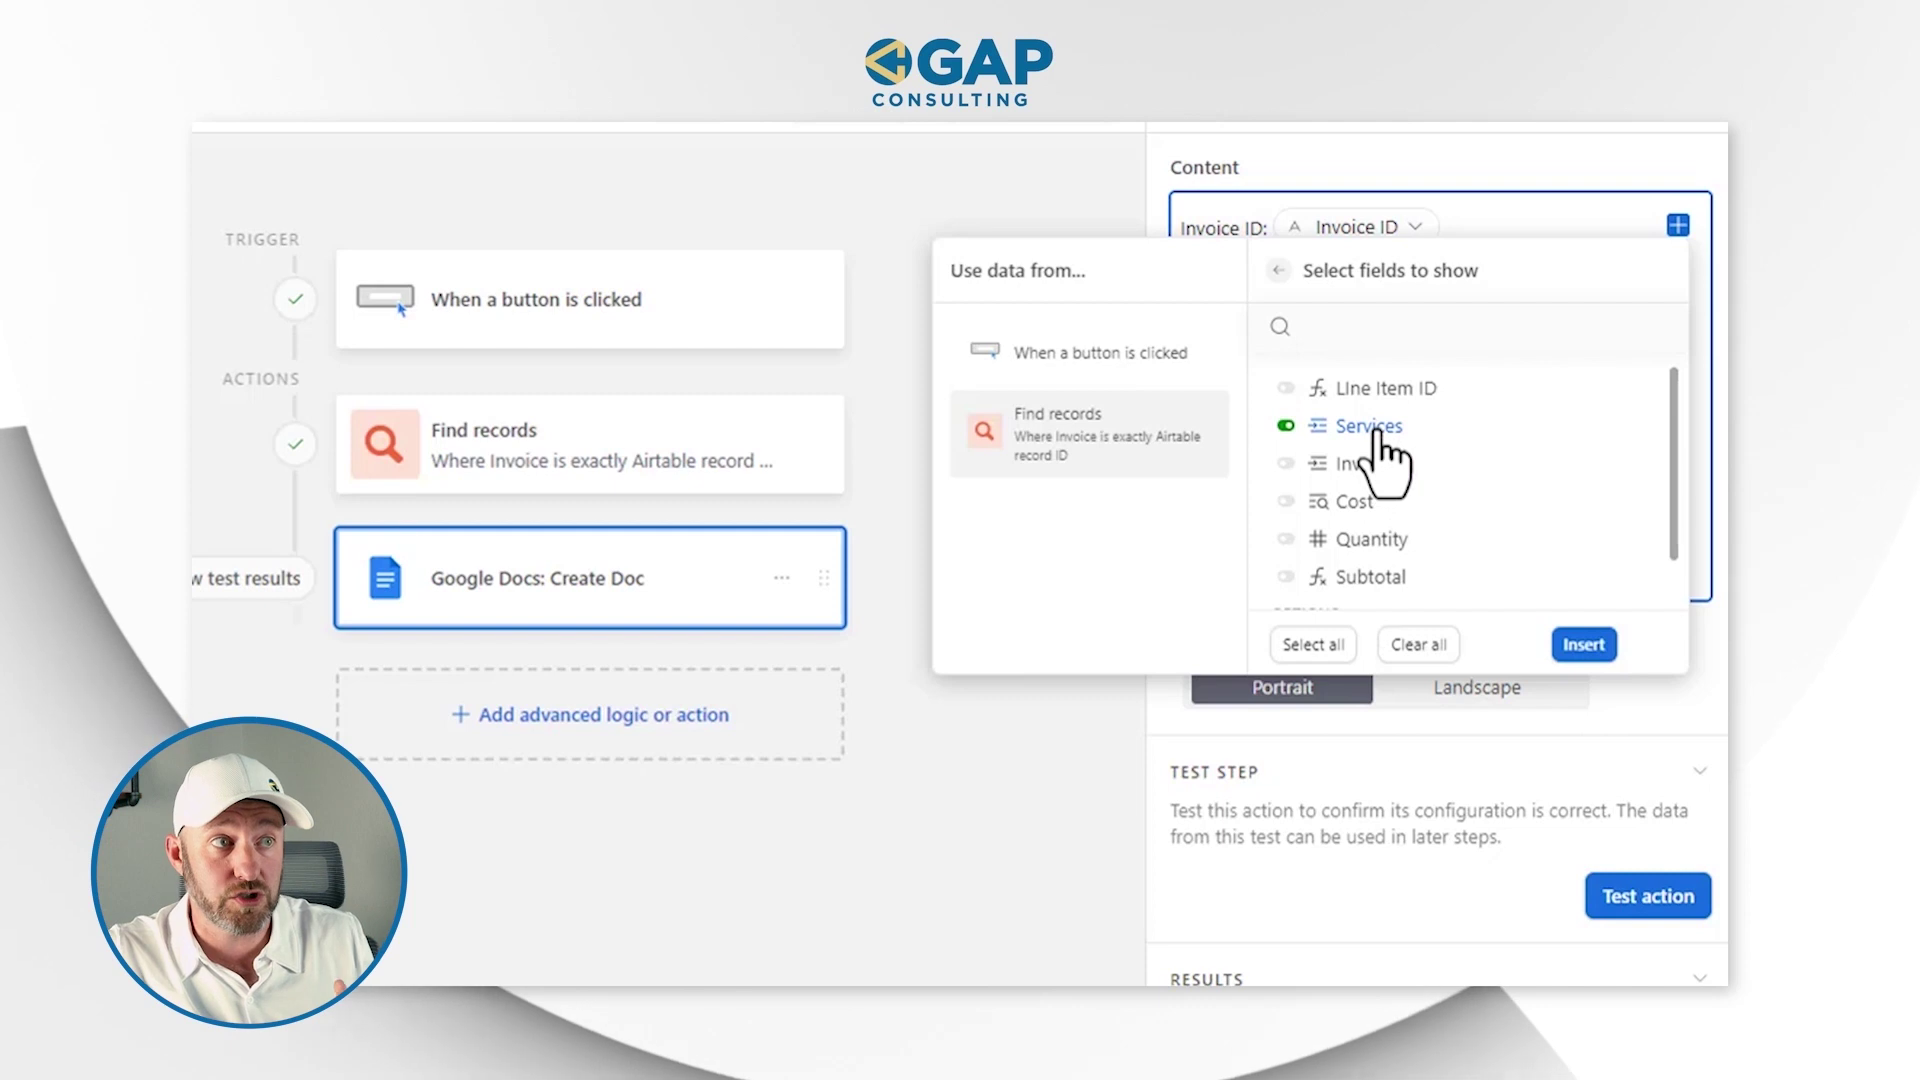
pyautogui.click(1365, 541)
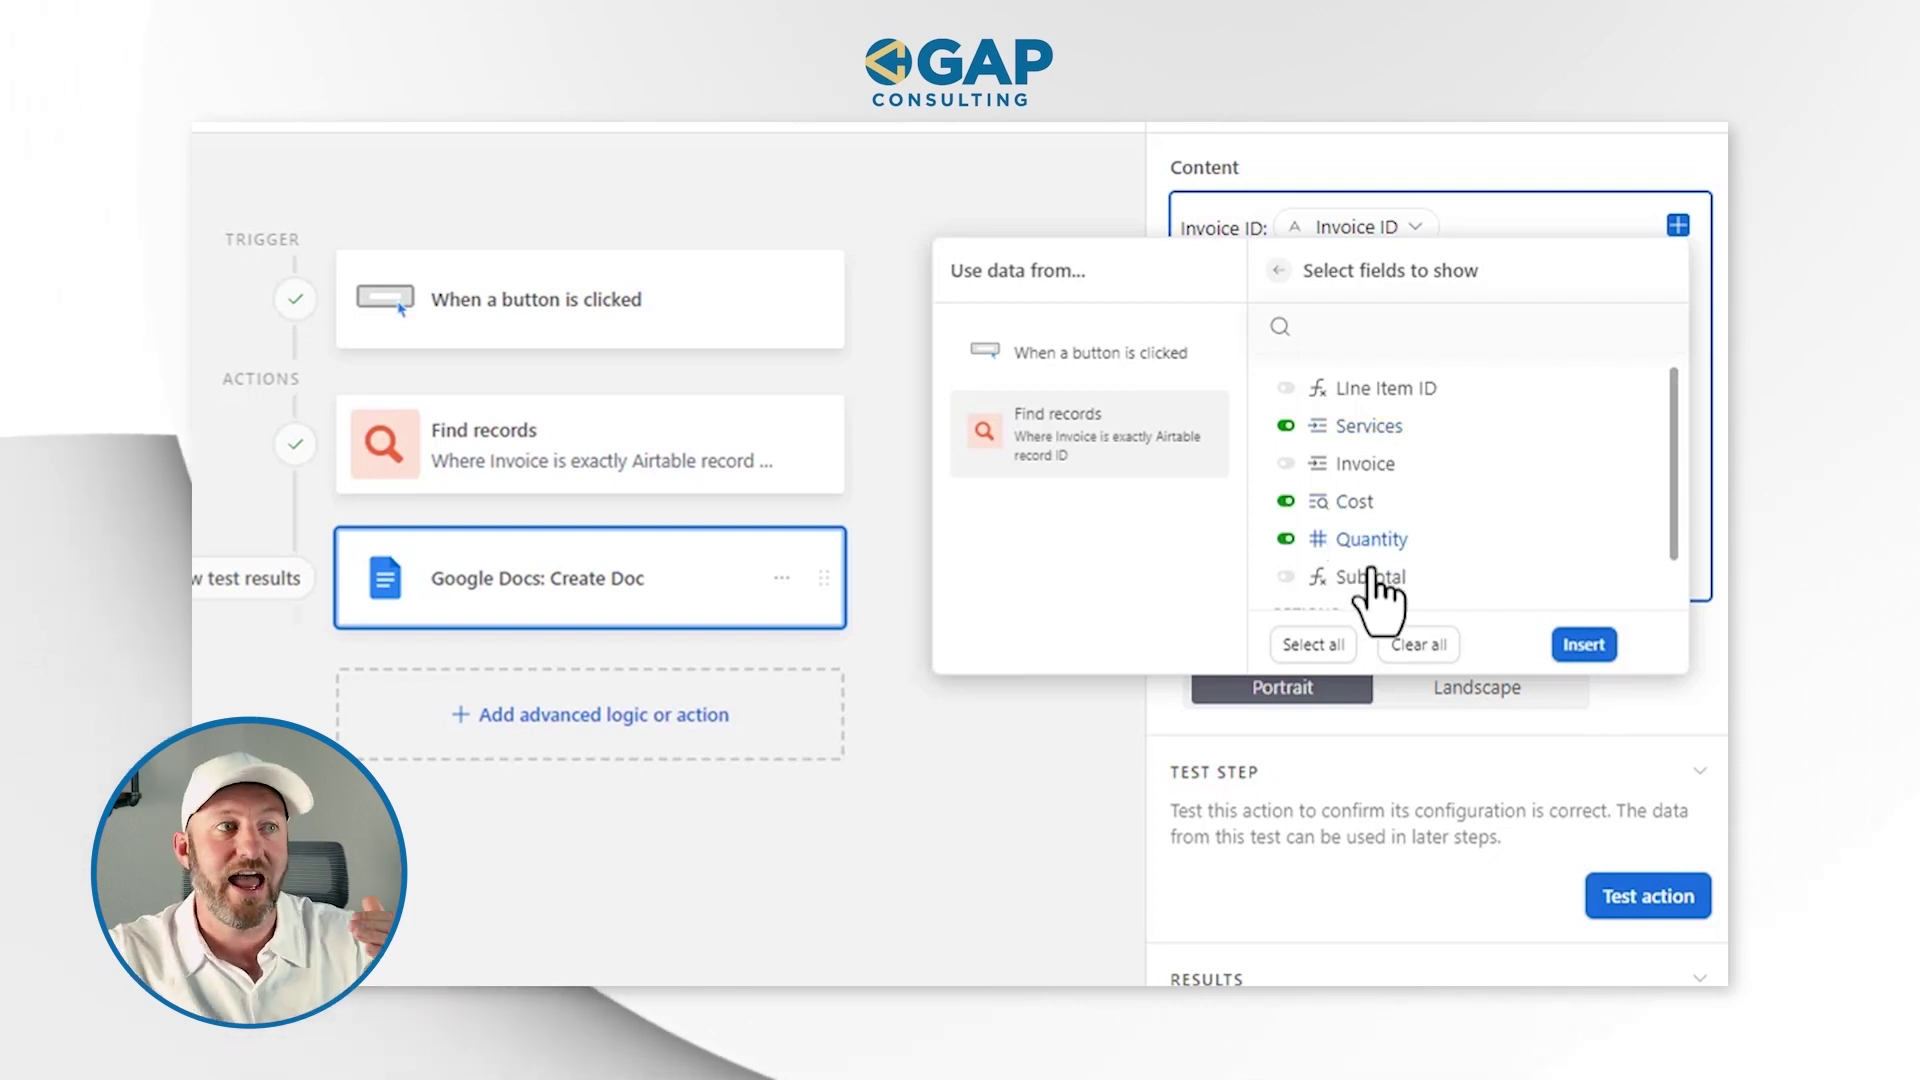
pyautogui.scroll(-1, 1372, 580)
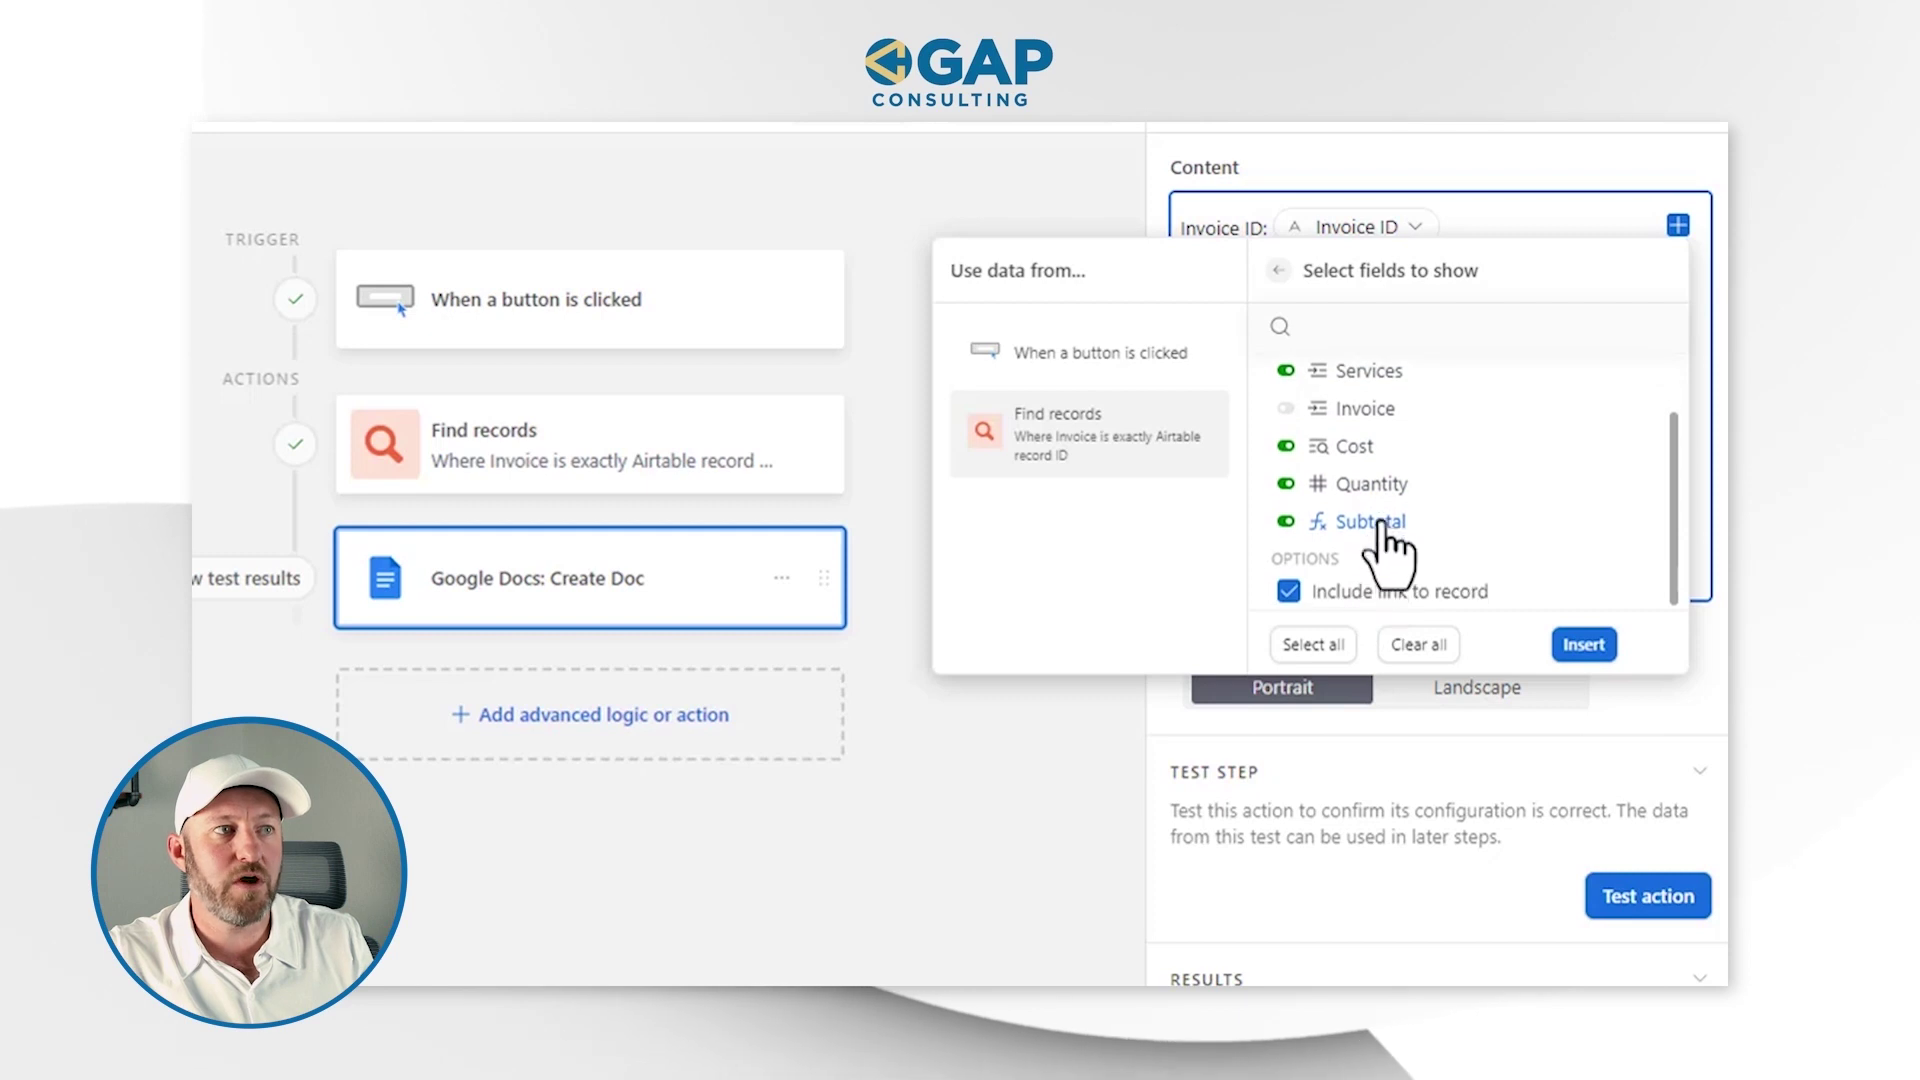
pyautogui.click(1289, 592)
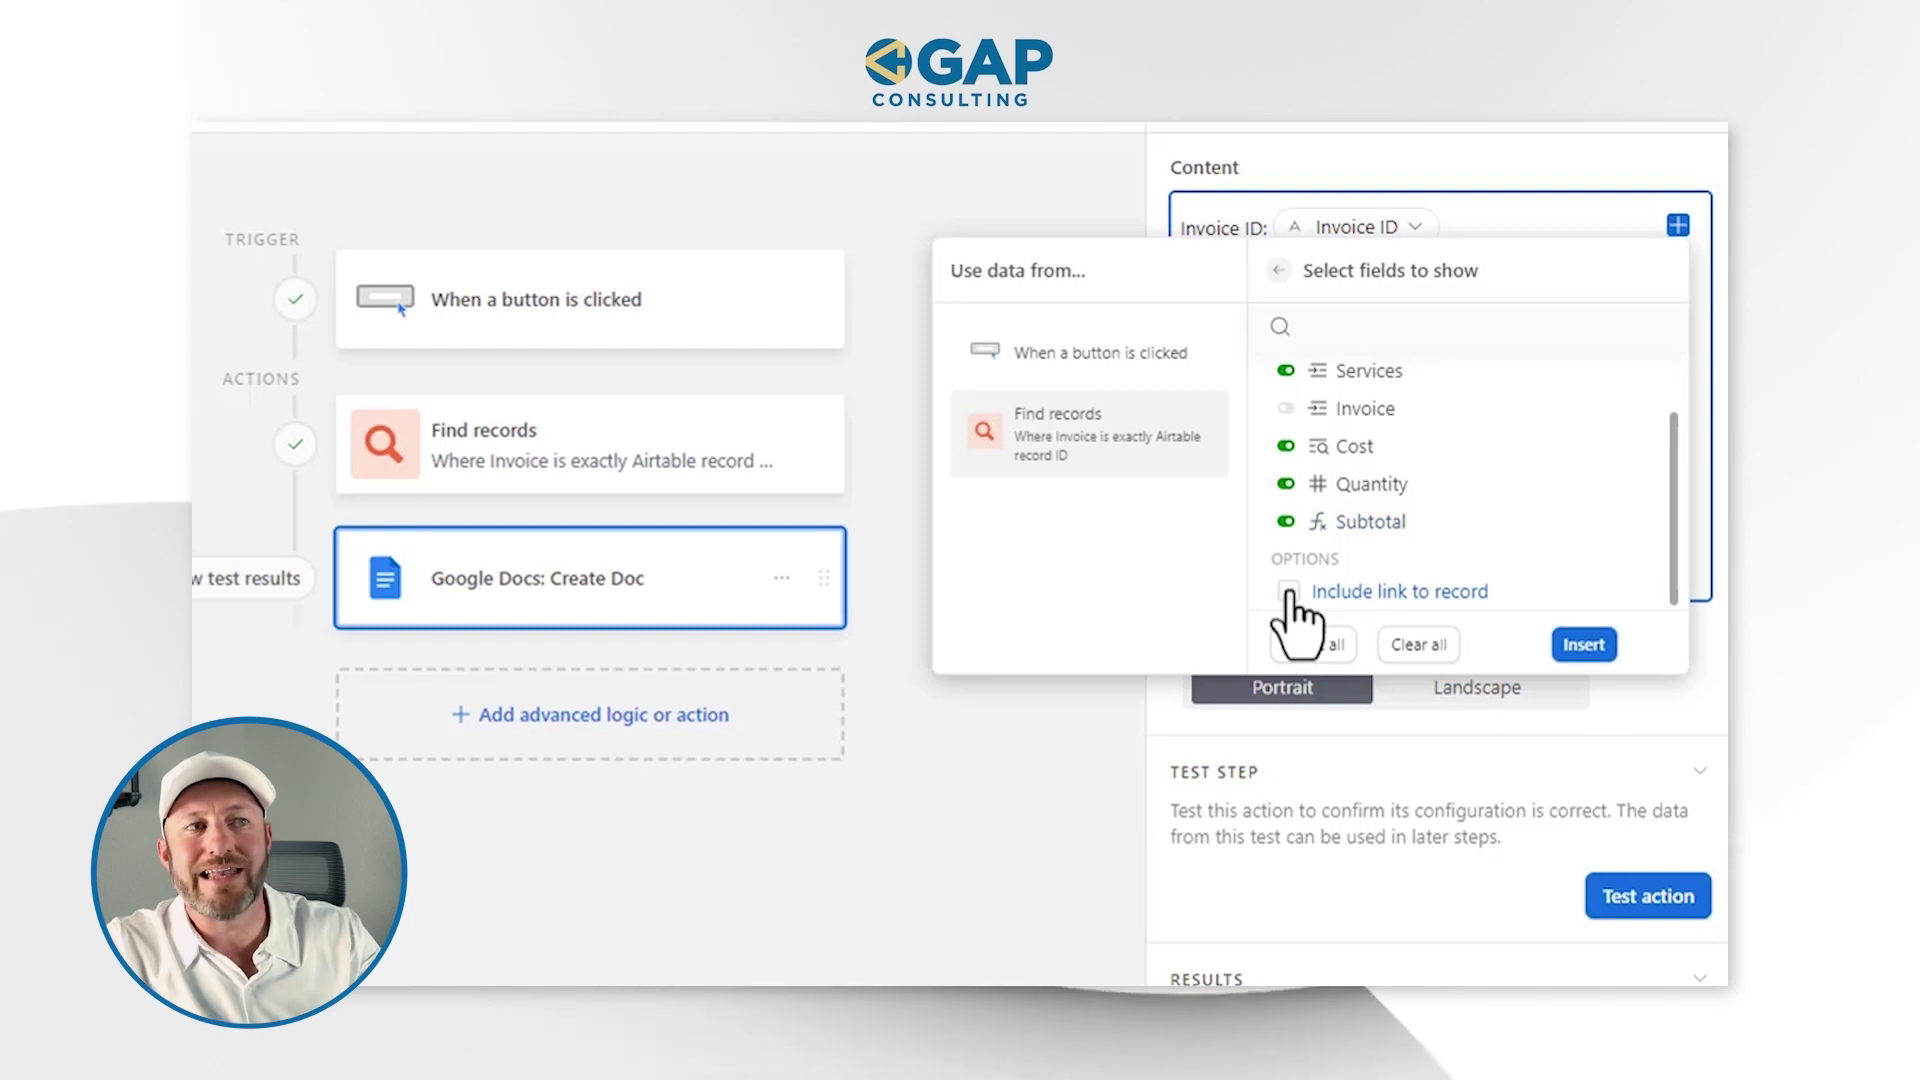
pyautogui.click(1590, 645)
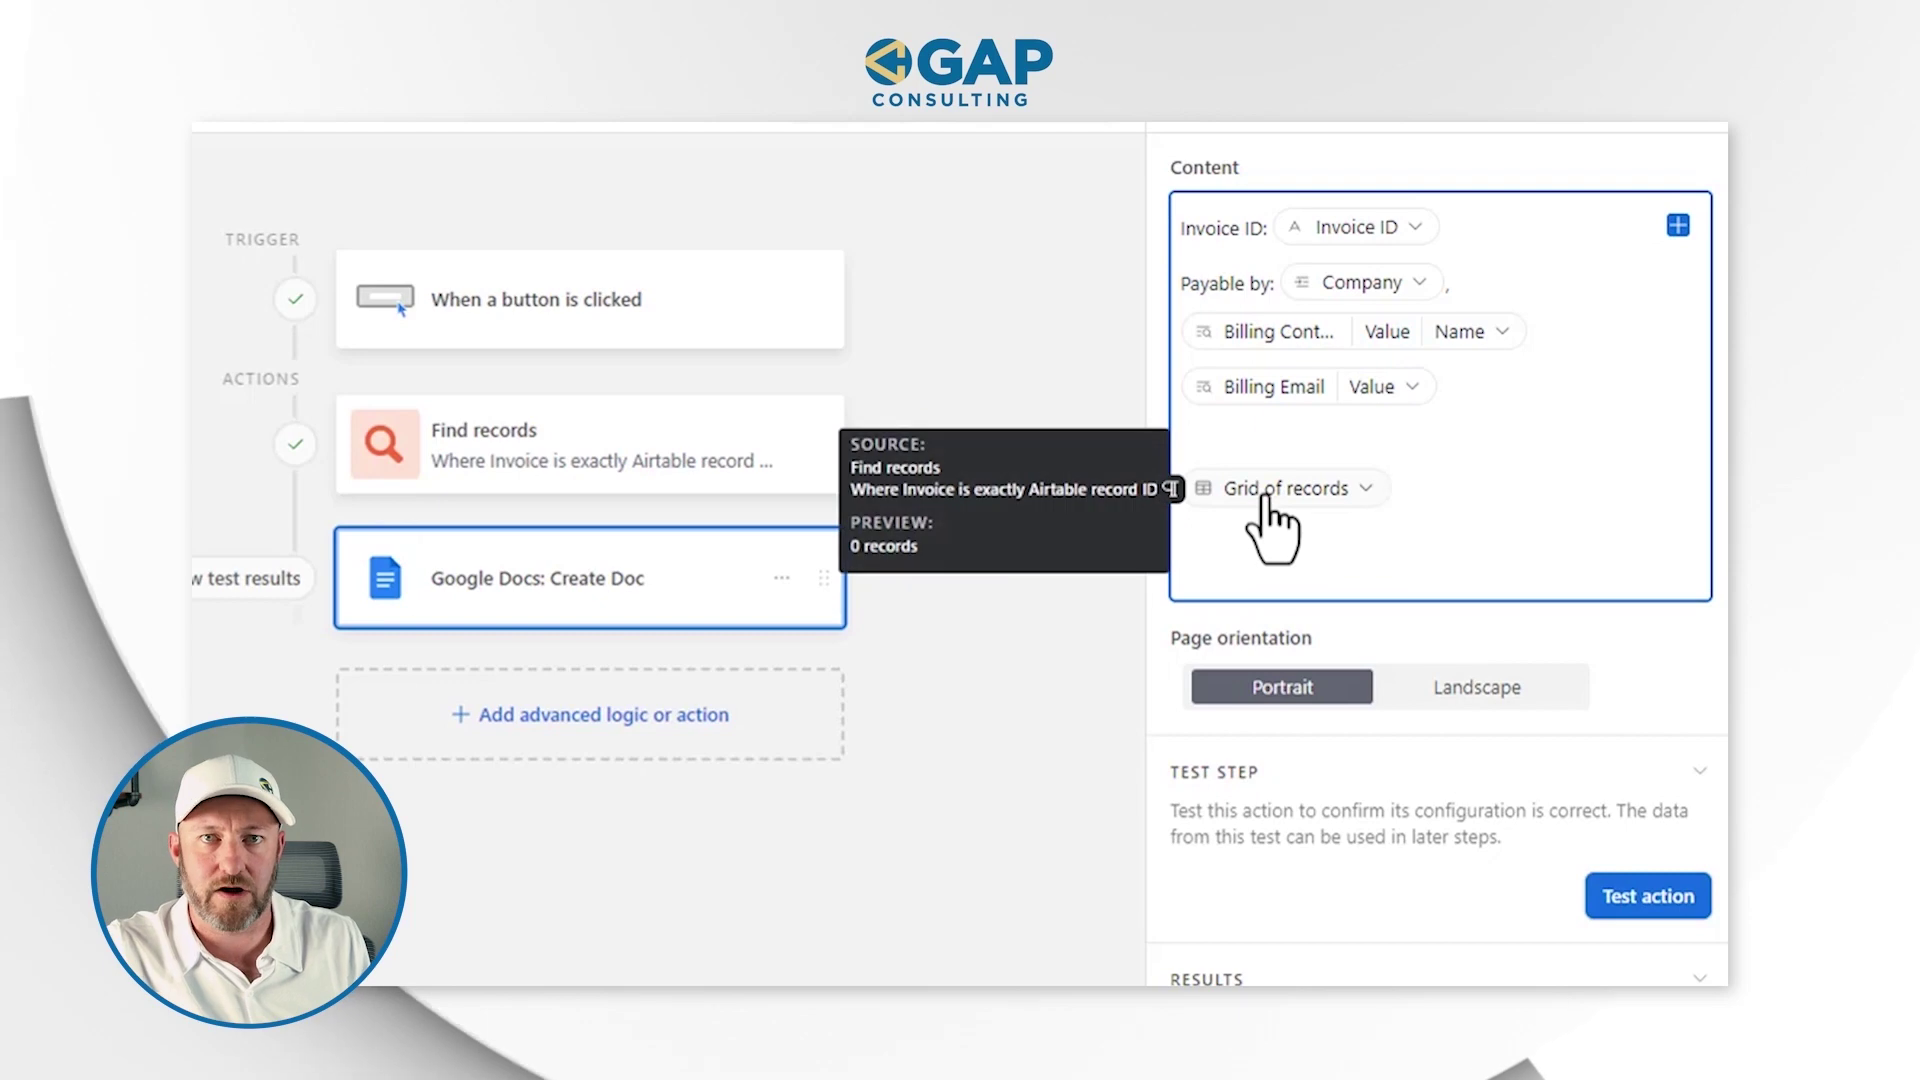
# Test the Google Docs action with the grid of records and select the created document's file URL in the results
pyautogui.click(1637, 826)
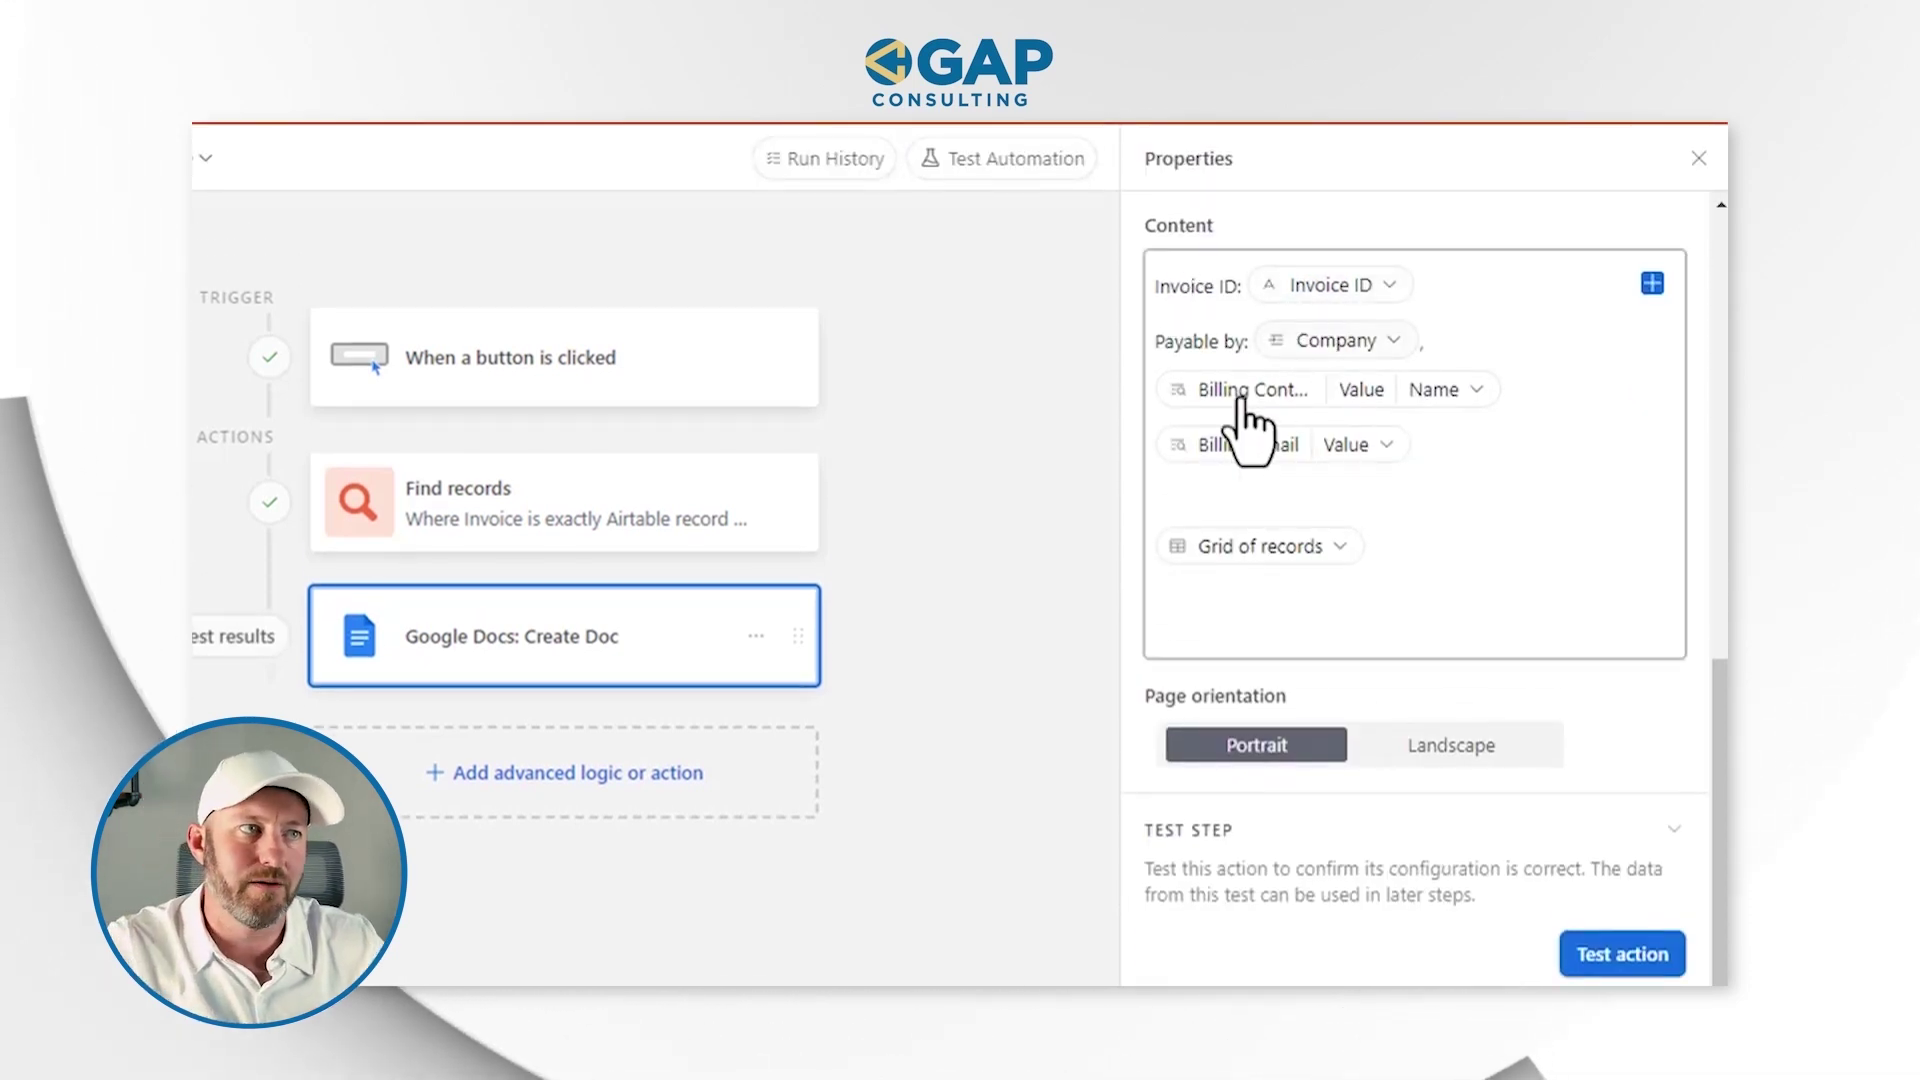
pyautogui.moveTo(1290, 540)
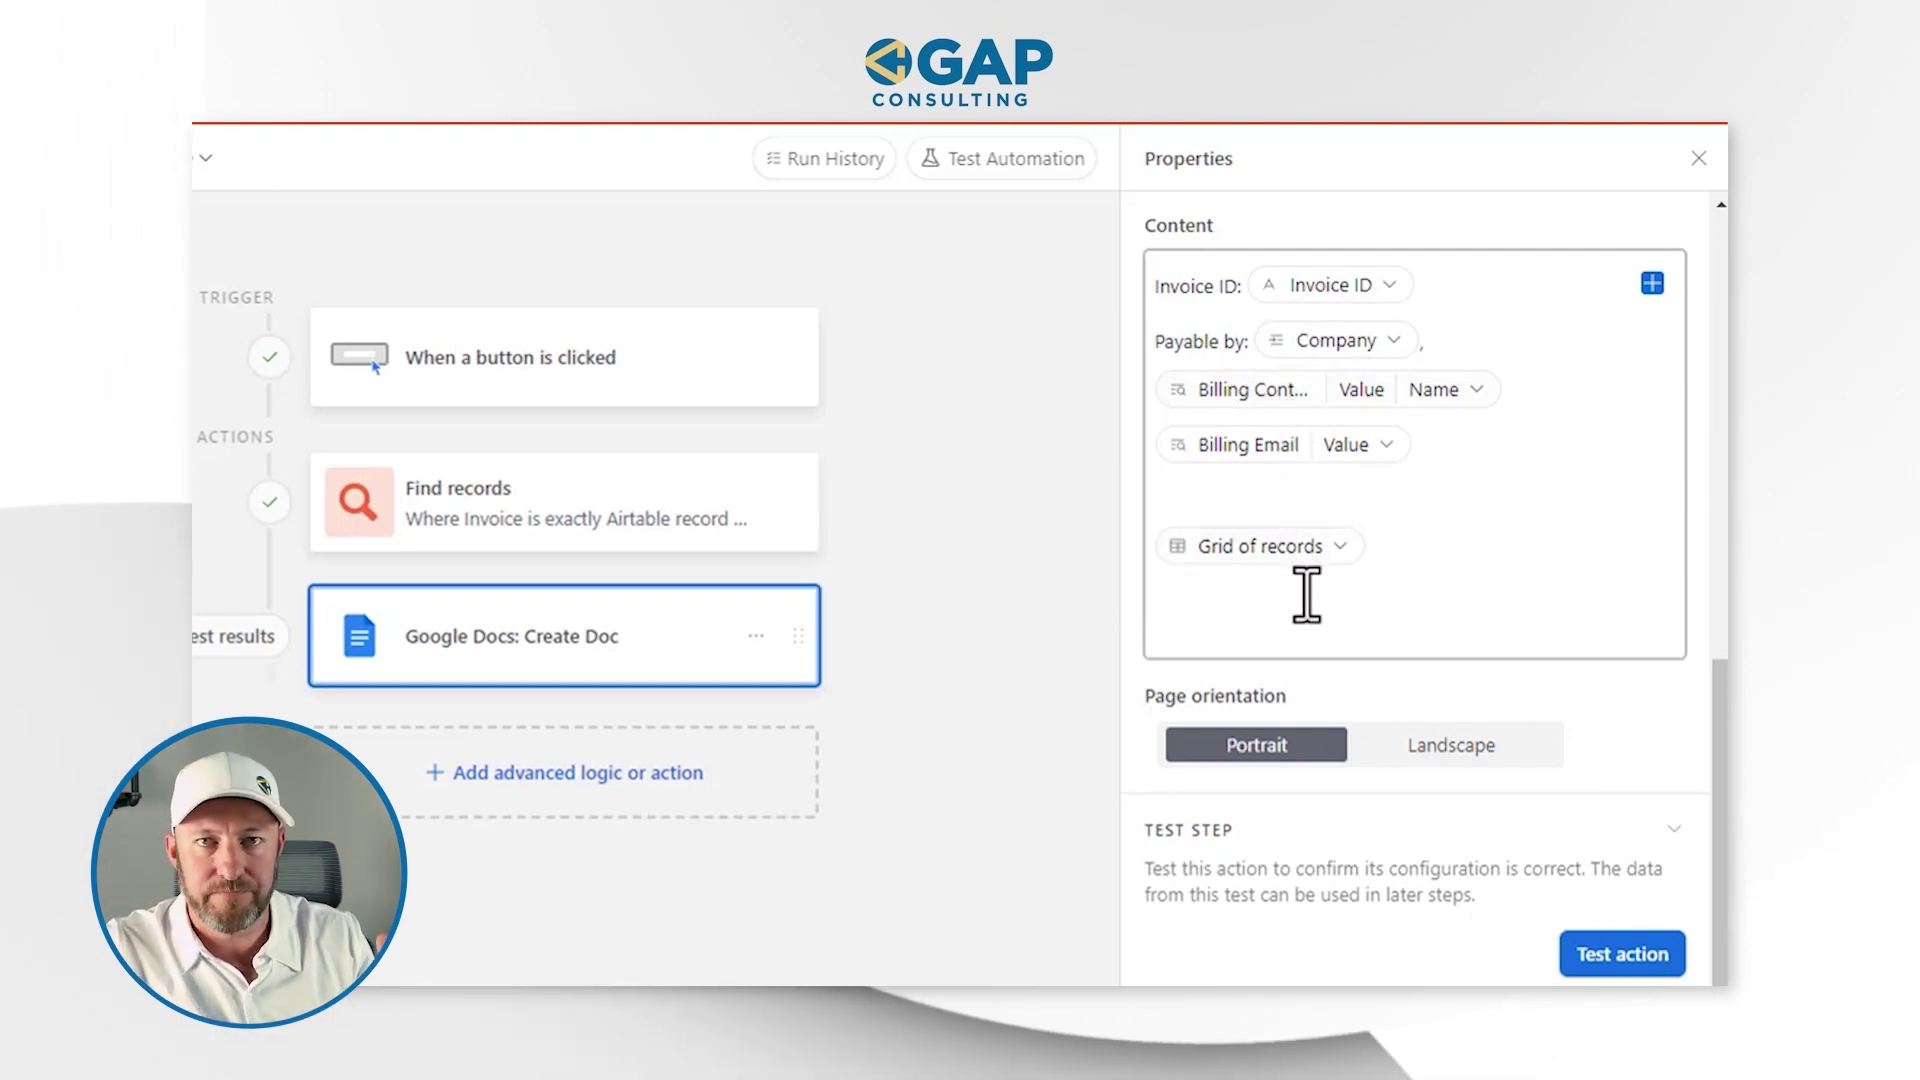
pyautogui.scroll(-2, 1427, 977)
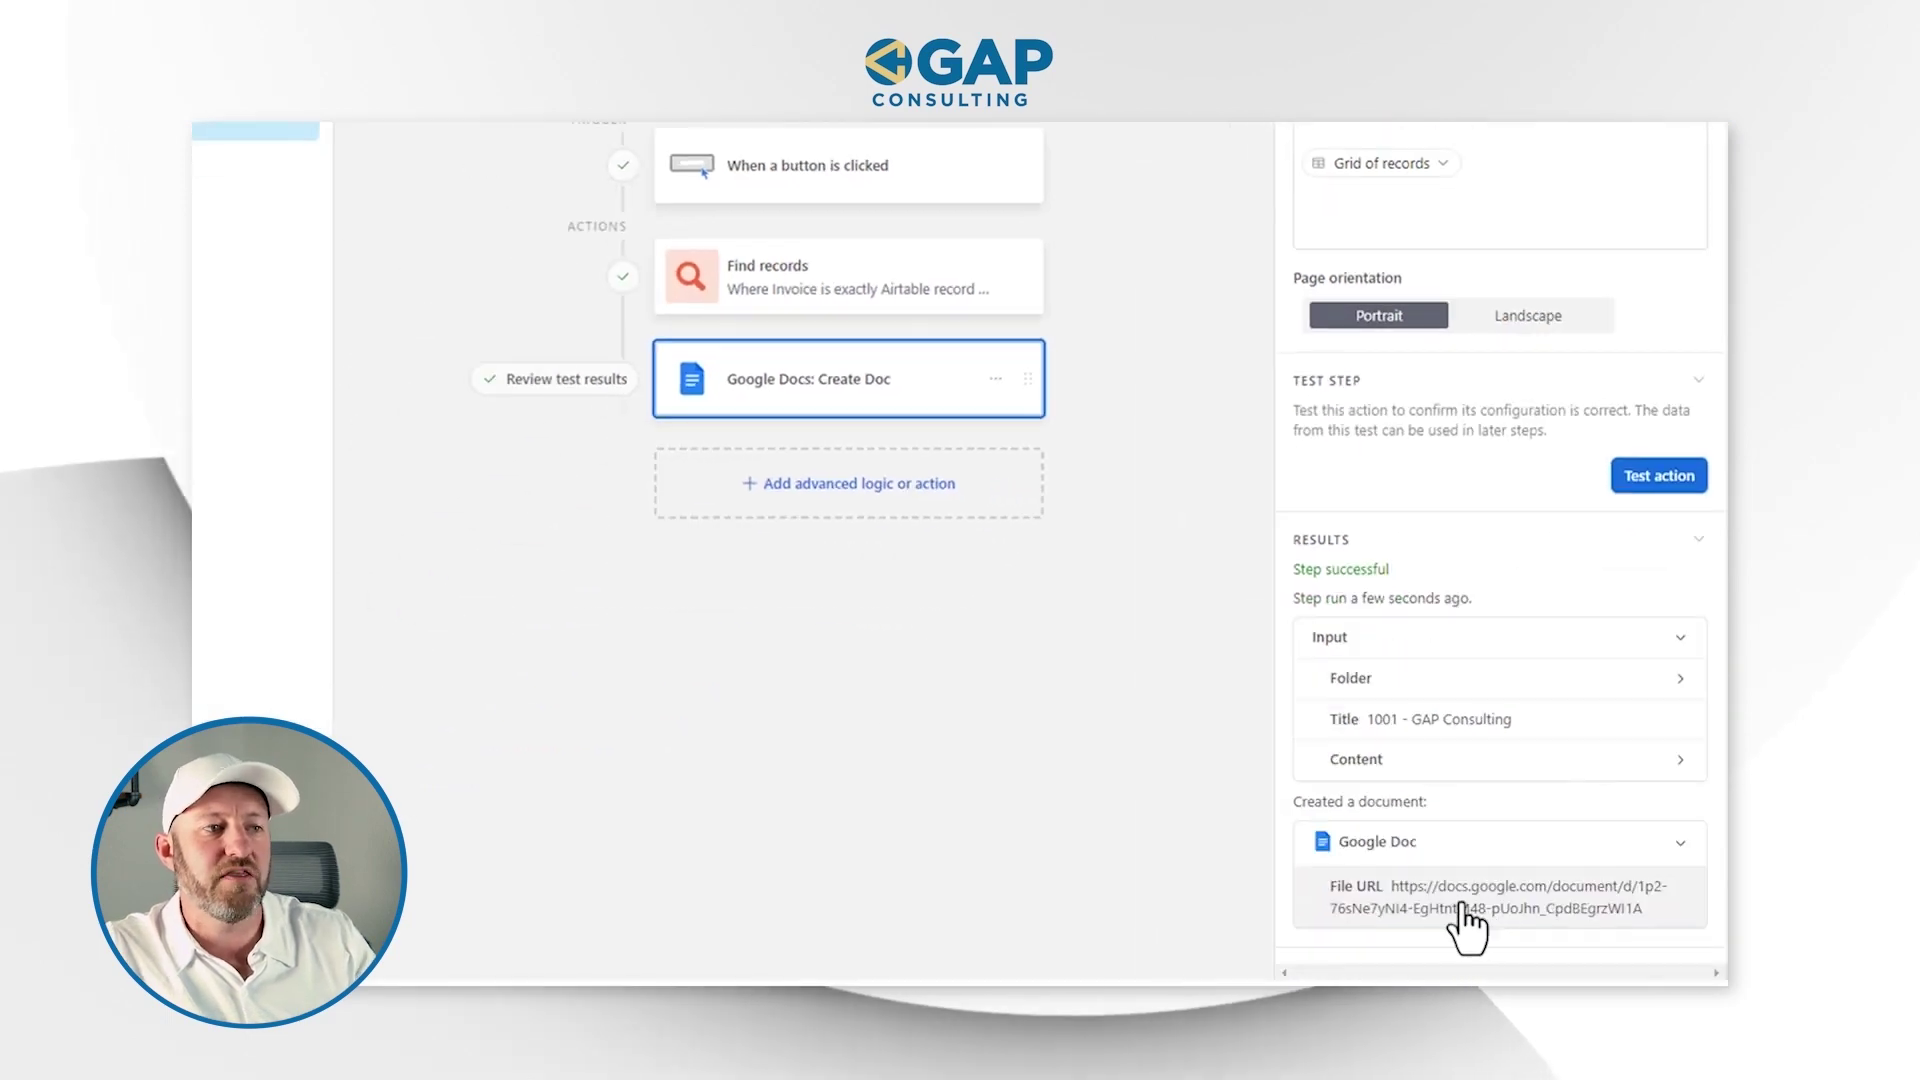
pyautogui.moveTo(1645, 908); pyautogui.dragTo(1398, 893)
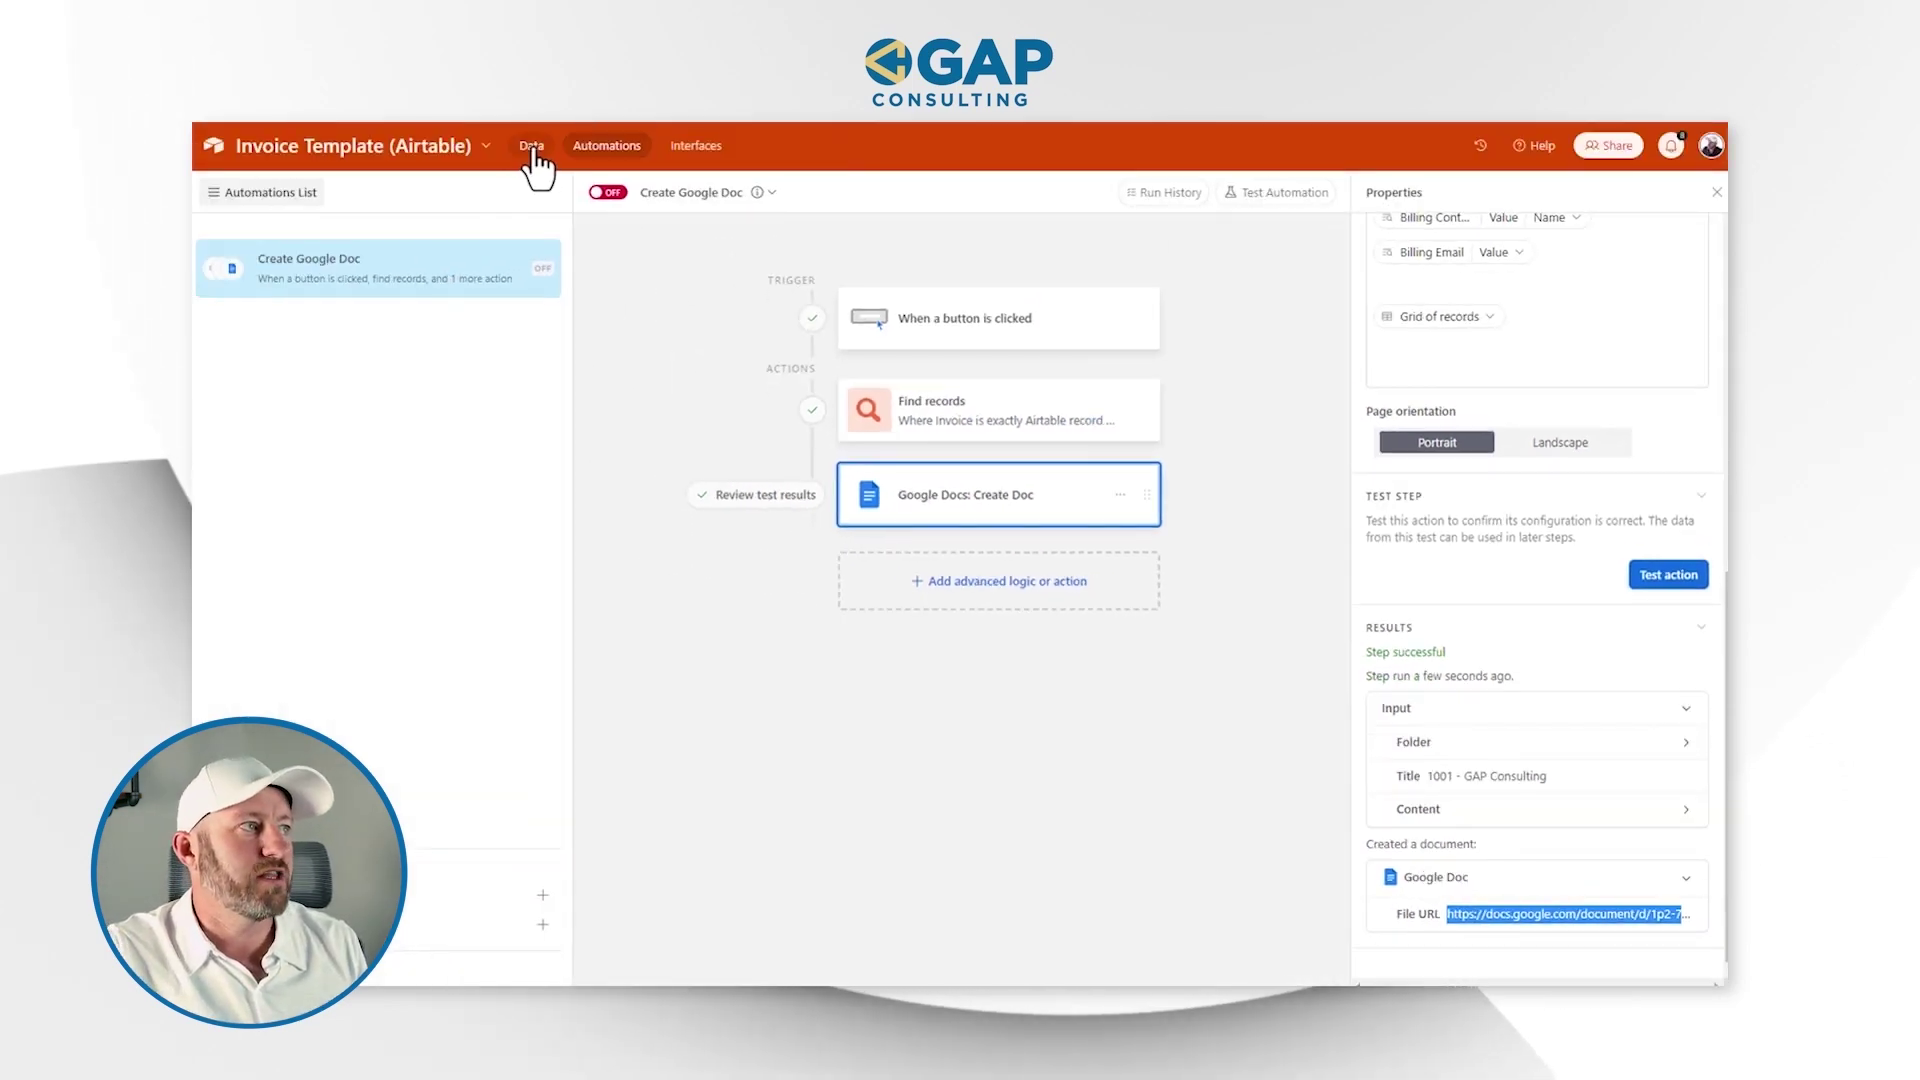
# Add a URL field named Invoice URL to the Invoice table
pyautogui.click(532, 148)
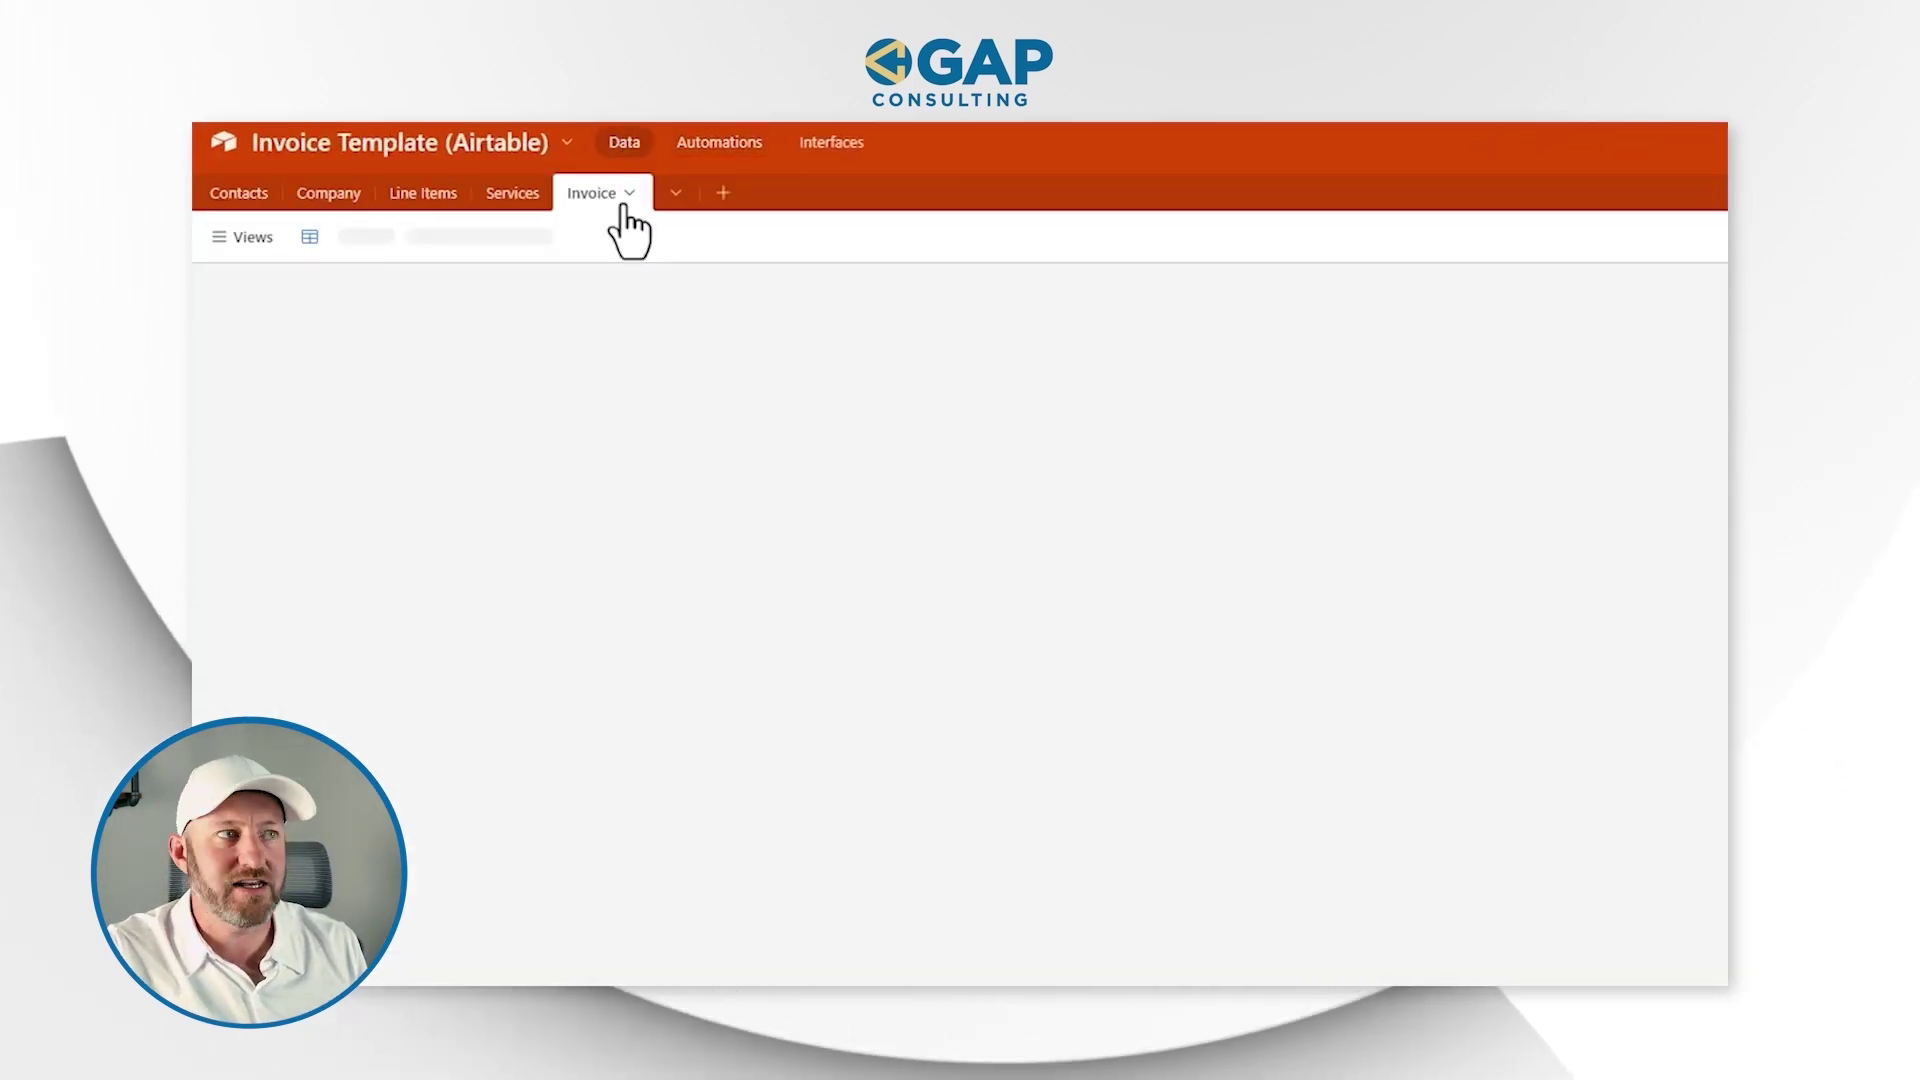
pyautogui.click(1682, 284)
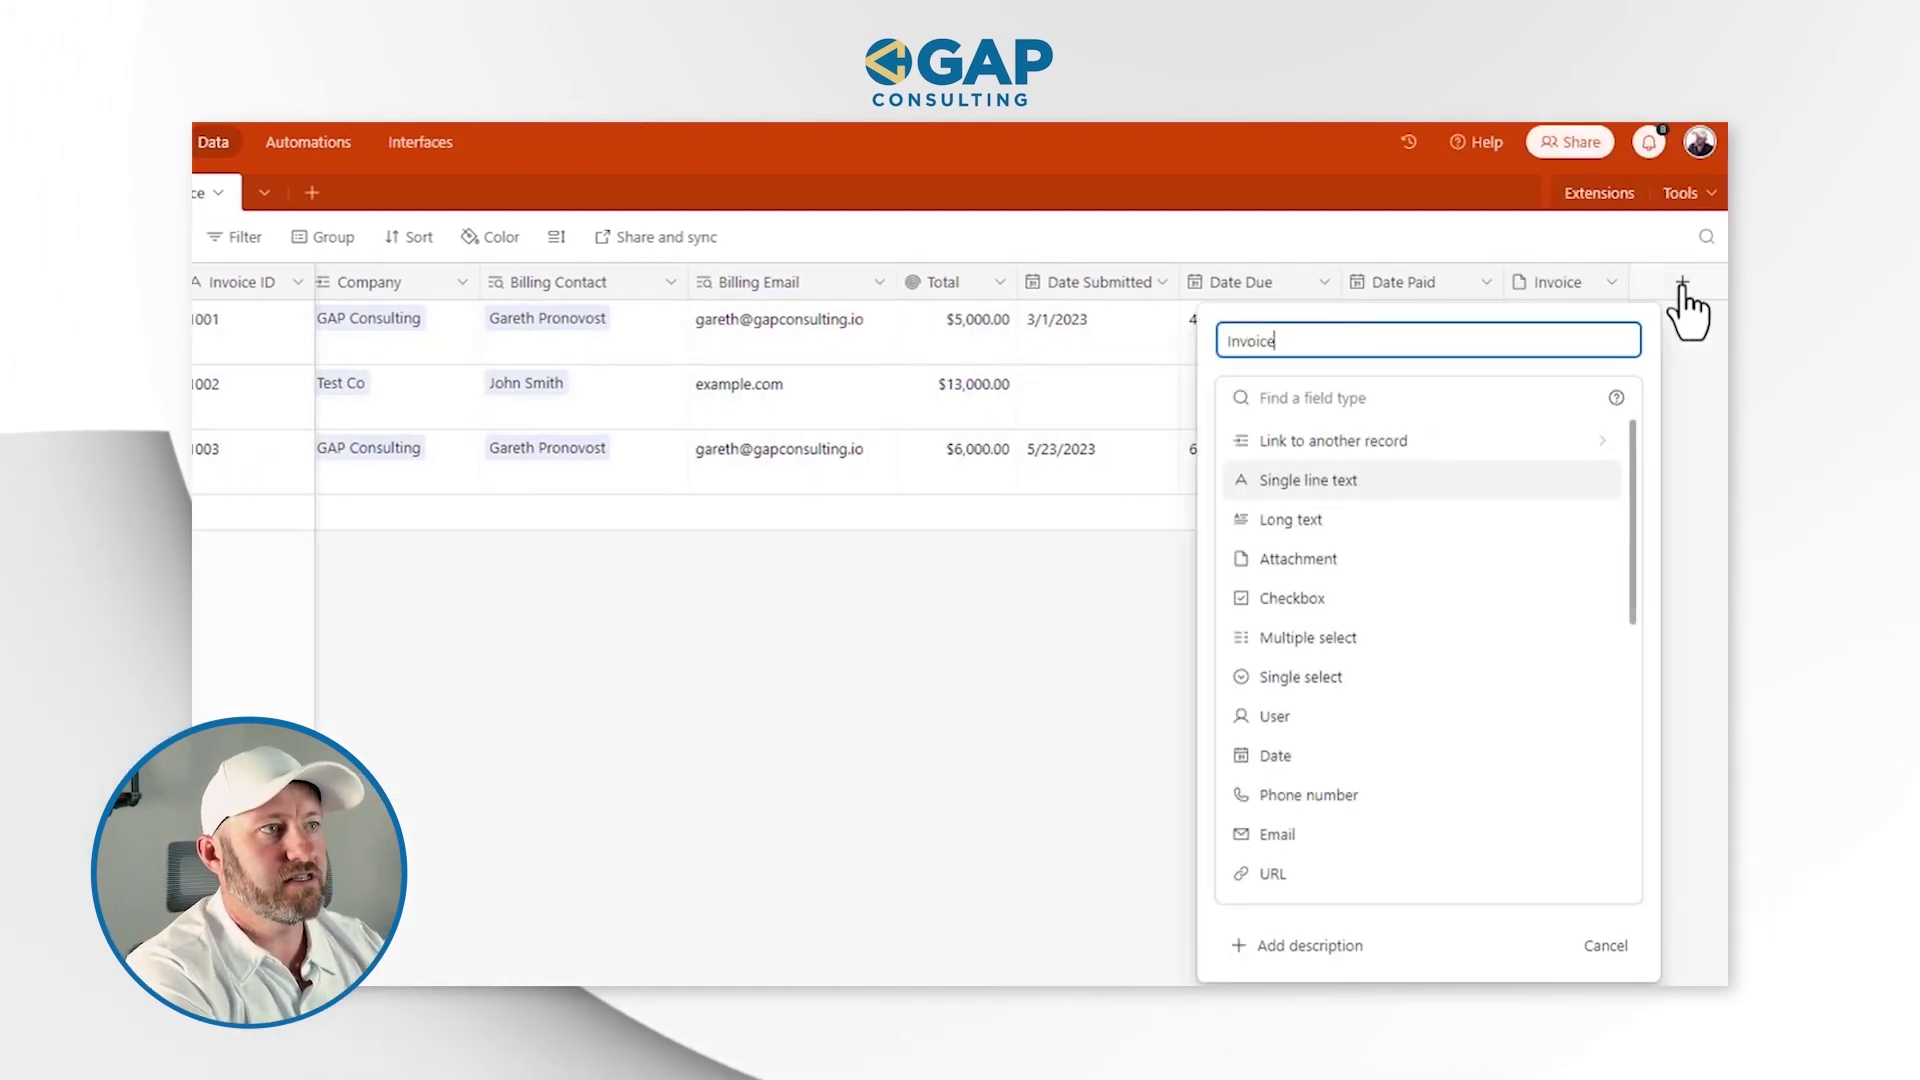
pyautogui.write('url')
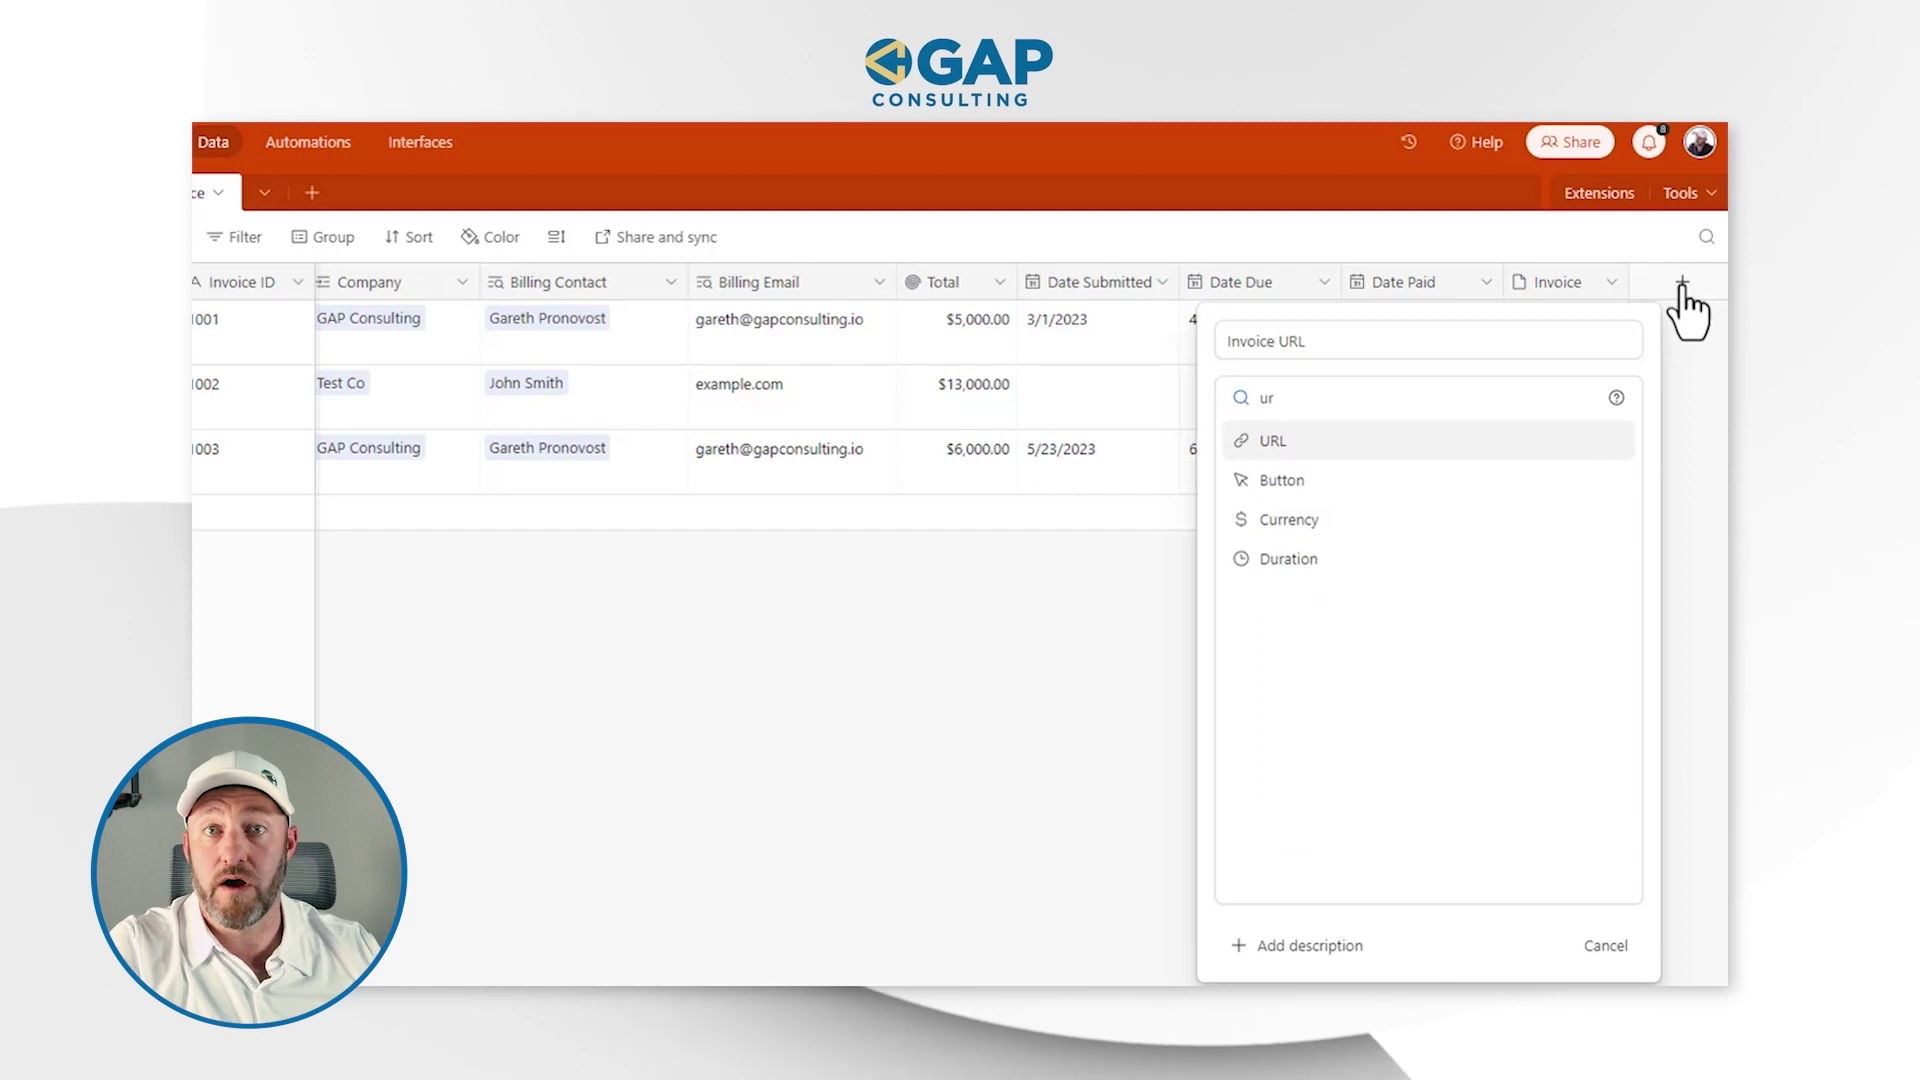
pyautogui.click(1300, 441)
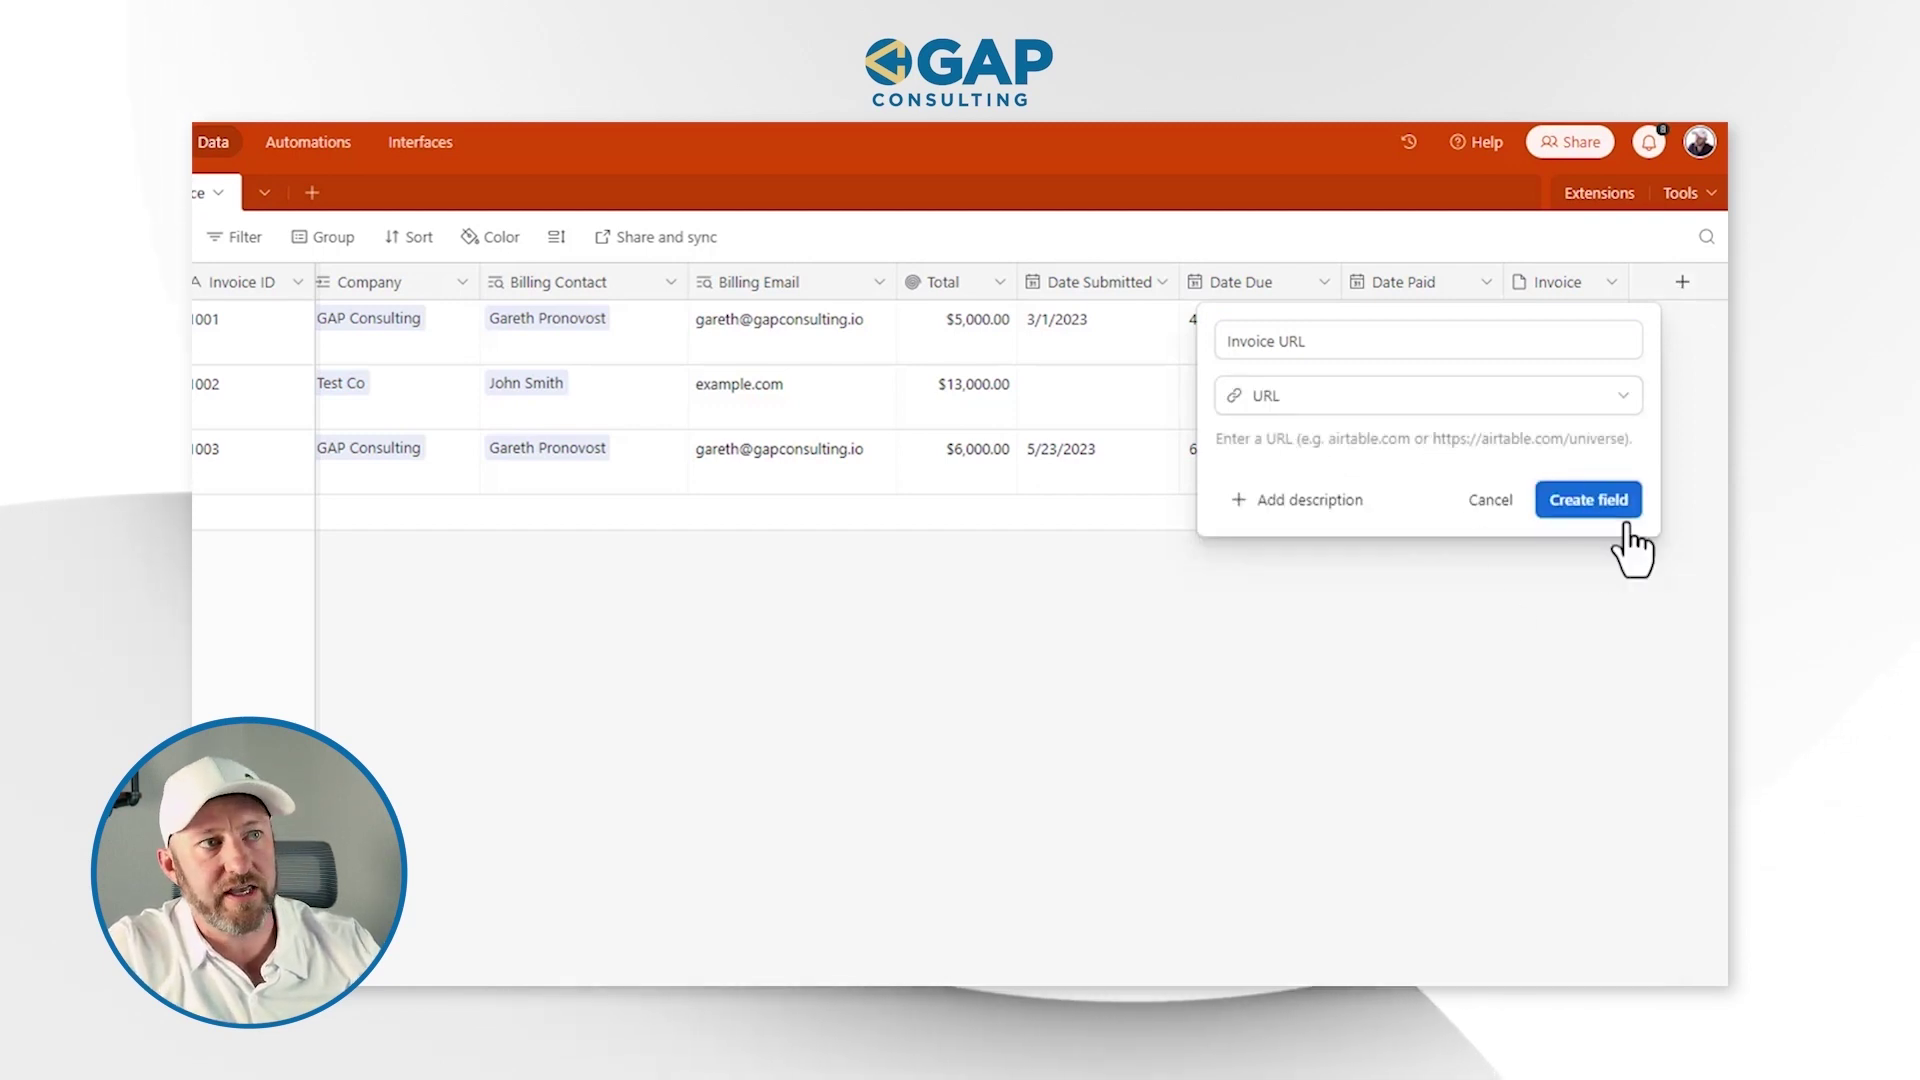
pyautogui.click(1593, 500)
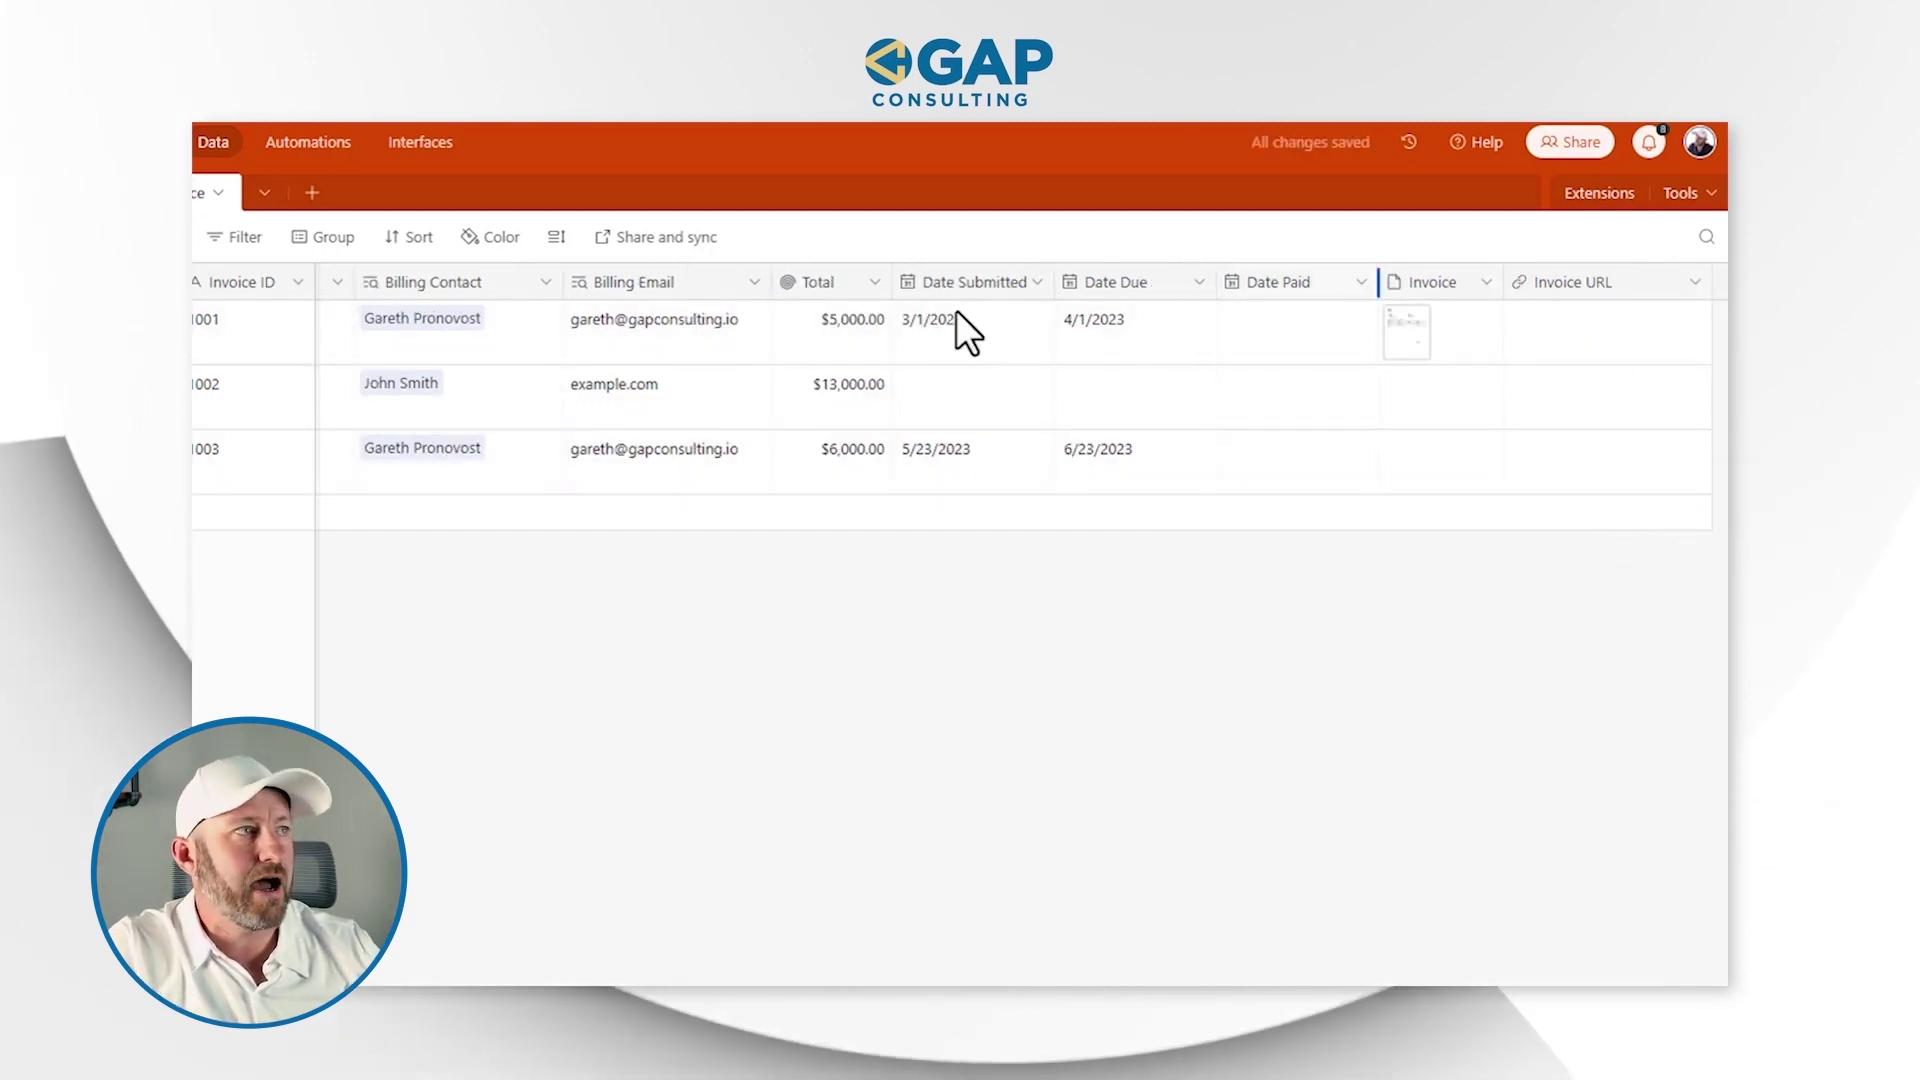
# Add an Update record action after the Google Docs action in the automation, with Invoice as its table
pyautogui.click(690, 143)
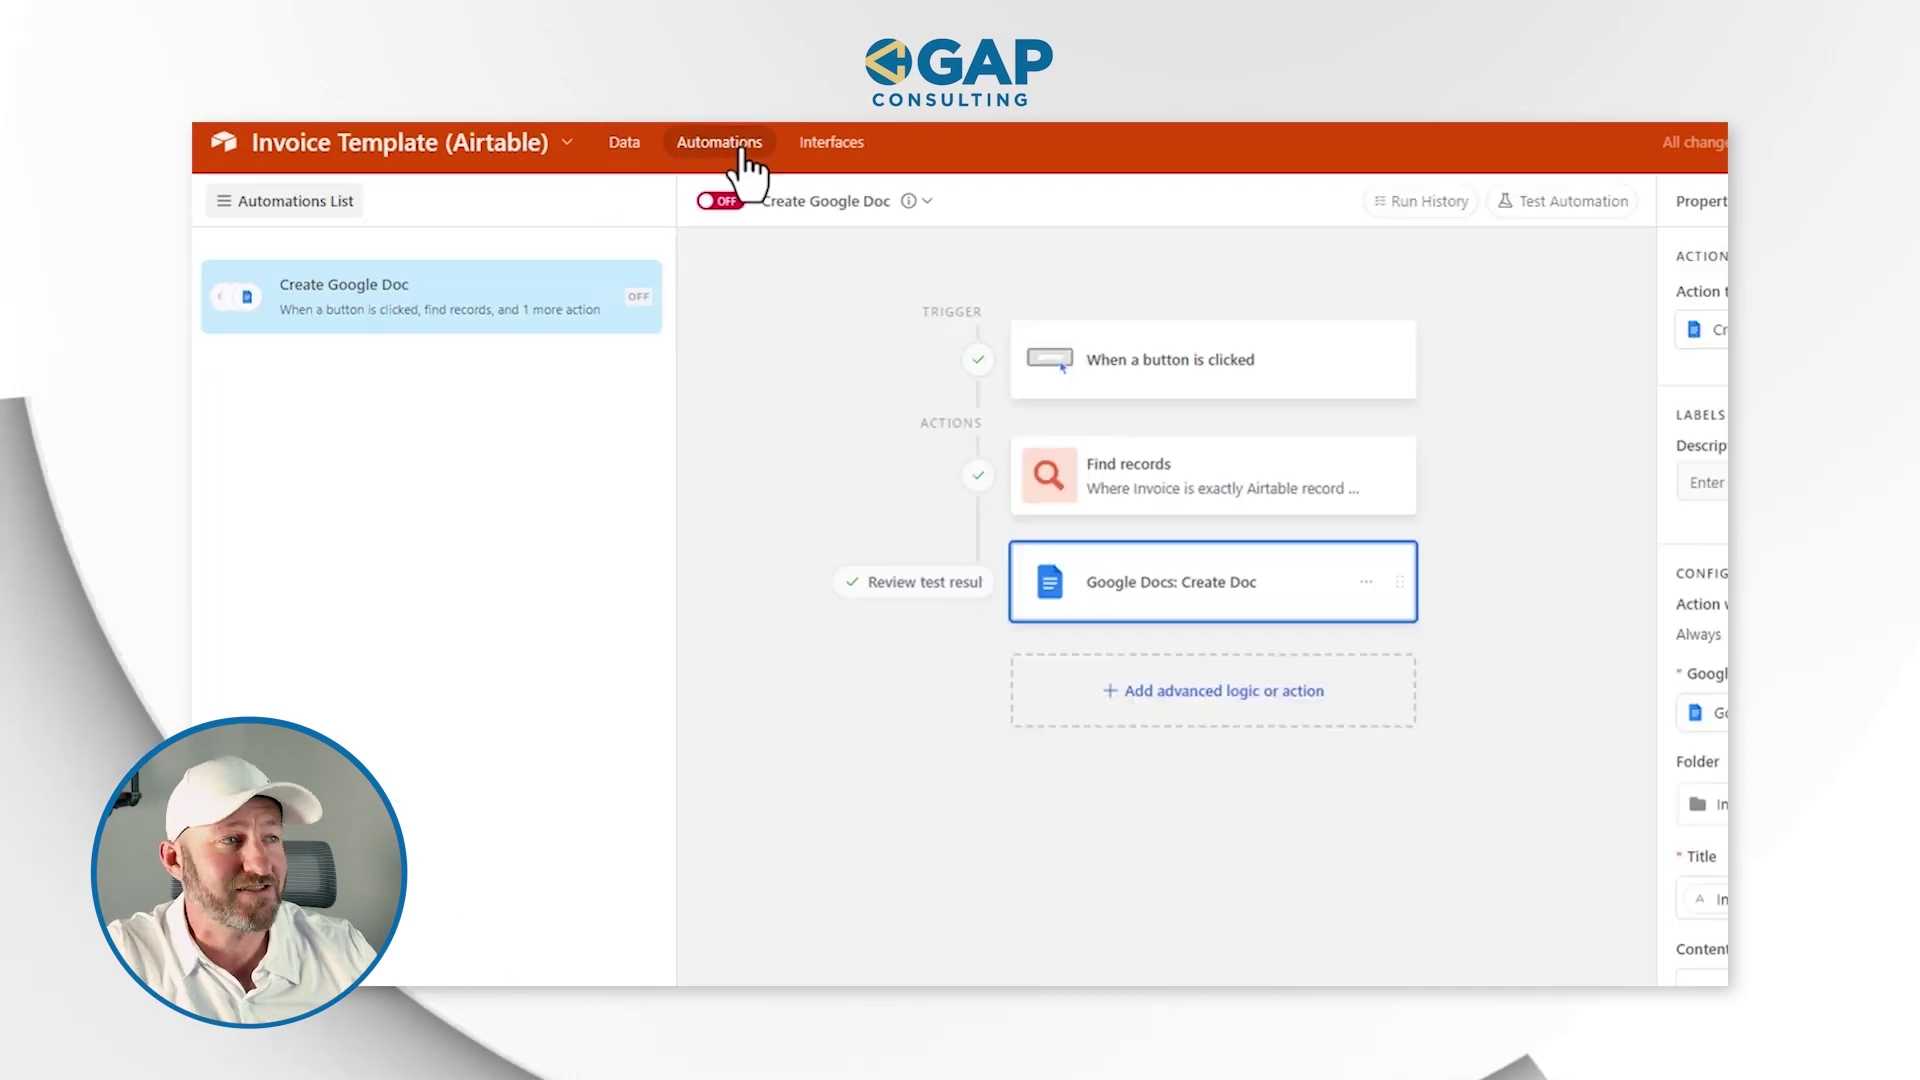
pyautogui.click(1221, 699)
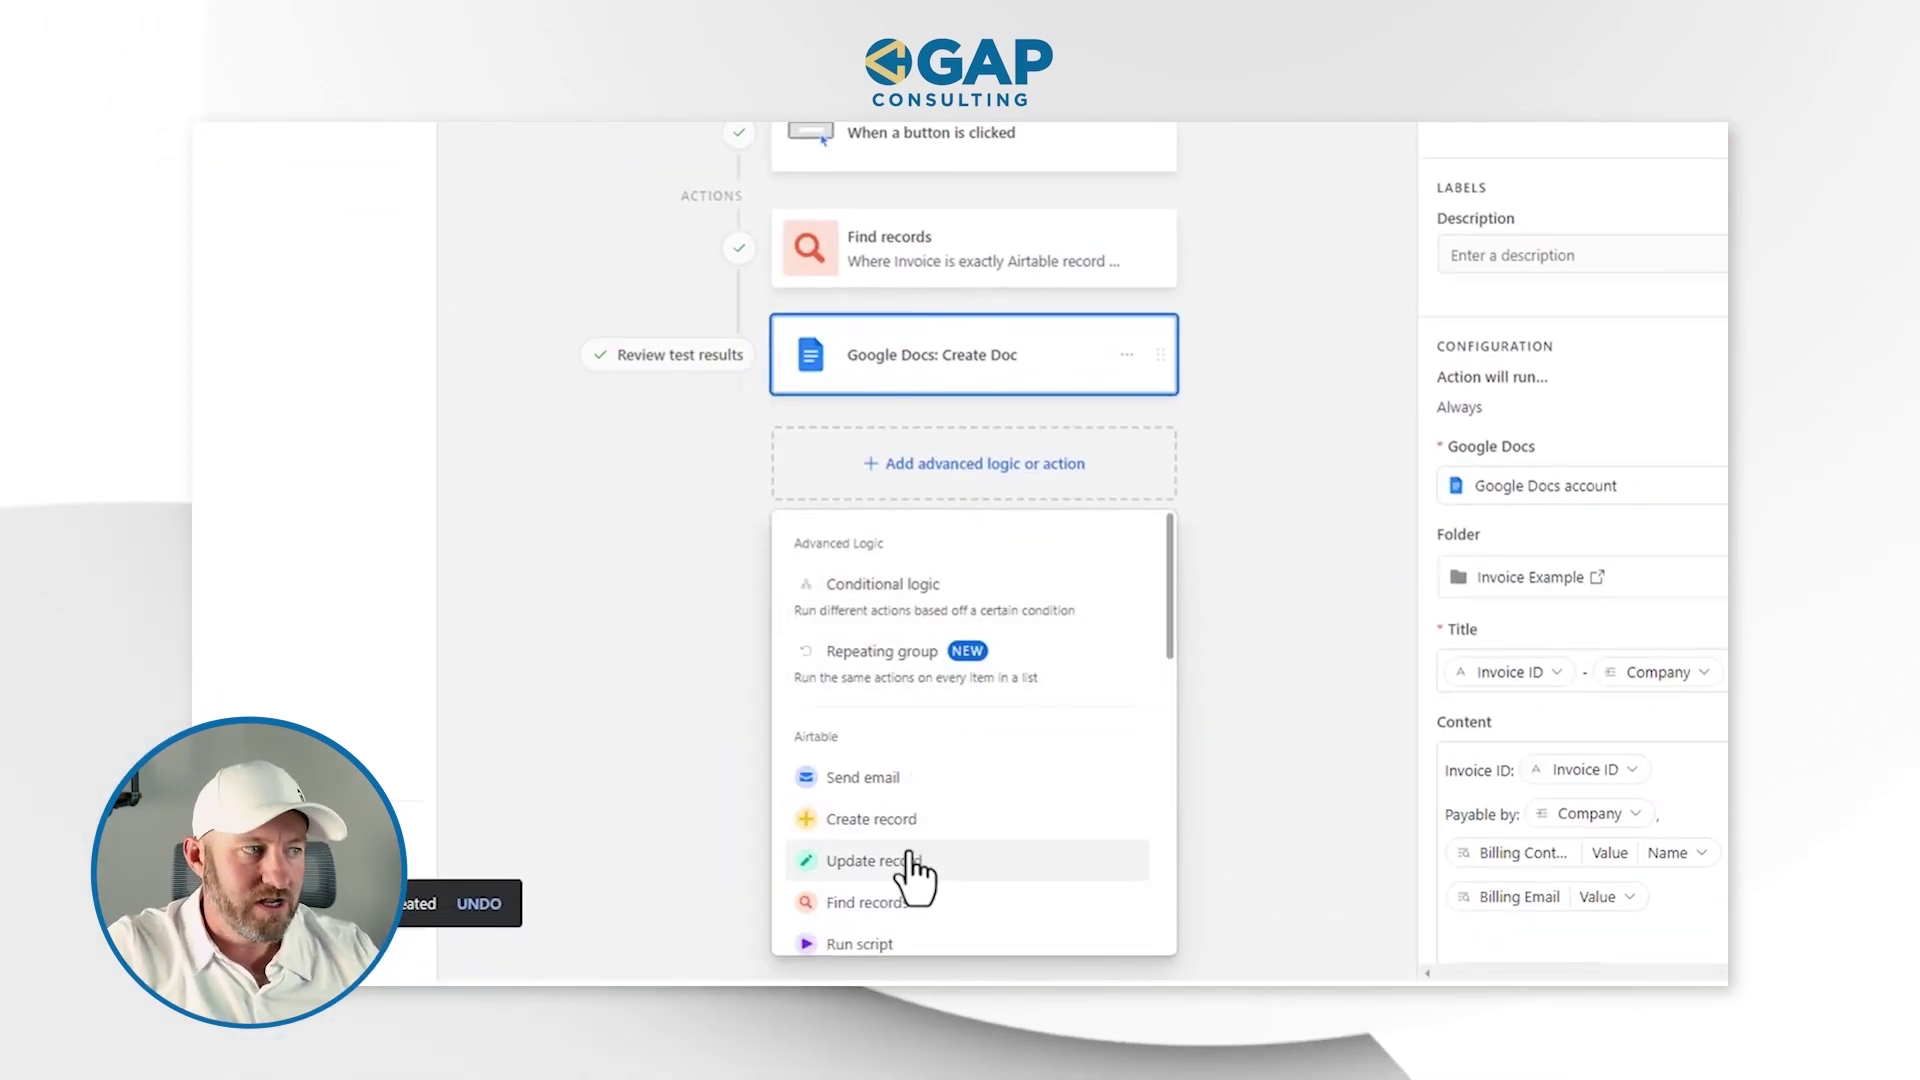
pyautogui.click(868, 861)
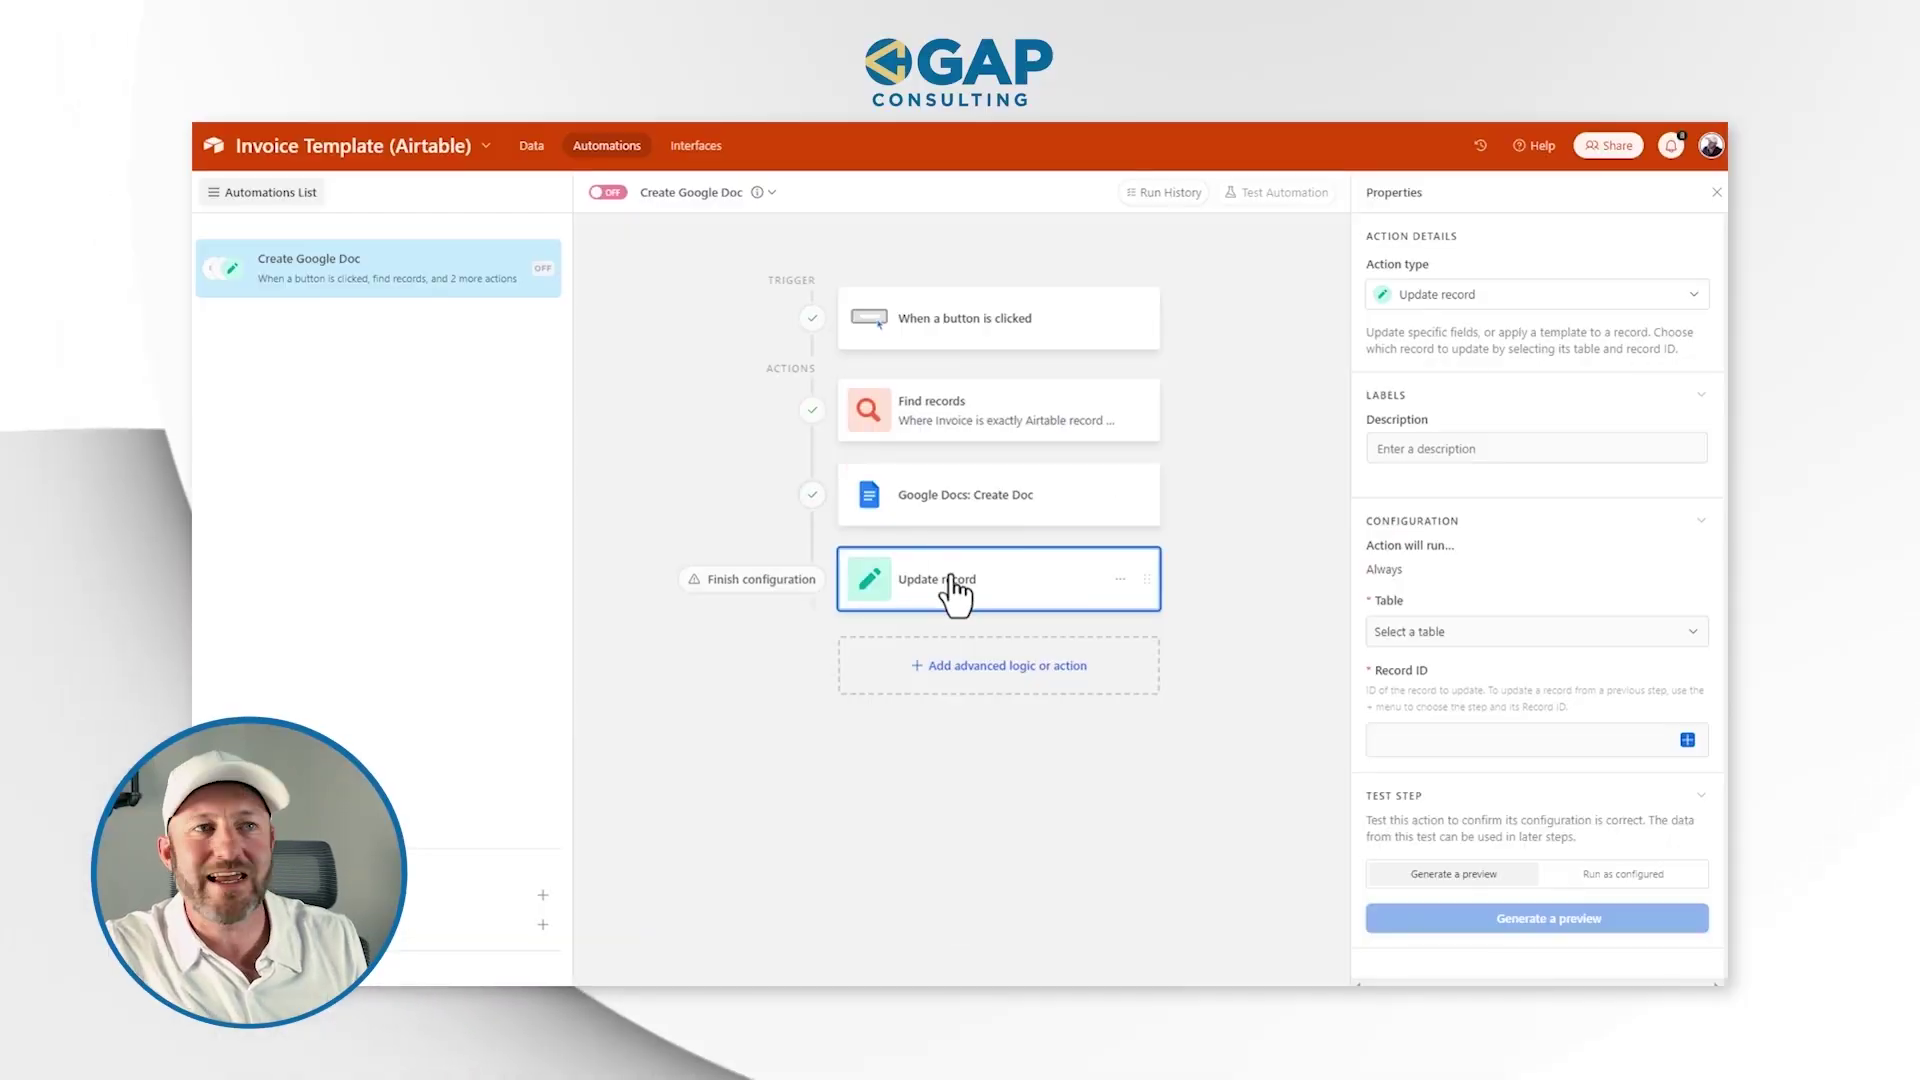
pyautogui.click(1447, 632)
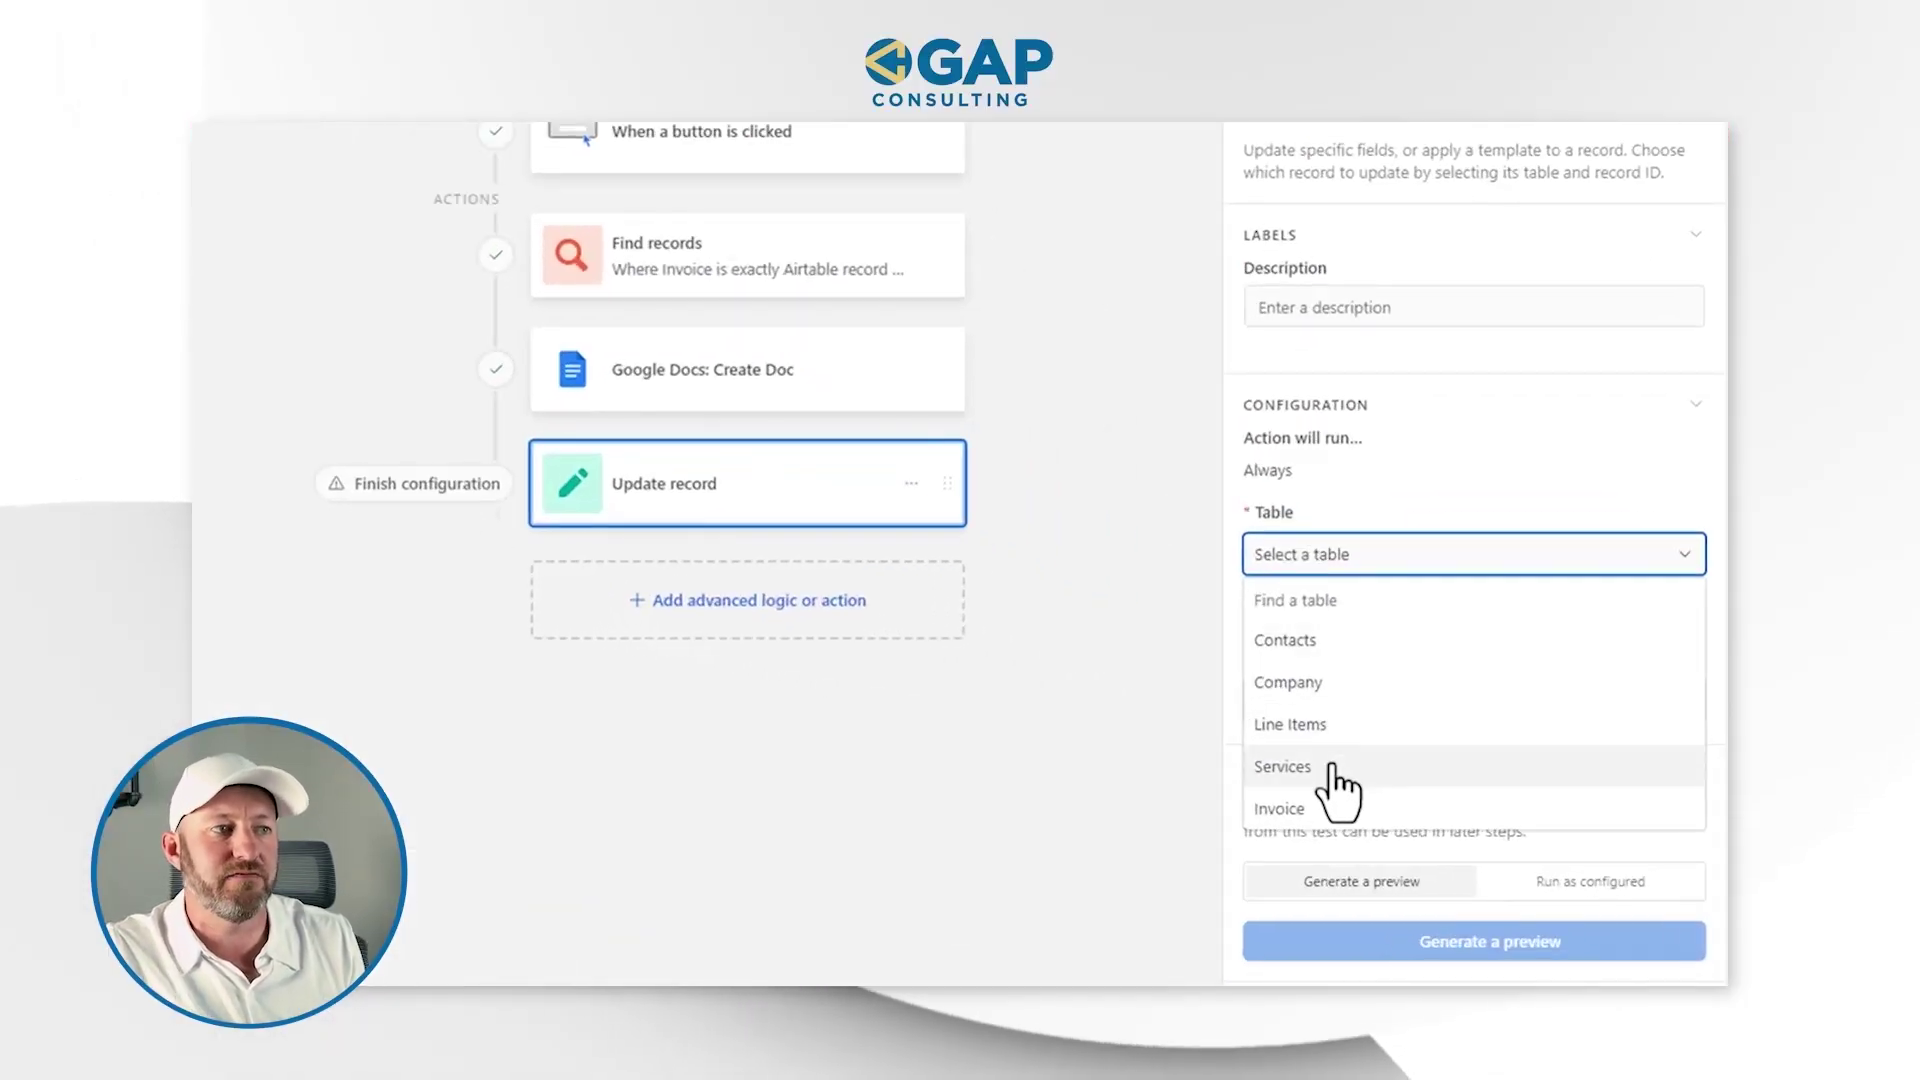
pyautogui.click(1435, 818)
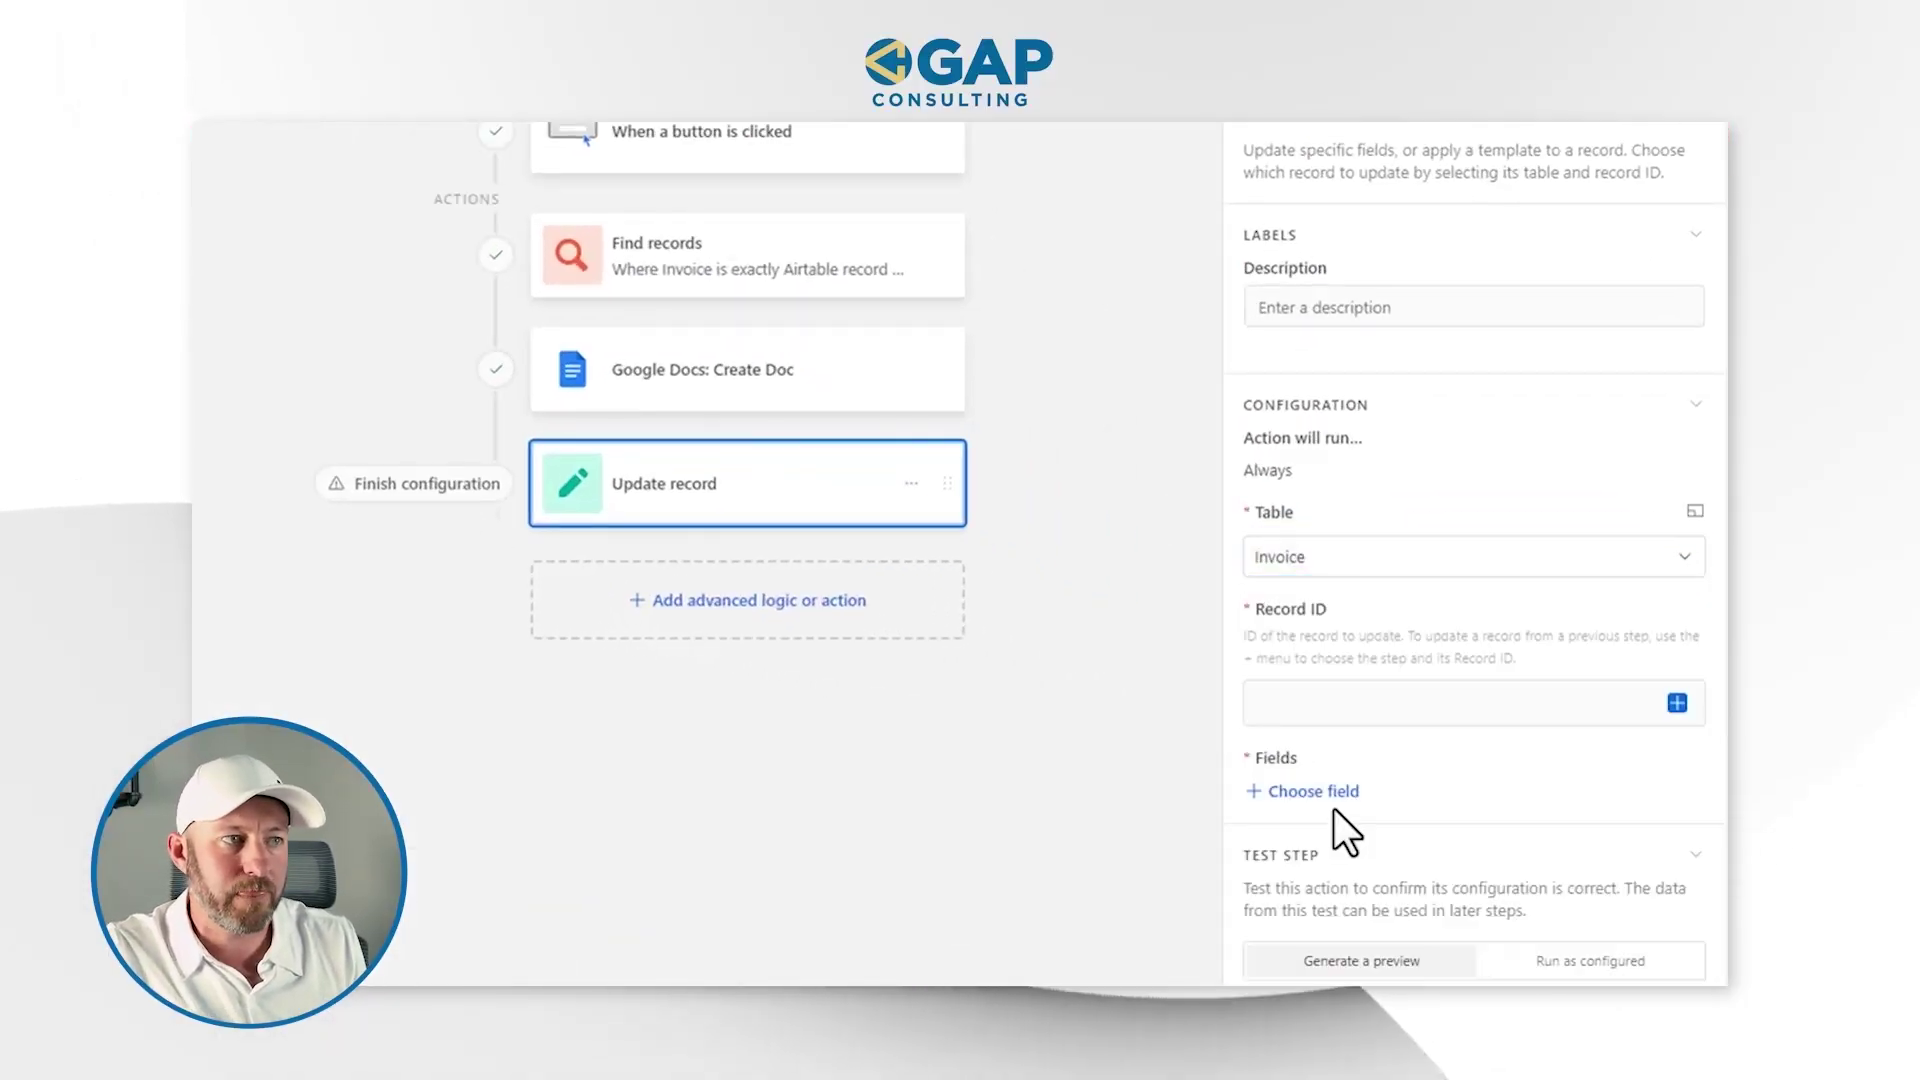
# Set the record ID to the button trigger's Airtable record ID and add Invoice URL as the field to update
pyautogui.click(1677, 703)
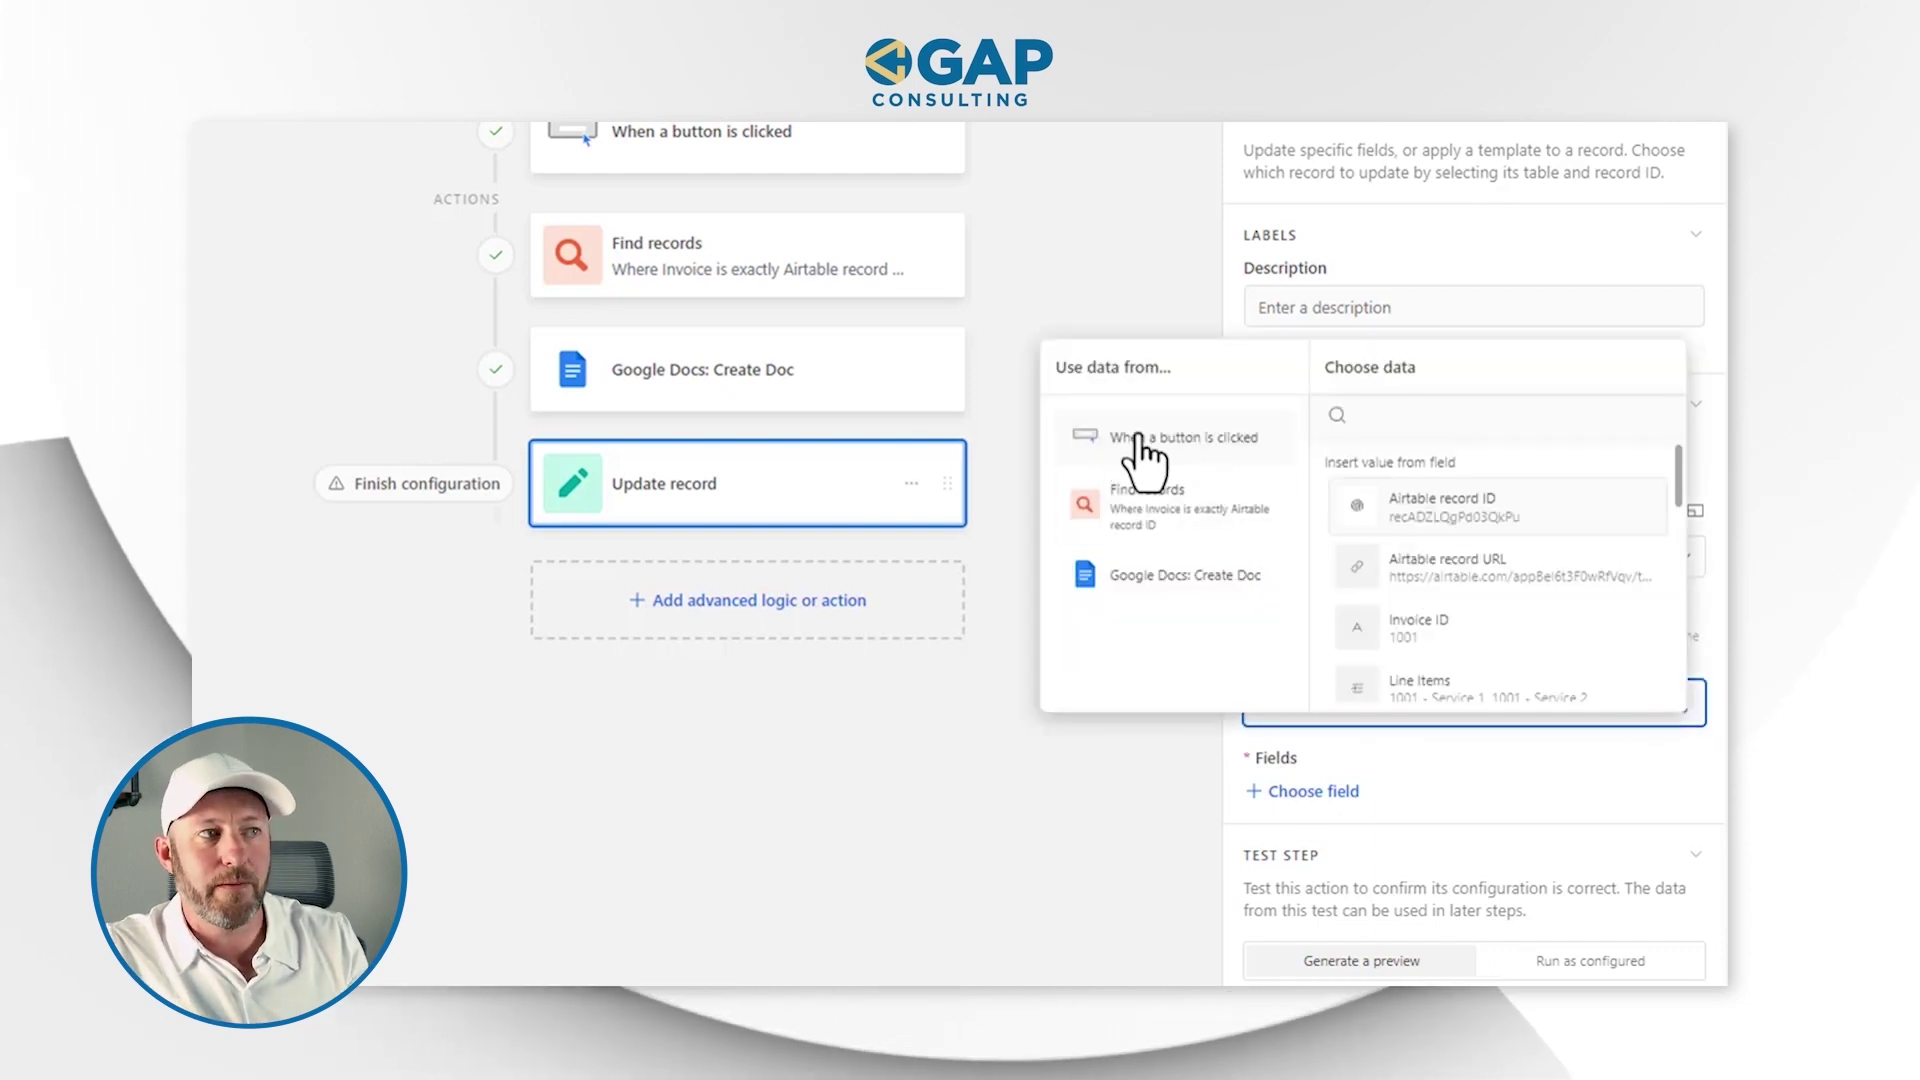
pyautogui.click(1425, 507)
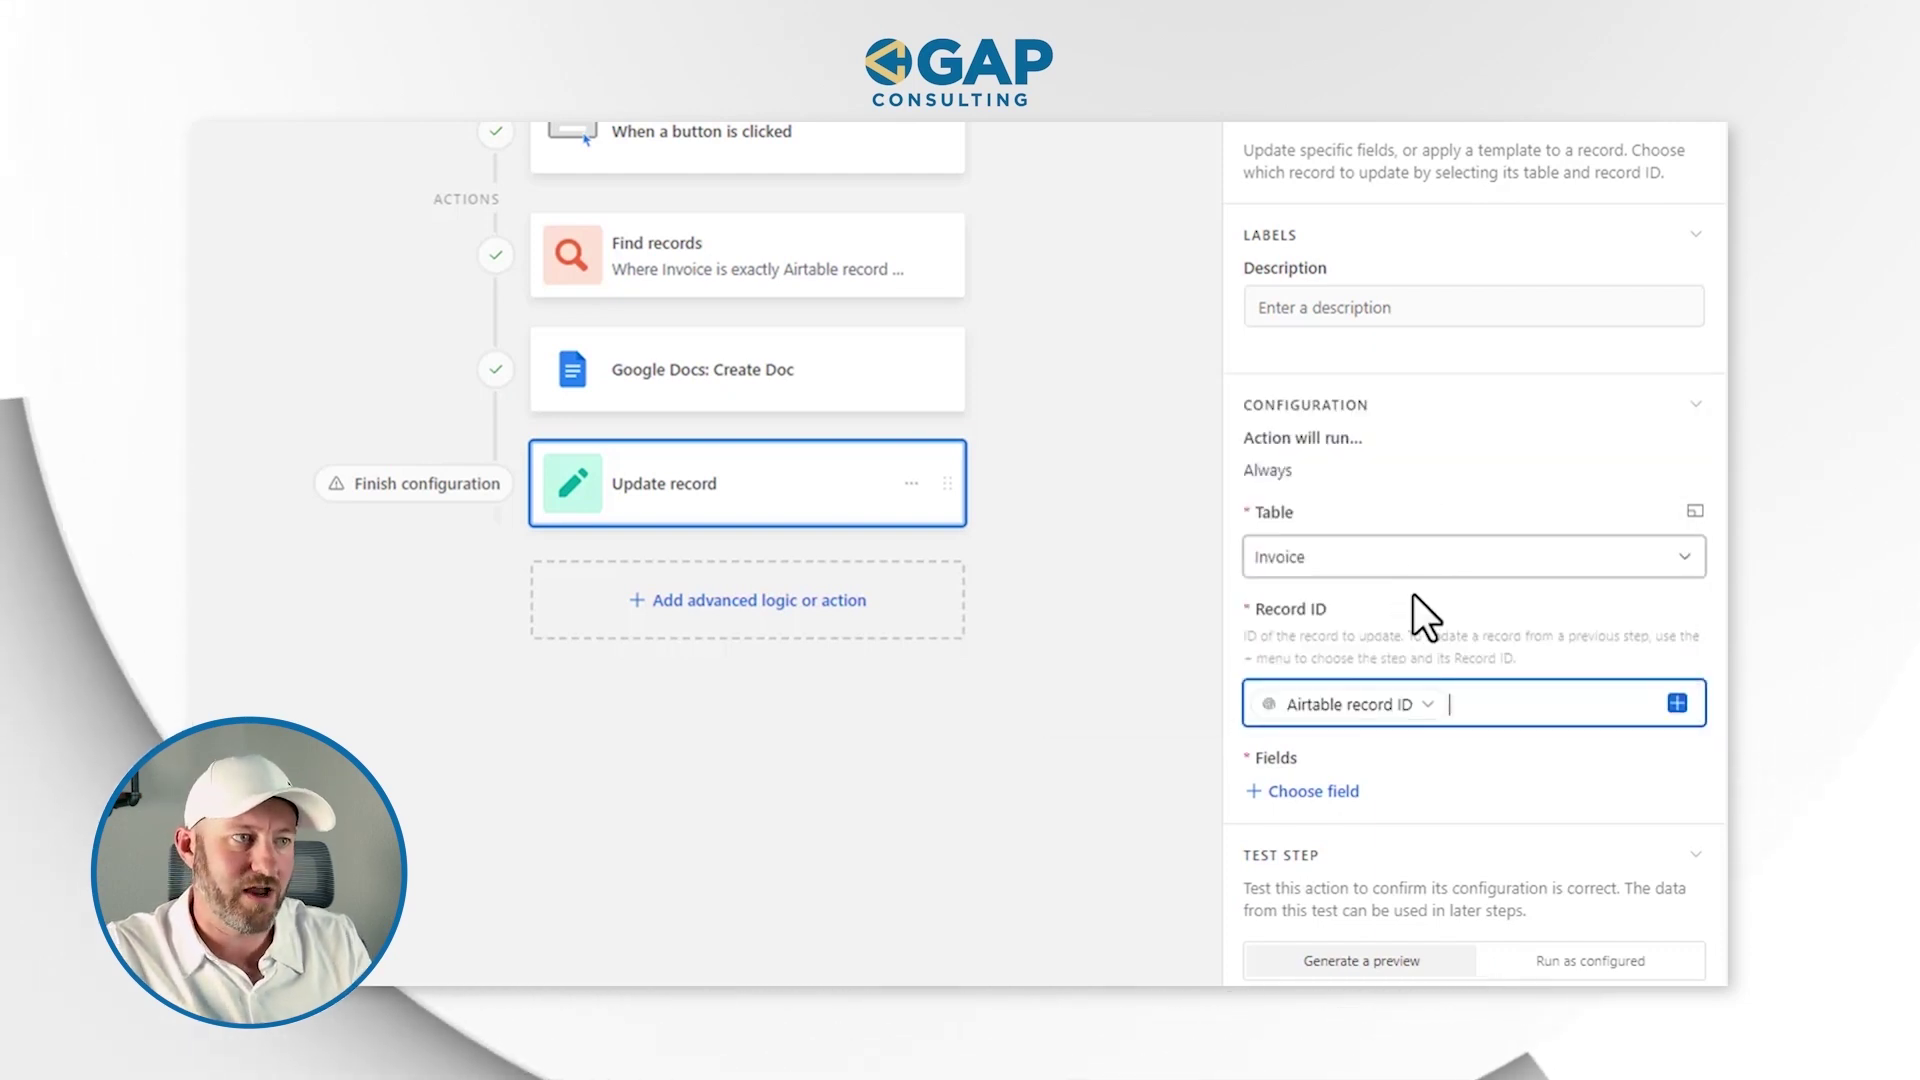
pyautogui.scroll(-1, 1414, 620)
pyautogui.click(1318, 723)
pyautogui.scroll(-3, 1334, 655)
pyautogui.click(1336, 682)
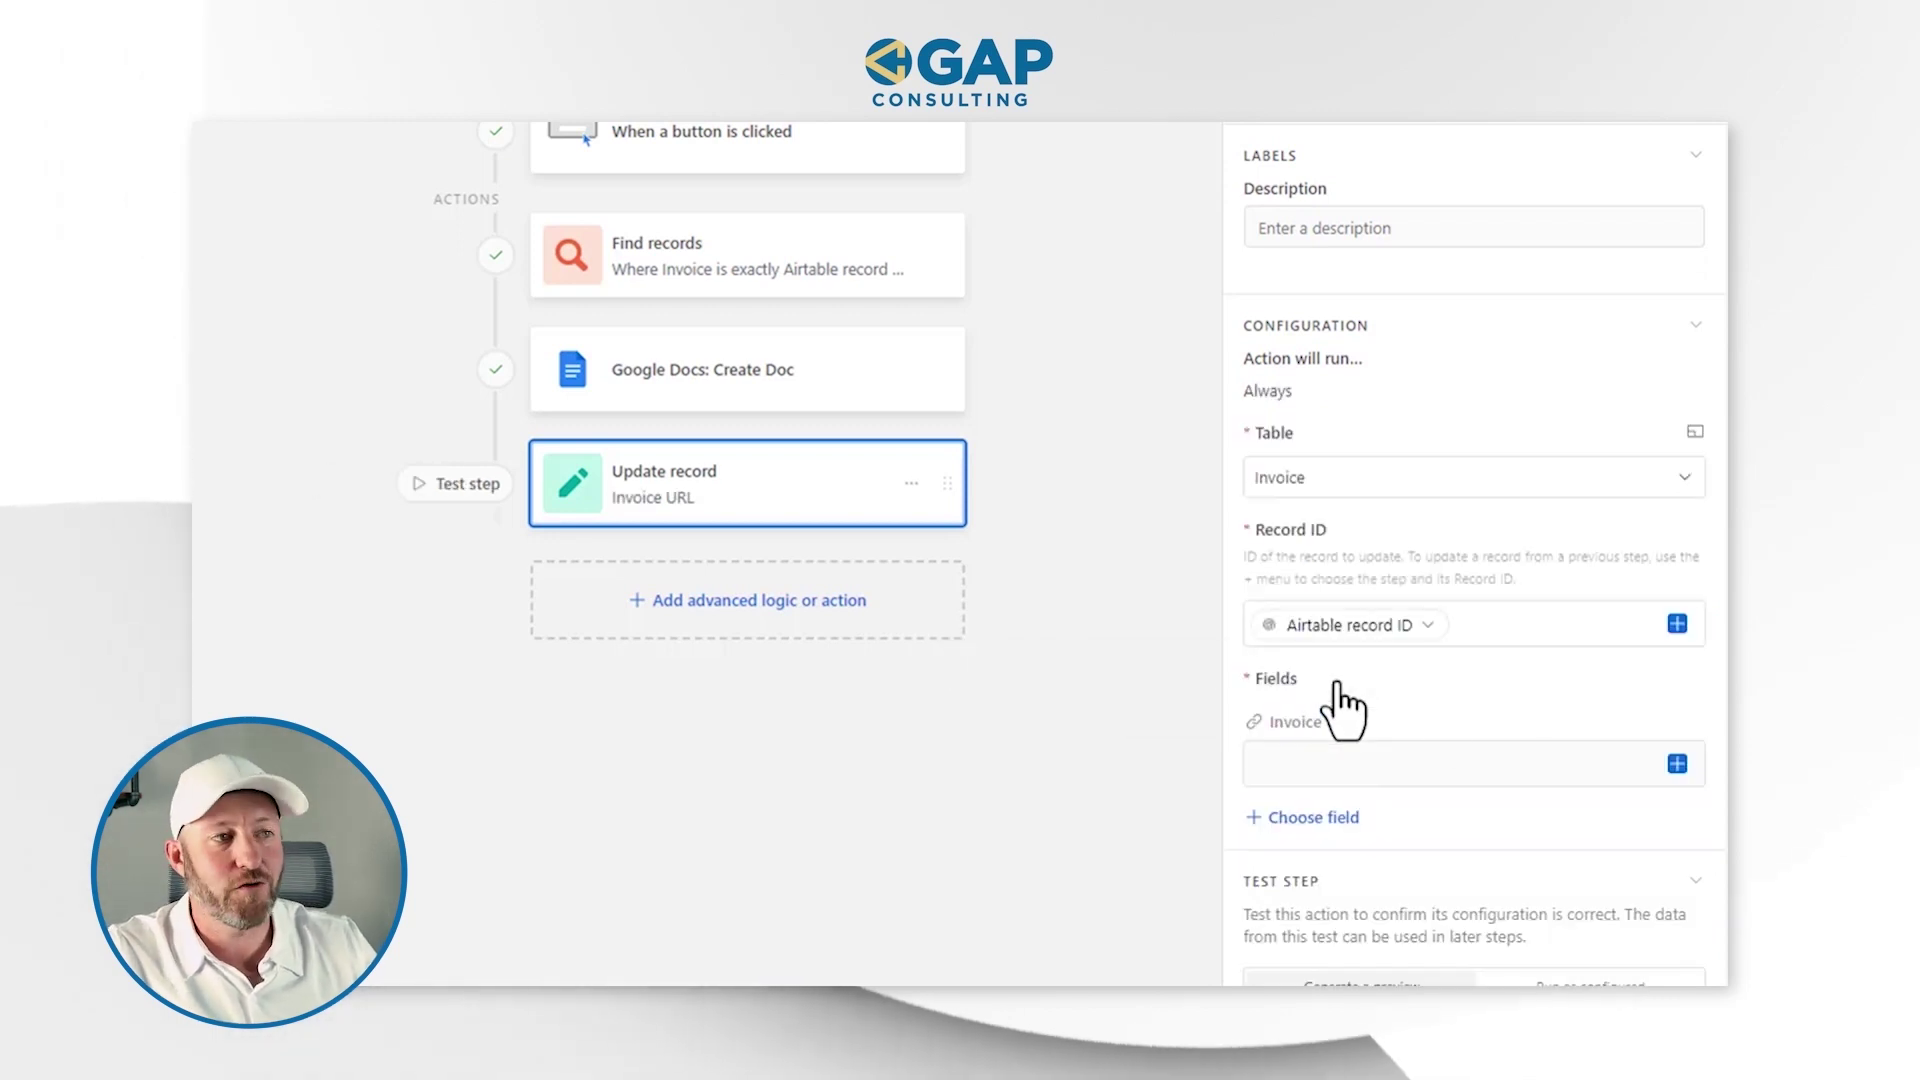
# Set the Invoice URL field of the Update record action to the File URL from the Google Docs Create Doc step
pyautogui.click(1672, 765)
pyautogui.click(1674, 767)
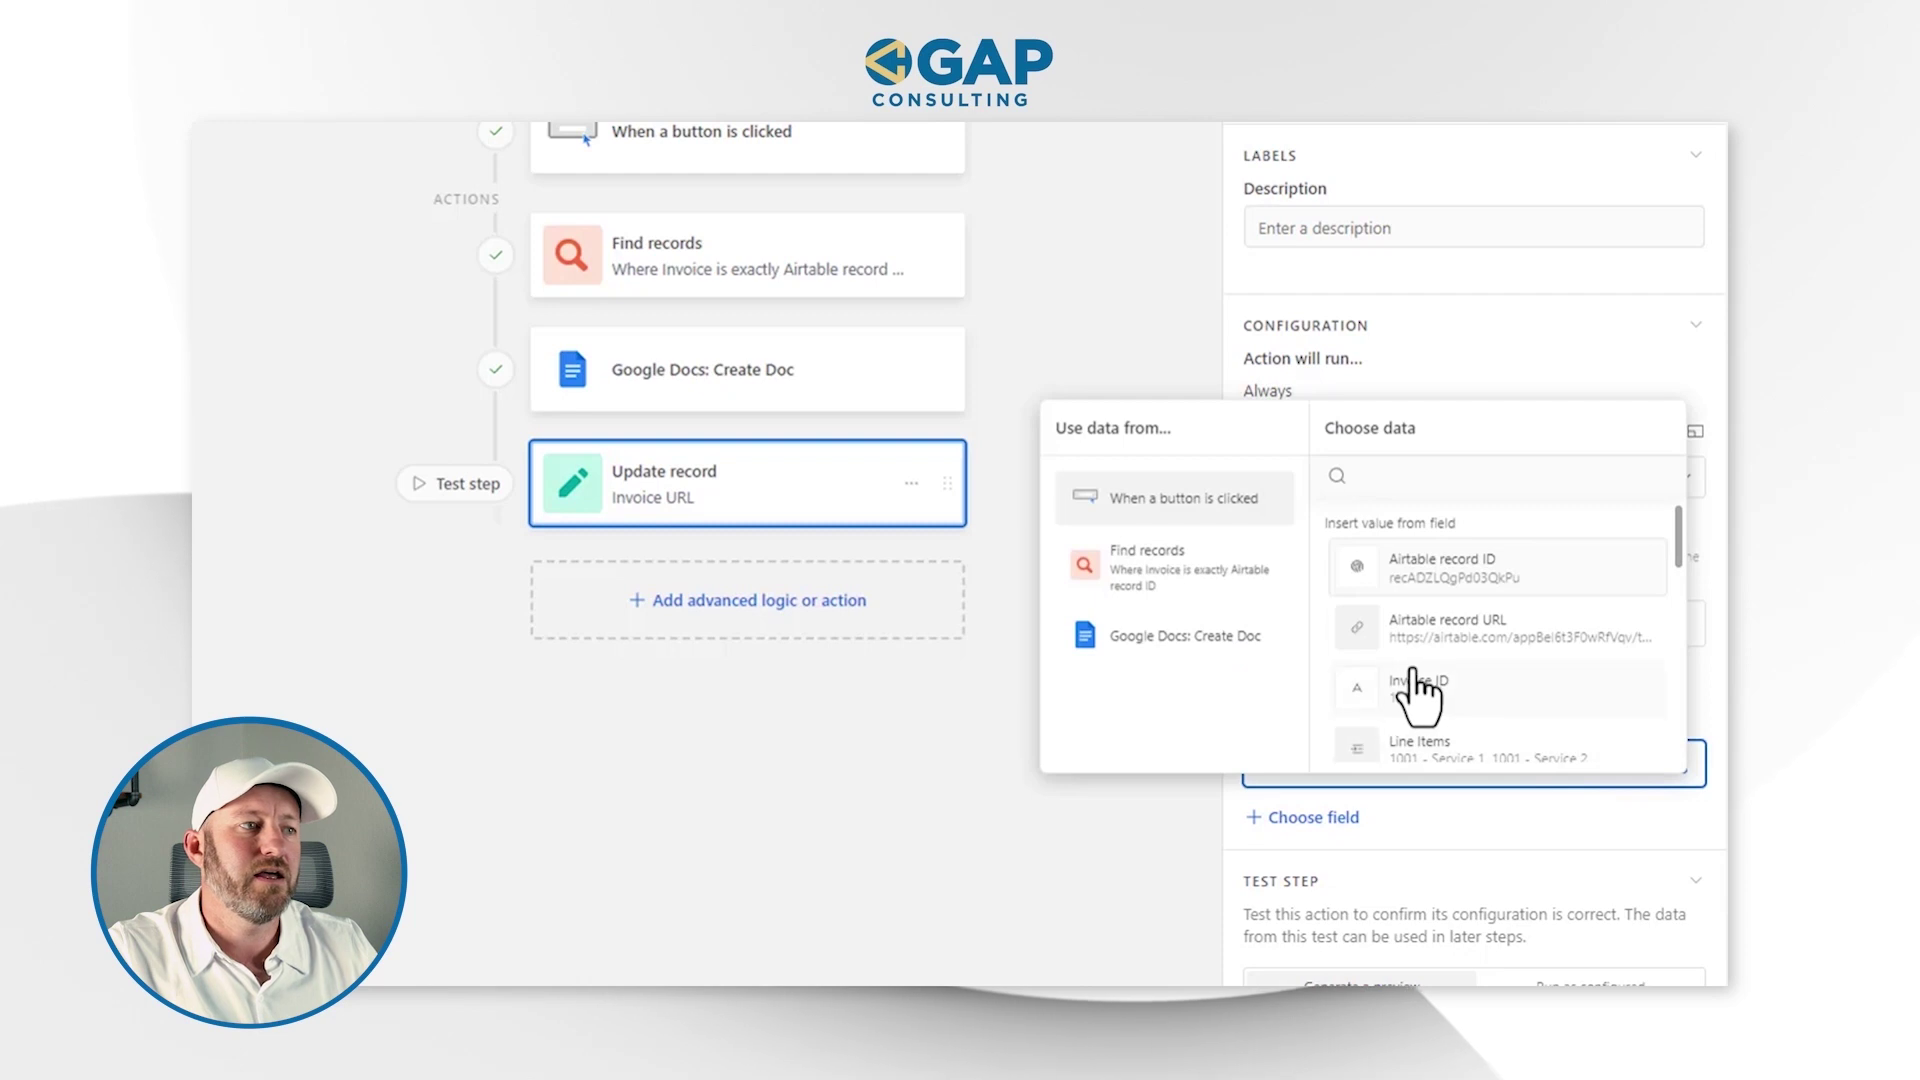
pyautogui.click(1134, 634)
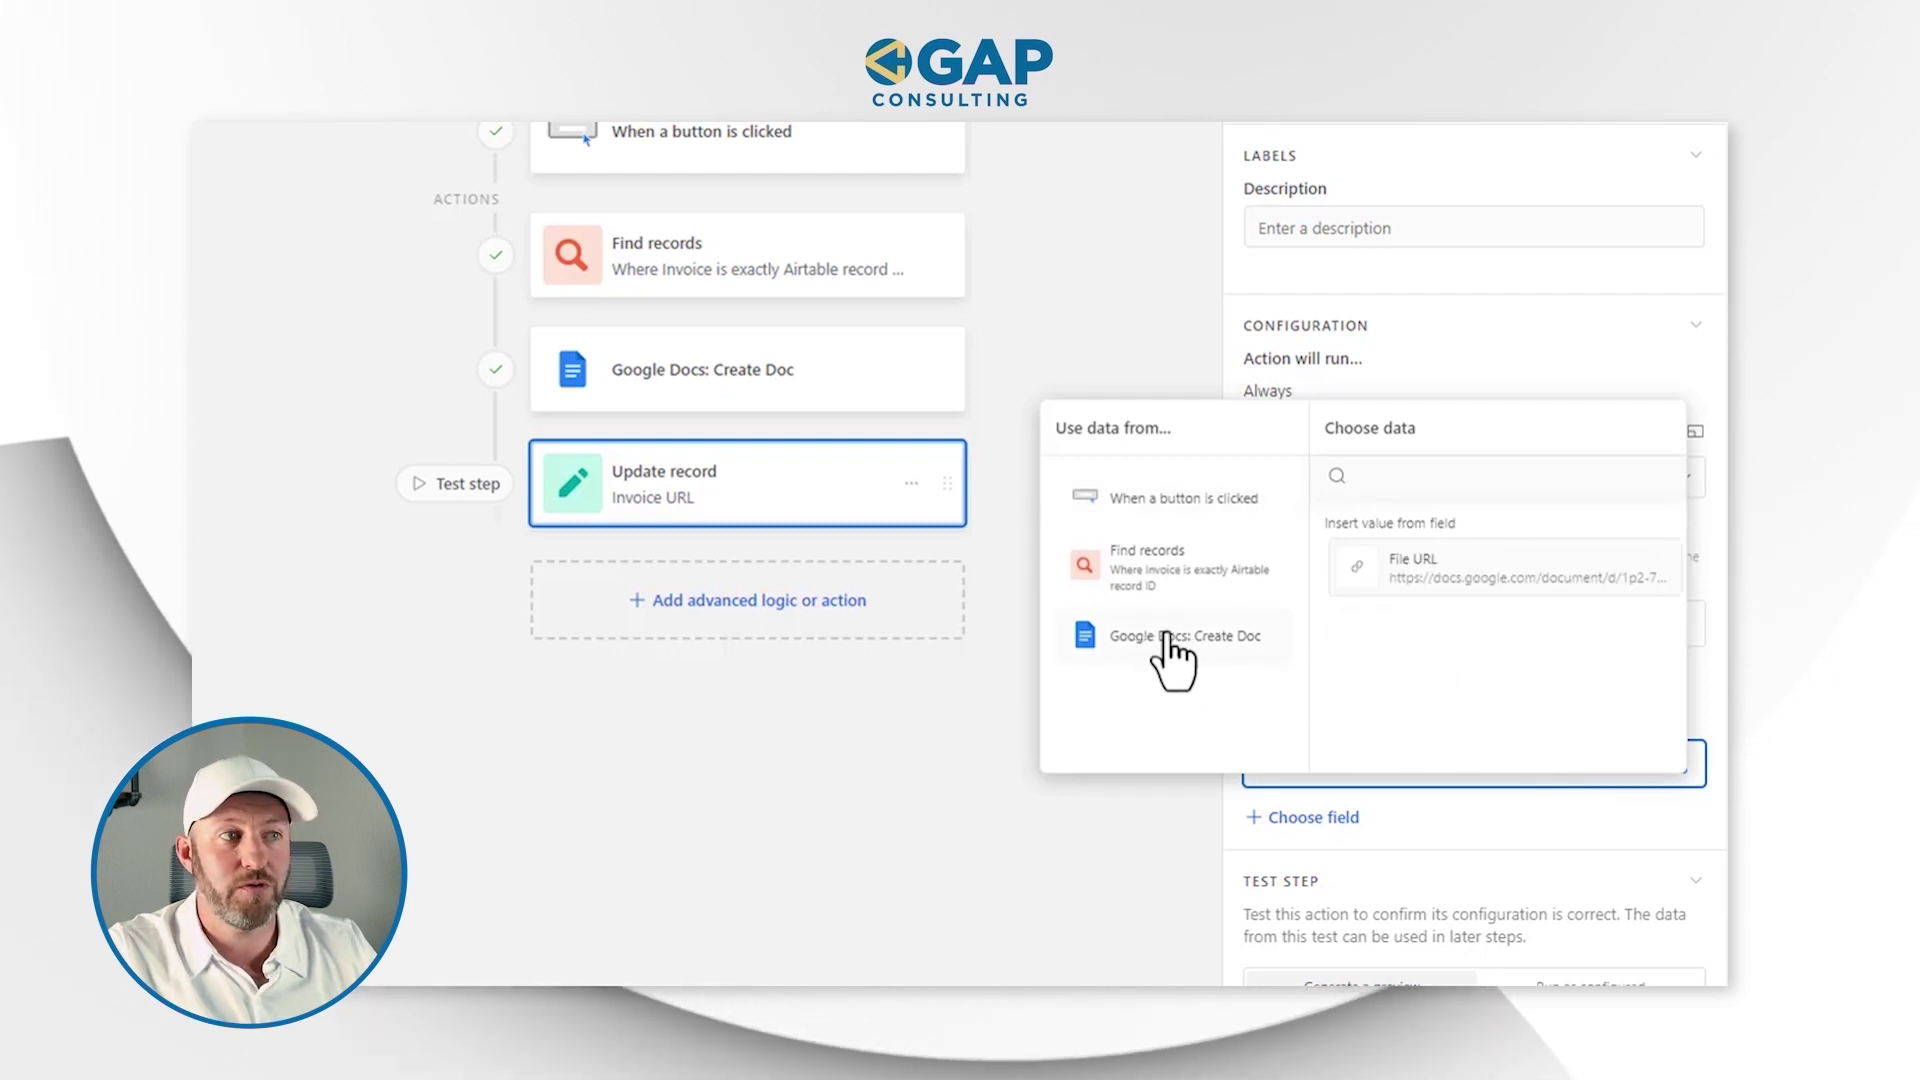
pyautogui.click(1448, 575)
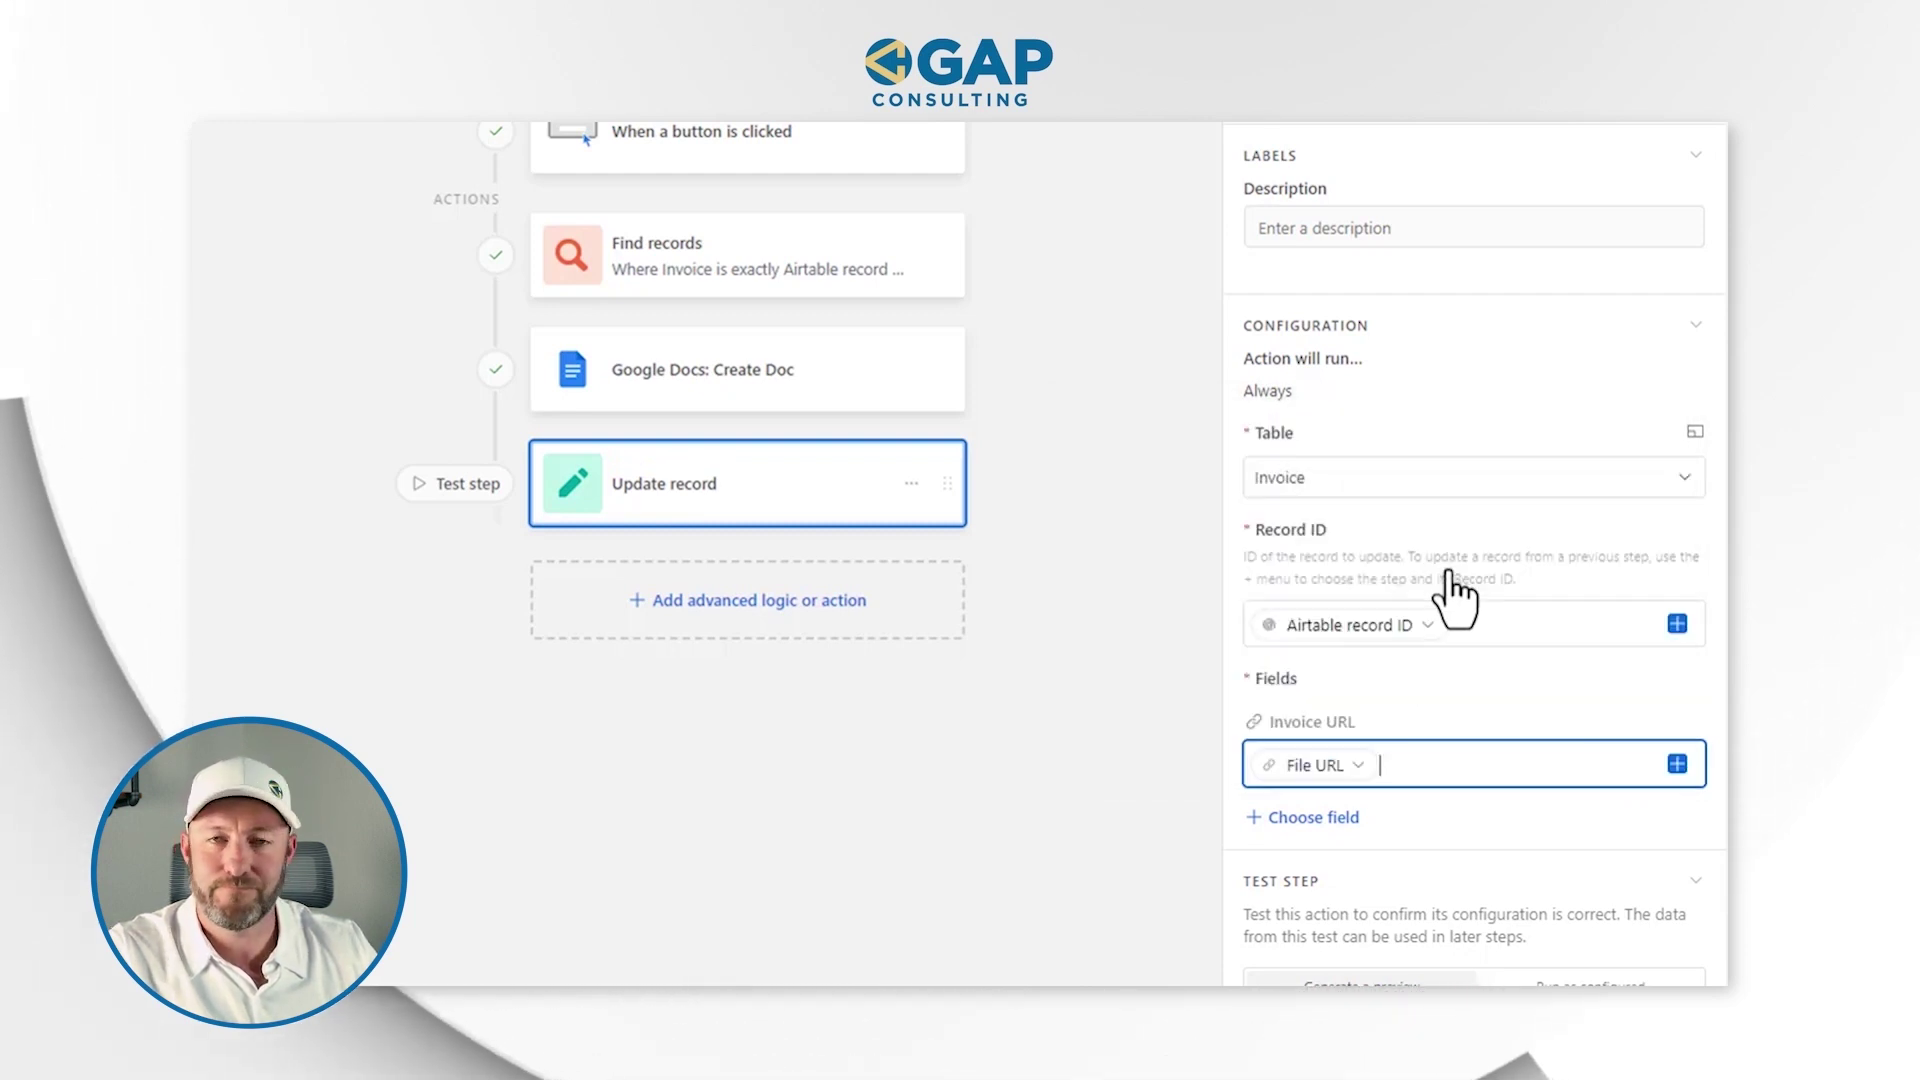
# Generate a test preview of the Update record action, review it and switch the Create Google Doc automation on
pyautogui.scroll(-2, 1444, 621)
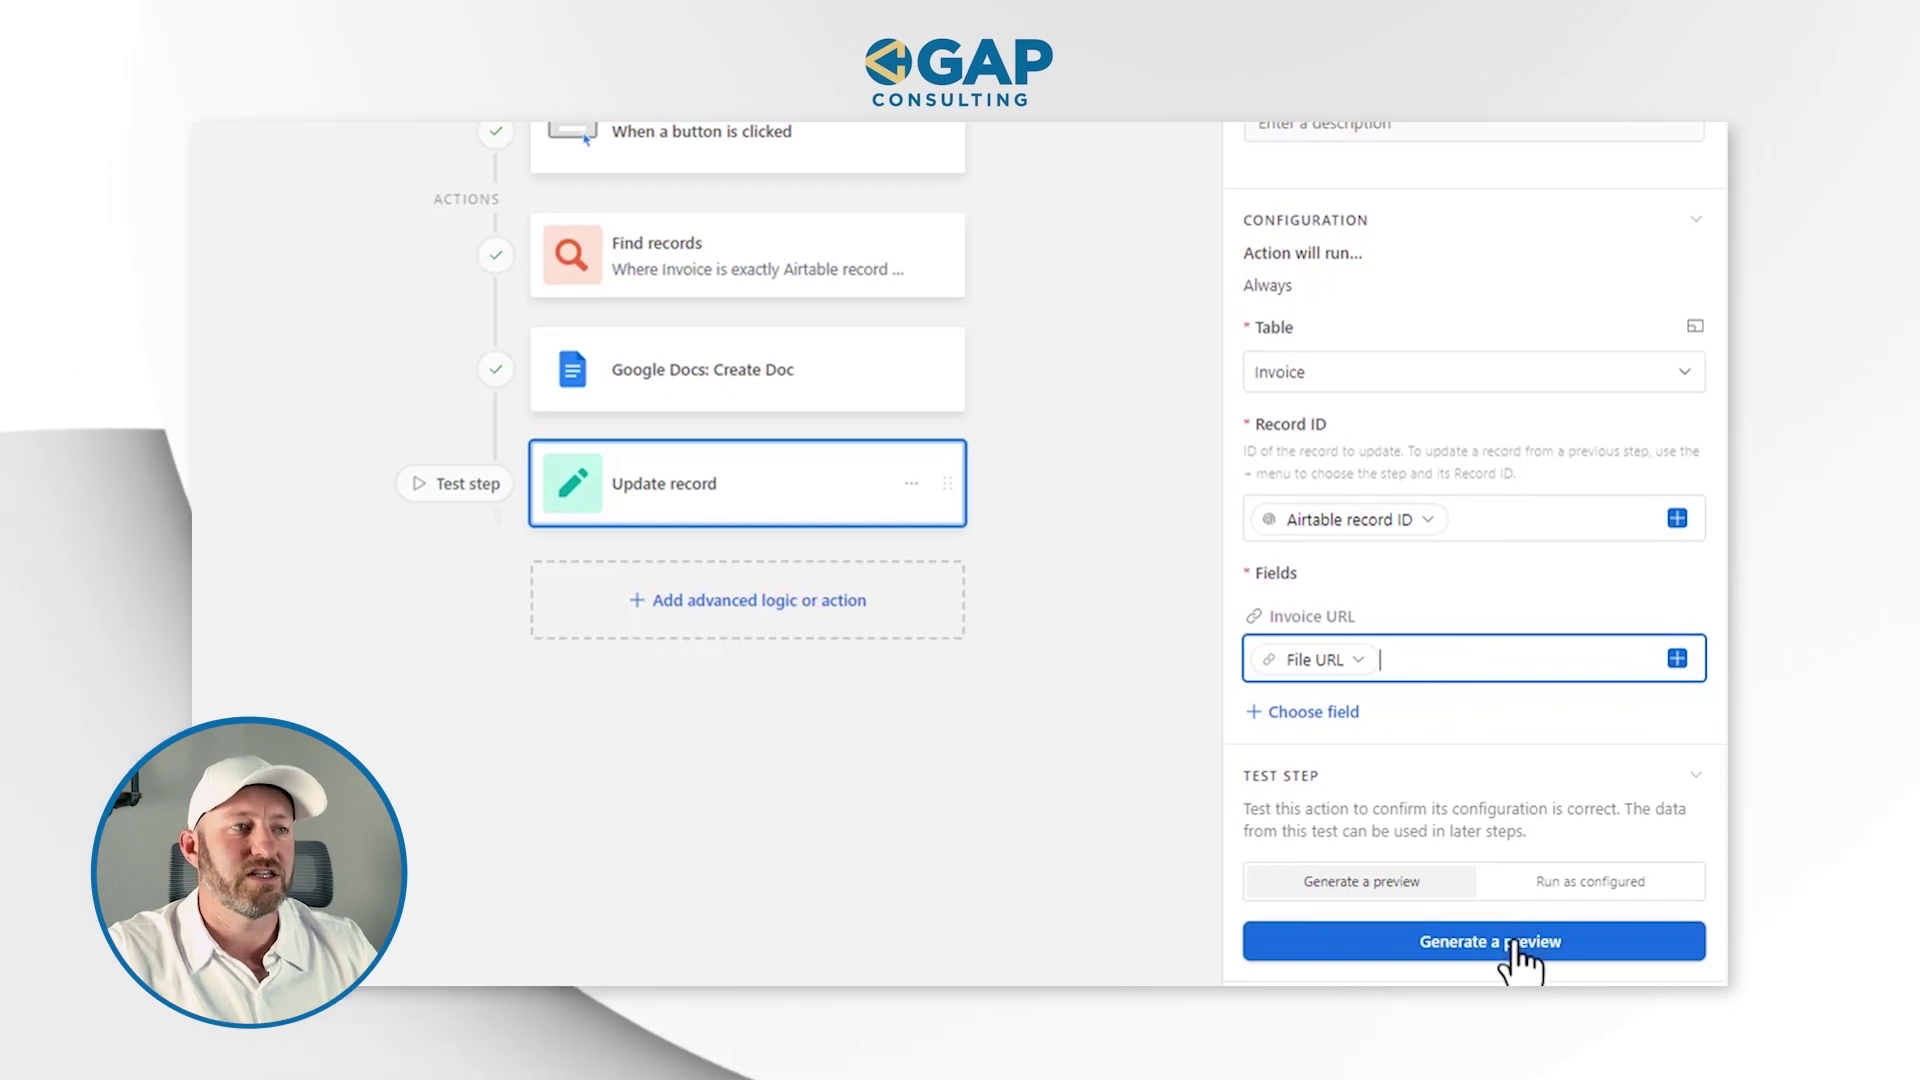
pyautogui.click(1513, 955)
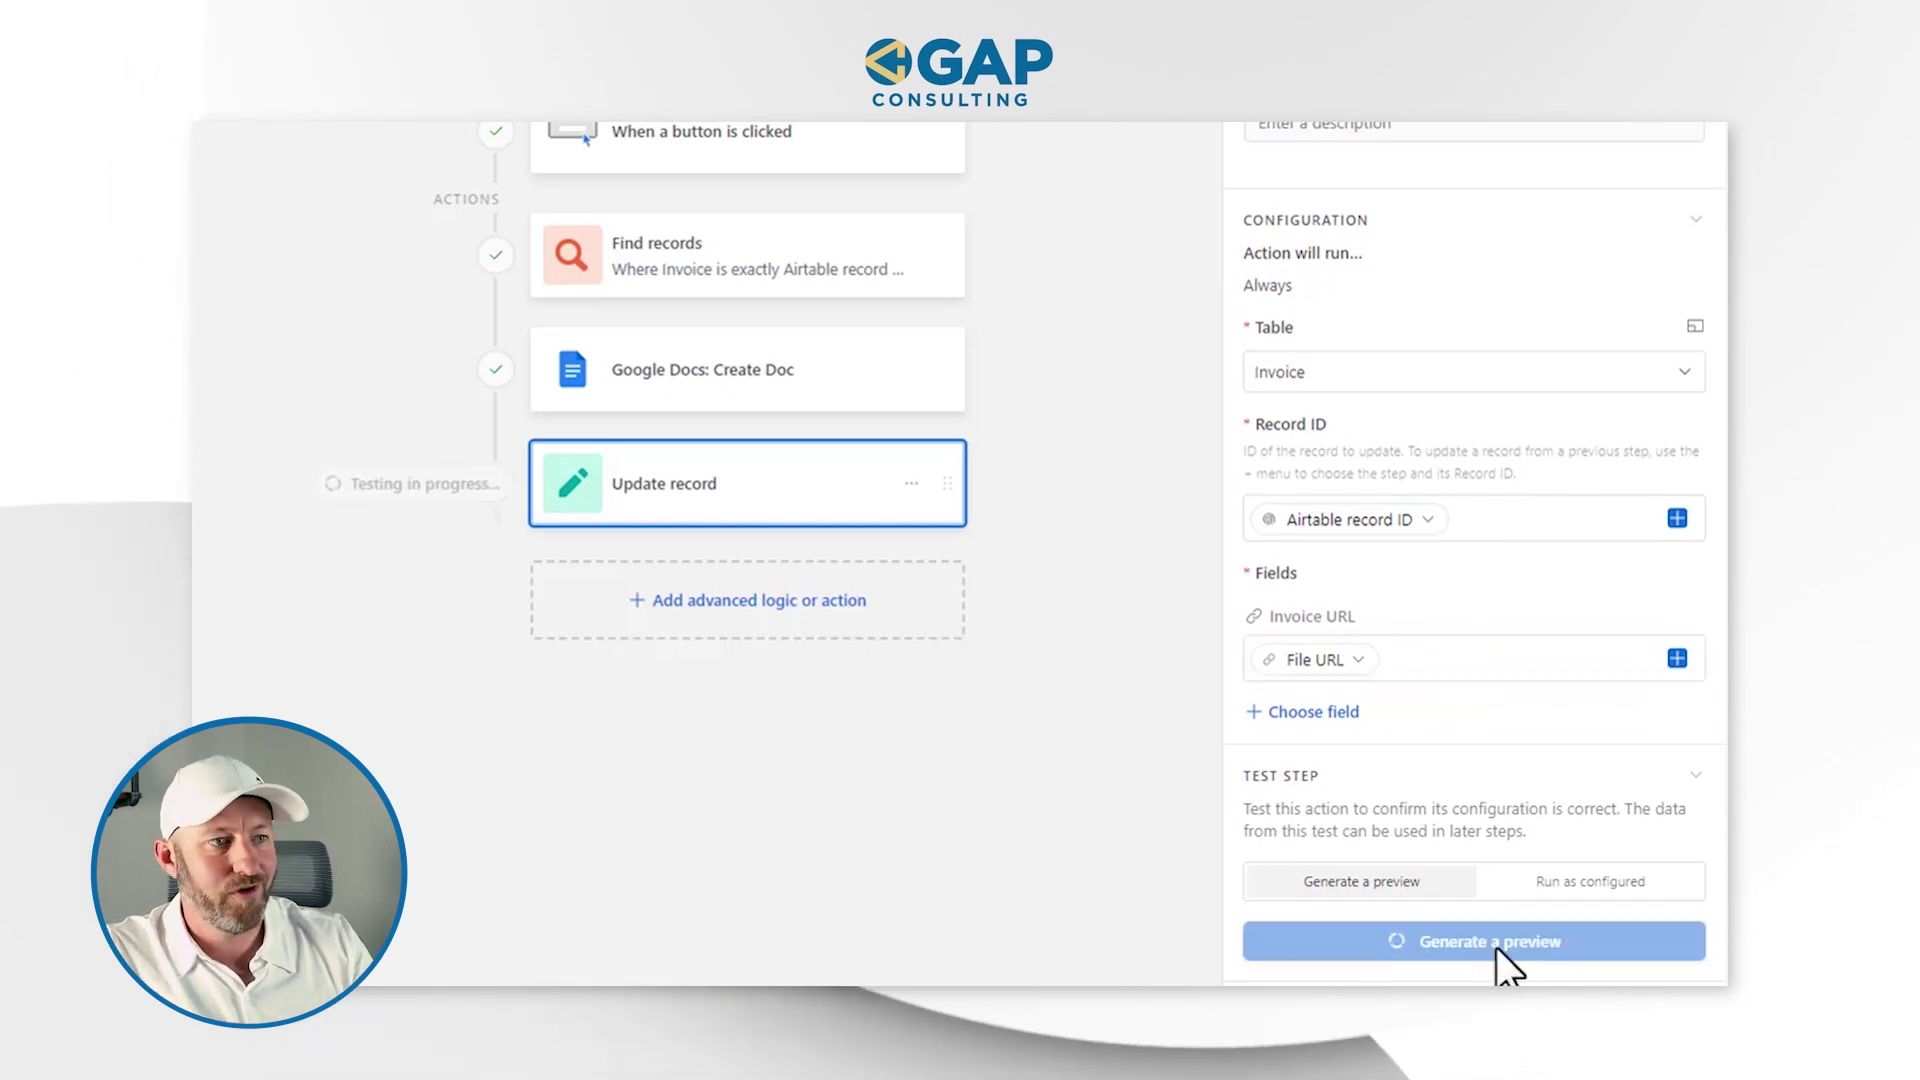
pyautogui.scroll(-5, 970, 600)
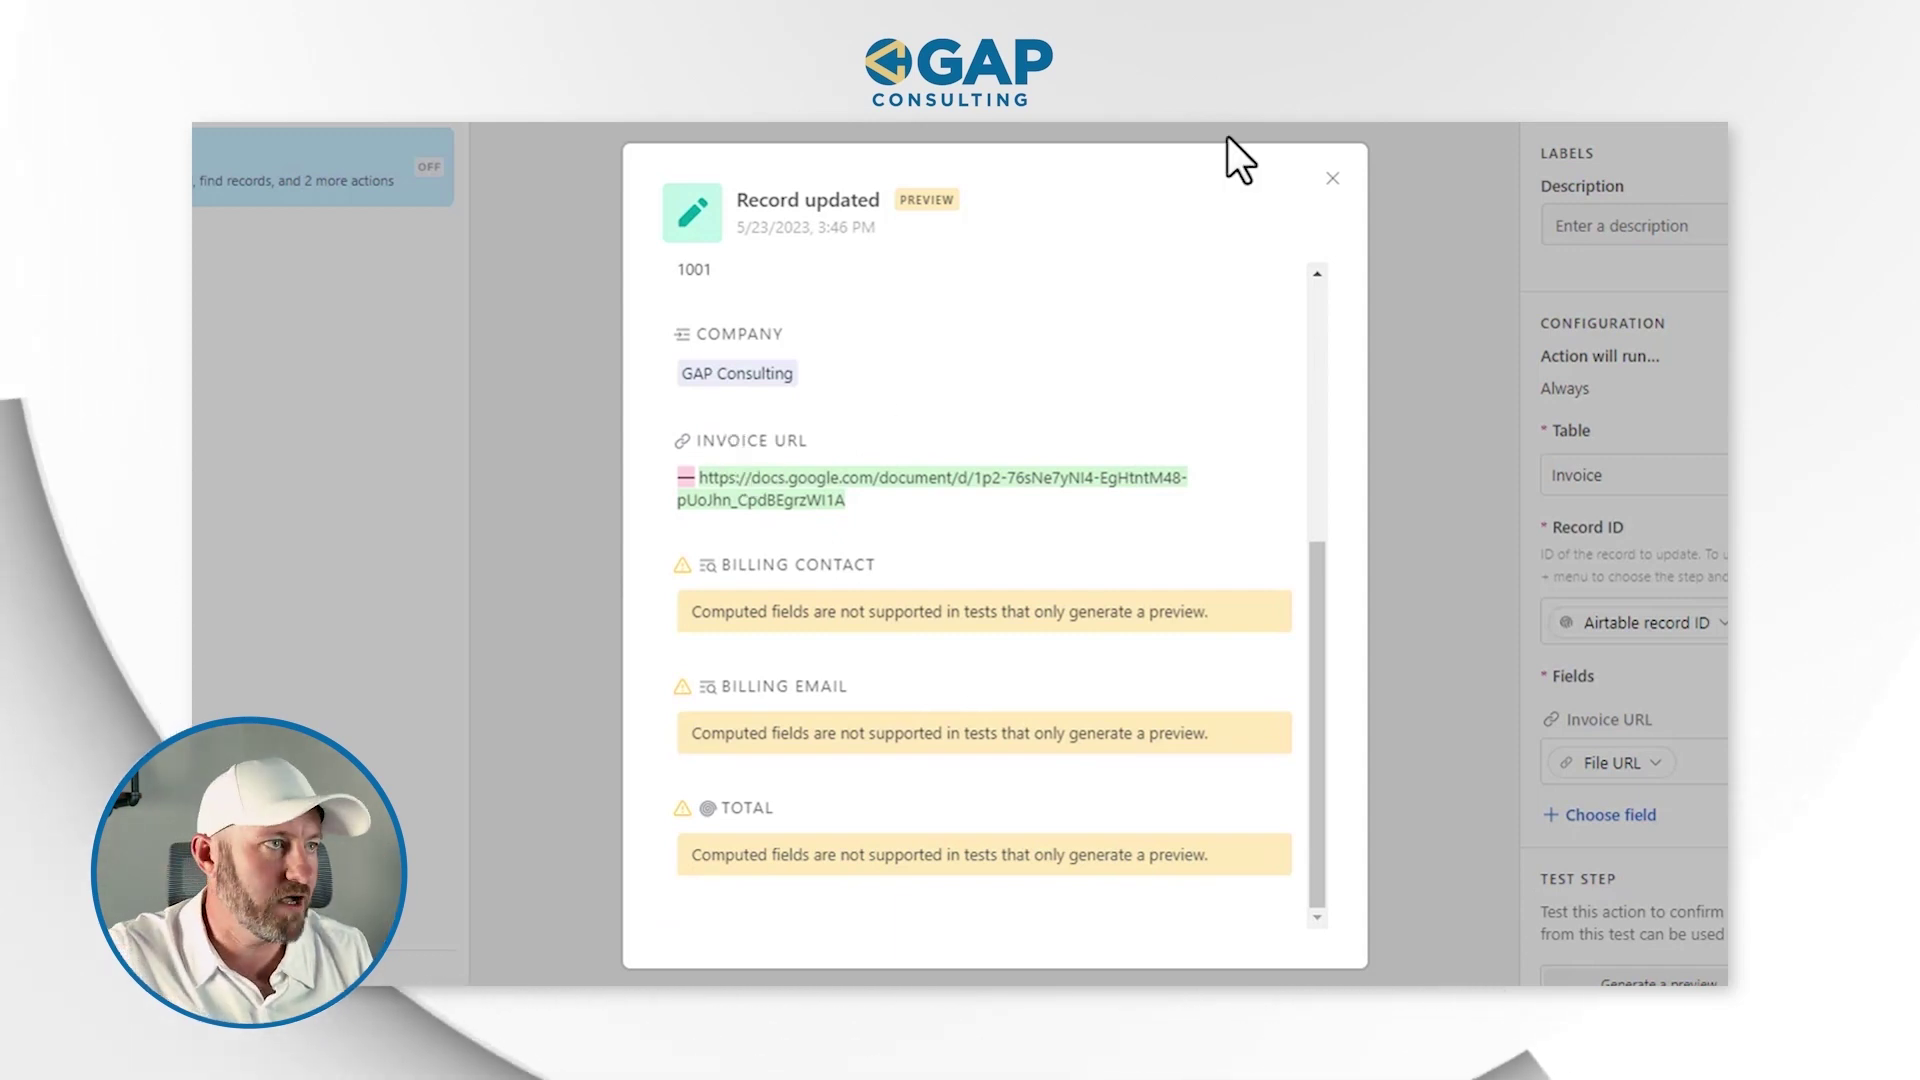
pyautogui.click(1333, 180)
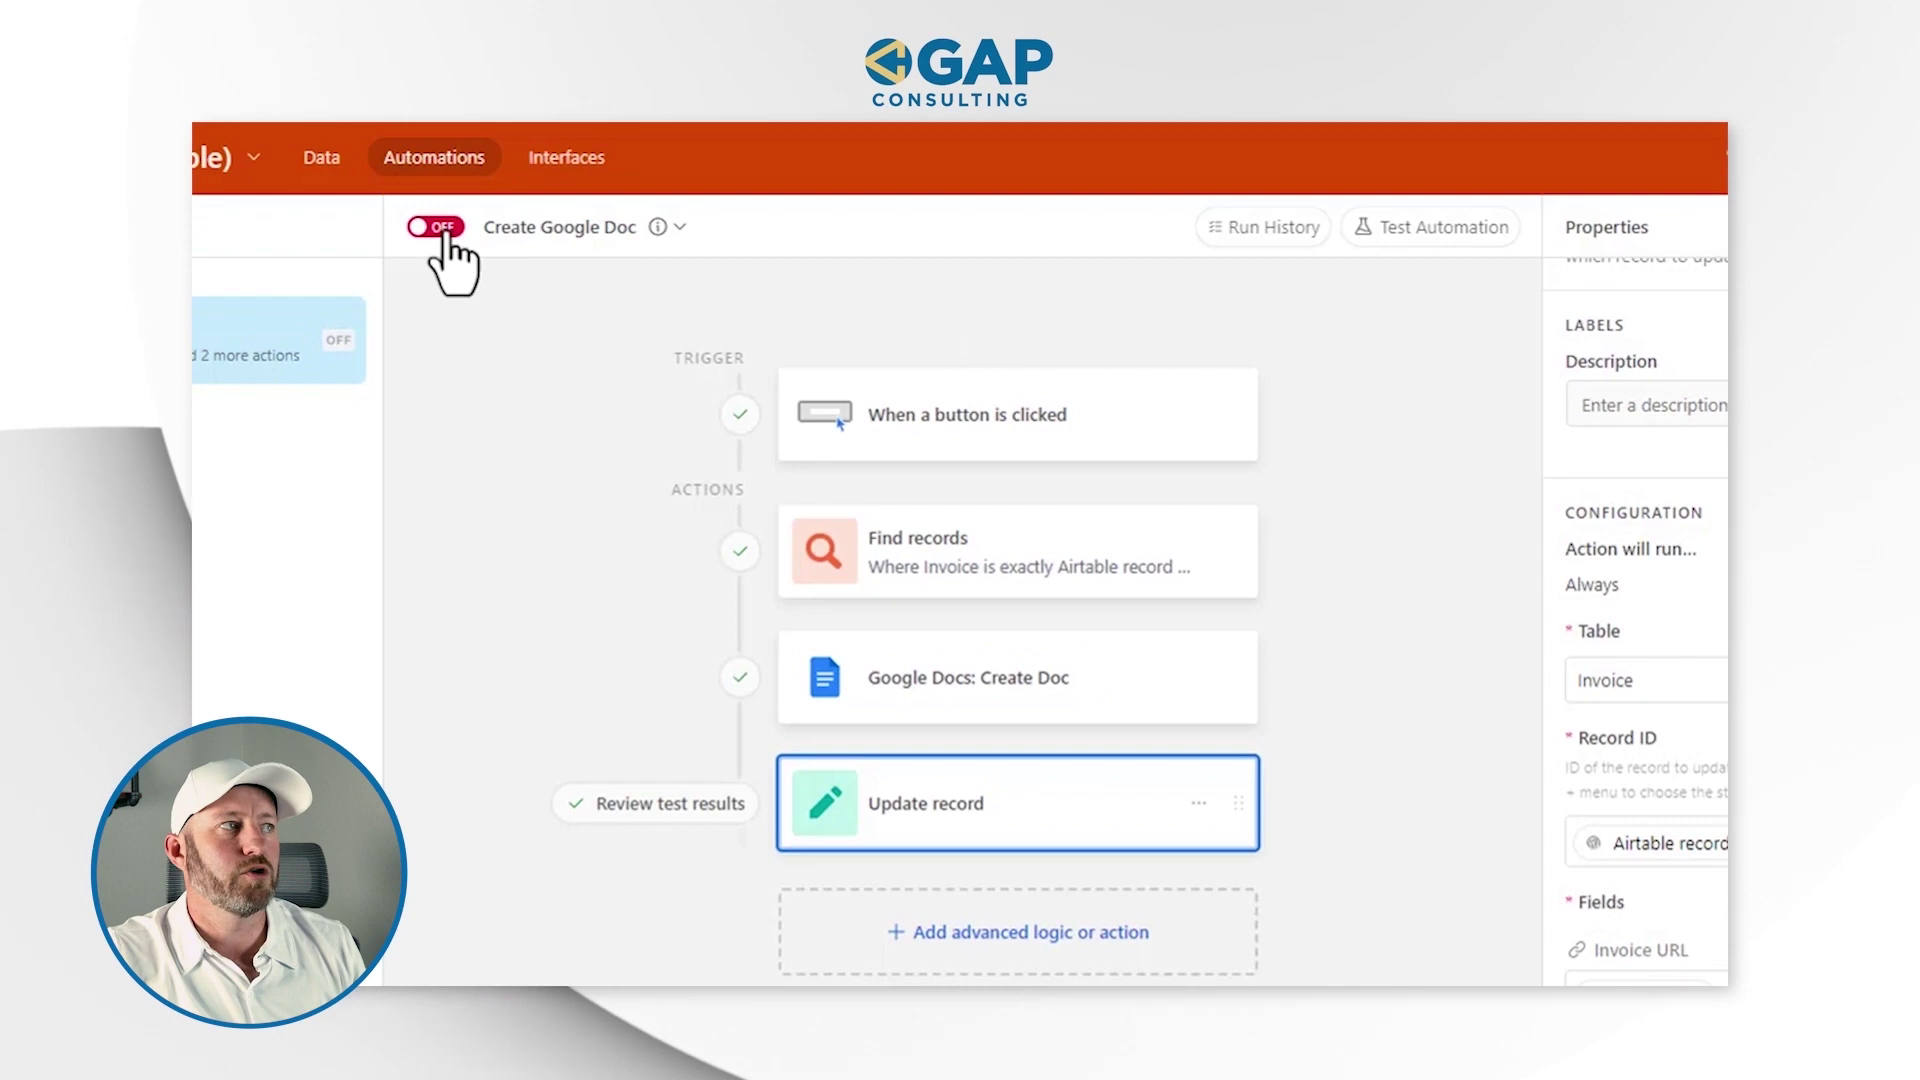
pyautogui.click(440, 228)
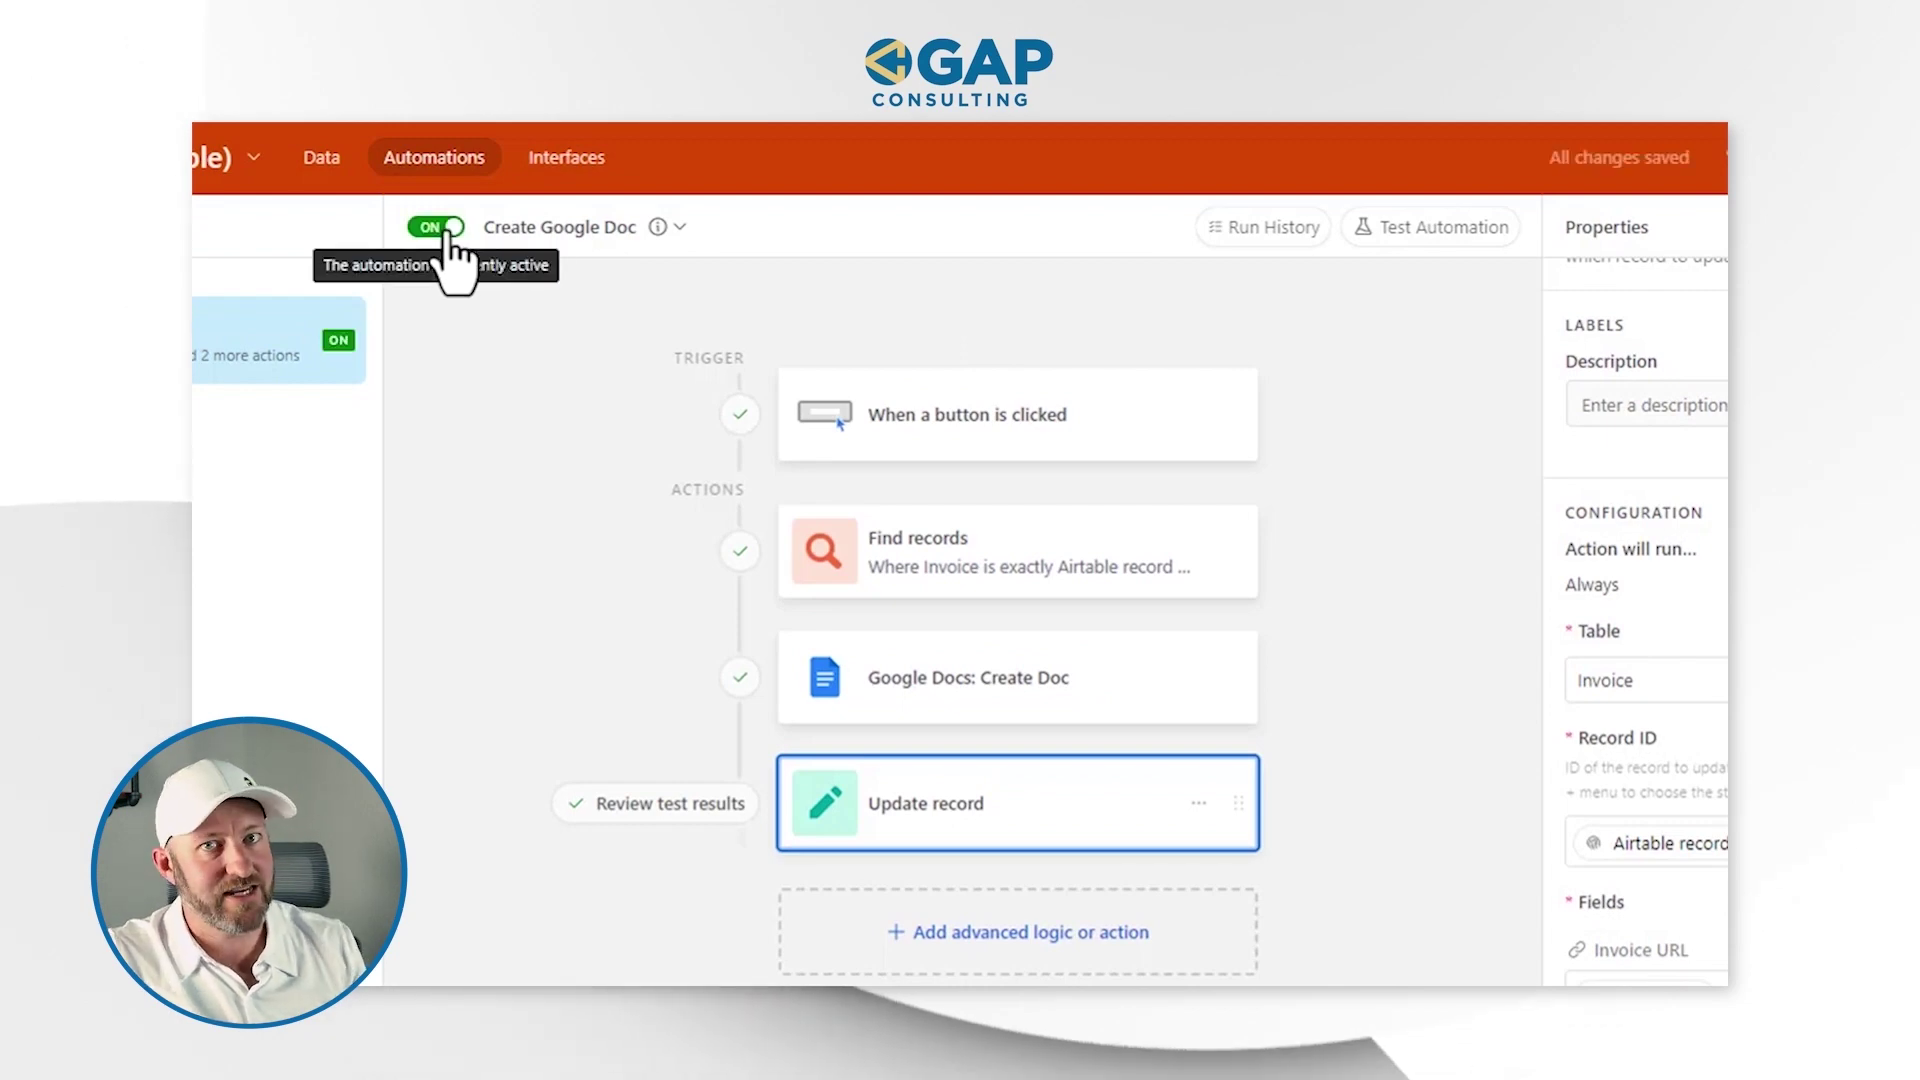
# Add the Invoice URL field to the invoice interface page beside Total, below the date fields, and widen it
pyautogui.click(549, 160)
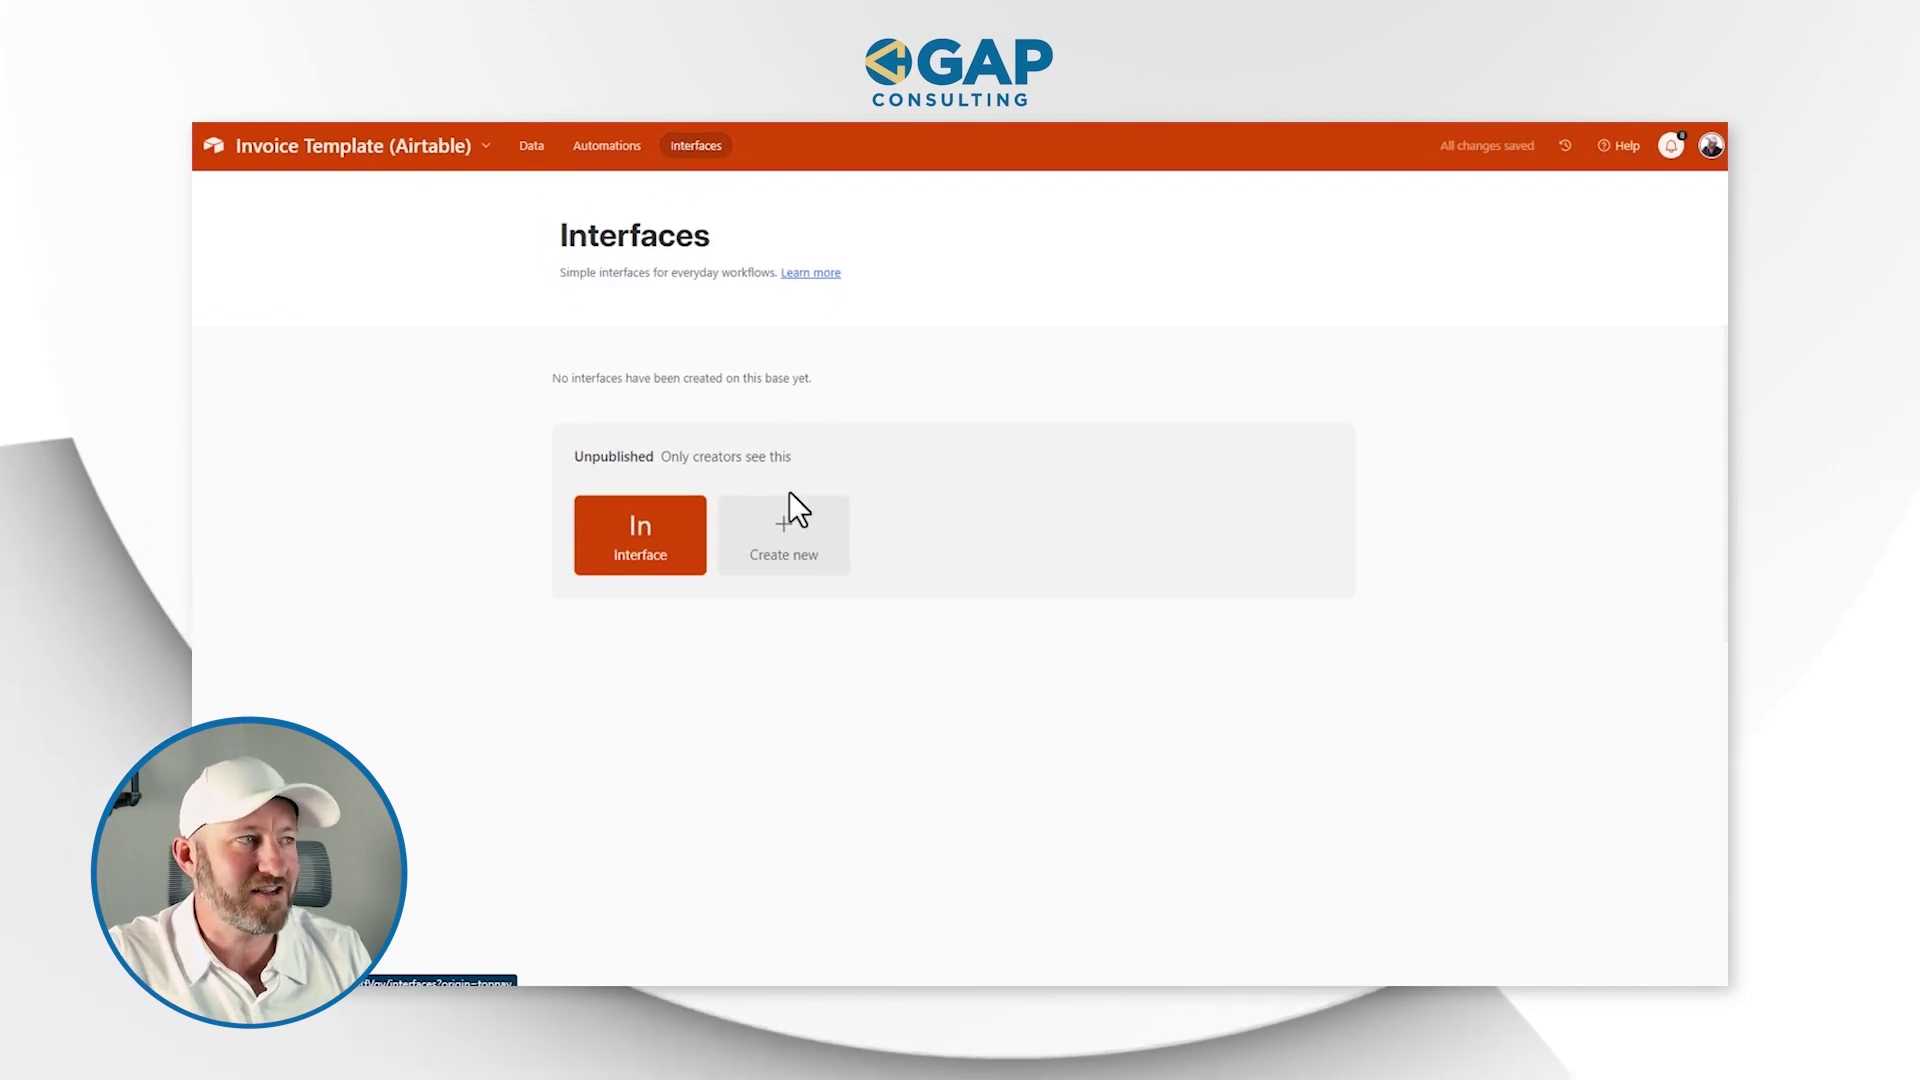
pyautogui.click(633, 555)
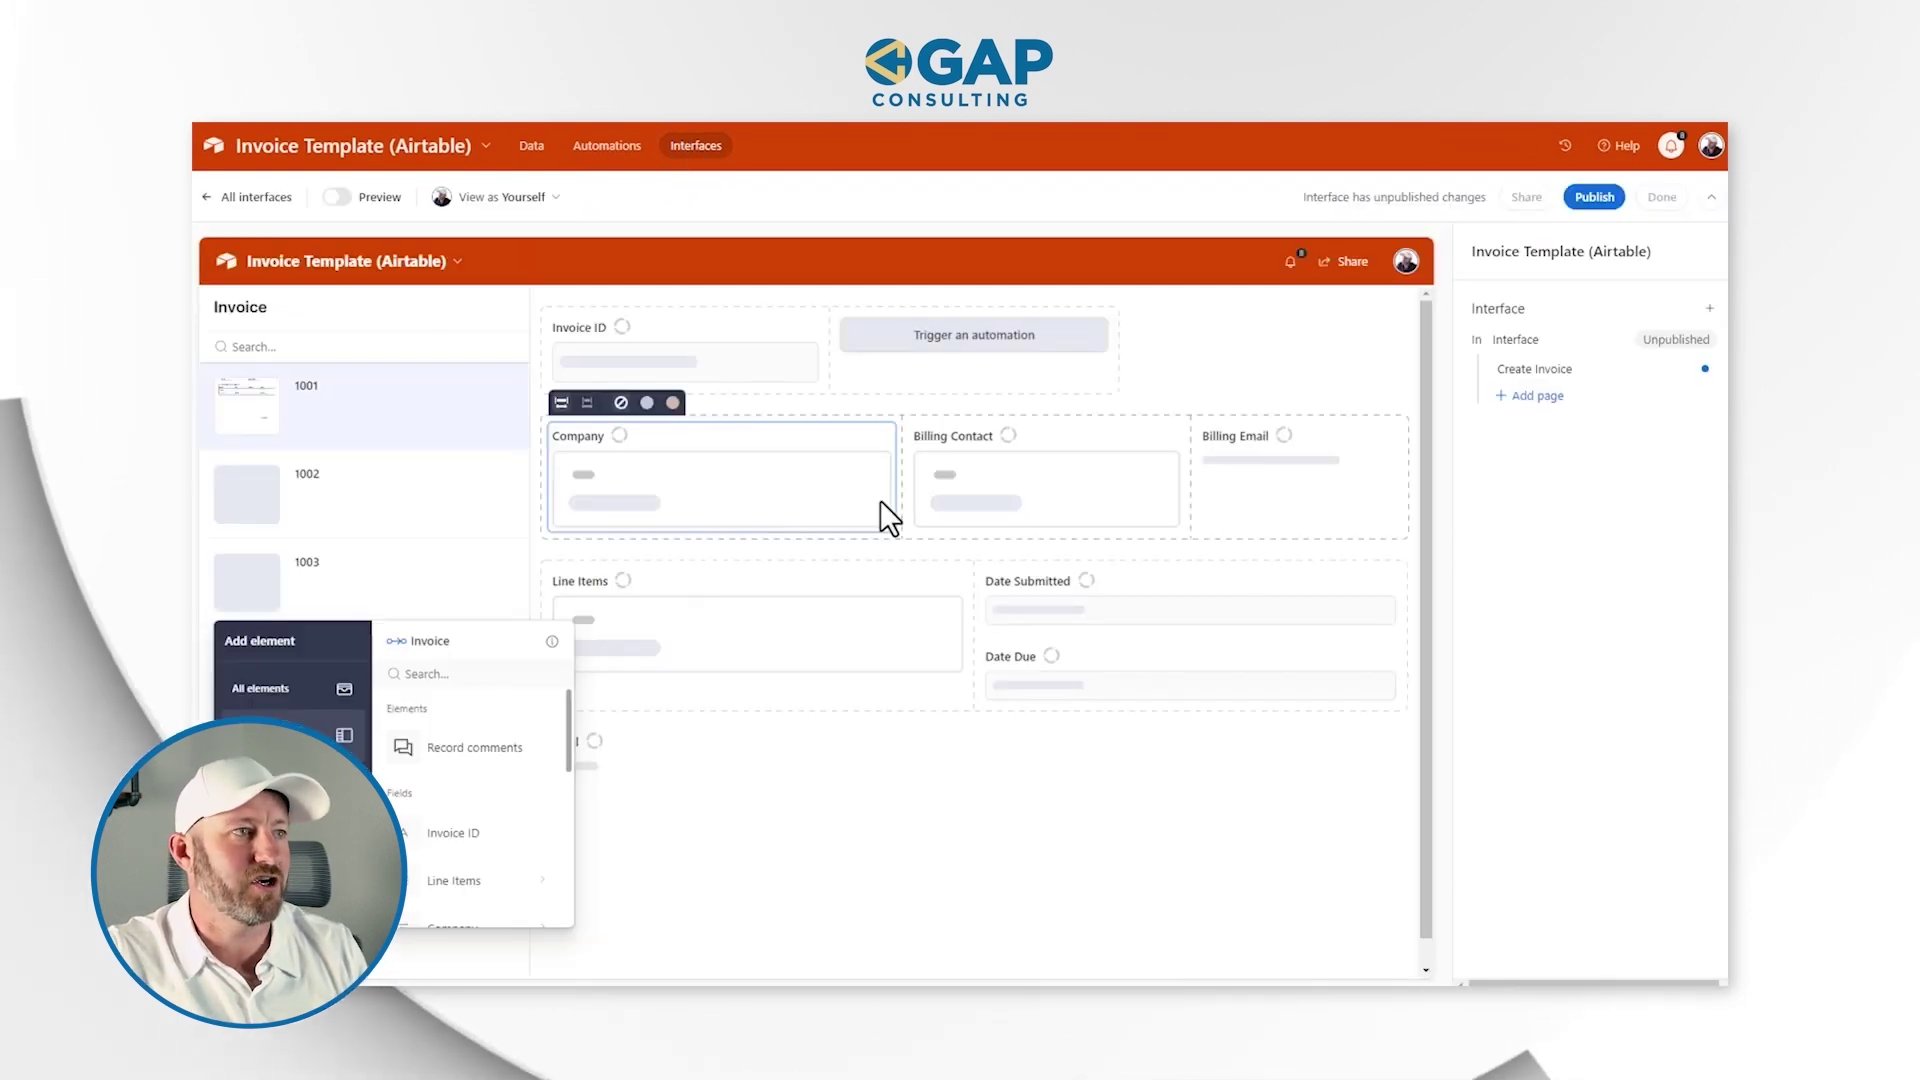
pyautogui.scroll(-5, 481, 825)
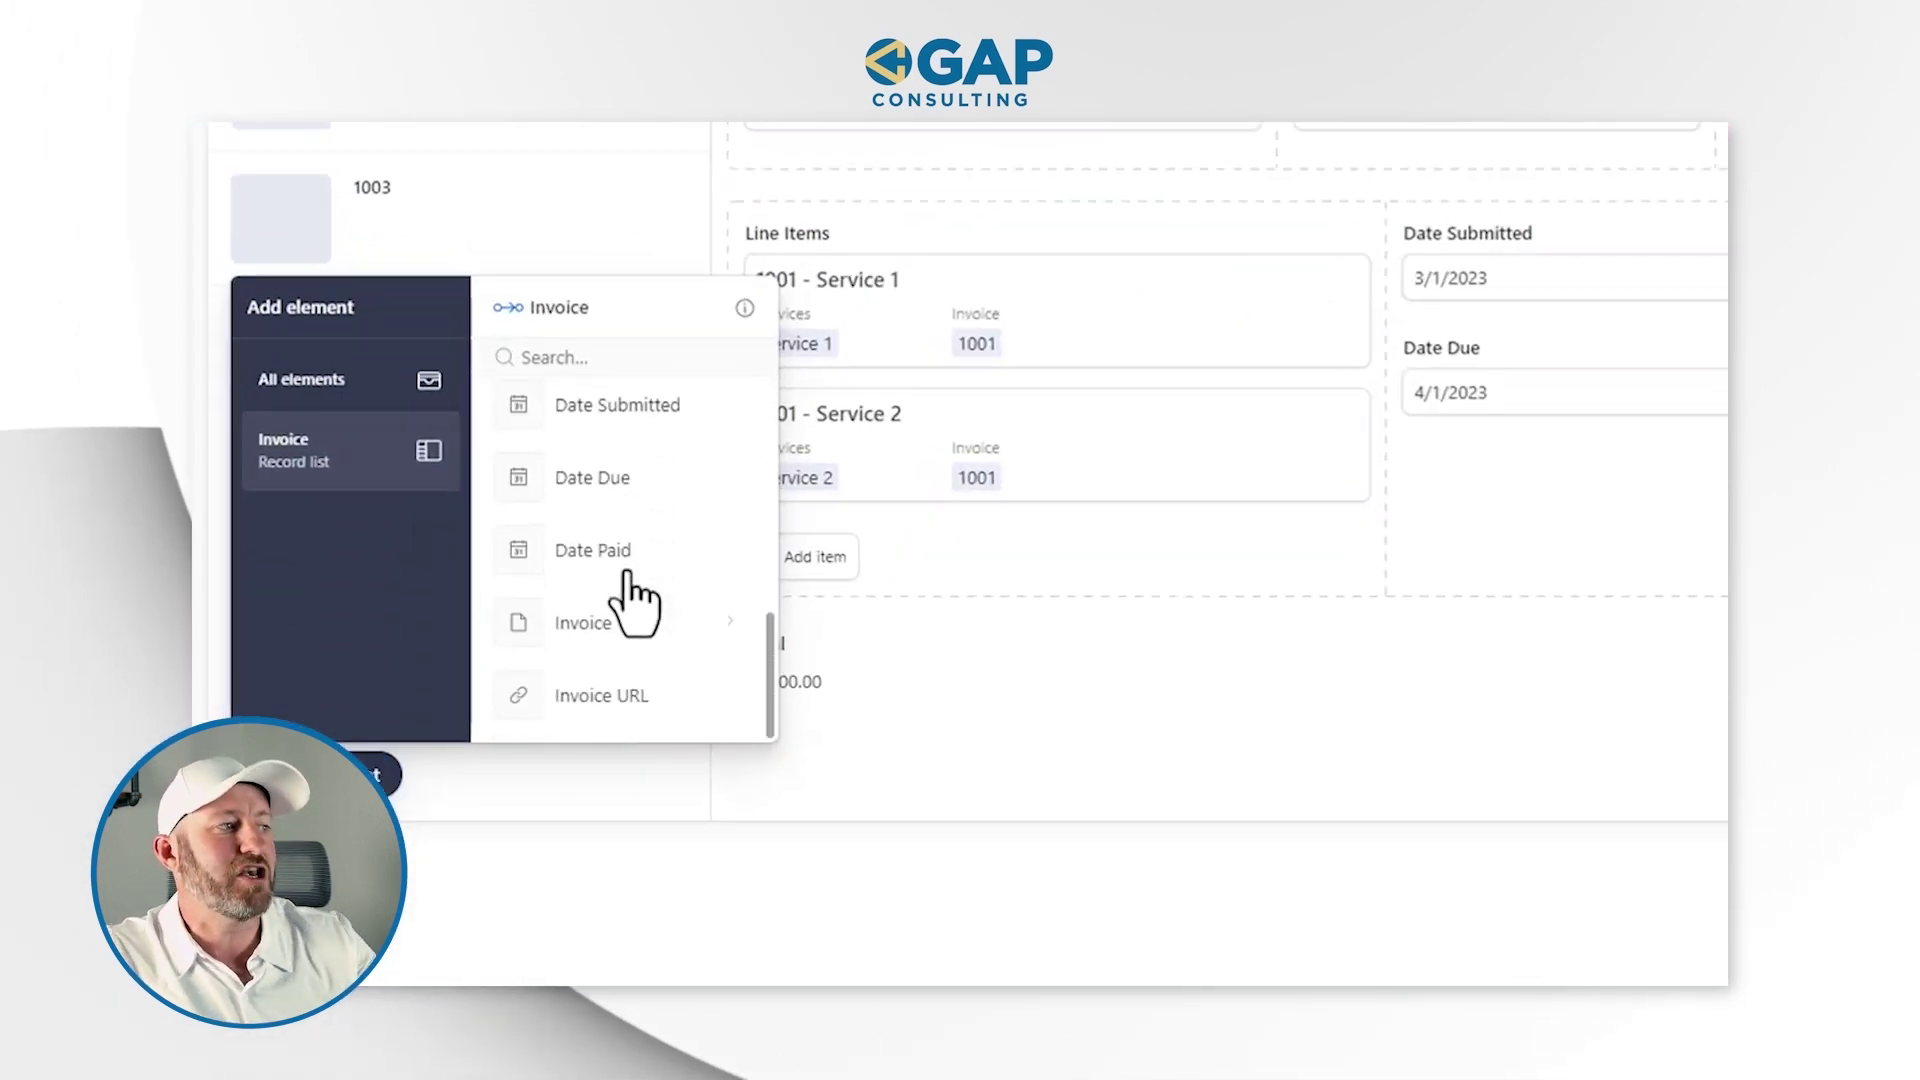
pyautogui.moveTo(603, 712); pyautogui.dragTo(1716, 703)
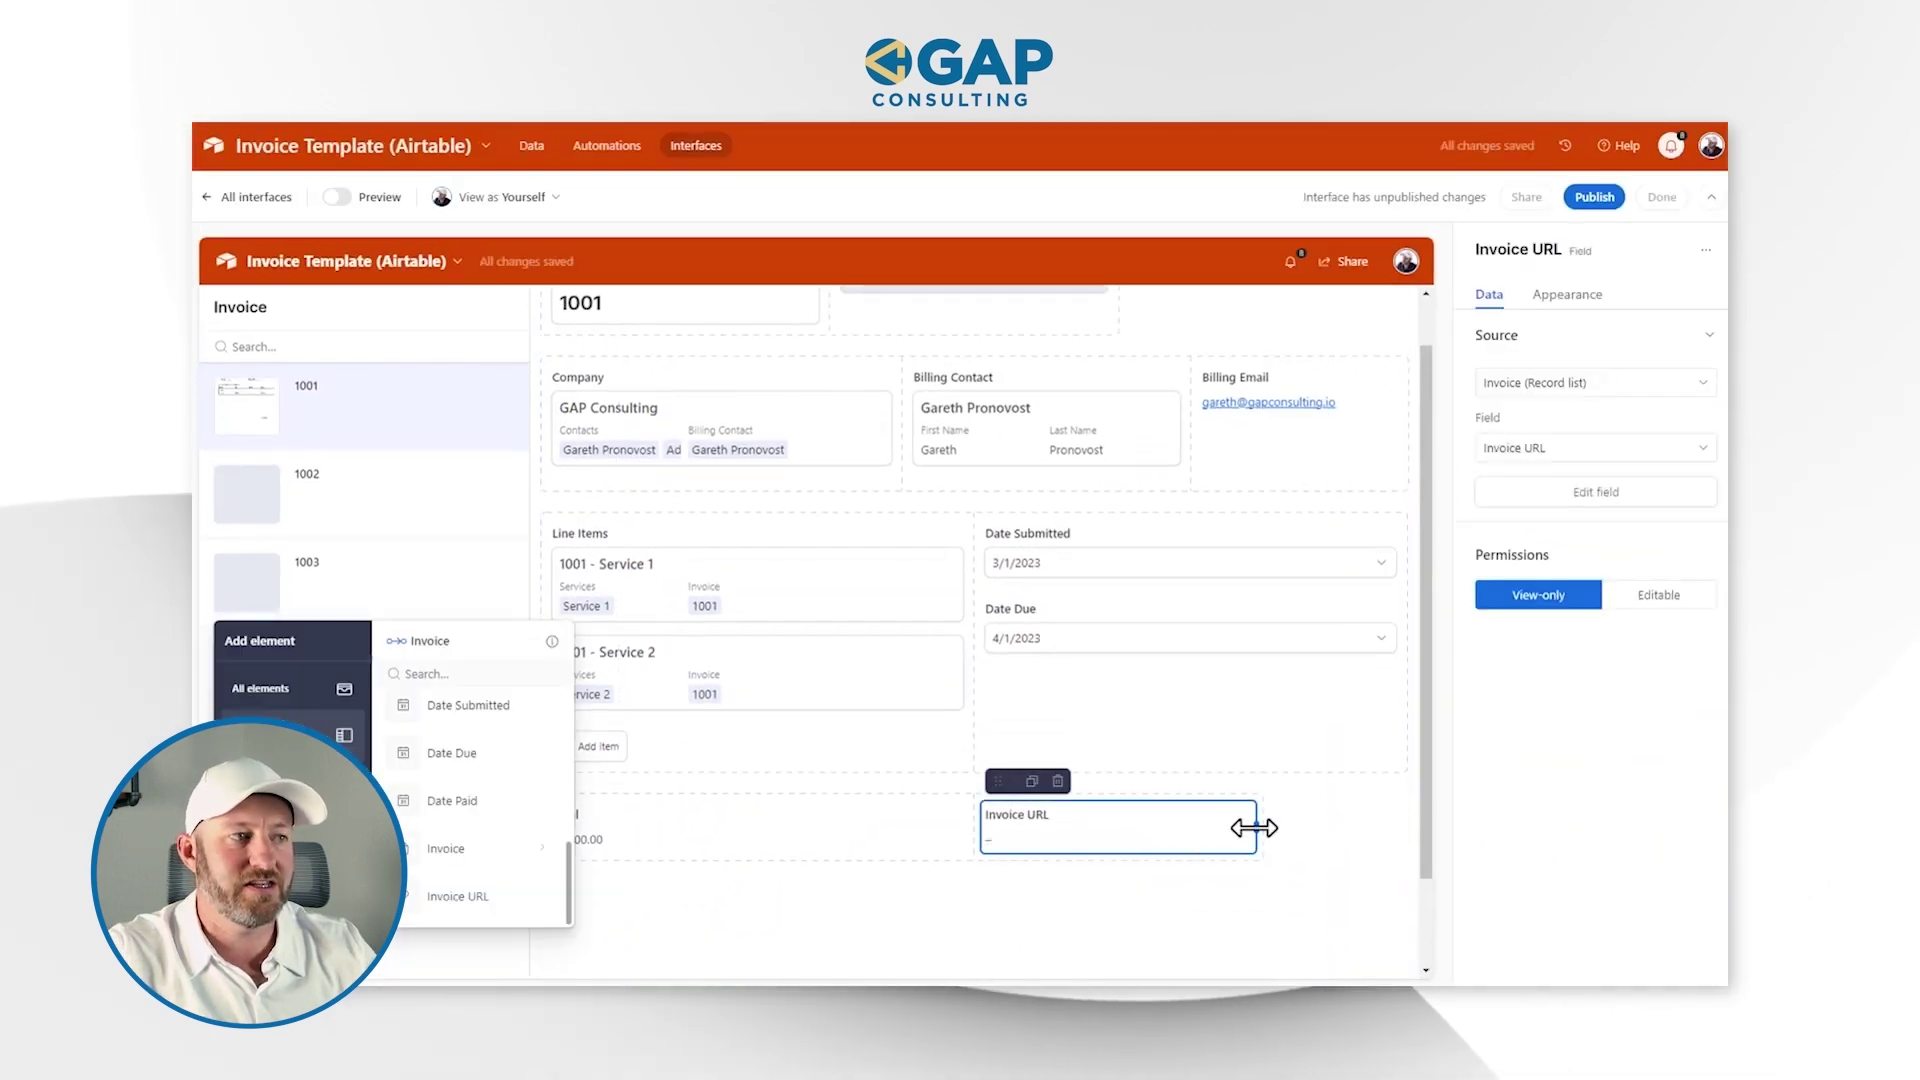
pyautogui.moveTo(1254, 828); pyautogui.dragTo(1361, 828)
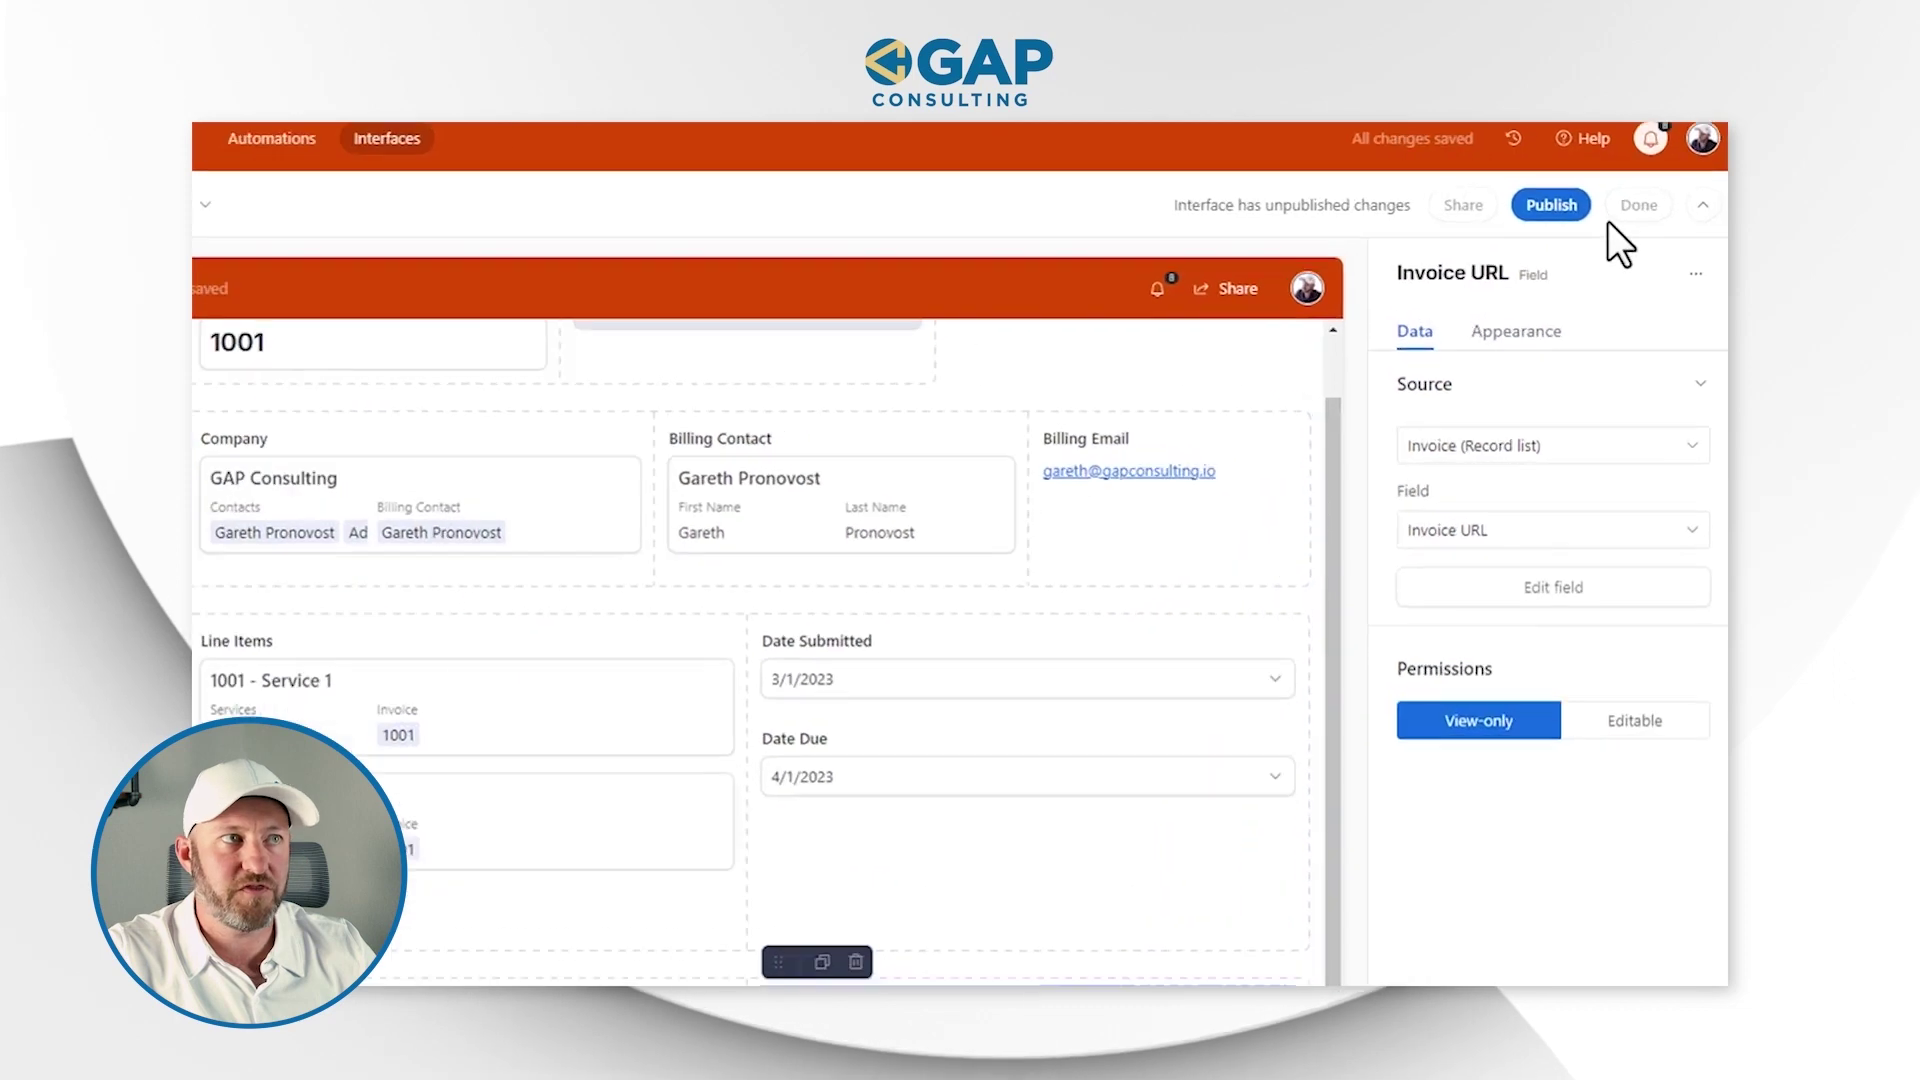
# Publish the interface without sharing it with existing users
pyautogui.click(1596, 202)
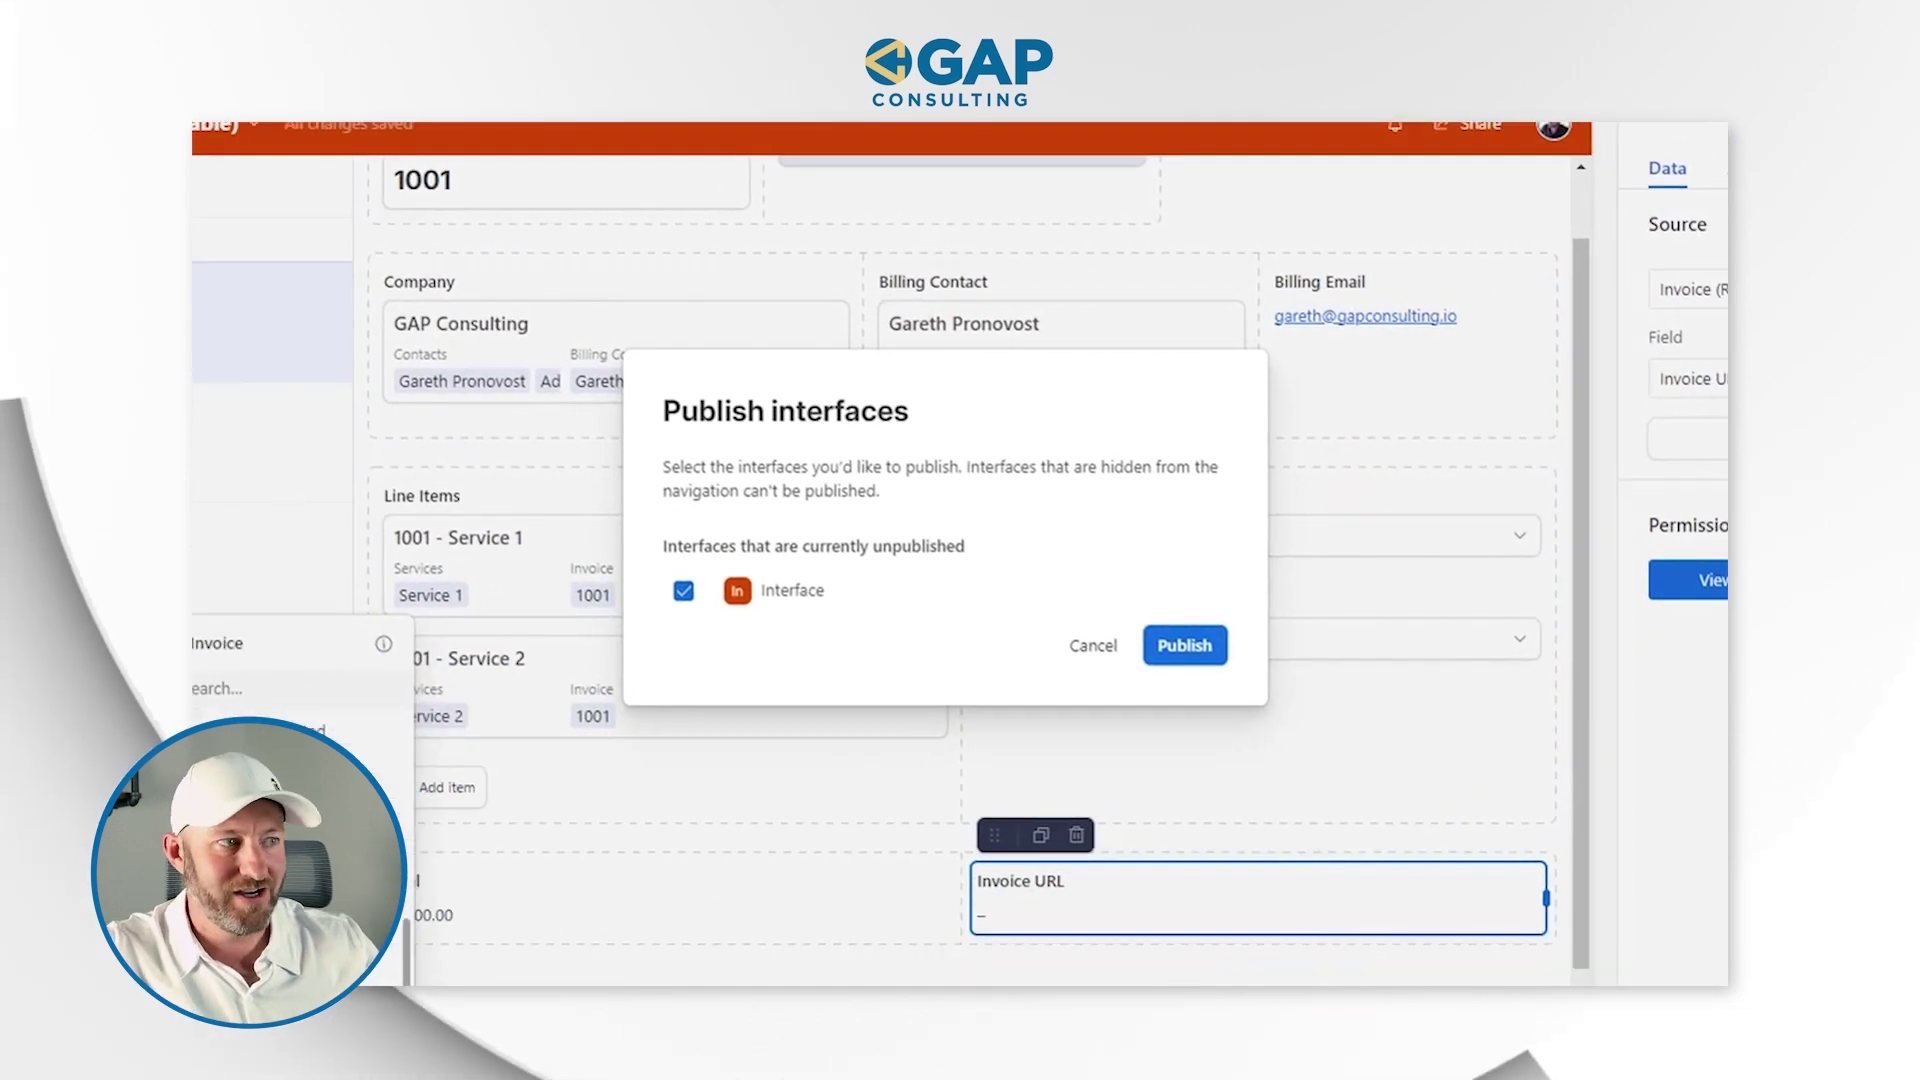
pyautogui.click(1203, 646)
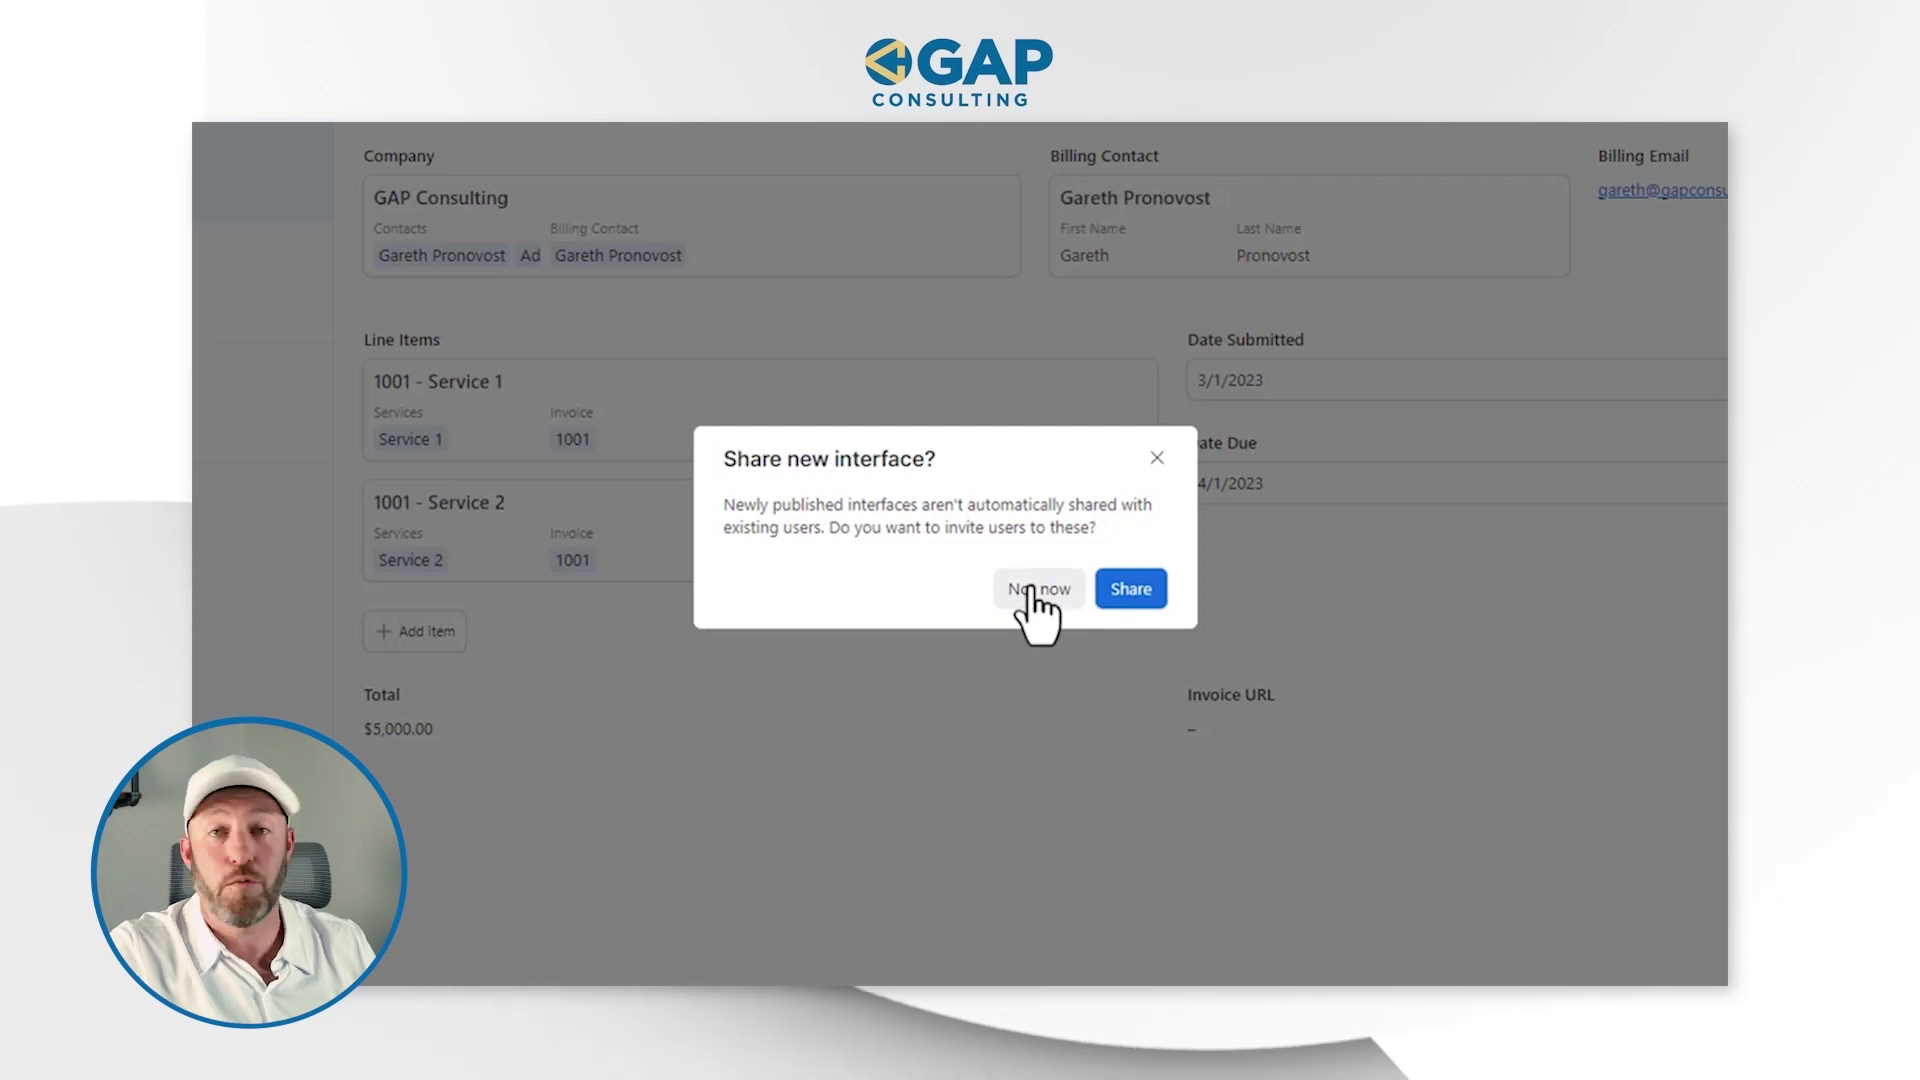
pyautogui.click(1038, 588)
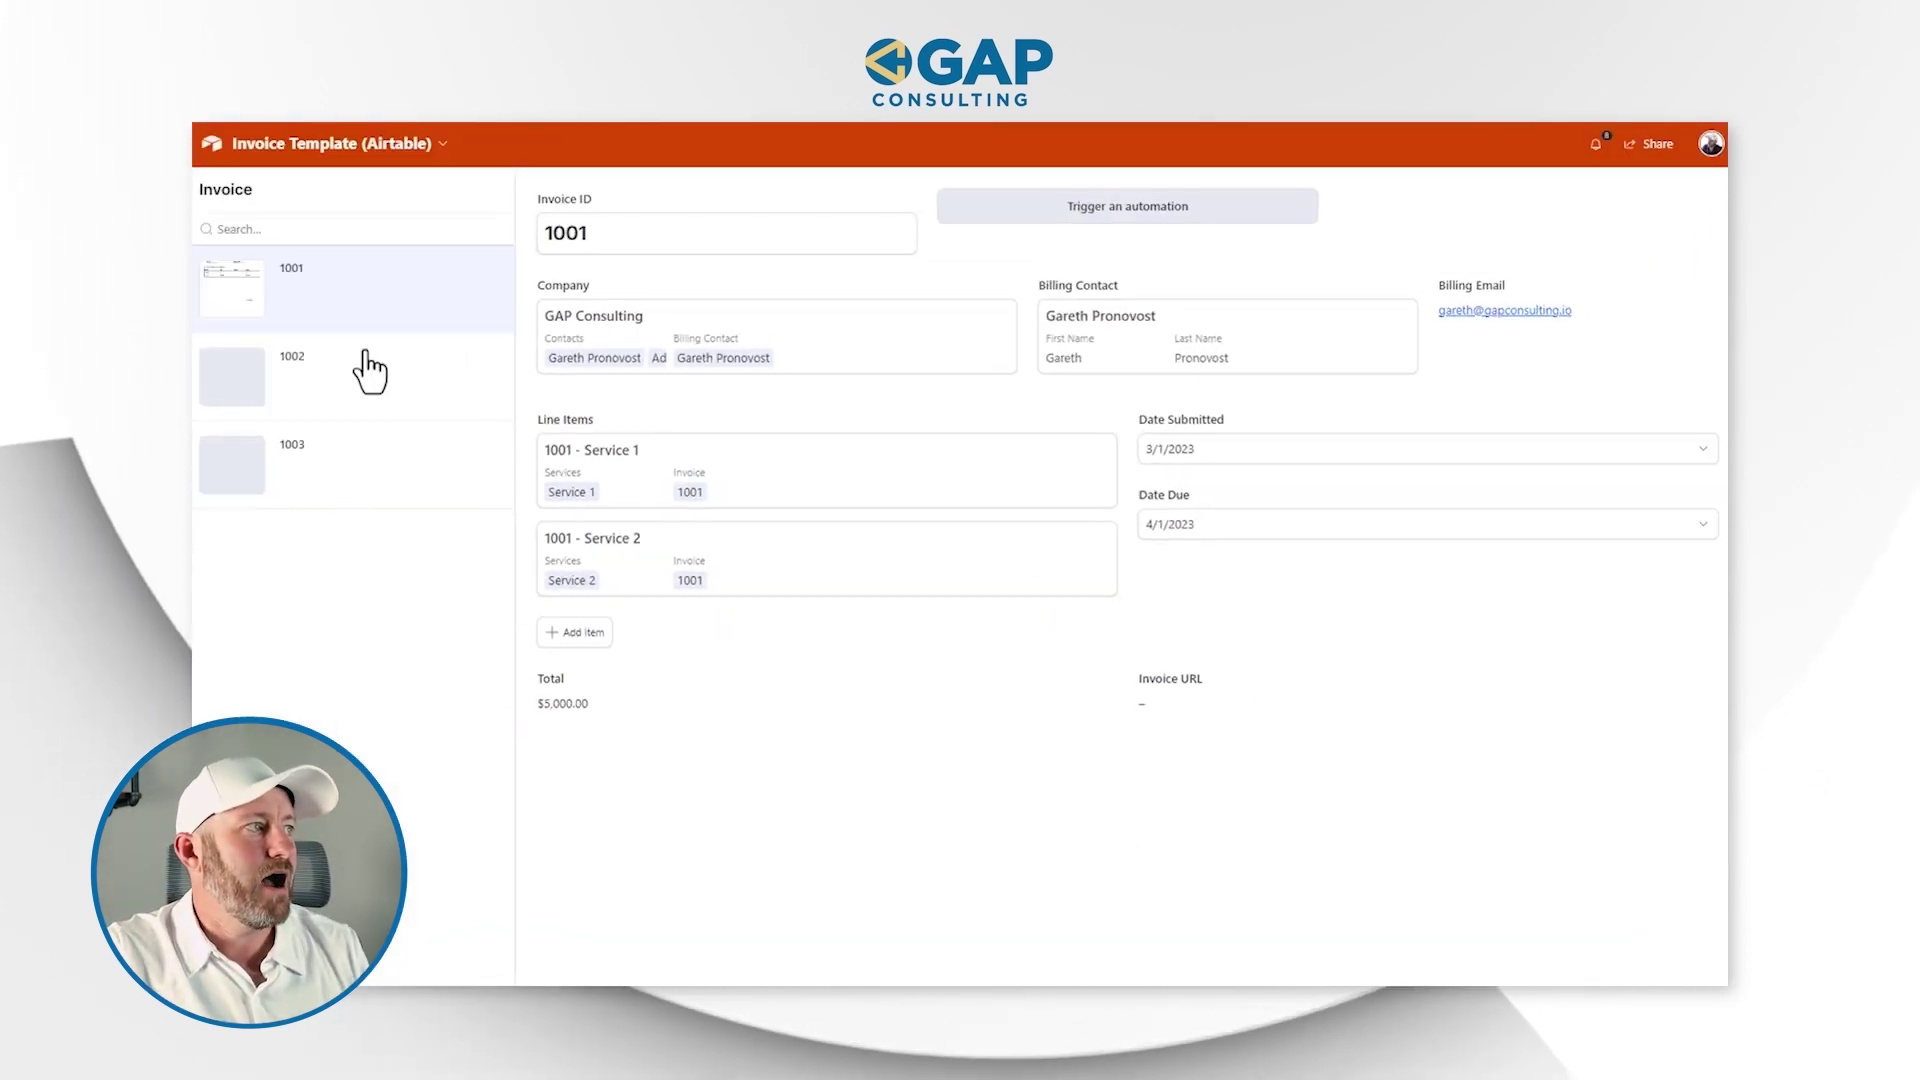
# Create a new line item on invoice 1002 with Service 3 as its service
pyautogui.click(362, 375)
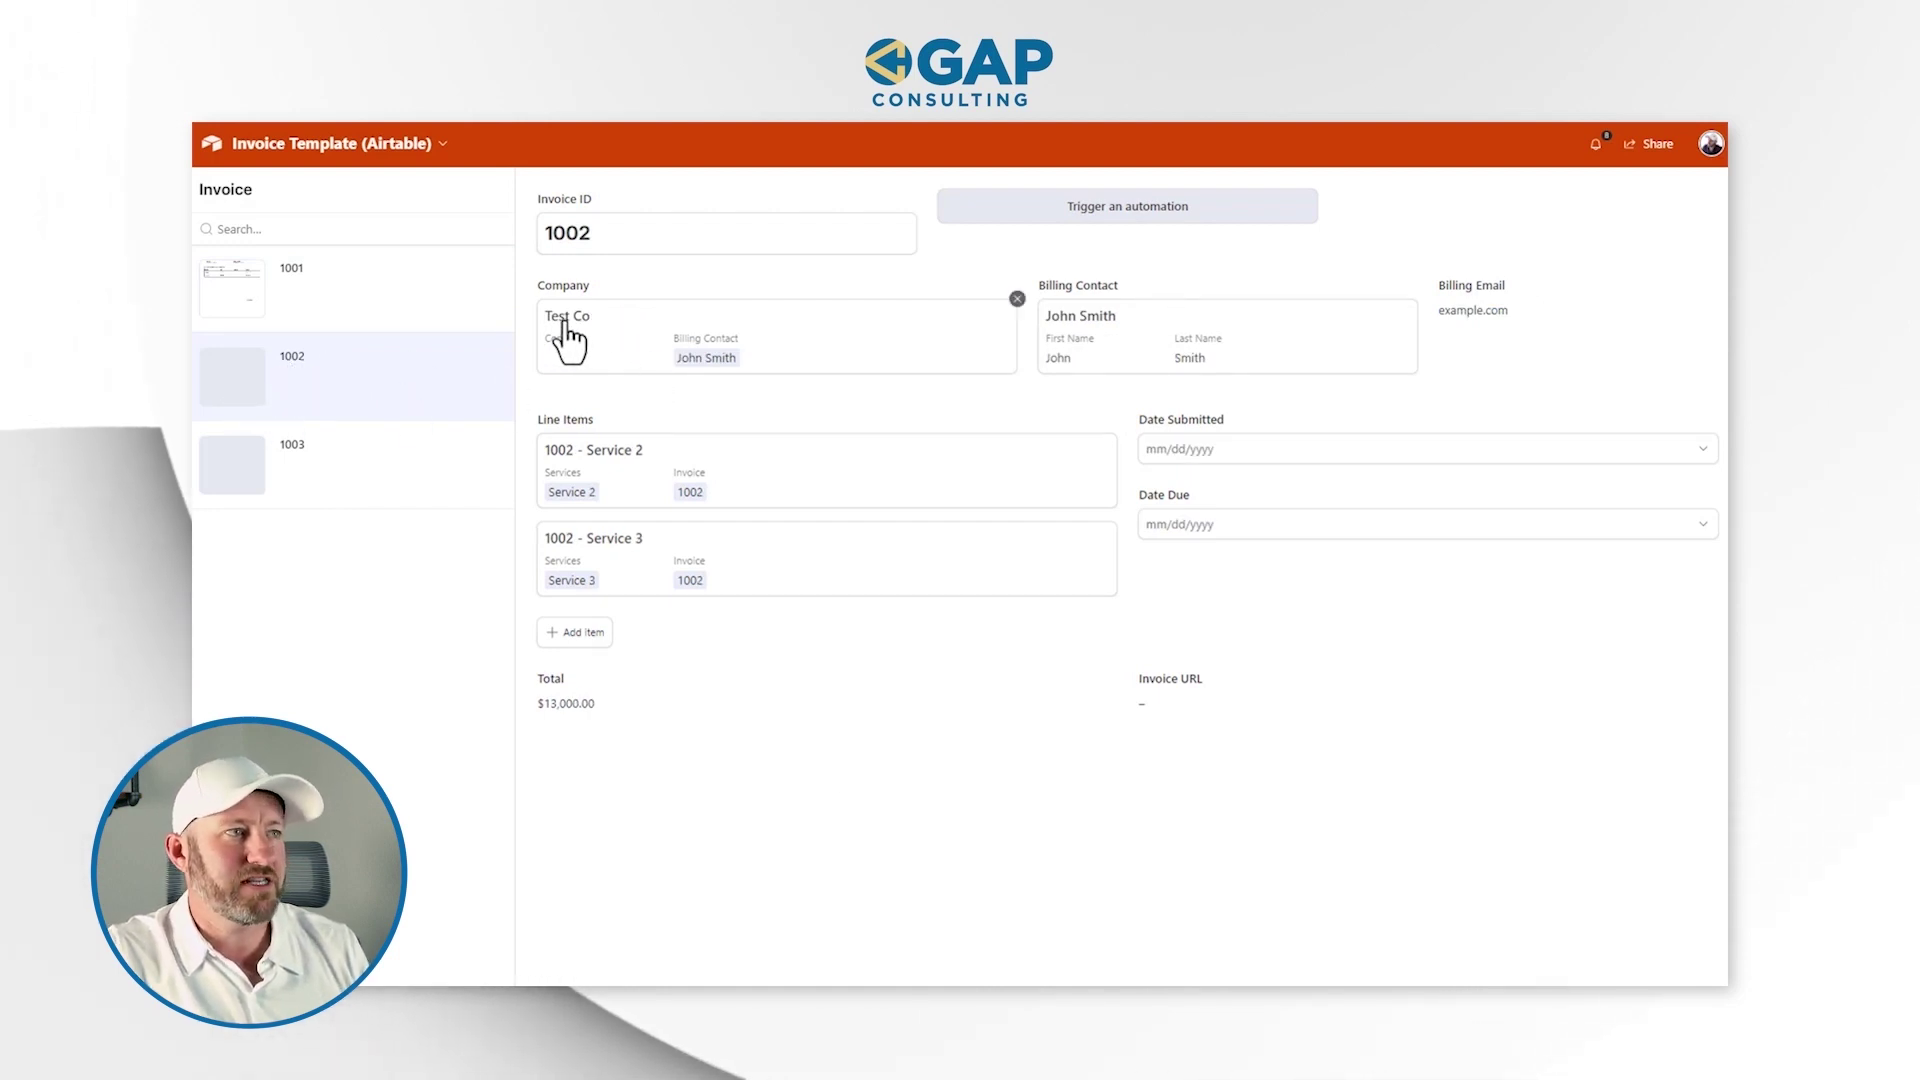
pyautogui.click(607, 628)
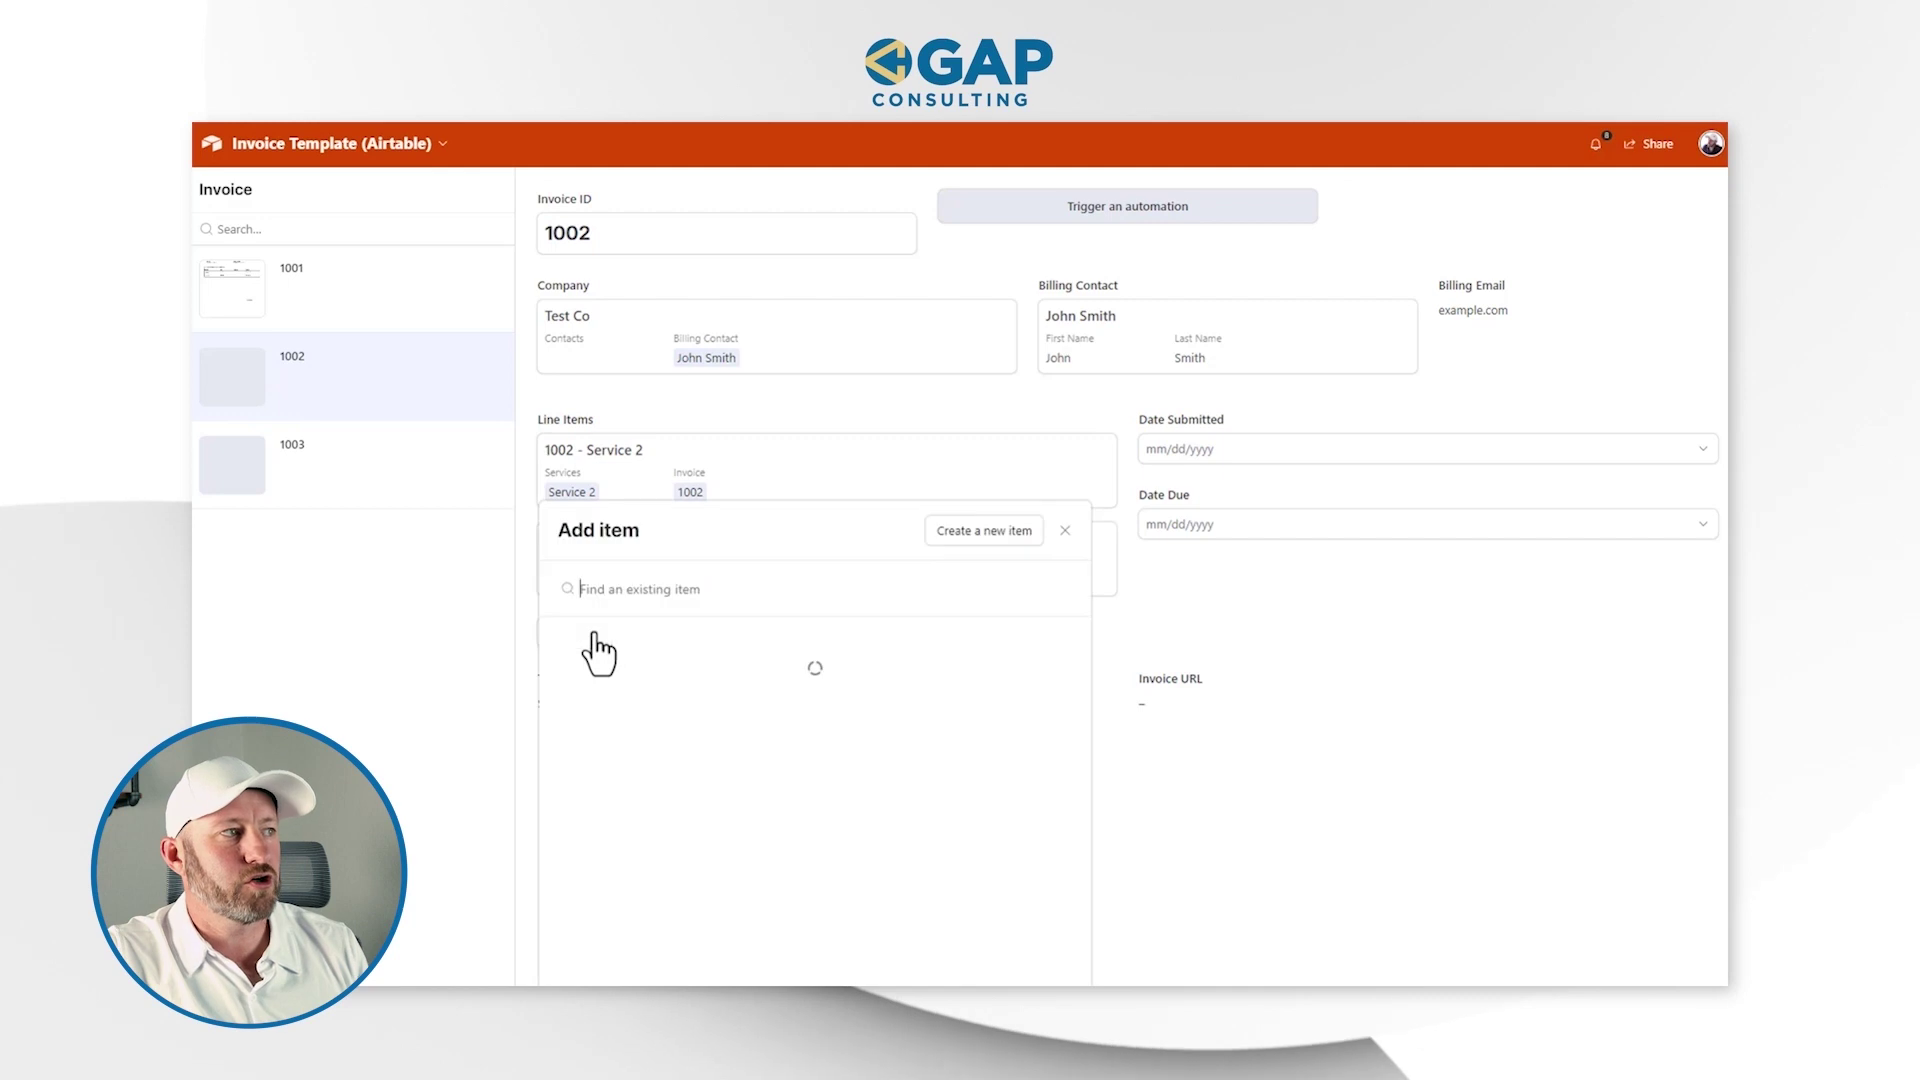
pyautogui.click(962, 533)
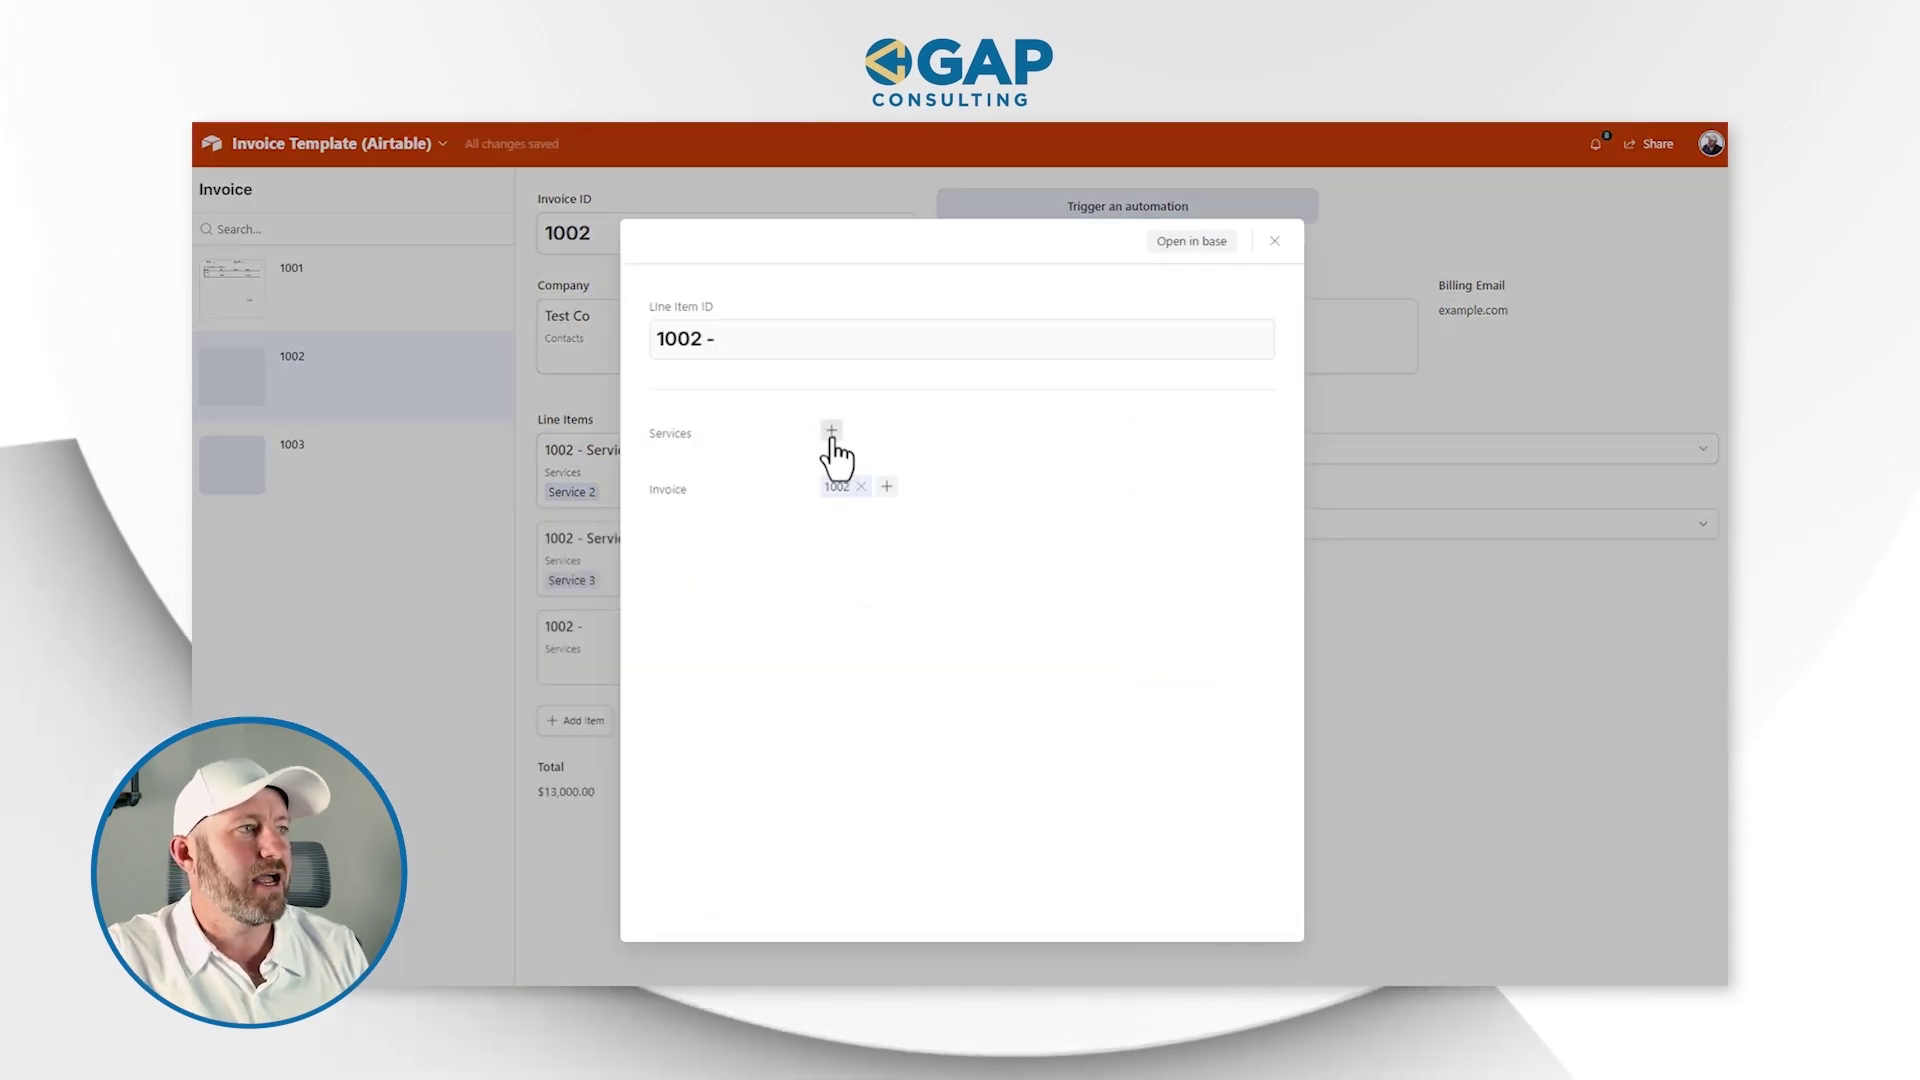
pyautogui.click(831, 436)
pyautogui.click(730, 512)
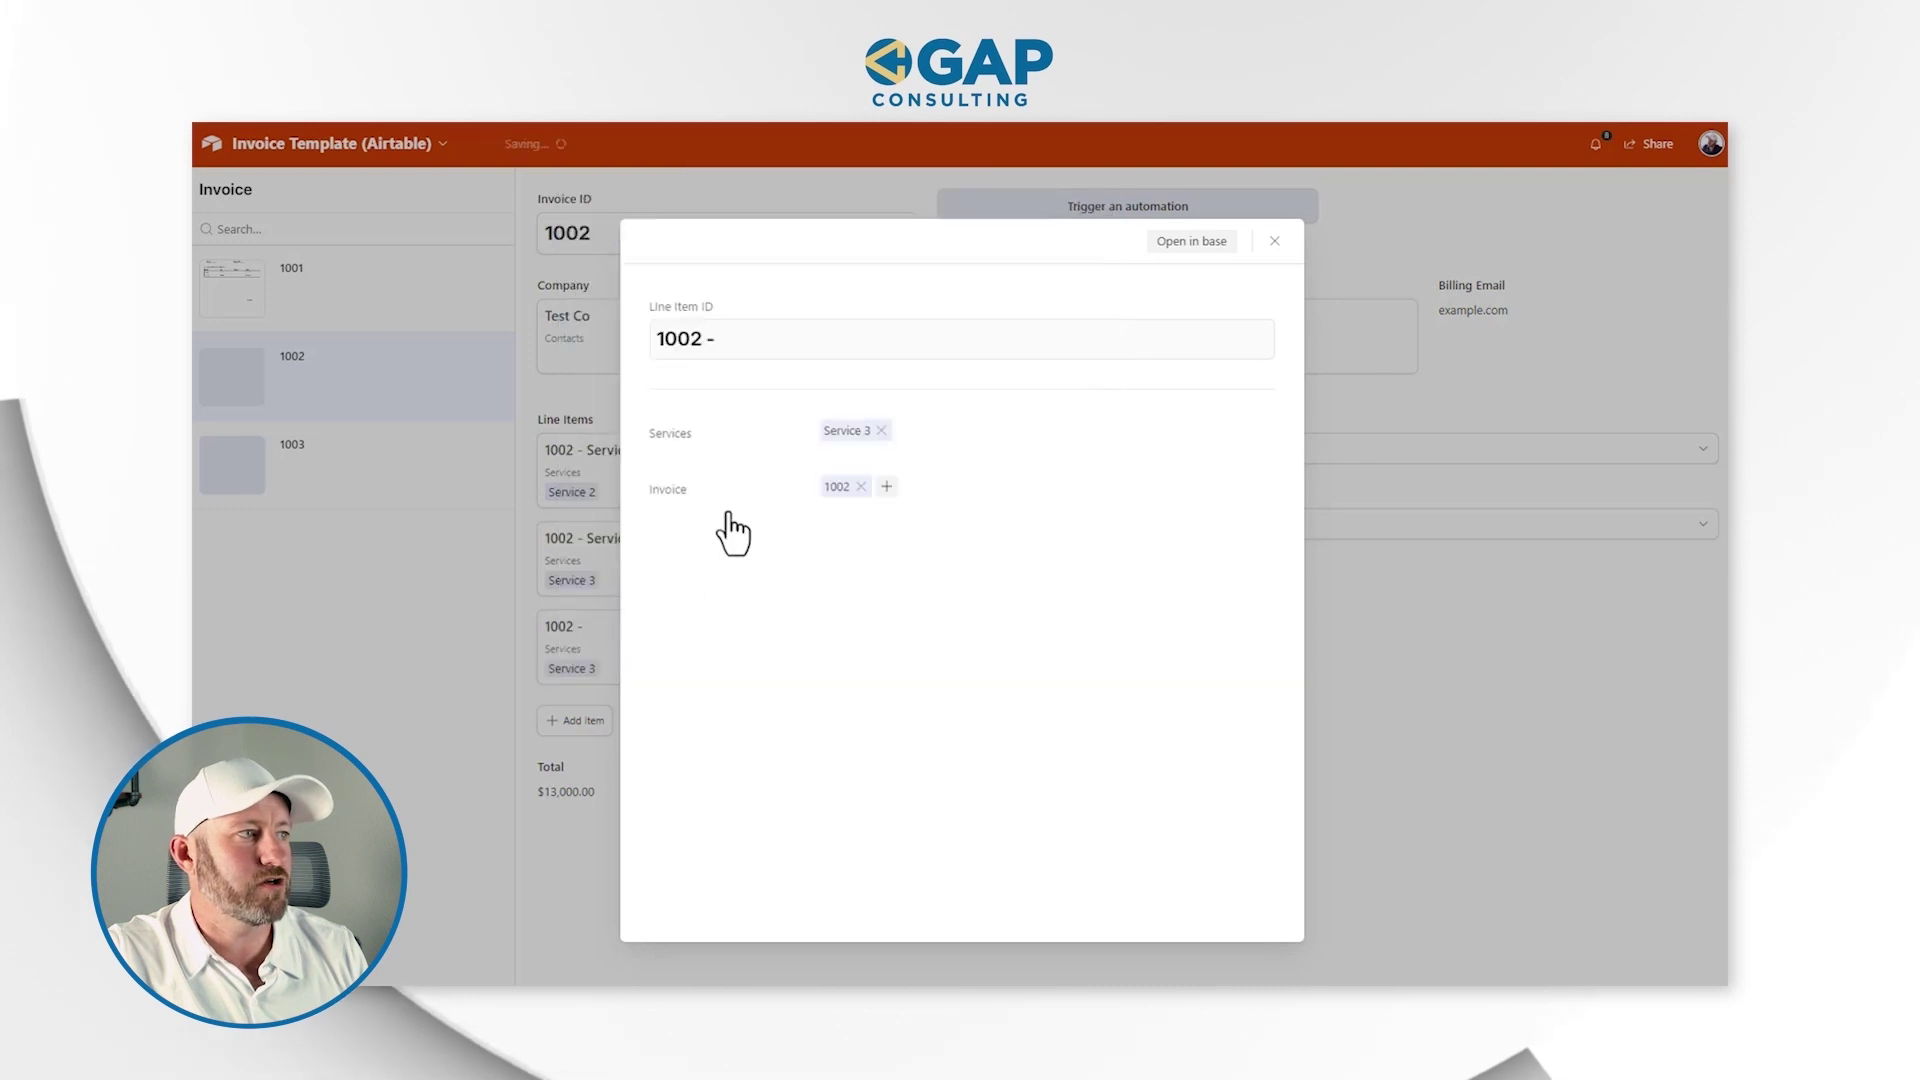
pyautogui.click(1274, 241)
# Review the details of each line item on invoice 1002 and unlink the newly added third item
pyautogui.click(735, 478)
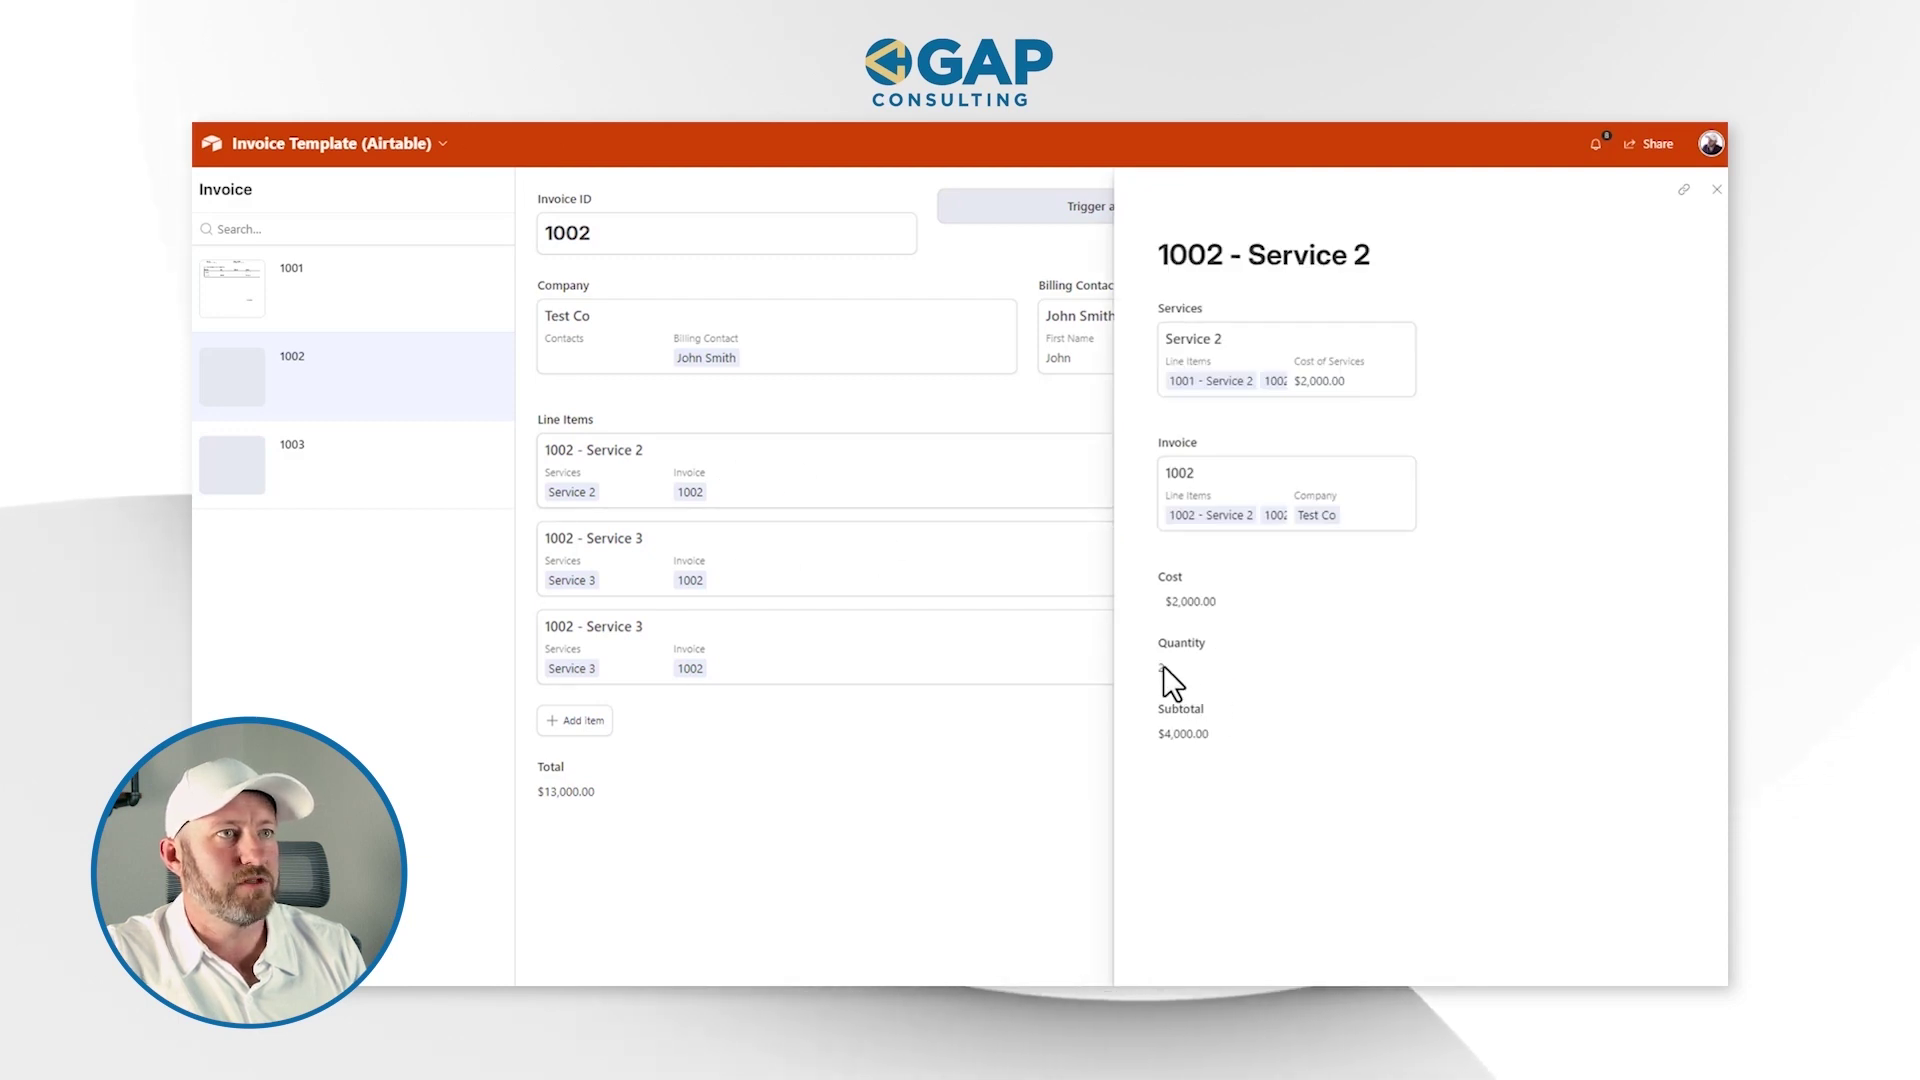
pyautogui.click(763, 561)
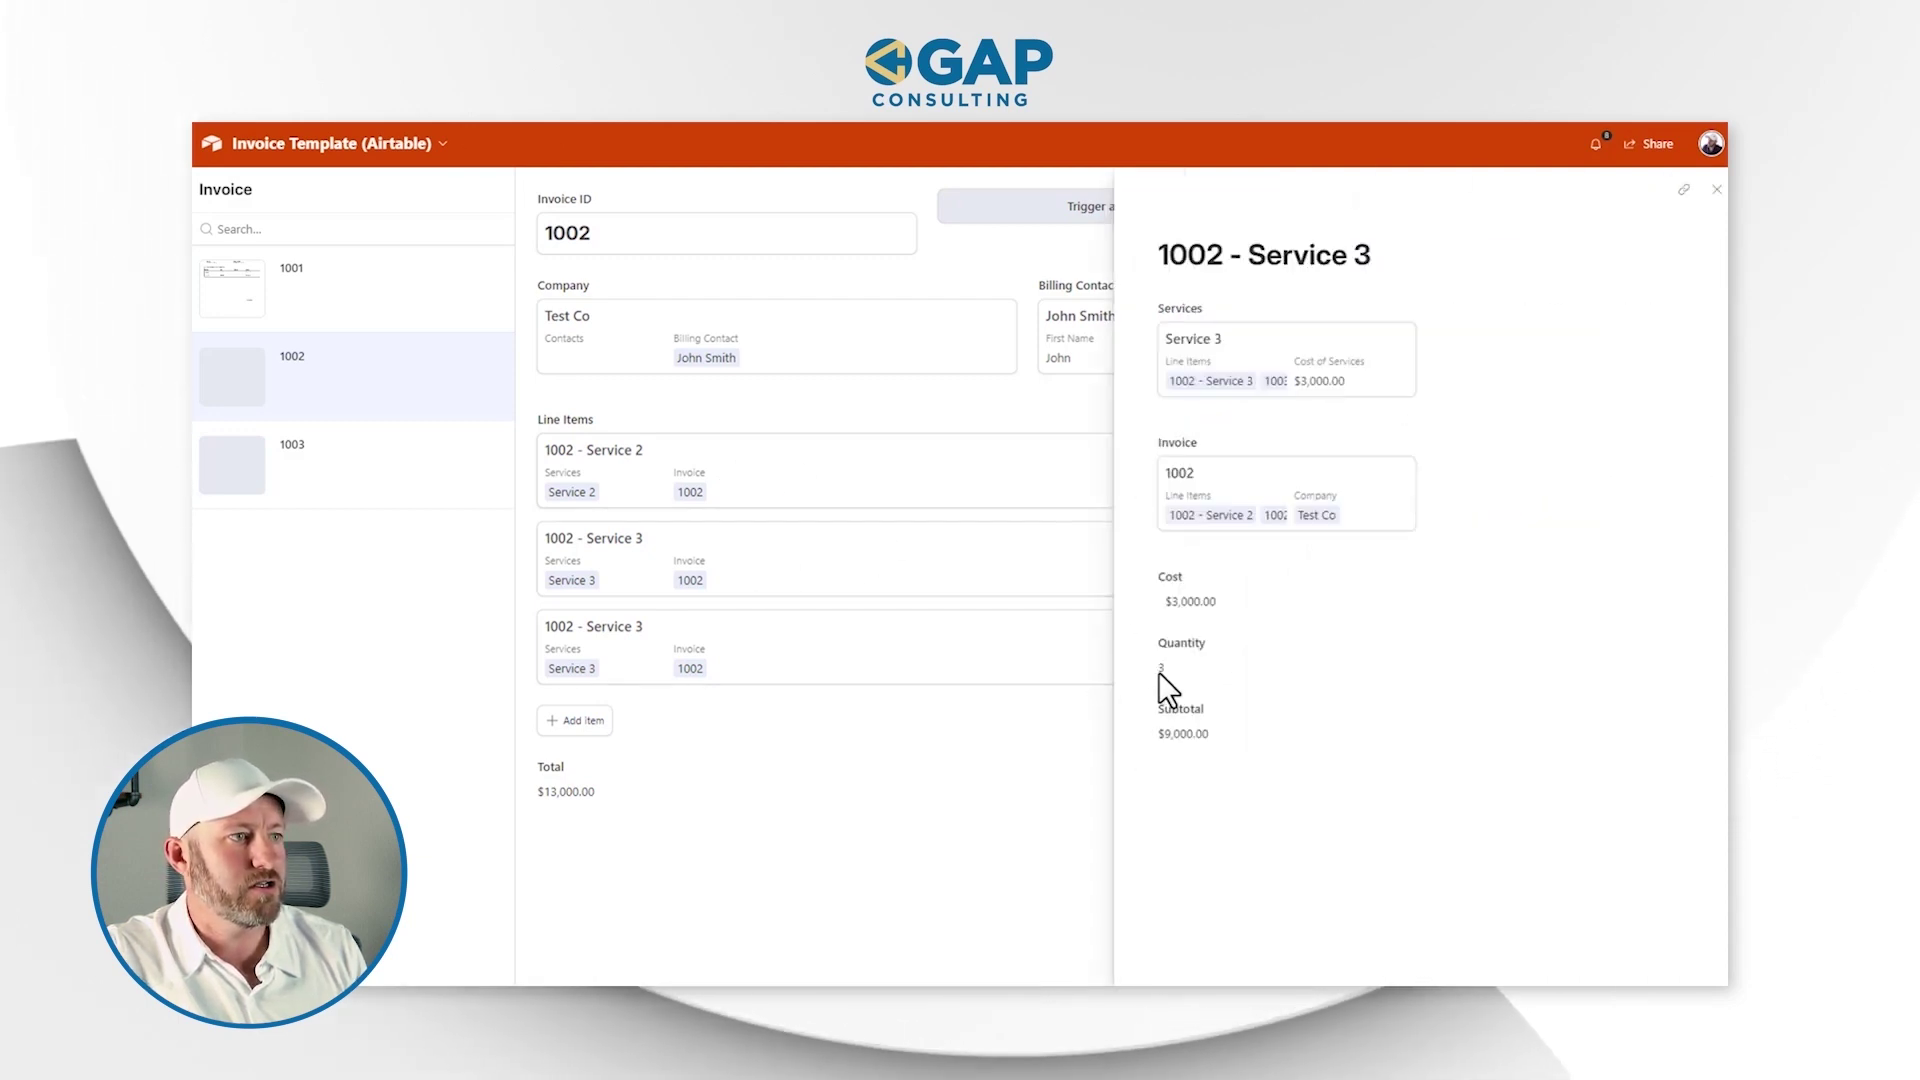
pyautogui.click(893, 664)
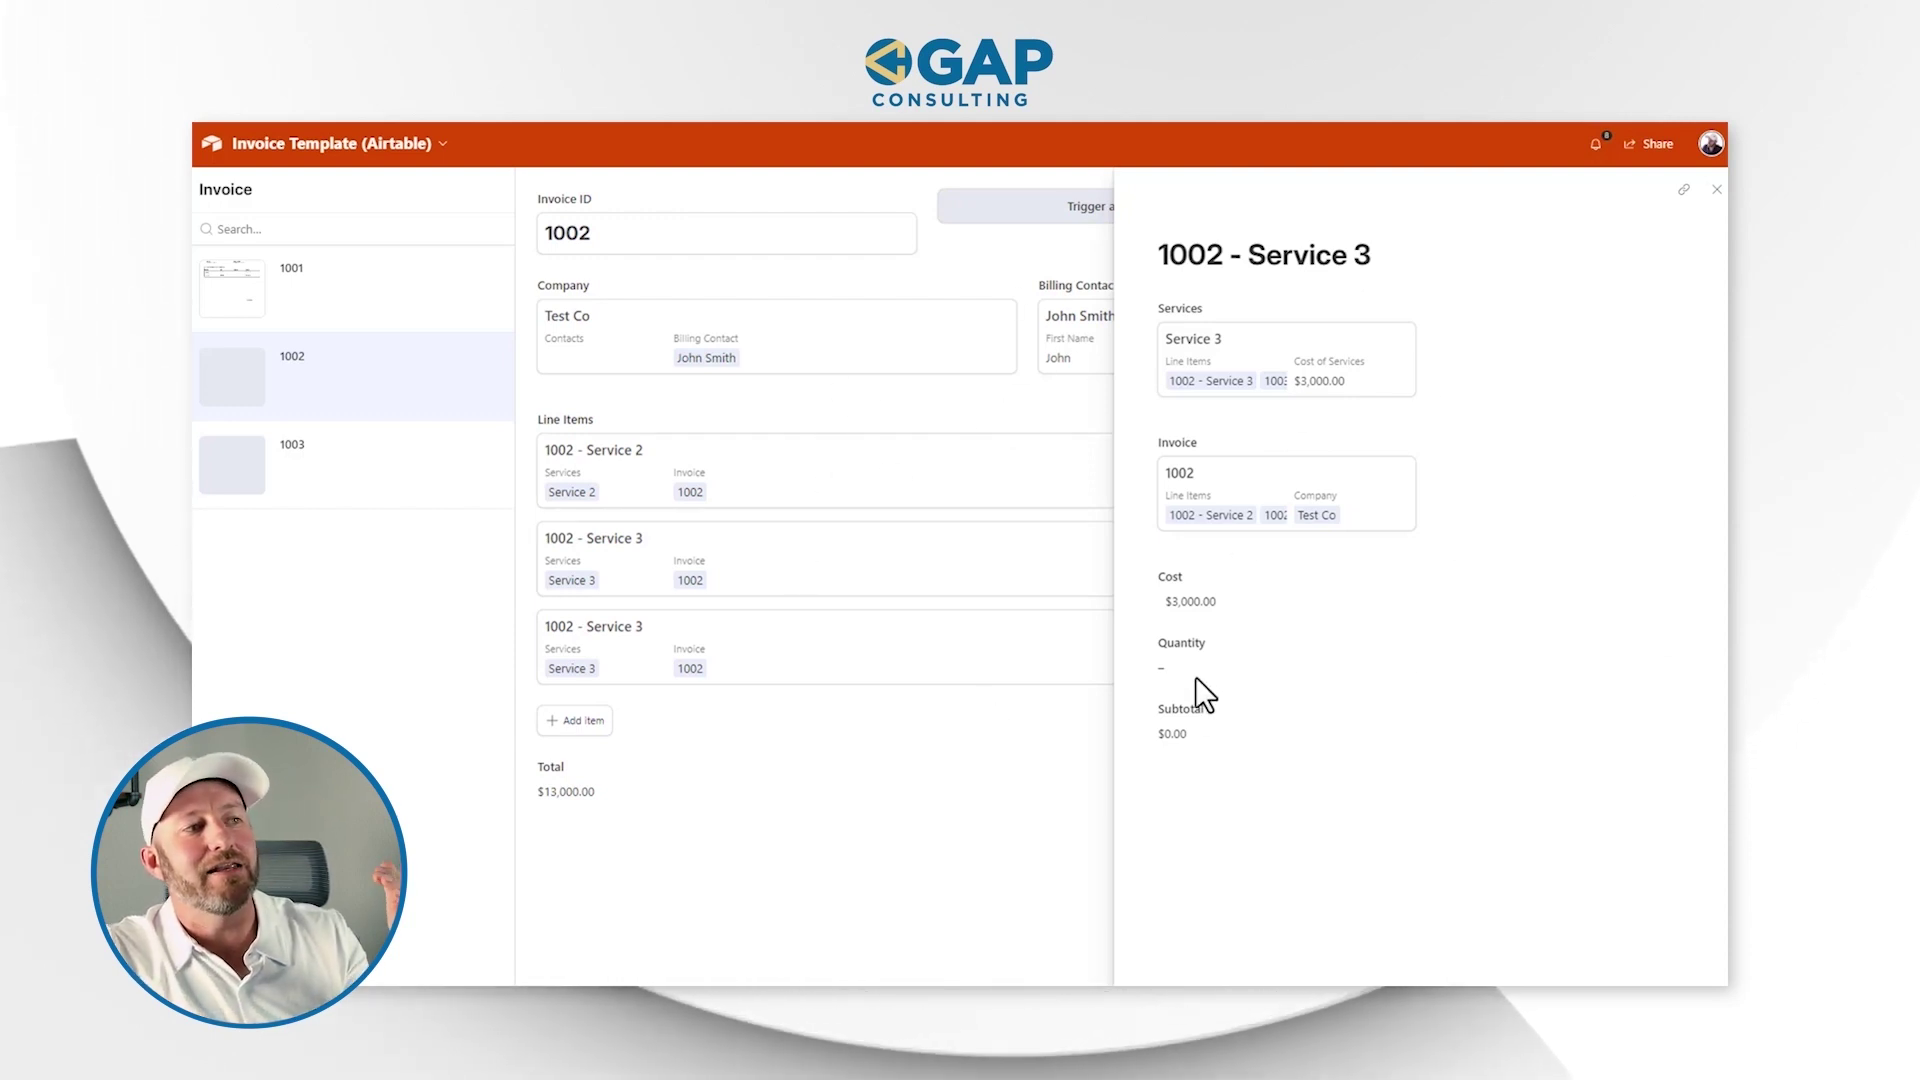
pyautogui.click(1716, 190)
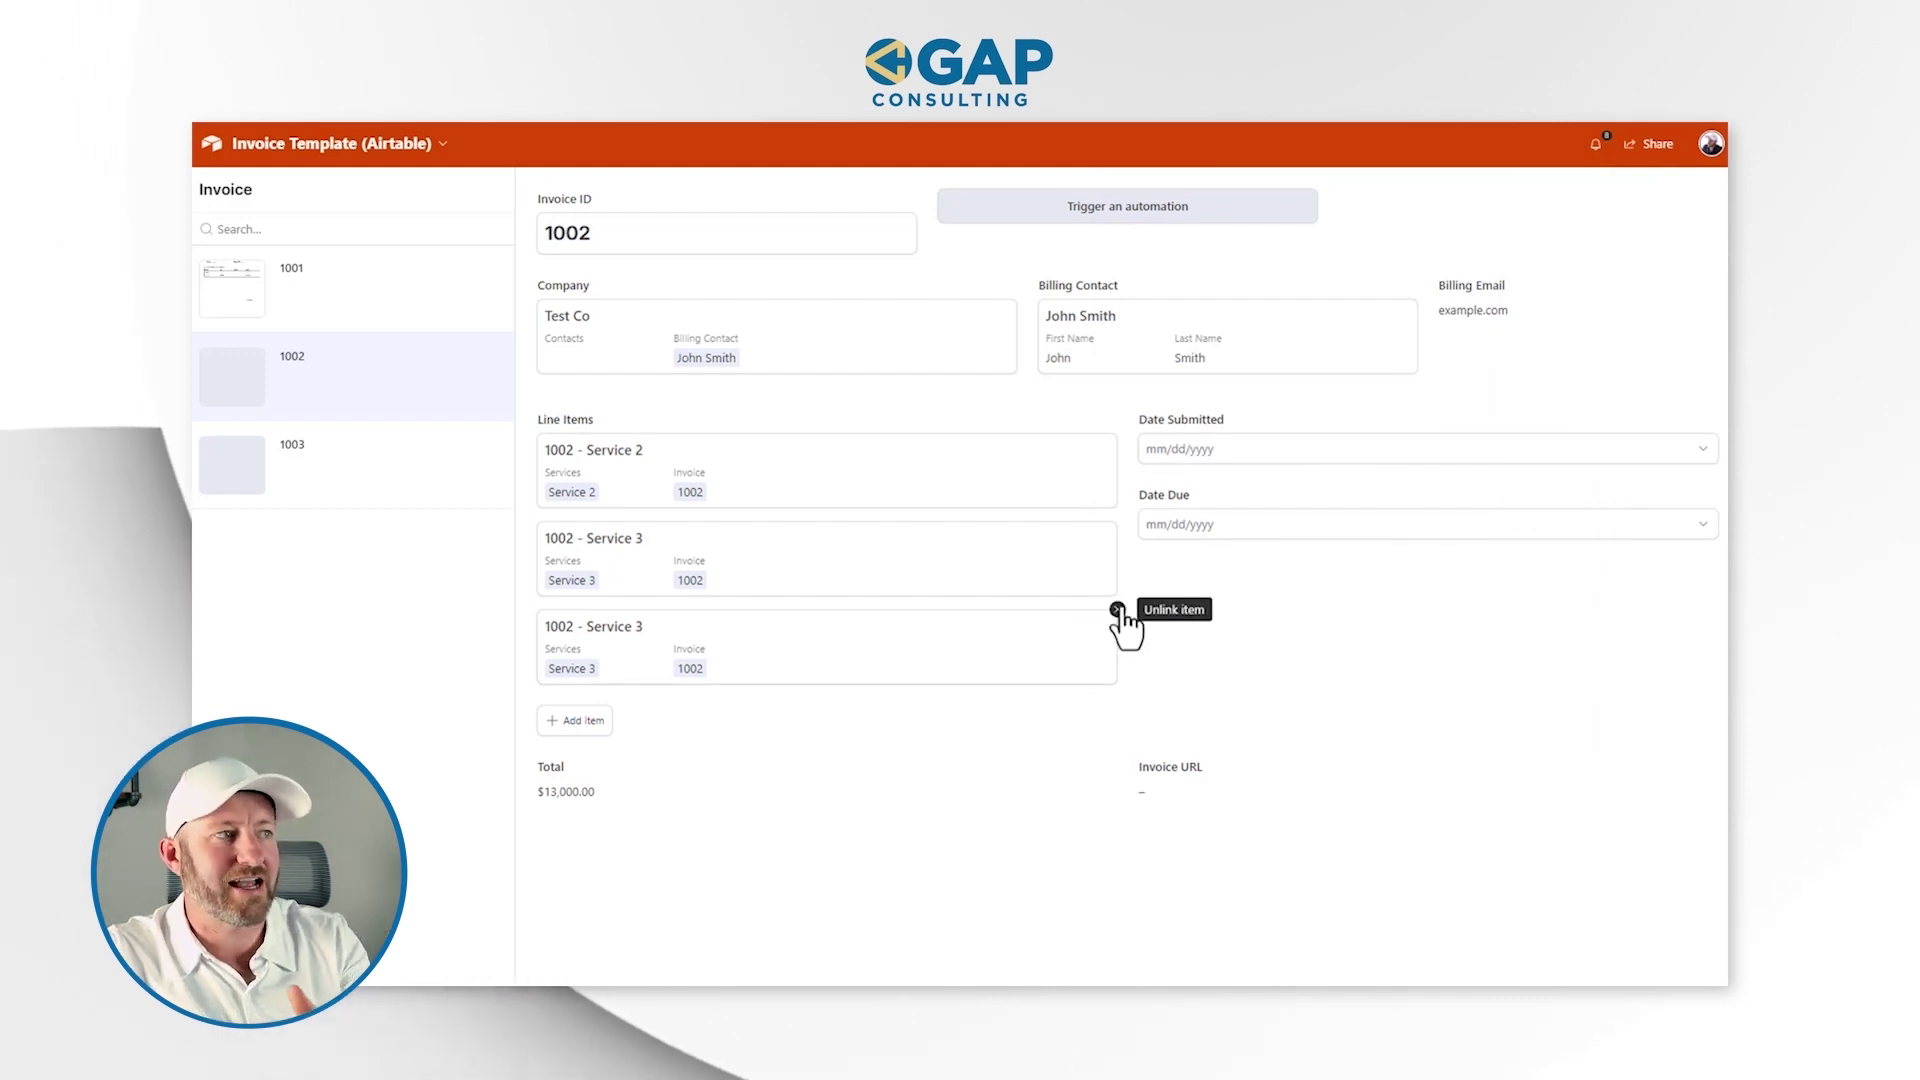
pyautogui.click(1122, 610)
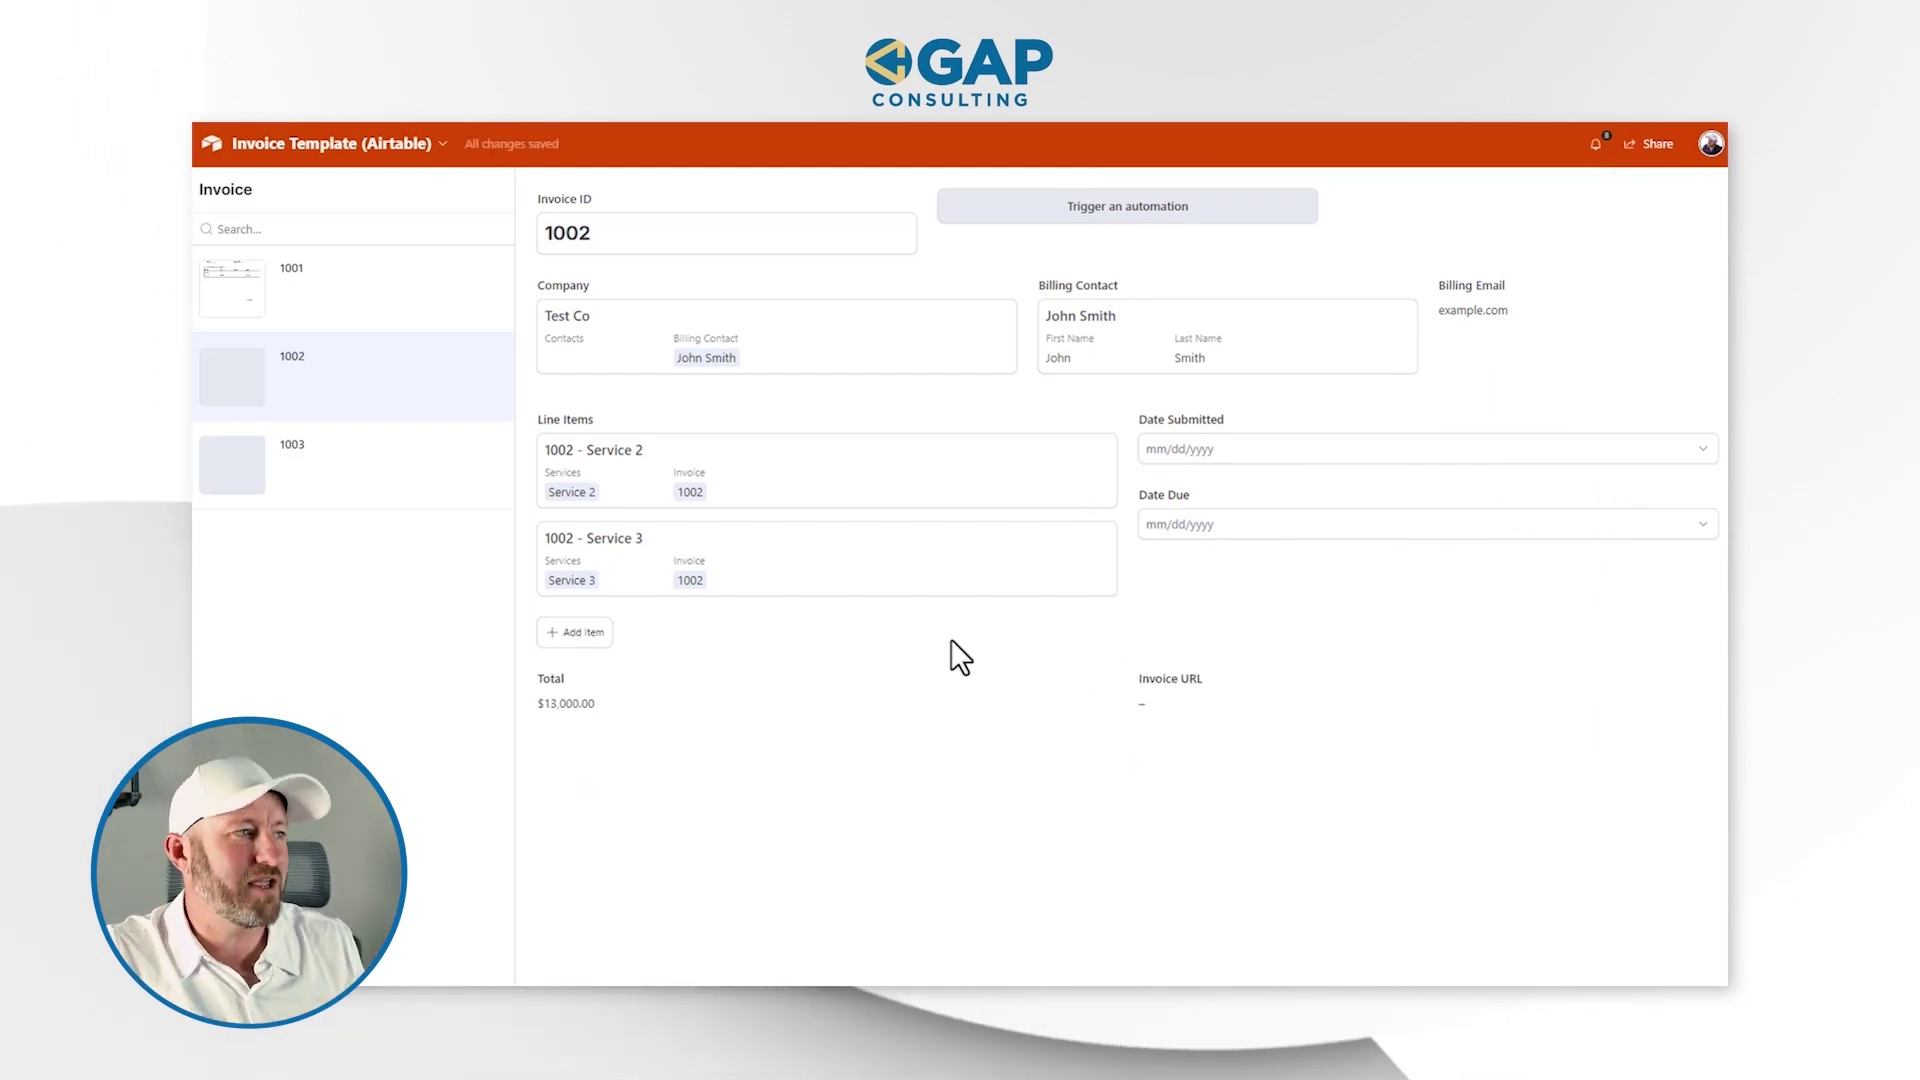